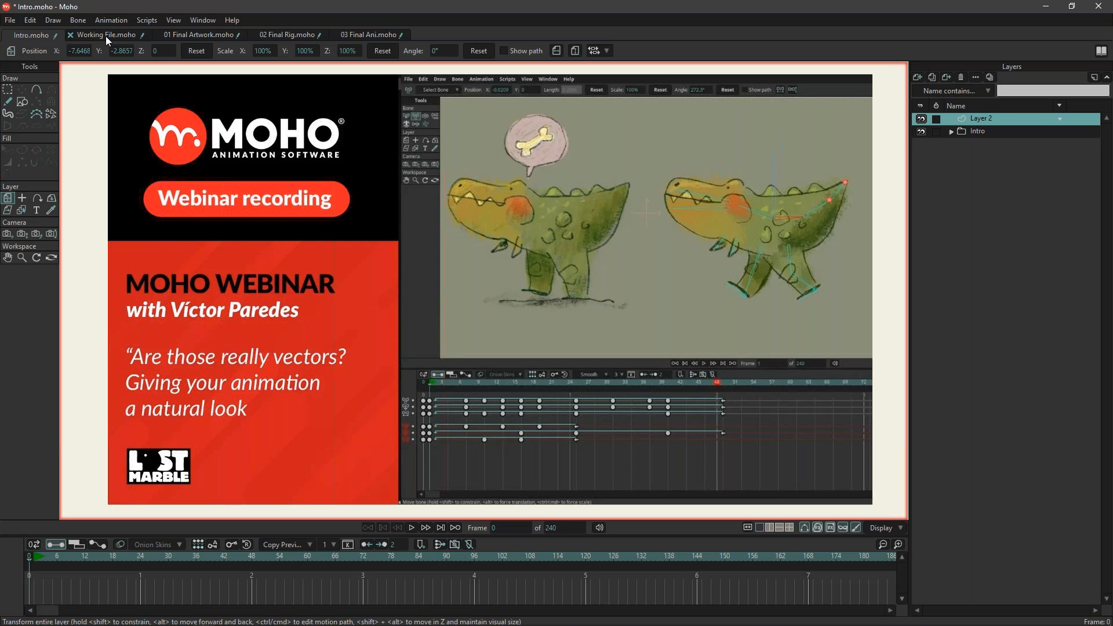
Switch to 02 Final Rig.moho and activate the Manipulate Bones tool on the Mantis layer.
click(283, 35)
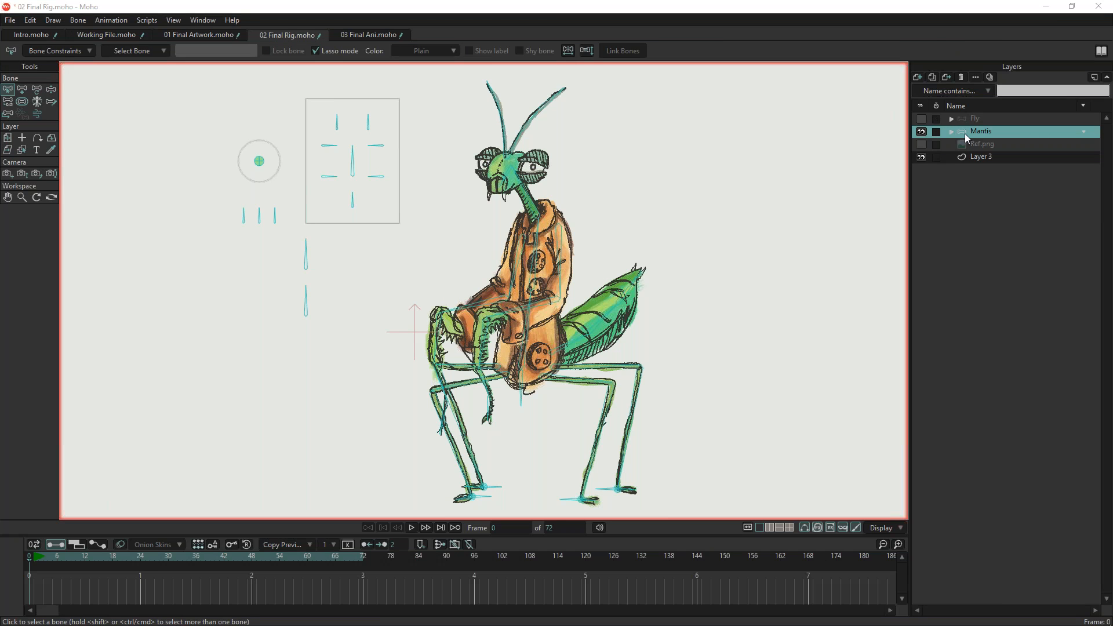
scroll(497, 332, up, 1)
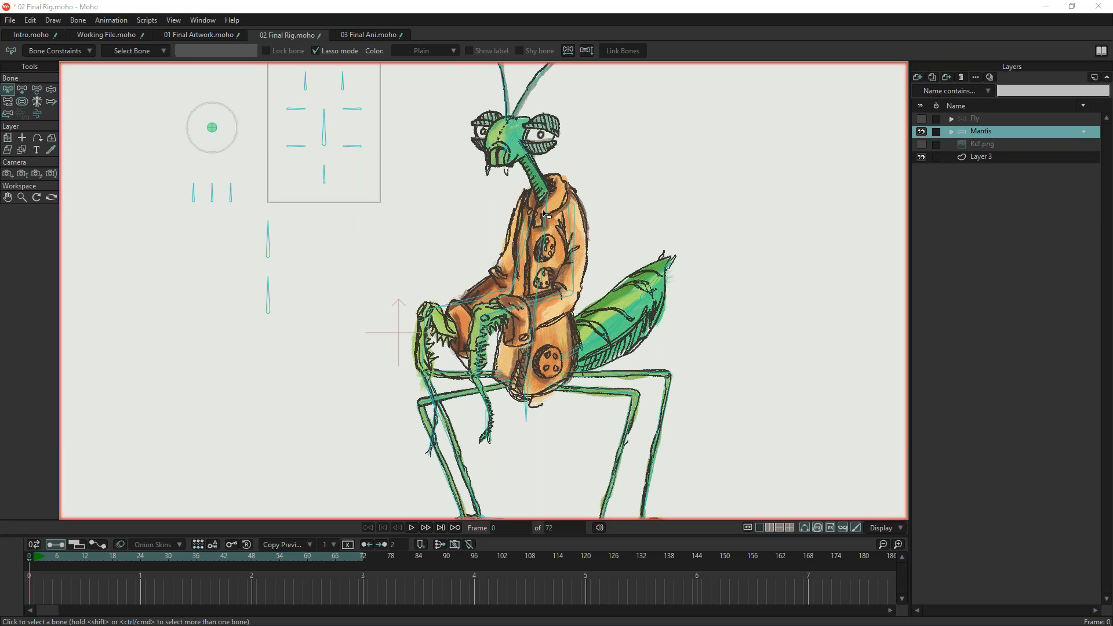
click(51, 89)
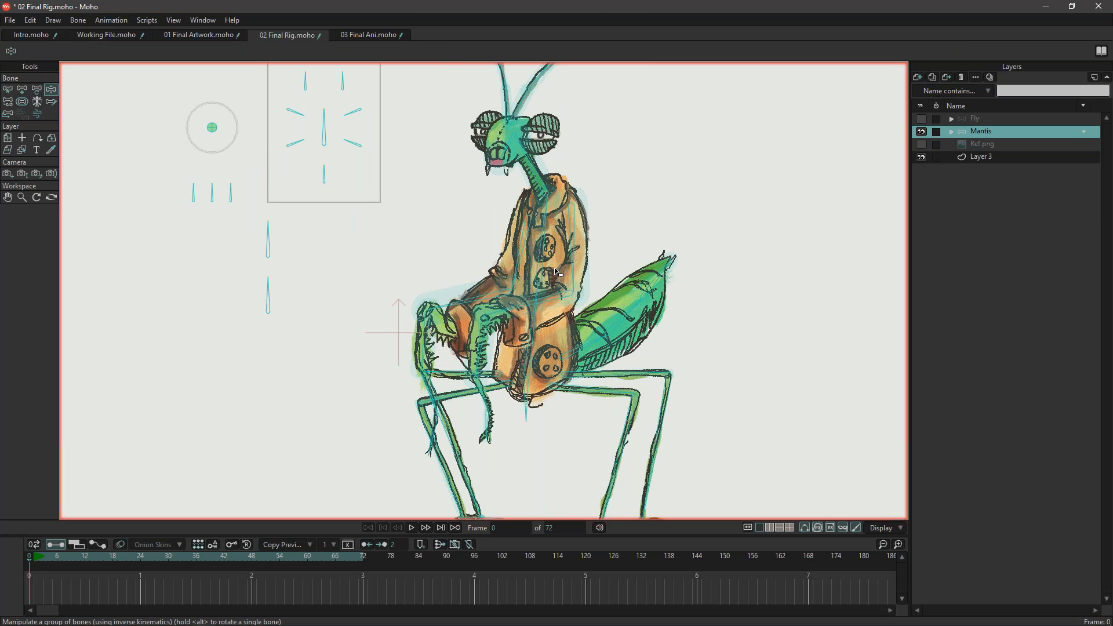
Test the mantis rig on frame 0 by bending its body and posing the arms and legs with Manipulate Bones.
drag(549, 444, 518, 376)
scroll(546, 391, down, 1)
mouse_move(315, 273)
mouse_down()
mouse_move(331, 286)
mouse_move(318, 279)
mouse_up()
drag(316, 238, 263, 227)
drag(322, 299, 359, 304)
drag(551, 258, 517, 233)
drag(517, 275, 580, 263)
drag(573, 311, 557, 281)
click(465, 258)
drag(466, 258, 493, 259)
drag(522, 385, 523, 393)
drag(501, 459, 462, 465)
Test the mantis's head controls by moving the small control bones inside the rectangular frame.
scroll(413, 183, up, 5)
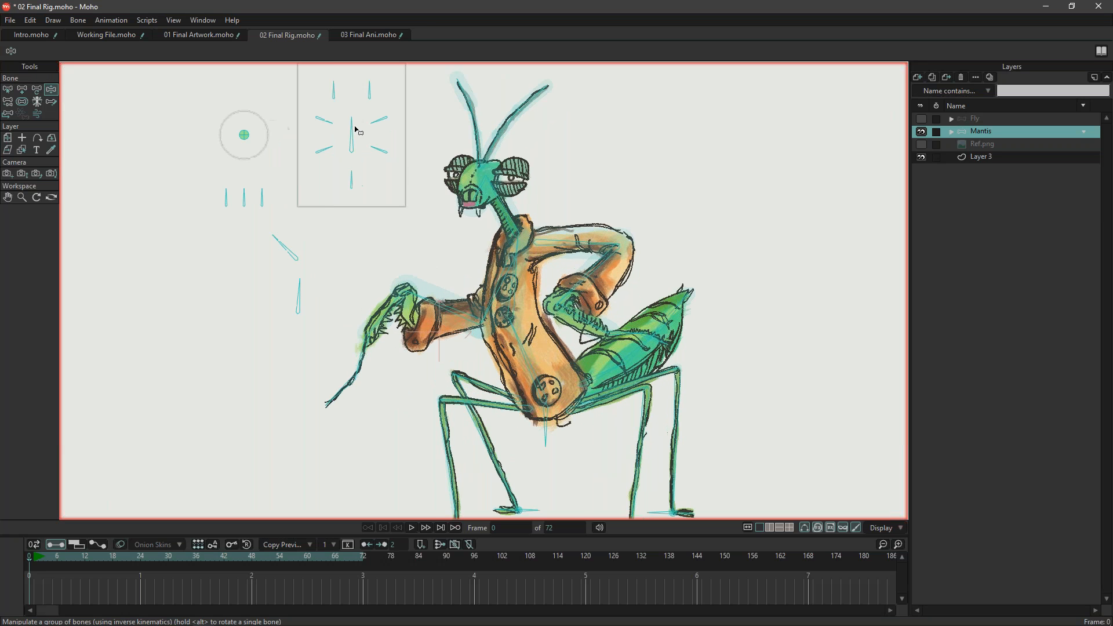
drag(344, 240, 316, 233)
mouse_move(339, 311)
mouse_down()
mouse_move(368, 311)
mouse_move(313, 306)
mouse_move(331, 309)
mouse_up()
drag(368, 179, 335, 177)
click(367, 226)
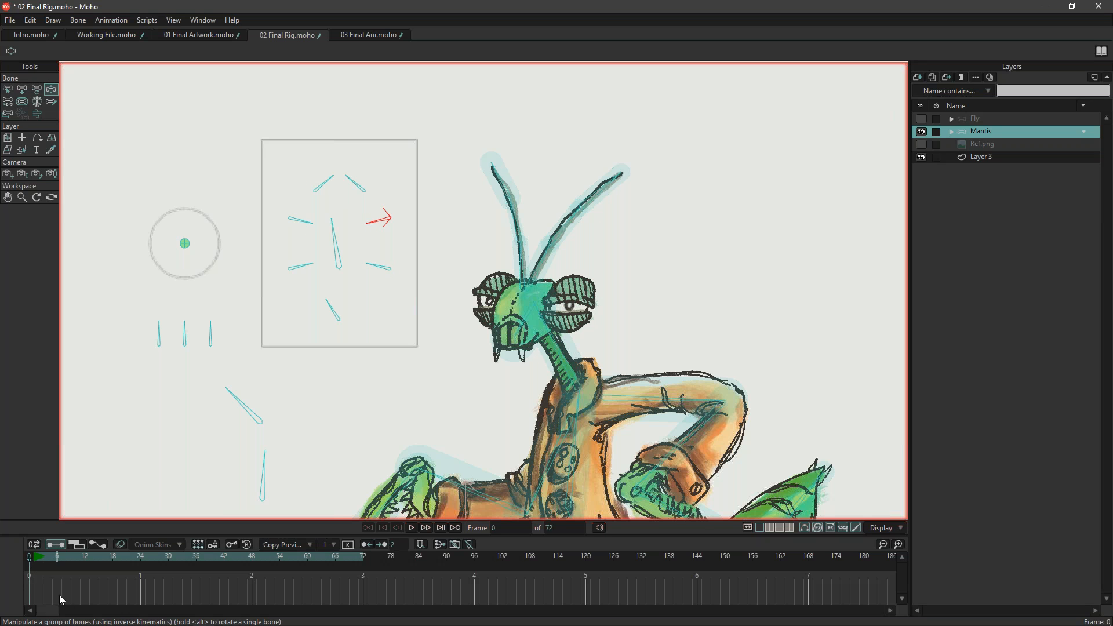
On frame 1, shift the round control's bone and rotate the small bones beneath it, and return to frame 0.
click(38, 564)
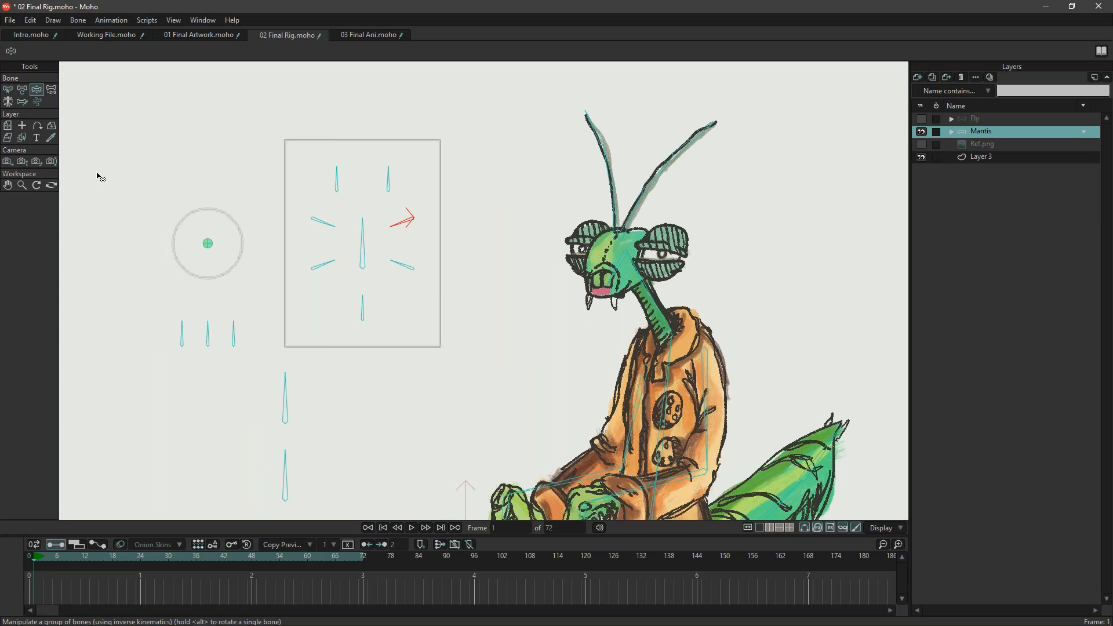
click(22, 91)
mouse_move(211, 251)
mouse_down()
mouse_move(191, 237)
mouse_move(176, 264)
mouse_move(197, 215)
mouse_move(221, 244)
mouse_move(200, 247)
mouse_up()
click(34, 92)
mouse_move(233, 331)
mouse_down()
mouse_move(235, 345)
mouse_move(210, 338)
mouse_move(228, 330)
mouse_up()
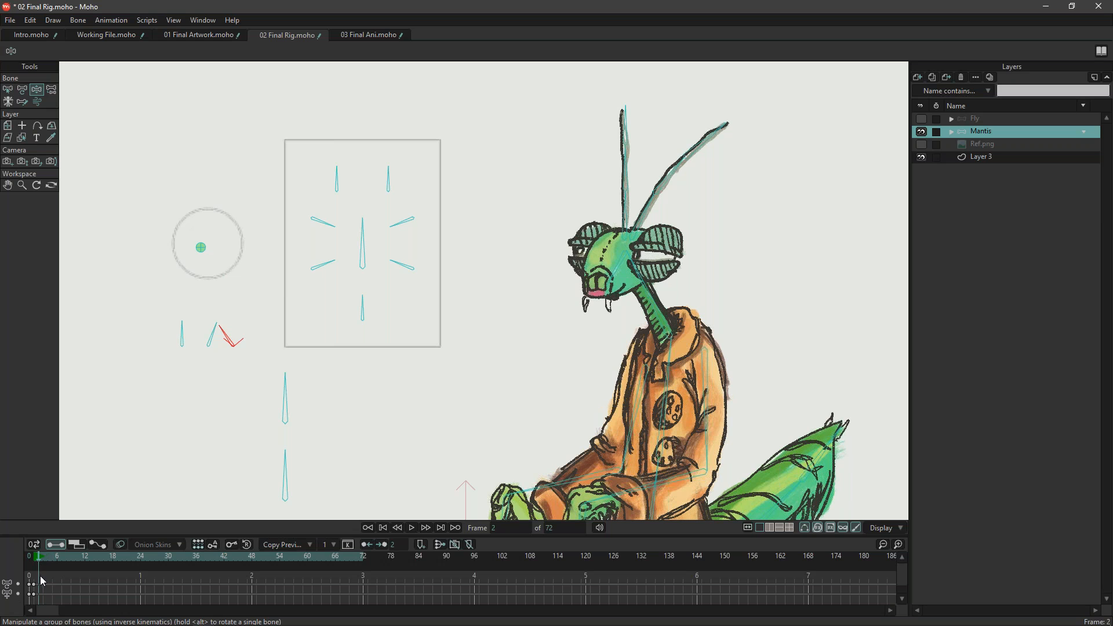
click(39, 558)
click(28, 558)
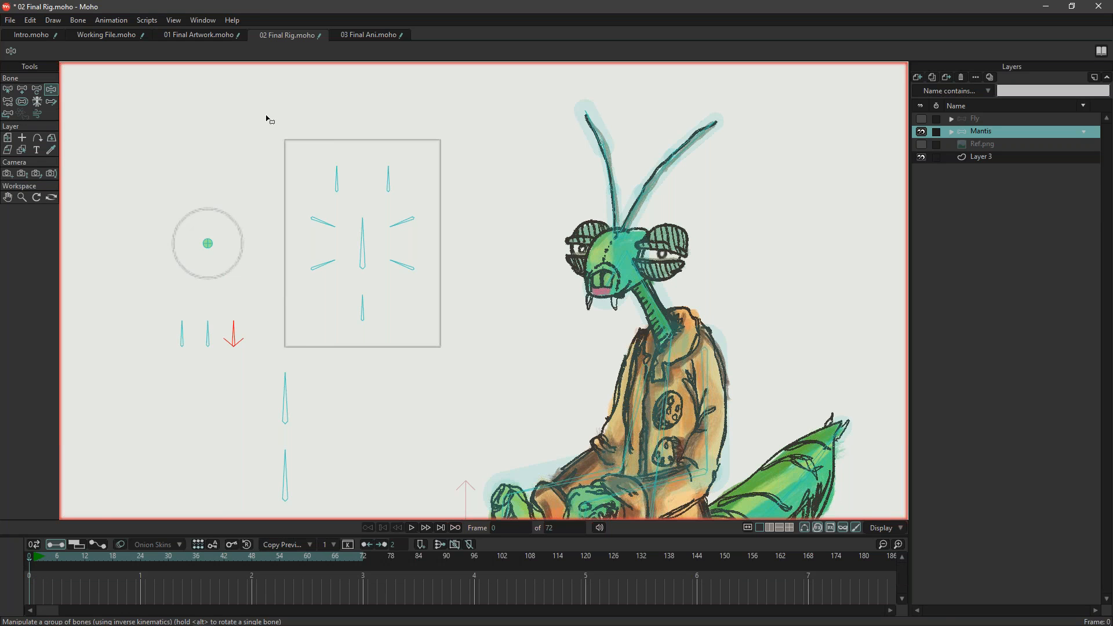
Play the finished mantis animation in 03 Final Ani.moho, stop it and rewind to frame 0.
click(364, 36)
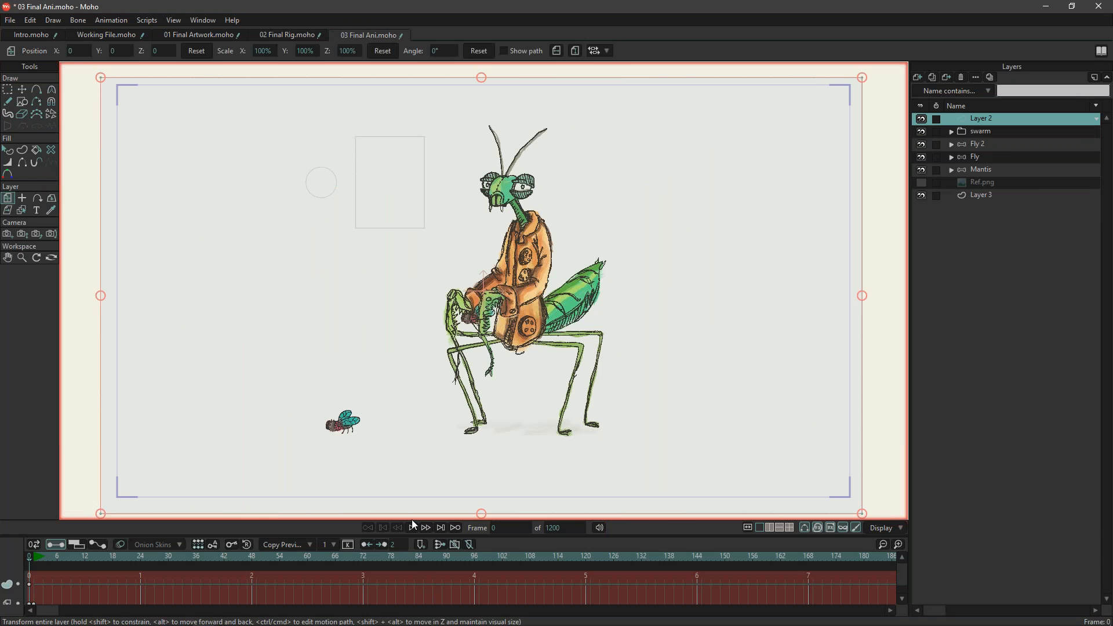
click(412, 526)
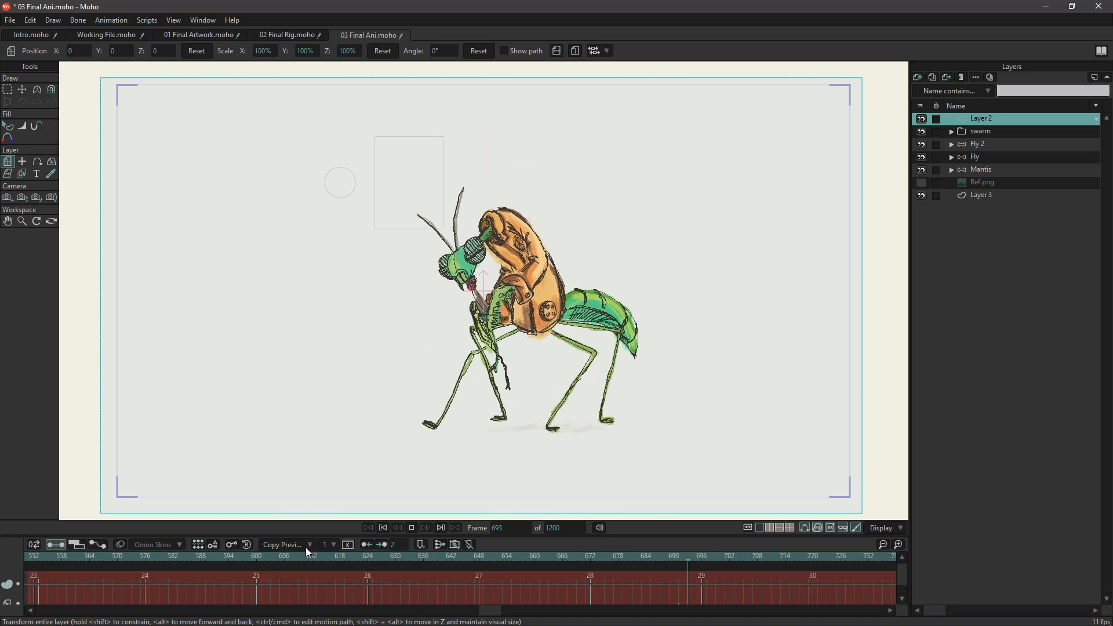
click(412, 528)
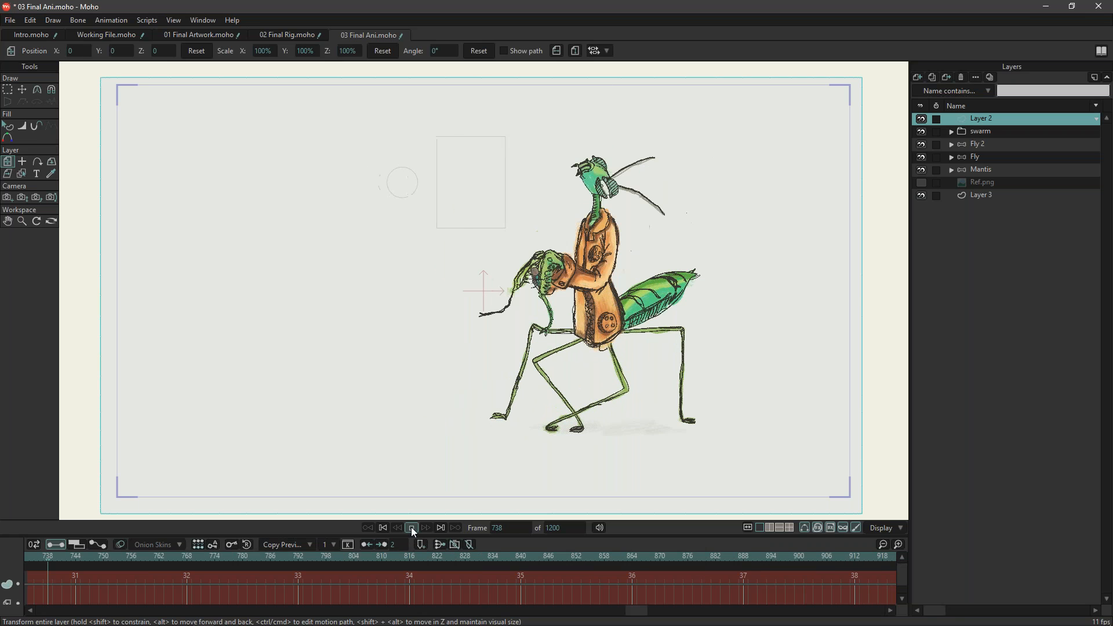
click(368, 528)
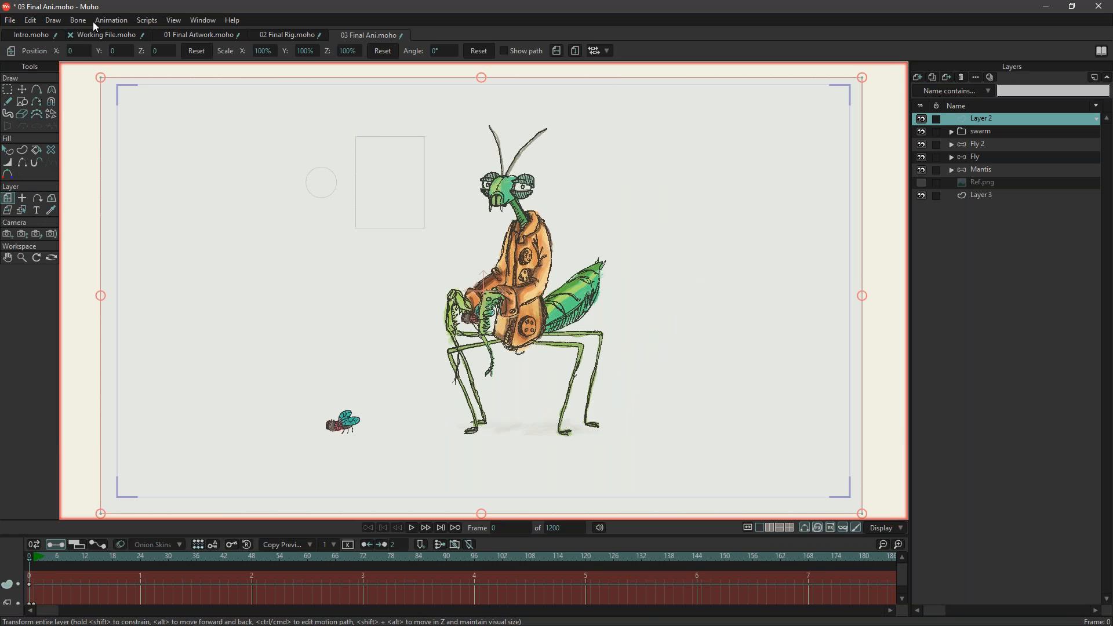
Switch to Working File.moho and show the Style window.
click(104, 35)
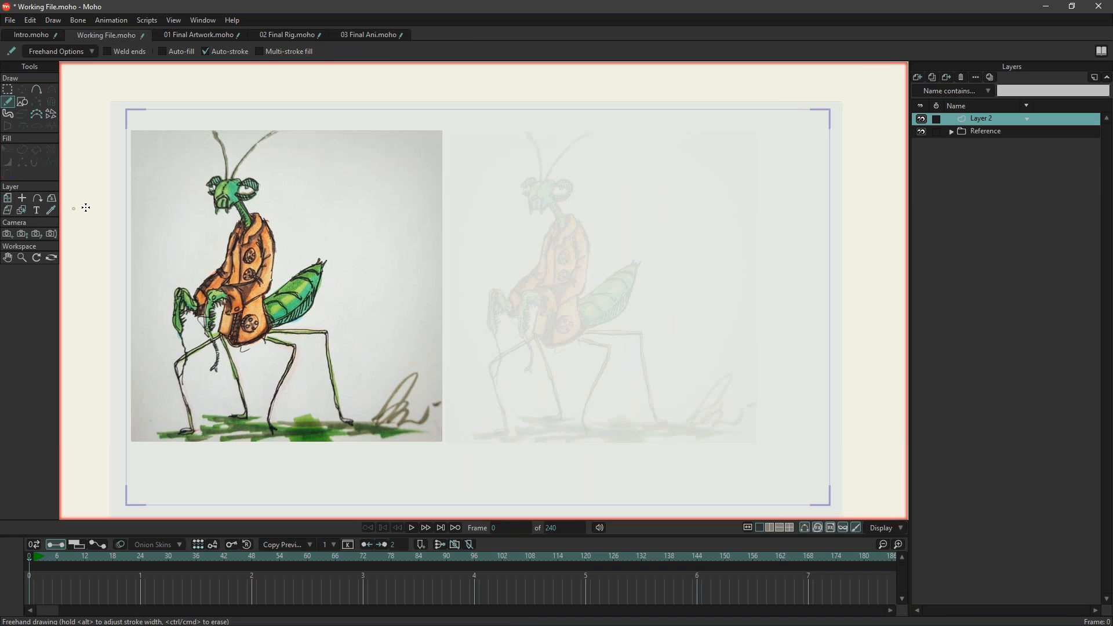
scroll(111, 192, up, 2)
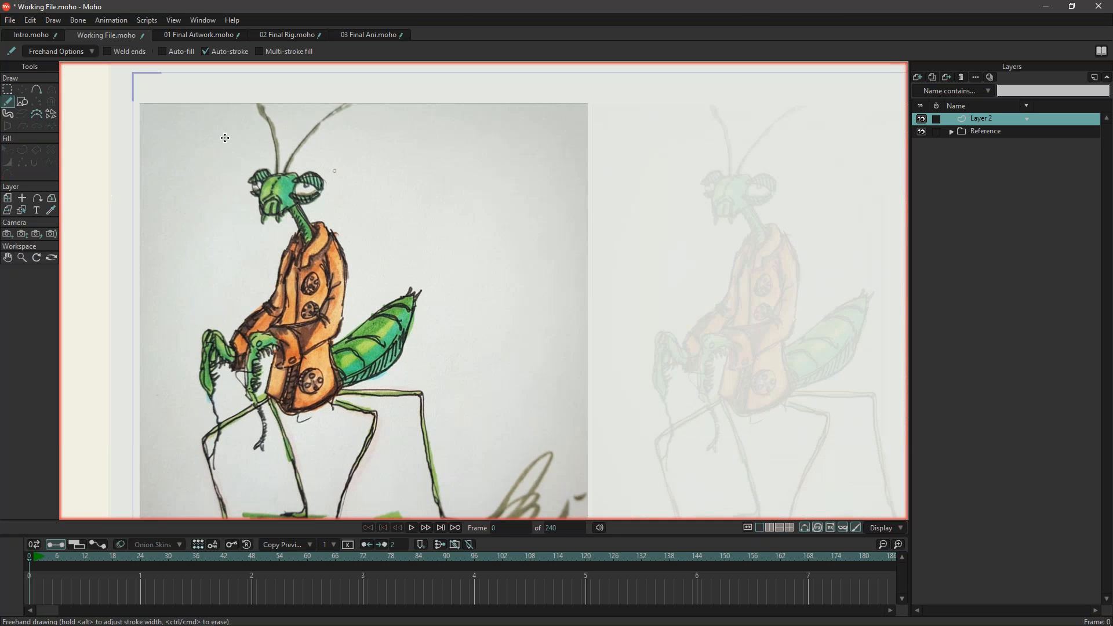
drag(390, 325, 443, 313)
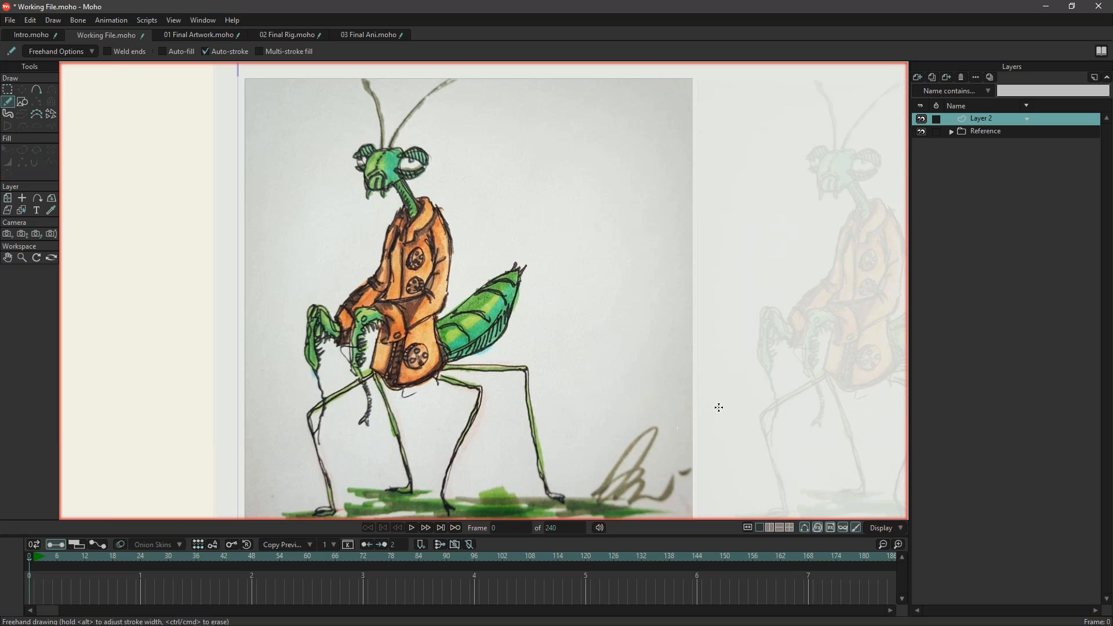
drag(751, 416, 342, 448)
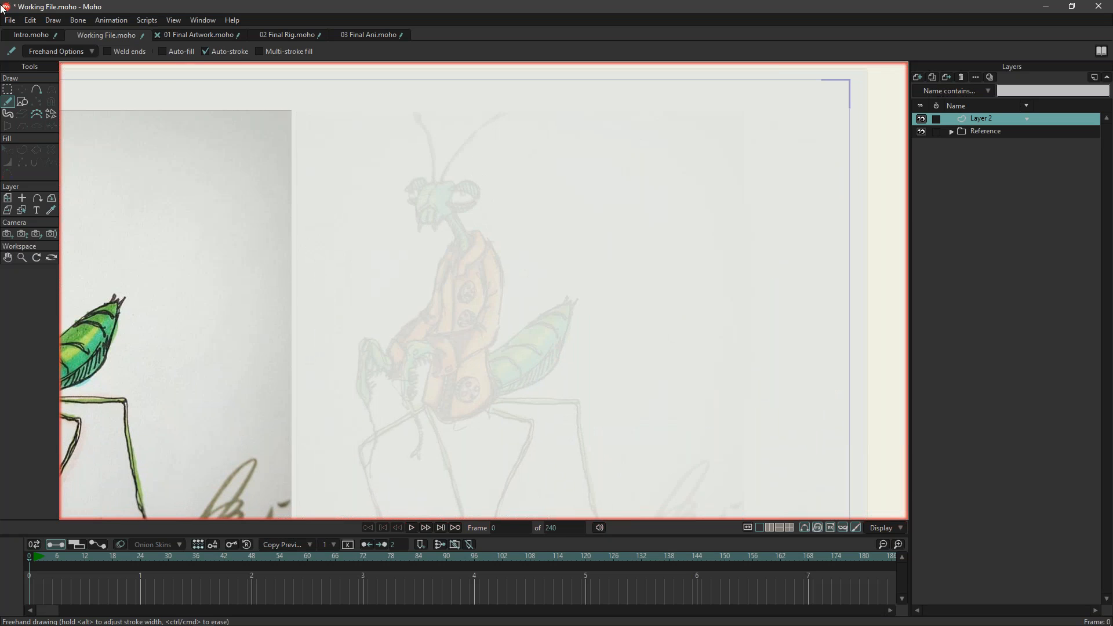
click(204, 20)
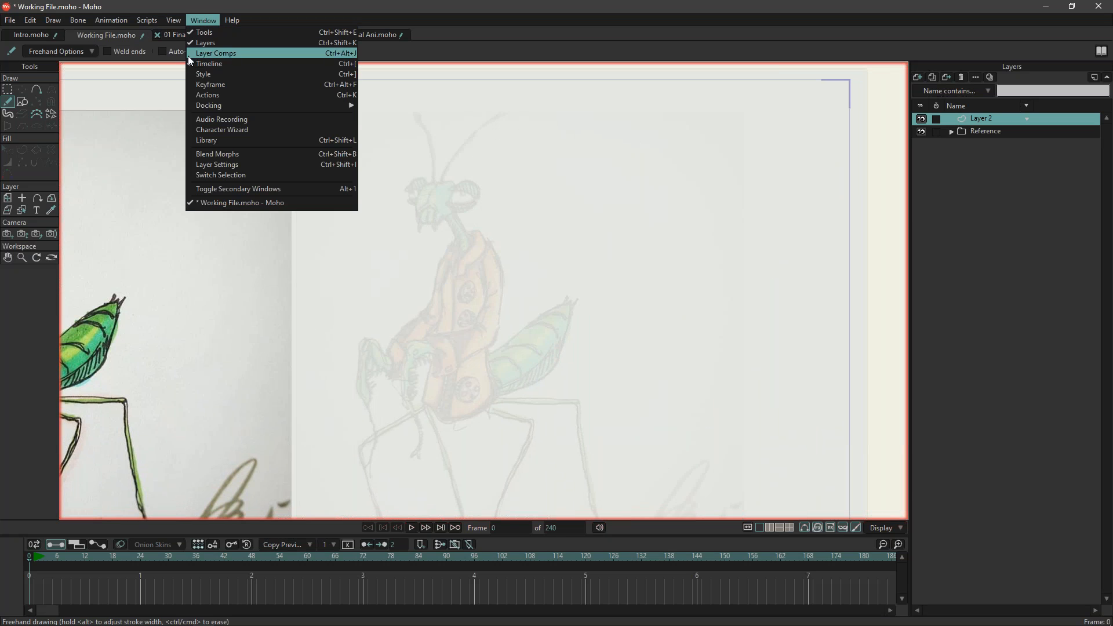
click(207, 75)
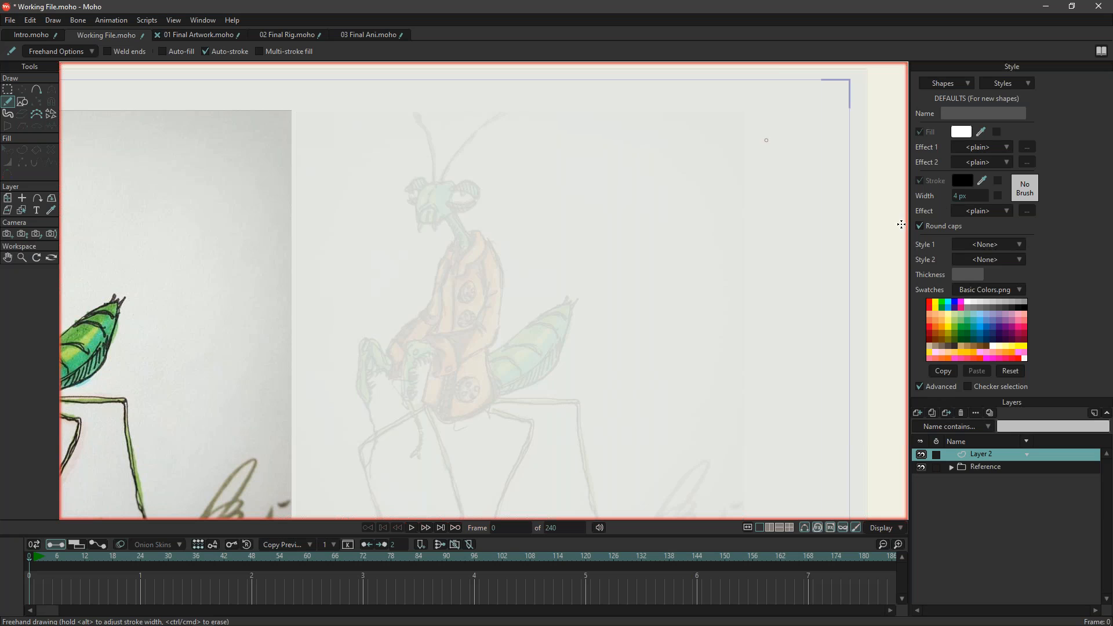
drag(486, 407, 587, 366)
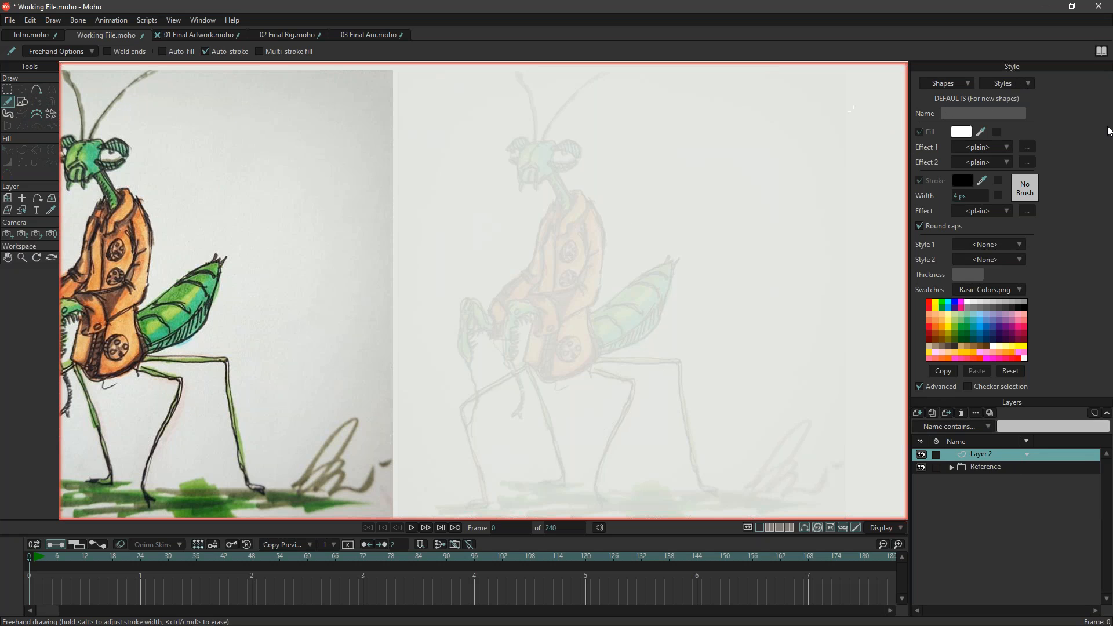
Inspect the settings of the Mantis - Line and Mantis - Texture styles, and set the style selection back to <None>.
click(1020, 87)
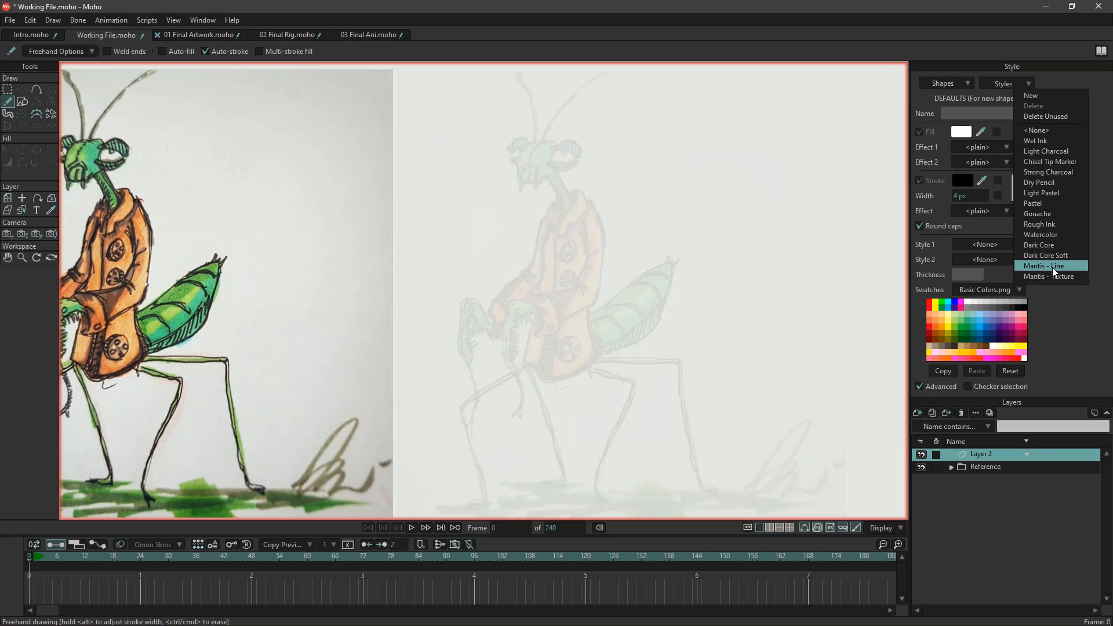
click(1069, 266)
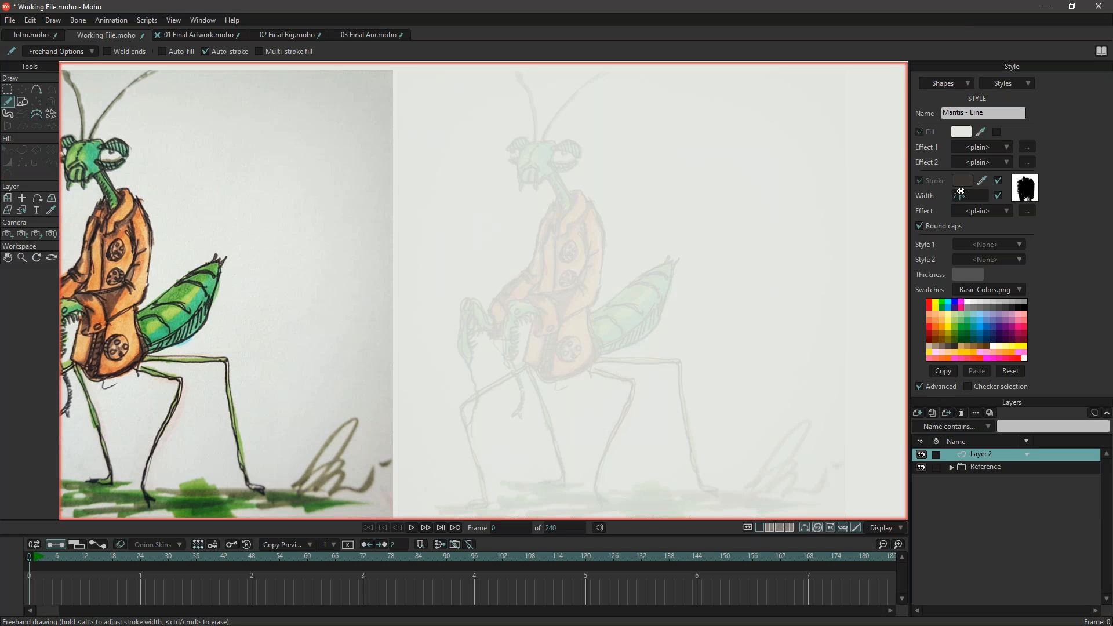
click(1021, 88)
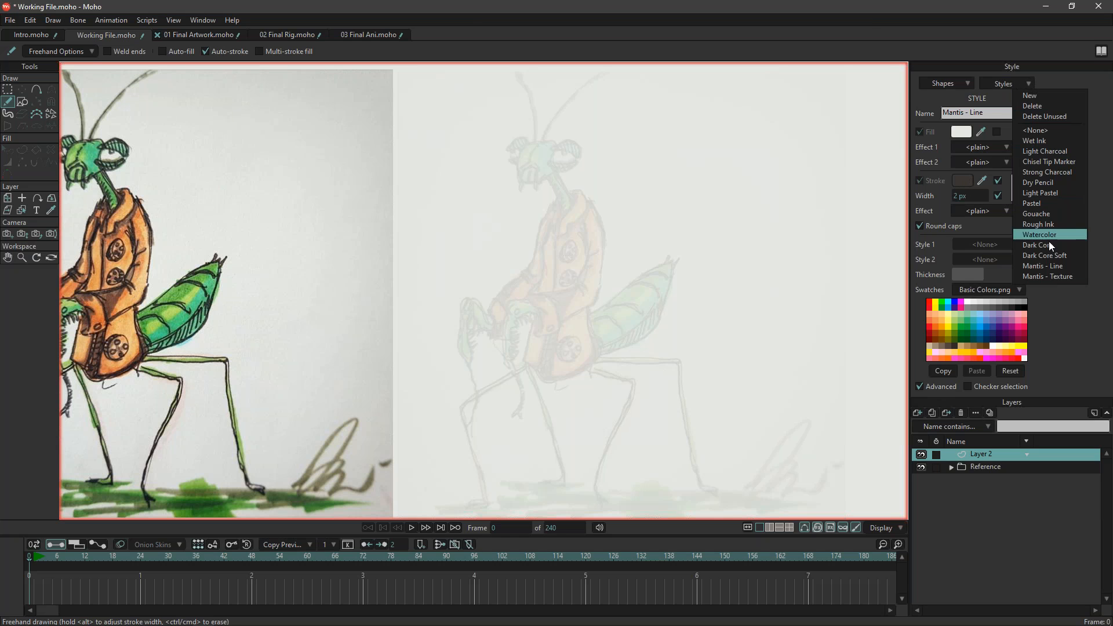
click(1055, 275)
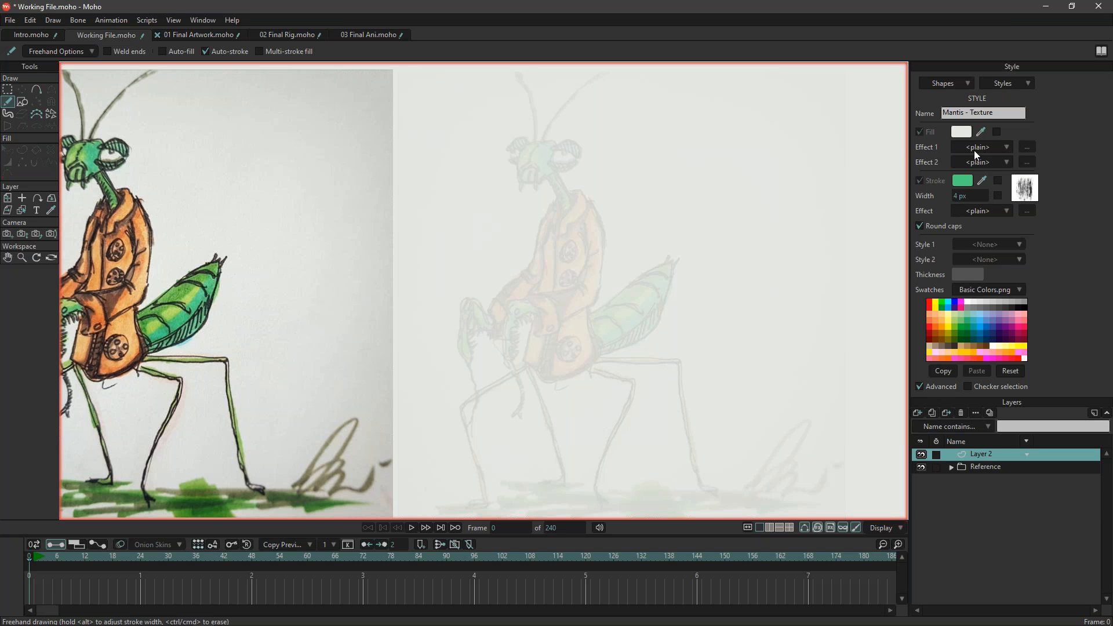
click(1014, 83)
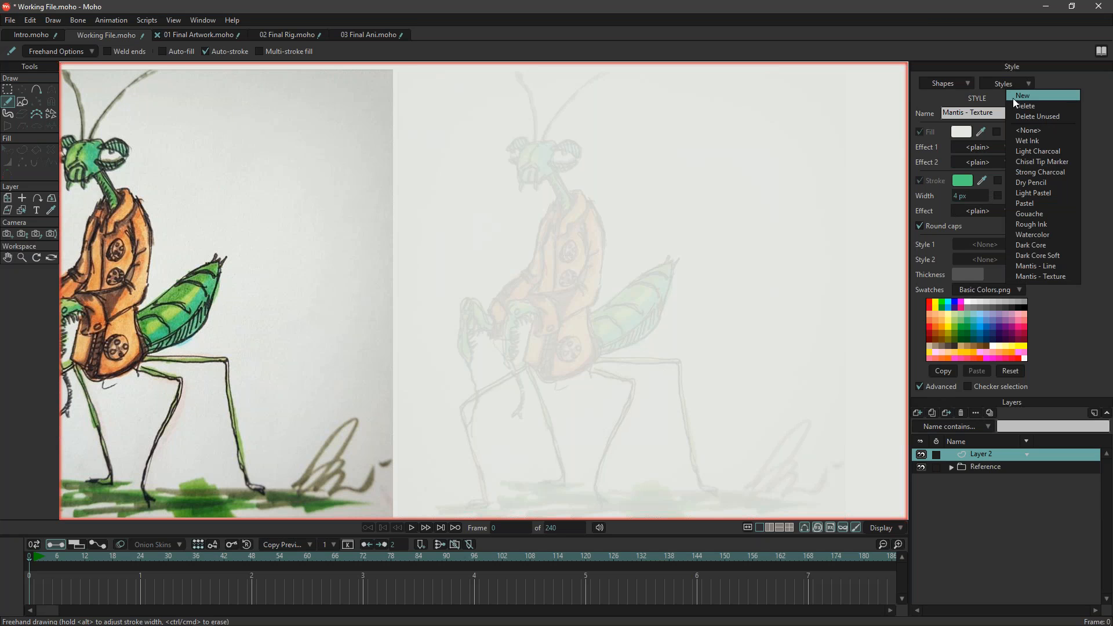
click(1031, 134)
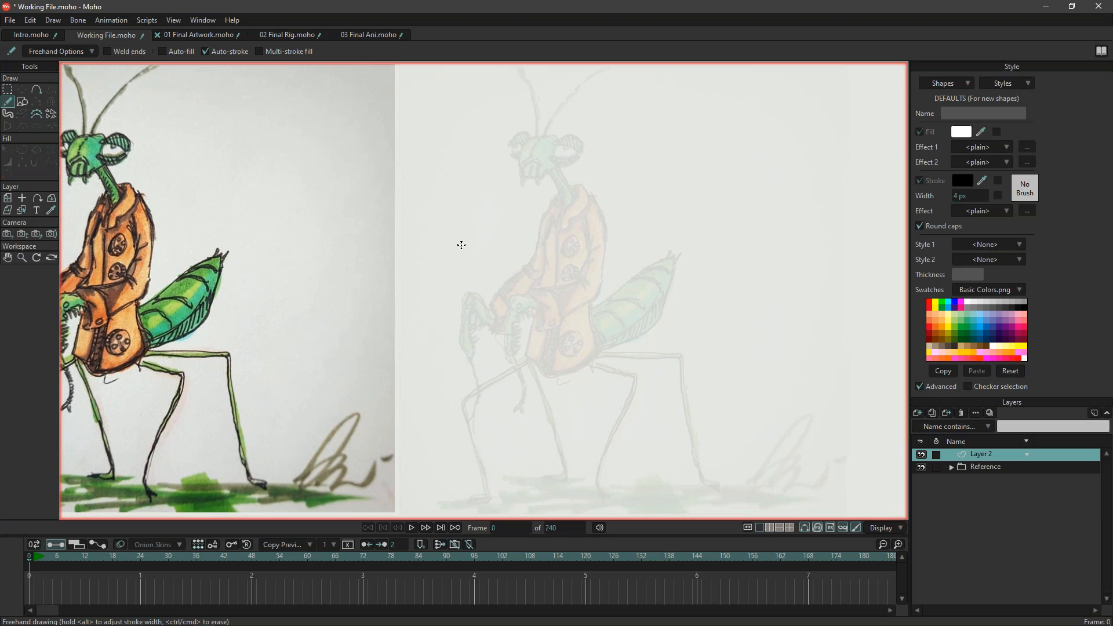
Create a new style named DemoLine and give its stroke the MC-Chunky brush.
click(1013, 85)
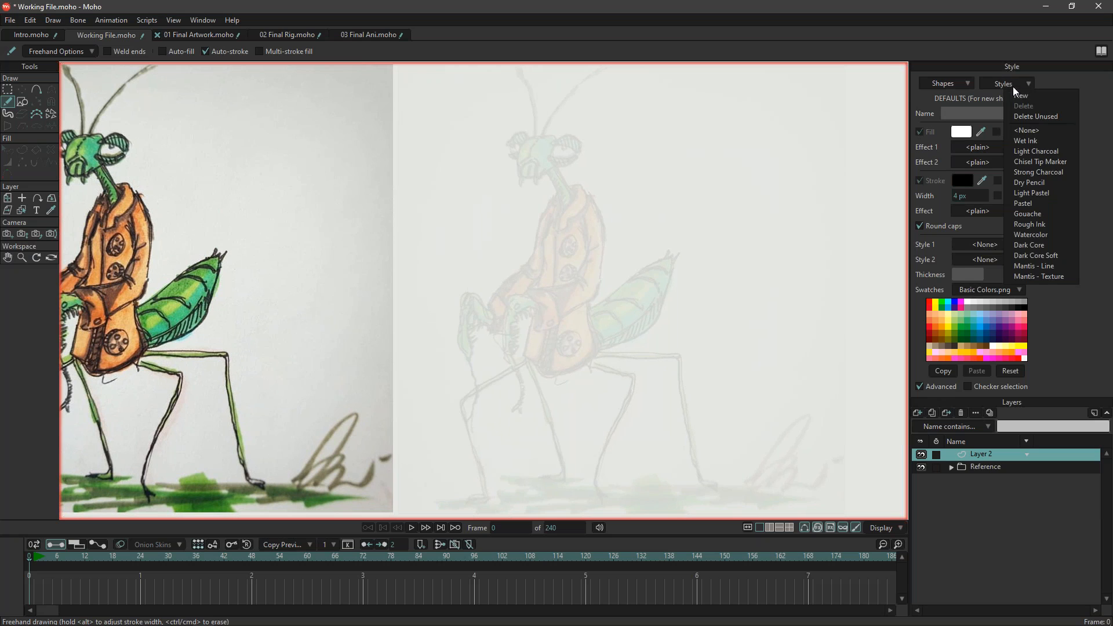
click(1044, 99)
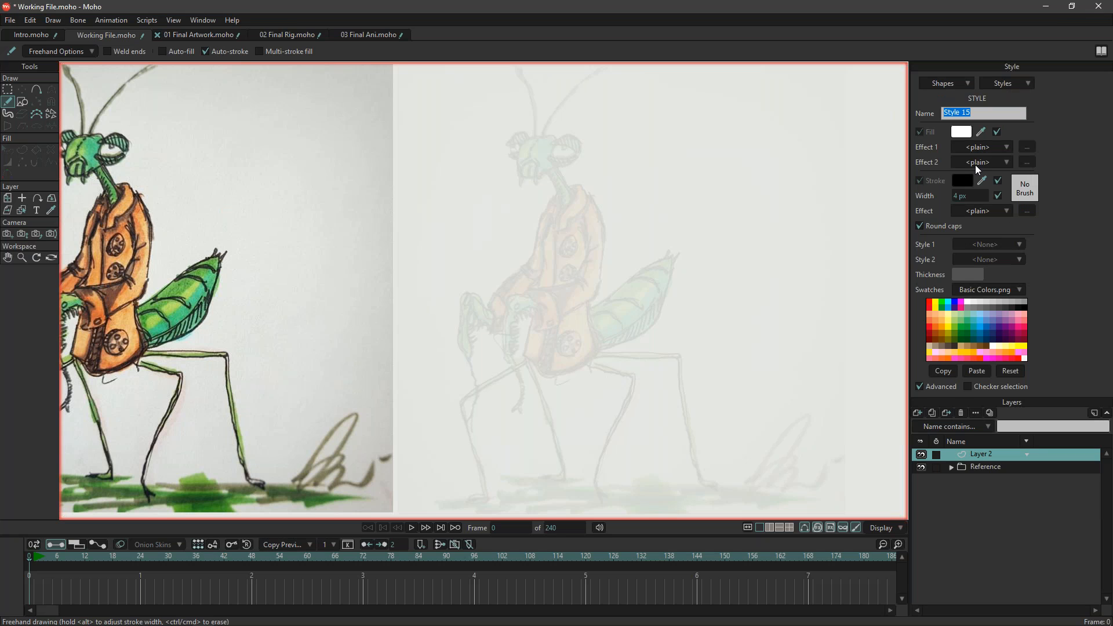
text(DemoLine)
key(Return)
click(1034, 188)
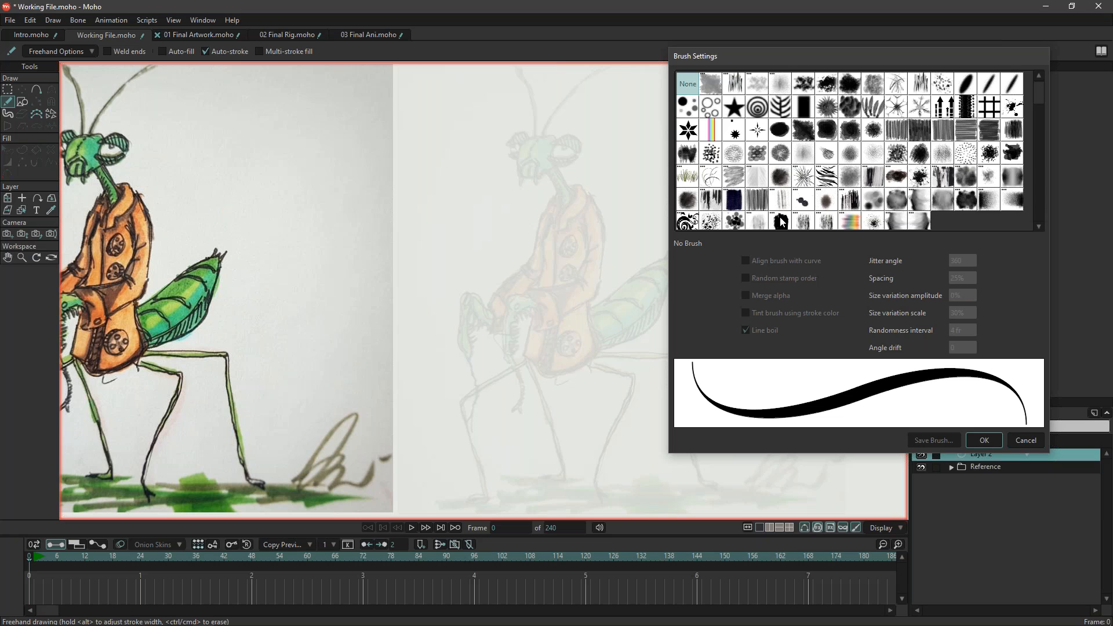
click(781, 222)
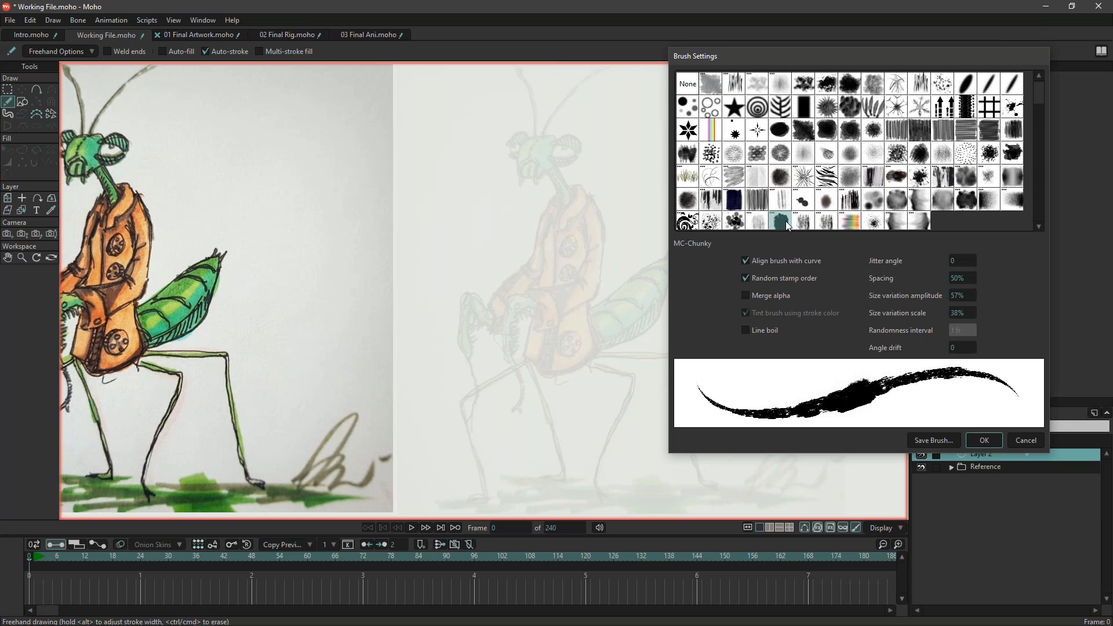
click(985, 442)
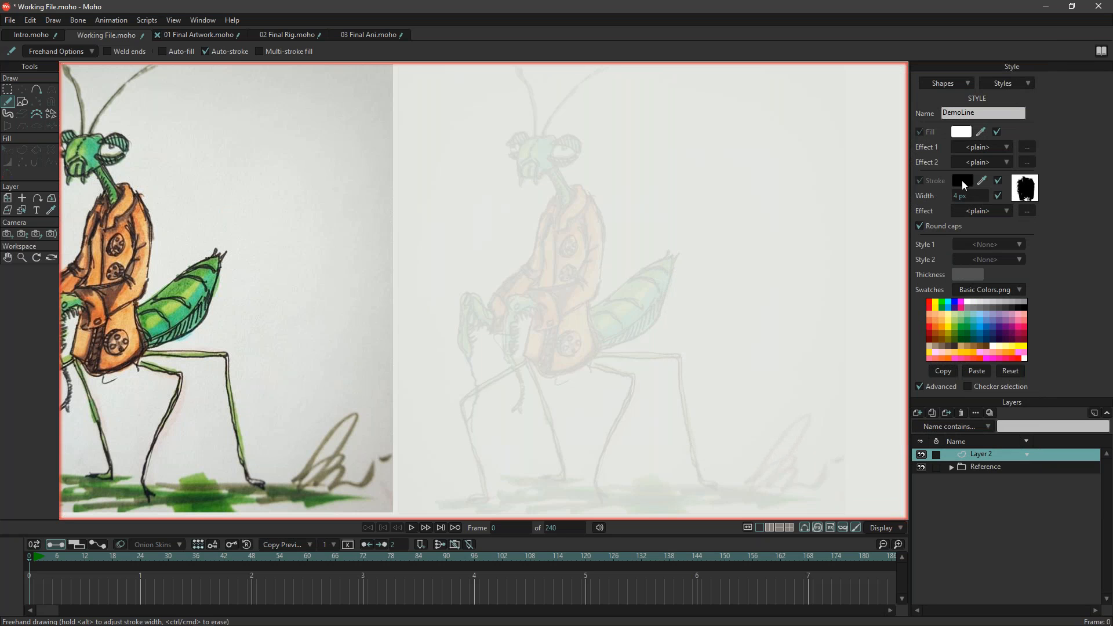
Set the DemoLine stroke color to dark brown 27201B by sampling an outline in the mantis reference drawing.
drag(347, 311, 520, 299)
scroll(370, 321, up, 3)
scroll(232, 347, up, 6)
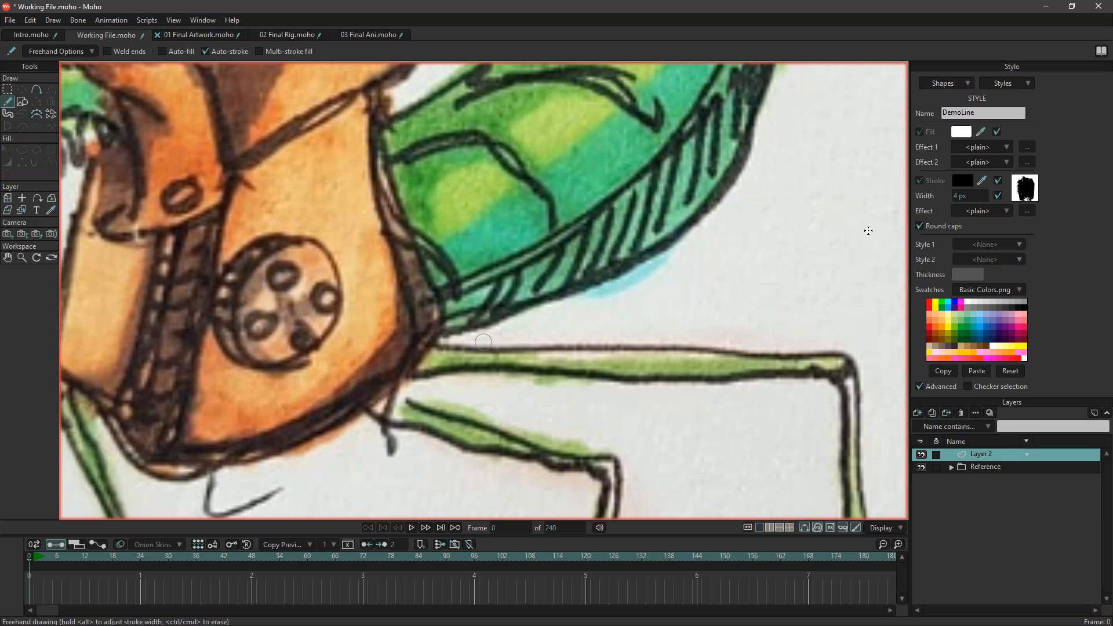
click(970, 182)
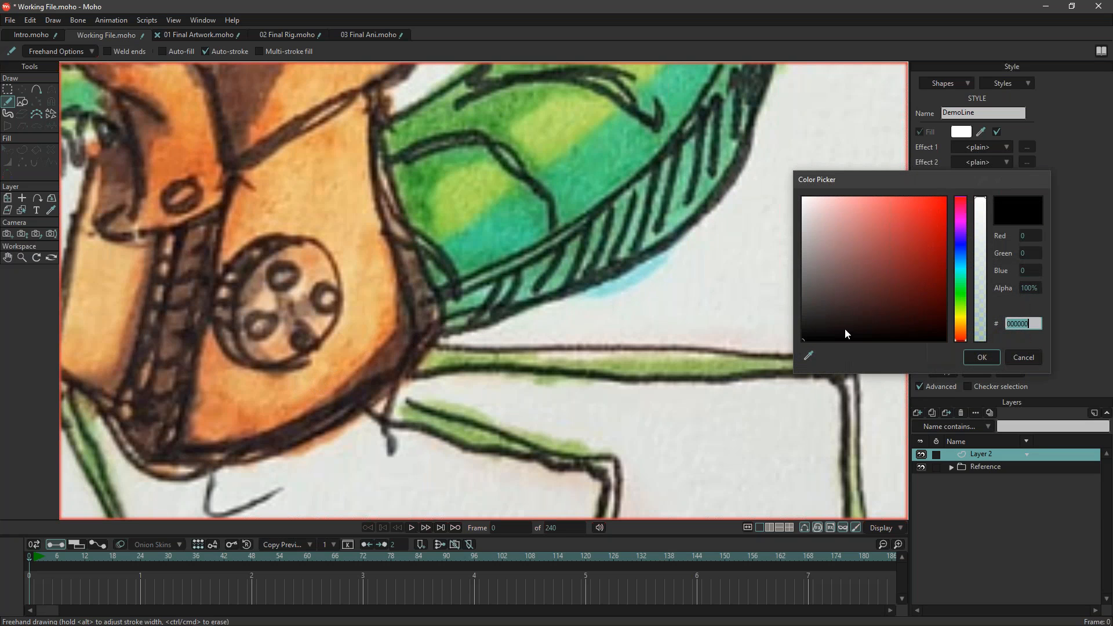
click(809, 356)
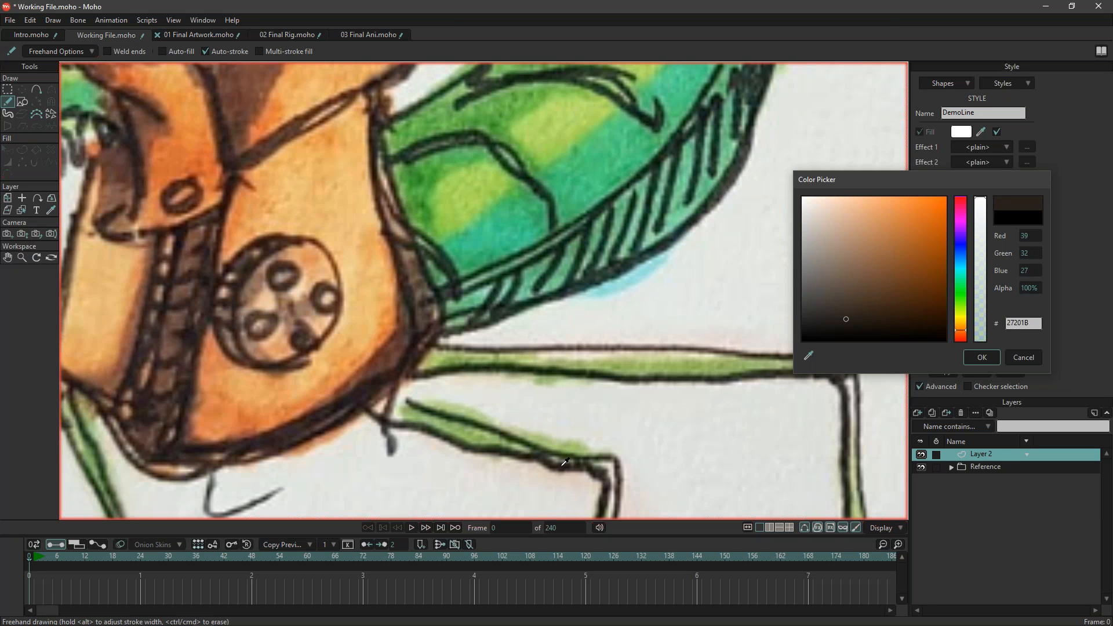
click(982, 358)
scroll(646, 308, down, 5)
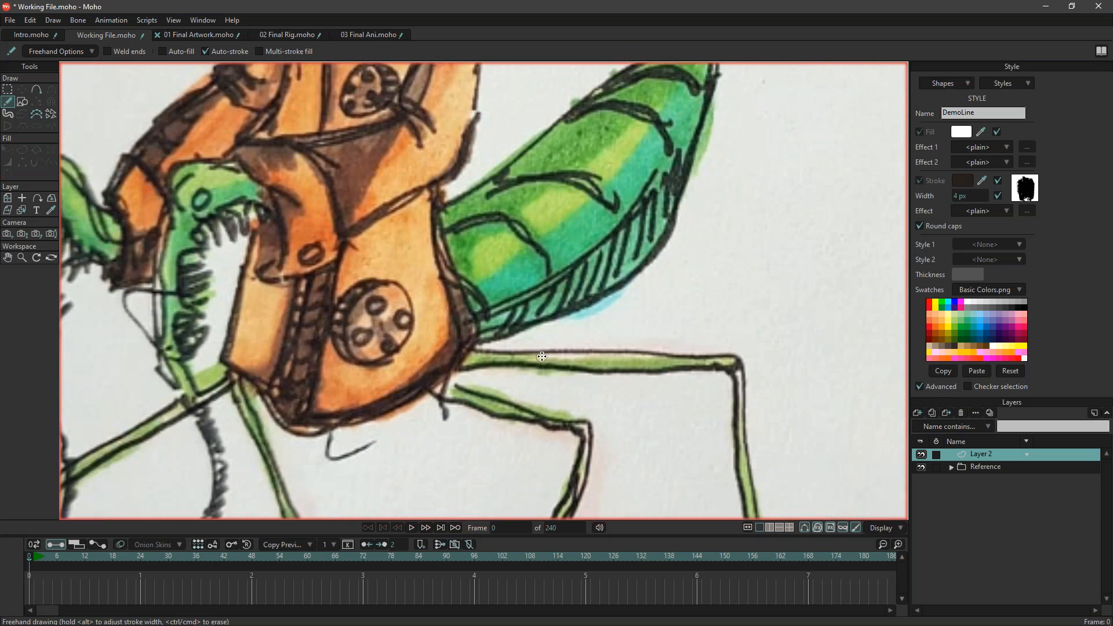
scroll(485, 330, down, 5)
drag(768, 333, 524, 339)
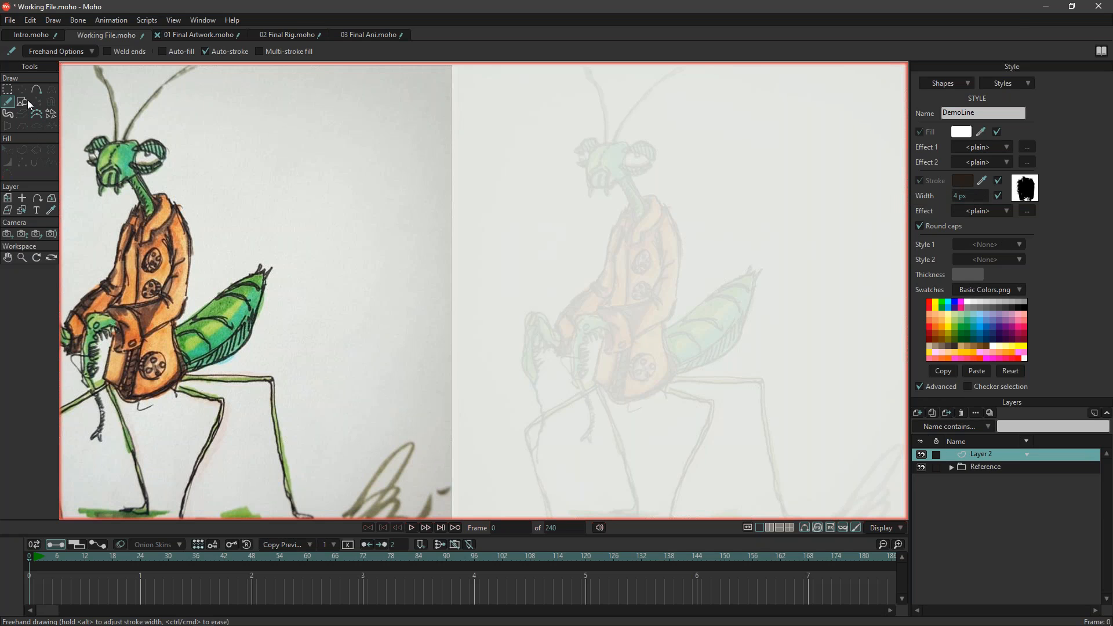
Set the style selection back to <None> and assign DemoLine as Style 1 for new shapes.
click(1007, 82)
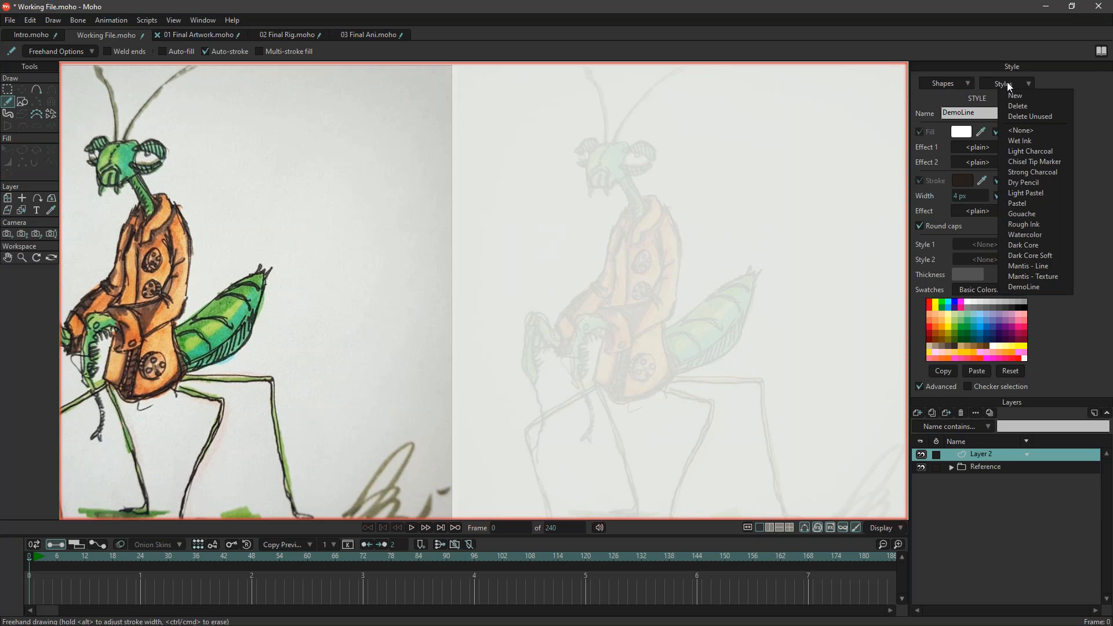
click(1032, 129)
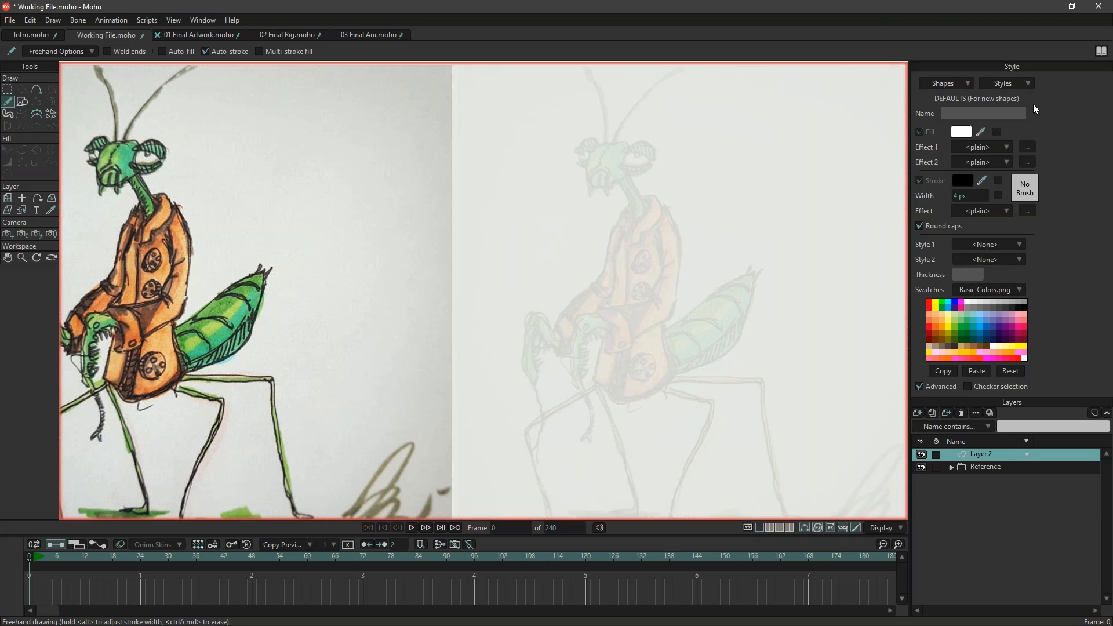
click(999, 249)
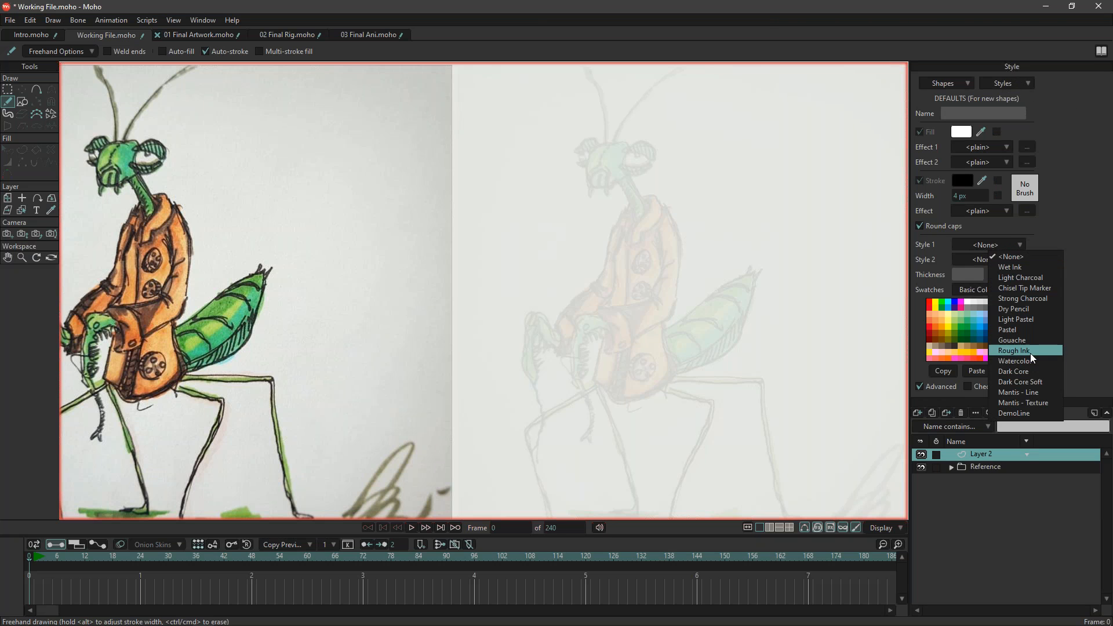
click(993, 410)
Draw freehand test strokes across the canvas with DemoLine, trying different default stroke widths.
mouse_move(520, 239)
mouse_down()
mouse_move(577, 316)
mouse_move(572, 427)
mouse_move(720, 203)
mouse_move(566, 121)
mouse_move(536, 334)
mouse_move(421, 299)
mouse_move(291, 284)
mouse_move(387, 224)
mouse_move(440, 254)
mouse_up()
drag(971, 195, 1040, 203)
mouse_move(701, 143)
mouse_down()
mouse_move(676, 301)
mouse_move(430, 181)
mouse_move(493, 346)
mouse_up()
drag(966, 196, 1071, 204)
mouse_move(723, 147)
mouse_down()
mouse_move(603, 155)
mouse_move(332, 365)
mouse_up()
mouse_move(377, 310)
mouse_down()
mouse_move(631, 377)
mouse_move(745, 146)
mouse_up()
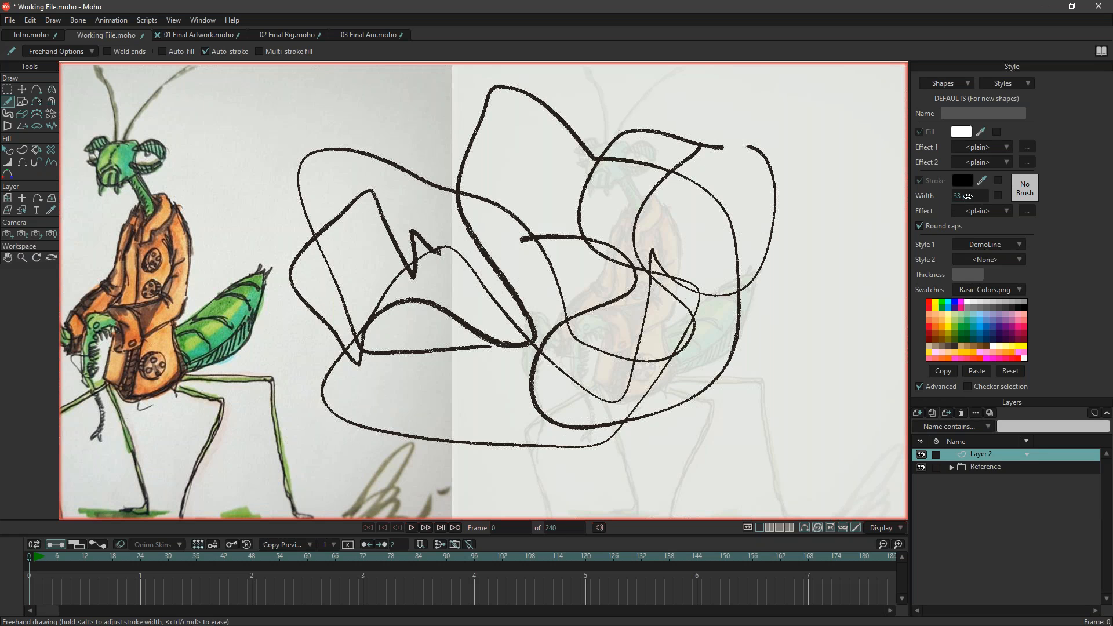
Undo the last test stroke, and select and delete all the remaining strokes on Layer 2.
key(ctrl+z)
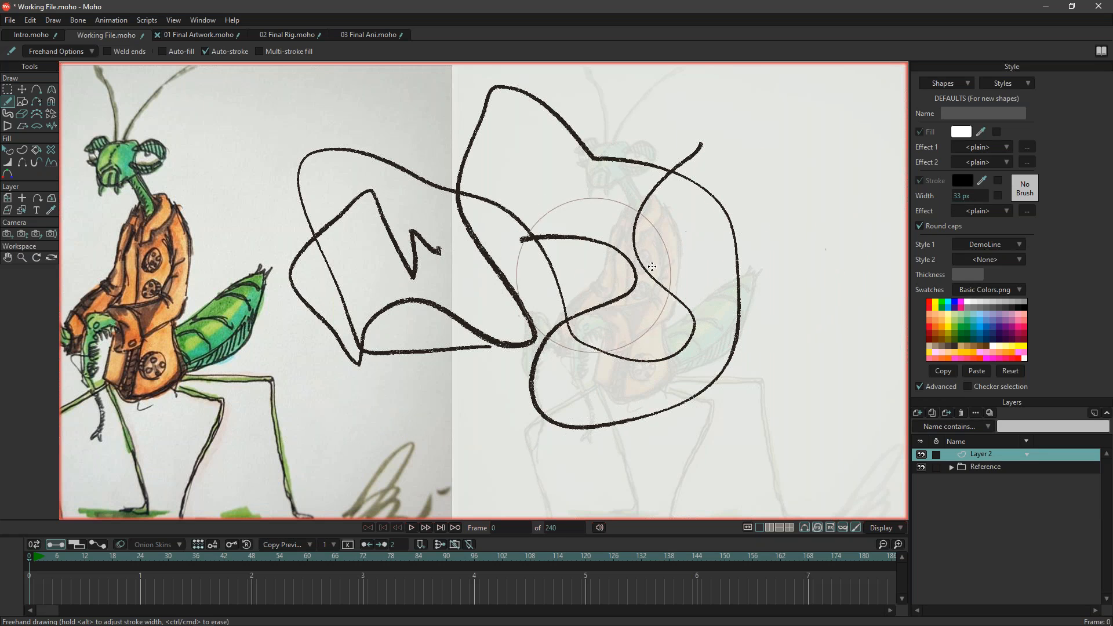
click(7, 90)
click(21, 90)
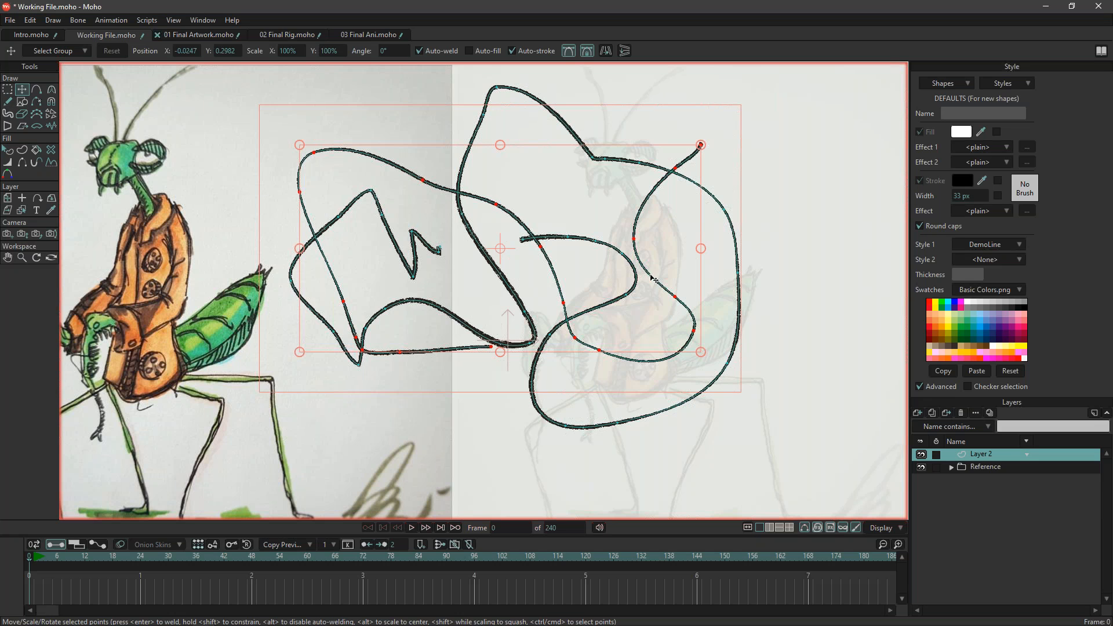
click(765, 306)
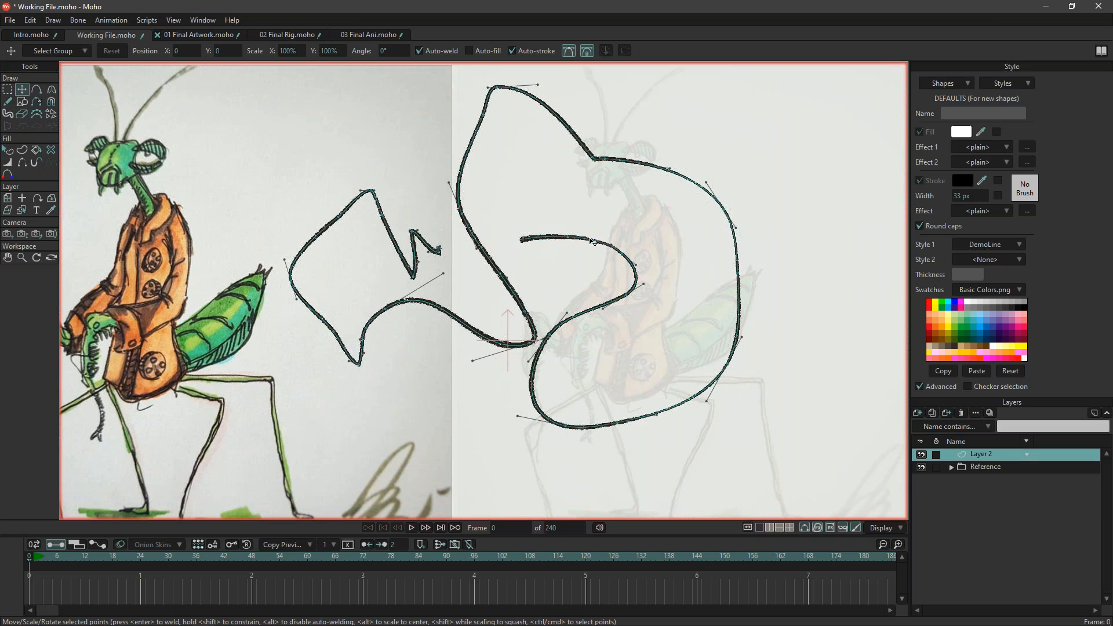
key(ctrl+a)
key(Delete)
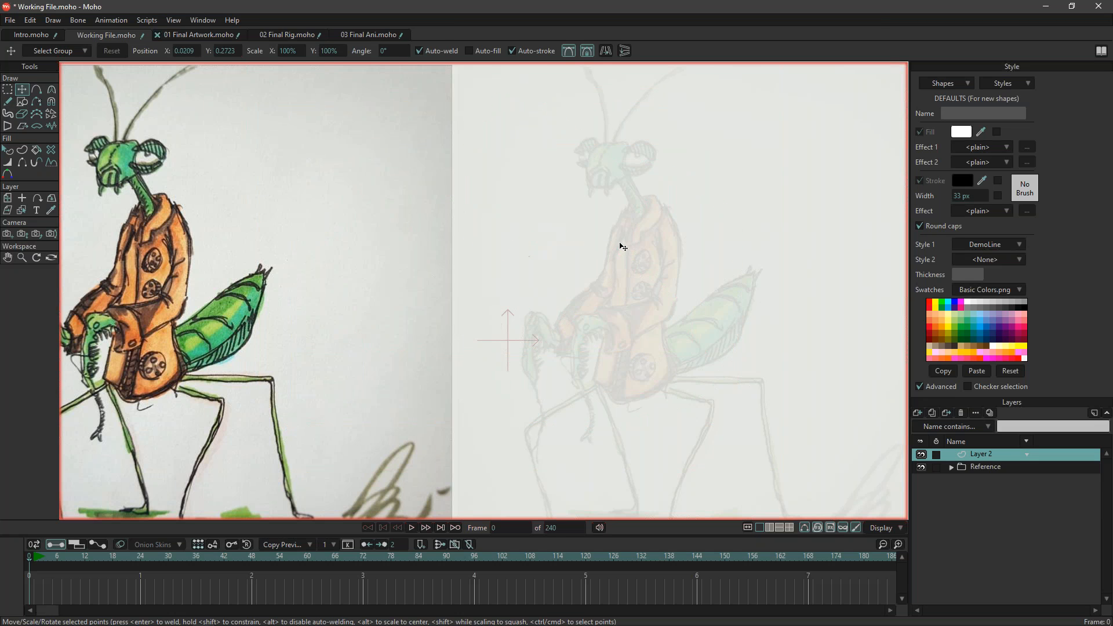
Reset Style 1 to <None>, open the DemoLine style for editing and turn off its width override.
key(g)
click(1013, 87)
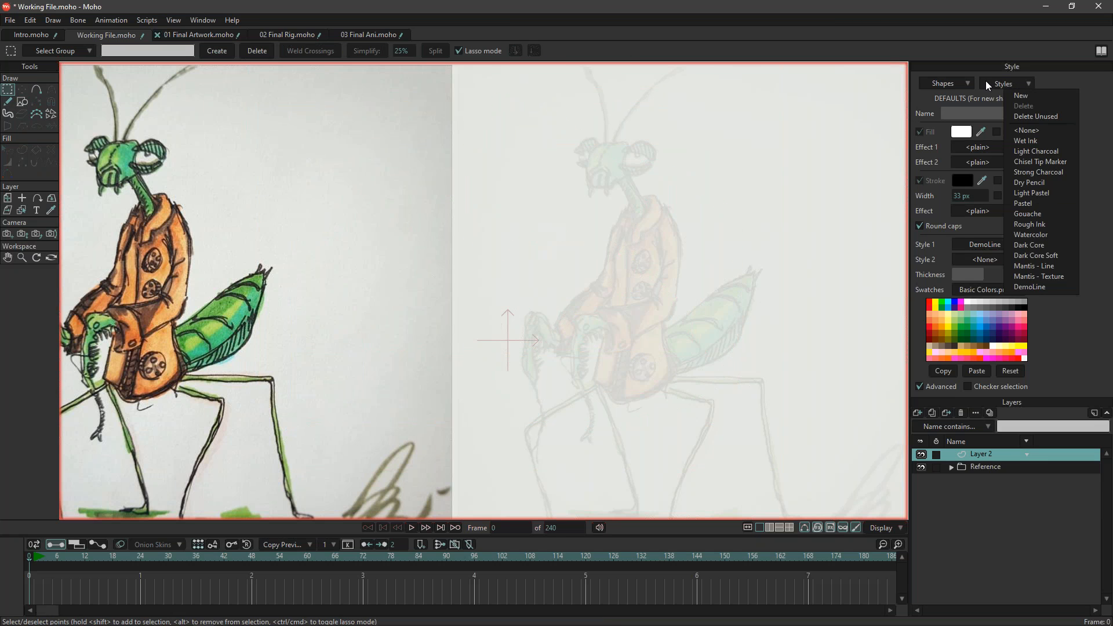
click(1016, 83)
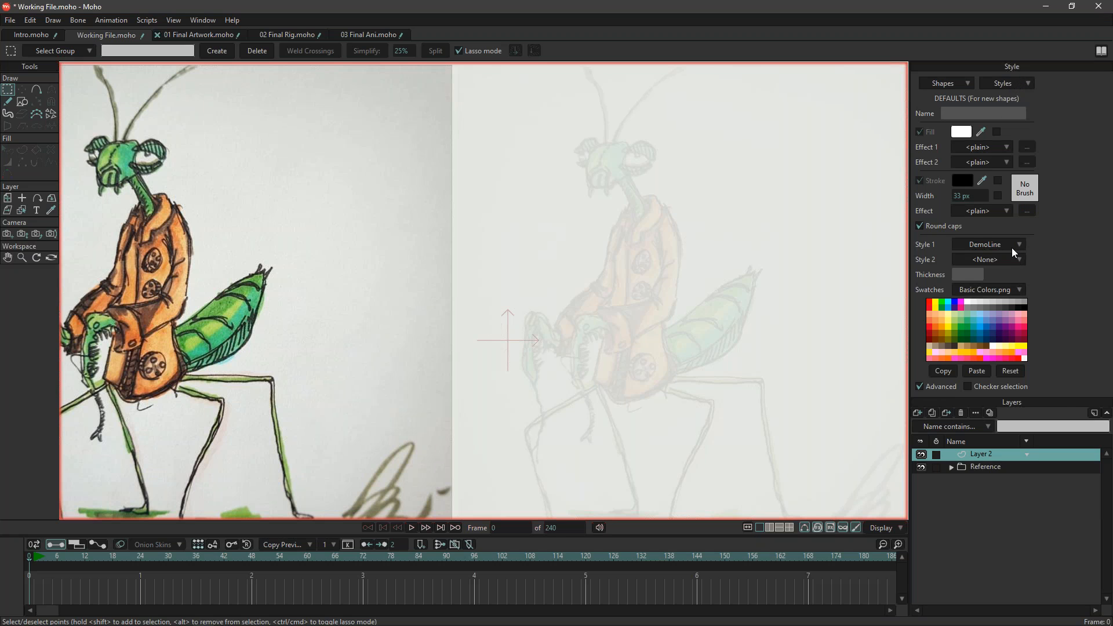
click(1012, 249)
click(1021, 257)
click(1021, 84)
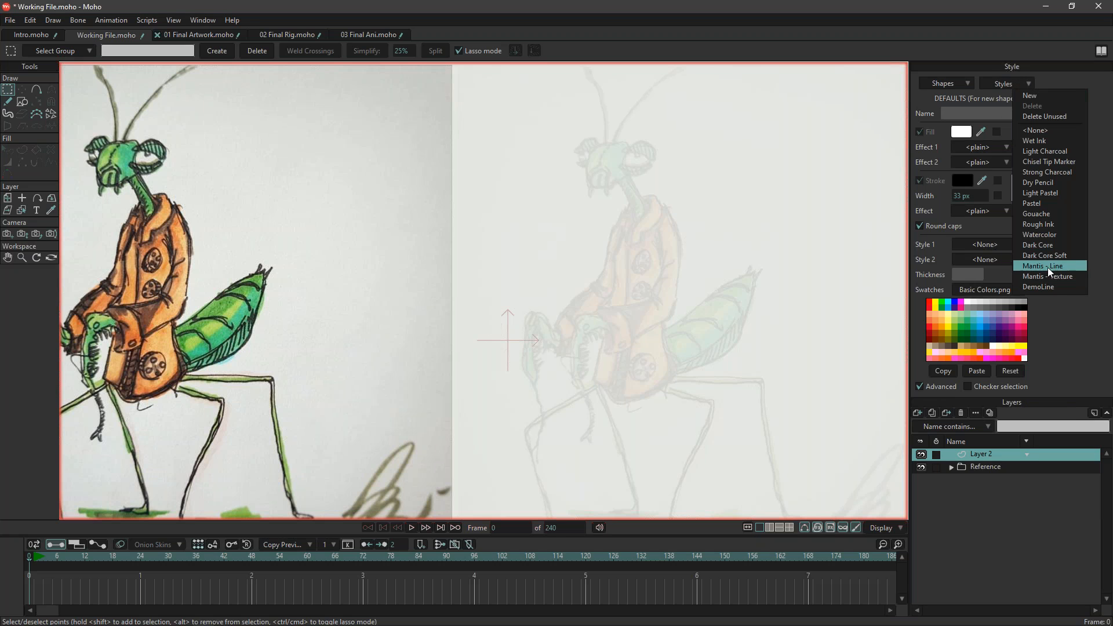
click(1049, 286)
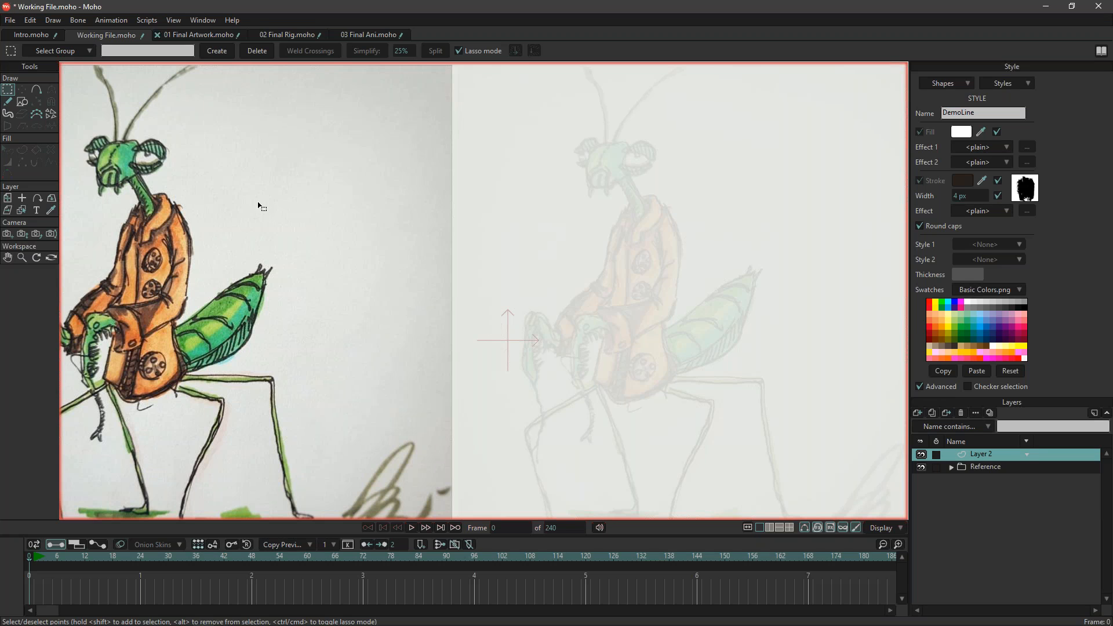
click(7, 103)
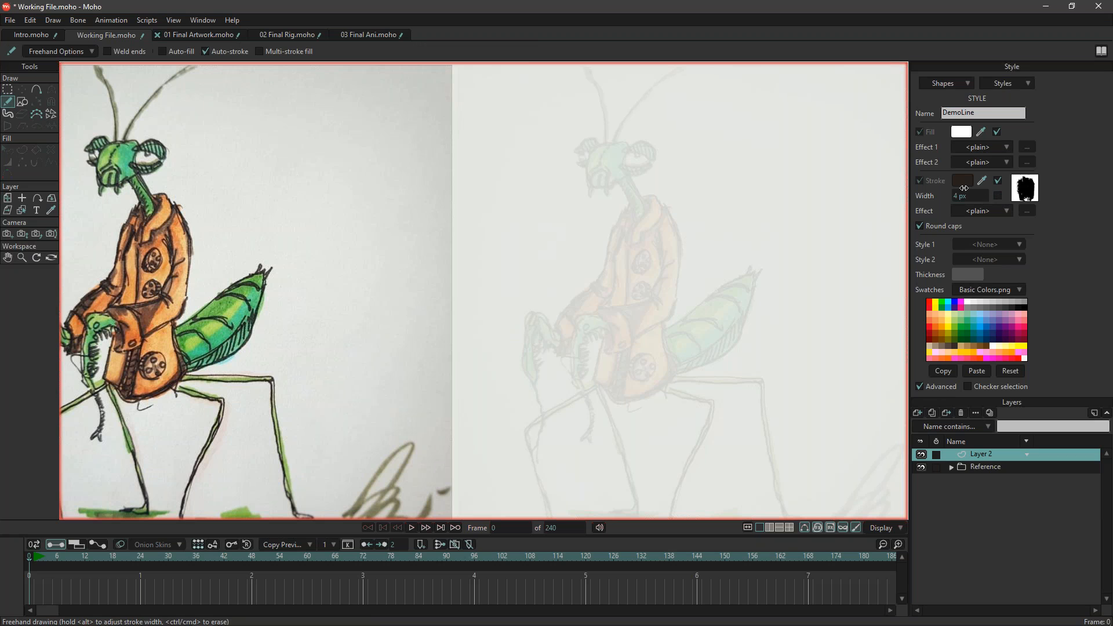
Return to the defaults for new shapes and assign DemoLine as Style 1 again.
click(1008, 87)
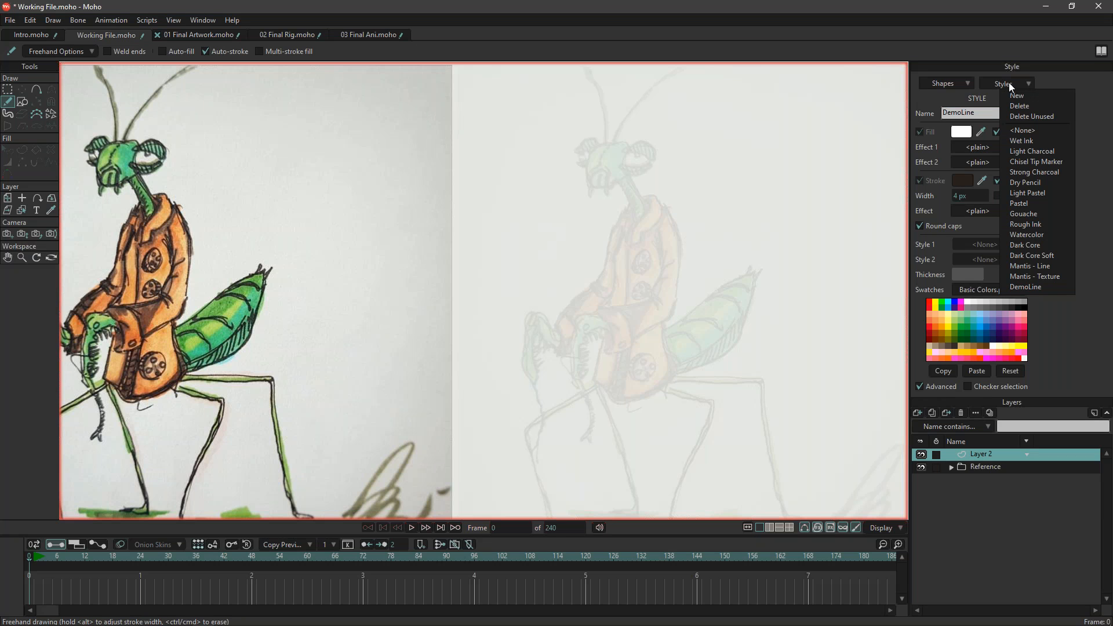
click(1021, 78)
click(1020, 79)
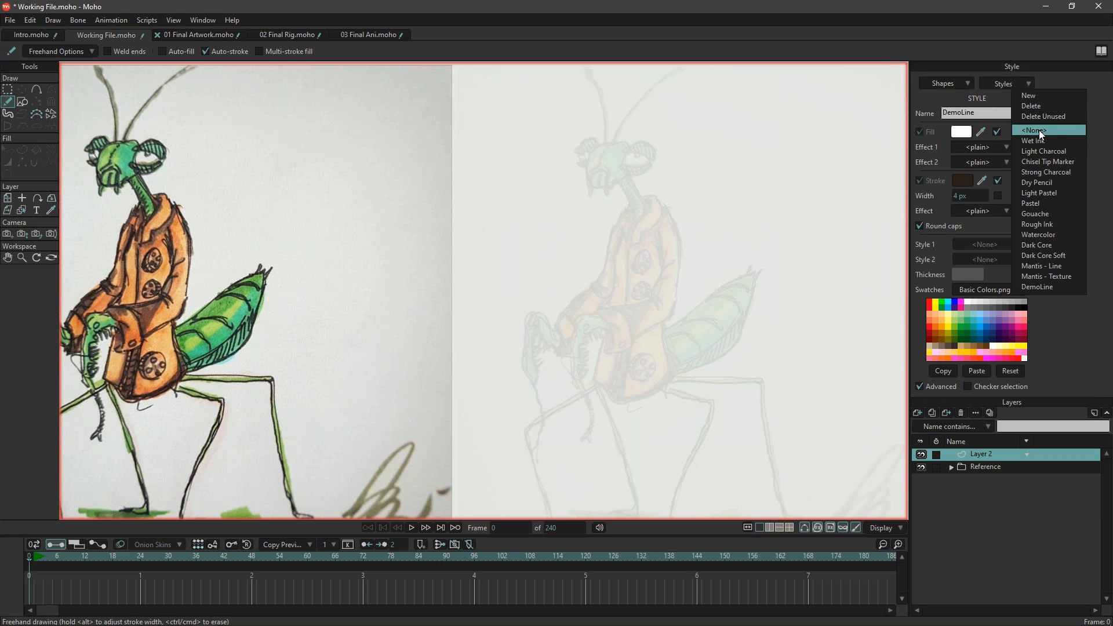
click(1039, 130)
click(991, 245)
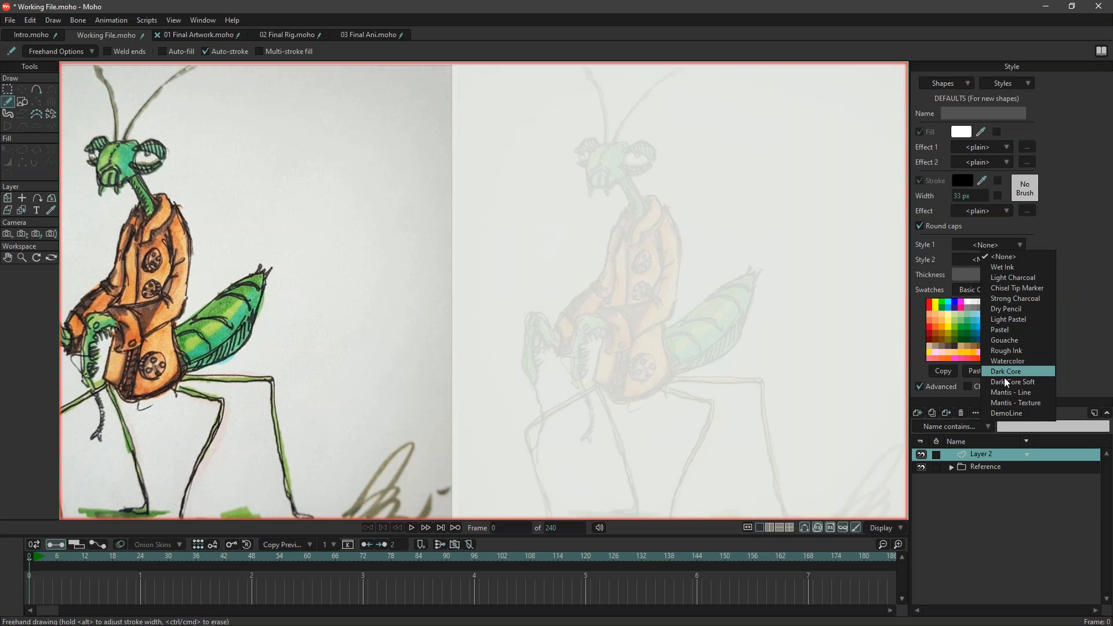
click(1005, 413)
Try freehand DemoLine strokes at a thick and a thinner width, and clear the test strokes from Layer 2.
mouse_move(636, 178)
mouse_down()
mouse_move(436, 239)
mouse_move(427, 323)
mouse_move(375, 301)
mouse_up()
drag(962, 199, 878, 209)
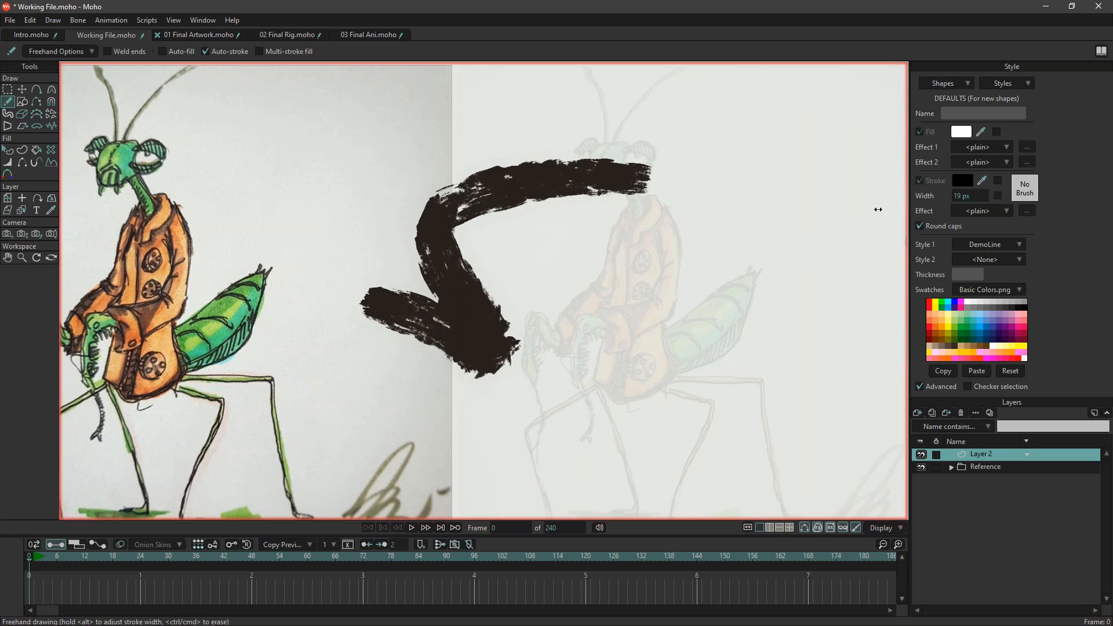
mouse_move(672, 257)
mouse_down()
mouse_move(641, 318)
mouse_move(572, 191)
mouse_move(626, 326)
mouse_up()
key(ctrl+z)
click(22, 90)
key(Delete)
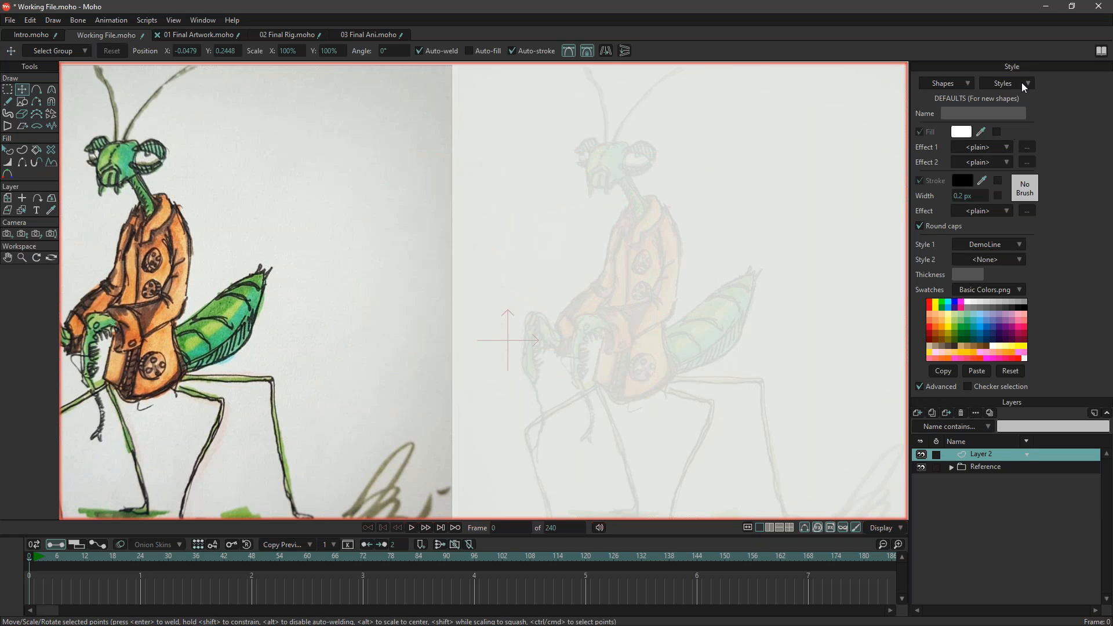
Reset Style 1 to <None>, reopen the DemoLine style and turn its width override back on.
scroll(248, 346, up, 4)
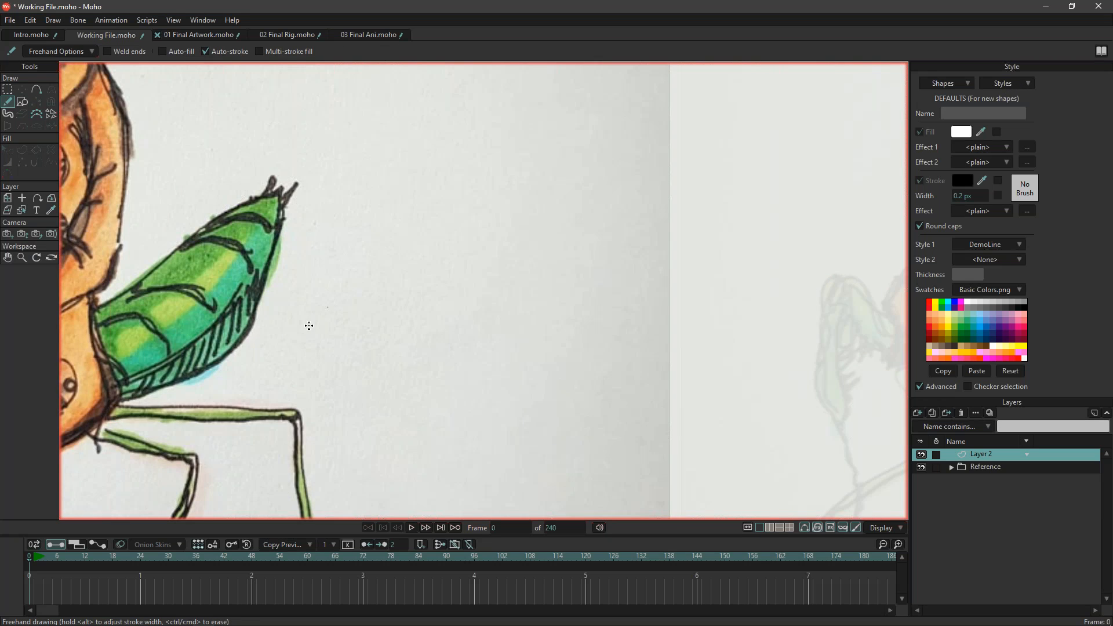
scroll(309, 325, down, 4)
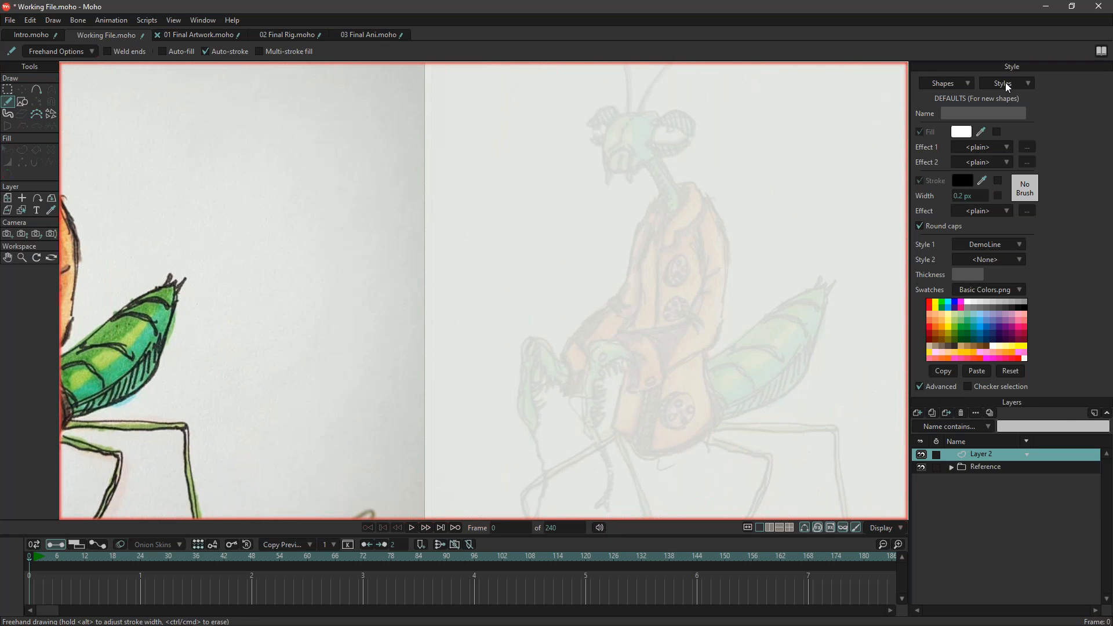
click(1002, 245)
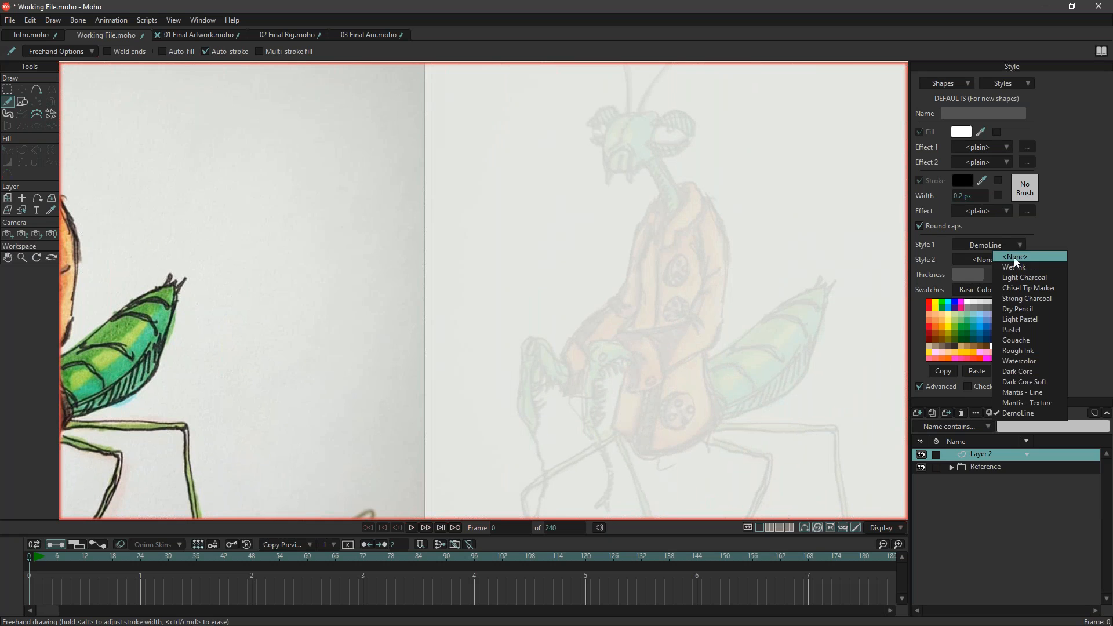
click(1014, 258)
click(1007, 85)
click(1031, 287)
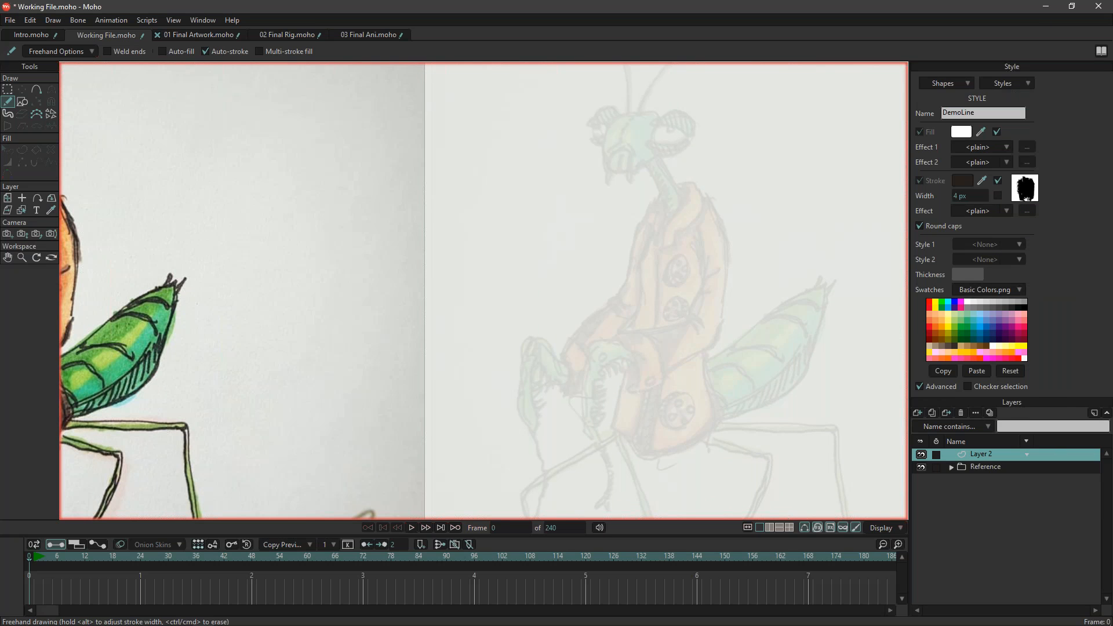
click(999, 197)
mouse_move(470, 215)
mouse_down()
mouse_move(565, 294)
mouse_move(530, 387)
mouse_move(622, 348)
mouse_move(683, 248)
mouse_up()
key(ctrl+z)
Set the DemoLine stroke width to 2 px and try it with a freehand stroke that is undone.
click(974, 199)
text(2)
key(Return)
mouse_move(453, 191)
mouse_down()
mouse_move(469, 333)
mouse_move(510, 458)
mouse_move(541, 432)
mouse_up()
key(ctrl+z)
Deselect DemoLine and create a new style with its stroke color and width overrides turned off.
click(1009, 84)
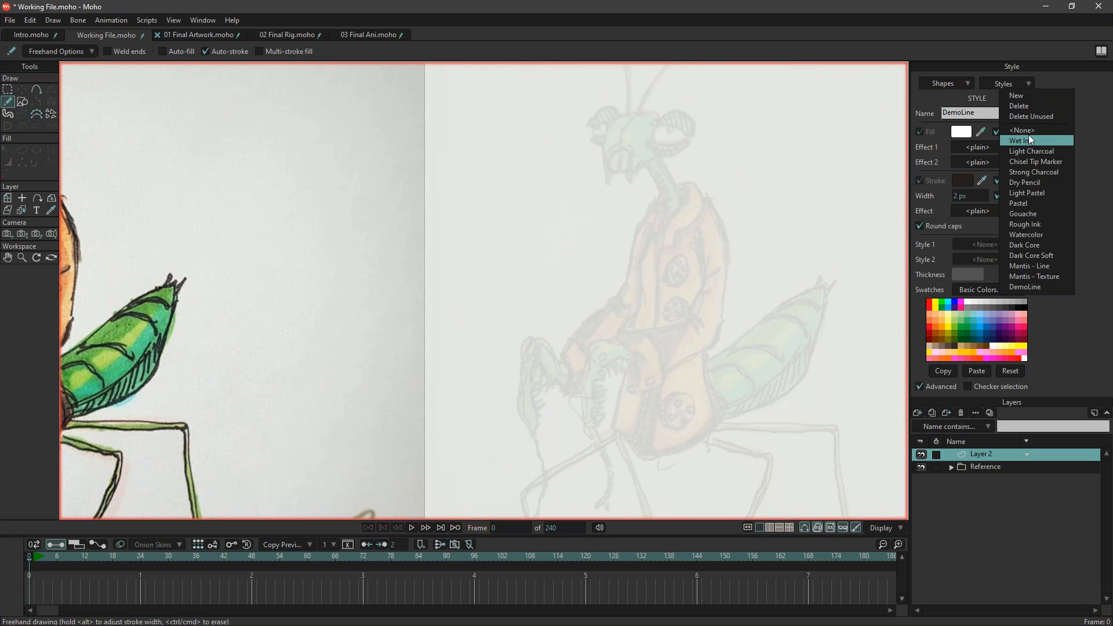
click(1027, 131)
click(1020, 85)
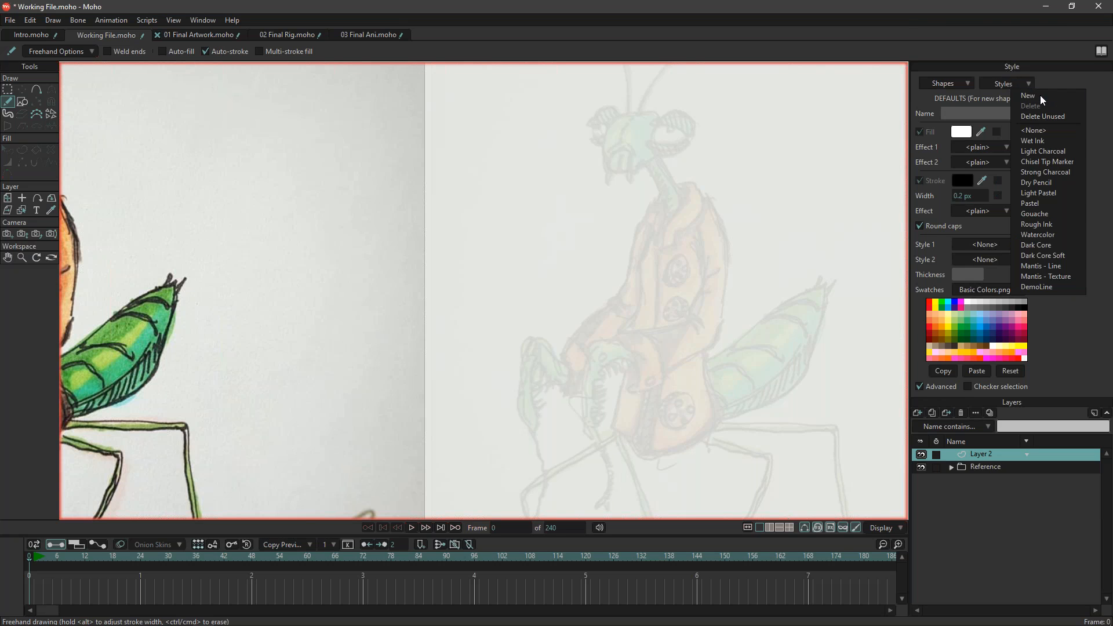
click(1041, 95)
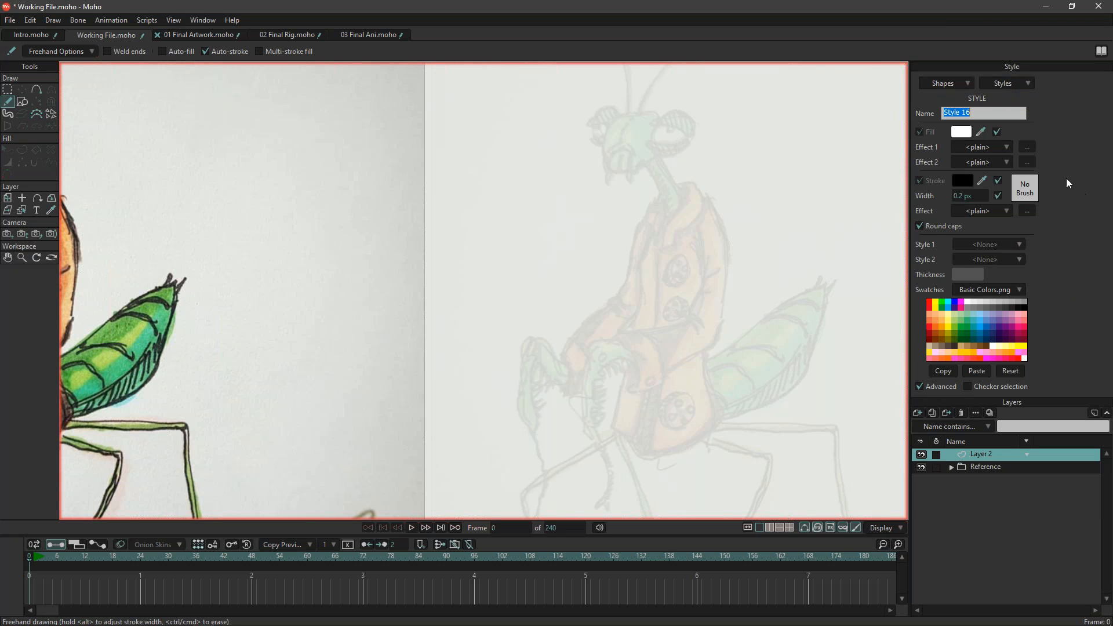
click(997, 181)
Give the new style's stroke a rough, scratchy textured brush and name the style DemoColour.
click(1023, 182)
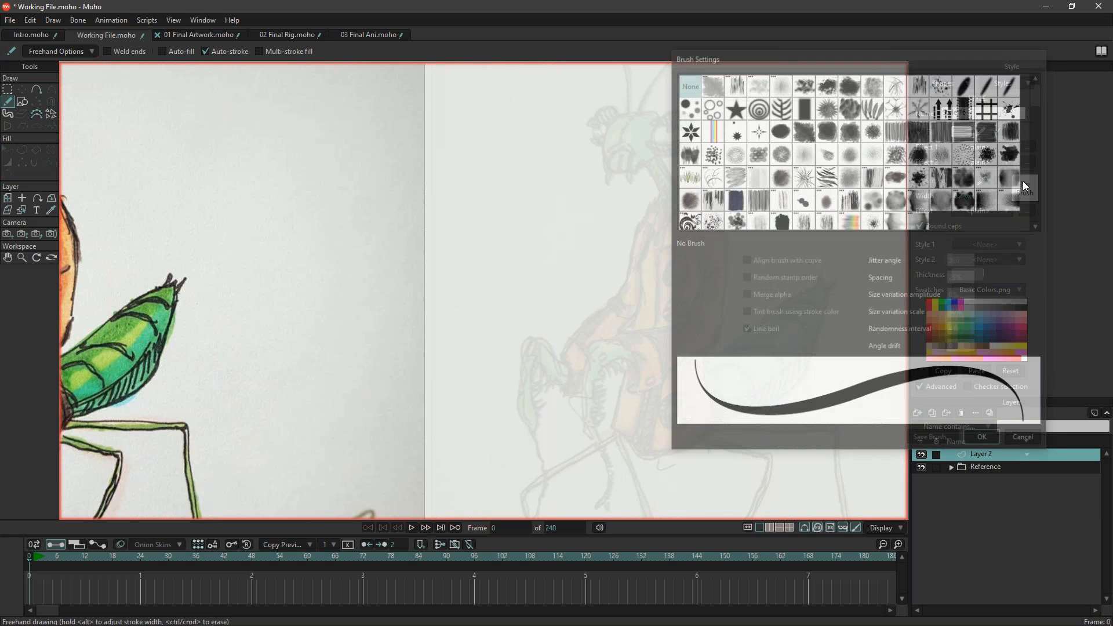
click(805, 223)
click(984, 441)
click(997, 115)
text(DemoColour)
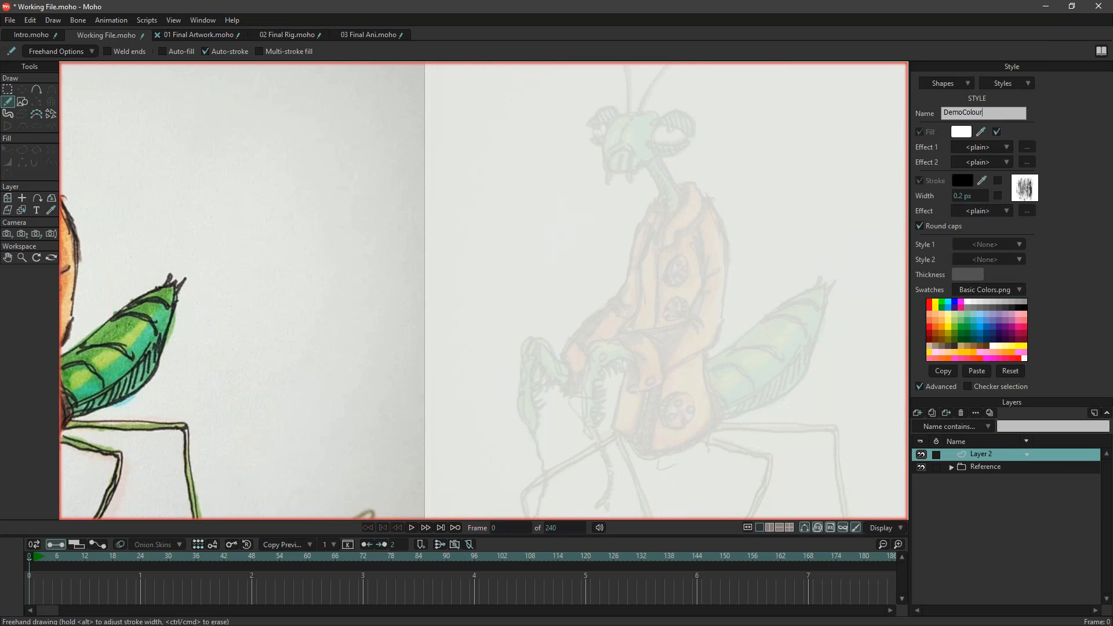
key(Return)
Return to the defaults for new shapes and assign DemoColour as Style 1.
click(1005, 84)
click(1027, 119)
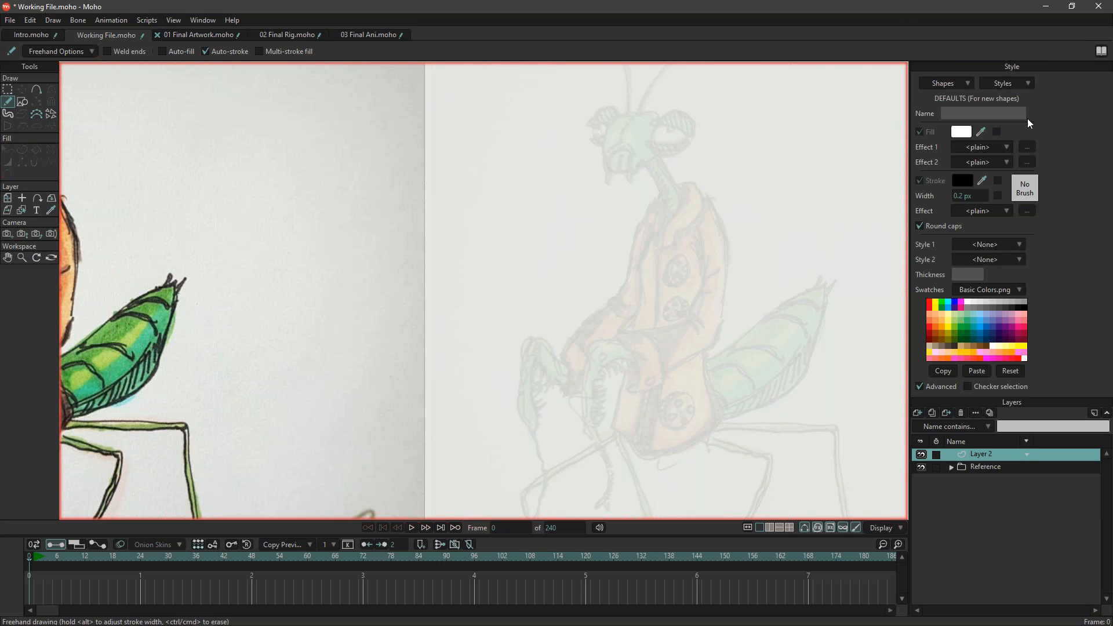
click(981, 244)
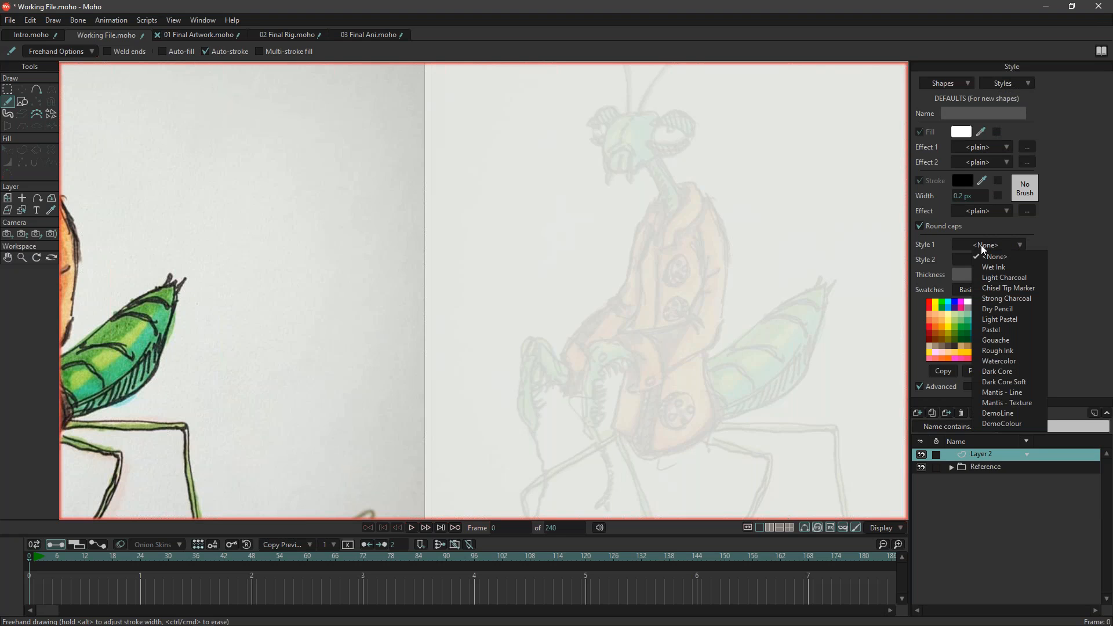
click(1026, 424)
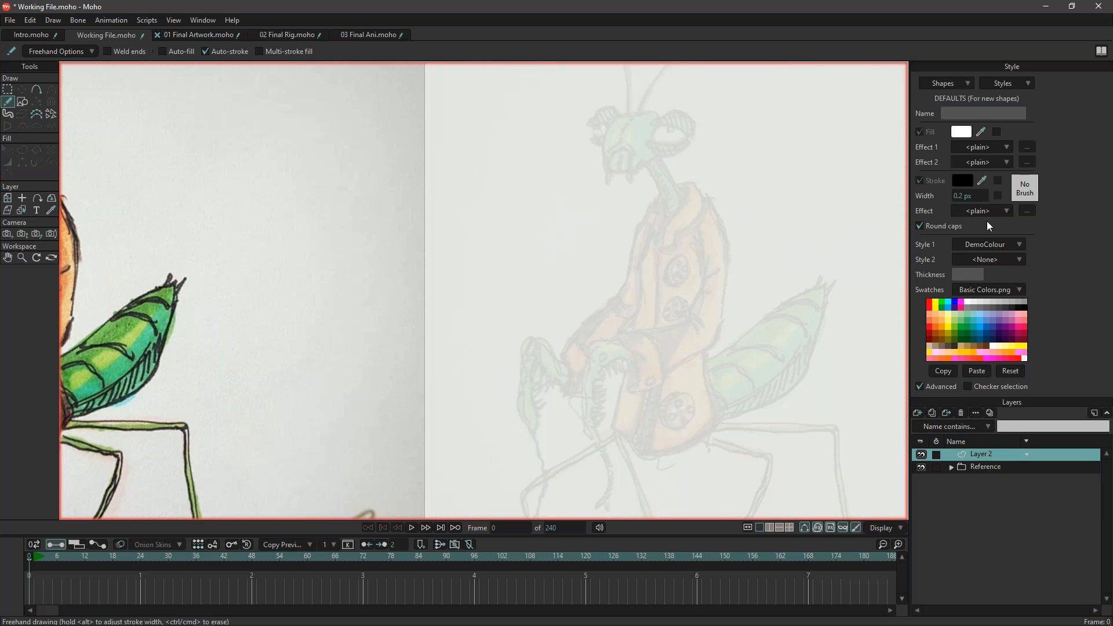
Try freehand DemoColour strokes at 9 px and 37 px widths, and remove all the test strokes.
drag(968, 198, 1021, 202)
mouse_move(440, 177)
mouse_down()
mouse_move(534, 216)
mouse_move(687, 234)
mouse_move(615, 446)
mouse_up()
mouse_move(347, 142)
mouse_down()
mouse_move(518, 295)
mouse_move(719, 361)
mouse_move(829, 250)
mouse_up()
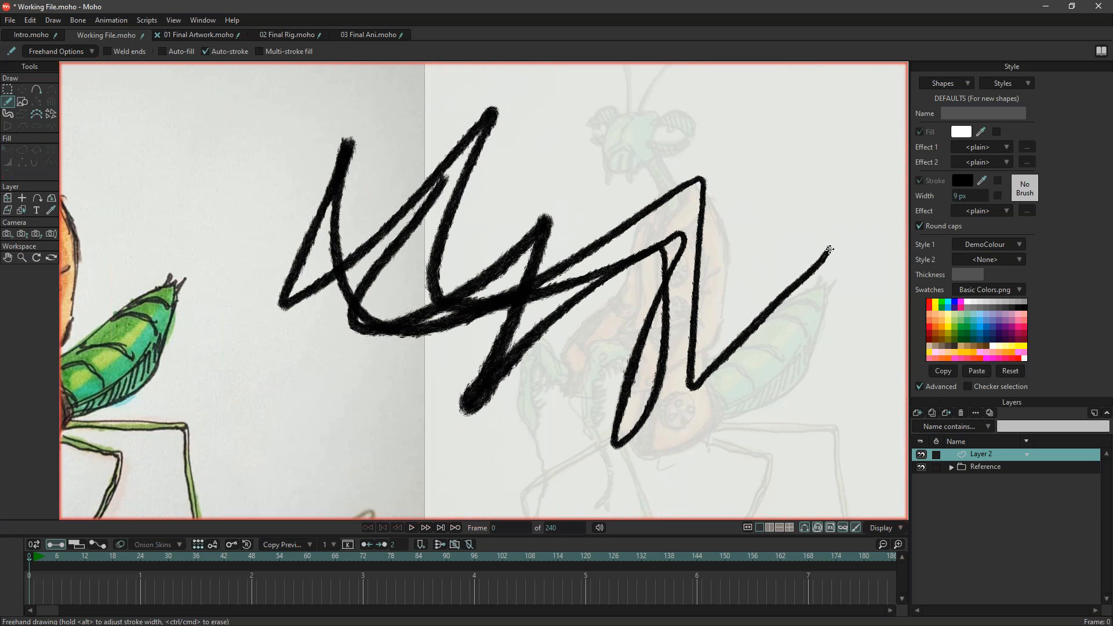
drag(662, 143, 314, 156)
key(ctrl+z)
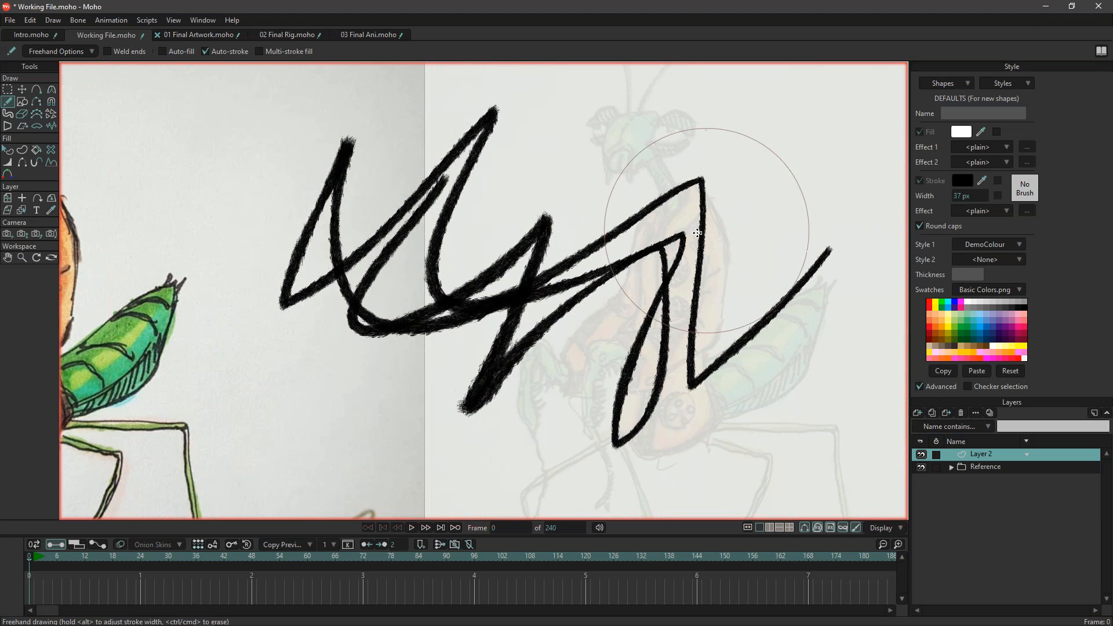
click(13, 91)
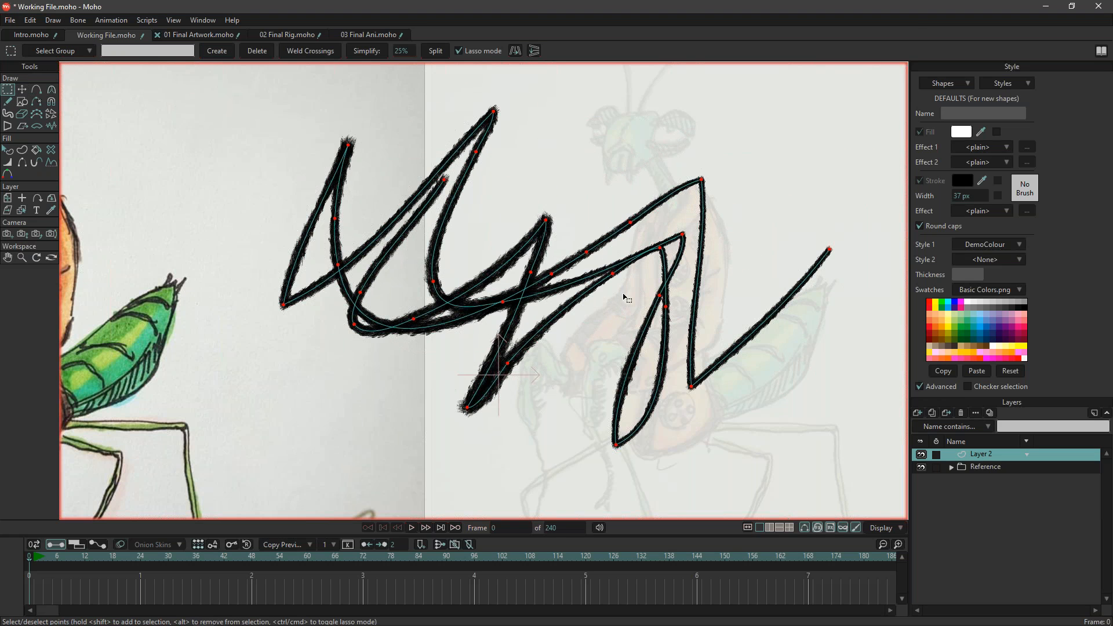
key(Delete)
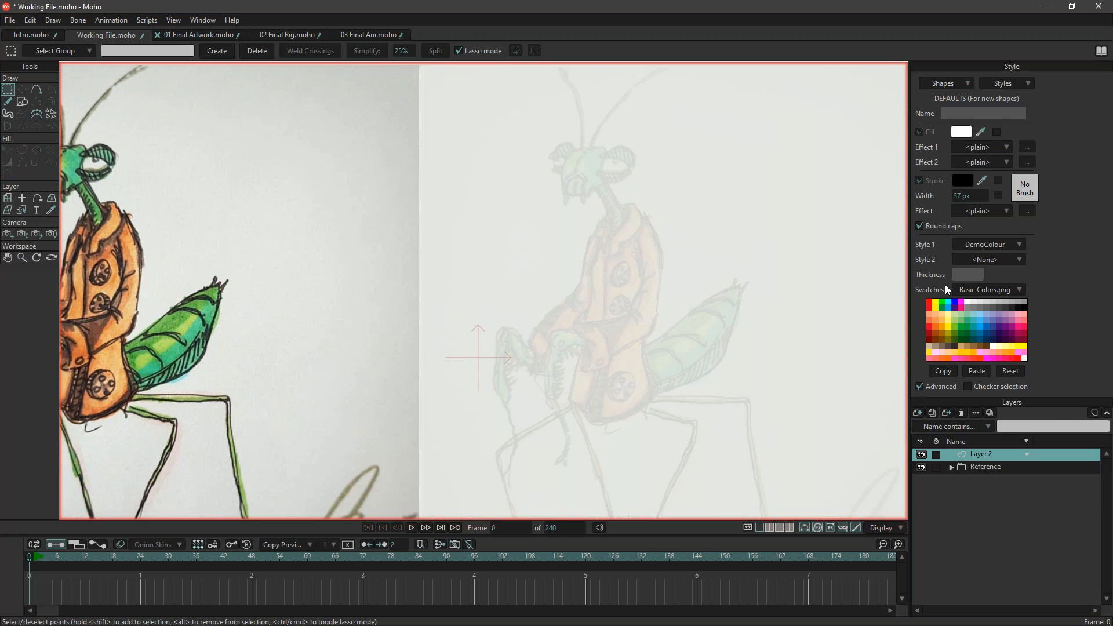
Clear Style 1 in the defaults for new shapes and open the DemoLine style for editing.
click(993, 241)
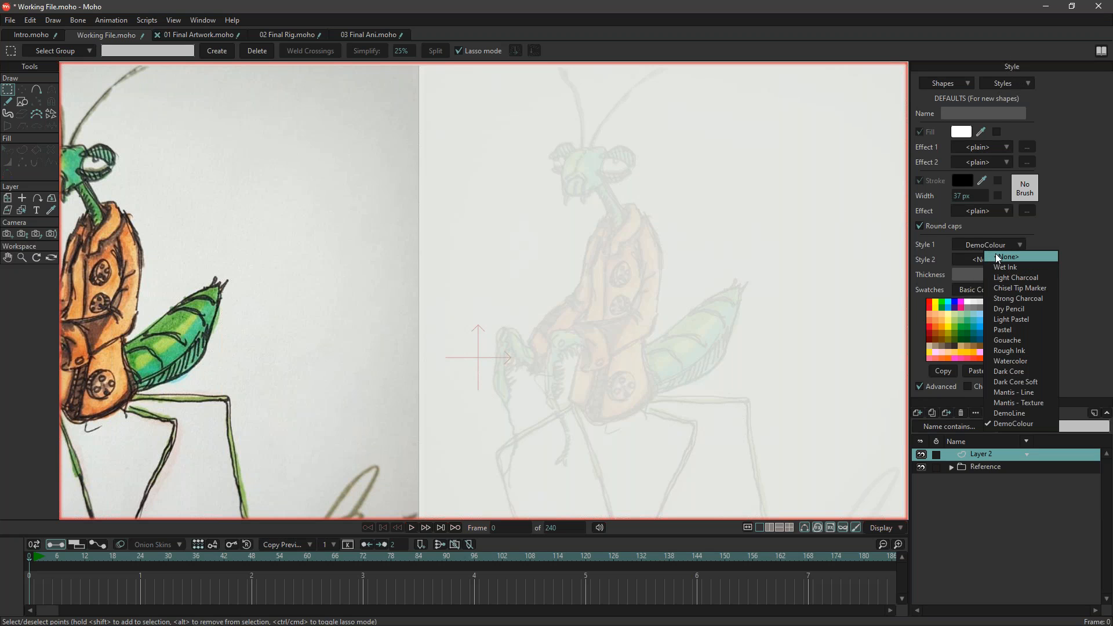
click(996, 253)
click(1020, 84)
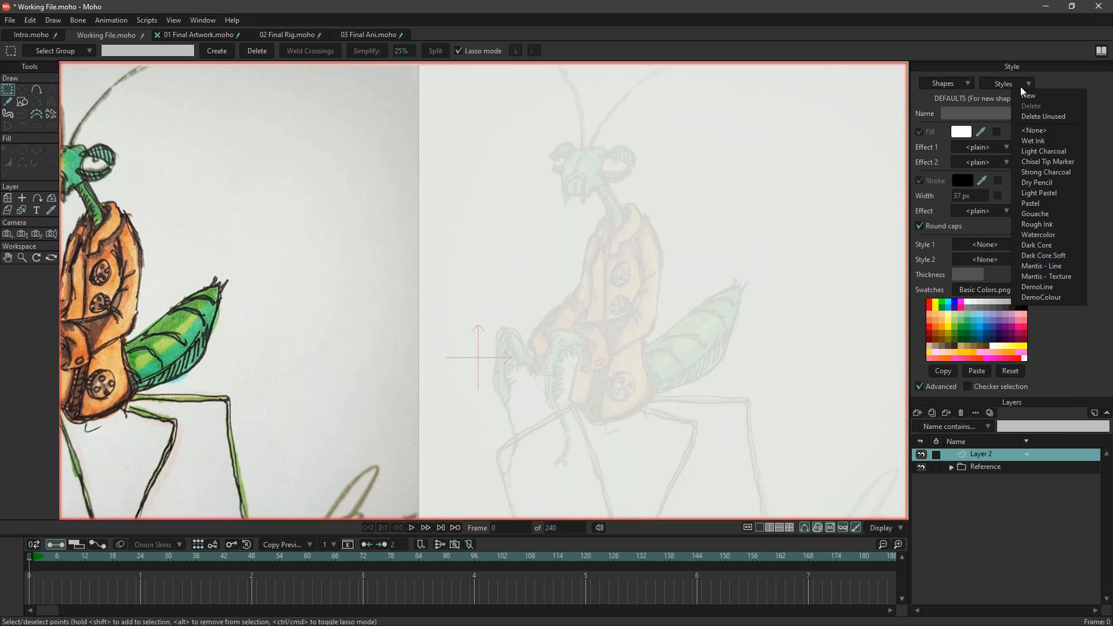
click(1037, 287)
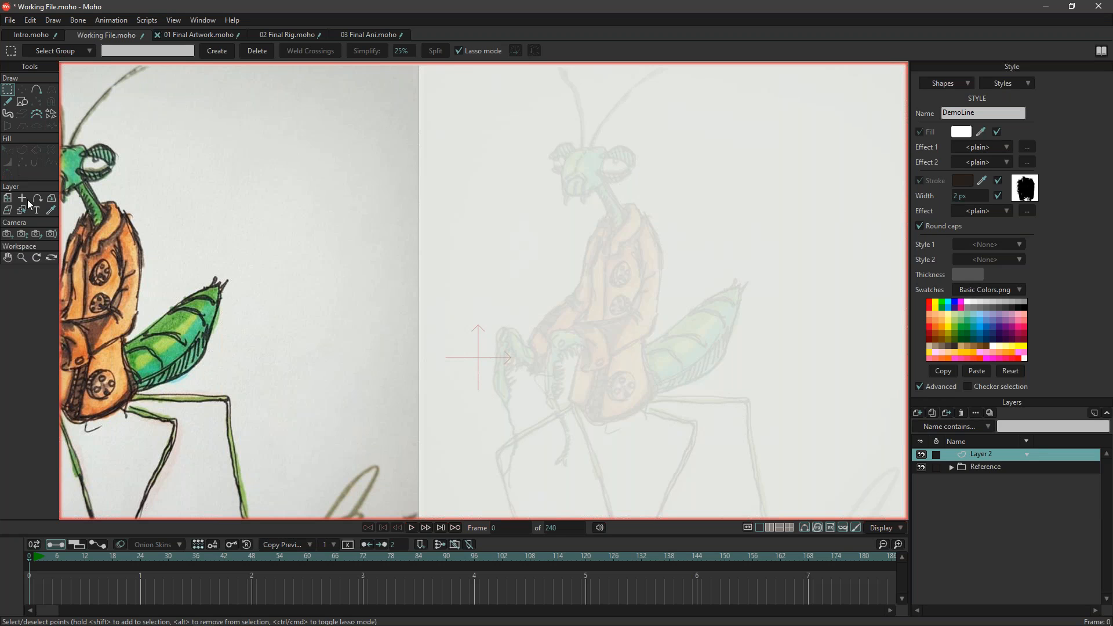
Draw a looping freehand test stroke across the canvas and play the timeline to check how its line behaves.
click(7, 102)
drag(329, 289, 355, 254)
mouse_move(445, 203)
mouse_down()
mouse_move(681, 139)
mouse_move(478, 251)
mouse_move(454, 343)
mouse_up()
scroll(599, 194, up, 2)
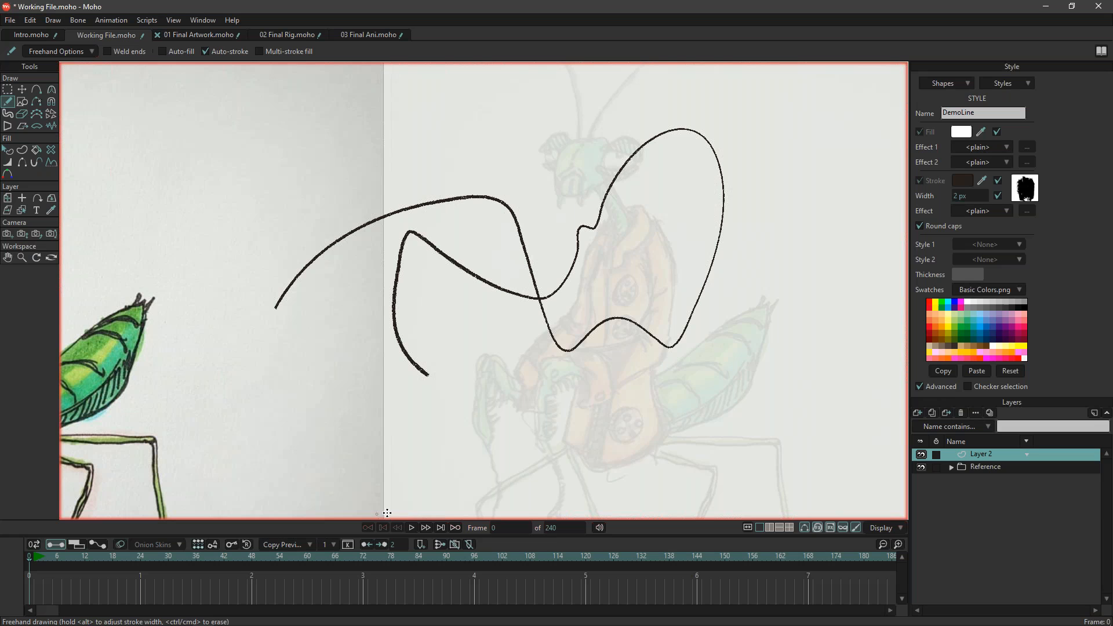
click(412, 528)
key(g)
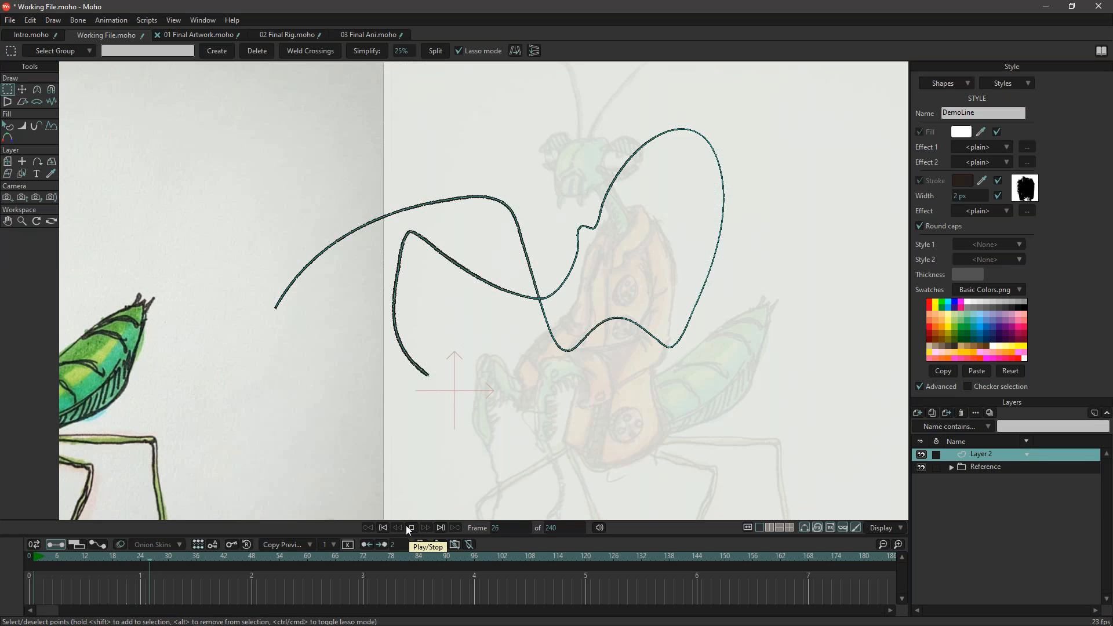
click(412, 526)
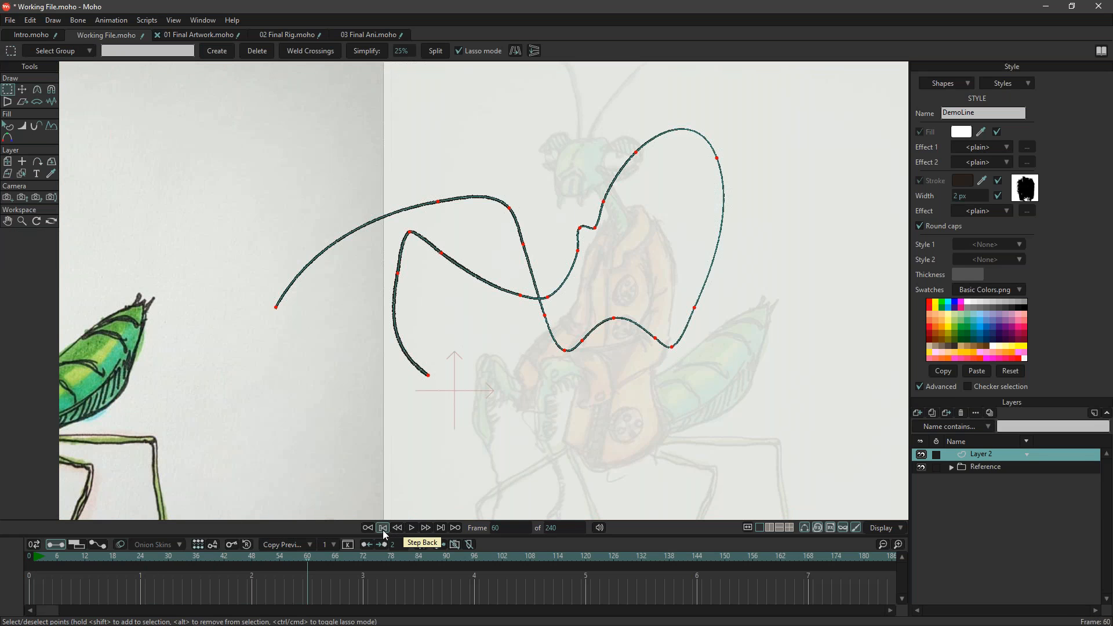
Enable line boil on DemoLine's MC-Chunky brush and preview the test stroke in playback.
click(1026, 191)
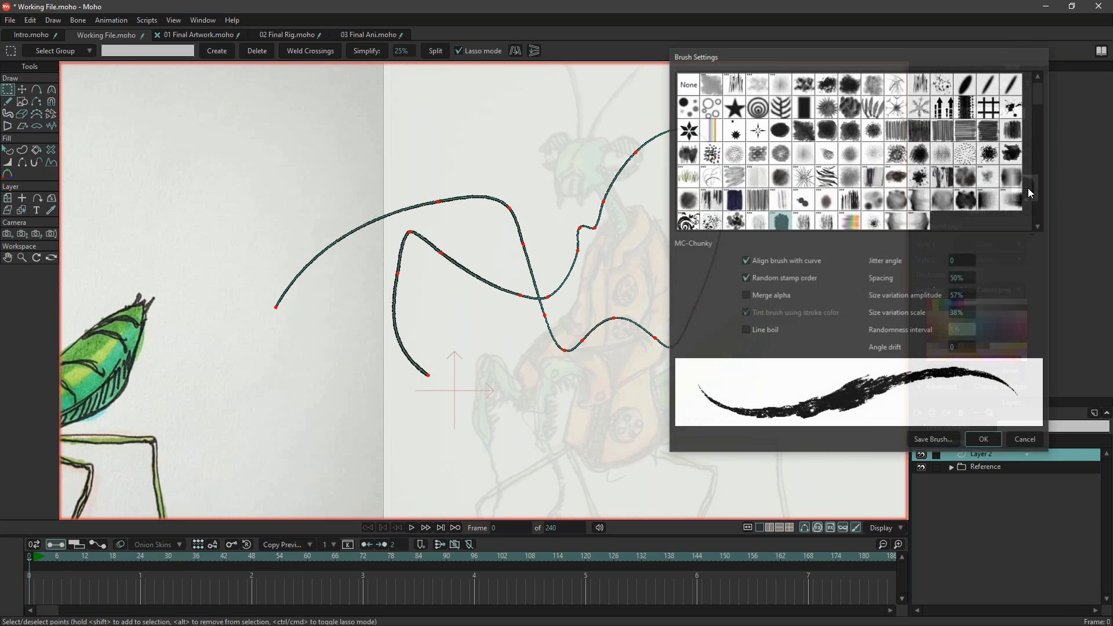
click(746, 331)
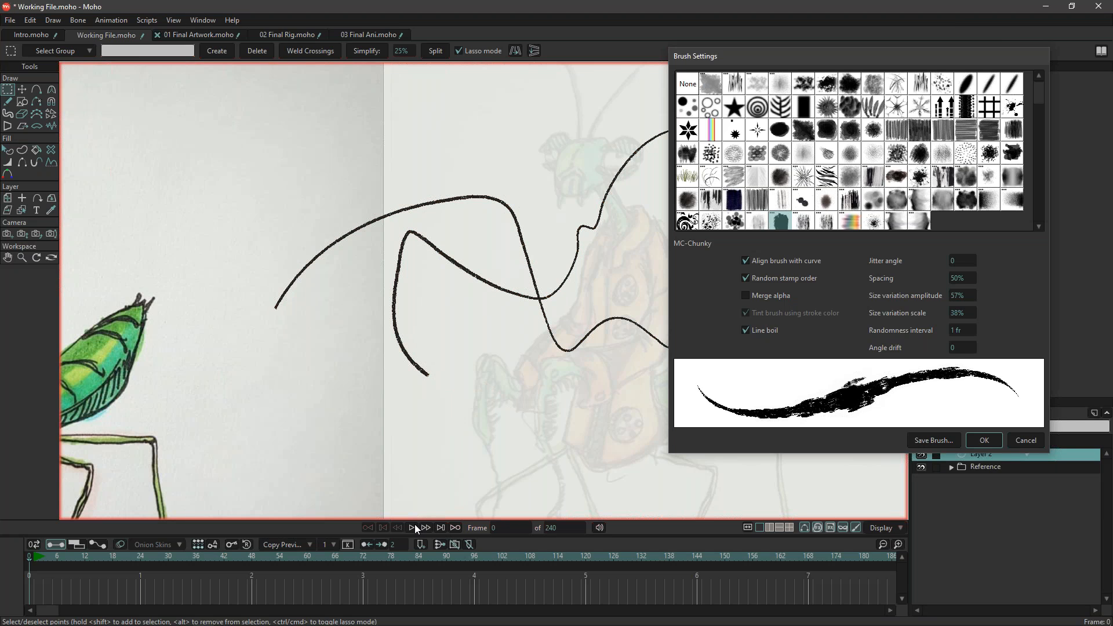
click(984, 440)
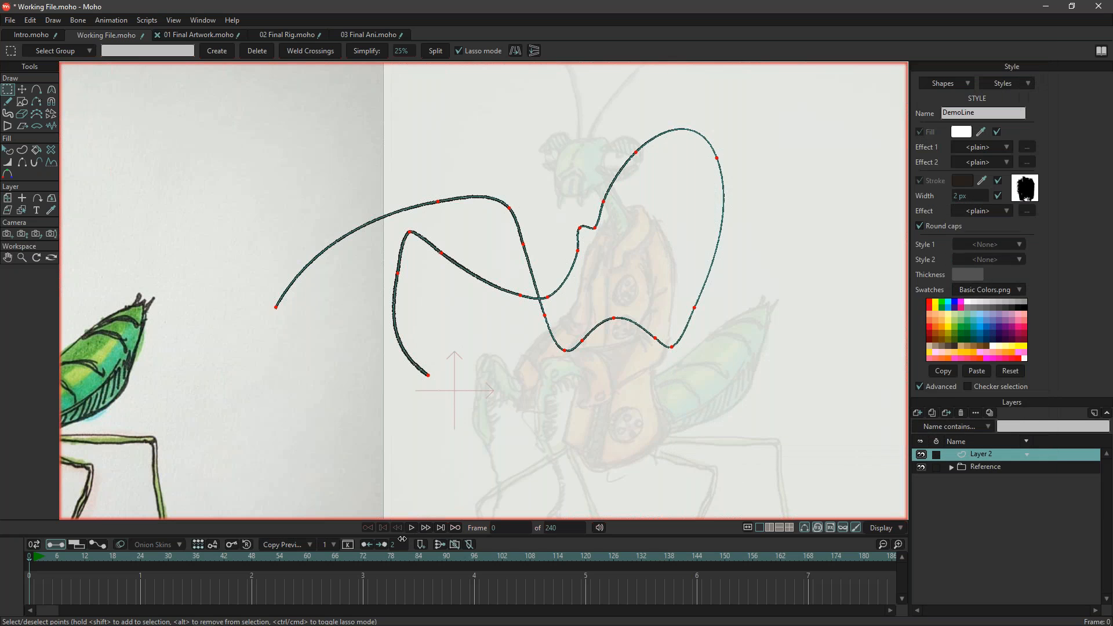
click(412, 528)
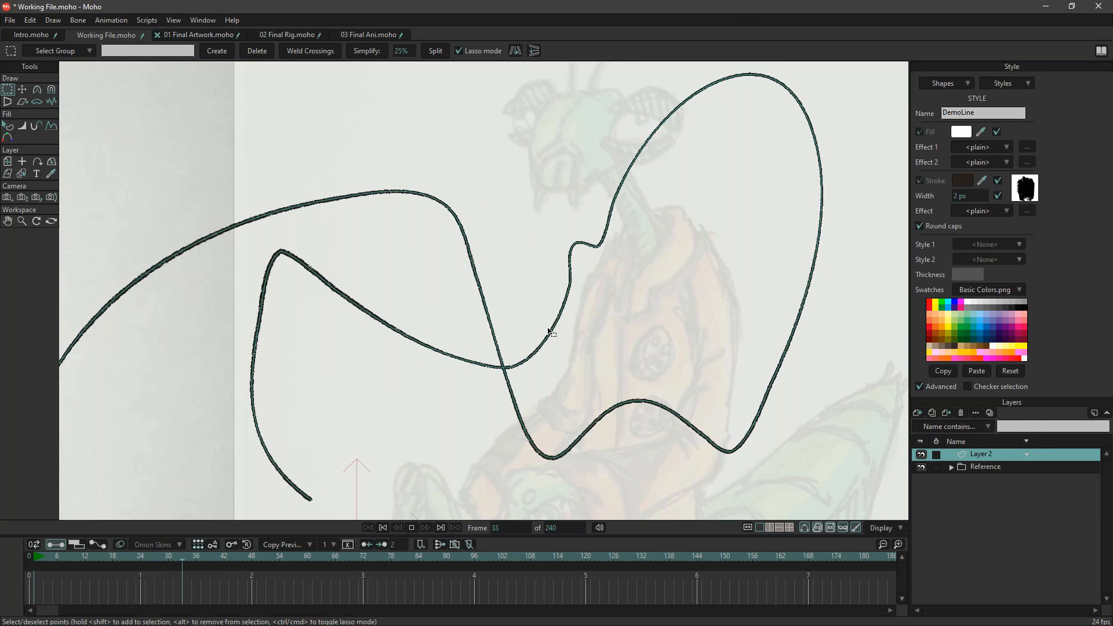
click(412, 527)
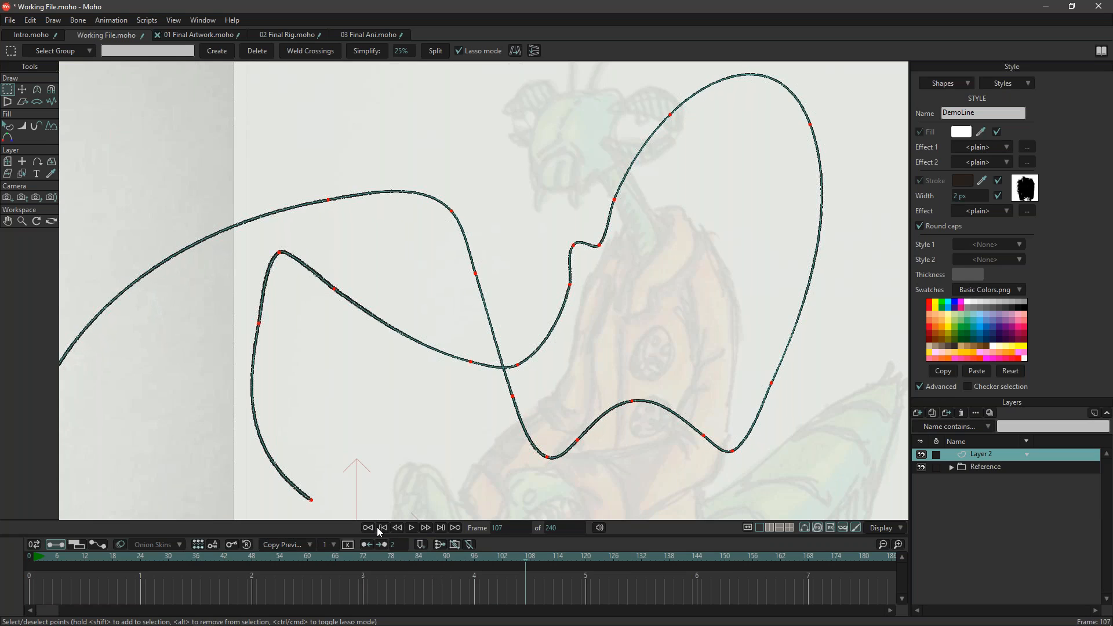
click(383, 529)
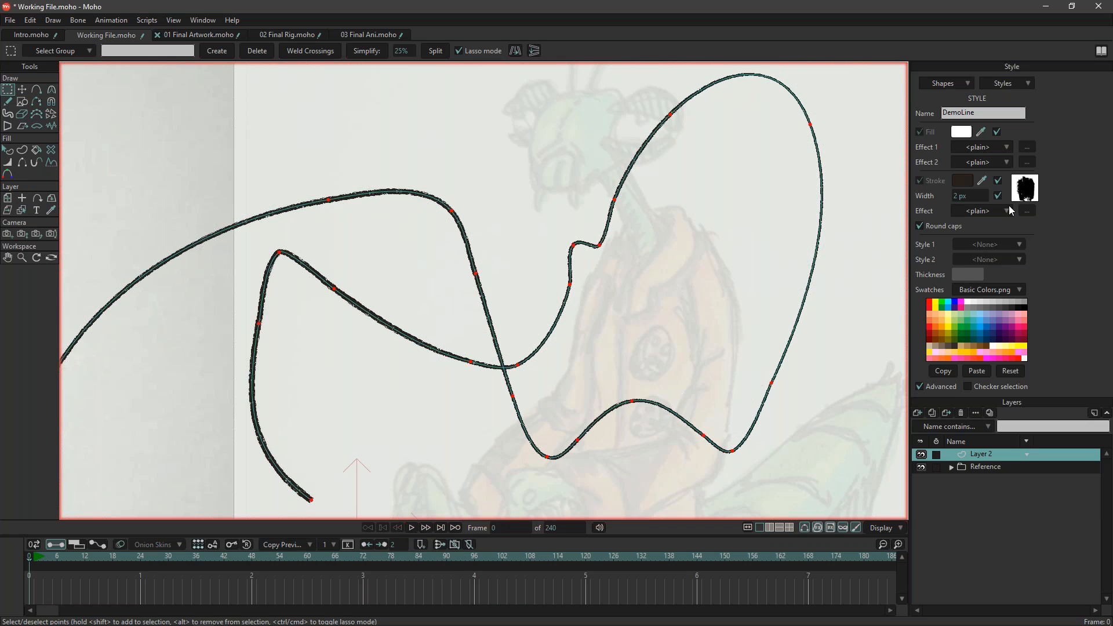
Set the randomness interval of DemoLine's brush to 2 frames and preview the line boil in playback.
click(1027, 191)
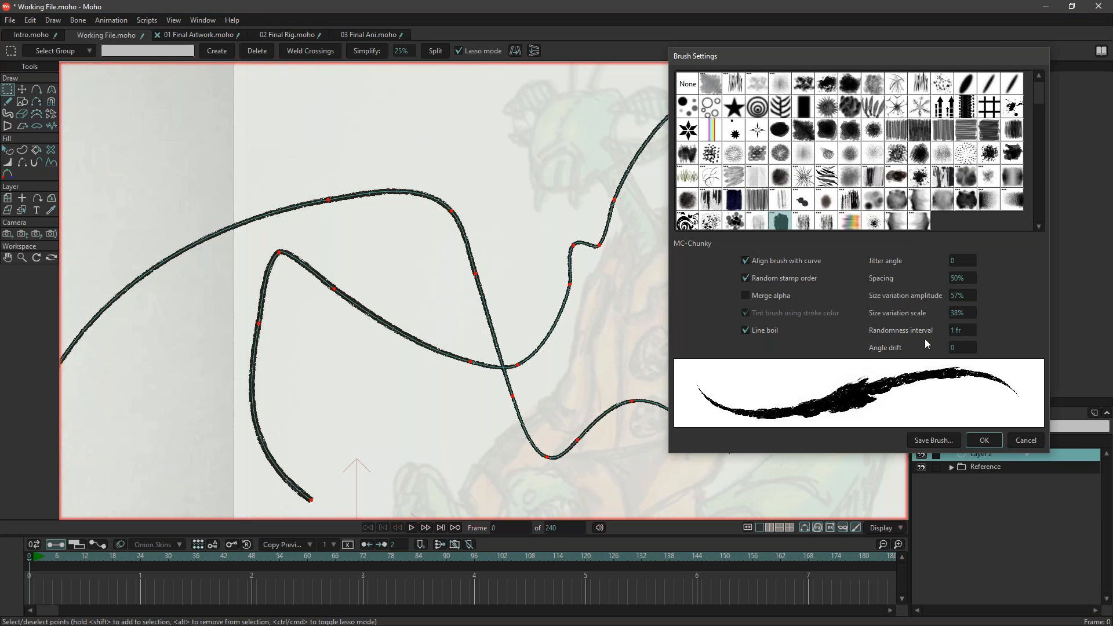
drag(969, 328, 975, 331)
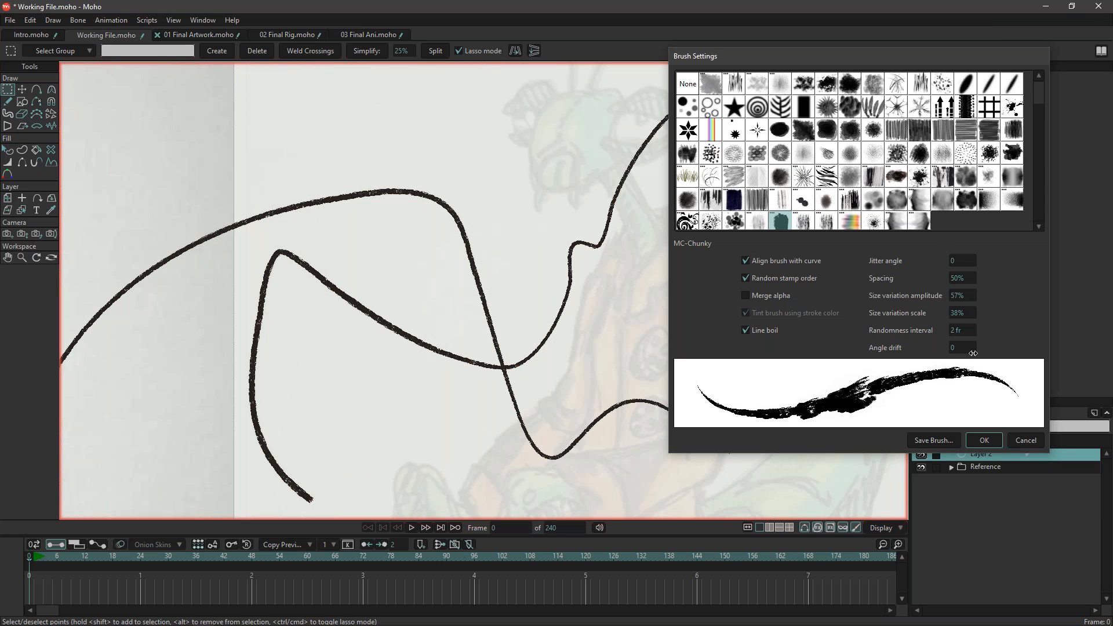
click(985, 443)
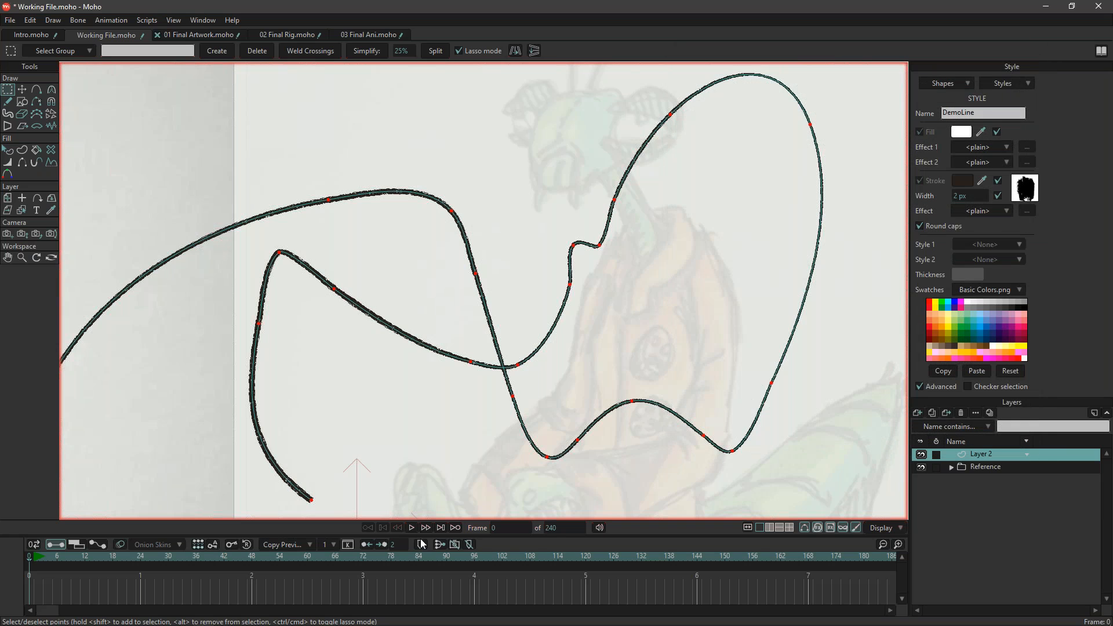
click(411, 528)
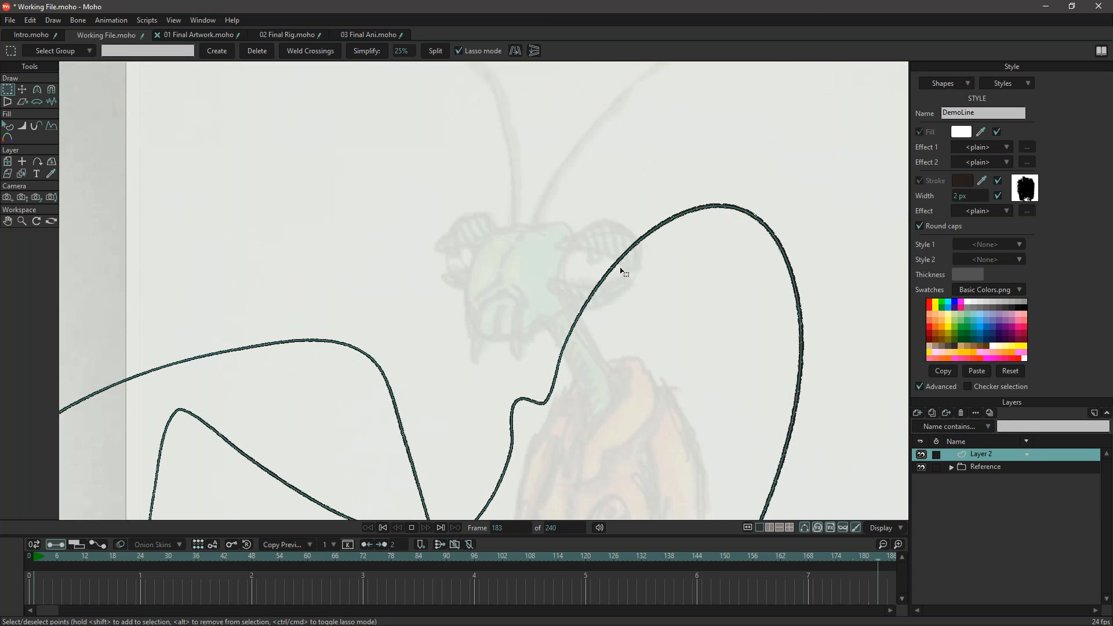
click(412, 527)
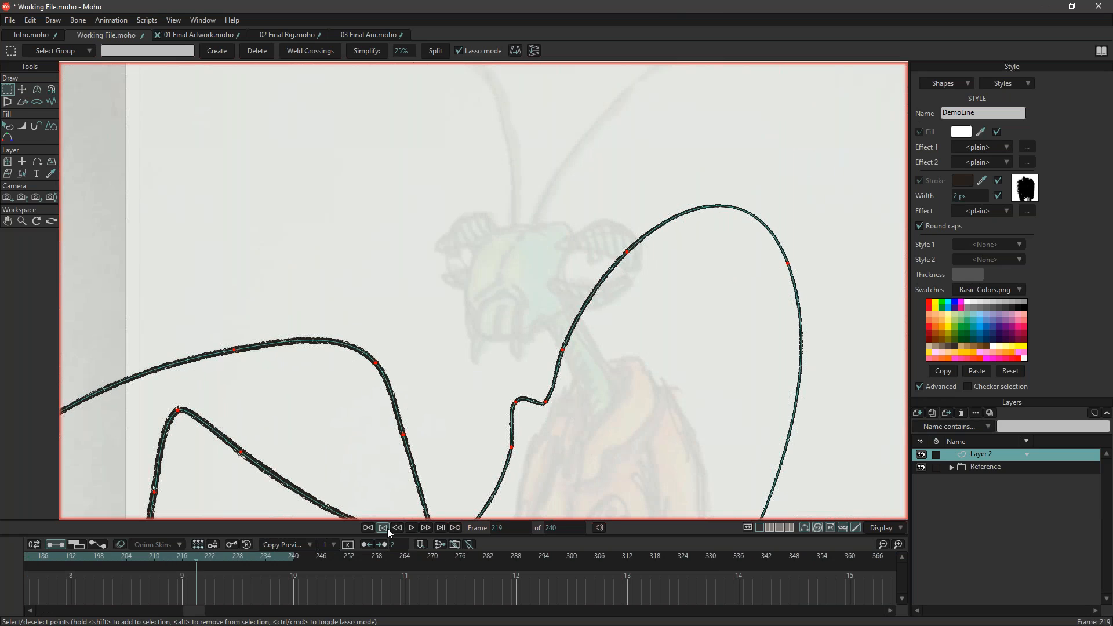
Review the 01 Final Artwork and 02 Final Rig files, playing the rigged mantis animation, and return to the Working File.
click(204, 34)
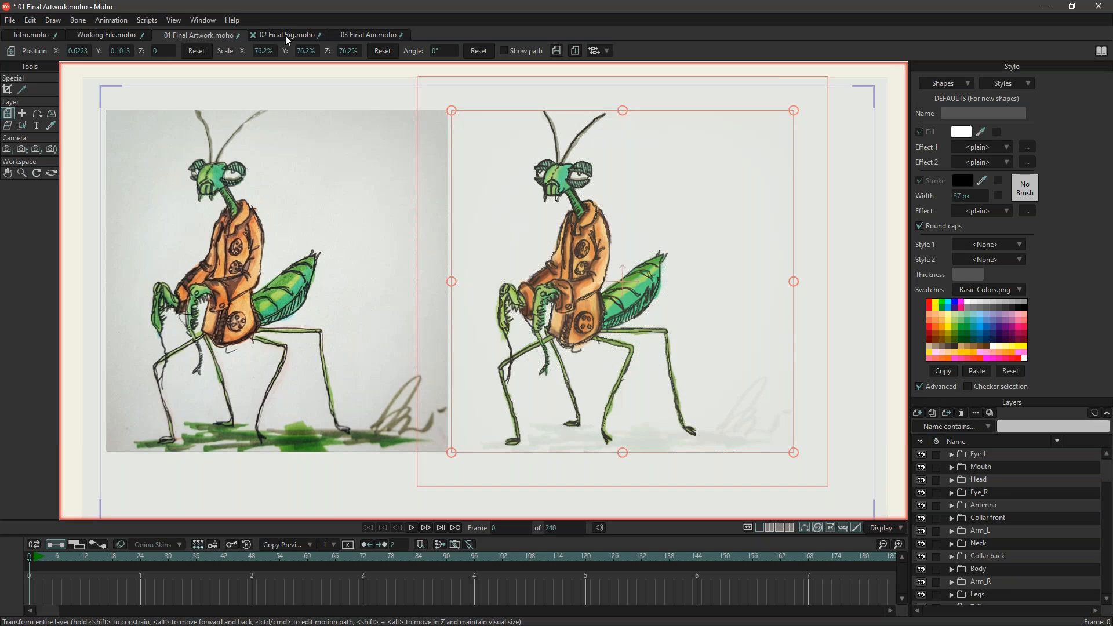
click(285, 36)
click(412, 528)
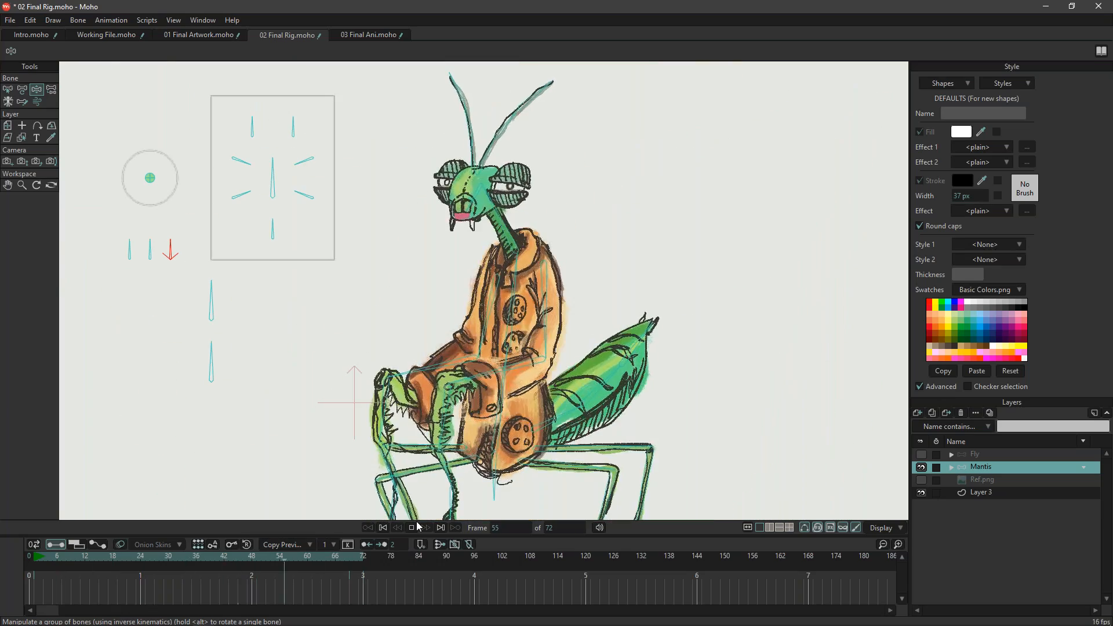
click(382, 528)
click(91, 36)
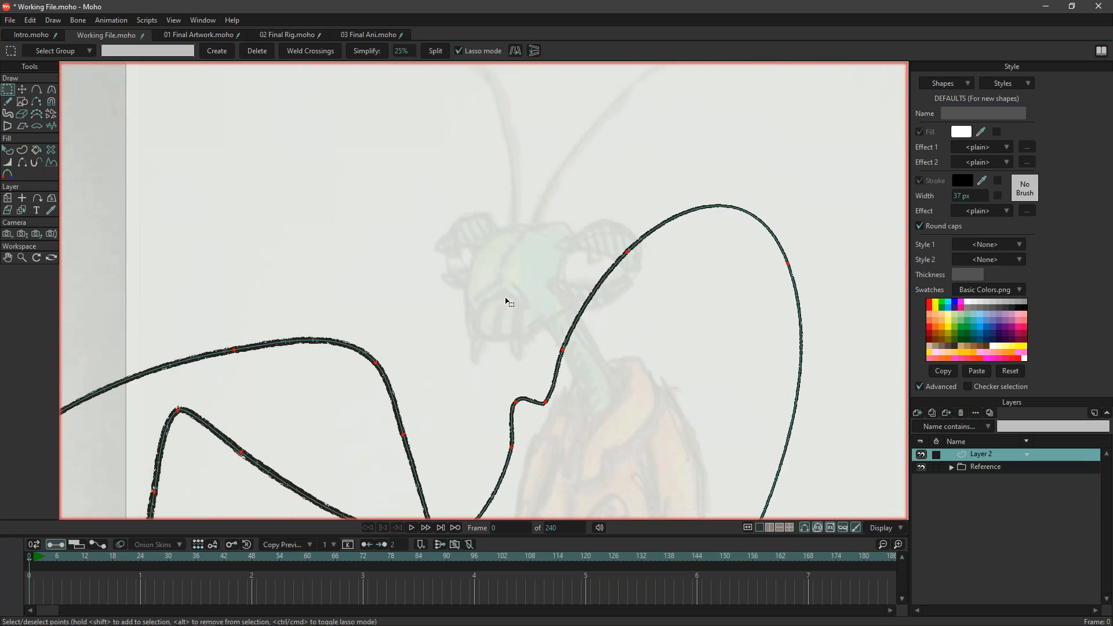
Remove the test stroke and give DemoColour's MC-HairyInk brush line boil with a randomness interval of 2 frames.
key(t)
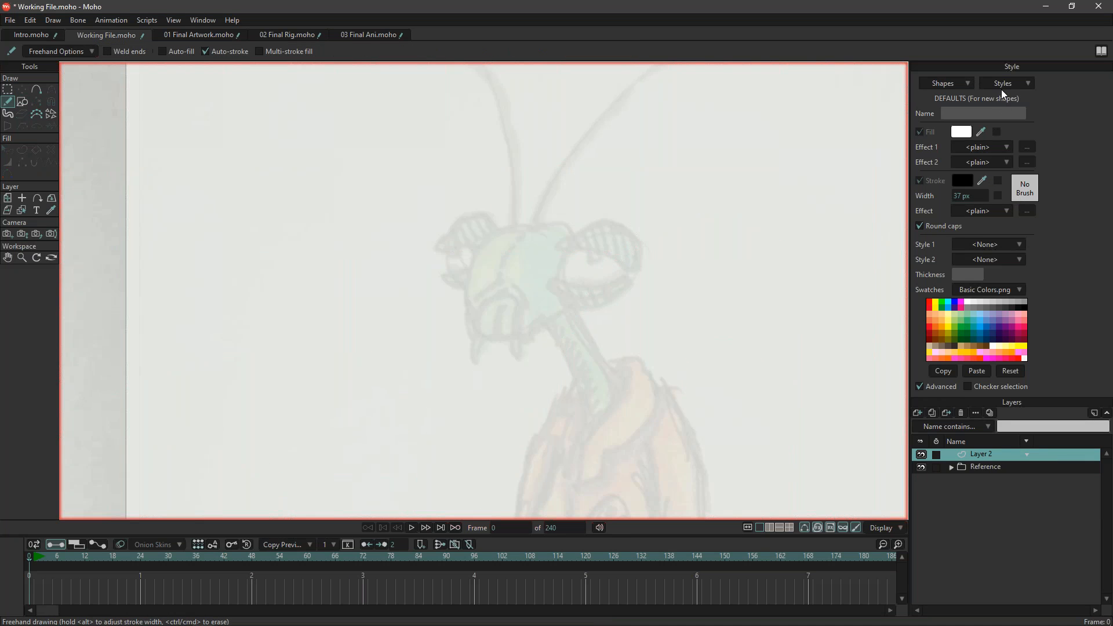
click(1000, 89)
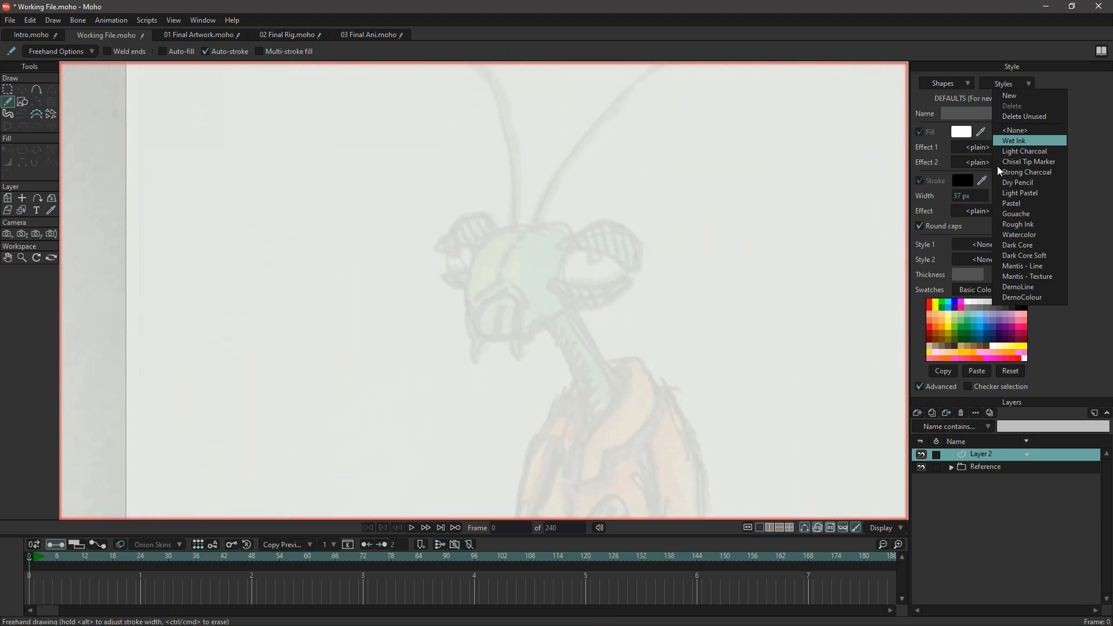
click(1034, 300)
click(1026, 189)
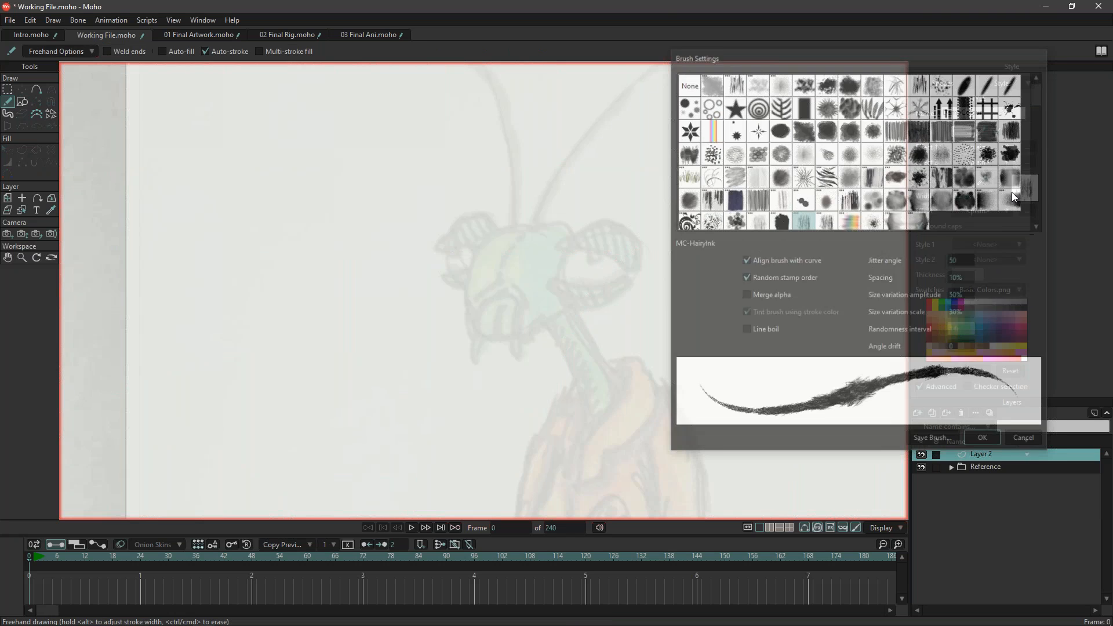
click(759, 328)
drag(969, 334, 975, 337)
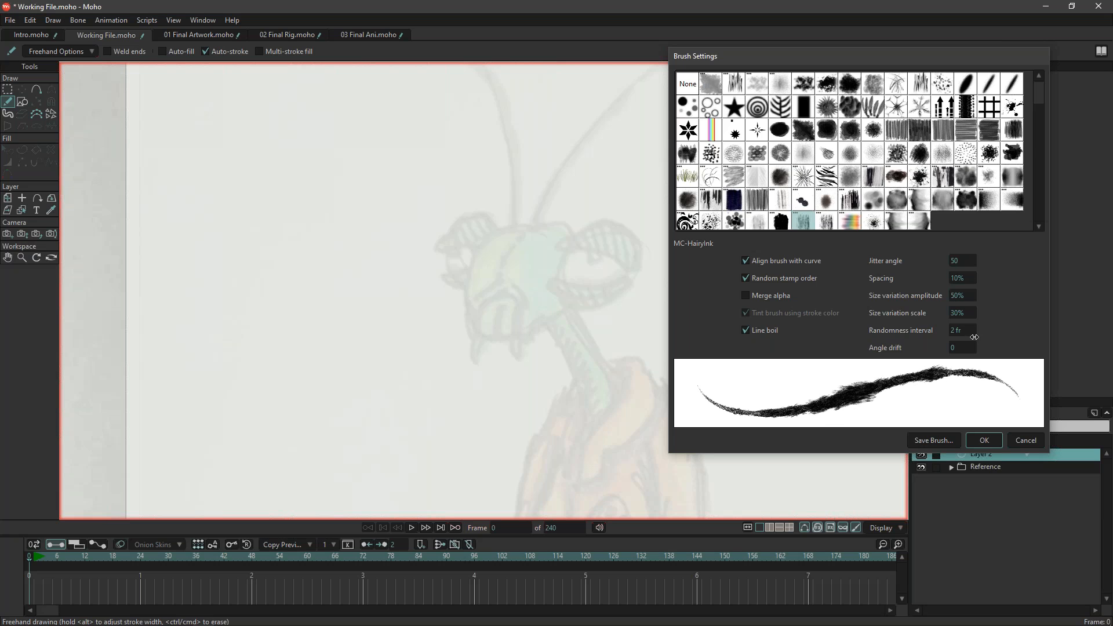
click(984, 441)
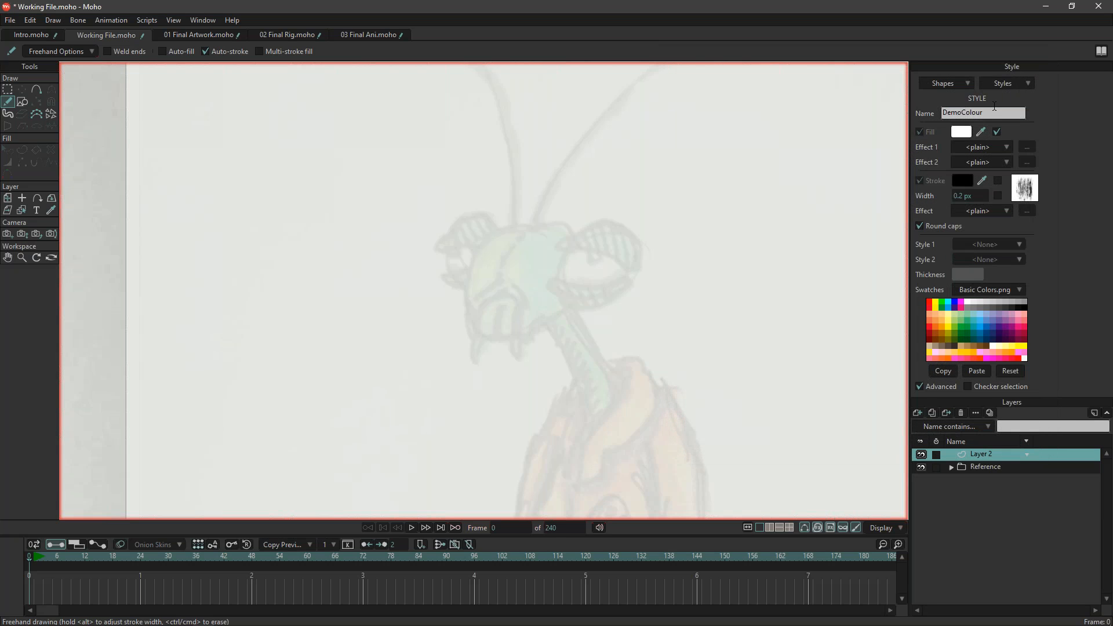
Return to the defaults for new shapes and assign DemoLine as Style 1.
click(999, 83)
click(1017, 129)
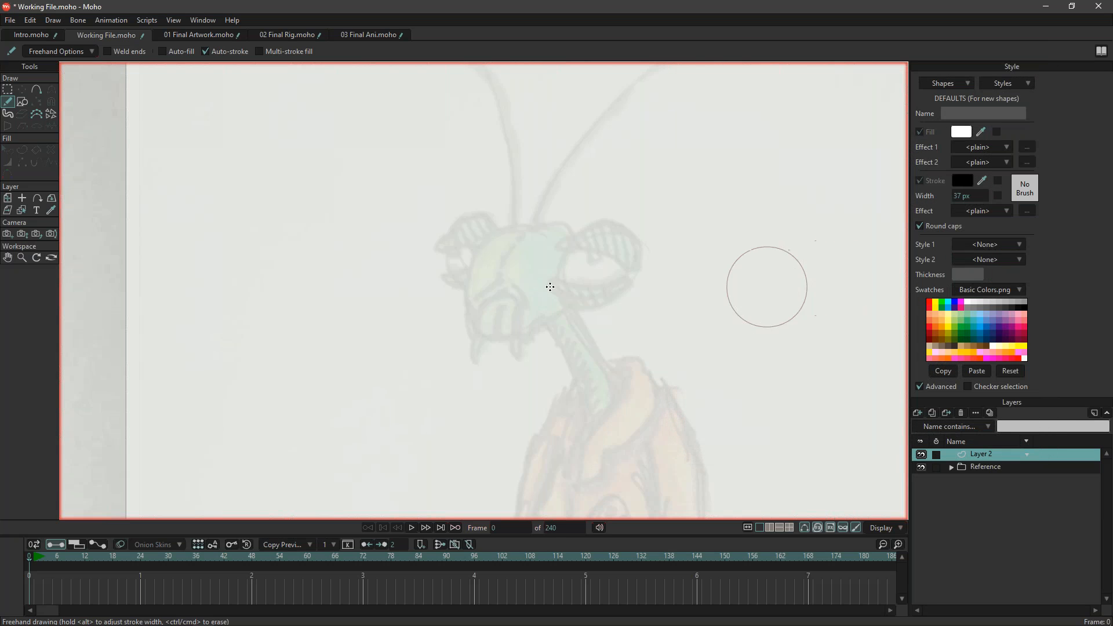
scroll(488, 304, down, 2)
scroll(556, 209, up, 2)
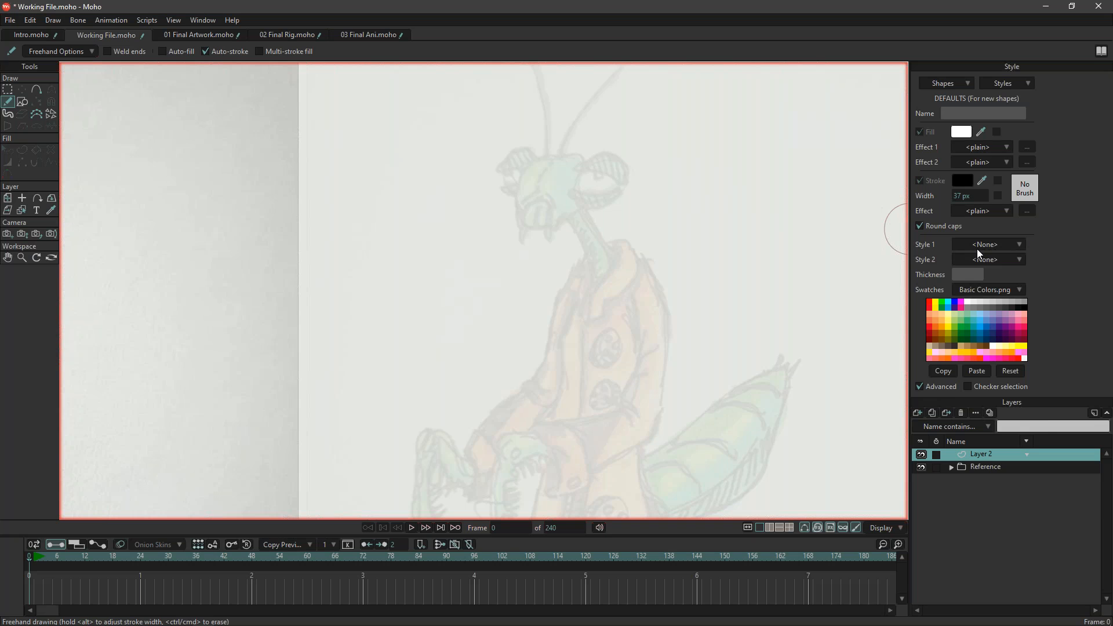
click(982, 246)
click(1017, 411)
scroll(388, 276, down, 2)
scroll(382, 333, up, 1)
Trace the outline of the mantis's abdomen with freehand DemoLine strokes, including the rounded base and the spiky tip.
drag(381, 333, 688, 238)
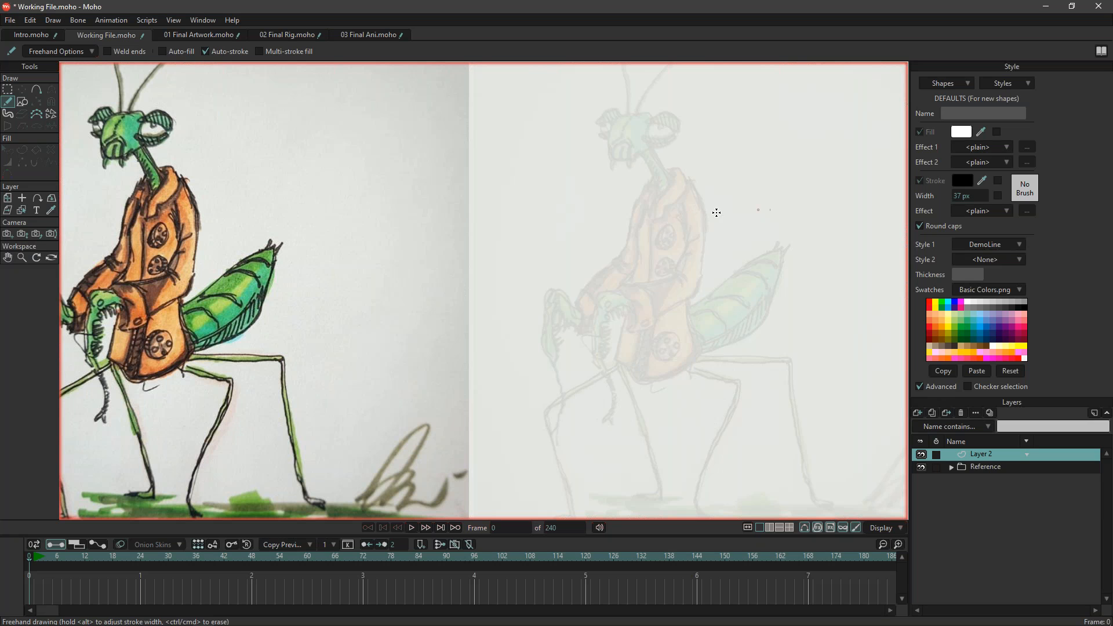
drag(621, 165, 408, 162)
scroll(448, 381, up, 2)
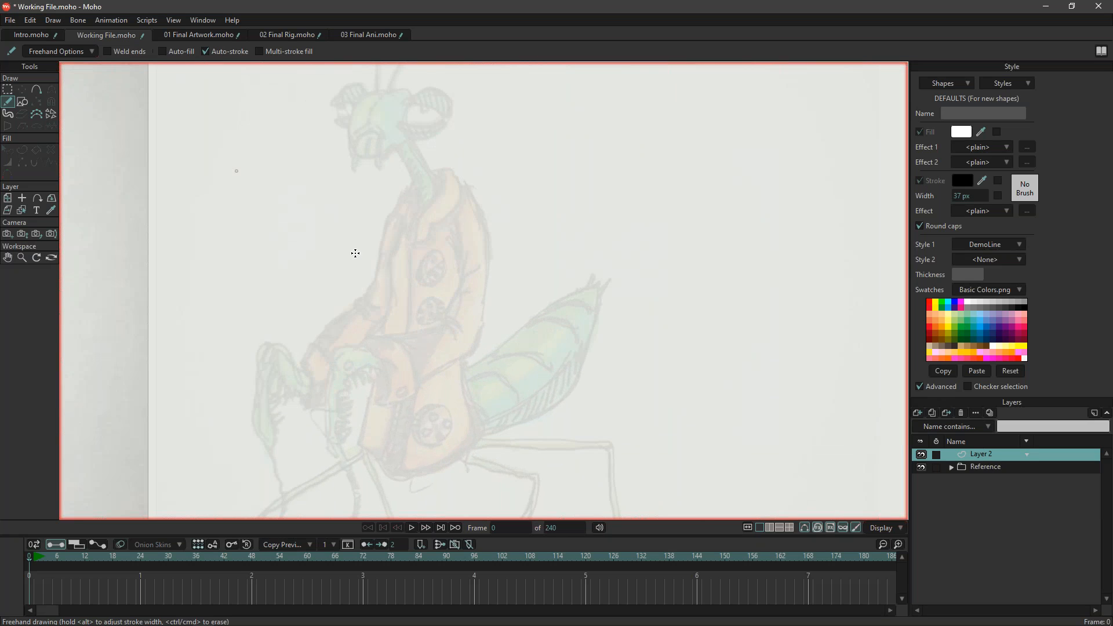
drag(409, 242, 511, 154)
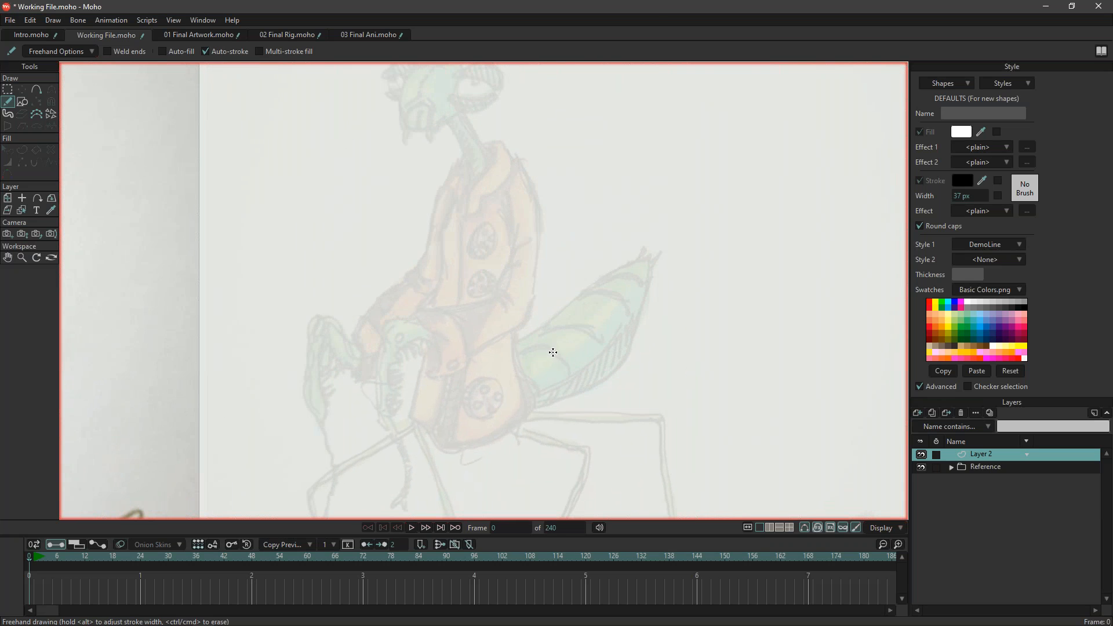
scroll(553, 352, up, 5)
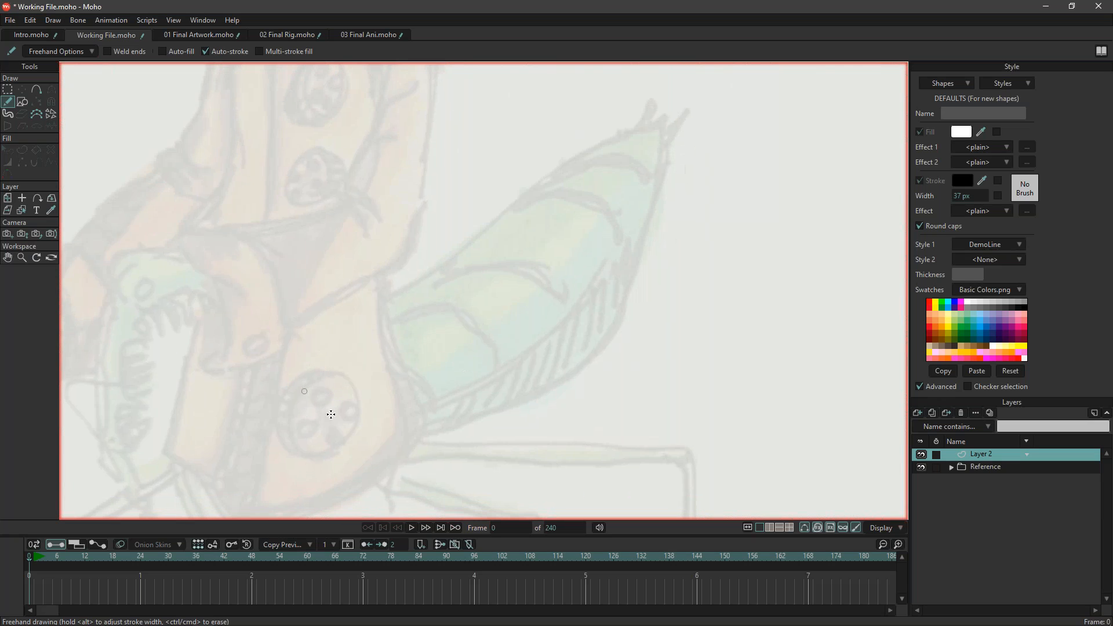
mouse_move(330, 409)
mouse_down()
mouse_move(316, 366)
mouse_move(358, 308)
mouse_move(439, 273)
mouse_up()
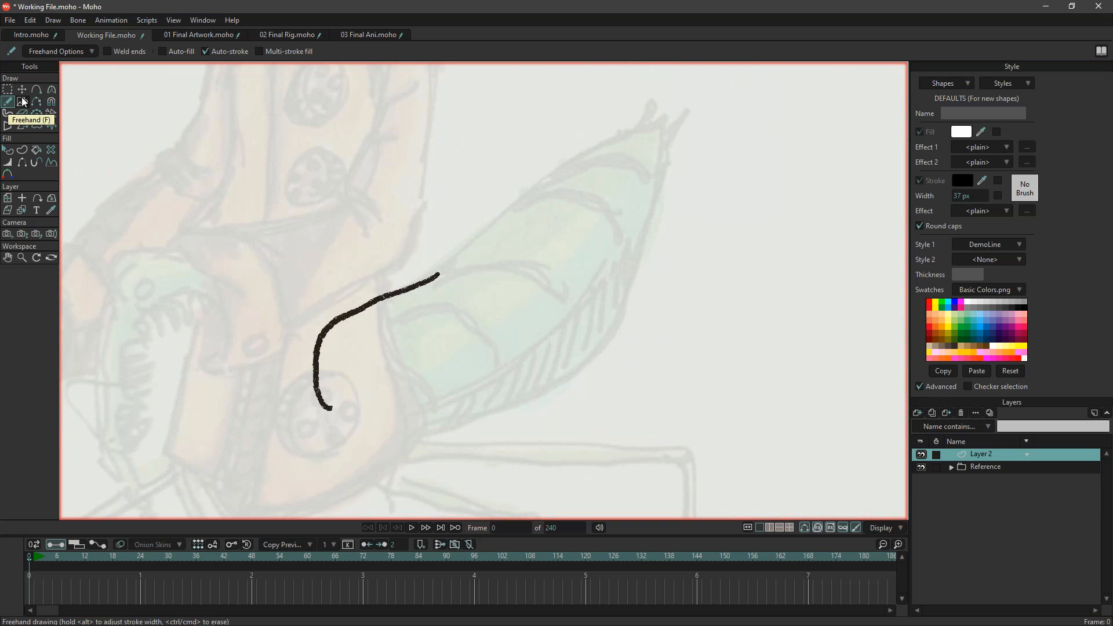
mouse_move(439, 273)
mouse_down()
mouse_move(566, 166)
mouse_move(667, 114)
mouse_move(622, 310)
mouse_move(574, 378)
mouse_move(448, 429)
mouse_move(390, 439)
mouse_move(328, 409)
mouse_up()
mouse_move(404, 439)
mouse_down()
mouse_move(507, 405)
mouse_move(594, 362)
mouse_move(612, 337)
mouse_up()
mouse_move(661, 139)
mouse_down()
mouse_move(687, 115)
mouse_move(665, 145)
mouse_move(650, 102)
mouse_move(635, 126)
mouse_up()
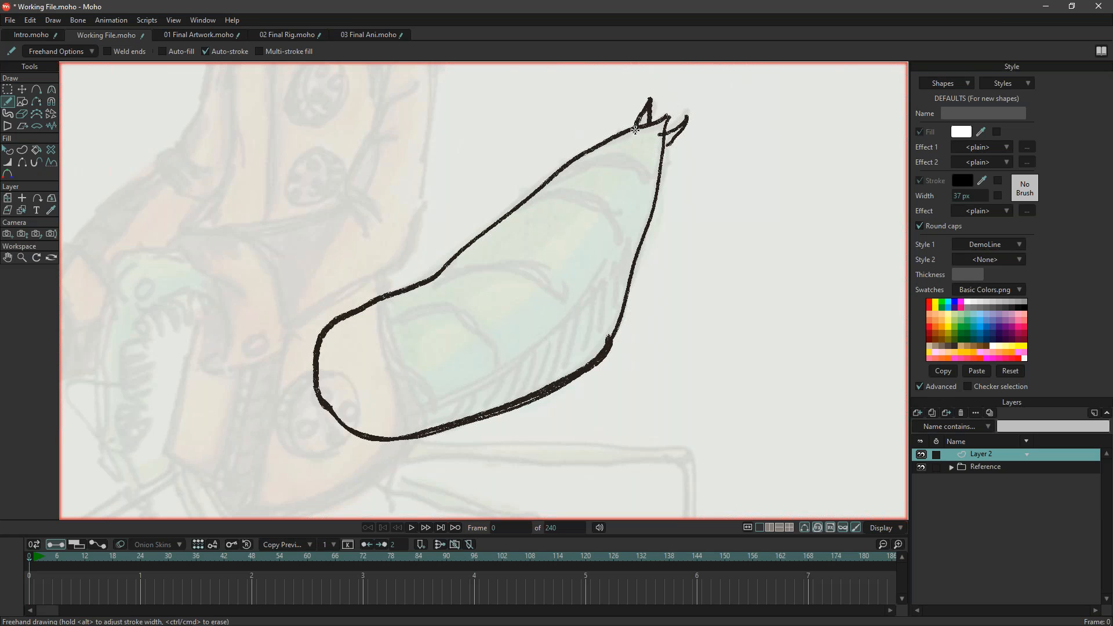
Draw the curved segment bands across the upper side of the abdomen with freehand strokes.
mouse_move(553, 178)
mouse_down()
mouse_move(630, 168)
mouse_move(644, 178)
mouse_move(617, 159)
mouse_move(552, 179)
mouse_move(617, 213)
mouse_move(628, 246)
mouse_move(584, 203)
mouse_move(542, 194)
mouse_move(618, 209)
mouse_up()
mouse_move(428, 282)
mouse_down()
mouse_move(528, 262)
mouse_move(558, 273)
mouse_up()
mouse_move(484, 269)
mouse_down()
mouse_move(558, 308)
mouse_move(540, 277)
mouse_move(492, 255)
mouse_up()
mouse_move(394, 321)
mouse_down()
mouse_move(499, 321)
mouse_move(495, 332)
mouse_move(395, 307)
mouse_move(486, 325)
mouse_move(505, 349)
mouse_up()
Draw the inner contour along the abdomen's underside and hatch the strip below it, adding a small crease by the lowest band.
mouse_move(384, 437)
mouse_down()
mouse_move(557, 326)
mouse_move(654, 215)
mouse_up()
mouse_move(445, 398)
mouse_down()
mouse_move(424, 431)
mouse_move(436, 430)
mouse_up()
mouse_move(484, 377)
mouse_down()
mouse_move(465, 419)
mouse_move(482, 410)
mouse_up()
drag(518, 355, 504, 405)
mouse_move(539, 337)
mouse_down()
mouse_move(523, 394)
mouse_move(536, 399)
mouse_up()
mouse_move(571, 310)
mouse_down()
mouse_move(551, 385)
mouse_move(569, 374)
mouse_up()
mouse_move(594, 290)
mouse_down()
mouse_move(583, 356)
mouse_move(600, 347)
mouse_up()
drag(619, 262, 613, 340)
drag(631, 246, 623, 302)
mouse_move(502, 365)
mouse_down()
mouse_move(491, 411)
mouse_move(443, 439)
mouse_move(394, 439)
mouse_up()
drag(407, 309, 417, 317)
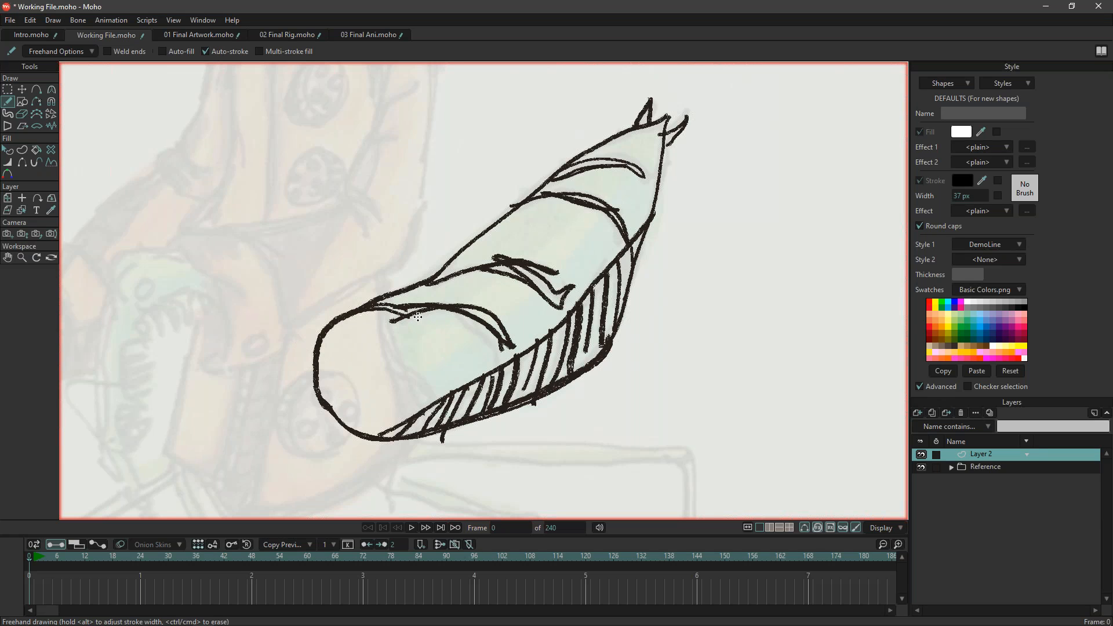
Rename the abdomen line-art layer as Abdom and add a new vector layer named Abdom_Col.
double_click(988, 457)
text(Ad)
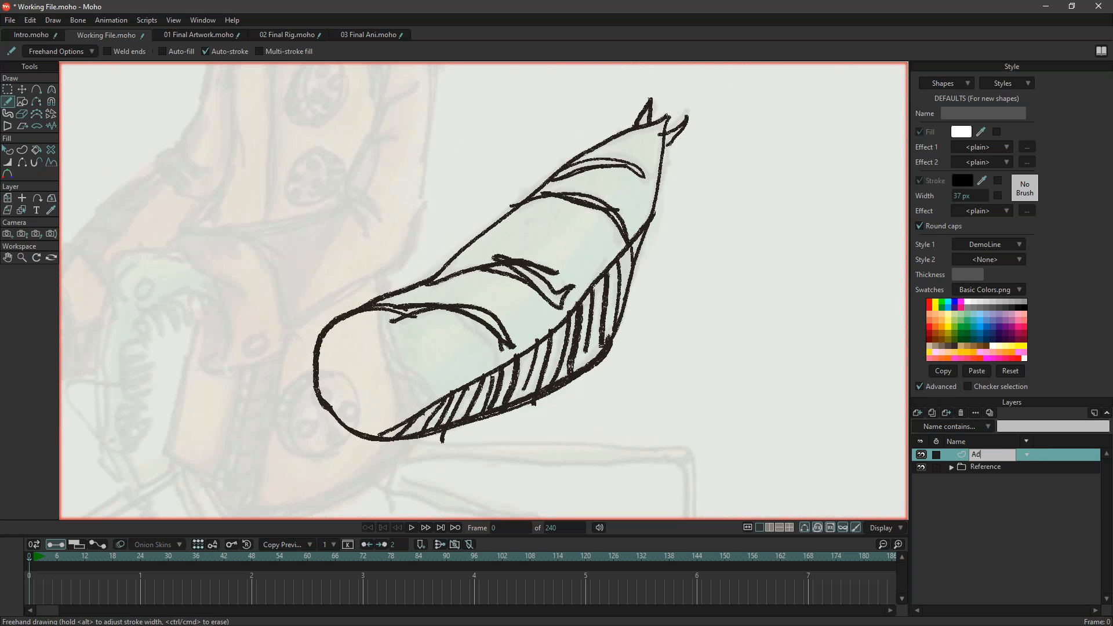
key(Return)
click(918, 413)
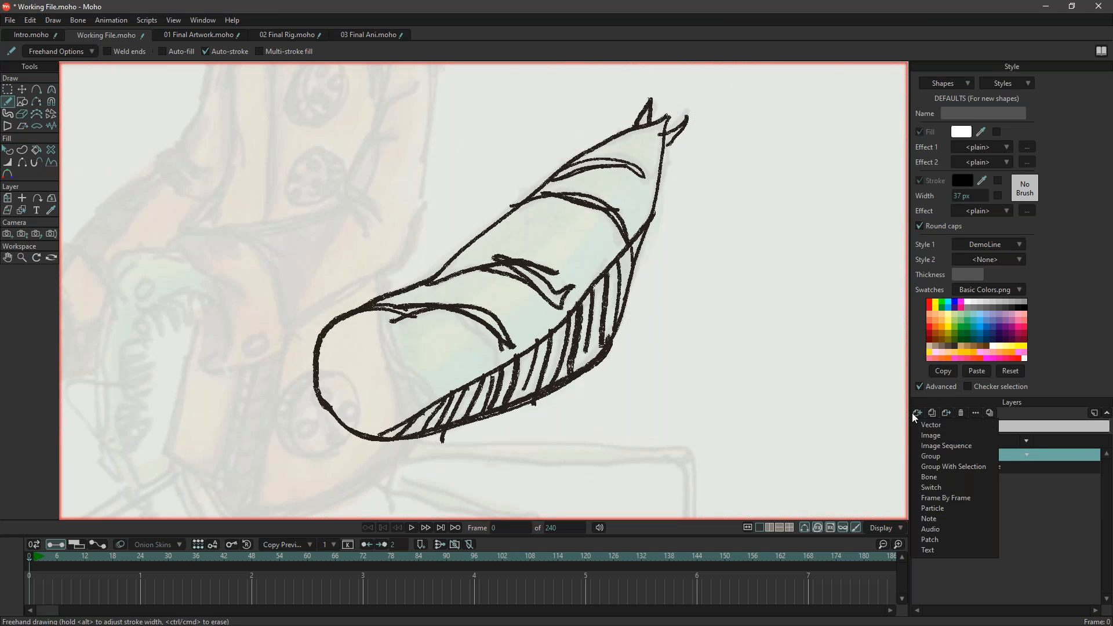
click(940, 429)
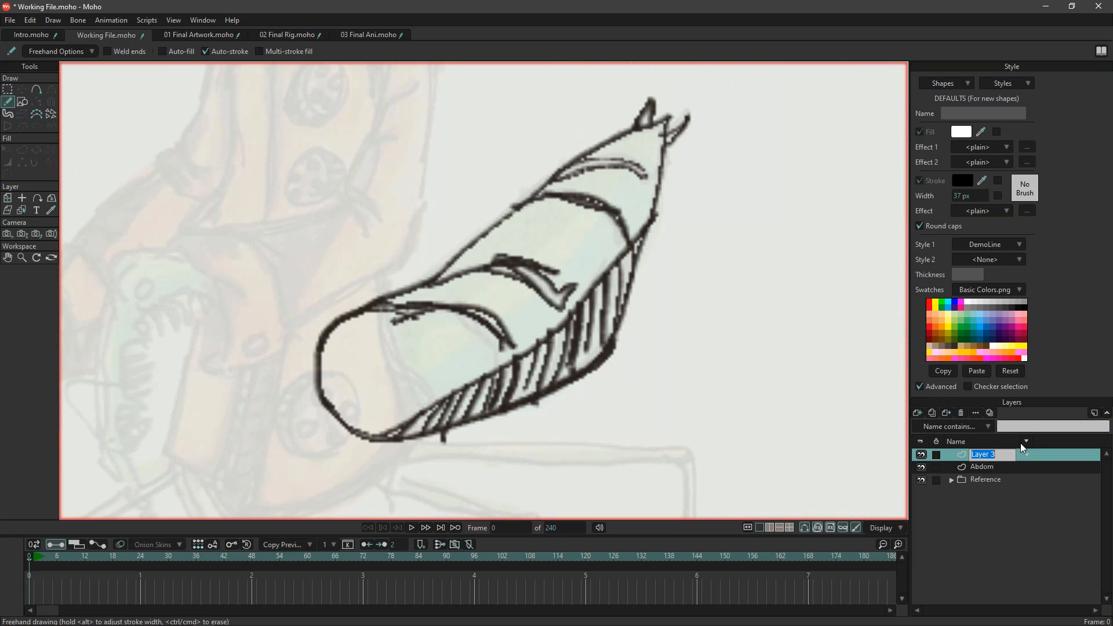
text(Ad)
Rename the abdomen line-art layer as Abdom_line and place it above the Abdom_Col layer.
click(974, 464)
double_click(989, 467)
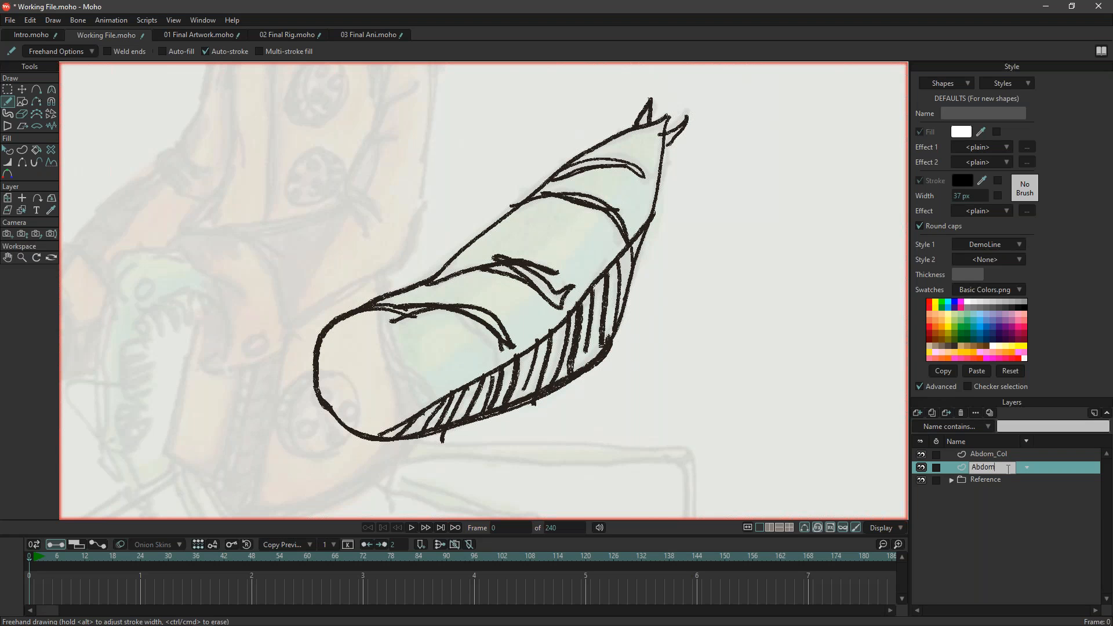
text(_line)
key(Return)
mouse_move(989, 466)
mouse_down()
mouse_move(995, 451)
mouse_move(986, 458)
mouse_up()
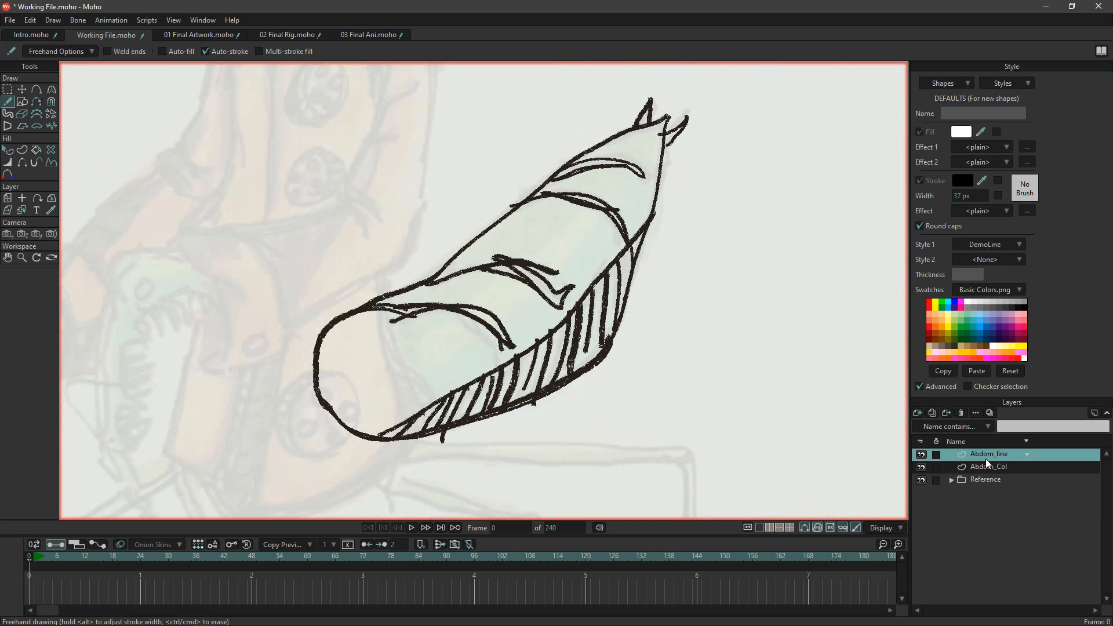
Compare the artwork with Abdom_Col and Abdom_line selected, and turn off GPU caching in the display options.
click(980, 469)
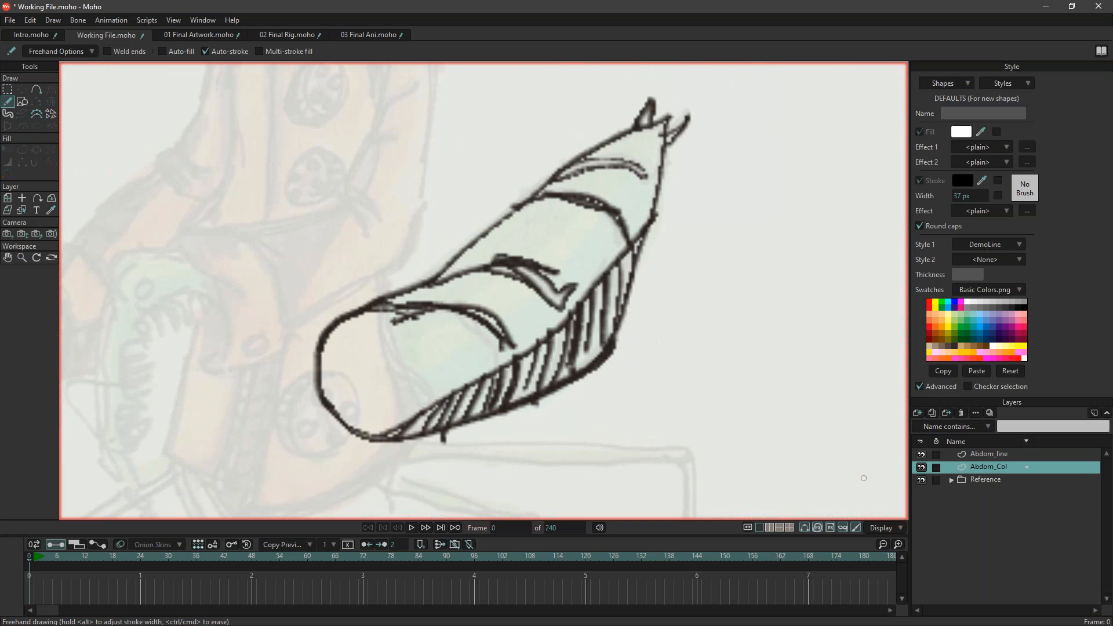
click(996, 456)
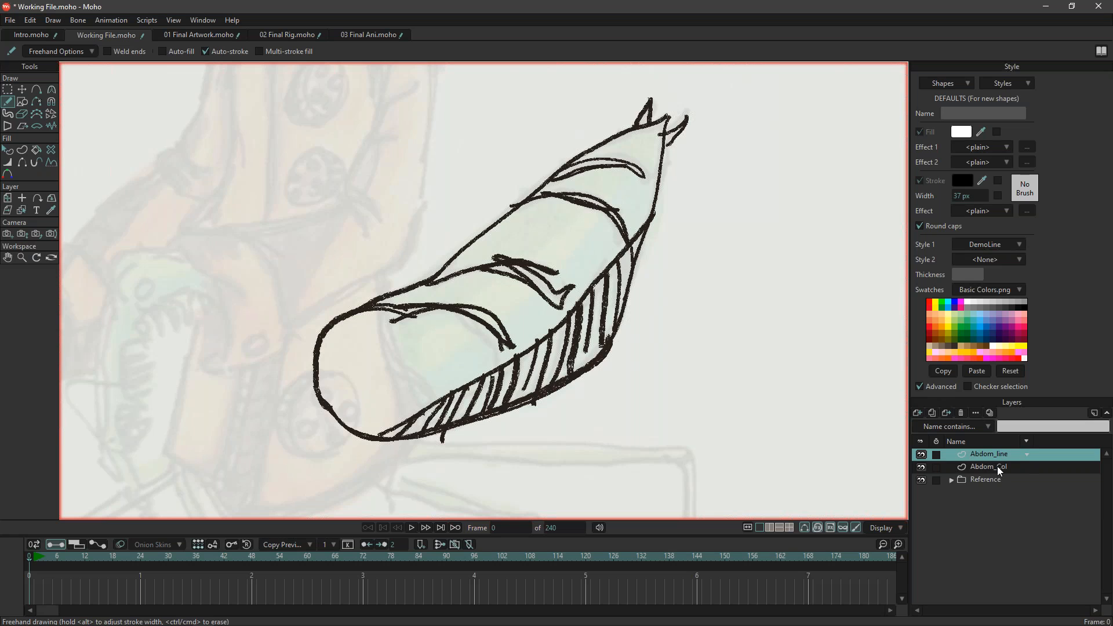
click(997, 467)
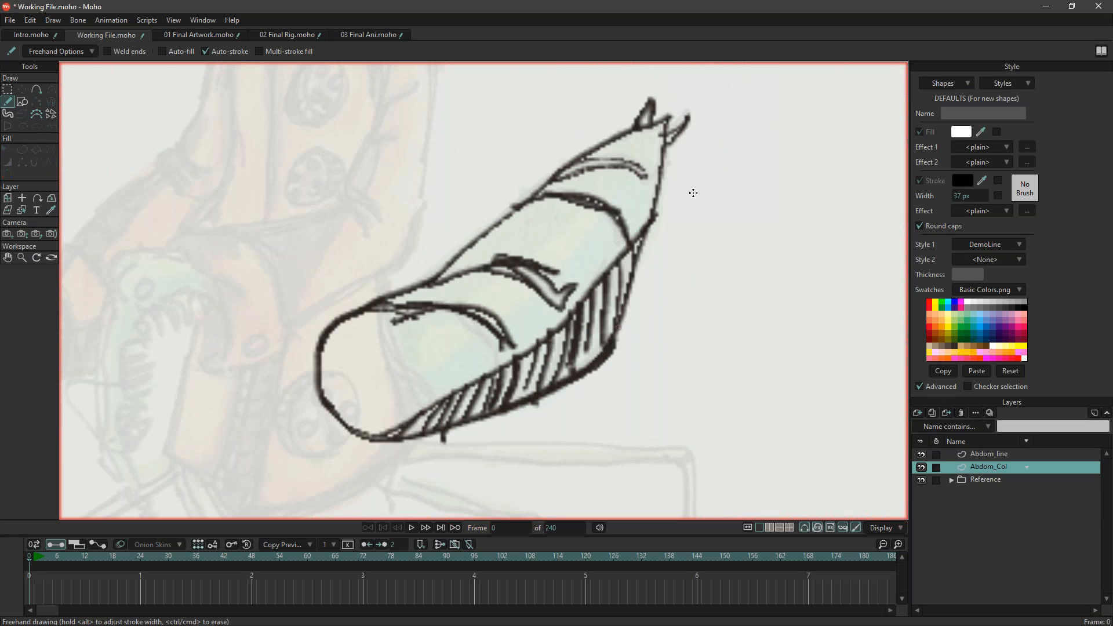
scroll(612, 268, up, 1)
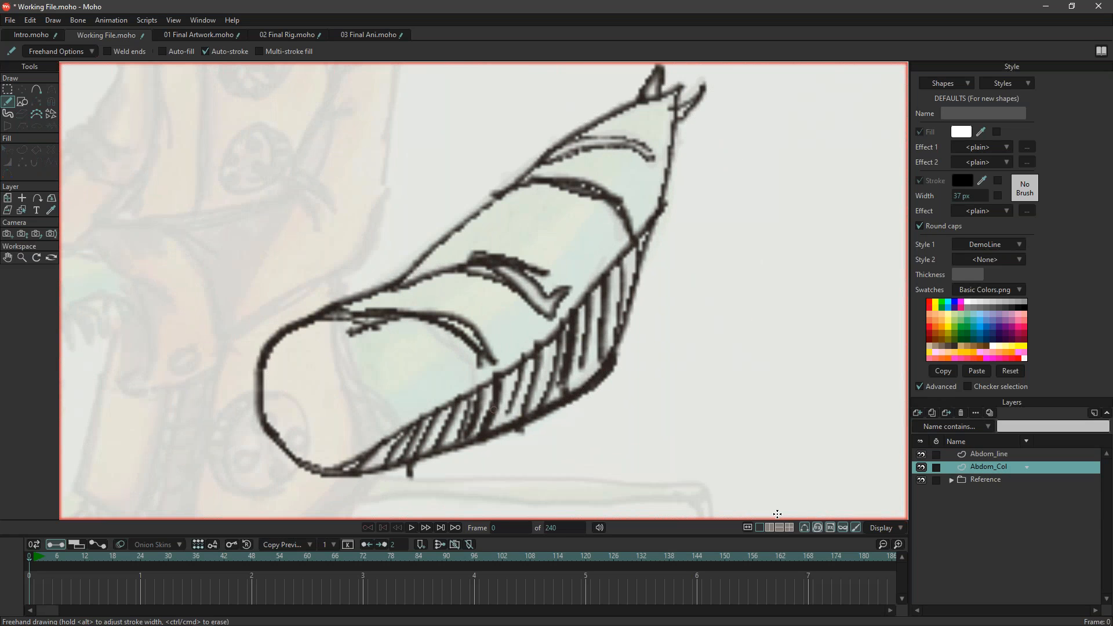
click(889, 530)
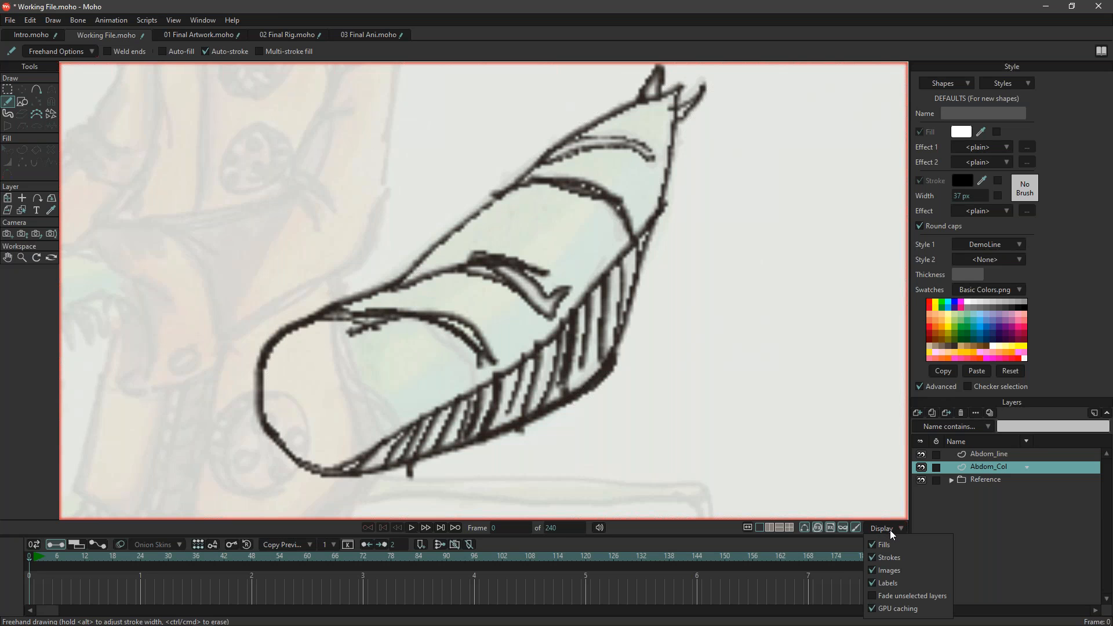
click(873, 610)
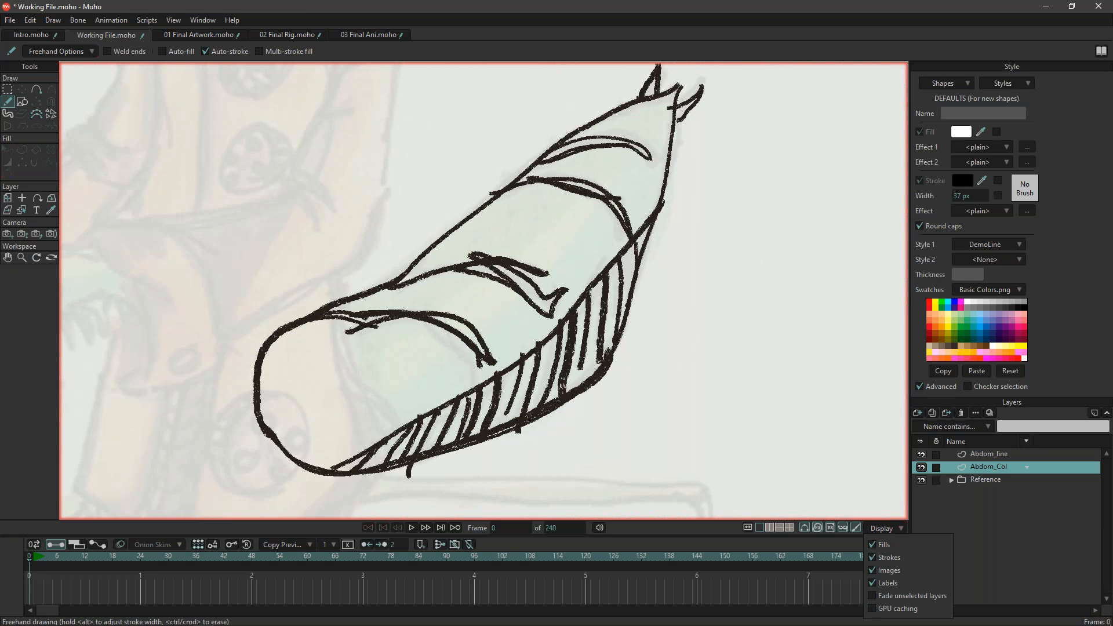
scroll(730, 290, down, 2)
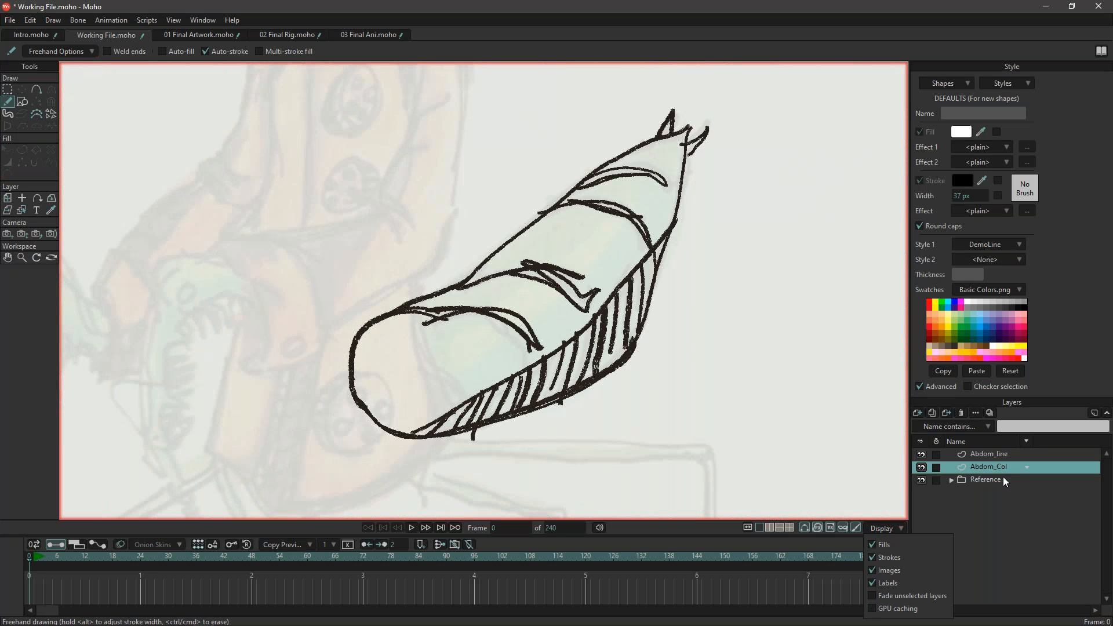
click(989, 461)
click(989, 461)
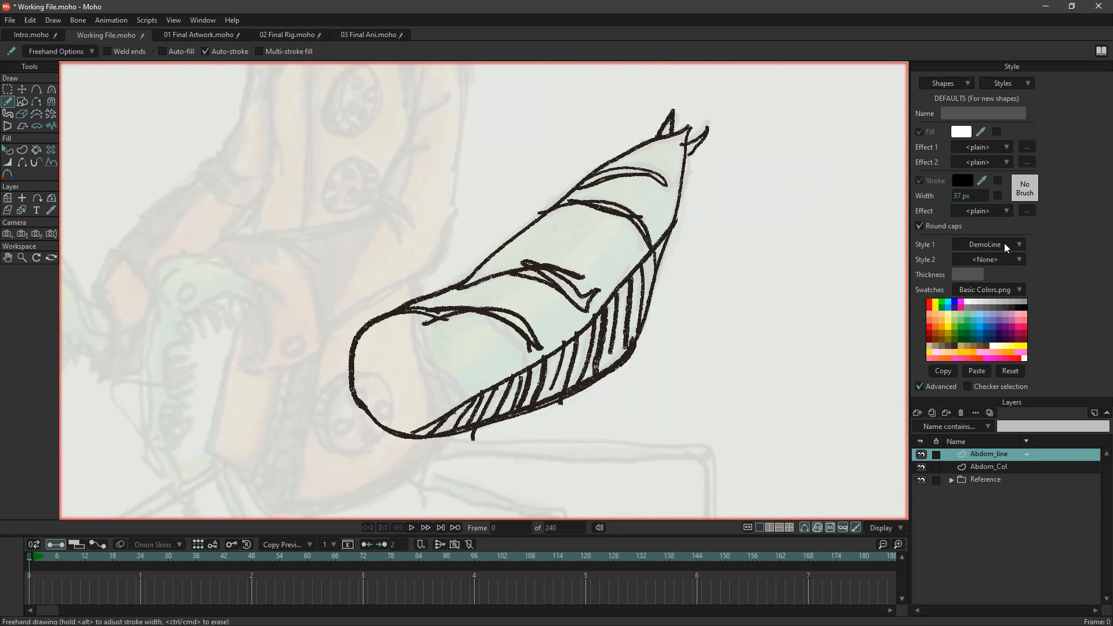
Assign DemoColour as Style 1 and sample teal green 54CC8E from the reference mantis's abdomen as the stroke colour.
click(1019, 245)
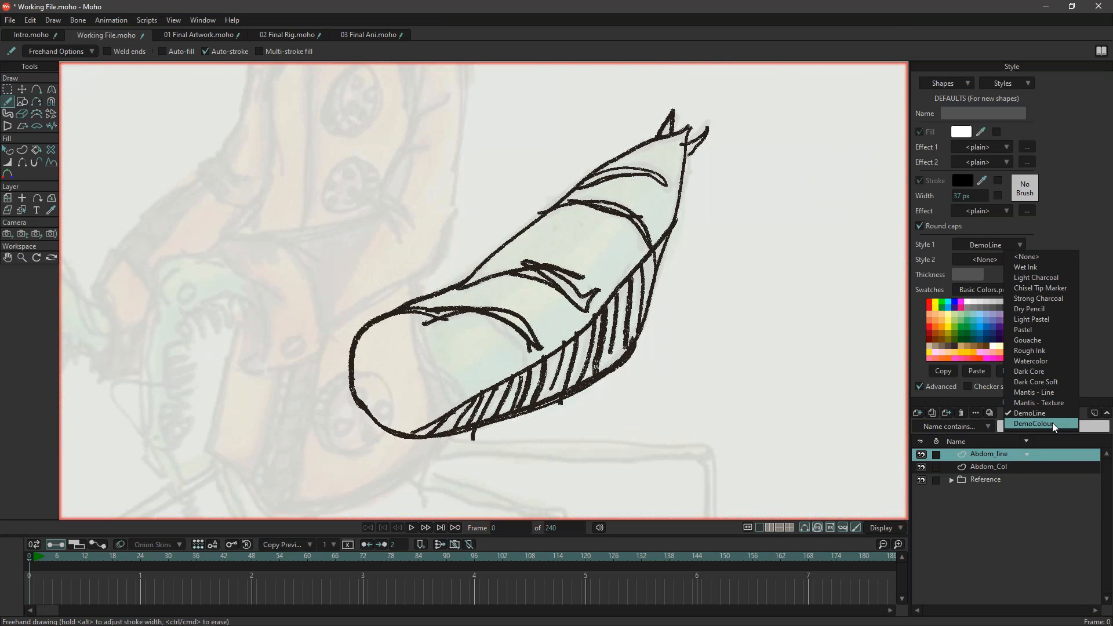
click(1038, 426)
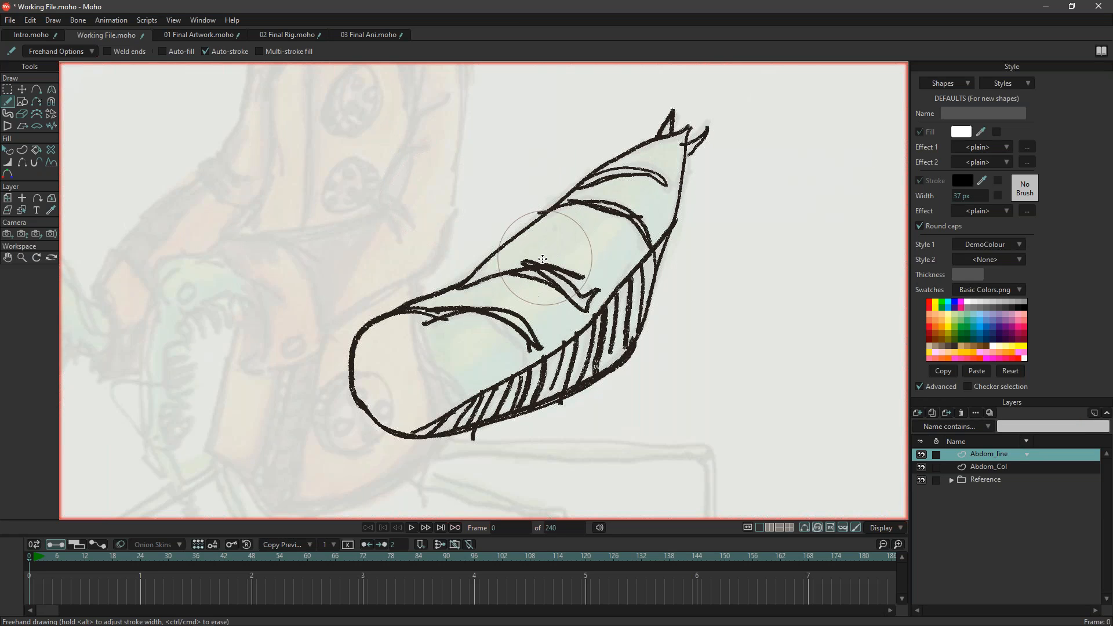
scroll(531, 266, down, 3)
drag(385, 278, 674, 243)
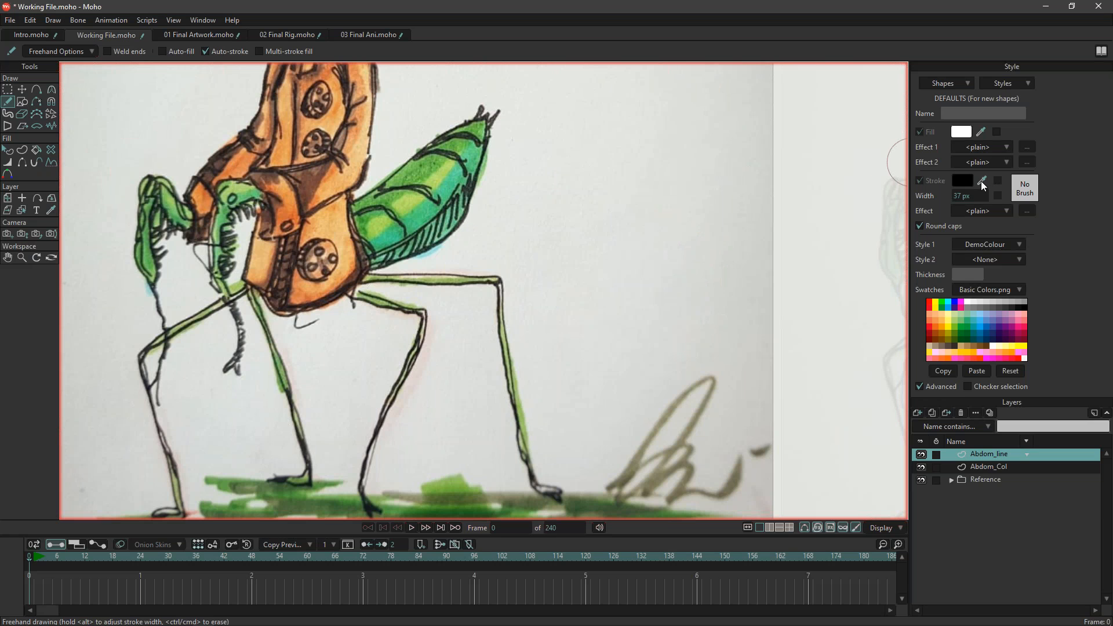
scroll(498, 152, up, 2)
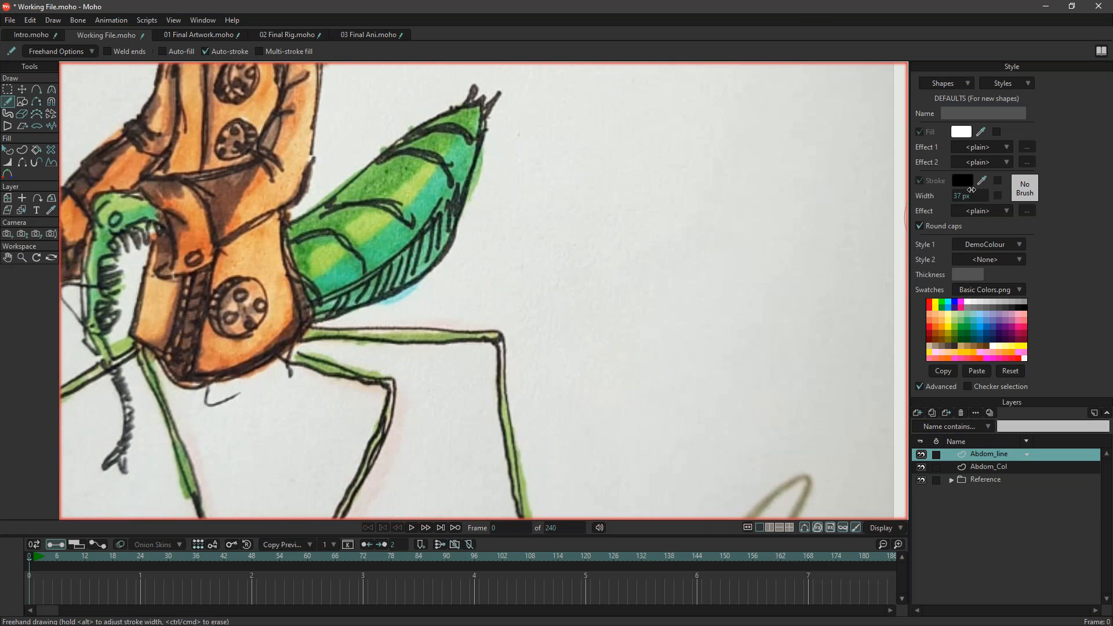
click(964, 182)
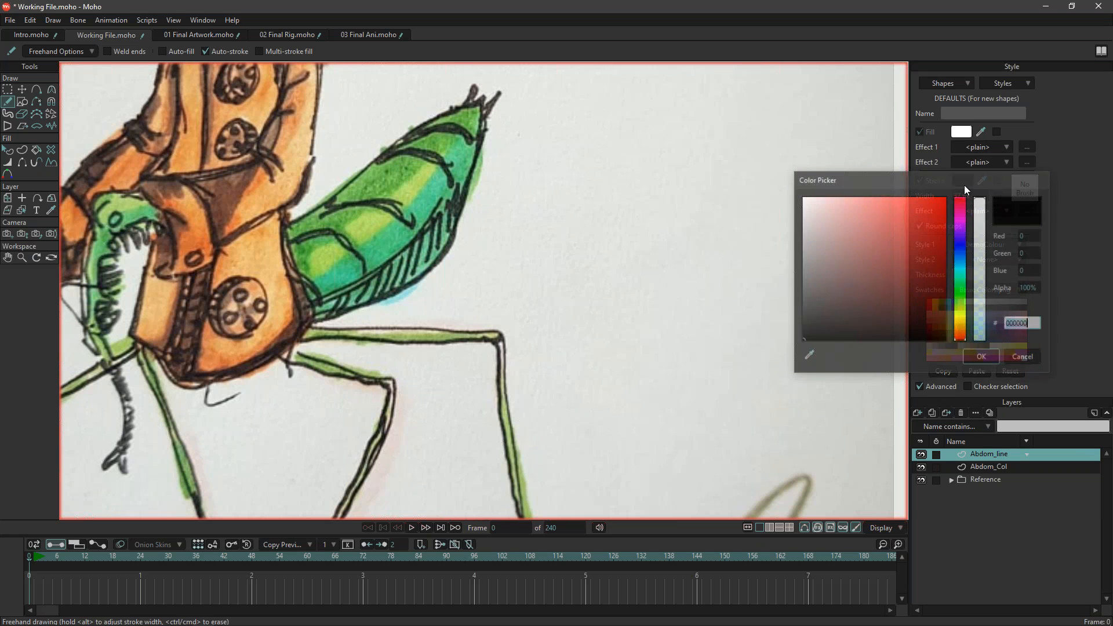
click(808, 356)
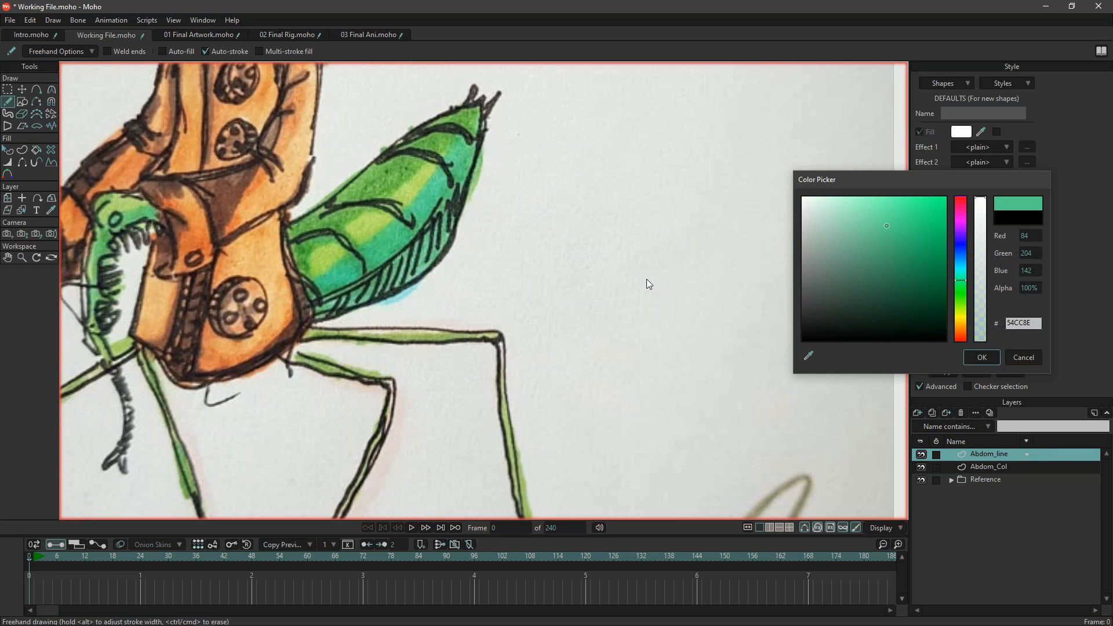
click(980, 358)
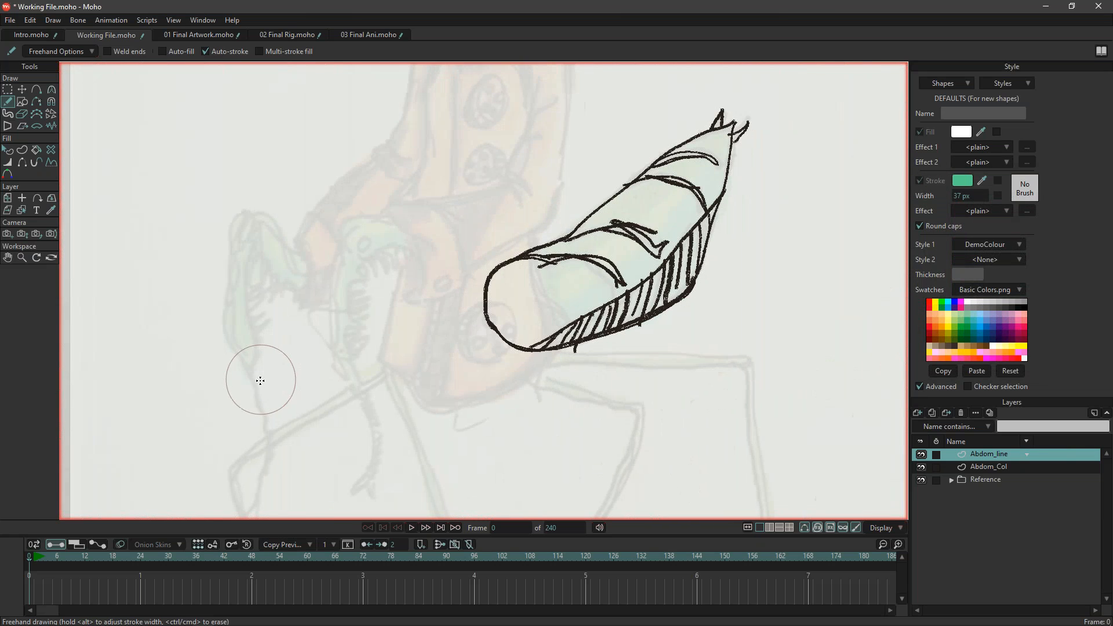
Undo the test stroke on Abdom_line and cover the whole abdomen on the Abdom_Col layer with teal strokes at 31 px width.
drag(562, 293, 726, 155)
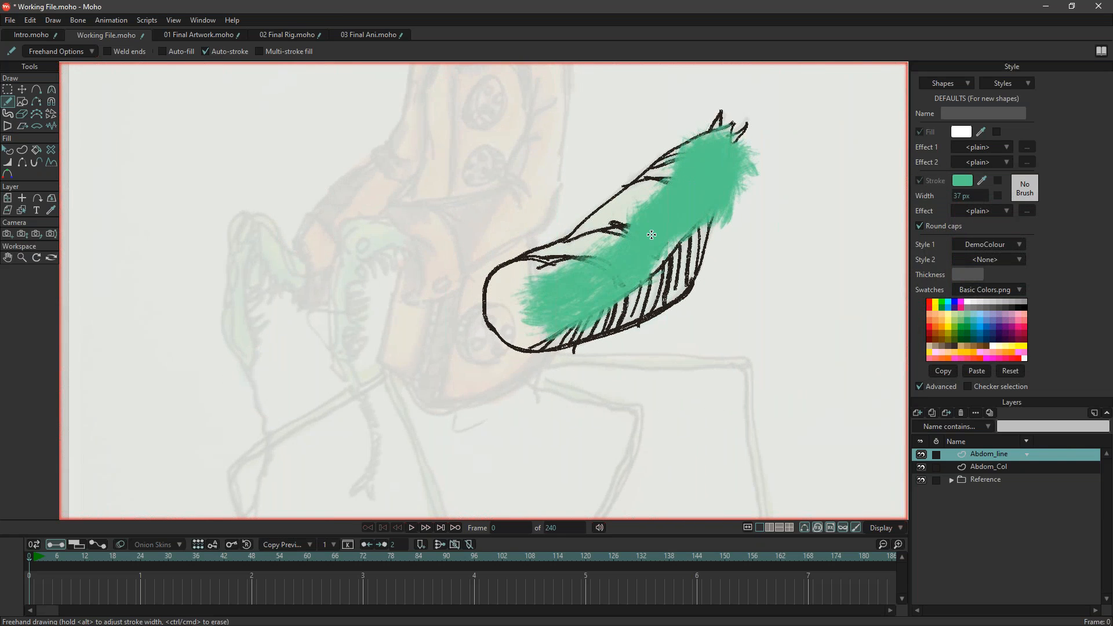
key(ctrl+z)
click(997, 468)
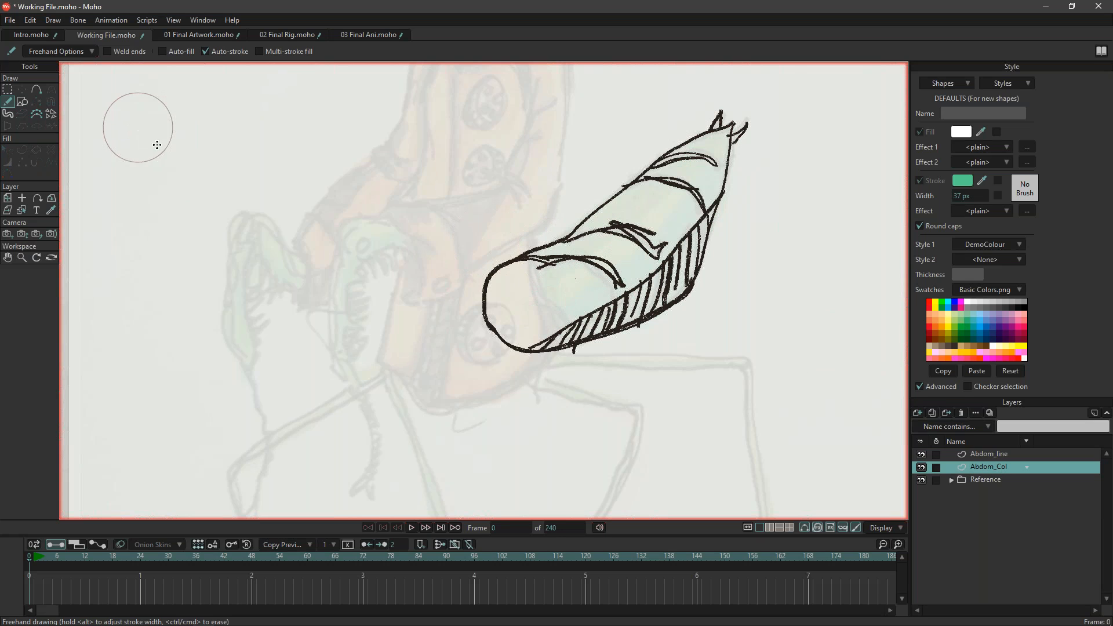
drag(734, 241, 593, 264)
scroll(500, 233, up, 1)
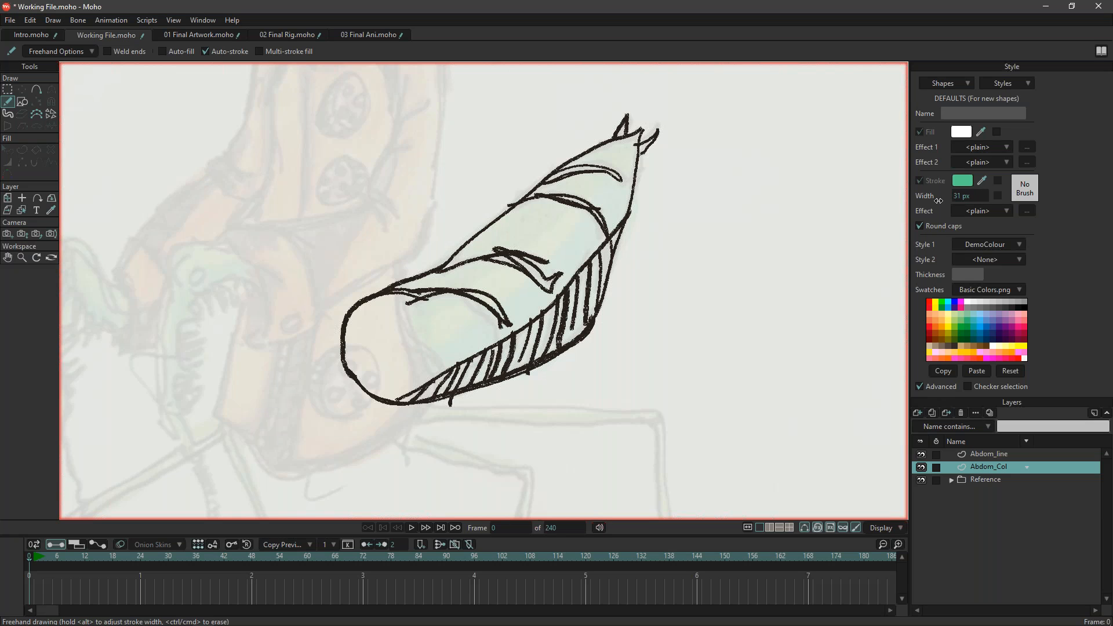
mouse_move(417, 348)
mouse_down()
mouse_move(522, 336)
mouse_move(539, 243)
mouse_move(586, 206)
mouse_move(510, 342)
mouse_move(383, 360)
mouse_move(362, 324)
mouse_move(366, 342)
mouse_move(463, 250)
mouse_move(615, 163)
mouse_move(583, 316)
mouse_move(371, 388)
mouse_move(481, 400)
mouse_up()
mouse_move(564, 231)
mouse_down()
mouse_move(618, 159)
mouse_move(588, 259)
mouse_move(589, 174)
mouse_move(404, 354)
mouse_up()
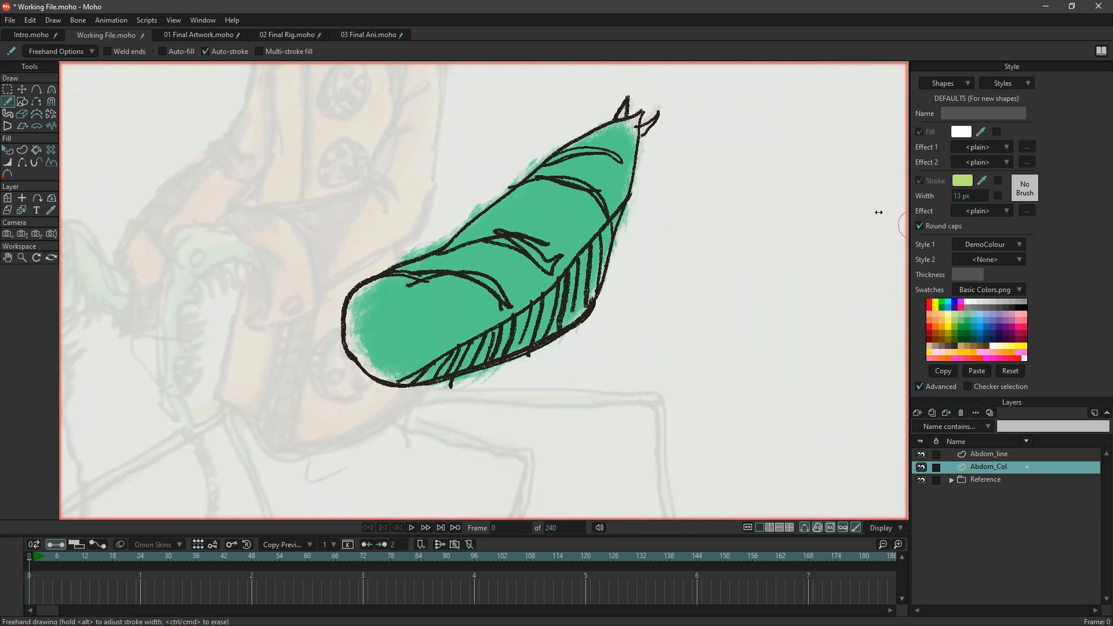
Paint a 13 px light green stripe along the abdomen's middle and cover its upper side with the darker green sampled from the reference.
mouse_move(365, 341)
mouse_down()
mouse_move(473, 282)
mouse_move(599, 178)
mouse_move(638, 121)
mouse_up()
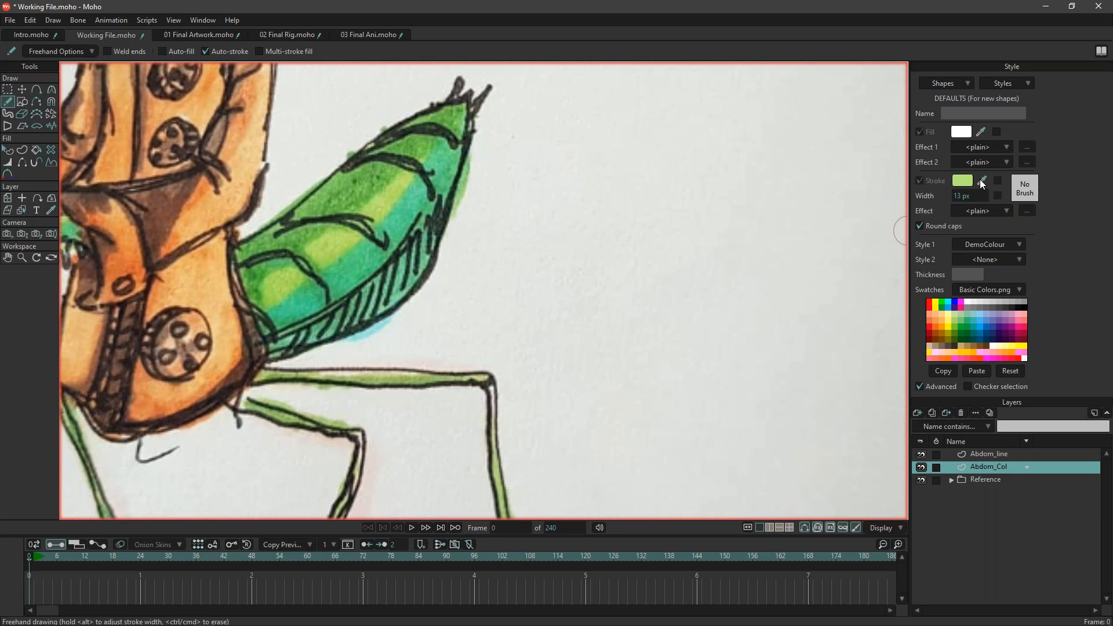
click(981, 181)
click(352, 201)
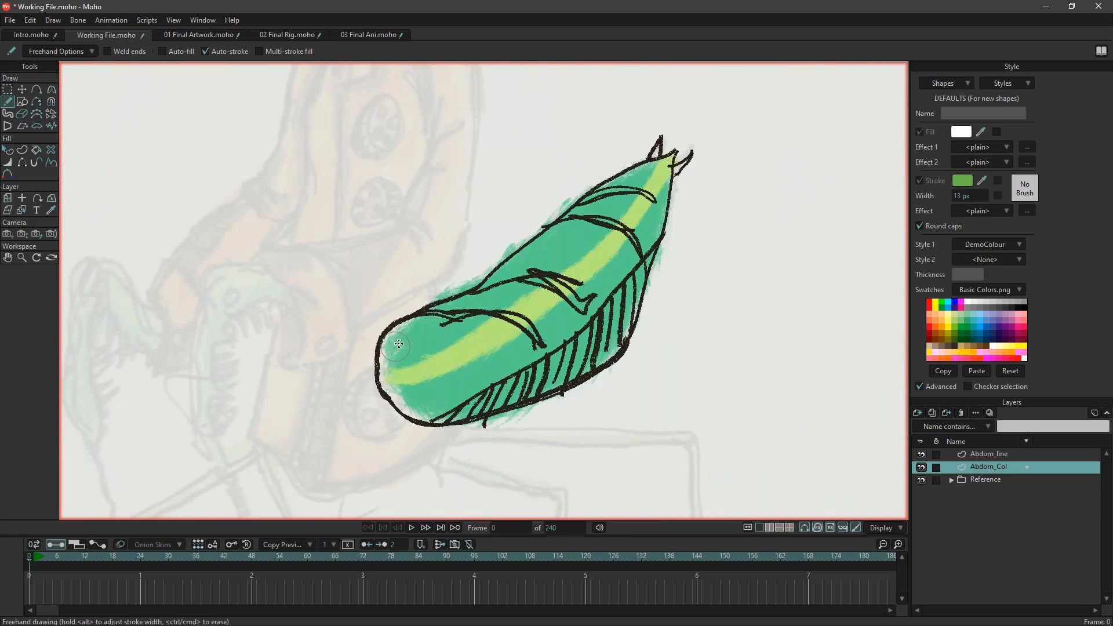
mouse_move(385, 353)
mouse_down()
mouse_move(431, 348)
mouse_move(531, 286)
mouse_move(636, 196)
mouse_move(651, 166)
mouse_move(393, 346)
mouse_move(490, 296)
mouse_move(409, 334)
mouse_move(568, 220)
mouse_move(478, 304)
mouse_move(566, 225)
mouse_up()
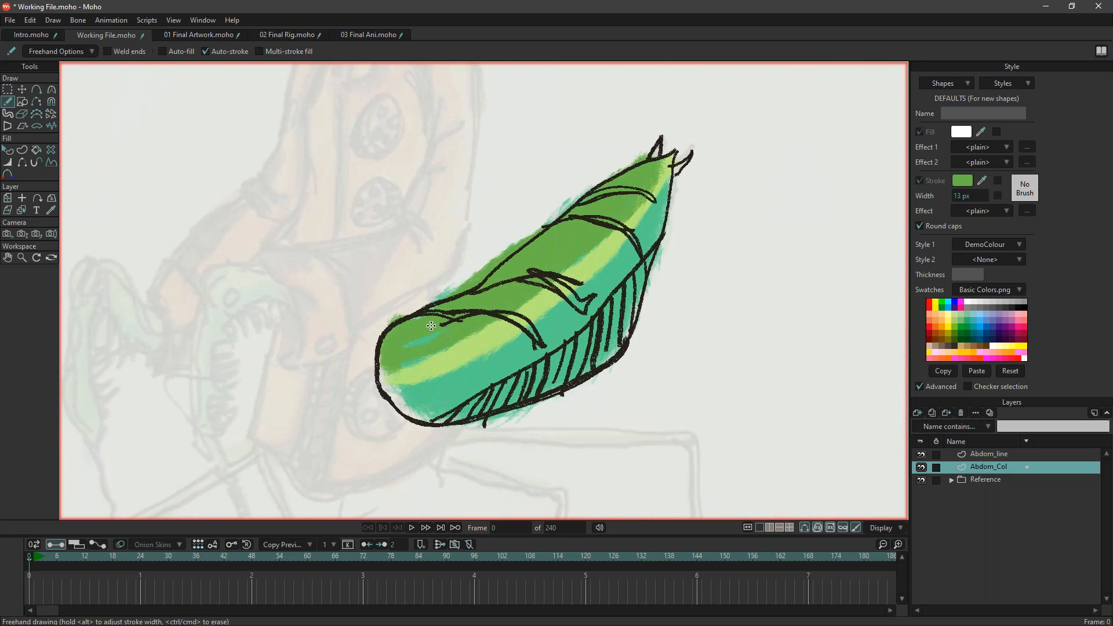
drag(412, 348, 453, 341)
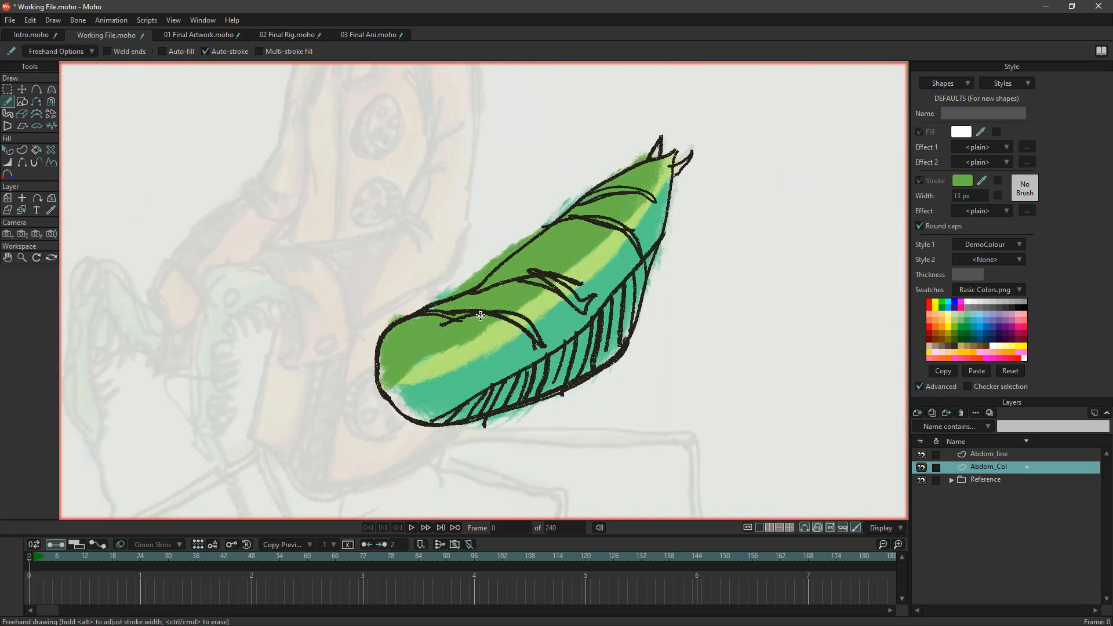
Play the animation from the start at two zoom levels to examine the boiling abdomen lines and colour, returning to frame 0.
scroll(765, 311, down, 6)
scroll(758, 342, up, 3)
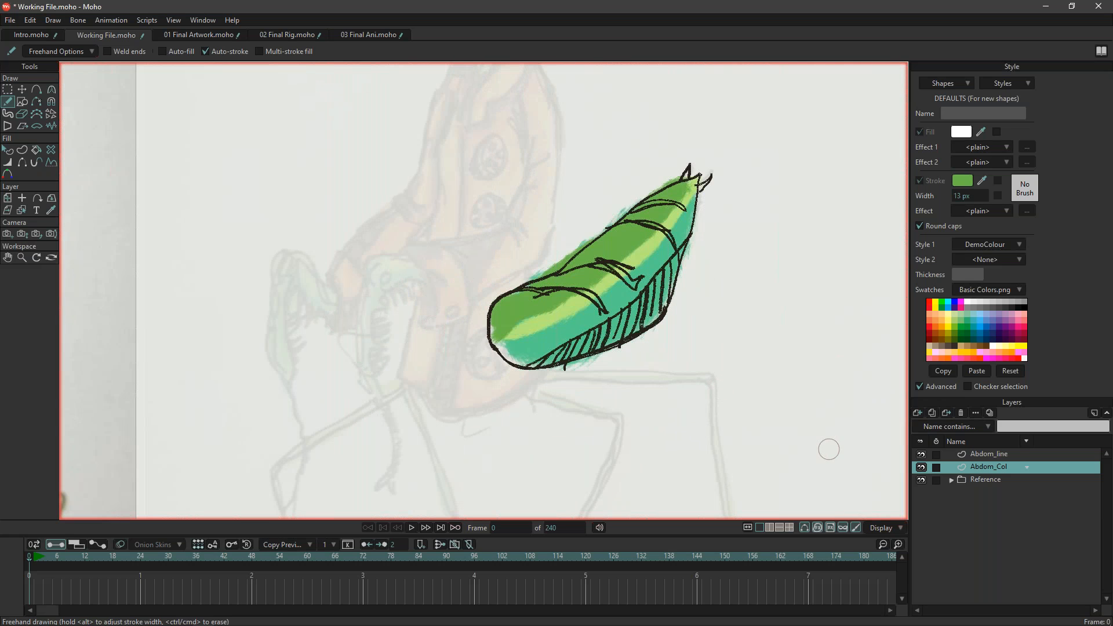
click(412, 527)
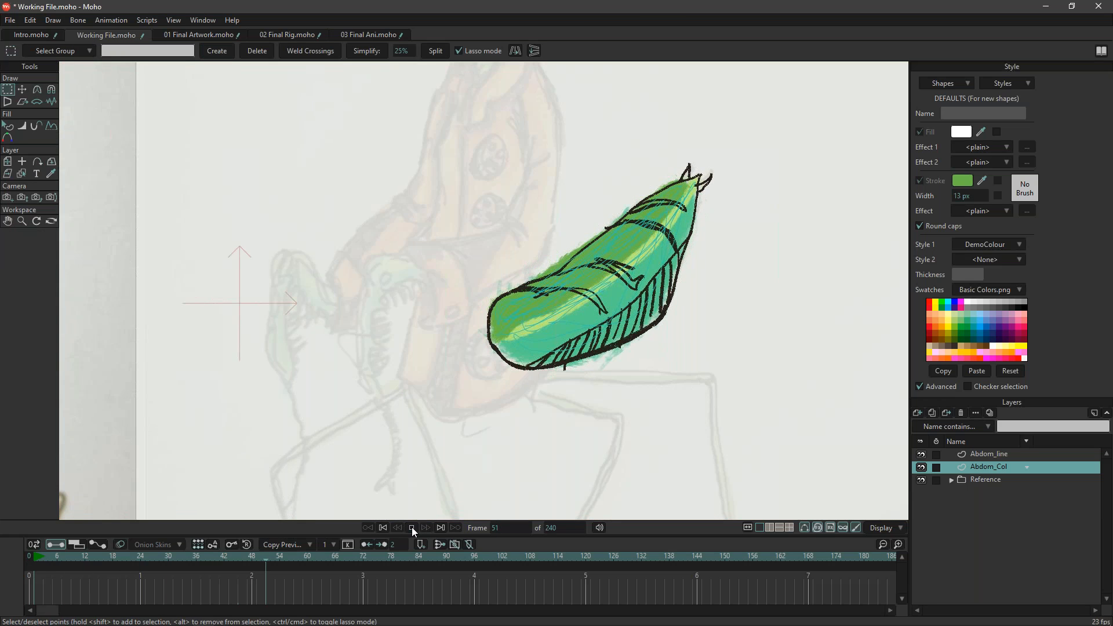
click(411, 527)
click(383, 527)
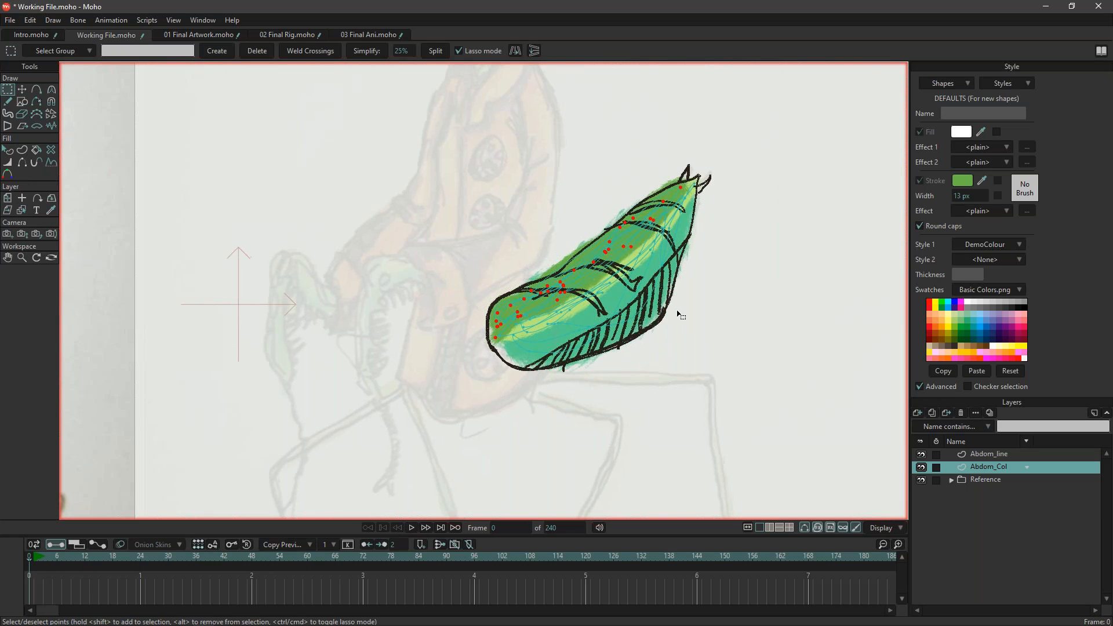
scroll(676, 315, up, 3)
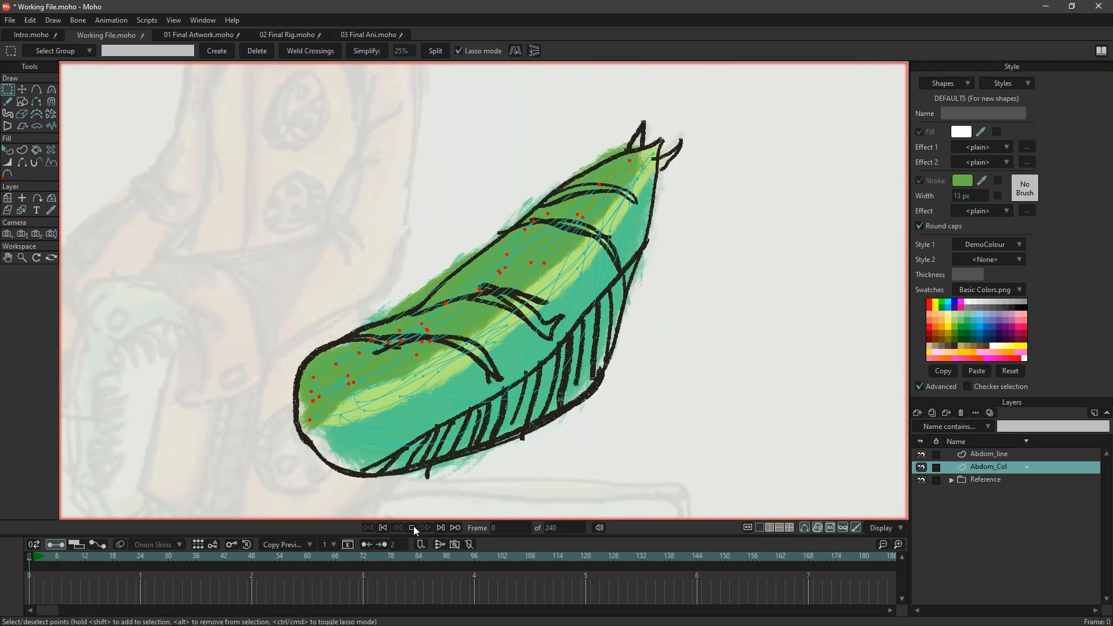
click(412, 527)
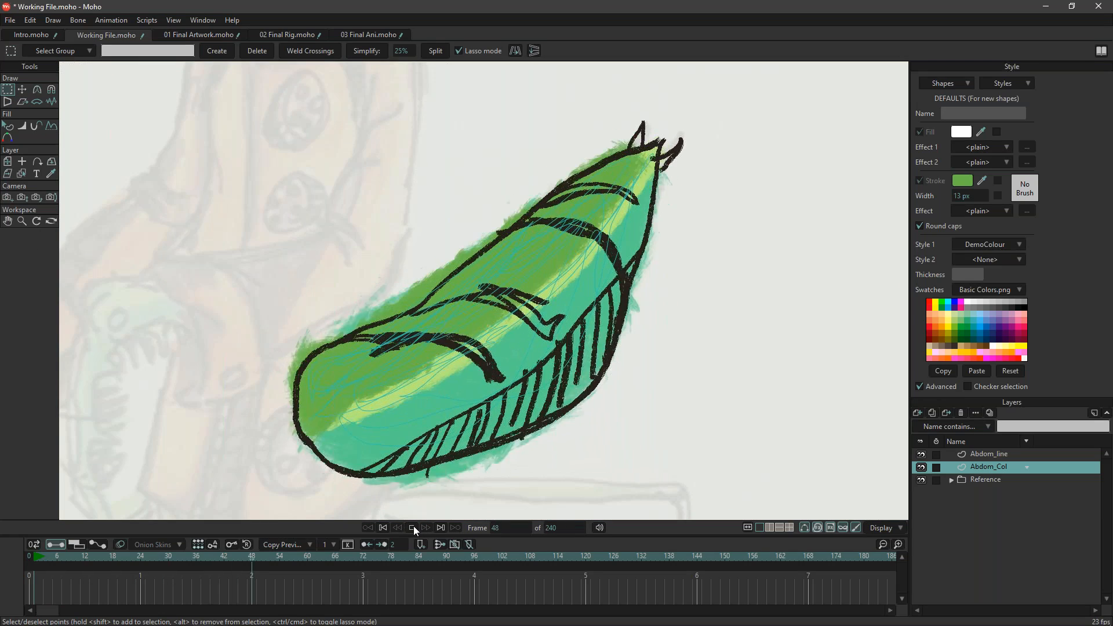
click(412, 527)
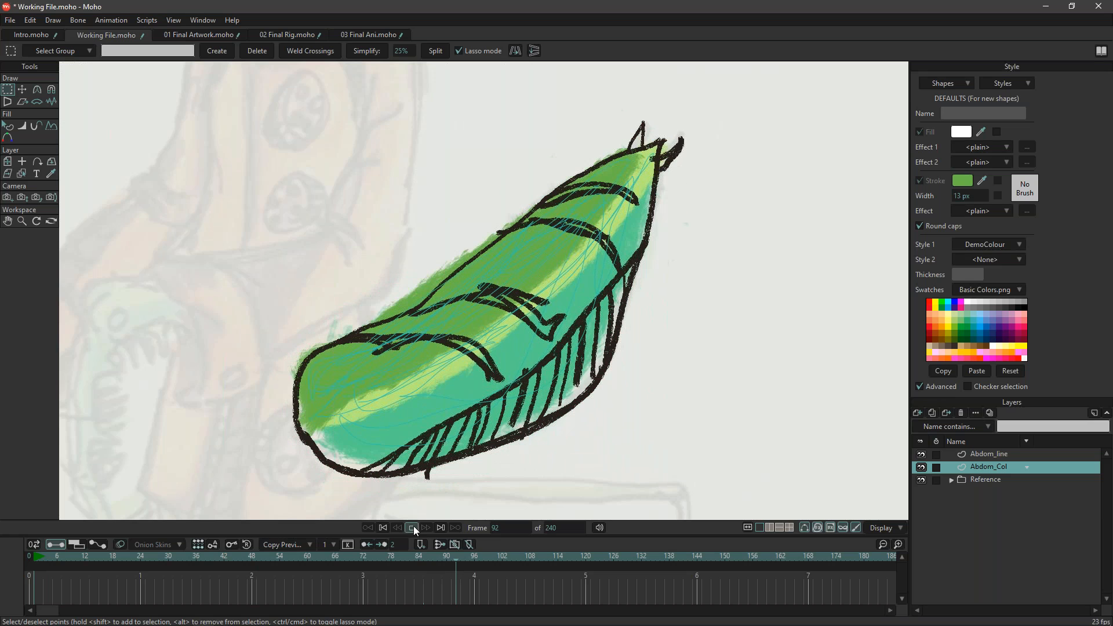
click(383, 528)
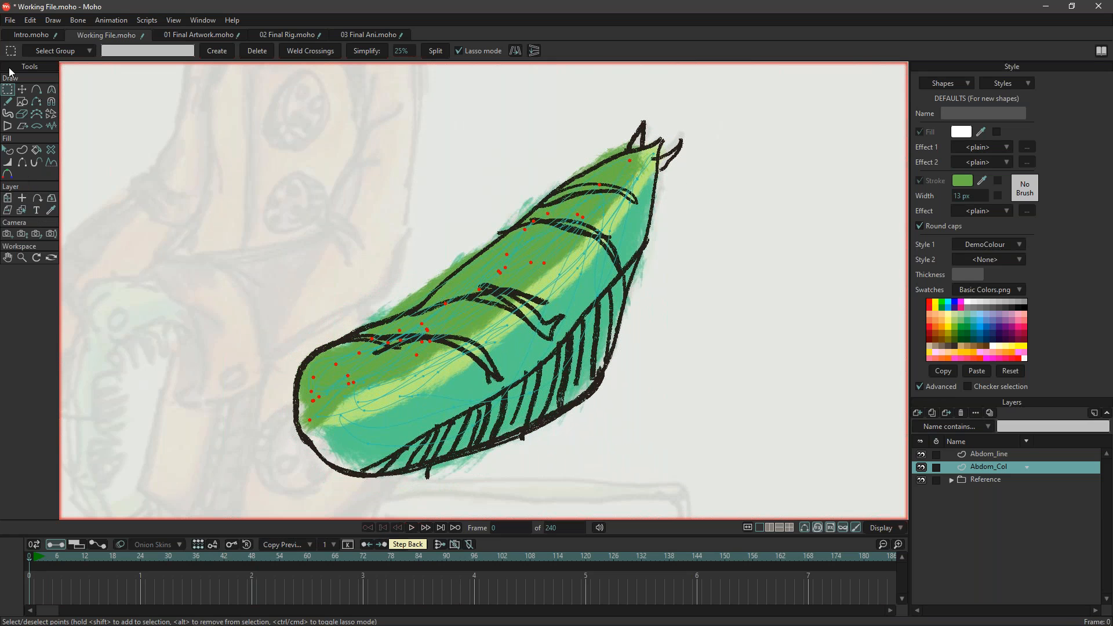
Examine which points of the abdomen's colour strokes the Magnet tool's 0.12 radius influences across the artwork.
click(37, 89)
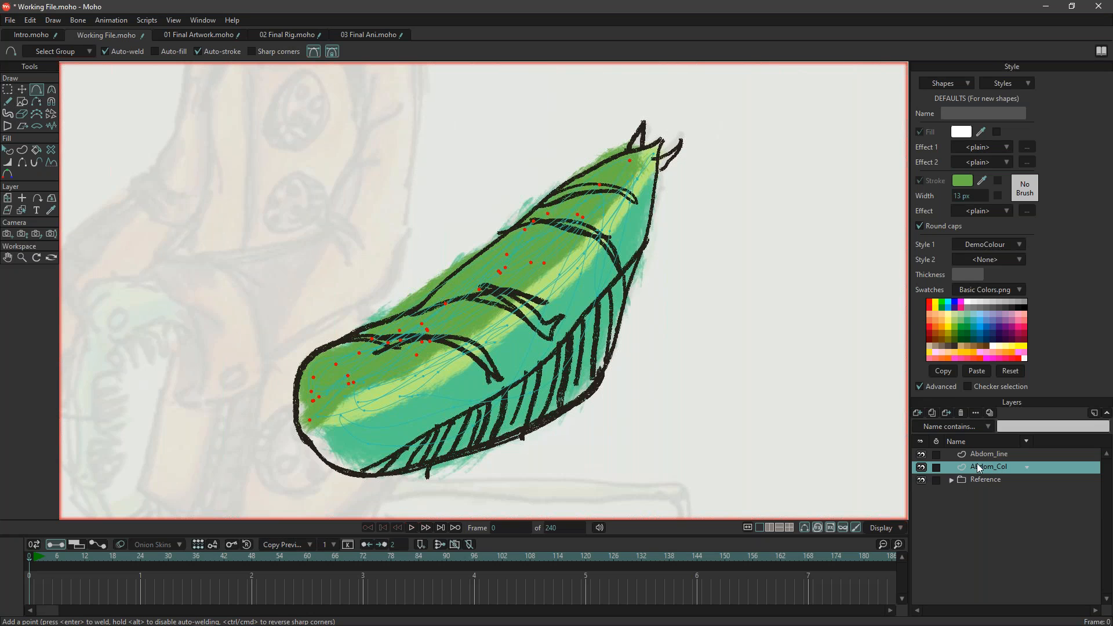
click(51, 103)
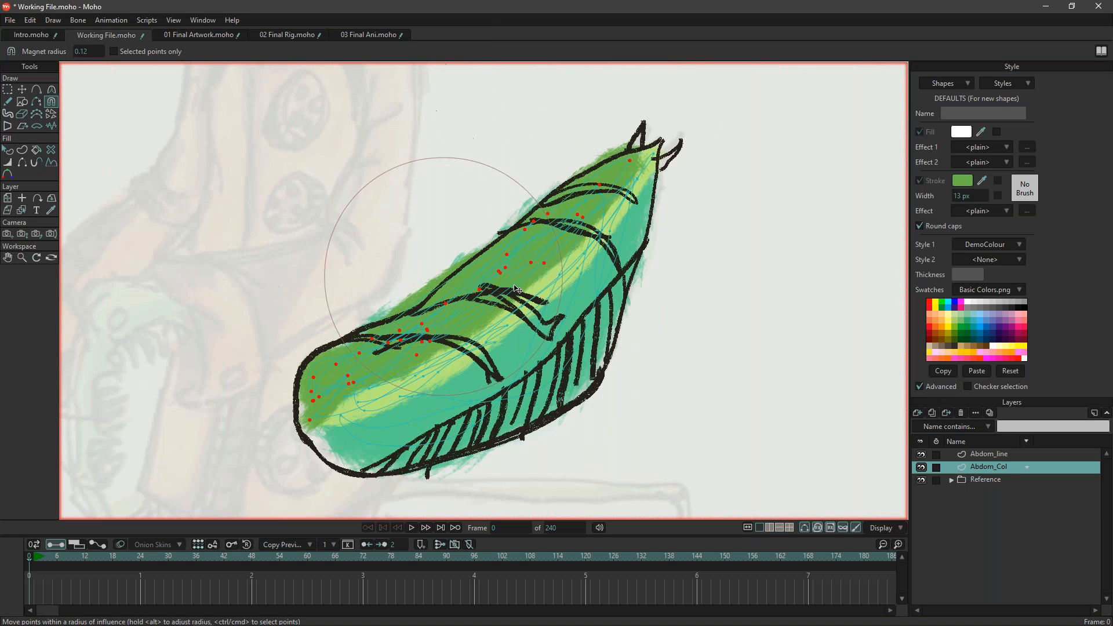
scroll(472, 307, up, 2)
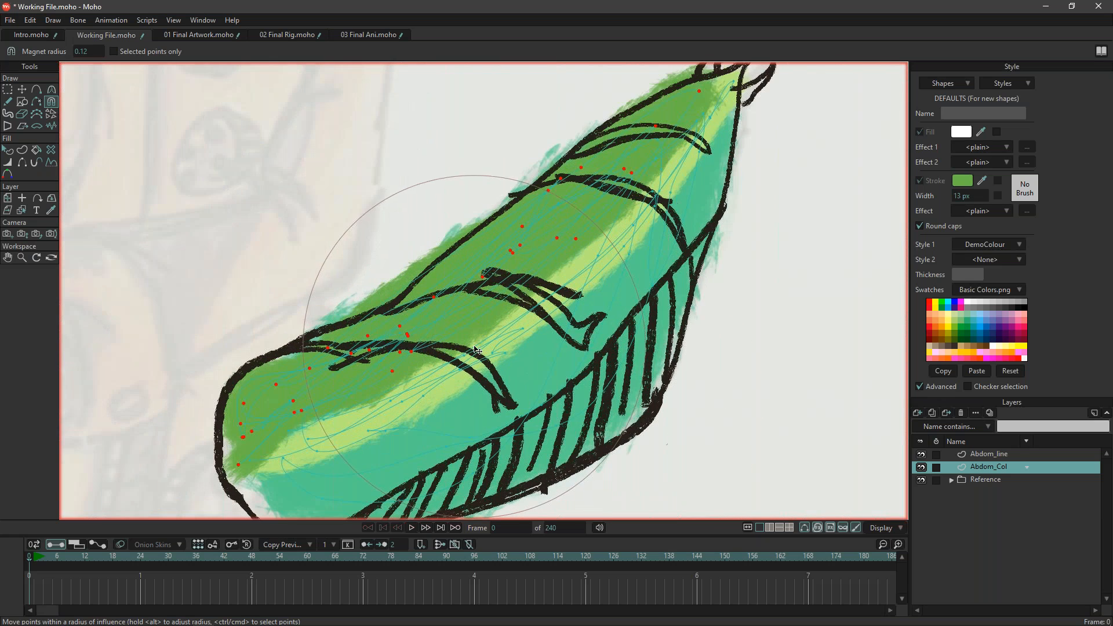
scroll(453, 295, down, 1)
scroll(347, 226, down, 2)
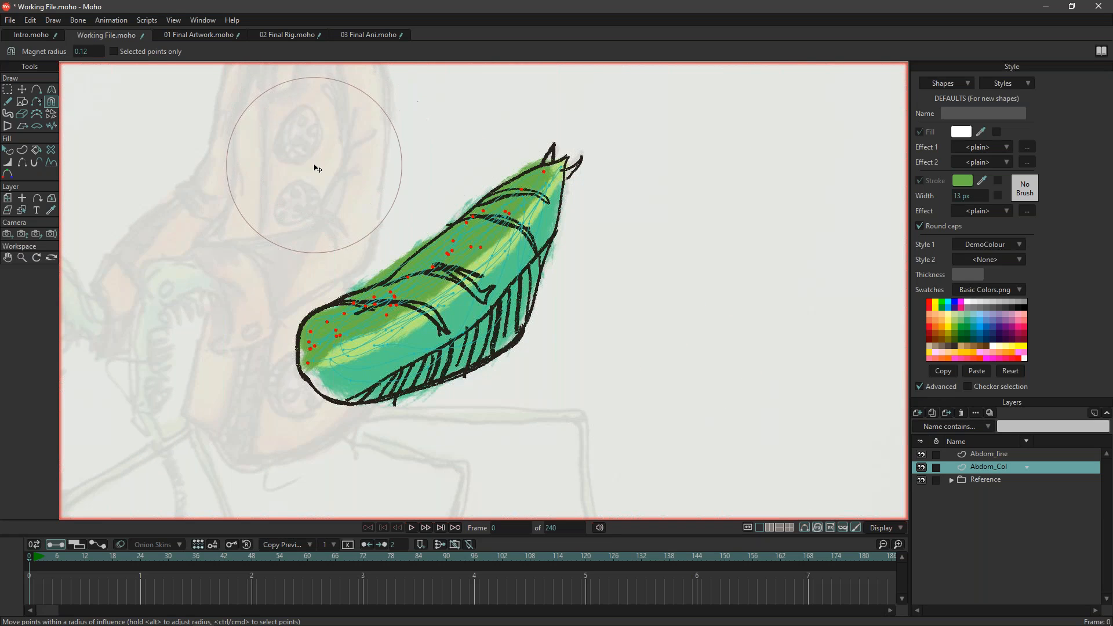
scroll(409, 245, up, 1)
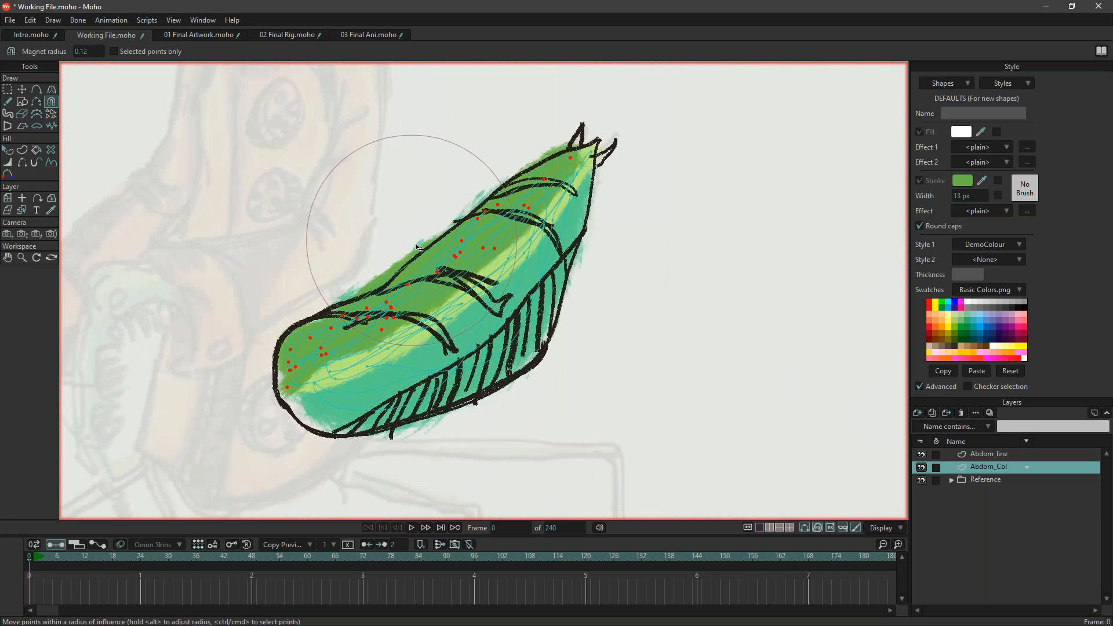
scroll(426, 261, up, 2)
drag(473, 262, 560, 279)
scroll(560, 279, down, 1)
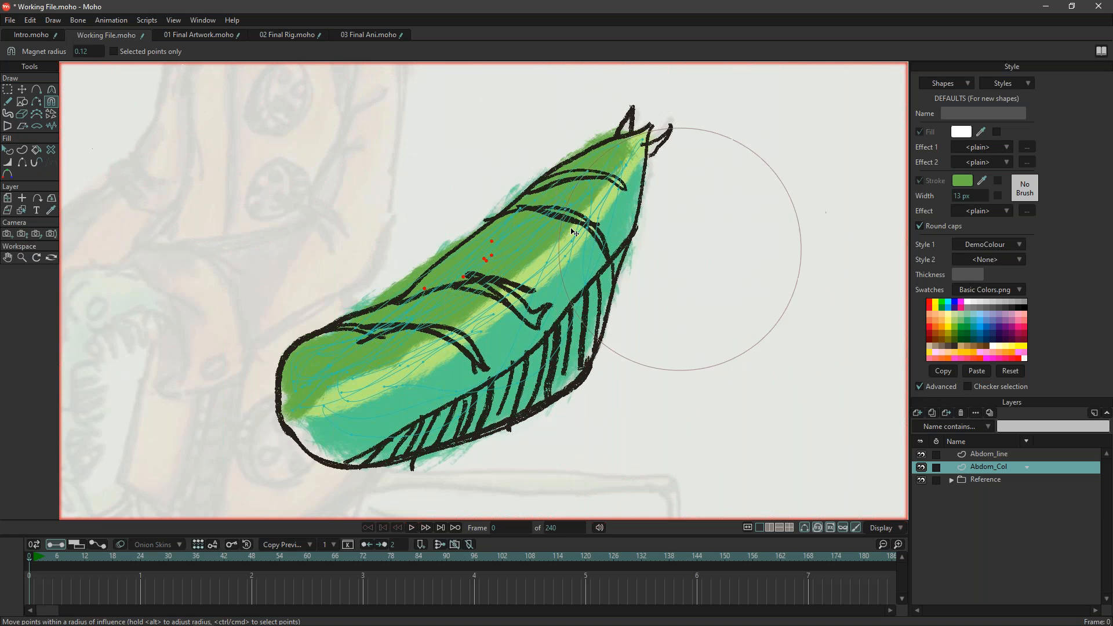
scroll(415, 232, up, 2)
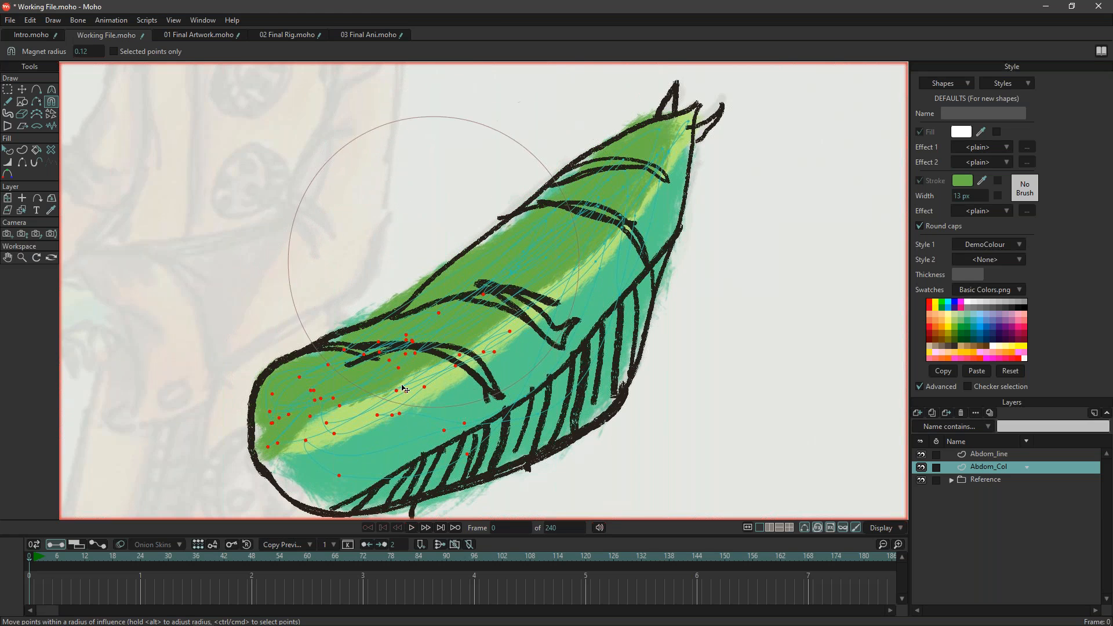
Play the animation to review the abdomen's boiling strokes, stop it and return to frame 0.
click(411, 528)
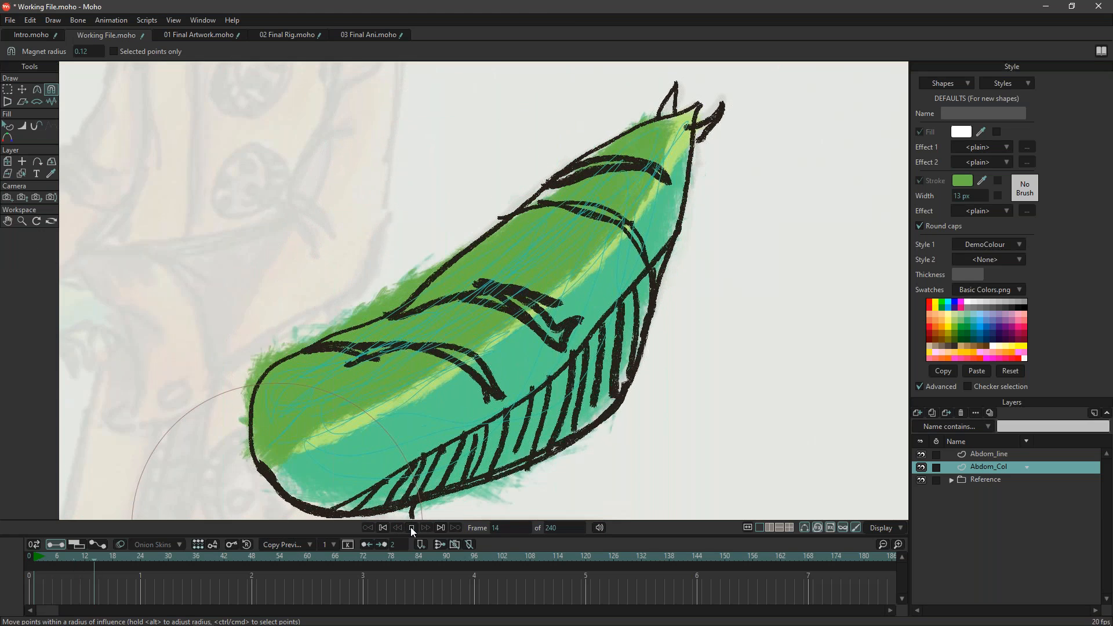
click(412, 527)
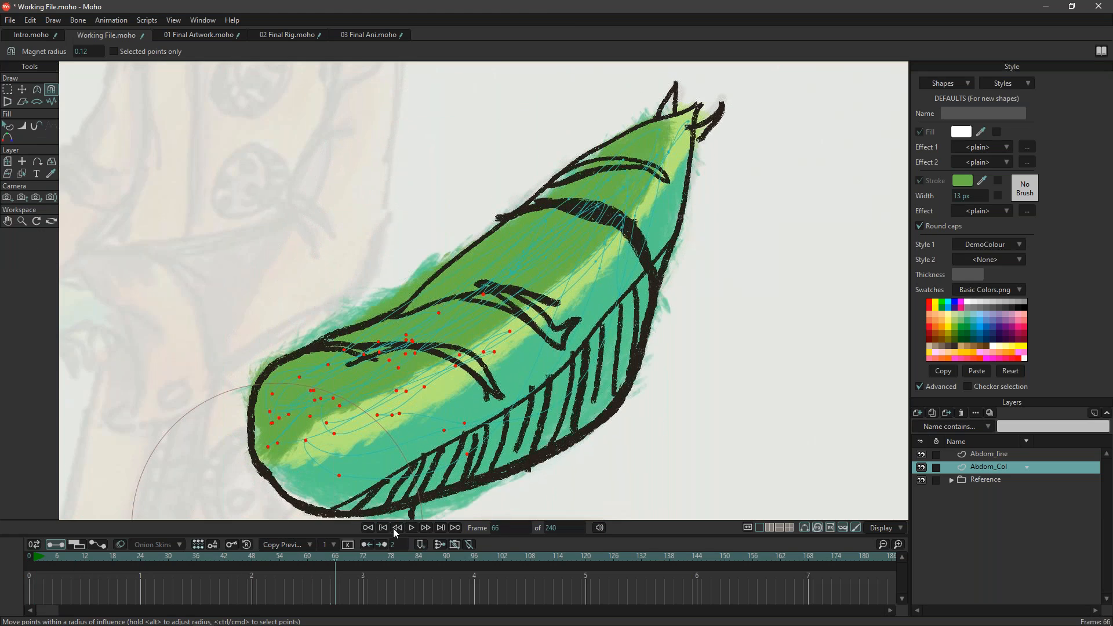
click(382, 528)
Draw a green freehand test stroke beside the abdomen and try reshaping it with the Magnet tool.
click(8, 102)
drag(300, 233, 685, 323)
mouse_move(487, 155)
mouse_down()
mouse_move(316, 345)
mouse_move(282, 419)
mouse_move(328, 481)
mouse_move(589, 384)
mouse_up()
key(ctrl+z)
drag(488, 133, 348, 387)
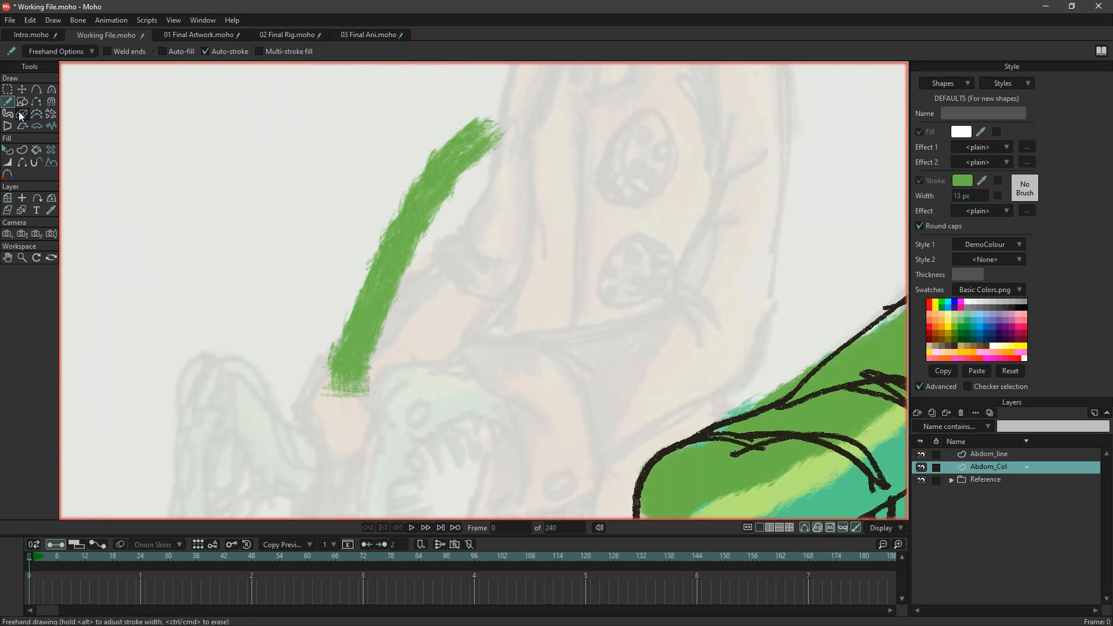
click(52, 107)
mouse_move(450, 231)
mouse_down()
mouse_move(408, 239)
mouse_move(462, 245)
mouse_move(466, 265)
mouse_up()
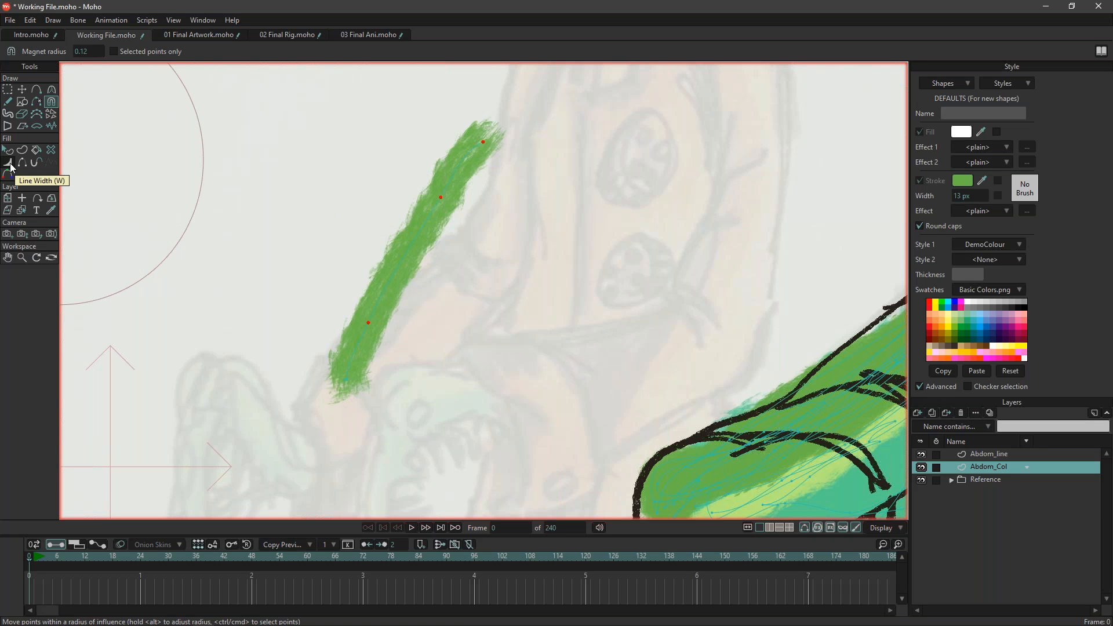
Try varying the green test stroke's thickness at individual points with the Line Width tool.
click(9, 163)
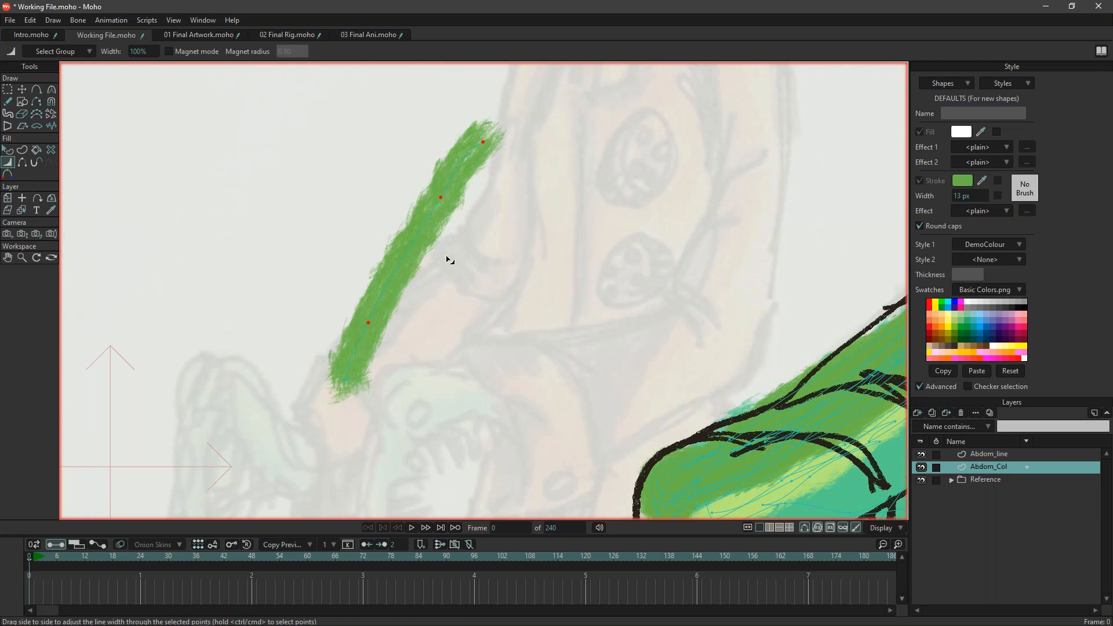
mouse_move(444, 204)
mouse_down()
mouse_move(502, 232)
mouse_move(430, 207)
mouse_move(447, 225)
mouse_up()
mouse_move(484, 145)
mouse_down()
mouse_move(449, 131)
mouse_move(456, 164)
mouse_up()
mouse_move(361, 347)
mouse_down()
mouse_move(394, 332)
mouse_move(382, 330)
mouse_move(353, 388)
mouse_move(371, 394)
mouse_move(363, 388)
mouse_move(589, 393)
mouse_up()
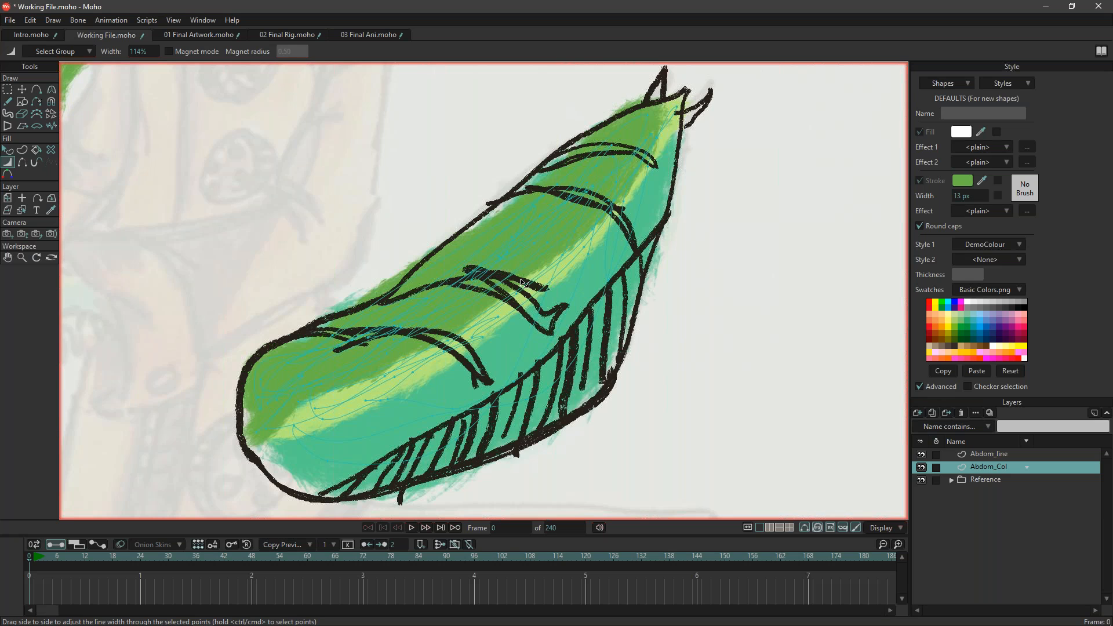
mouse_move(526, 276)
mouse_down()
mouse_move(592, 330)
mouse_move(572, 298)
mouse_up()
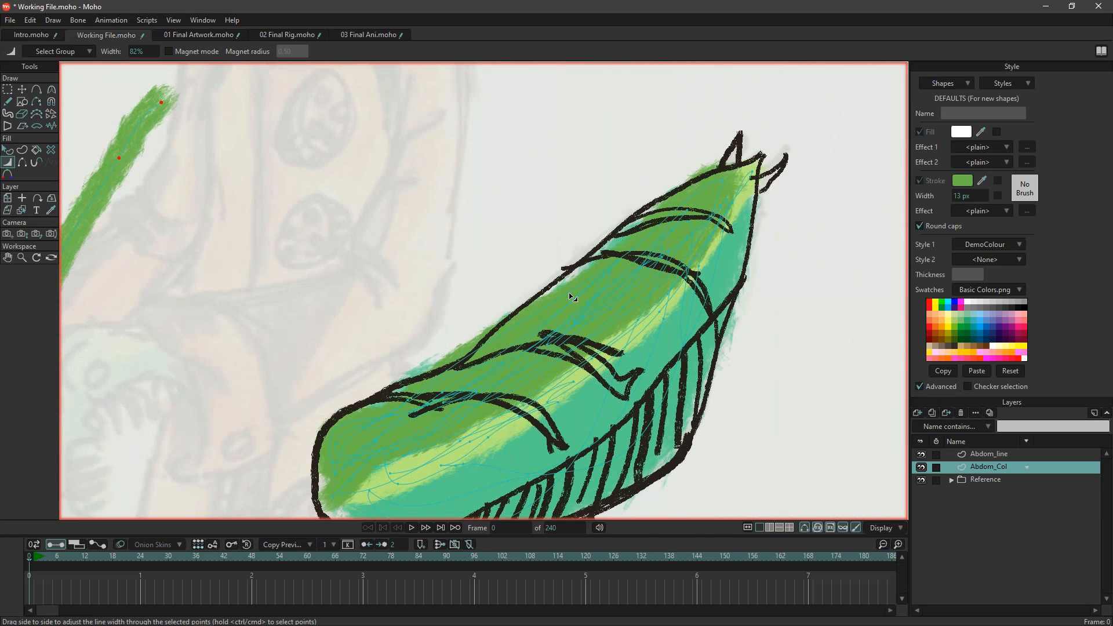
Delete all points of the green test stroke on the Abdom_Col layer.
click(23, 90)
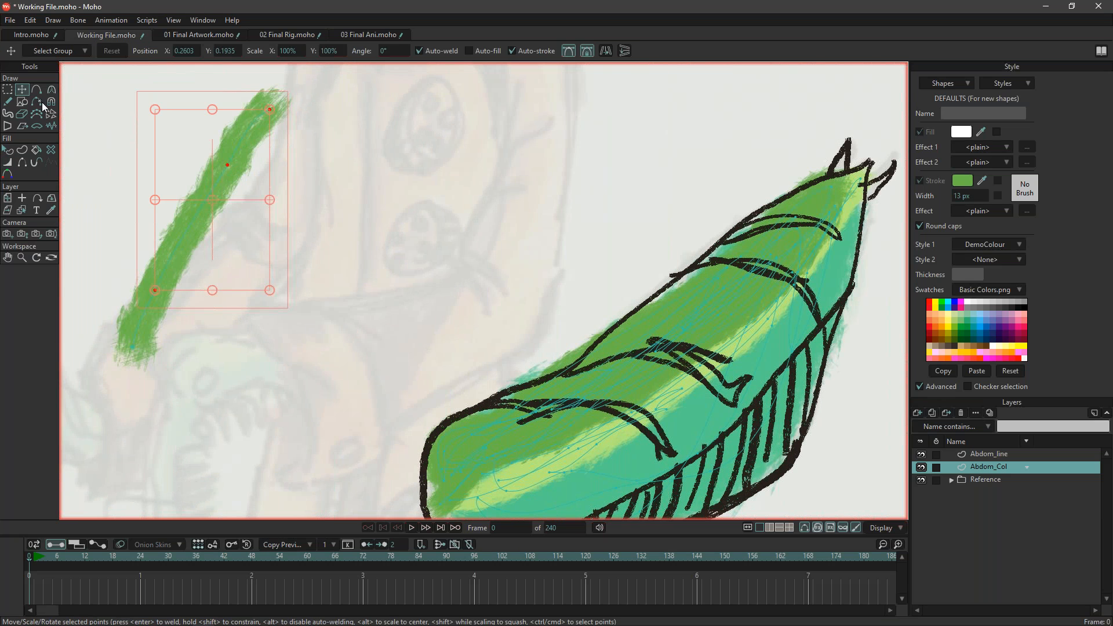
key(Delete)
click(134, 347)
key(Delete)
Group the Abdom_line and Abdom_Col layers, name the group Abdomen and collapse it.
drag(712, 365, 468, 342)
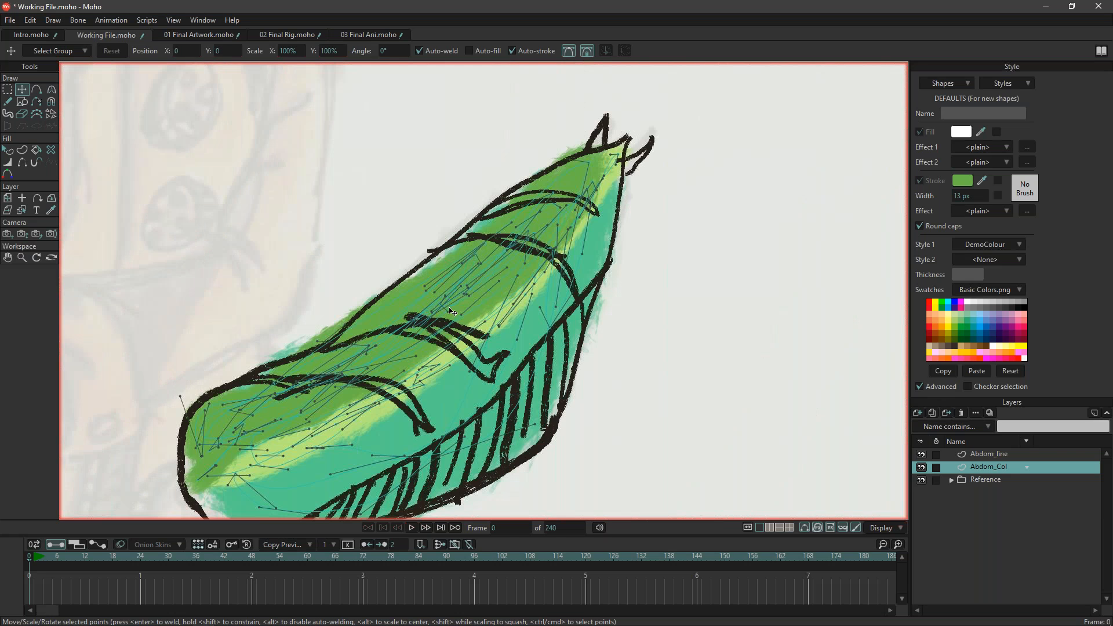
scroll(453, 347, up, 4)
scroll(449, 380, down, 6)
scroll(438, 377, down, 3)
drag(541, 390, 779, 454)
click(997, 454)
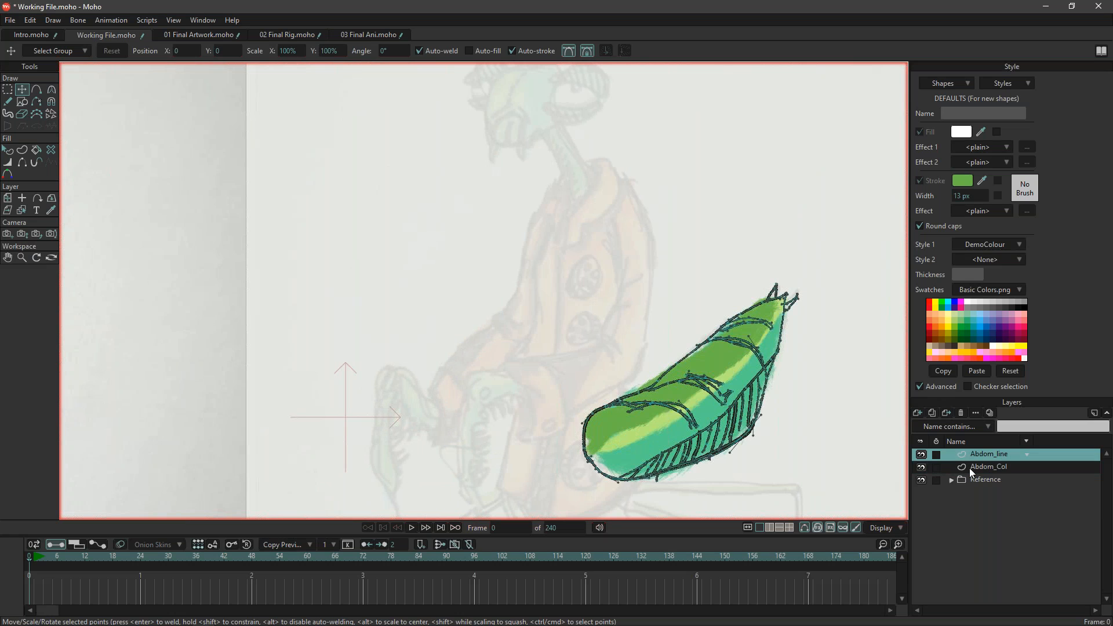
ctrl+click(991, 467)
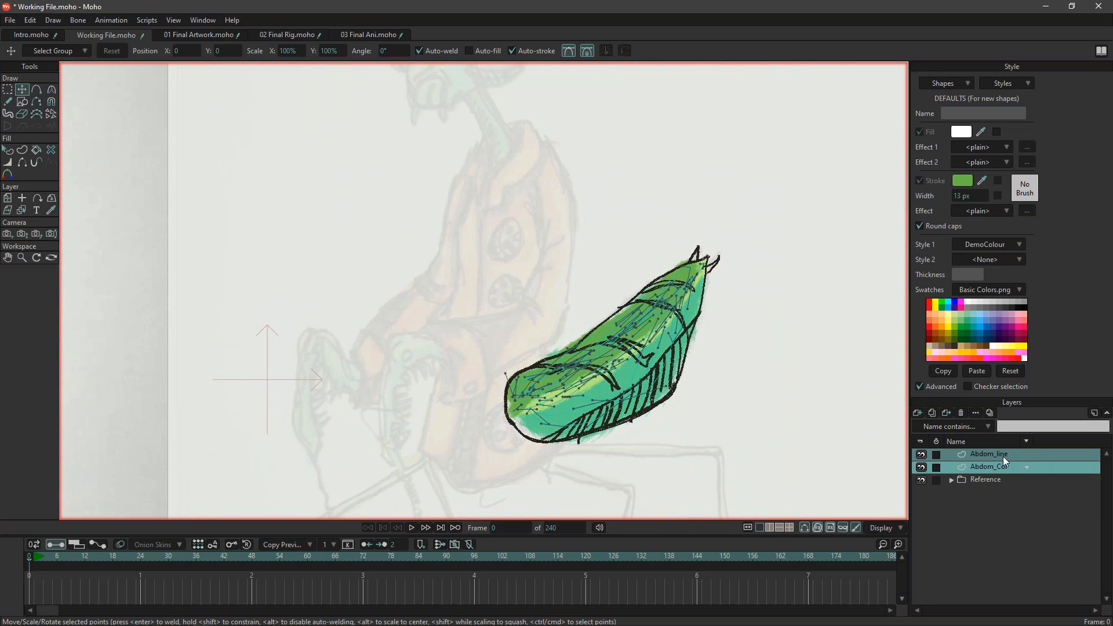
right_click(1004, 459)
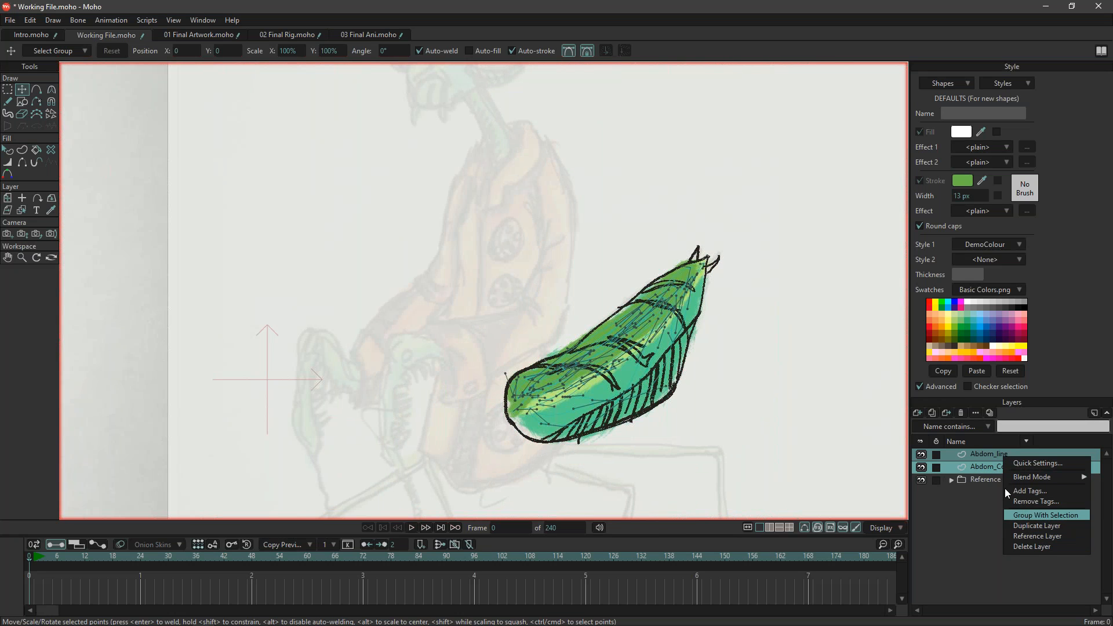
click(1041, 516)
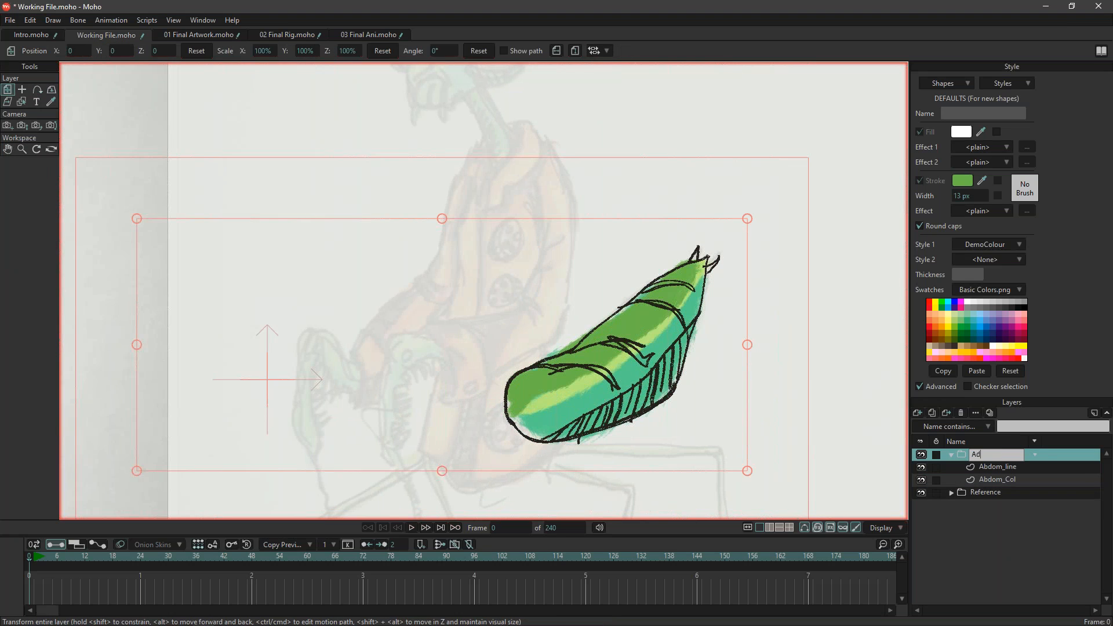
text(Abdomen)
key(Return)
click(950, 454)
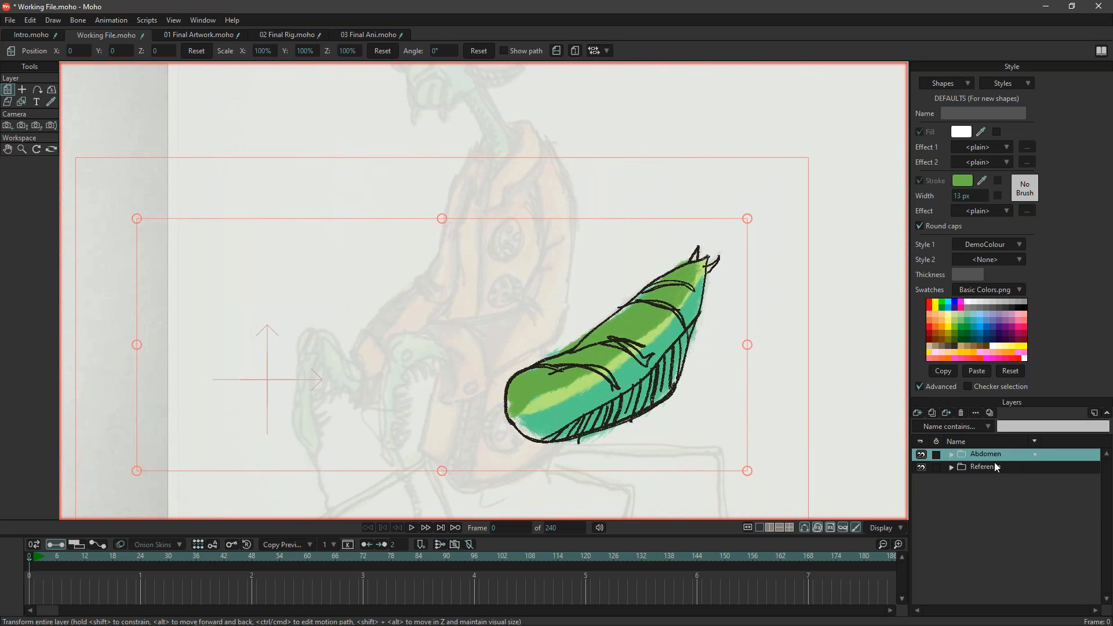
Add a vector layer named Arm above the Abdomen group and assign DemoLine as Style 1.
scroll(615, 268, up, 1)
drag(622, 271, 564, 272)
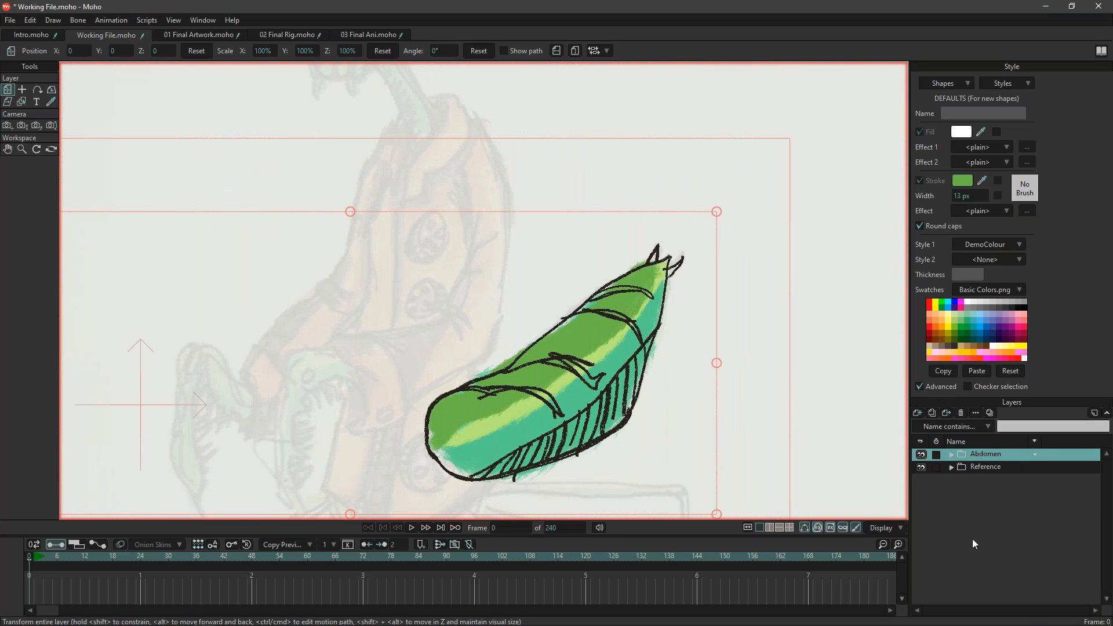
click(917, 413)
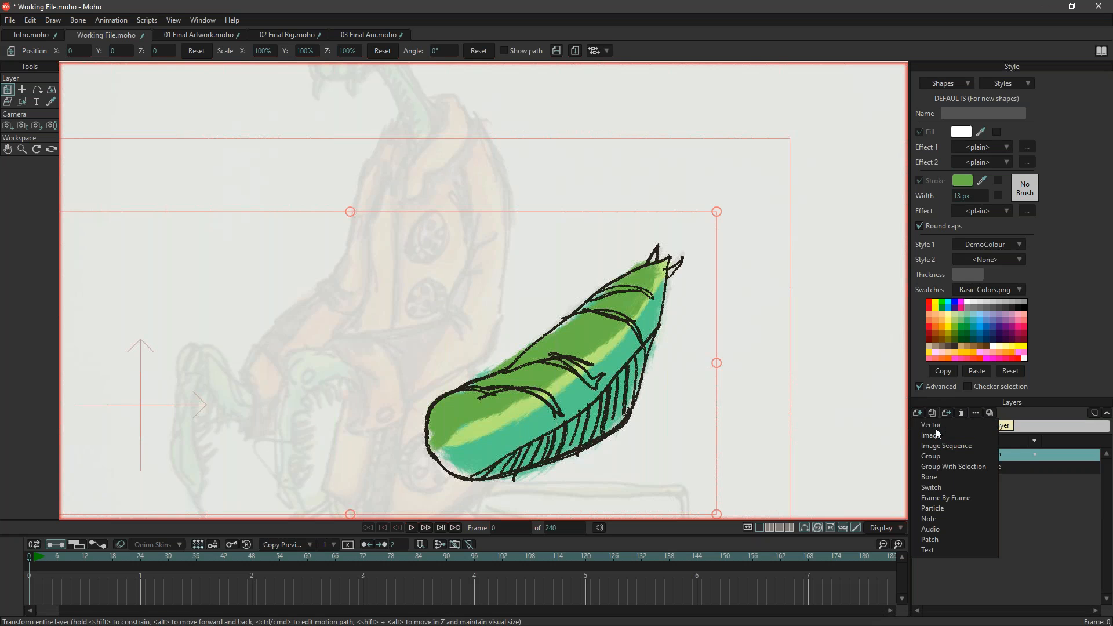
click(931, 427)
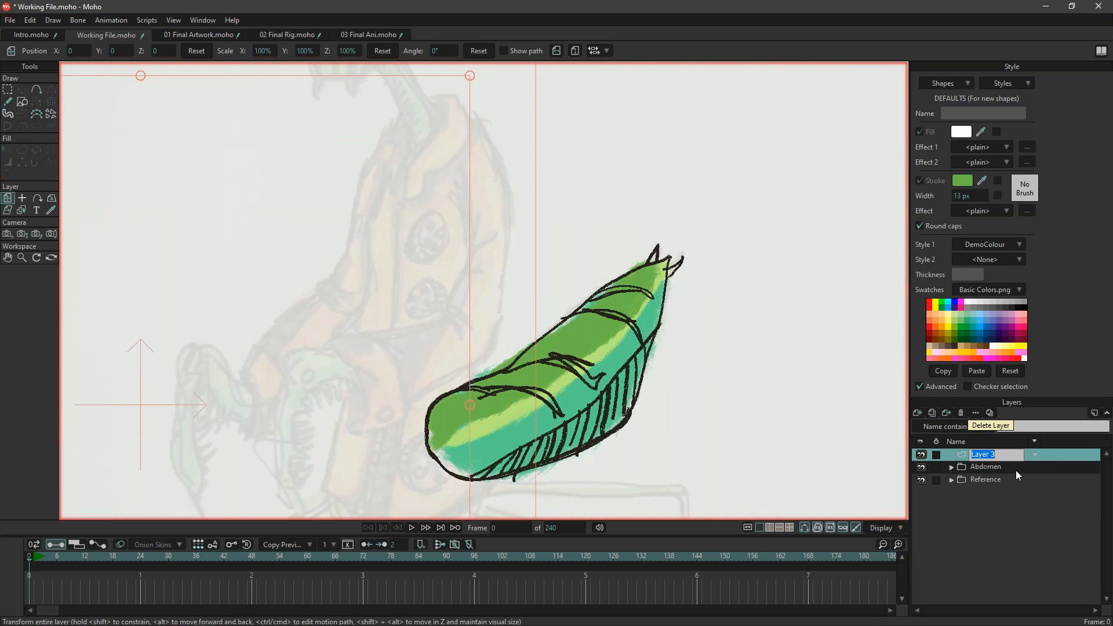
click(35, 91)
click(1002, 248)
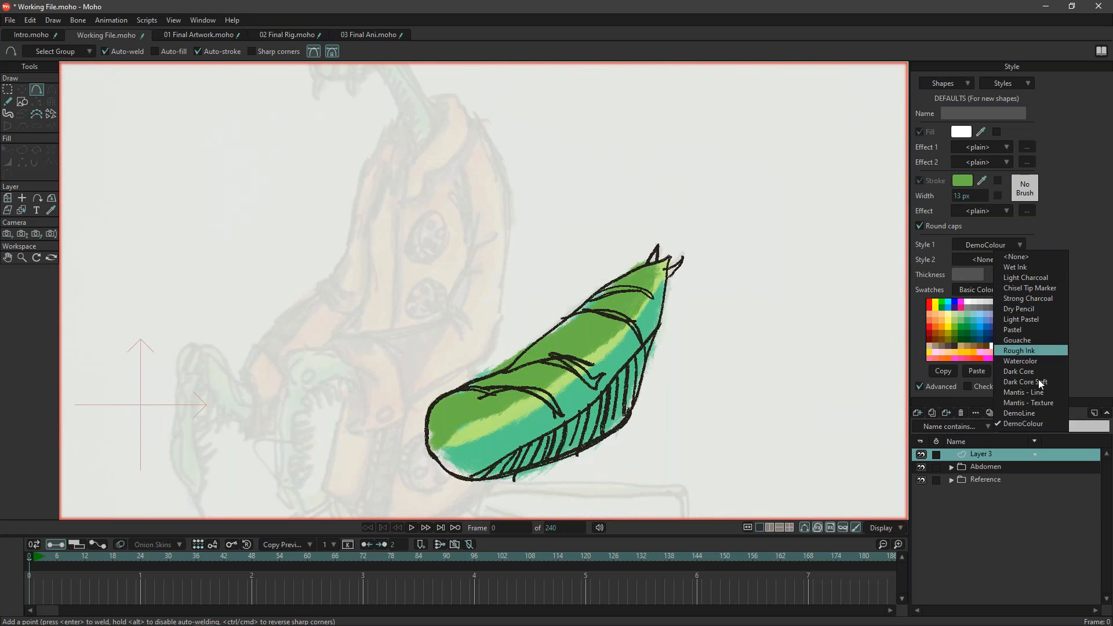
click(1040, 412)
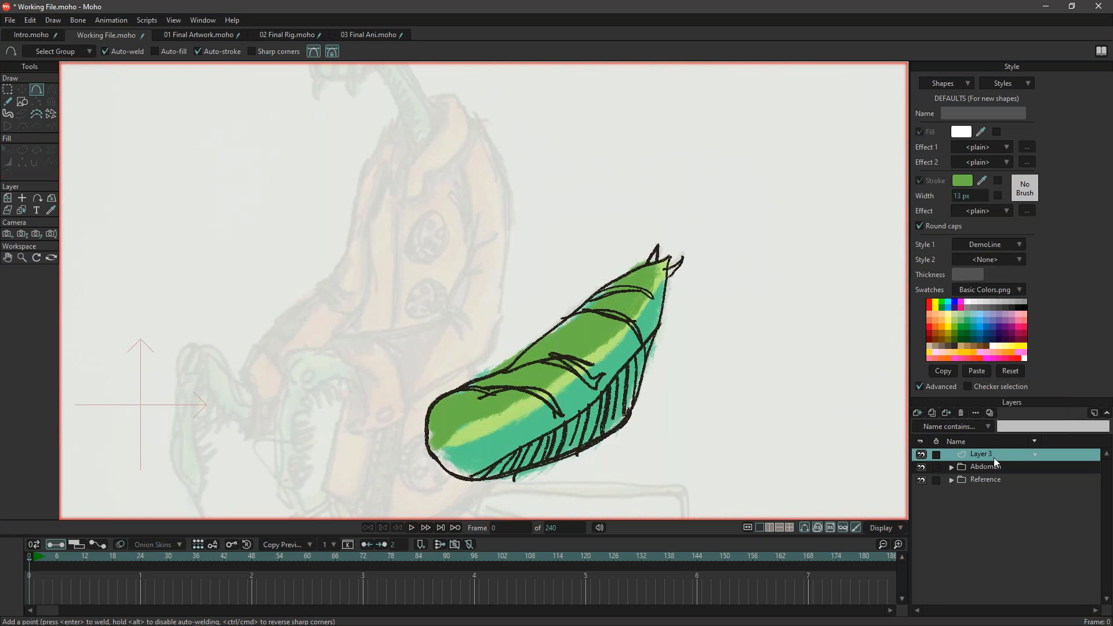
double_click(988, 455)
key(Return)
Trace the reference mantis's sleeve freehand on the Arm layer, including the fold lines, the cuff and its button.
click(8, 104)
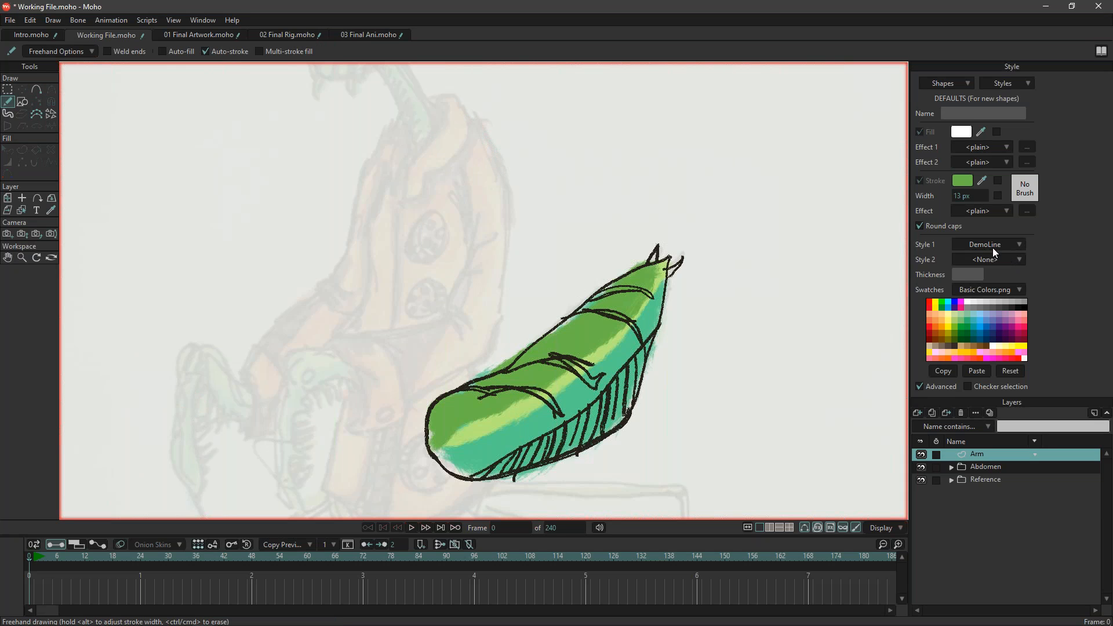
mouse_move(471, 127)
mouse_down()
mouse_move(503, 192)
mouse_move(472, 126)
mouse_move(484, 134)
mouse_move(506, 233)
mouse_move(499, 301)
mouse_move(485, 358)
mouse_move(491, 332)
mouse_move(401, 398)
mouse_up()
mouse_move(365, 330)
mouse_down()
mouse_move(434, 317)
mouse_move(407, 333)
mouse_move(443, 317)
mouse_move(459, 334)
mouse_move(445, 313)
mouse_move(463, 317)
mouse_move(452, 312)
mouse_move(462, 270)
mouse_move(437, 303)
mouse_move(492, 234)
mouse_move(469, 241)
mouse_move(483, 203)
mouse_move(468, 236)
mouse_move(463, 173)
mouse_move(465, 227)
mouse_move(453, 193)
mouse_move(464, 261)
mouse_move(429, 323)
mouse_move(368, 339)
mouse_move(399, 400)
mouse_move(347, 337)
mouse_move(322, 345)
mouse_move(349, 369)
mouse_move(359, 398)
mouse_move(351, 426)
mouse_move(388, 412)
mouse_up()
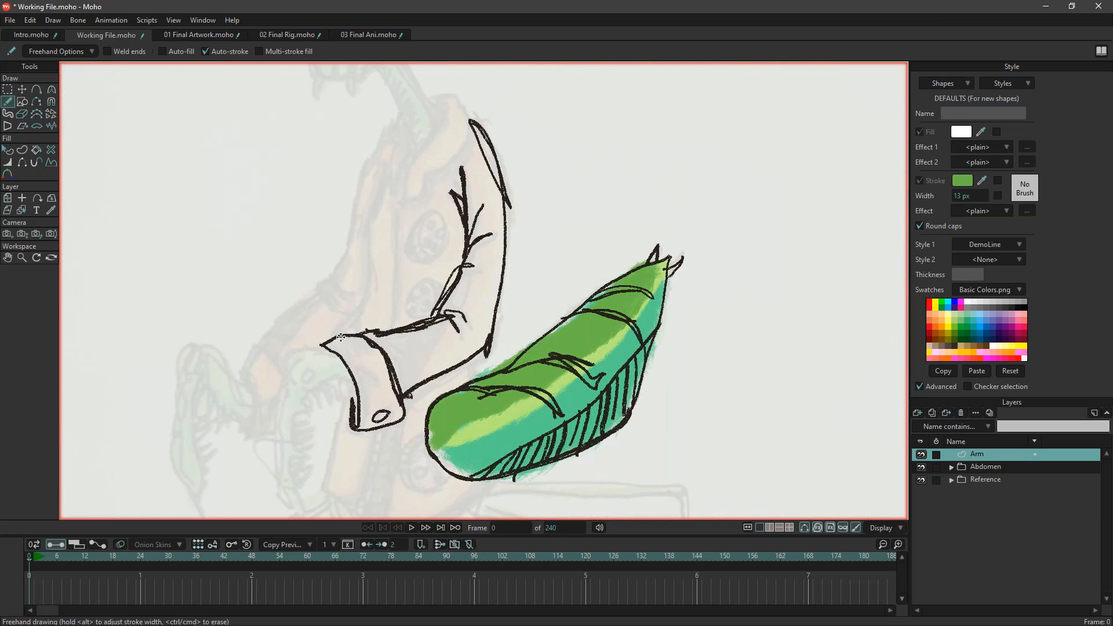
scroll(401, 287, up, 1)
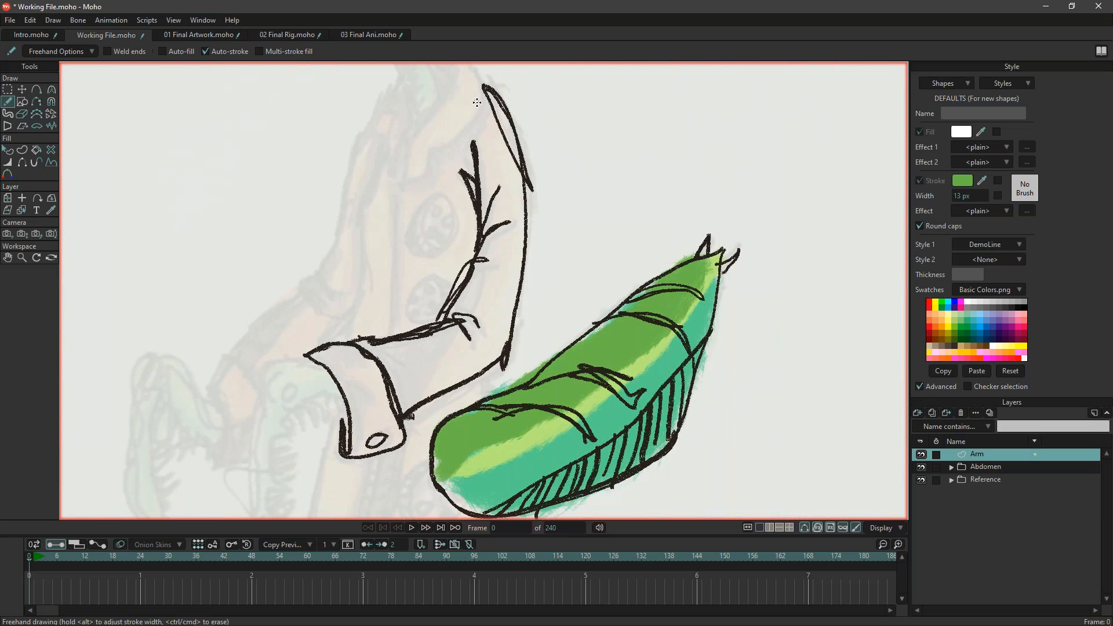
mouse_move(433, 362)
mouse_down()
mouse_move(457, 338)
mouse_move(424, 303)
mouse_up()
mouse_move(311, 307)
mouse_down()
mouse_move(316, 317)
mouse_move(287, 316)
mouse_up()
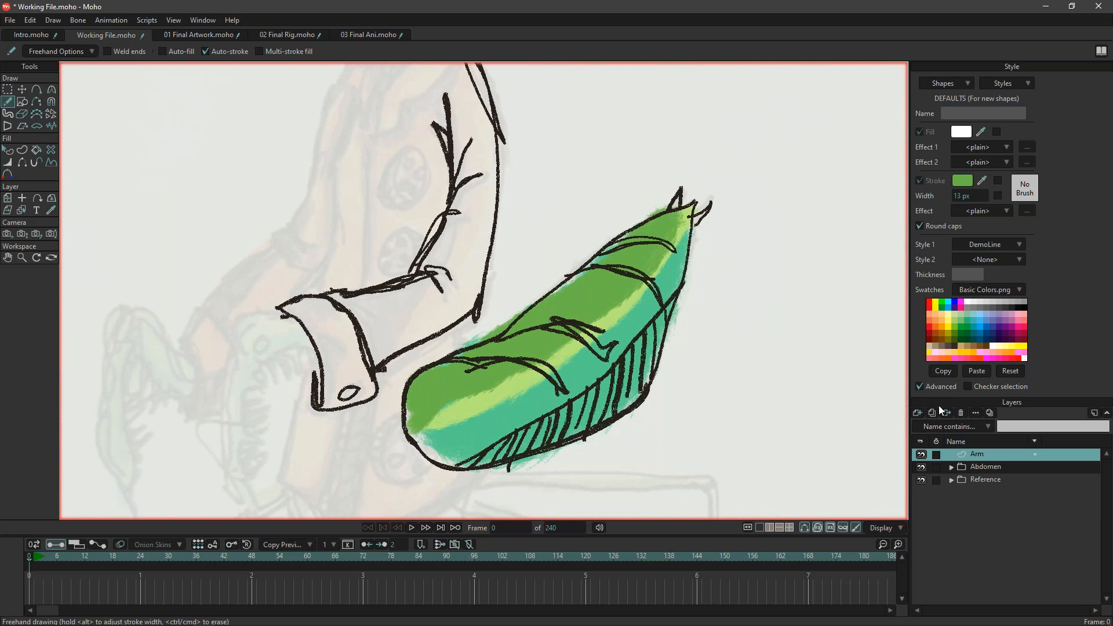
Add a vector layer named Arm_col and place it directly below the Arm layer.
click(917, 413)
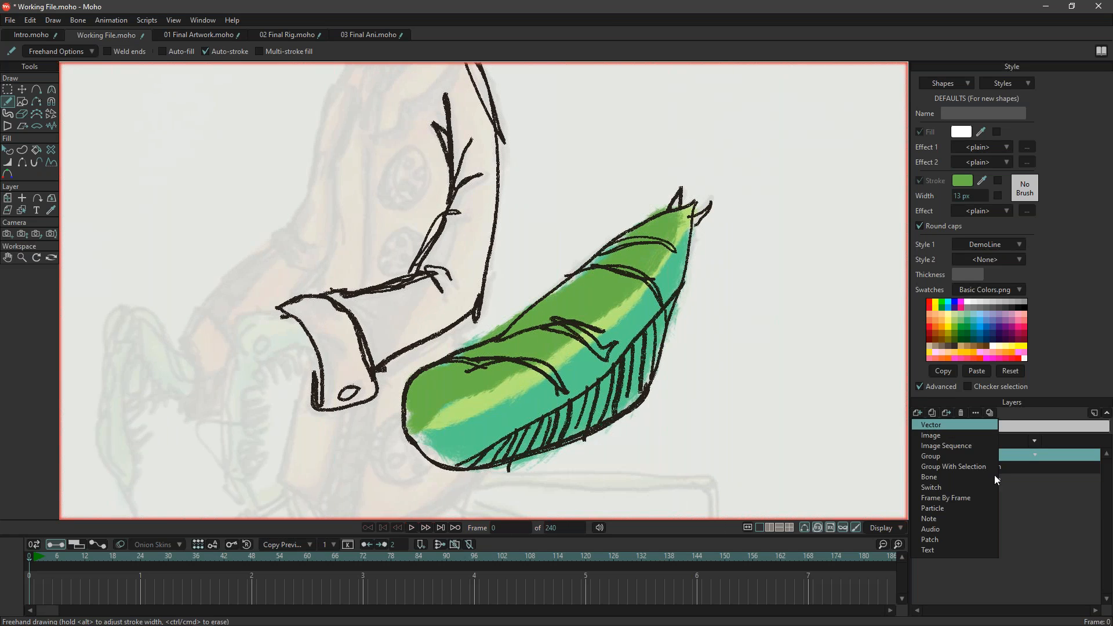
click(980, 424)
text(A)
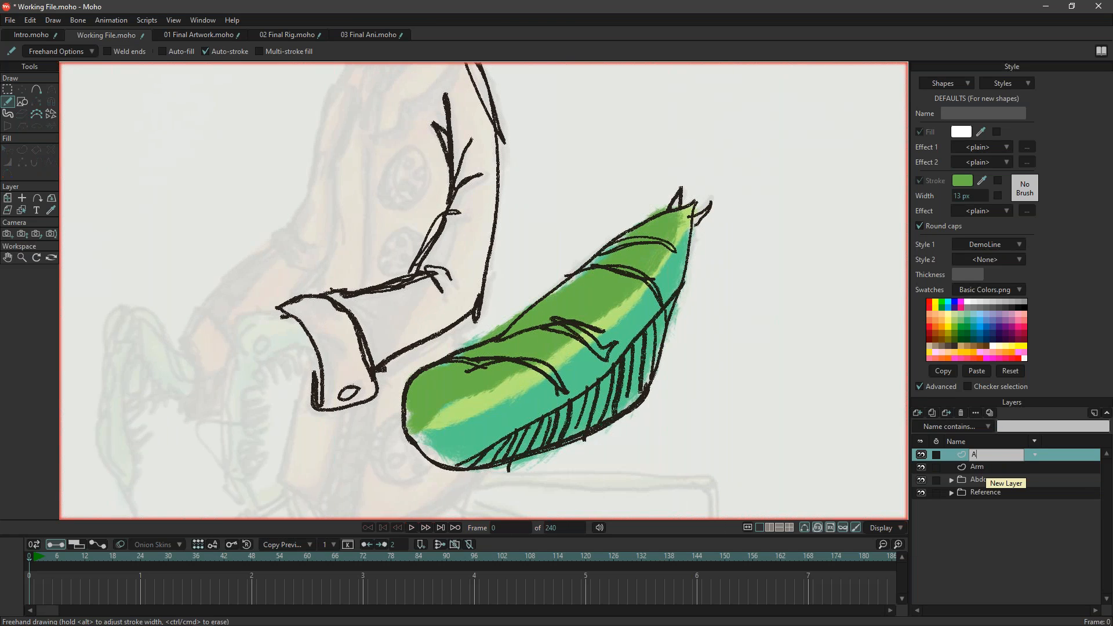
text(Sm_col)
key(Return)
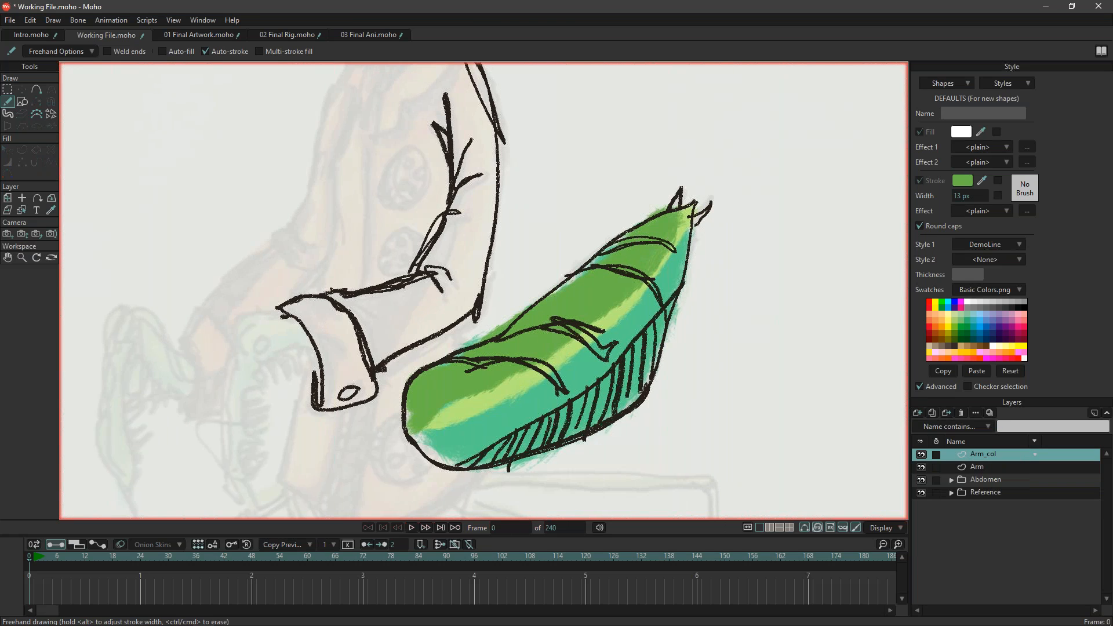
drag(975, 453, 986, 468)
Rename the Arm layer as Arm_line.
click(975, 451)
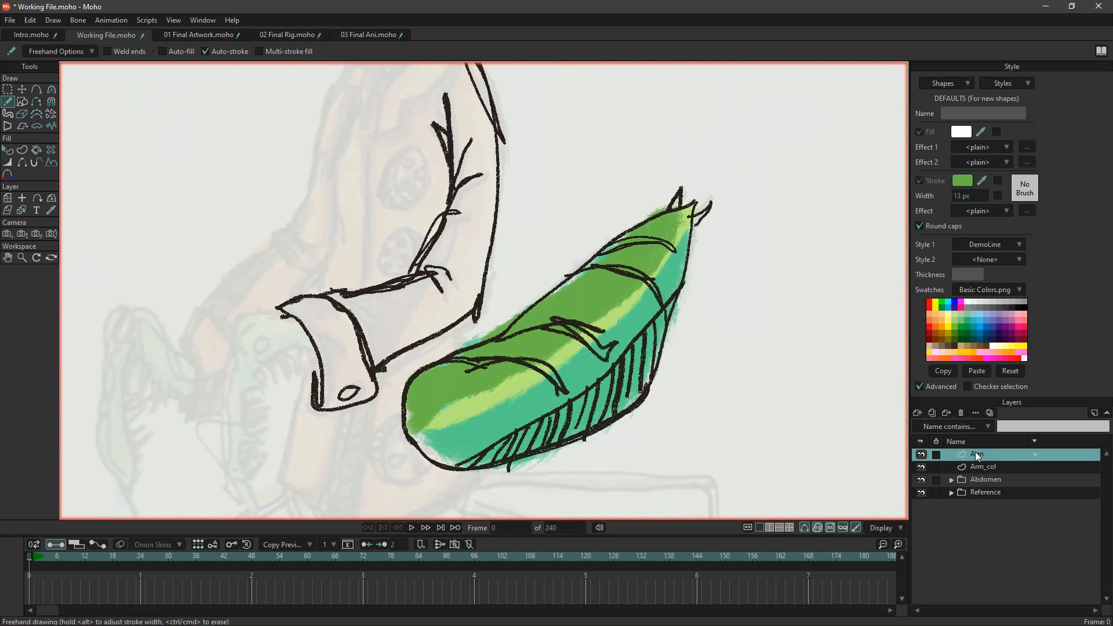
double_click(996, 456)
text(_line)
key(Return)
Assign DemoColour as Style 1 and sample the reference jacket's light orange as the stroke colour.
click(1003, 243)
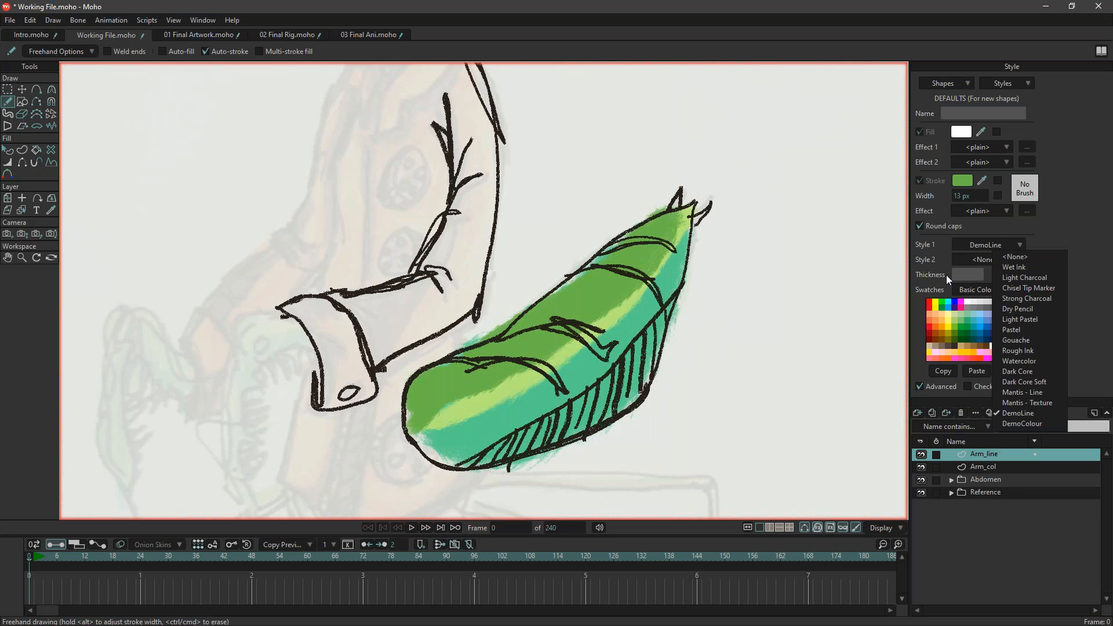
click(1031, 422)
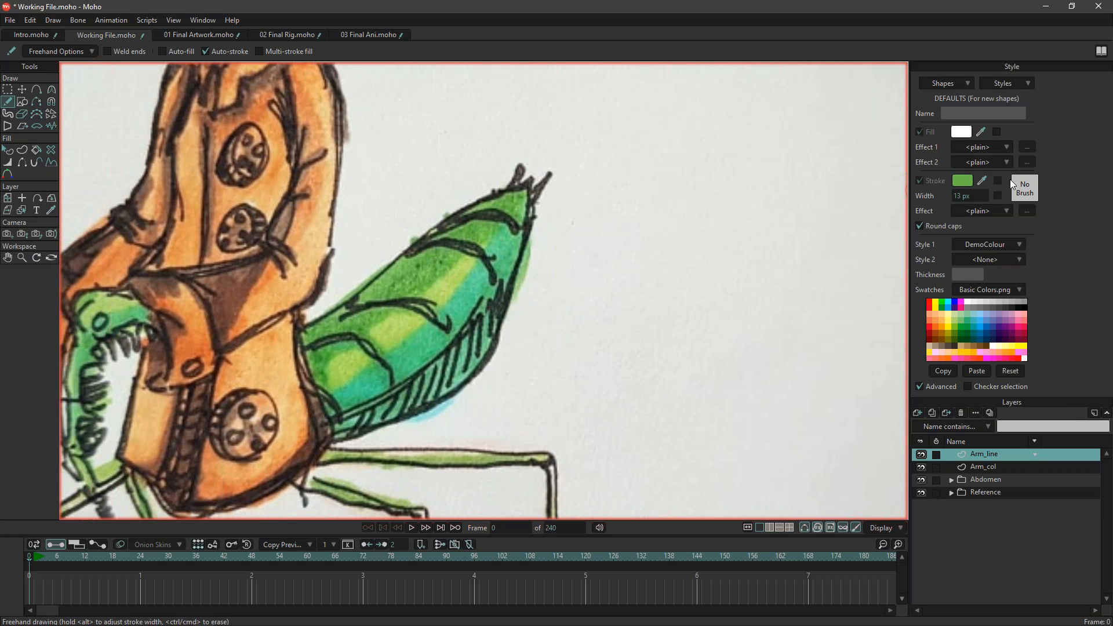
click(980, 182)
click(281, 291)
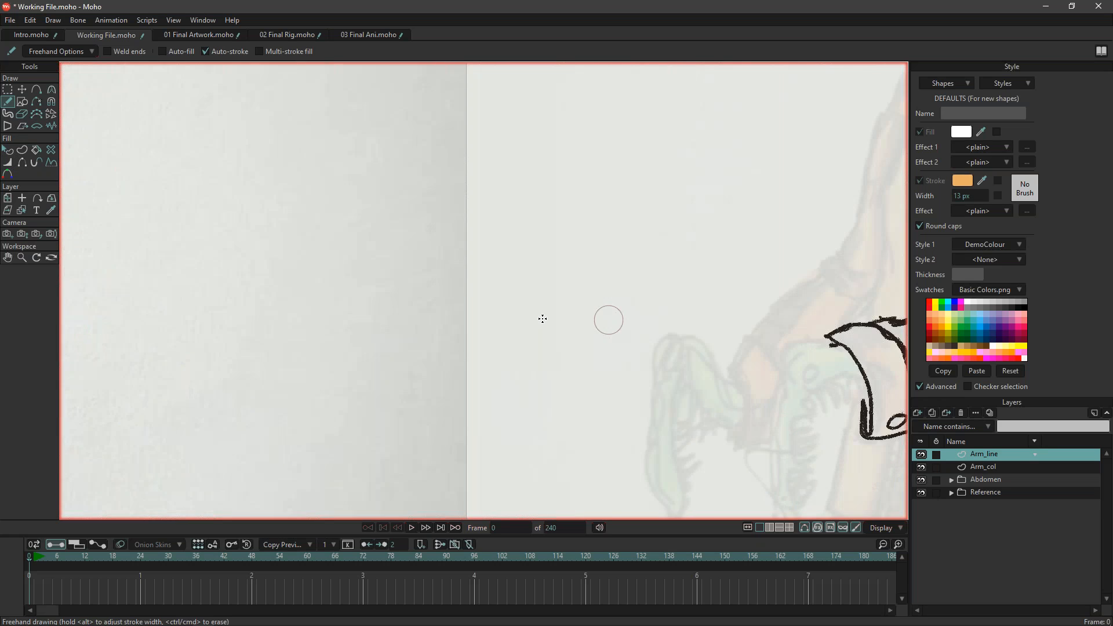
Paint the whole sleeve and its cuff freehand in light orange on the Arm_col layer.
drag(542, 319, 120, 302)
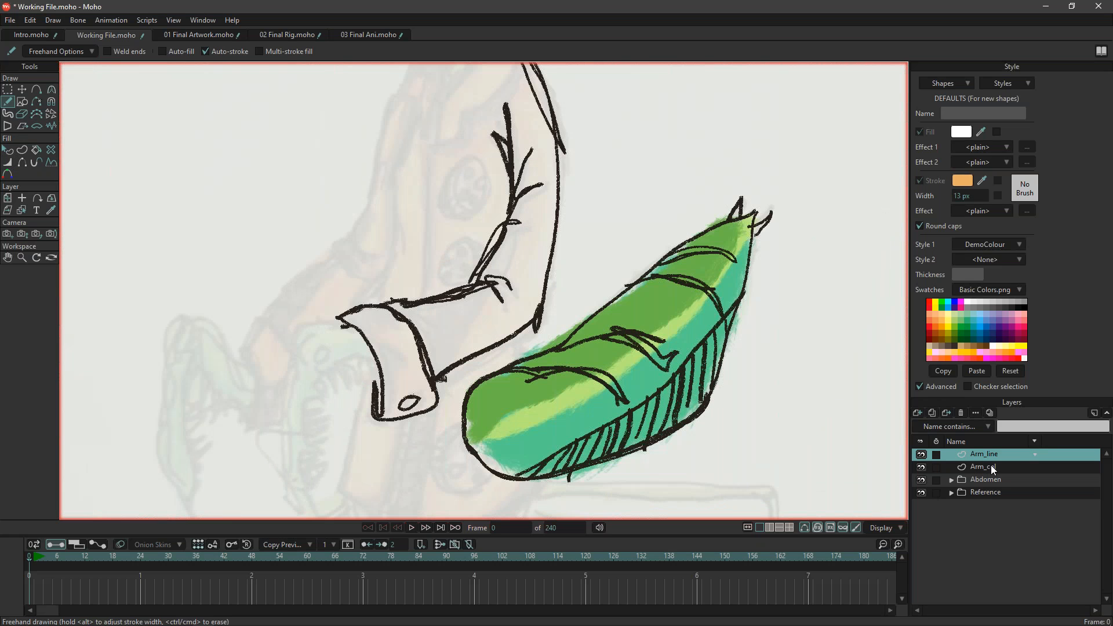
click(990, 466)
mouse_move(398, 329)
mouse_down()
mouse_move(451, 322)
mouse_move(356, 322)
mouse_move(500, 287)
mouse_move(530, 196)
mouse_move(514, 110)
mouse_move(527, 80)
mouse_move(542, 91)
mouse_move(546, 216)
mouse_move(530, 290)
mouse_move(506, 329)
mouse_move(403, 387)
mouse_move(396, 403)
mouse_move(421, 404)
mouse_move(385, 355)
mouse_move(398, 379)
mouse_move(450, 331)
mouse_move(421, 354)
mouse_move(498, 304)
mouse_move(510, 314)
mouse_move(462, 340)
mouse_move(502, 229)
mouse_move(482, 328)
mouse_move(542, 144)
mouse_move(531, 123)
mouse_move(508, 313)
mouse_move(535, 300)
mouse_up()
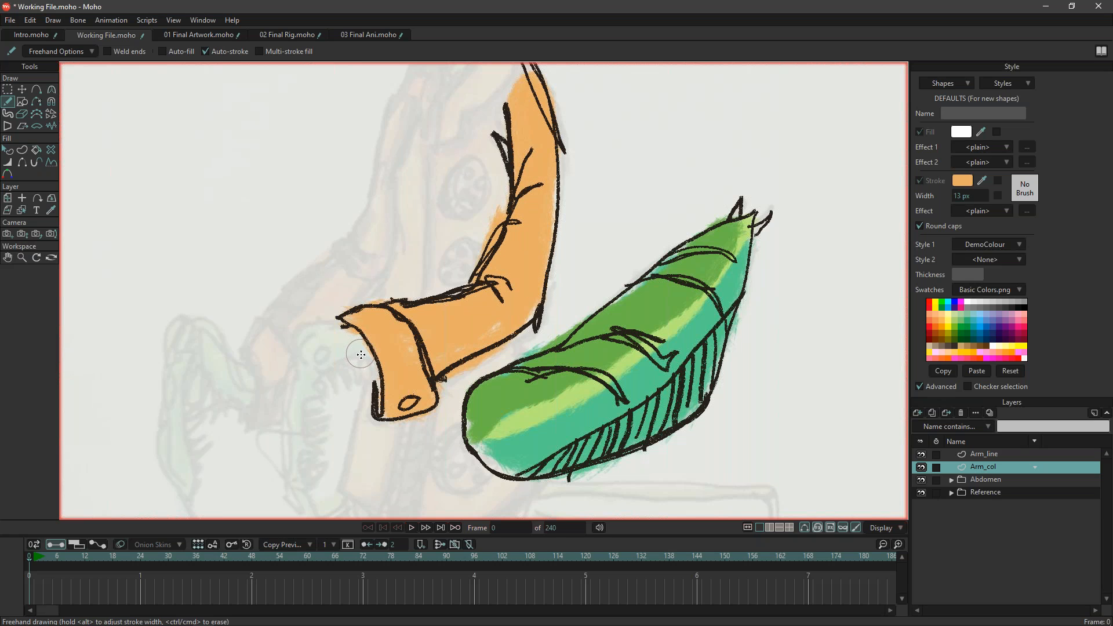
Sample a darker orange from the reference jacket as the stroke colour and shade along the sleeve's inner edge and cuff.
scroll(361, 353, down, 3)
drag(265, 343, 763, 298)
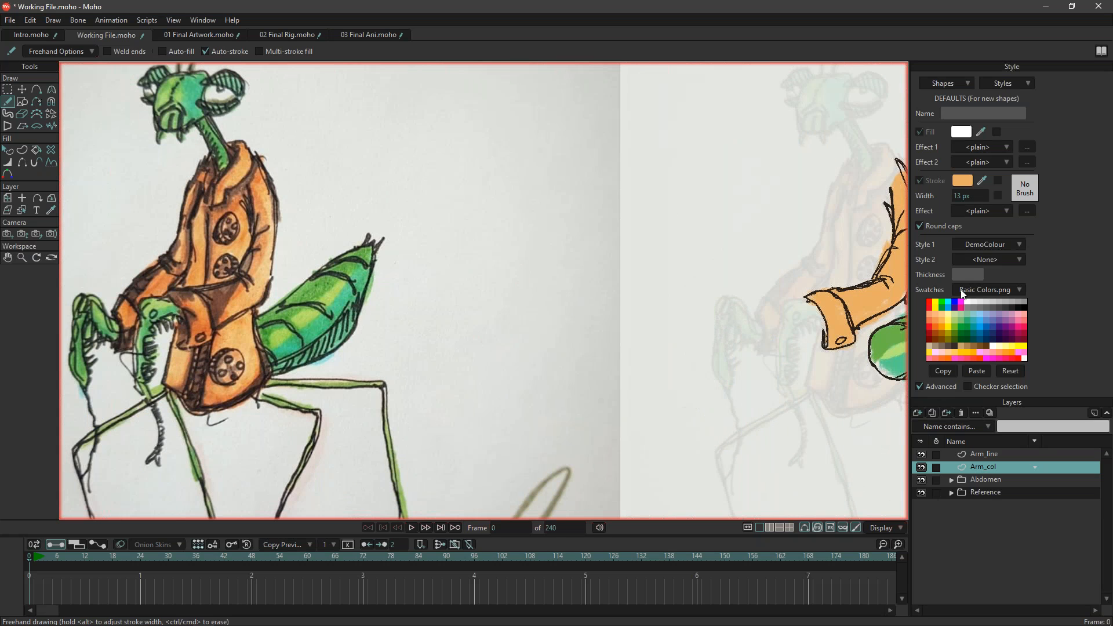
click(963, 182)
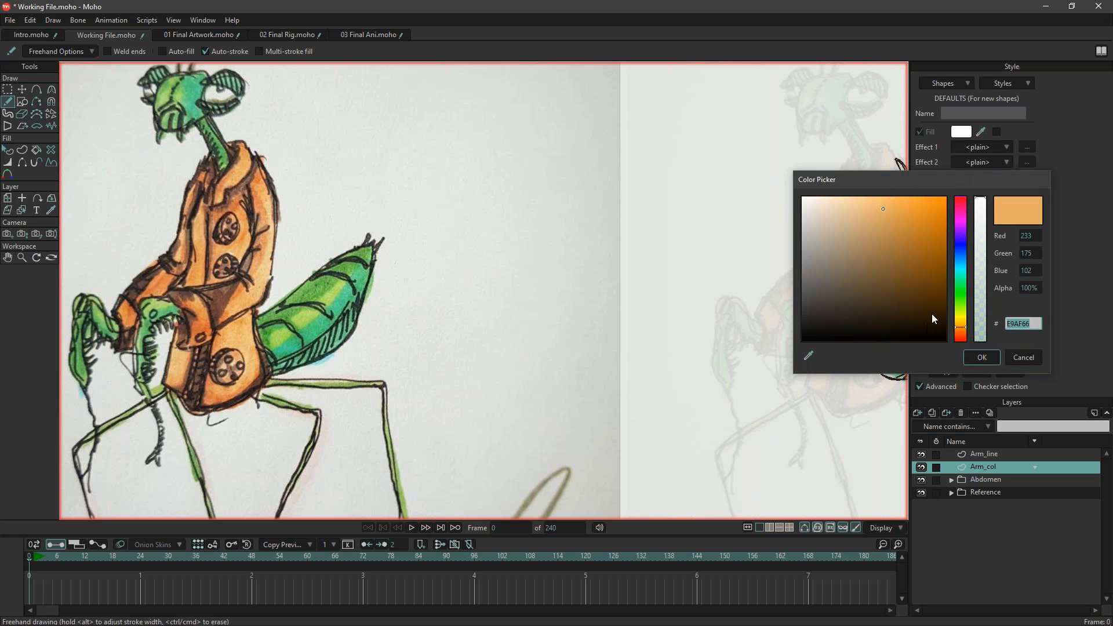
click(808, 355)
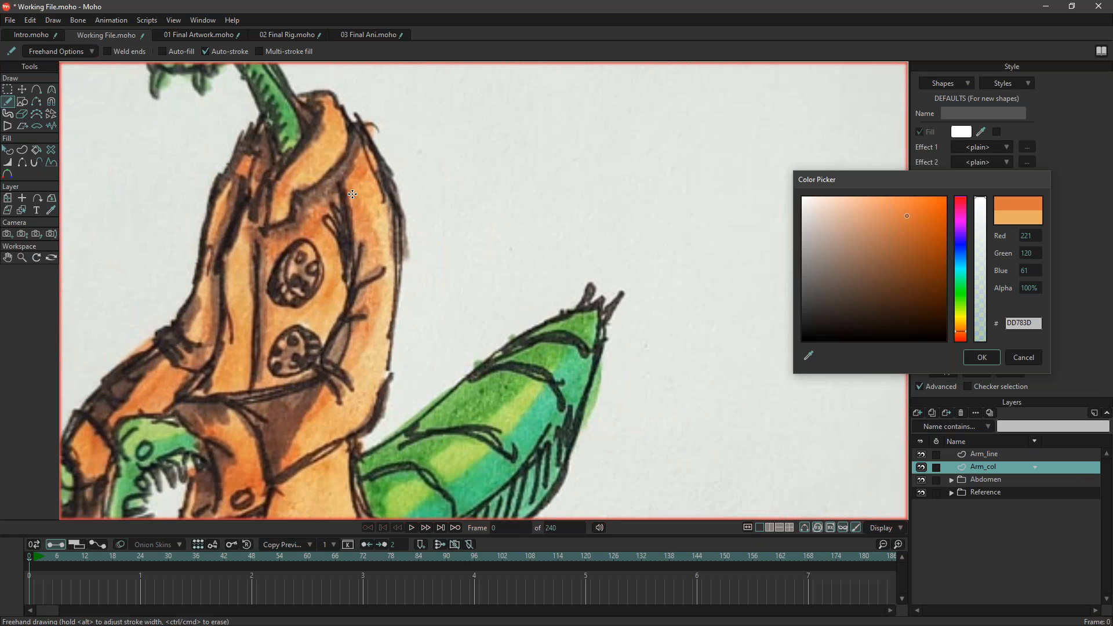
click(979, 359)
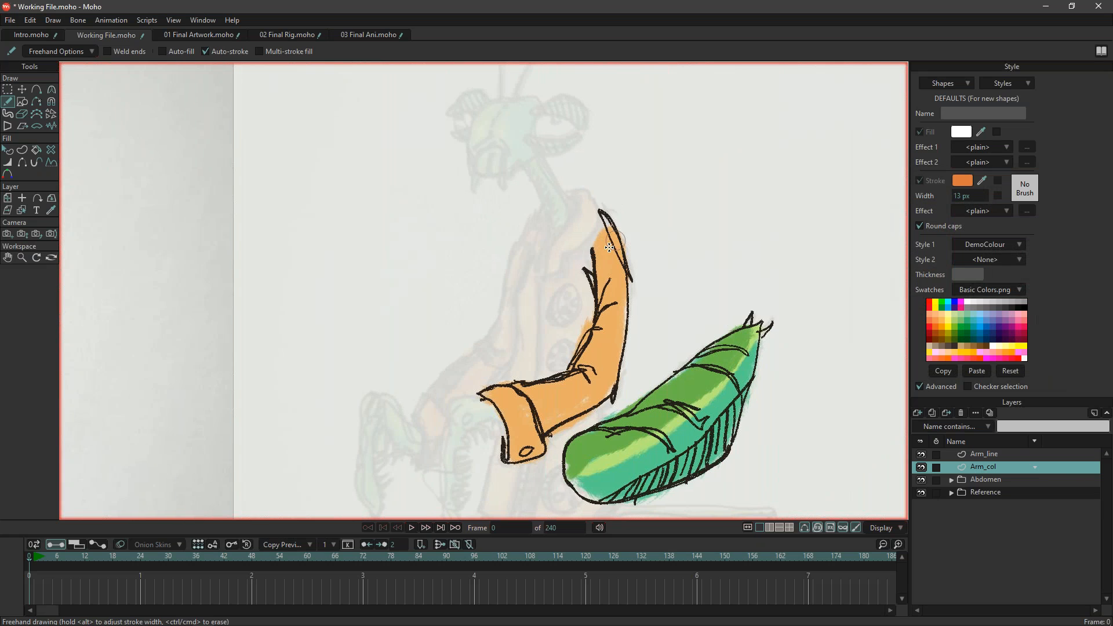
mouse_move(609, 247)
mouse_down()
mouse_move(601, 301)
mouse_move(615, 304)
mouse_move(610, 295)
mouse_move(572, 373)
mouse_move(588, 375)
mouse_move(503, 398)
mouse_move(516, 429)
mouse_move(513, 410)
mouse_move(534, 411)
mouse_move(595, 375)
mouse_up()
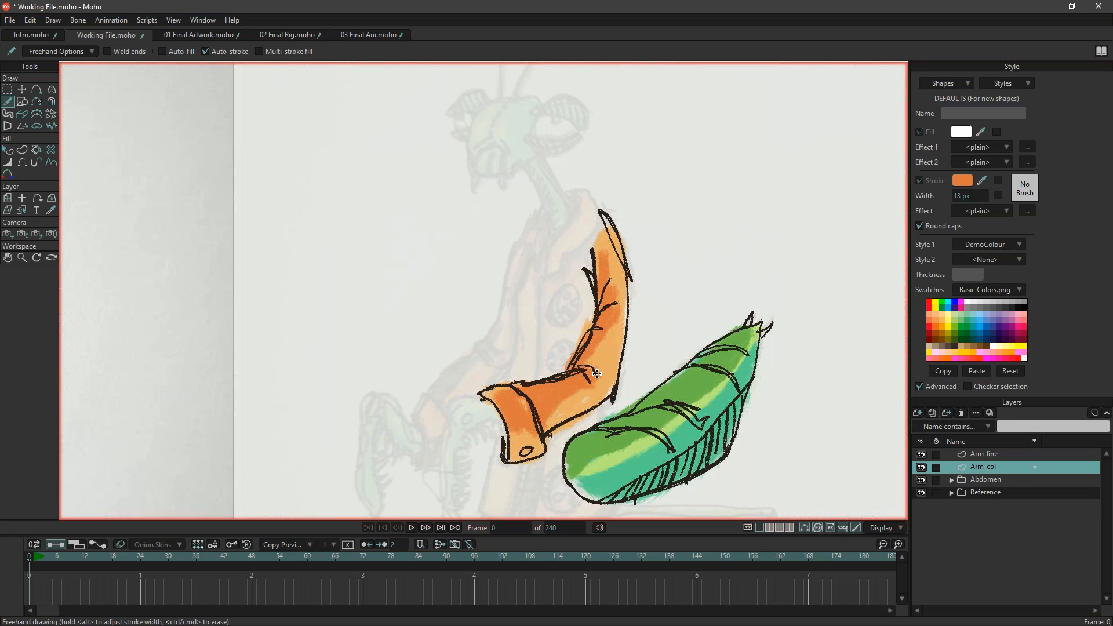
Sample the dark brown shadow colour from the reference and paint the deepest shadows along the sleeve folds and the cuff.
mouse_move(410, 458)
mouse_down()
mouse_move(1008, 215)
mouse_move(314, 260)
mouse_move(297, 244)
mouse_up()
drag(644, 318, 278, 352)
drag(536, 371, 272, 368)
mouse_move(447, 281)
mouse_down()
mouse_move(541, 265)
mouse_move(502, 287)
mouse_move(550, 256)
mouse_move(557, 248)
mouse_move(539, 259)
mouse_move(573, 190)
mouse_move(570, 143)
mouse_up()
drag(466, 287, 478, 316)
drag(481, 350, 496, 349)
drag(490, 336, 505, 336)
mouse_move(679, 272)
mouse_down()
mouse_move(663, 309)
mouse_move(668, 365)
mouse_up()
mouse_move(739, 421)
mouse_down()
mouse_move(665, 398)
mouse_move(631, 401)
mouse_up()
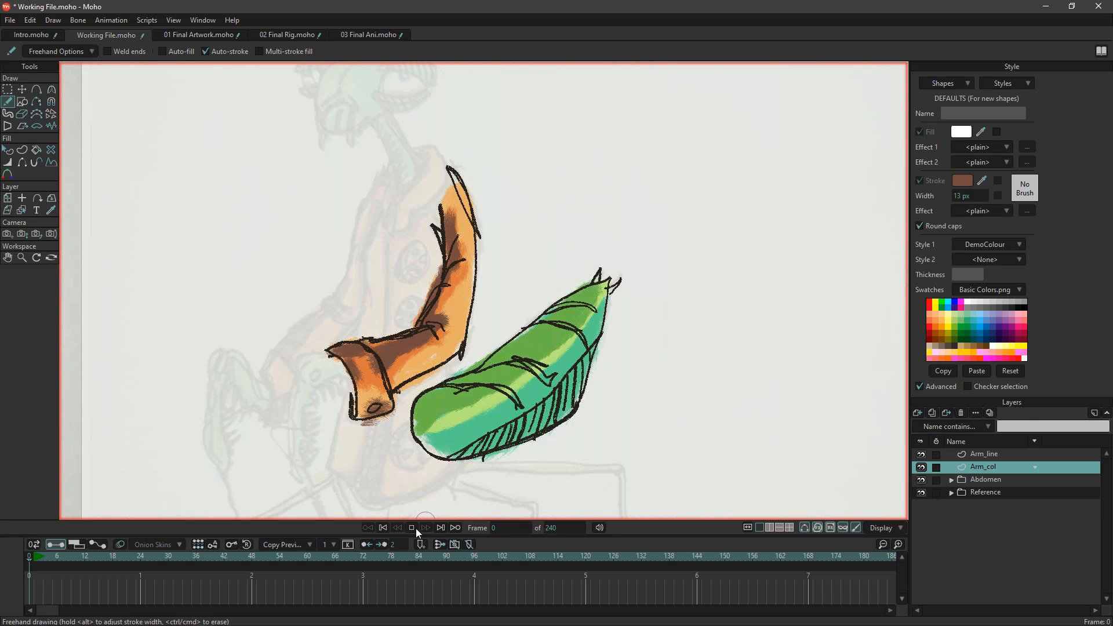
Play back the timeline to check the boiling brush strokes on the arm and abdomen.
click(413, 528)
click(415, 528)
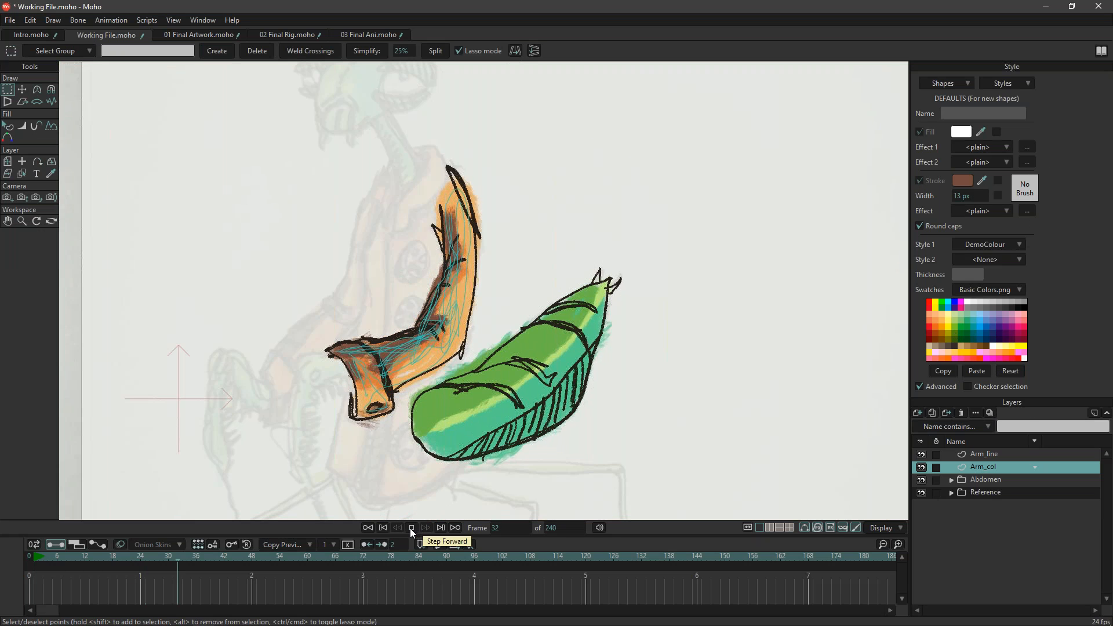
click(412, 527)
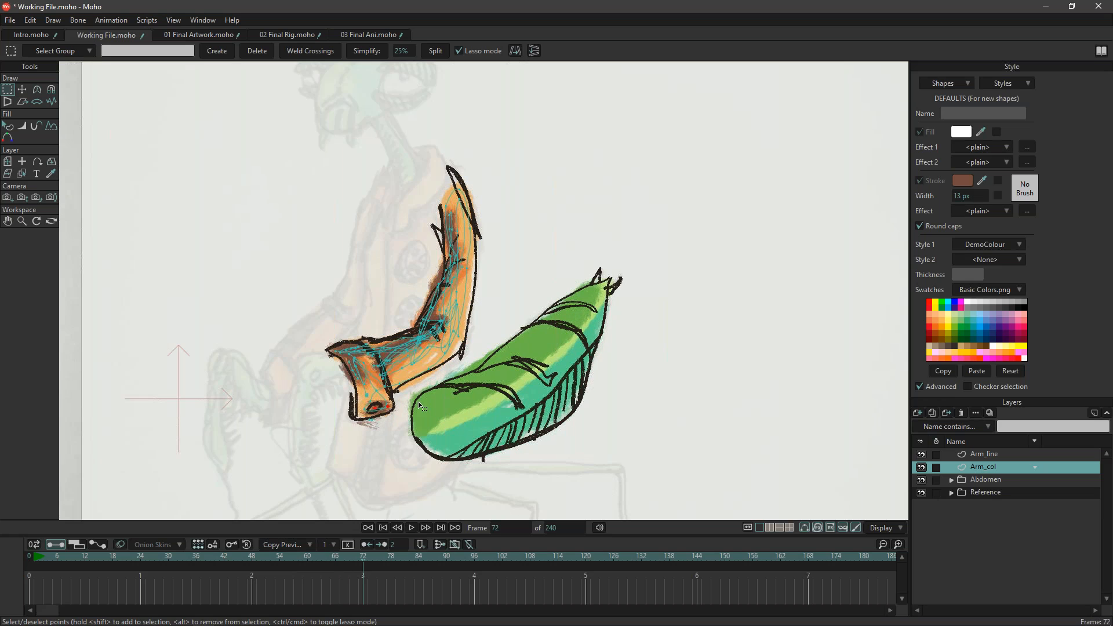
Reset the default Style 1 to <None> and open the DemoLine style for editing.
click(997, 243)
click(1021, 257)
click(1014, 84)
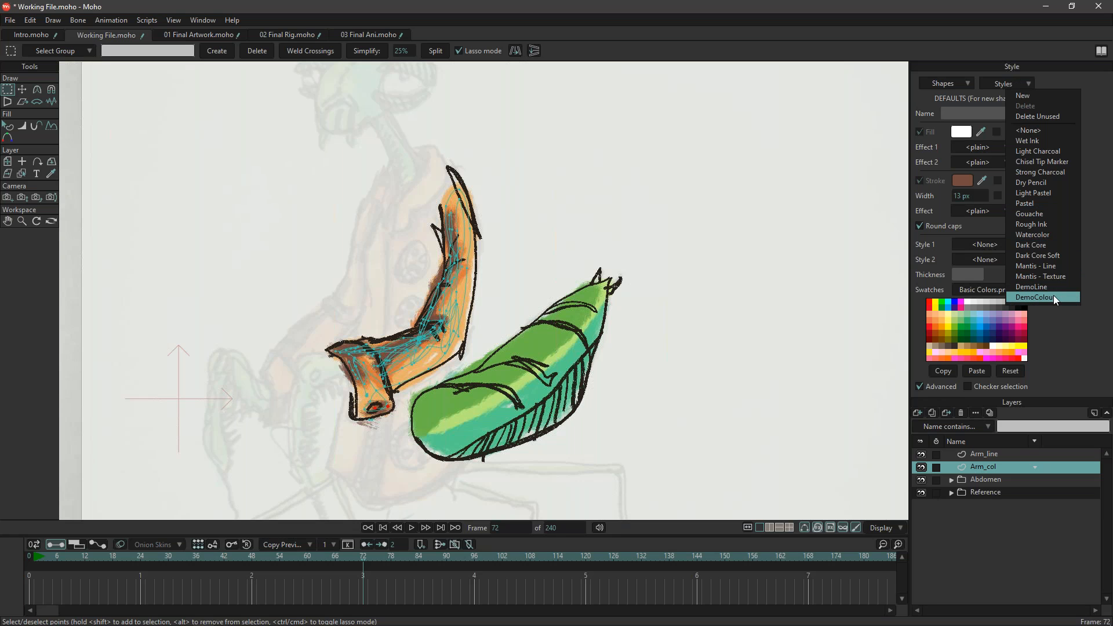
click(1038, 288)
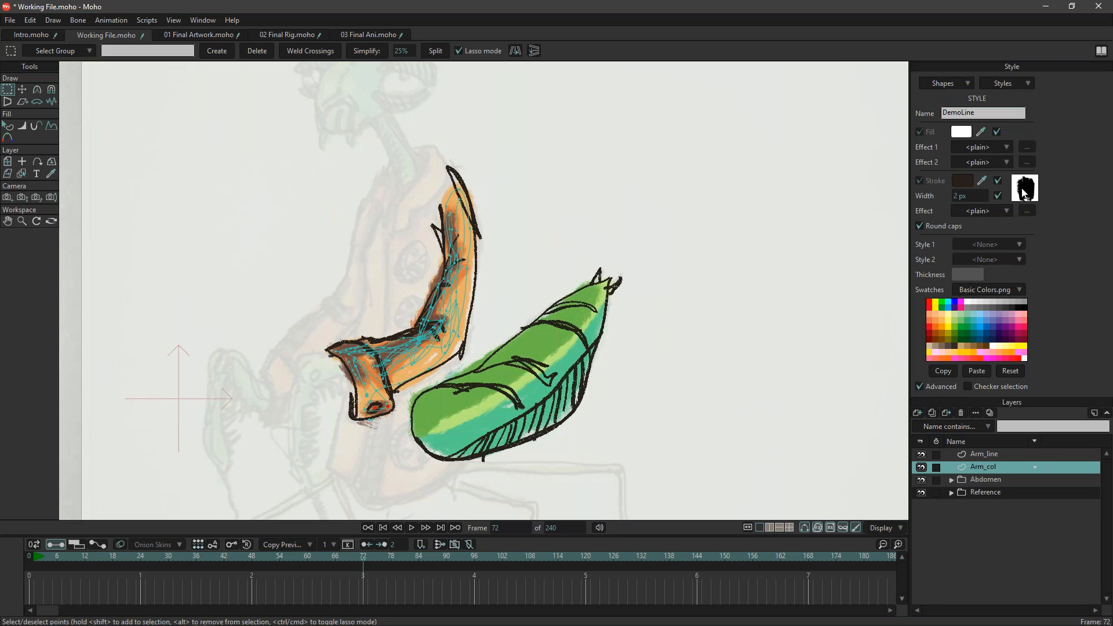
Turn off Line boil in the DemoLine brush settings, play the animation to compare, and rewind to frame 0.
click(1023, 191)
scroll(444, 357, up, 2)
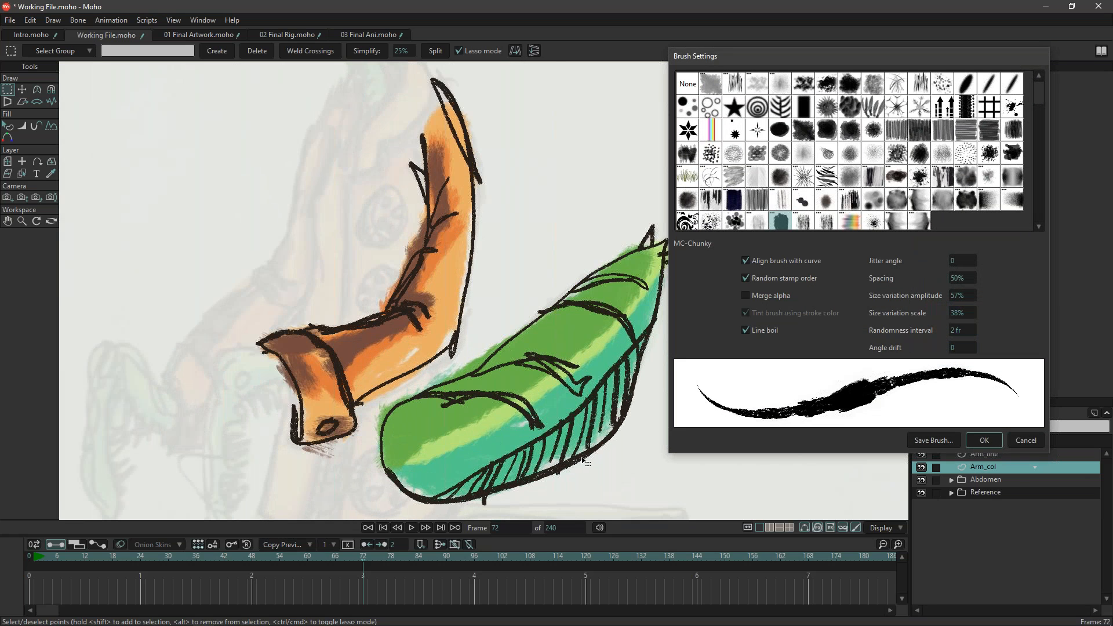
click(746, 329)
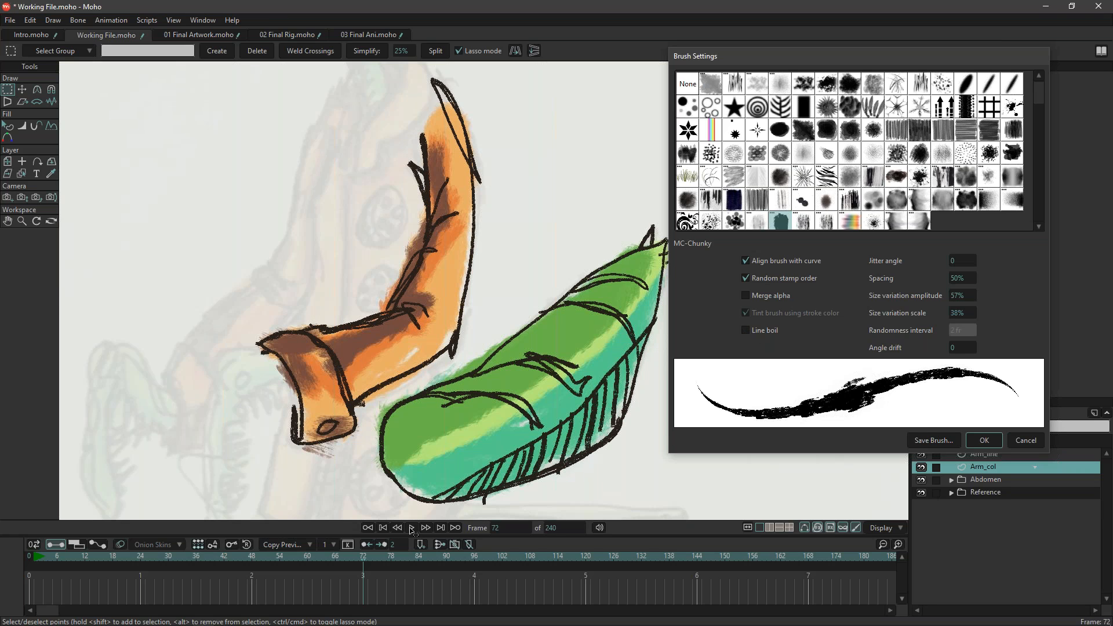
click(979, 442)
click(413, 528)
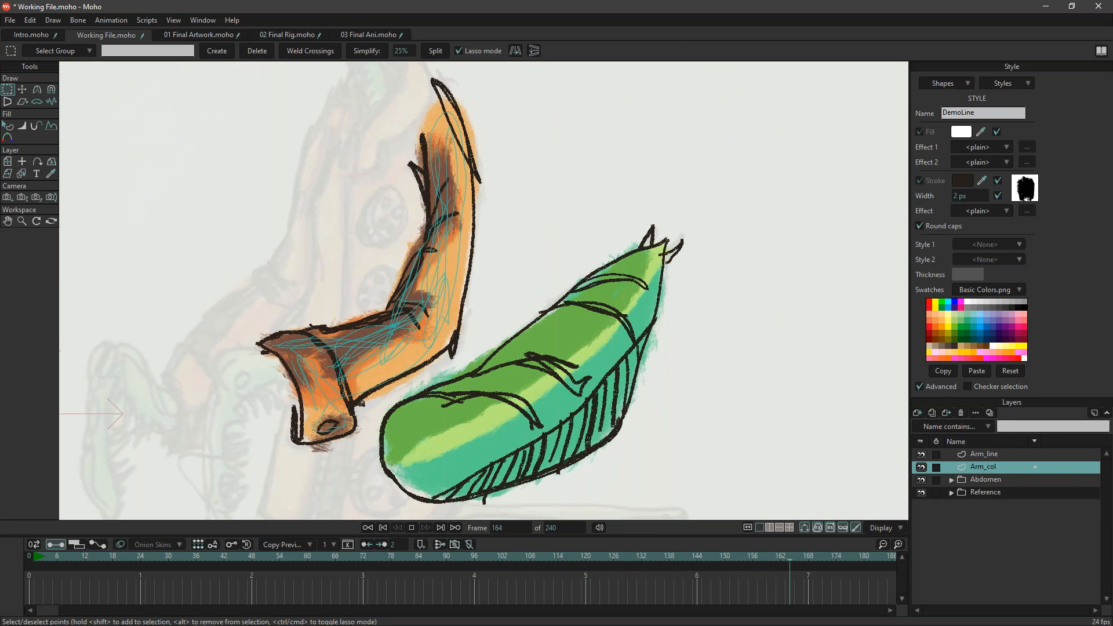
click(412, 526)
click(383, 528)
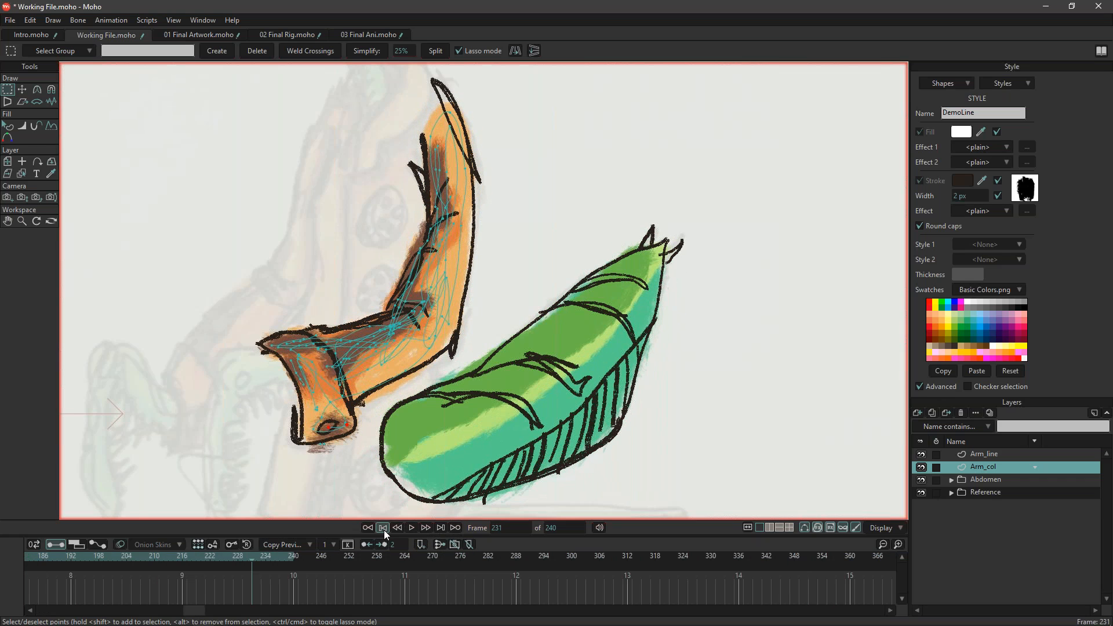
Turn Line boil back on in the DemoLine brush settings and play the animation to check it.
click(1030, 195)
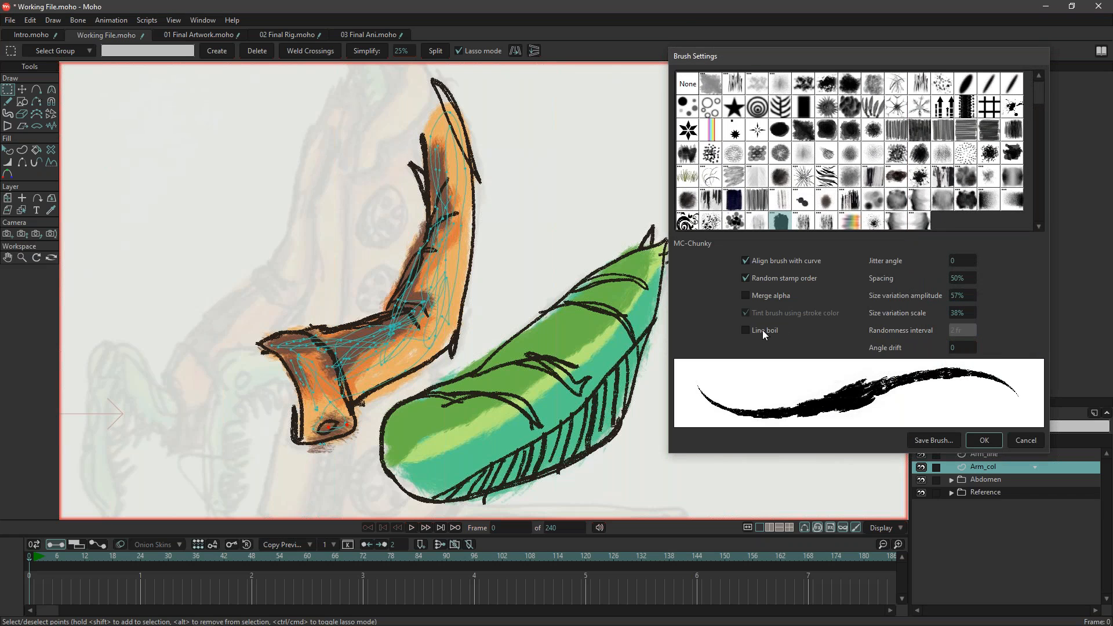
click(984, 440)
click(410, 528)
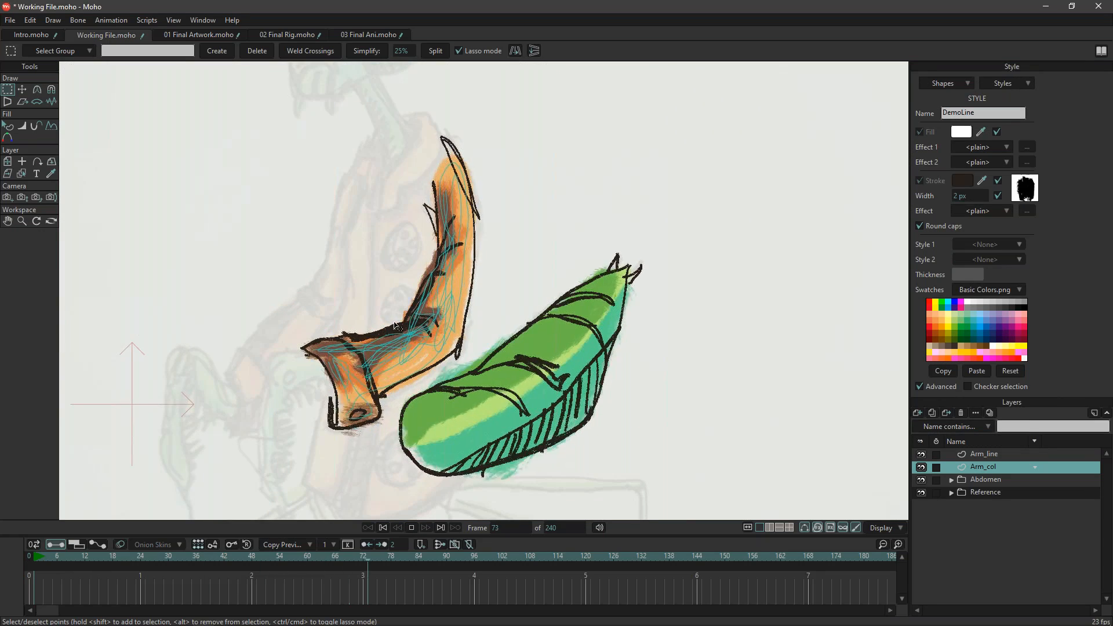
click(411, 527)
Try black as the DemoLine stroke colour and settle on the dark brown 2D231C.
click(963, 182)
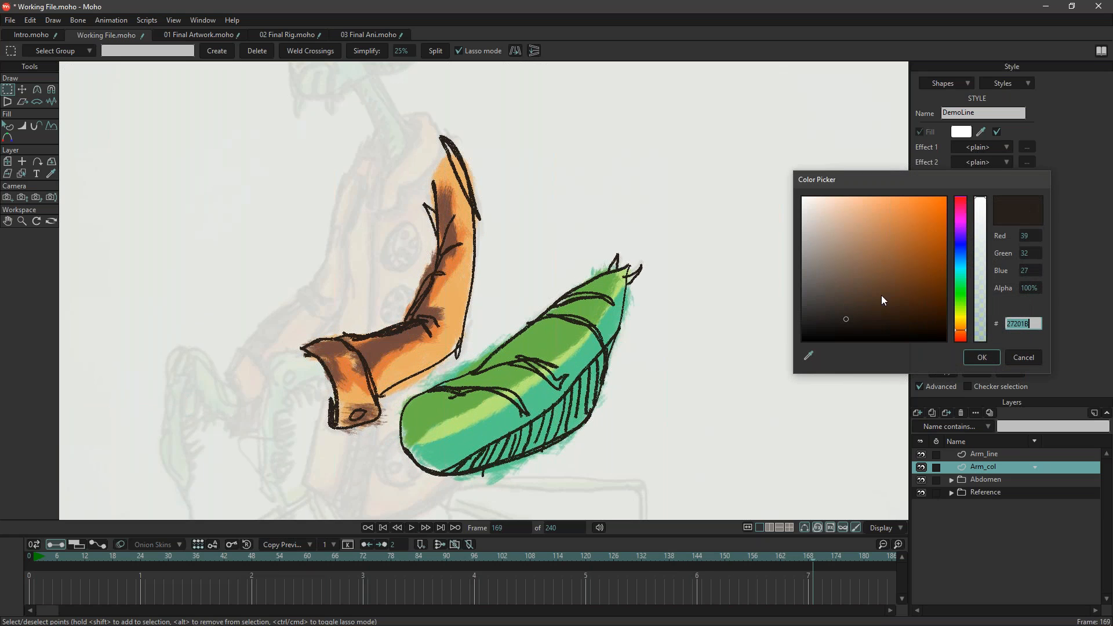
mouse_move(880, 235)
mouse_down()
mouse_move(920, 221)
mouse_move(905, 323)
mouse_move(850, 266)
mouse_move(826, 346)
mouse_up()
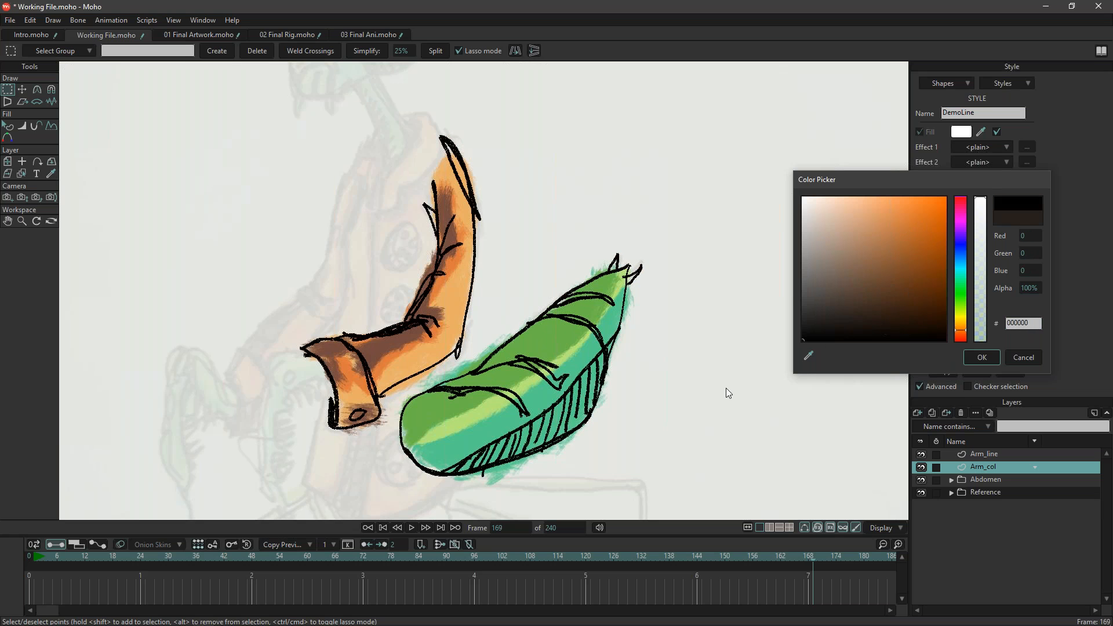
mouse_move(883, 326)
mouse_down()
mouse_move(870, 288)
mouse_move(824, 330)
mouse_move(856, 315)
mouse_up()
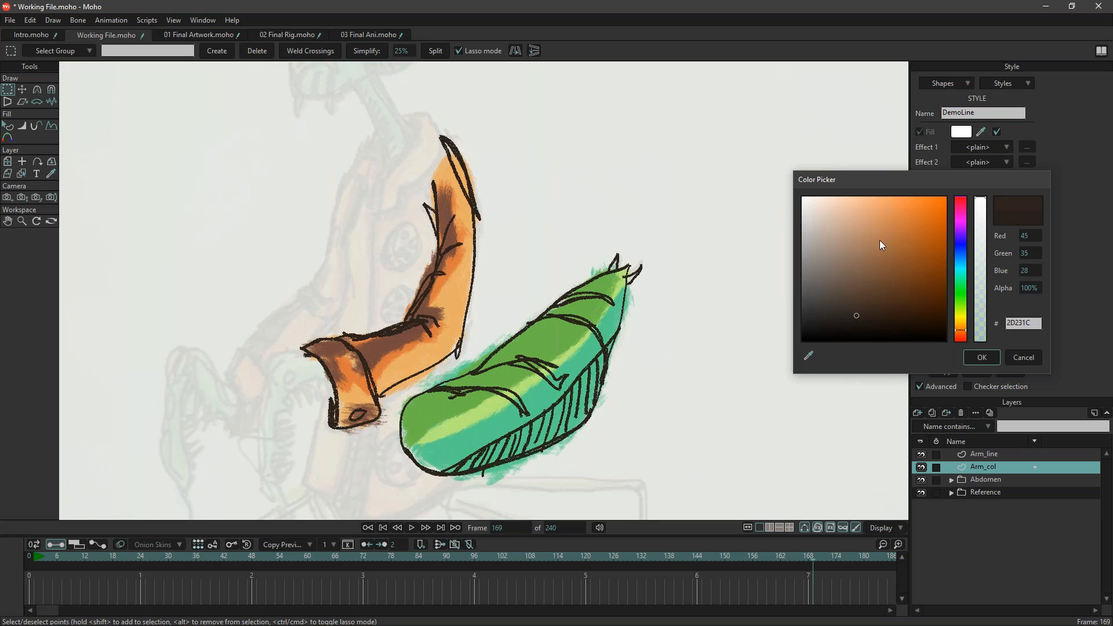
click(982, 357)
Switch to the 01 Final Artwork file and compare the finished vector mantis with the reference drawing beside it.
scroll(486, 315, down, 5)
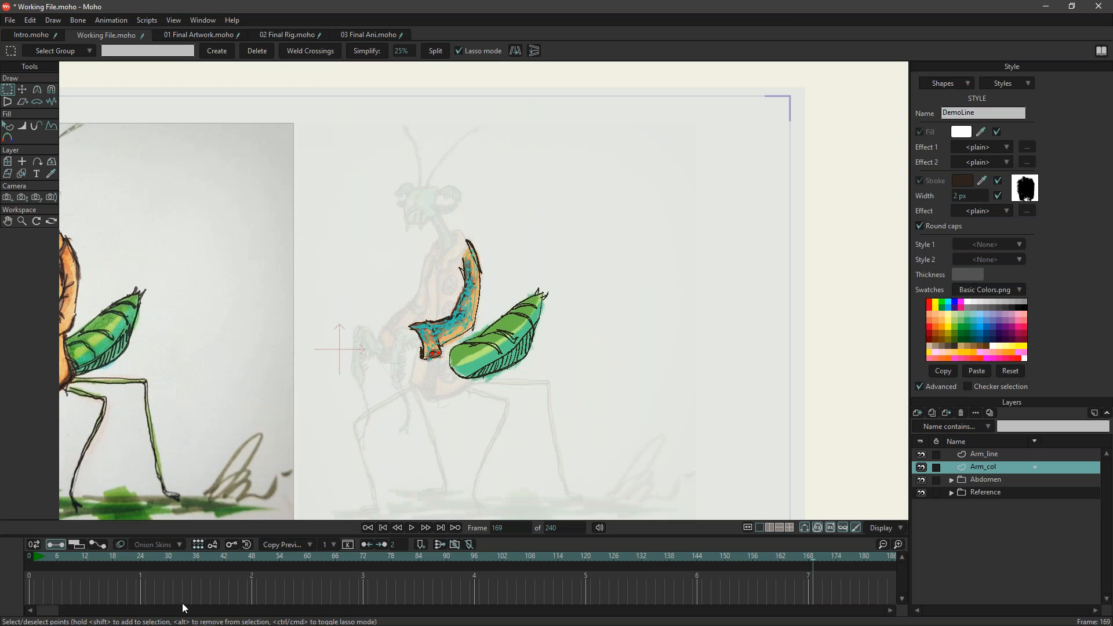
click(197, 33)
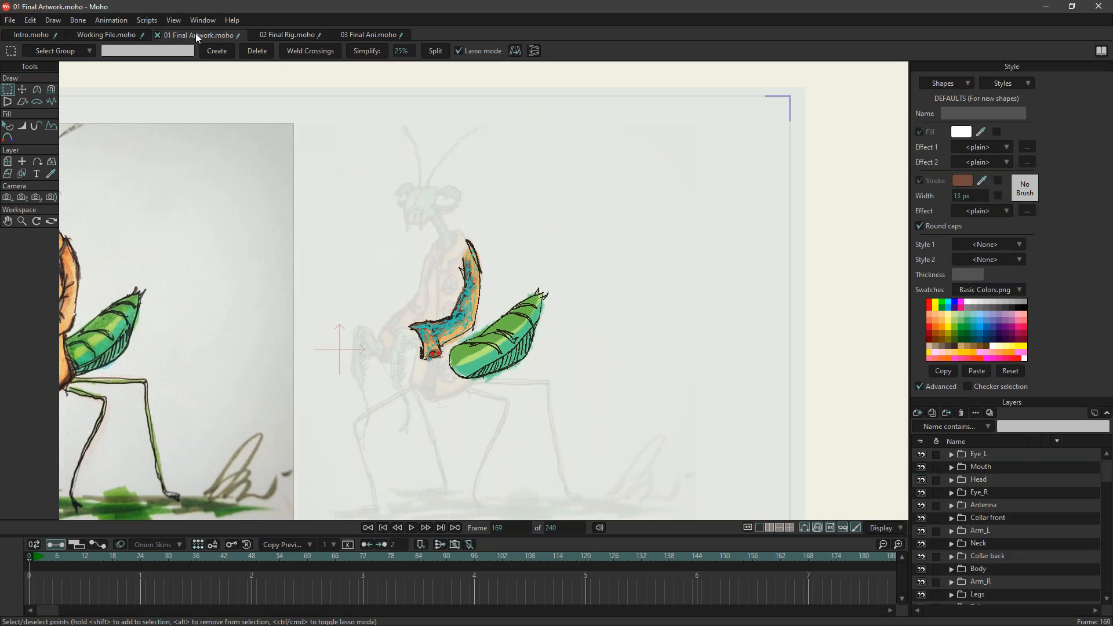
scroll(651, 214, up, 5)
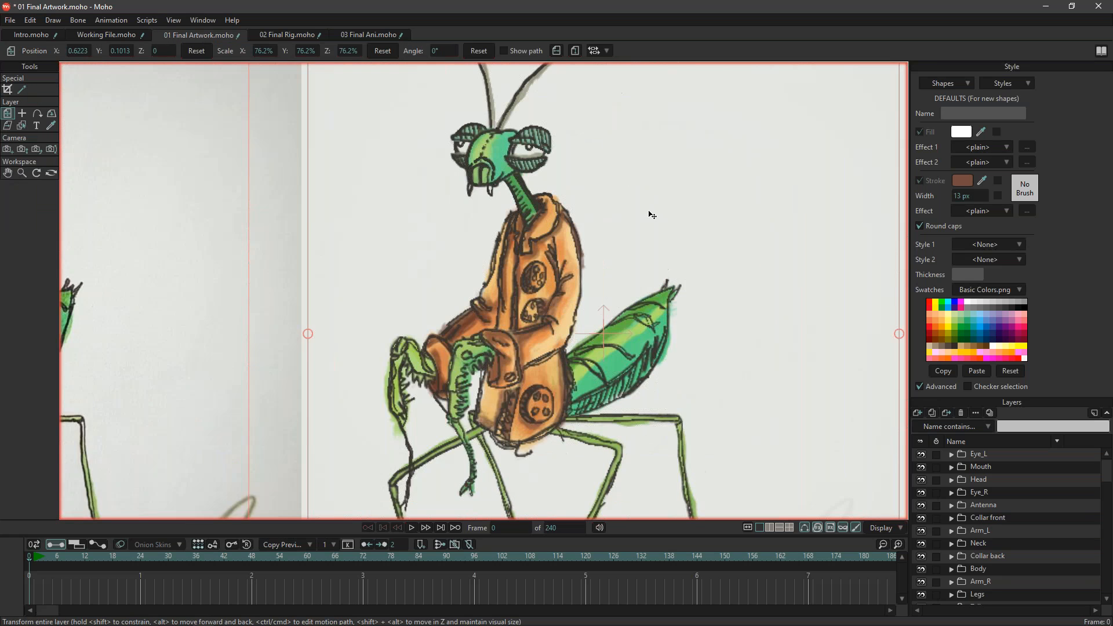
click(882, 528)
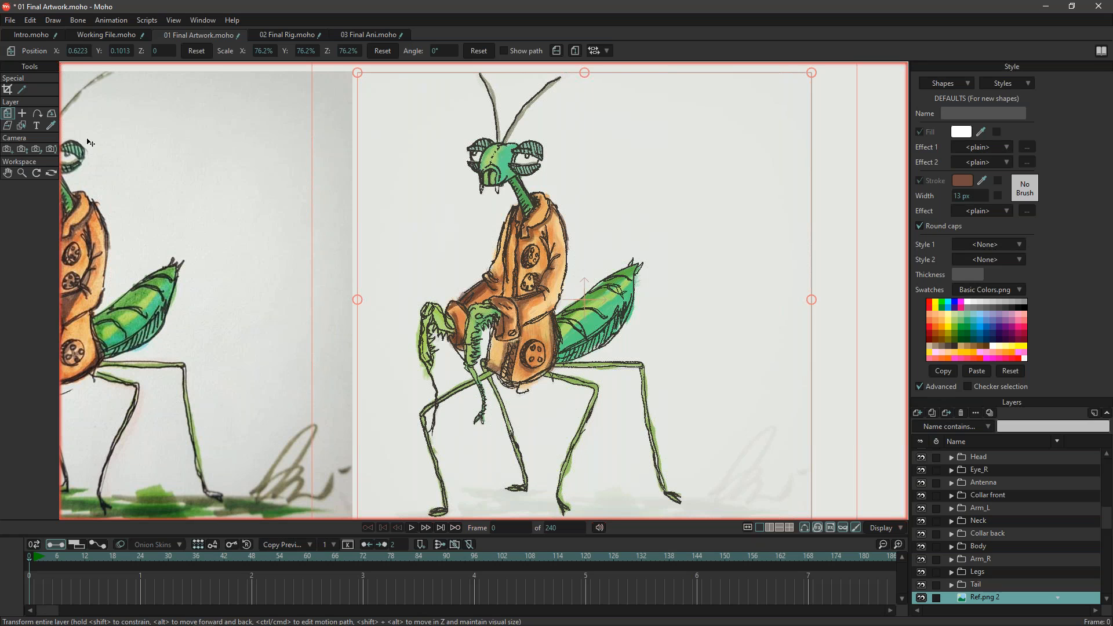
drag(524, 375, 617, 369)
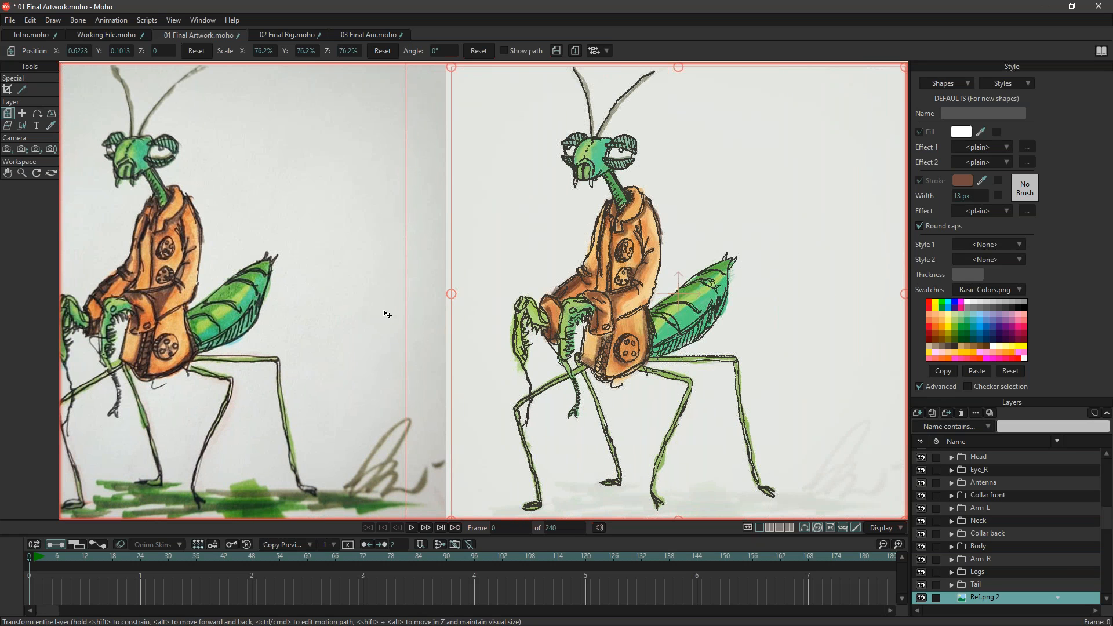
click(983, 533)
drag(398, 281, 445, 275)
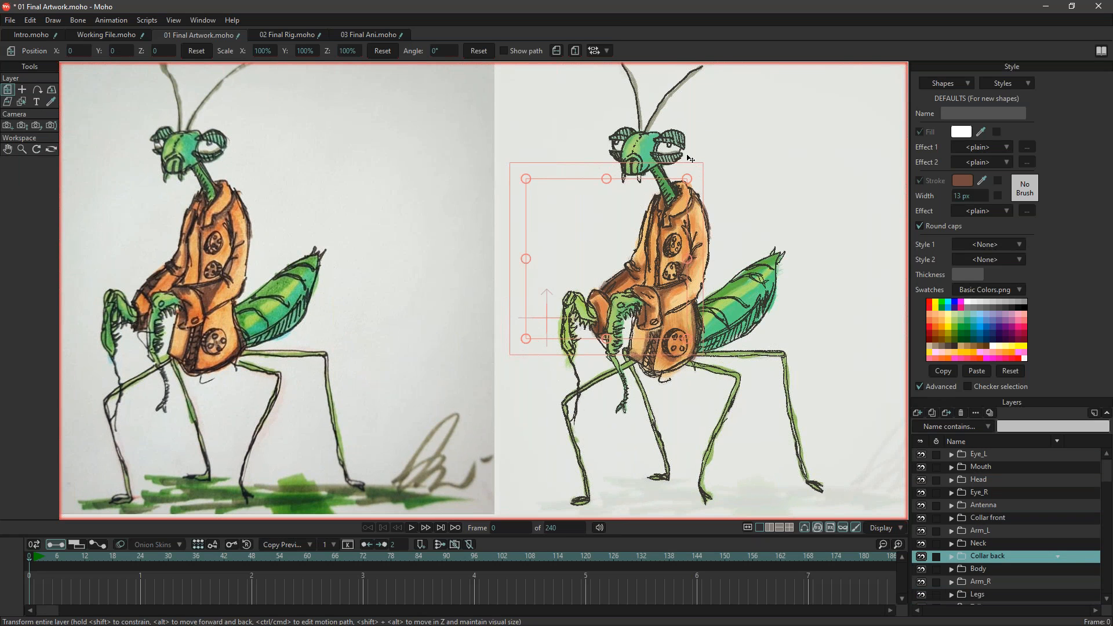
drag(490, 241, 522, 252)
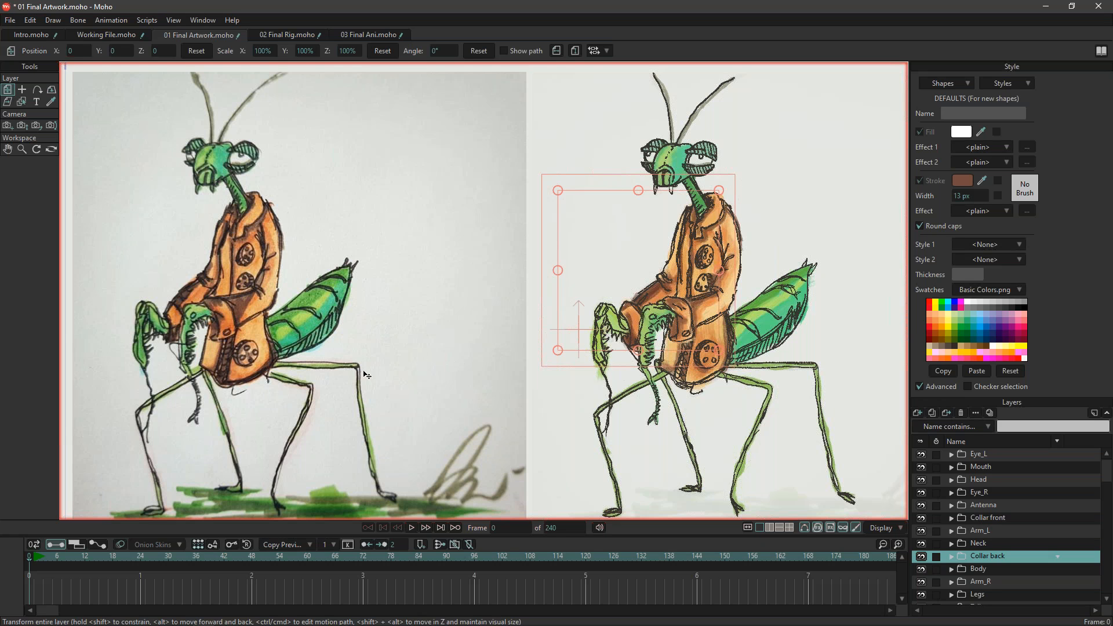
drag(319, 407, 315, 363)
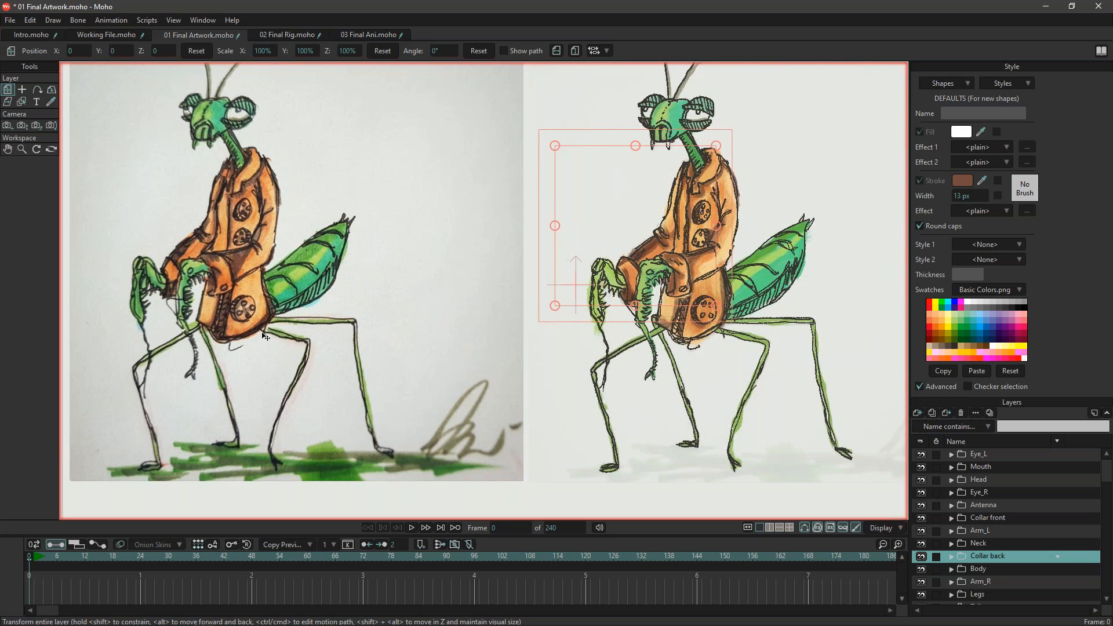
Compare the mantis's legs in the 02 Final Rig file with the leg artwork in the 01 Final Artwork file.
click(290, 35)
drag(545, 491, 592, 313)
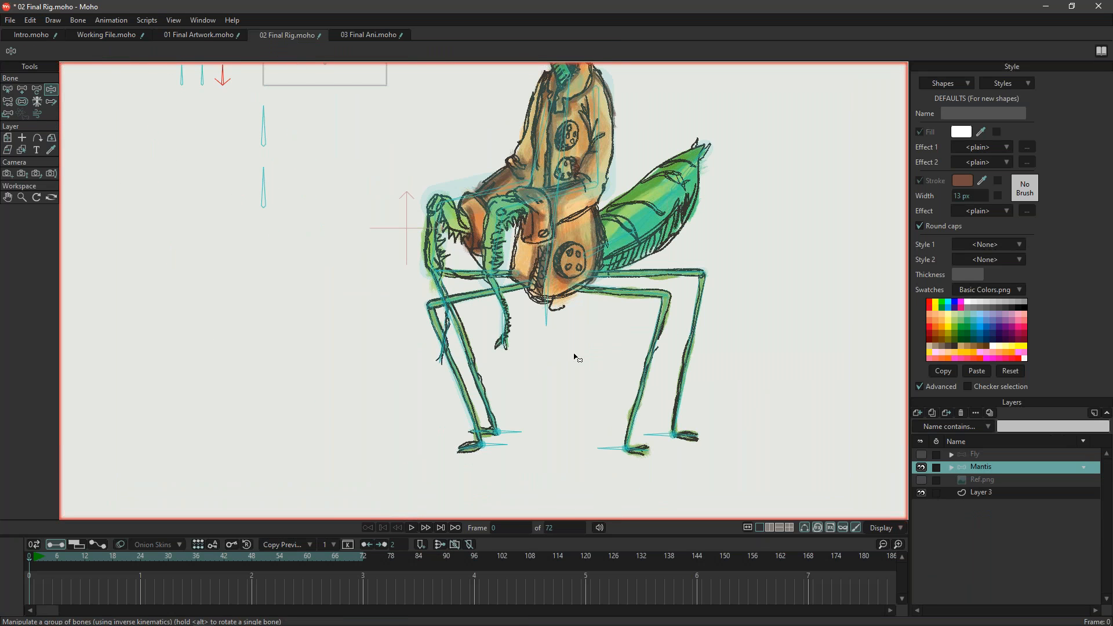
click(200, 36)
click(275, 36)
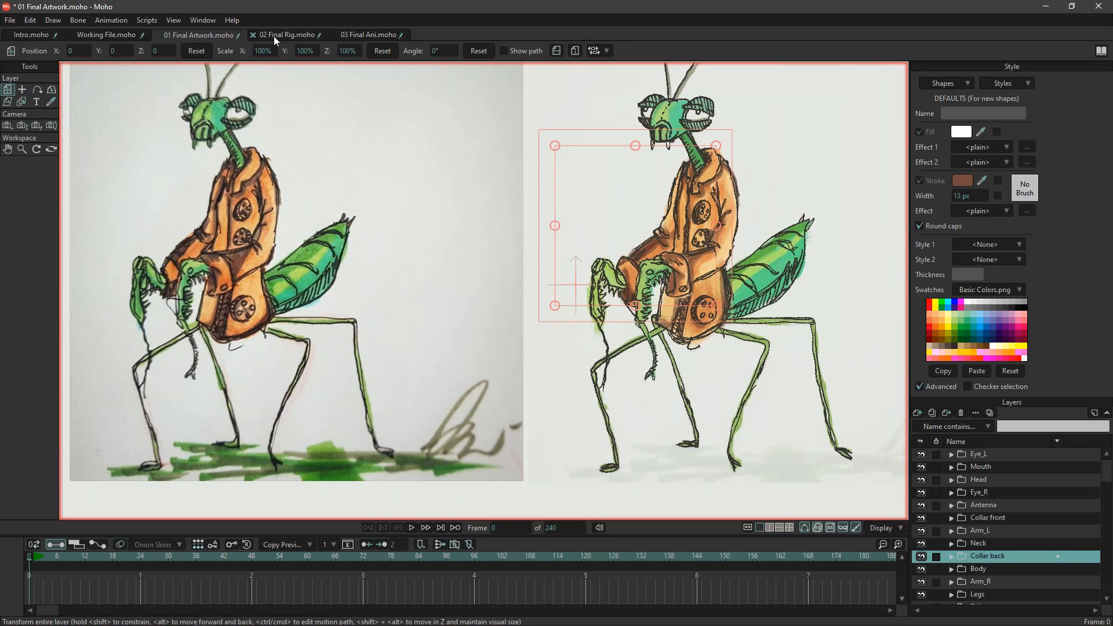
drag(757, 390, 683, 364)
scroll(684, 364, up, 4)
drag(568, 350, 517, 282)
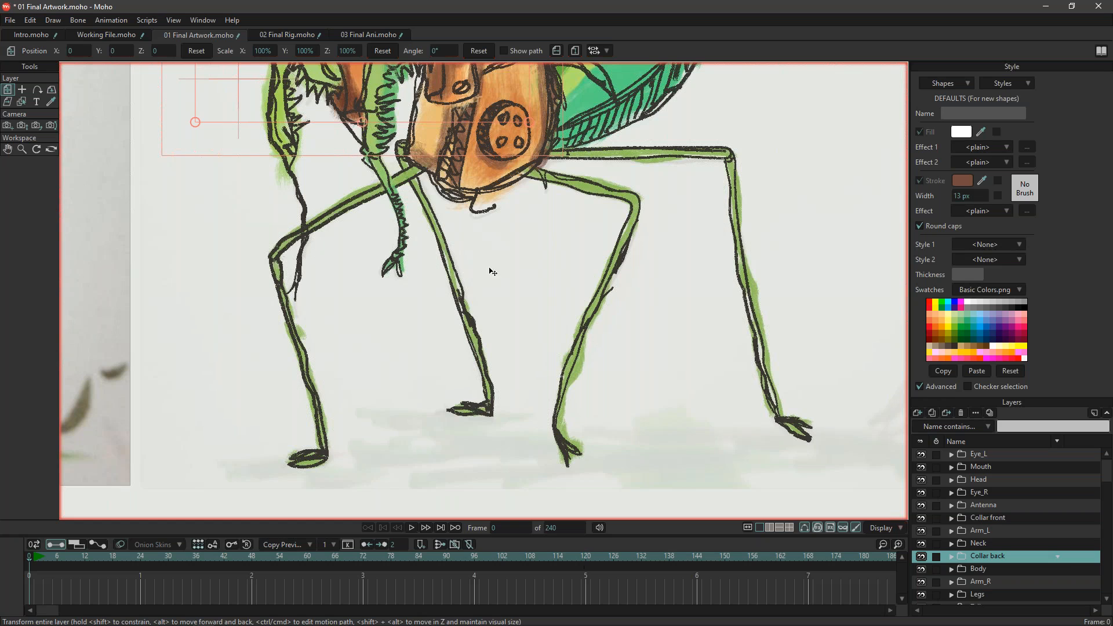
Examine the leg positions in the 02 Final Rig file against the mantis and reference drawing in the 01 Final Artwork file.
click(284, 35)
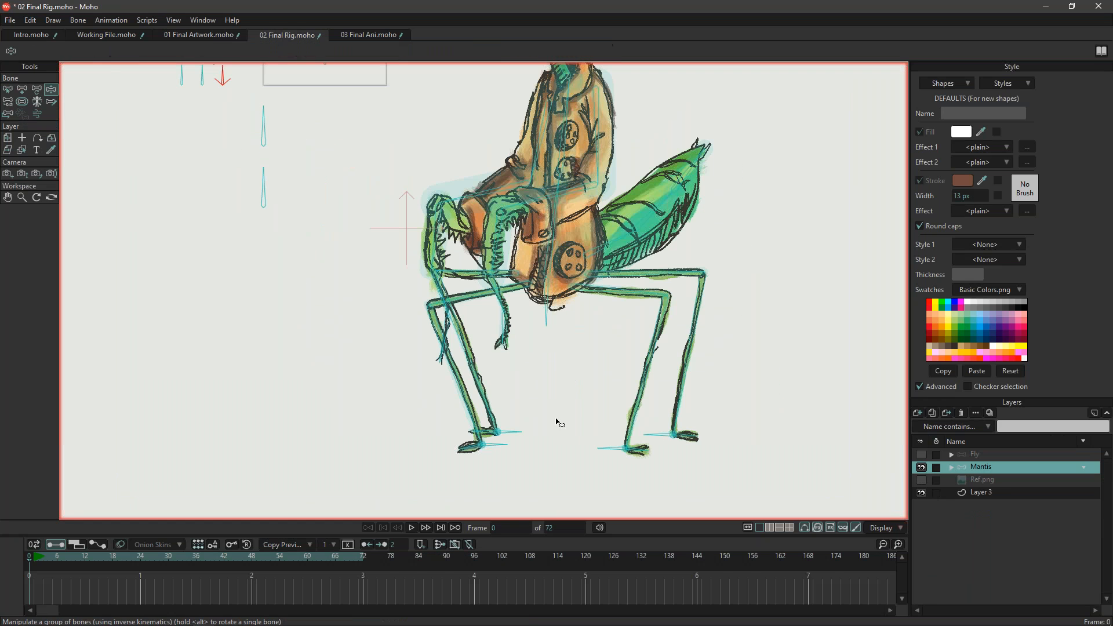
scroll(658, 330, up, 3)
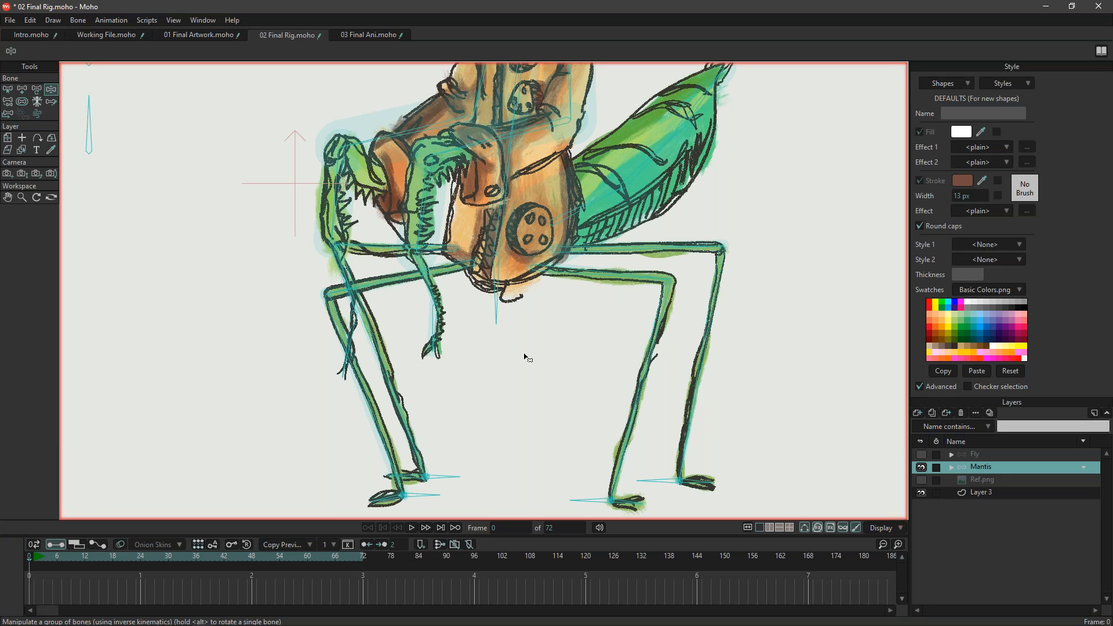
scroll(709, 350, down, 2)
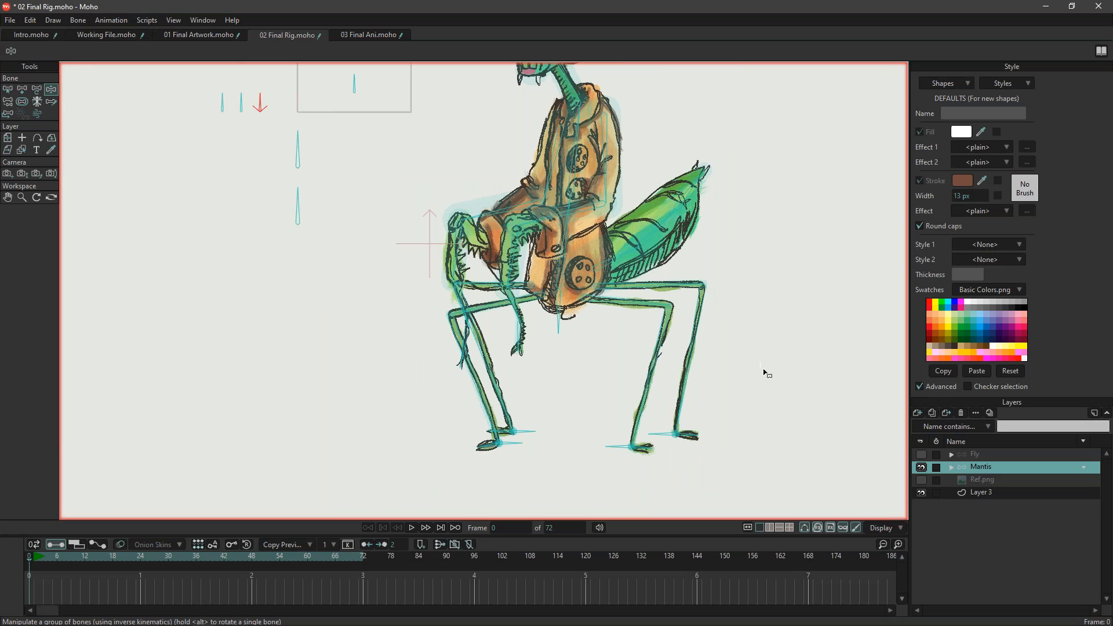
drag(544, 342, 543, 376)
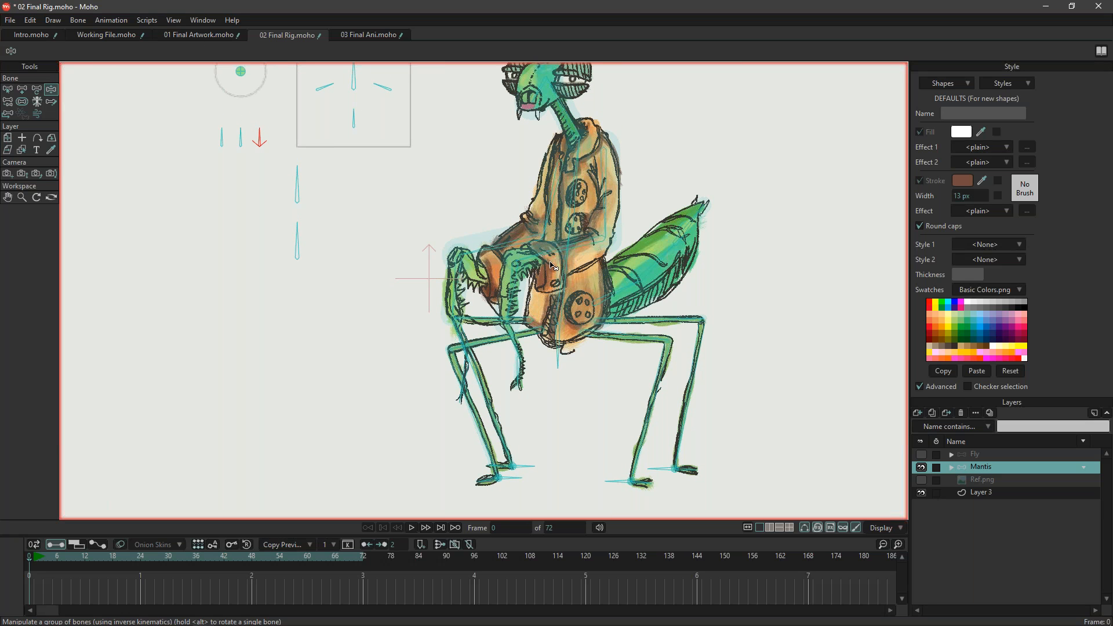
click(188, 36)
scroll(410, 272, down, 6)
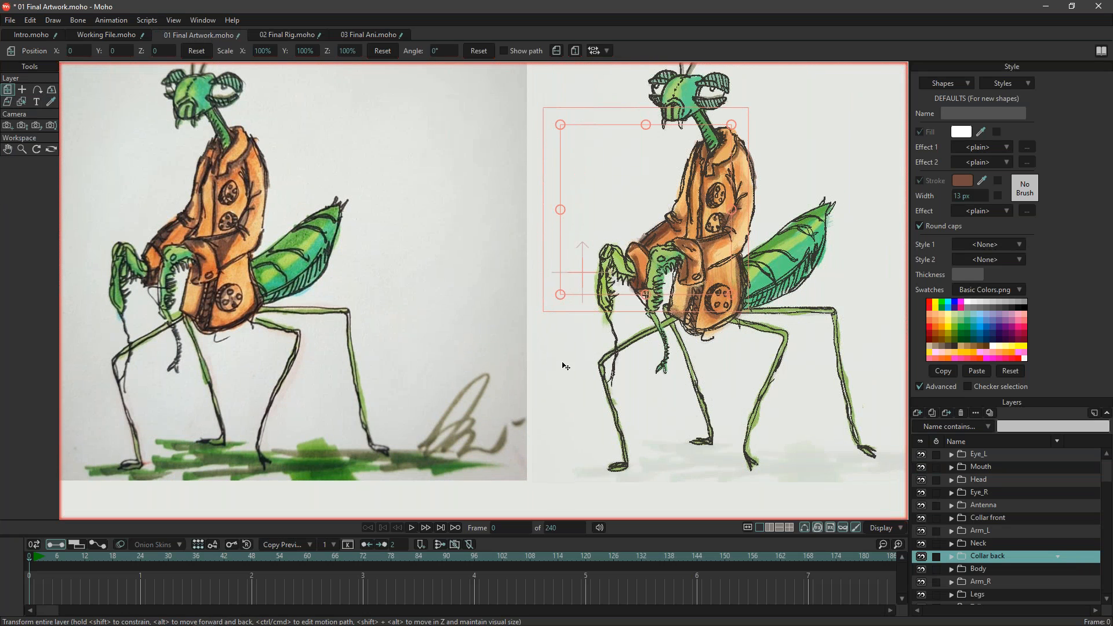
drag(446, 335, 429, 335)
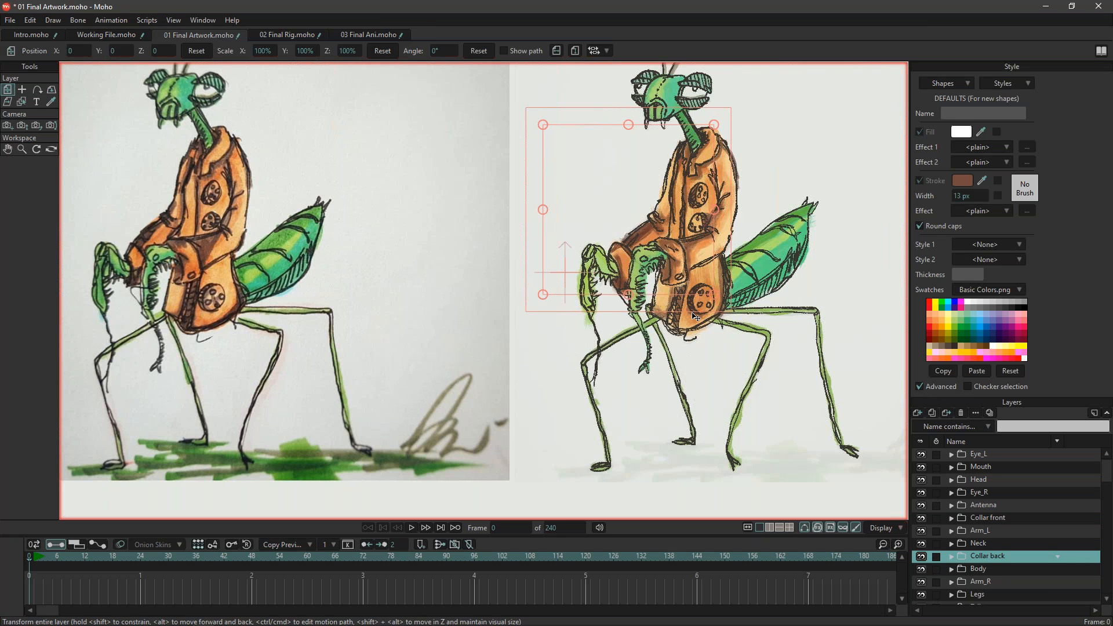
drag(560, 280, 517, 318)
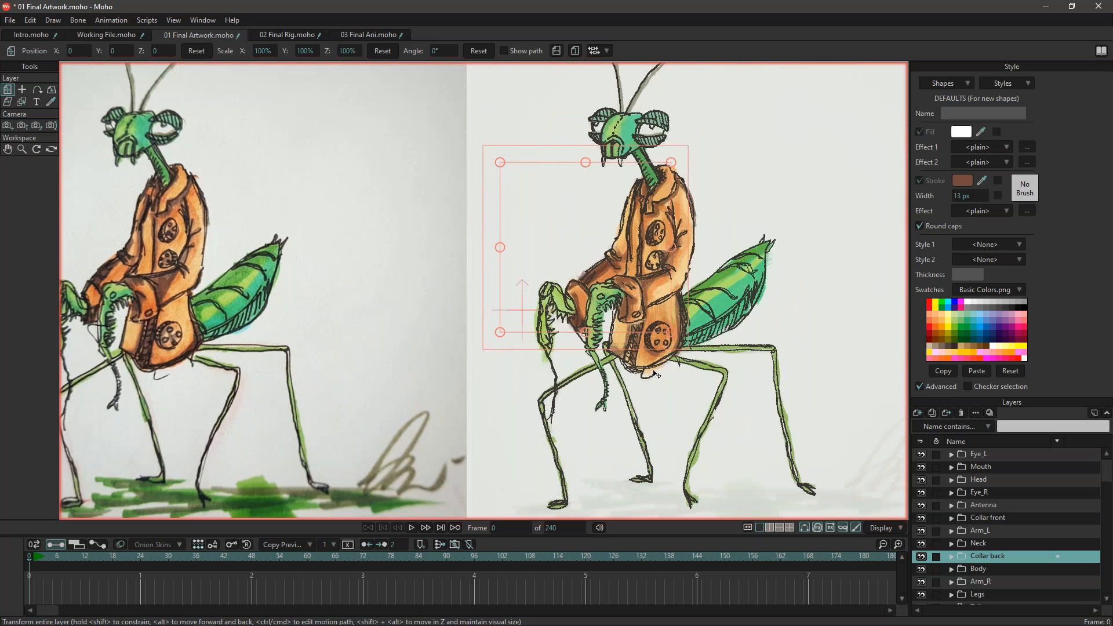
Select the Eye_L group and hide the Style window so the layer list gets the full height.
click(990, 454)
scroll(990, 456, down, 2)
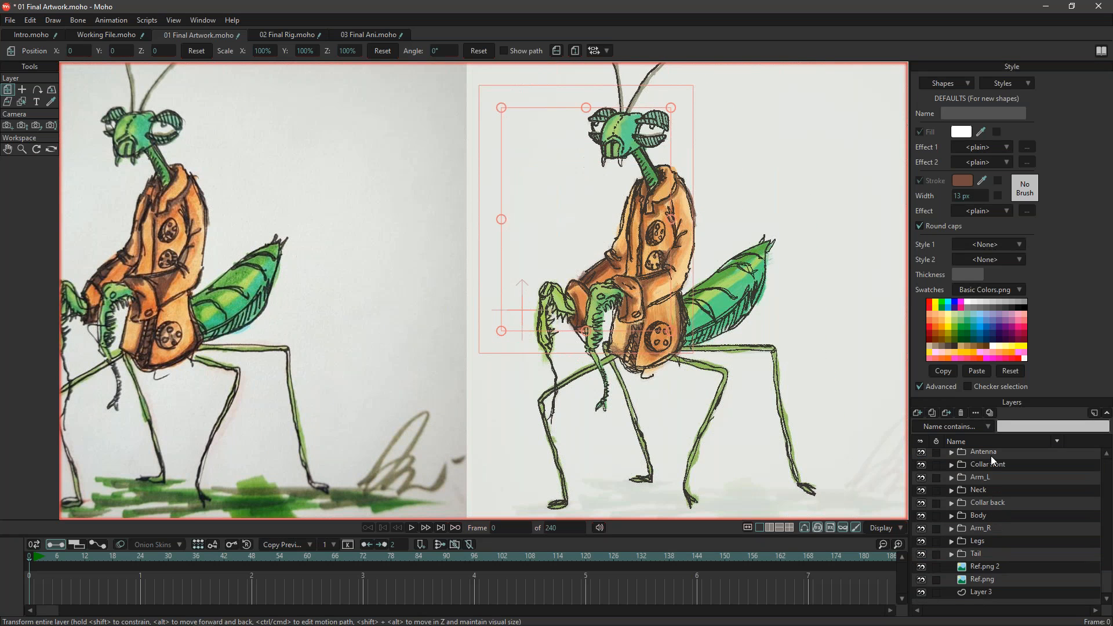
click(212, 21)
mouse_move(226, 21)
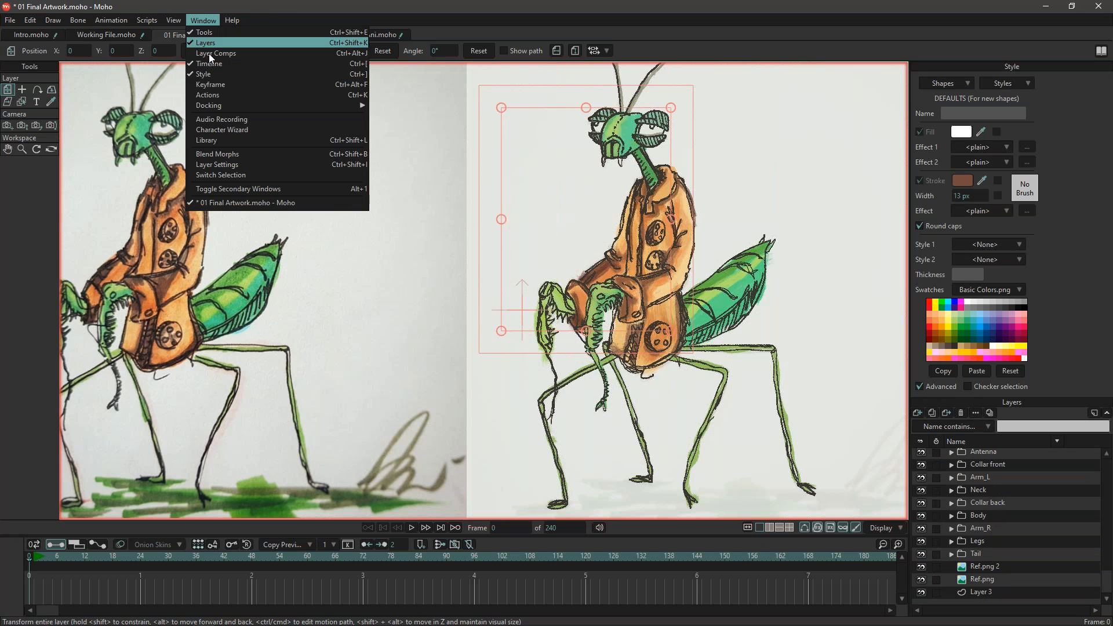
click(210, 74)
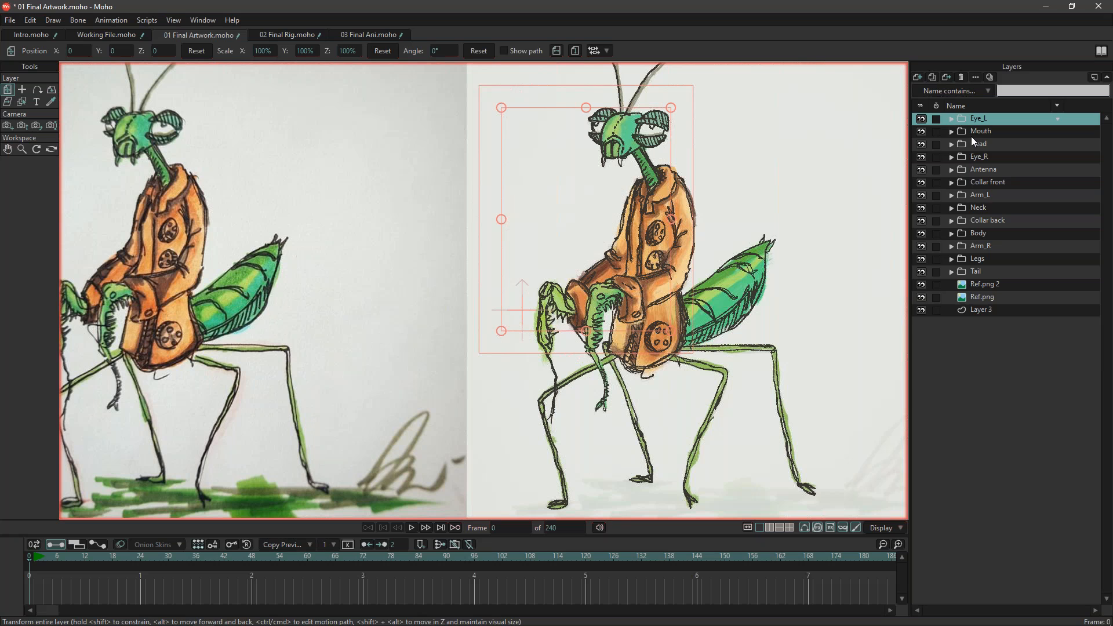
Group all the mantis part layers from Eye_L down to Tail into one new group layer.
click(922, 132)
click(922, 131)
shift+click(986, 272)
right_click(981, 120)
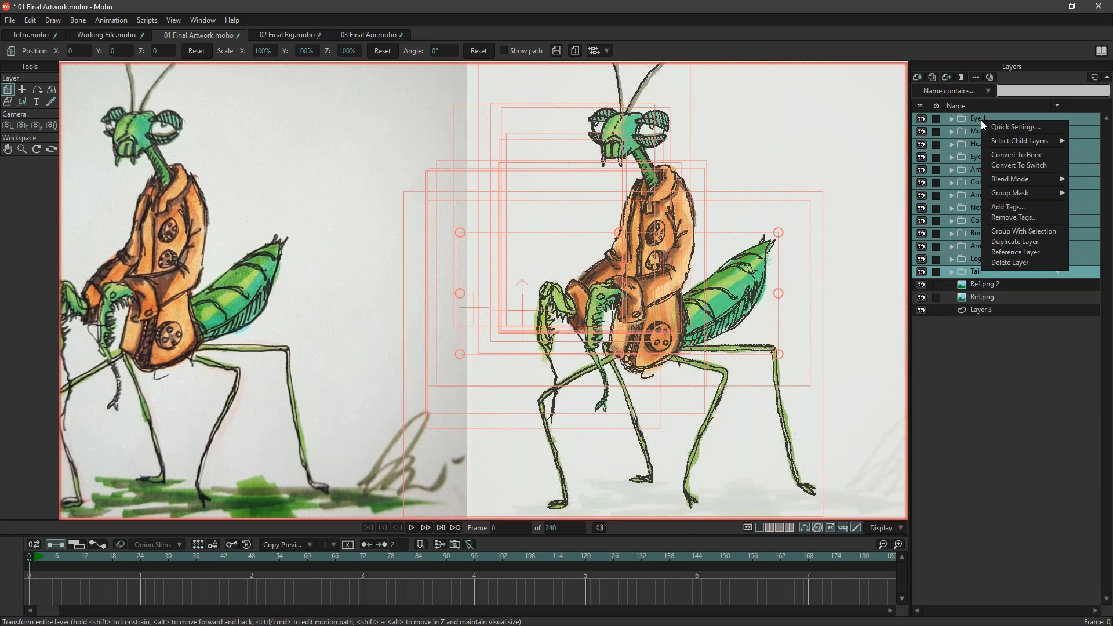
click(1024, 232)
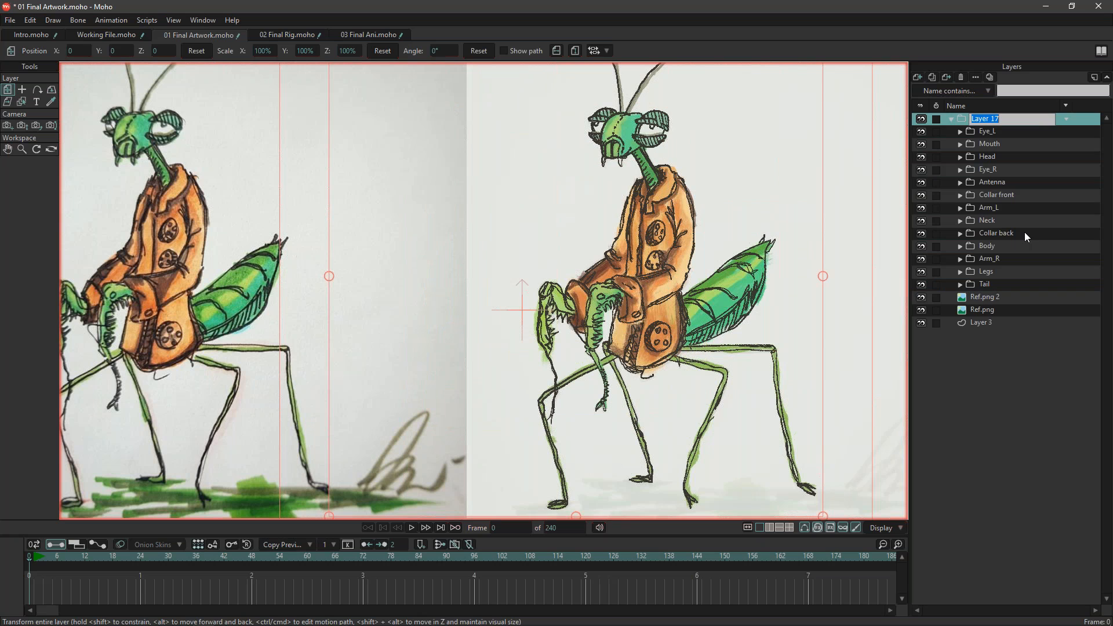
Hide the two reference image layers, Ref.png 2 and Ref.png.
click(922, 297)
click(921, 312)
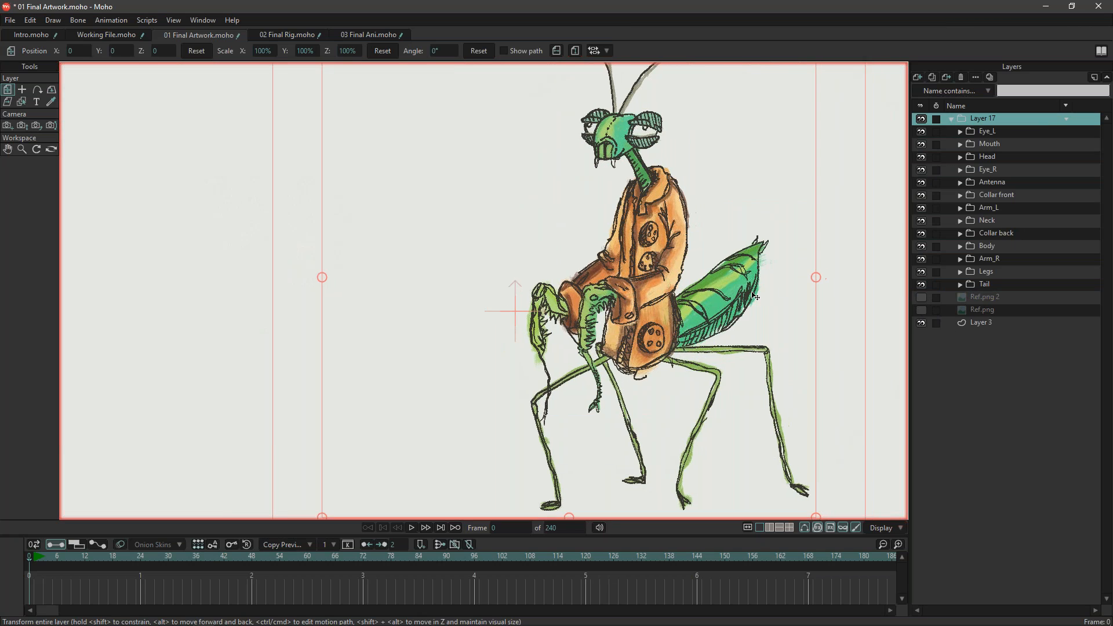
drag(755, 295, 558, 335)
Rename the new group layer Mantis and convert it to a bone layer.
double_click(974, 124)
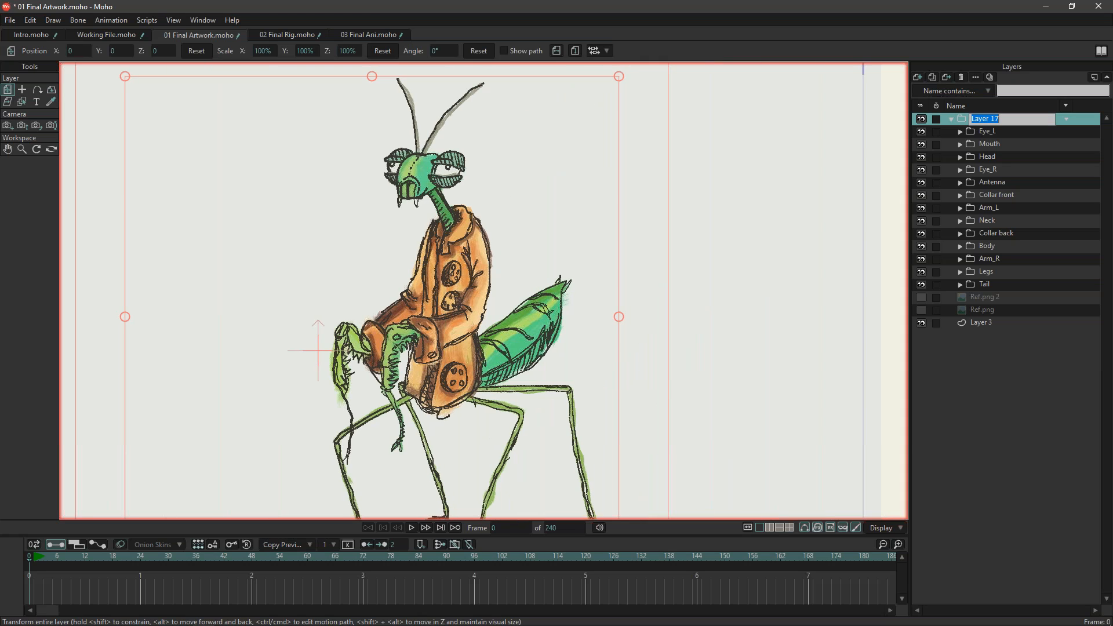
text(Mantis)
key(Return)
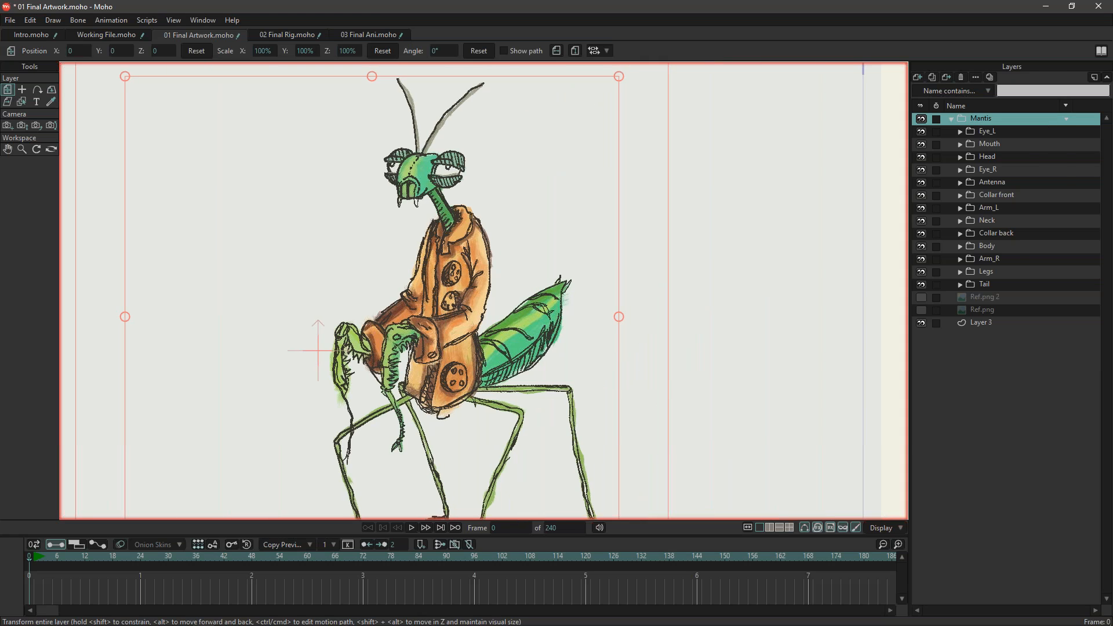
right_click(984, 120)
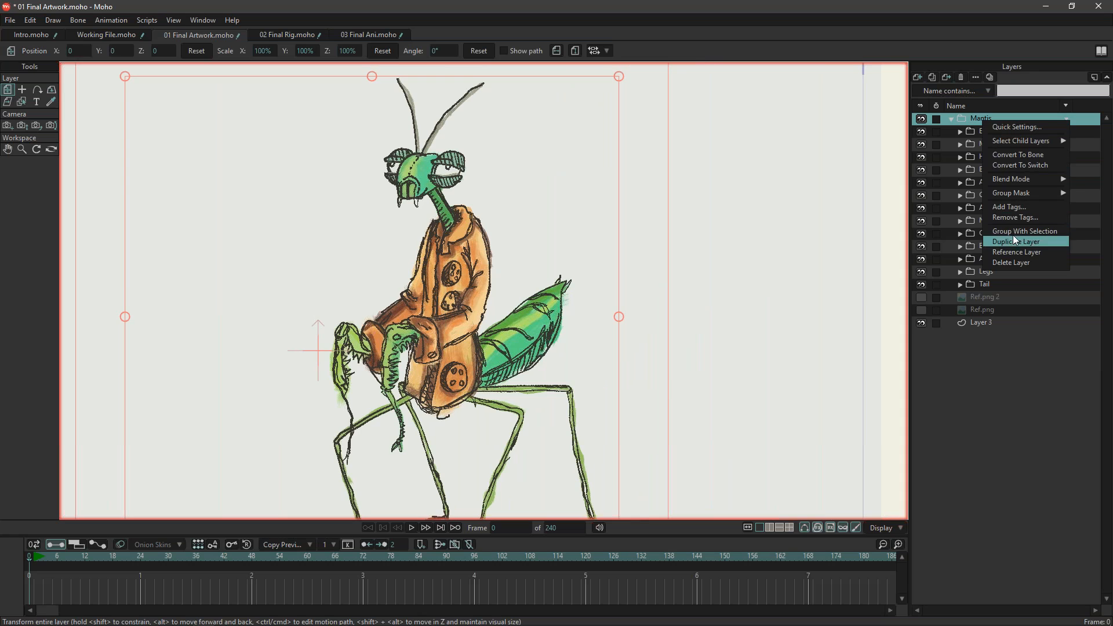
click(1032, 156)
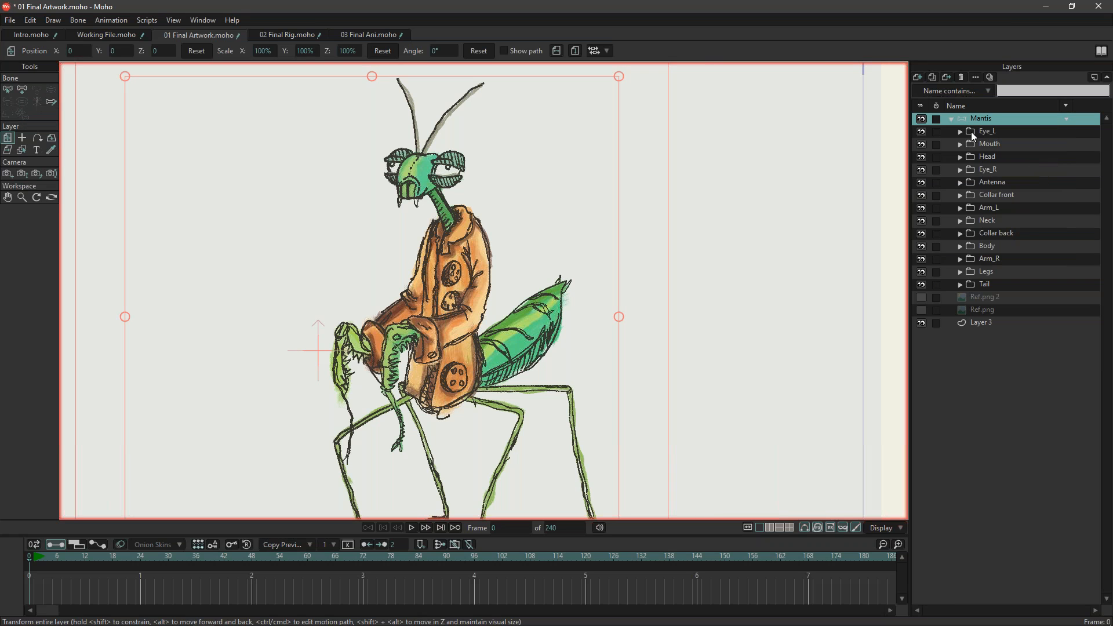
Make the timeline area taller while keeping the mantis framed on the canvas.
scroll(559, 278, down, 1)
scroll(494, 325, down, 1)
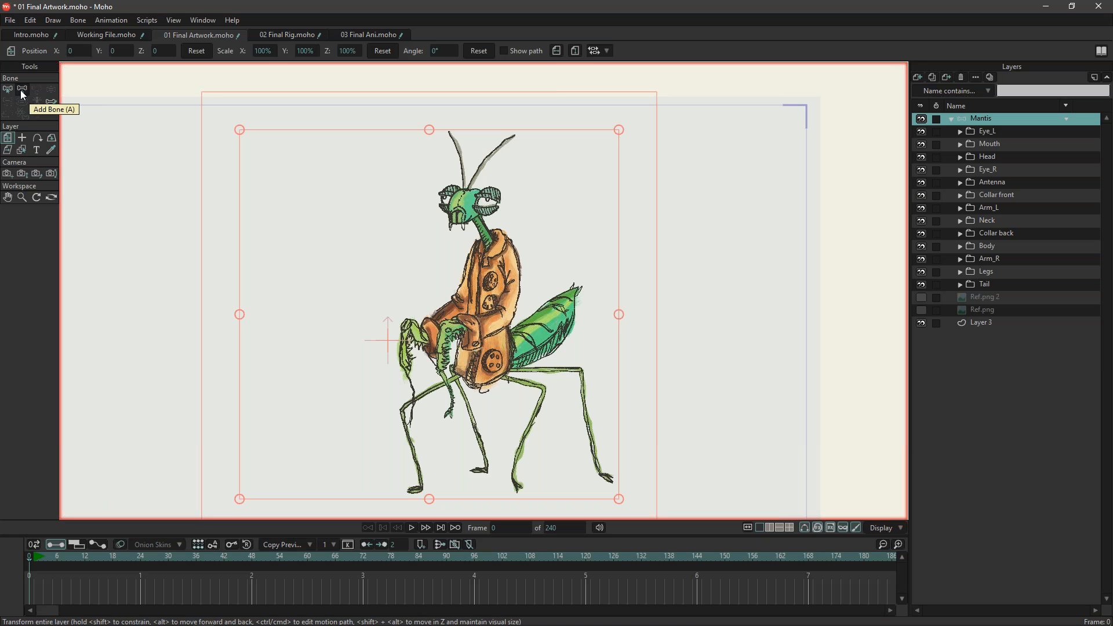
drag(473, 536, 475, 497)
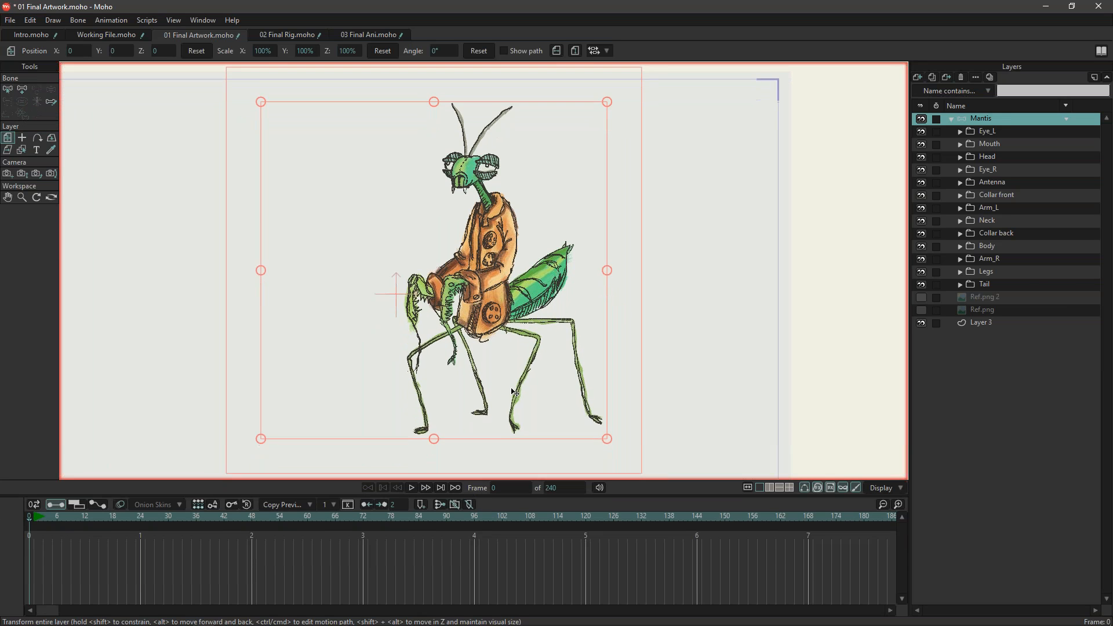
scroll(464, 364, up, 1)
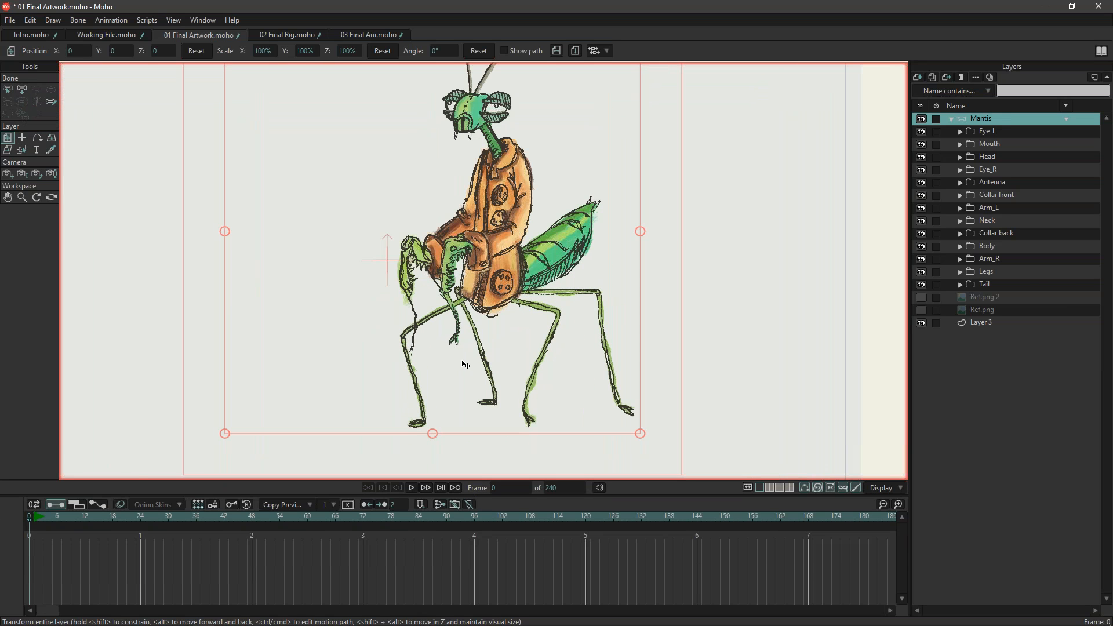
Compare the bone tools available at frame 1 with those at frame 0, ending on frame 0.
click(34, 518)
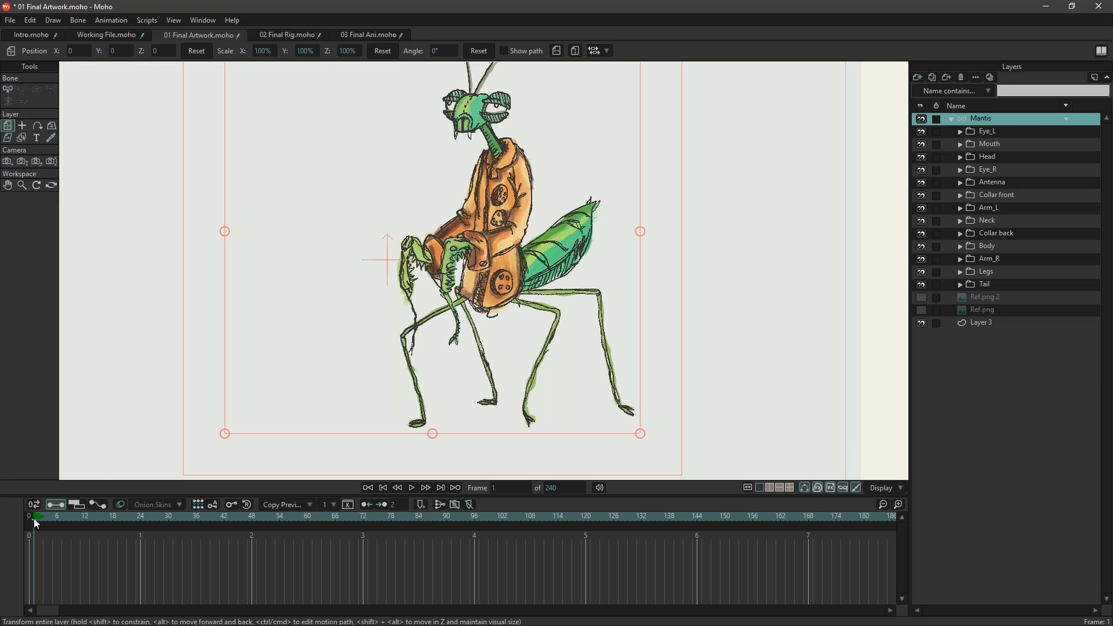
click(30, 518)
click(33, 521)
mouse_move(30, 518)
mouse_down()
mouse_move(40, 522)
mouse_move(22, 516)
mouse_up()
click(33, 518)
click(30, 518)
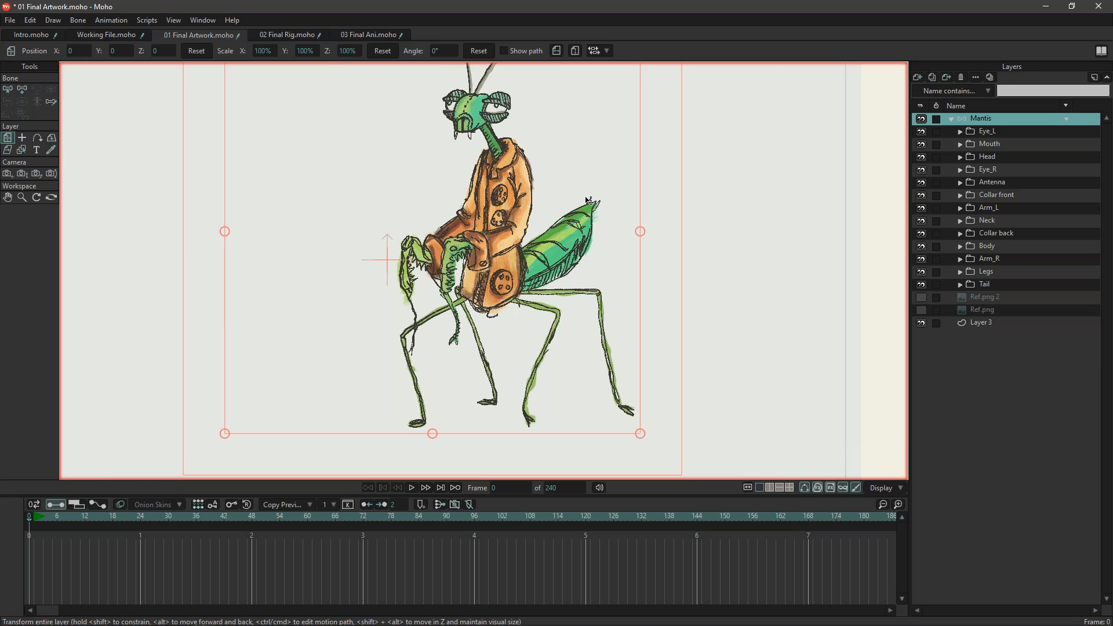
Draw a short vertical root bone at the hem of the mantis's coat with the Add Bone tool.
scroll(589, 202, up, 1)
click(22, 90)
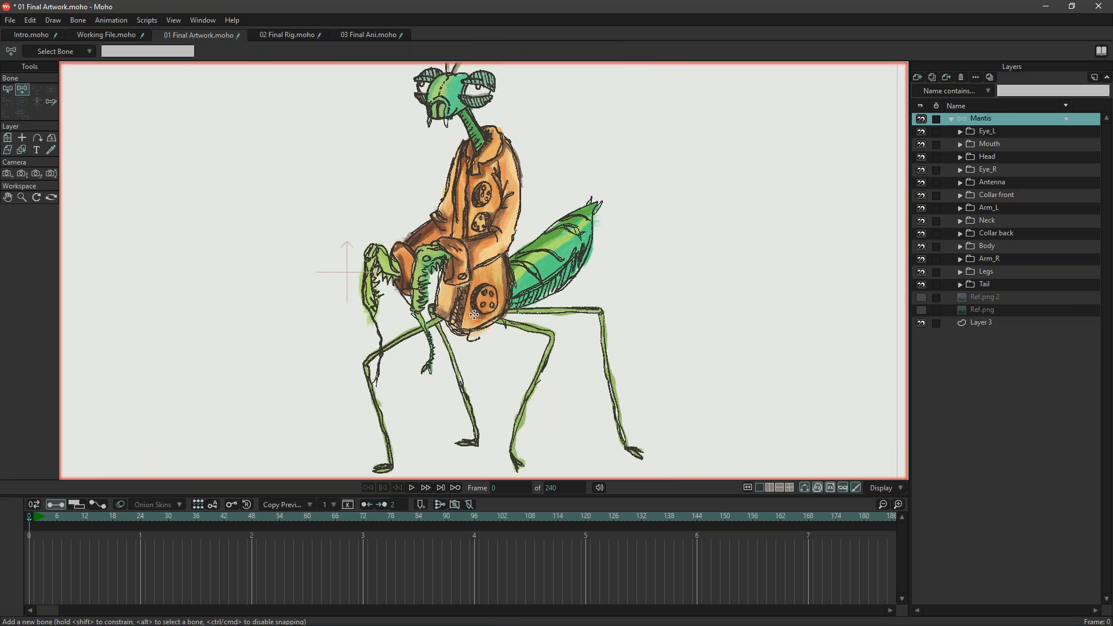
drag(470, 316, 474, 364)
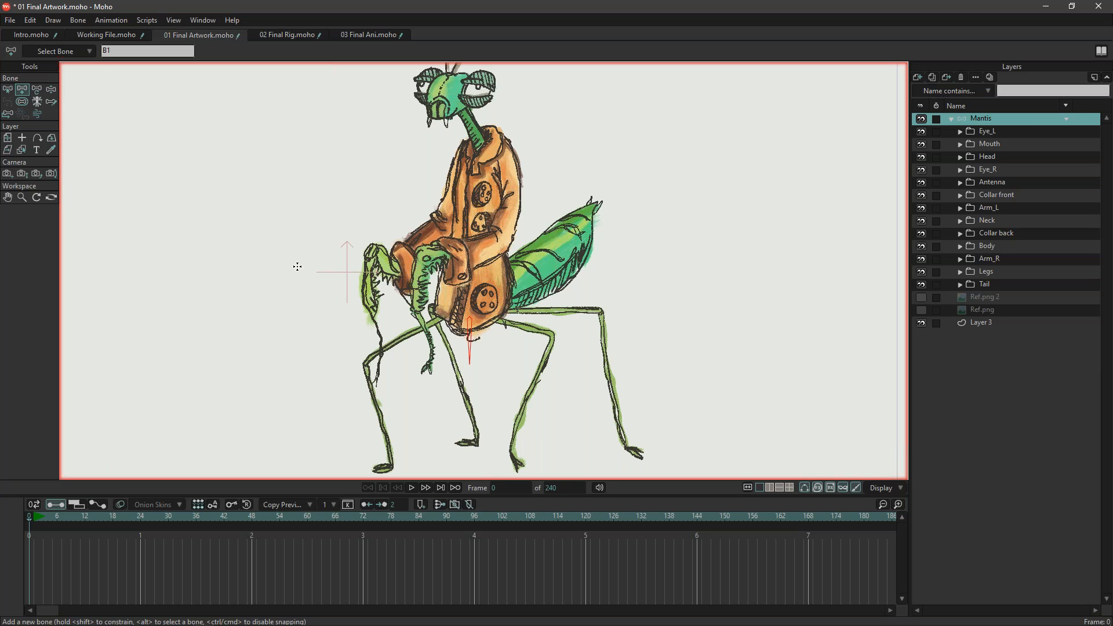
Draw a chain of bones up the body, neck and head, plus upper and lower bones for the front arm.
drag(643, 262, 613, 320)
drag(441, 373, 410, 179)
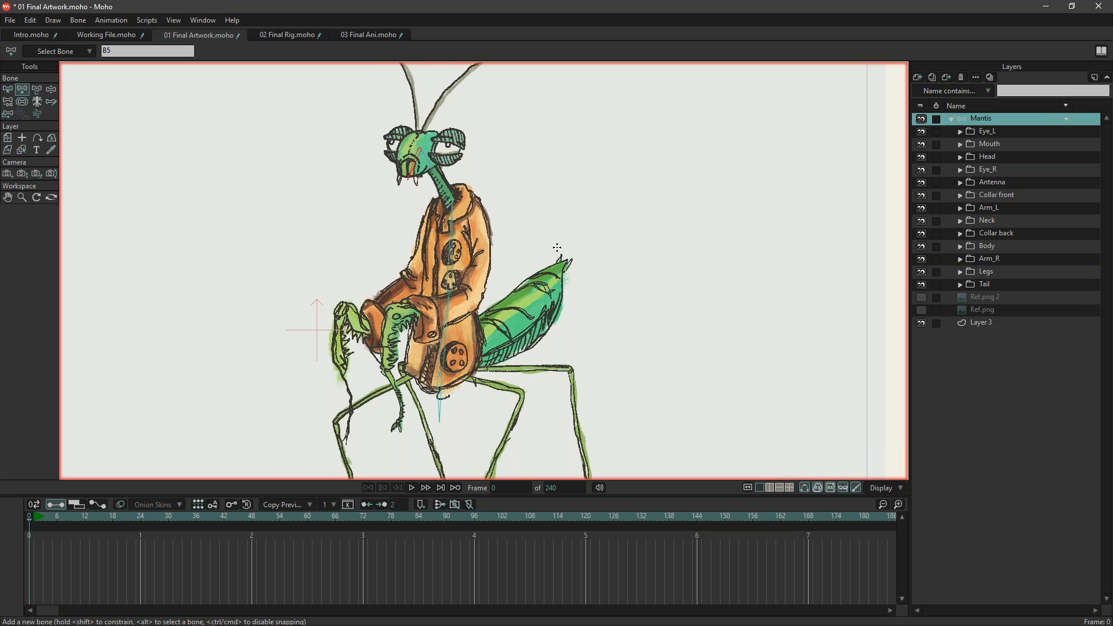
scroll(501, 251, up, 2)
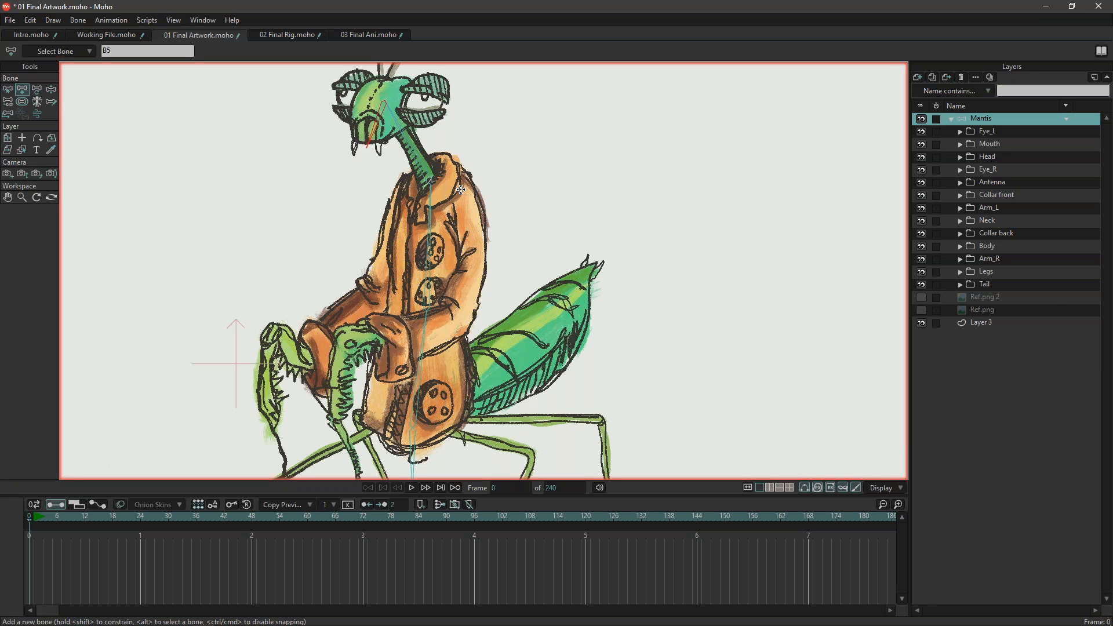
drag(462, 189, 343, 335)
Examine the parent links between the root, body, head and arm bones with the Reparent Bone tool, finishing with the Select Bone tool.
click(8, 104)
scroll(445, 131, up, 2)
drag(456, 436, 508, 277)
drag(462, 336, 450, 266)
scroll(454, 292, up, 1)
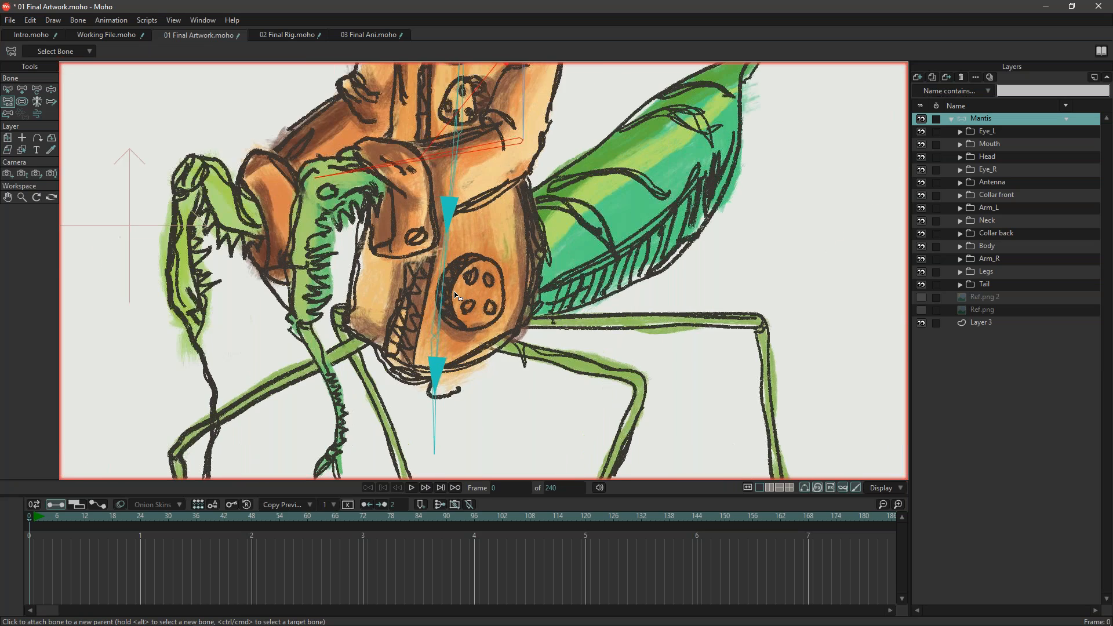
scroll(448, 353, up, 3)
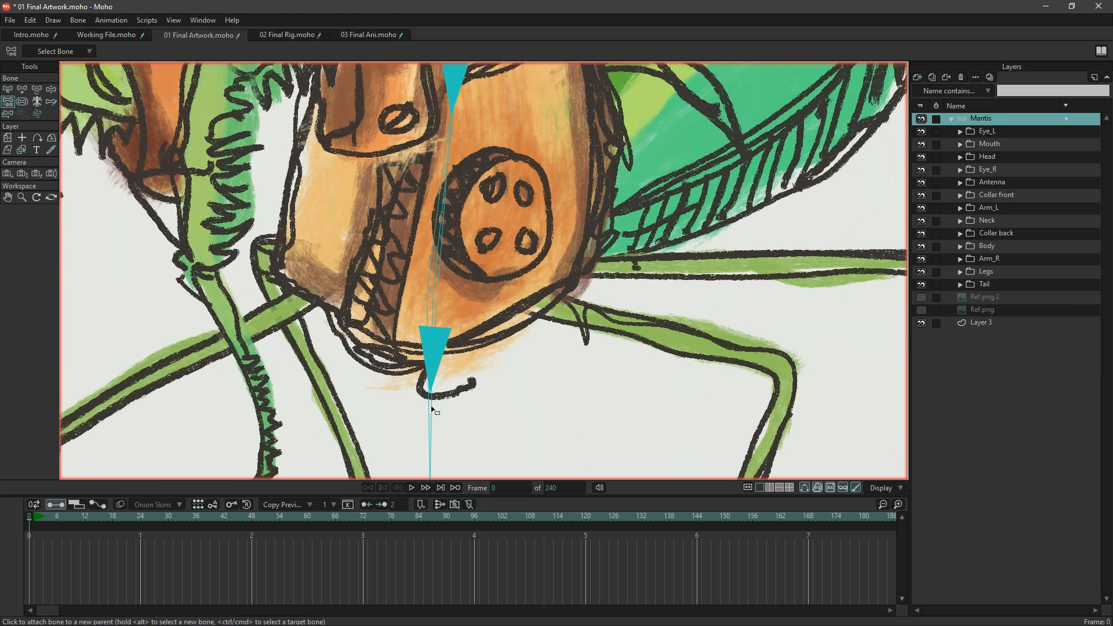
scroll(432, 409, down, 4)
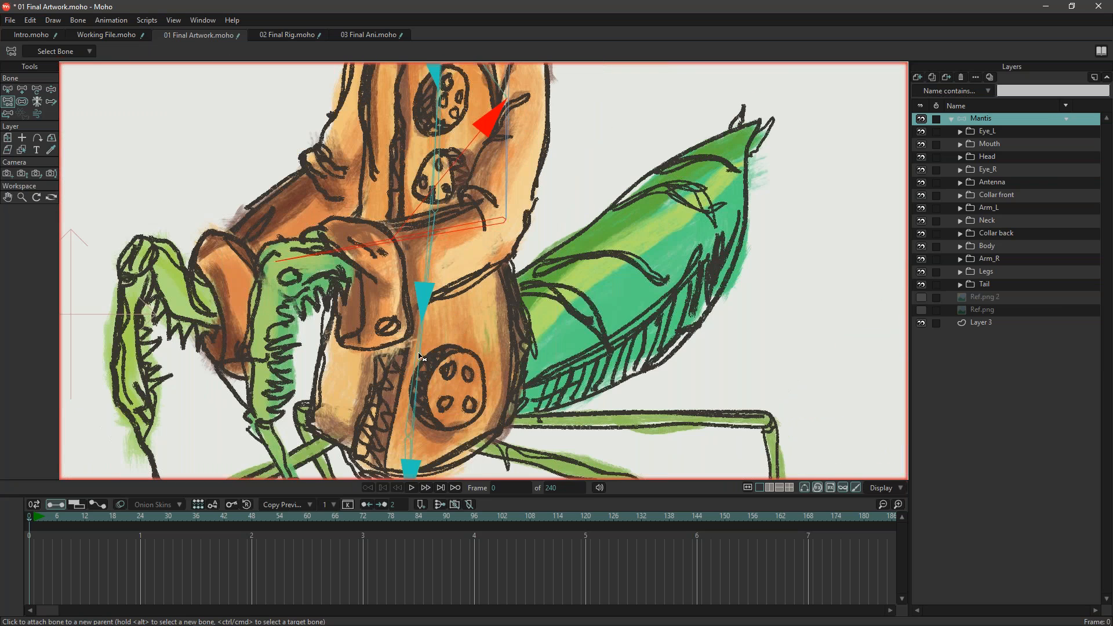
drag(427, 301, 412, 414)
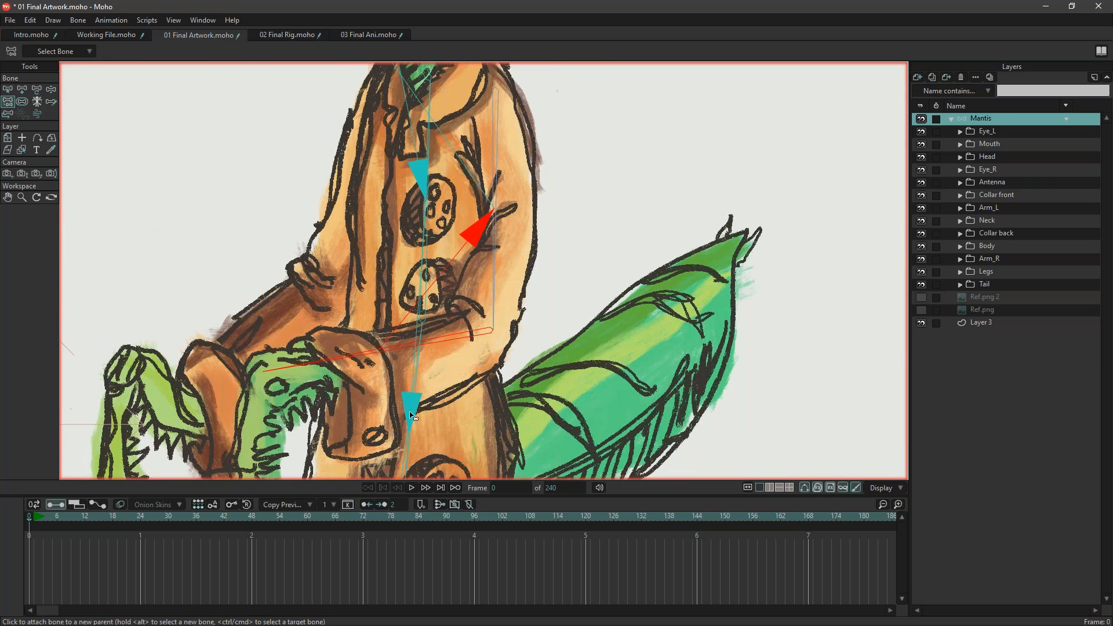
drag(475, 217, 466, 402)
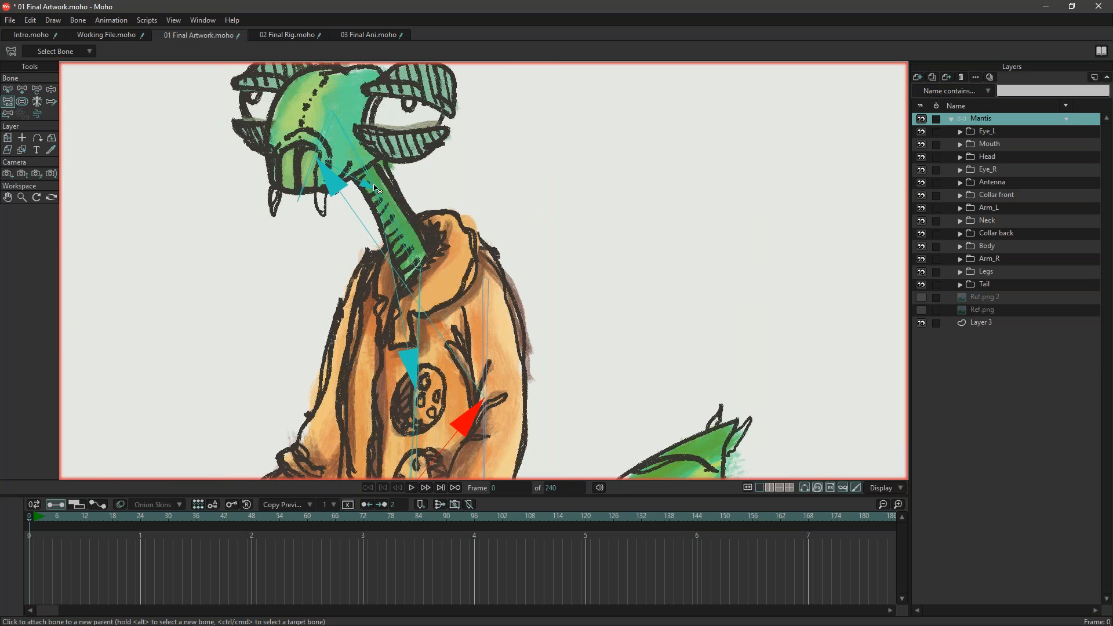
drag(519, 359, 496, 219)
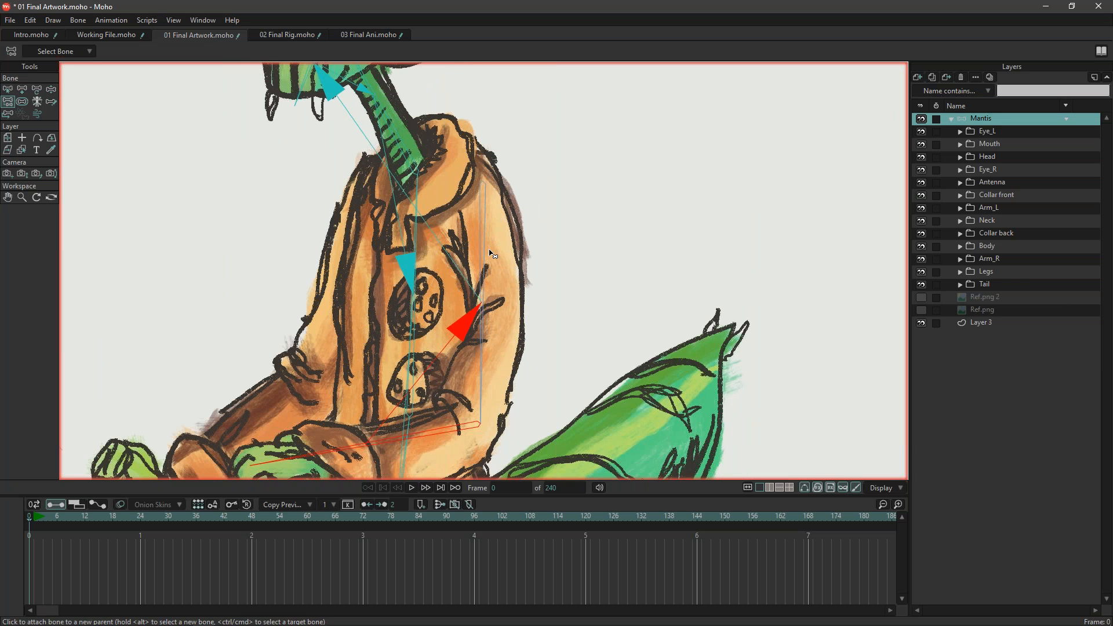
drag(459, 179, 522, 261)
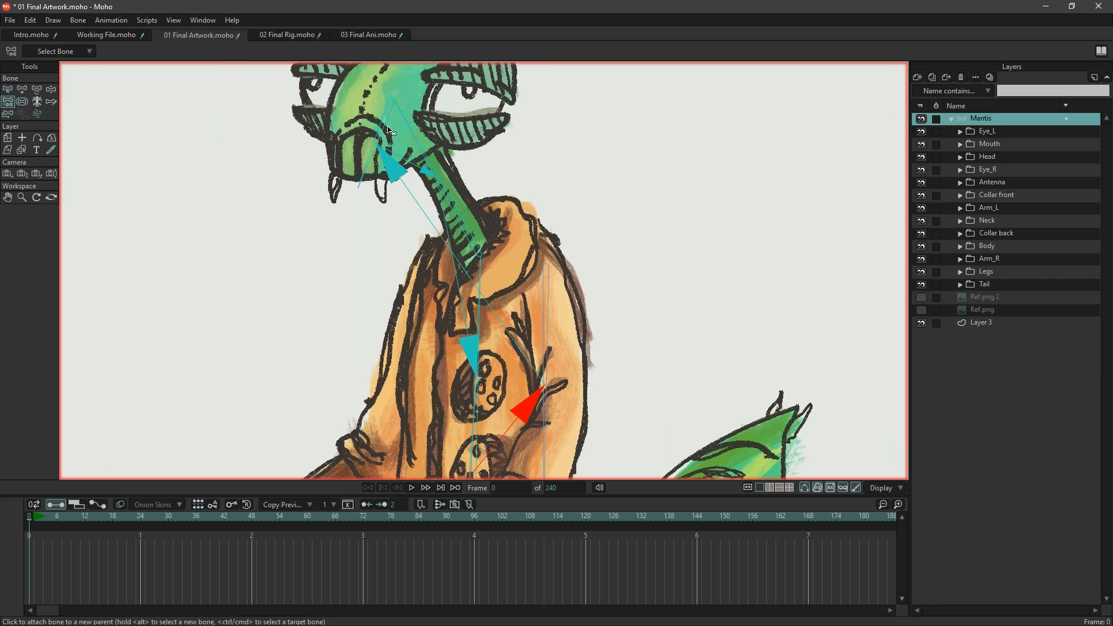
drag(579, 359, 475, 306)
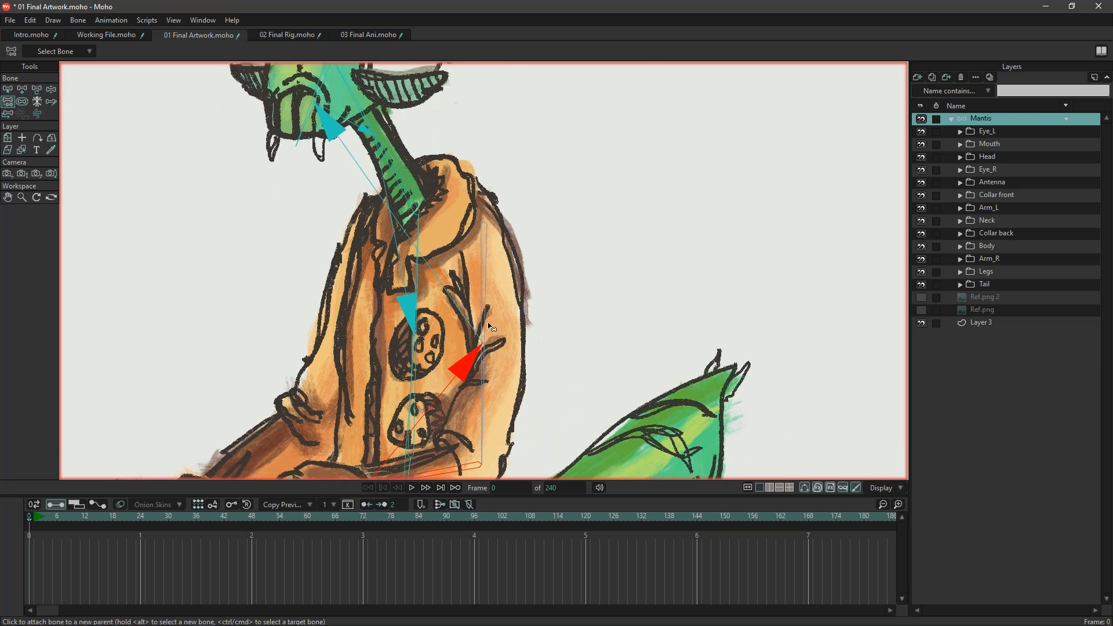
click(8, 89)
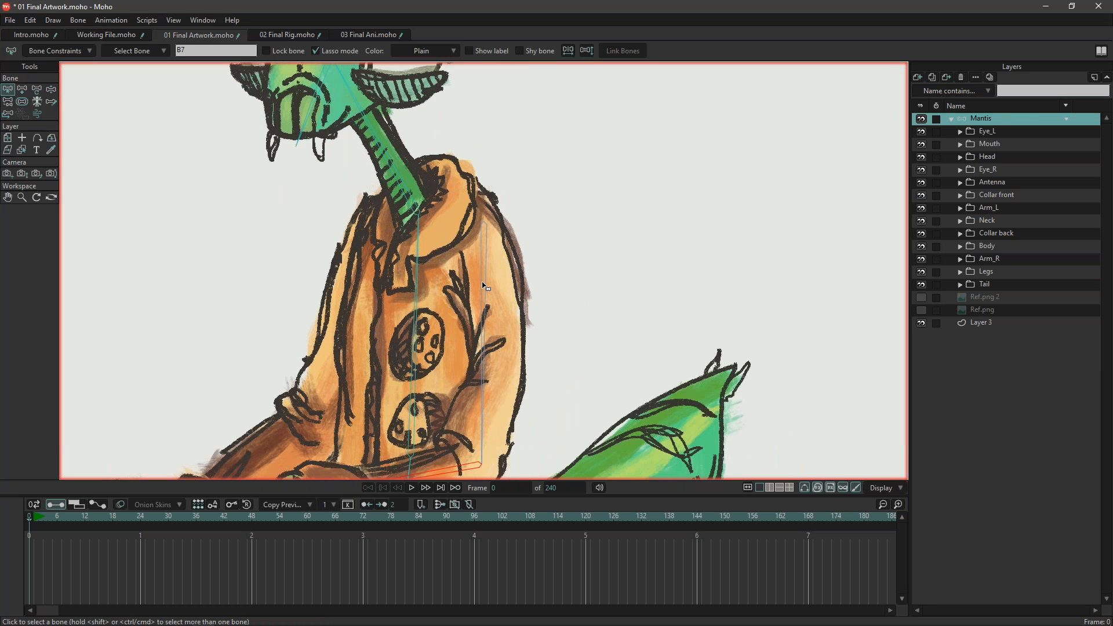
Parent the front arm's upper bone to the upper body bone with the Reparent Bone tool.
click(8, 101)
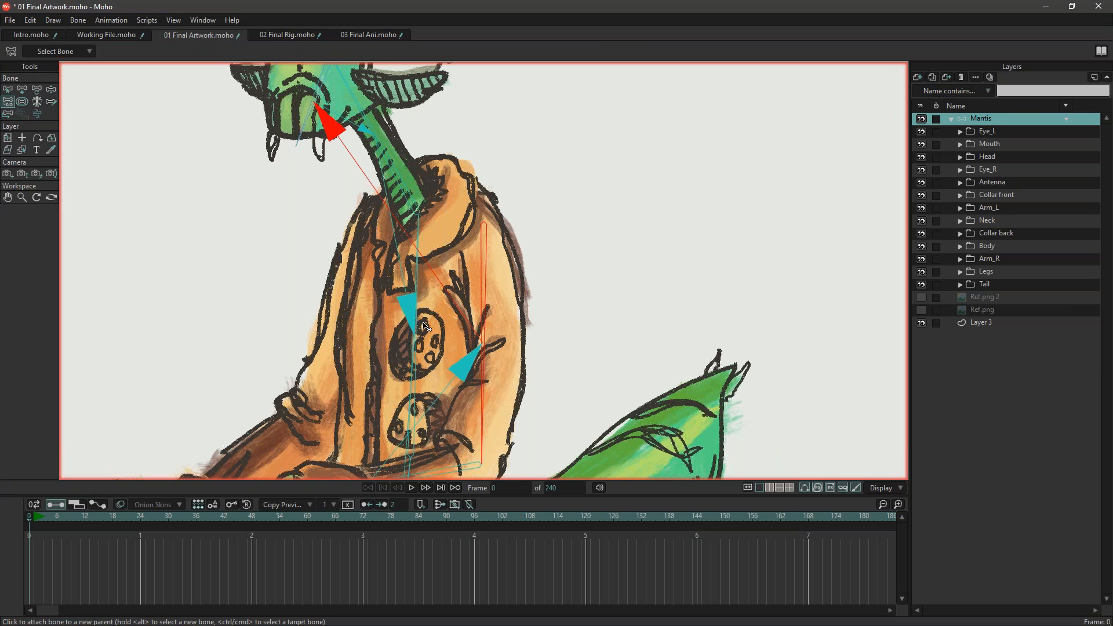
click(424, 377)
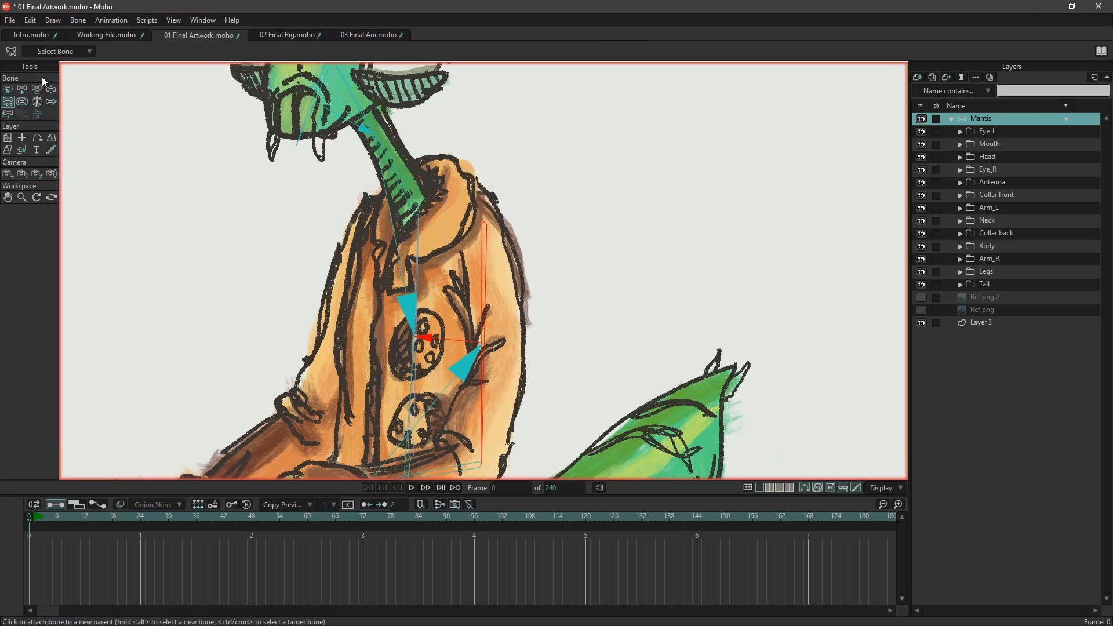
click(11, 90)
Test how the front arm follows the body by posing the skeleton with Manipulate Bones.
scroll(401, 279, down, 3)
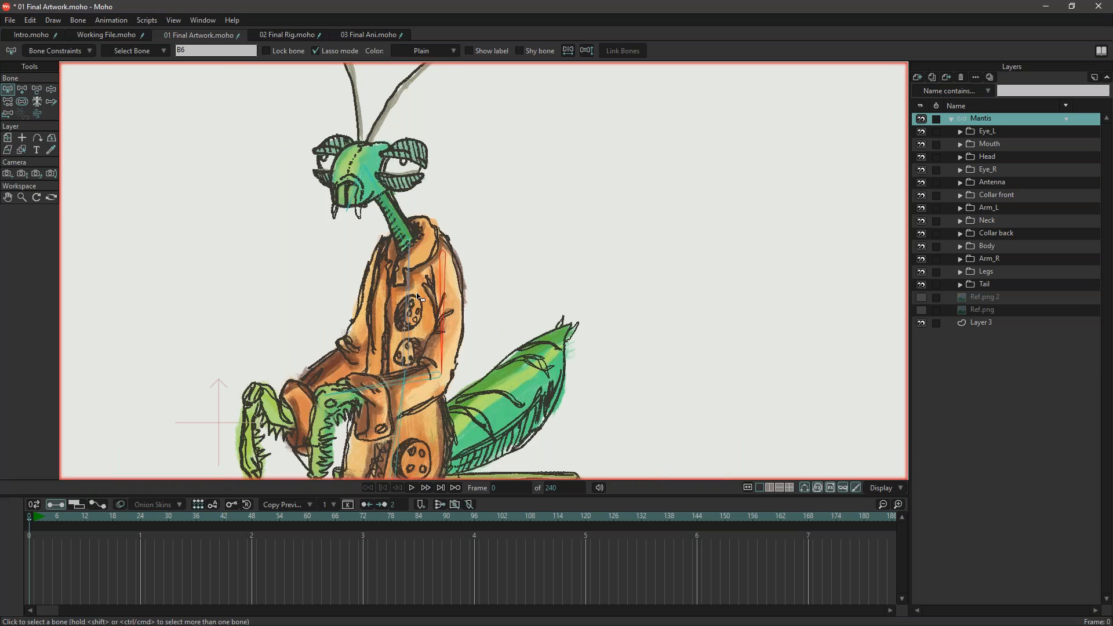
drag(419, 285, 529, 230)
key(z)
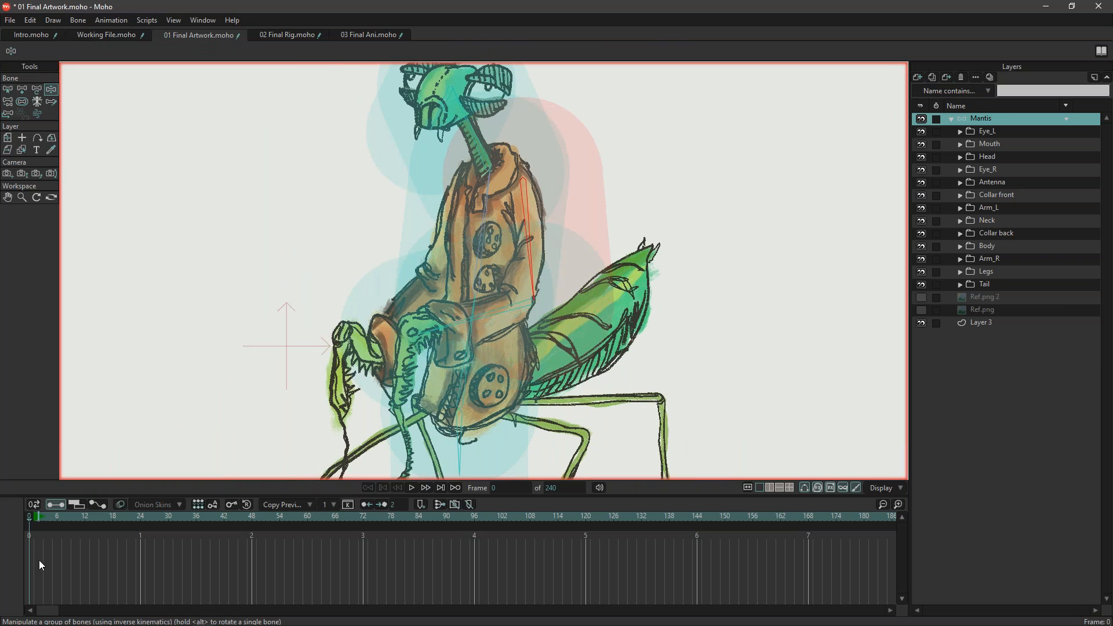
click(39, 513)
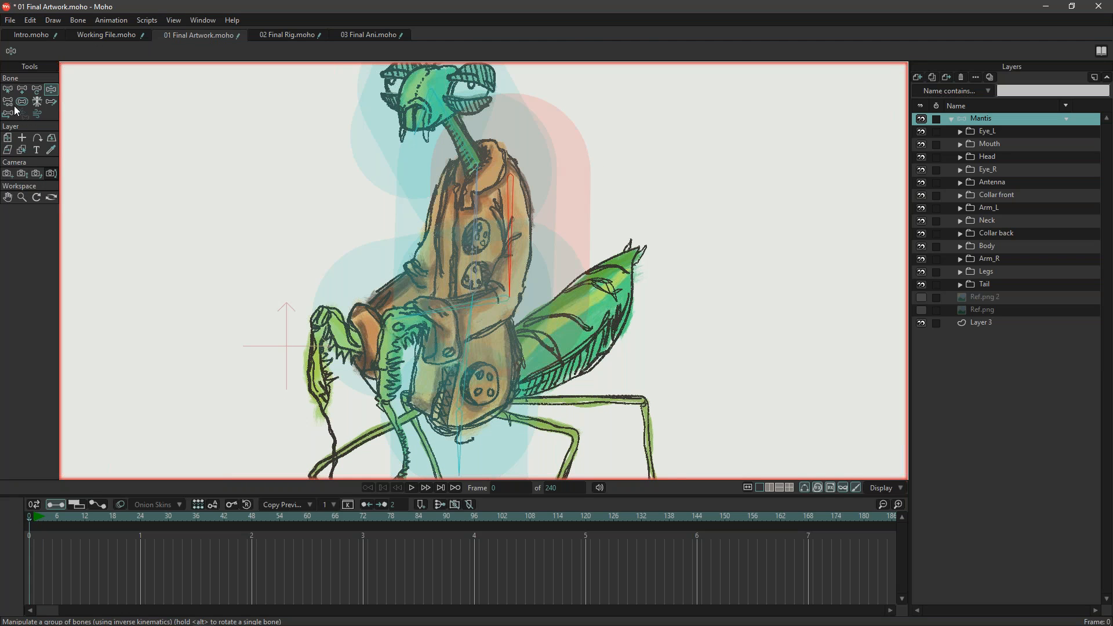
Continue the front arm's bone chain from the forearm bone down through the spiked claw to its thin tip.
click(8, 89)
scroll(473, 296, up, 2)
drag(480, 291, 443, 170)
click(410, 177)
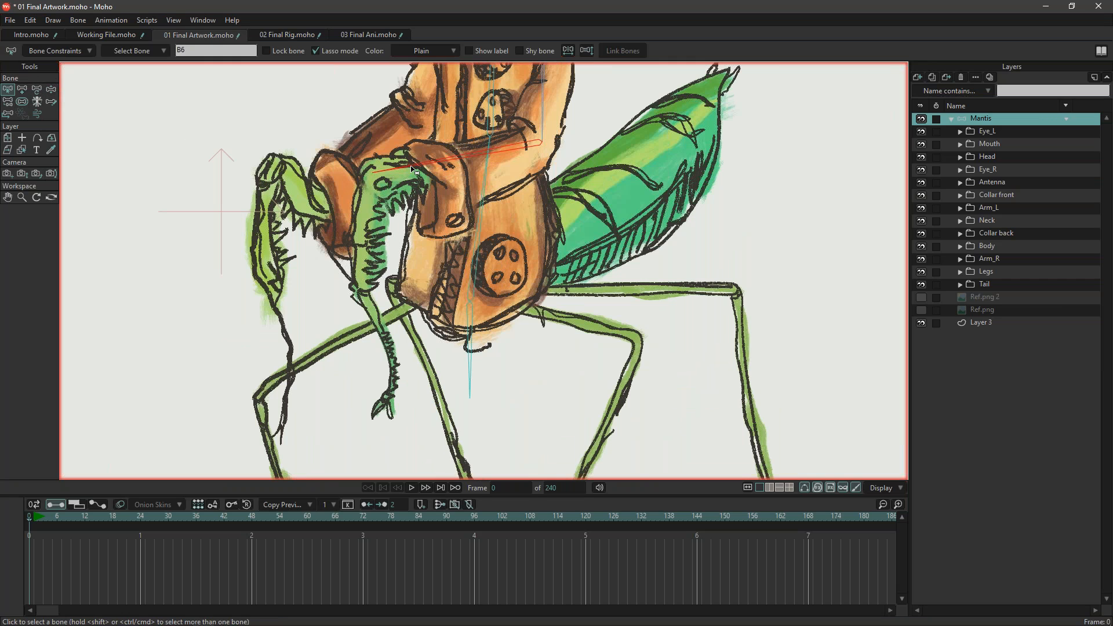
click(22, 92)
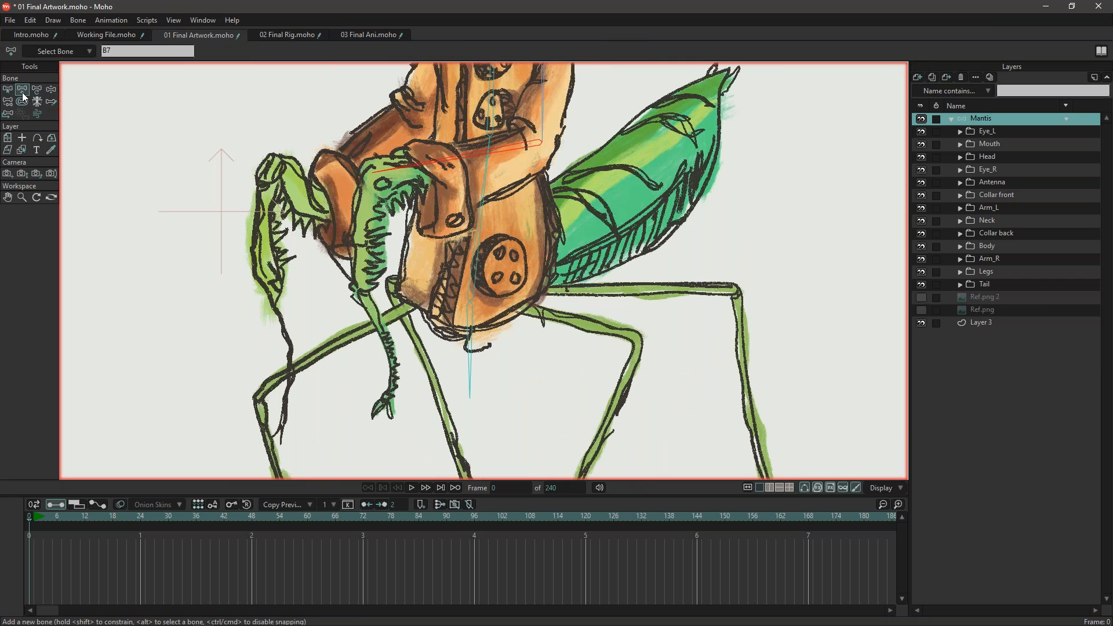
mouse_move(365, 285)
mouse_down()
mouse_move(388, 345)
mouse_move(387, 417)
mouse_up()
Draw the upper arm and forearm bones of the far arm with the Add Bone tool, using the upper body bone as parent.
click(9, 91)
drag(399, 152, 520, 388)
click(614, 270)
drag(513, 336, 428, 257)
key(a)
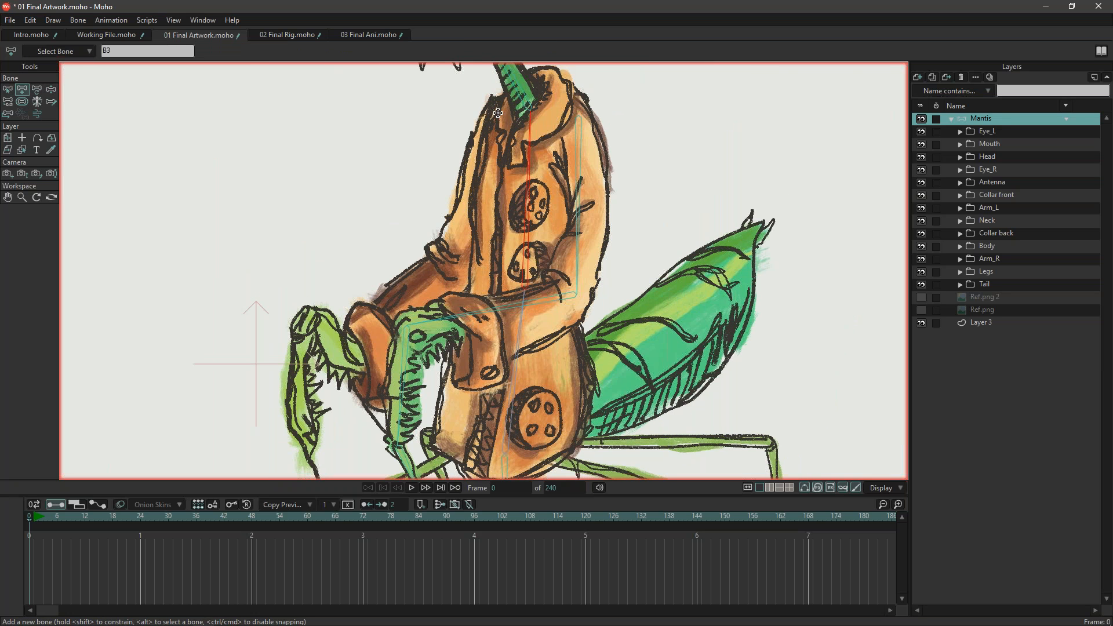
mouse_move(498, 117)
mouse_down()
mouse_move(457, 272)
mouse_move(302, 326)
mouse_move(324, 284)
mouse_move(317, 229)
mouse_up()
scroll(381, 210, up, 3)
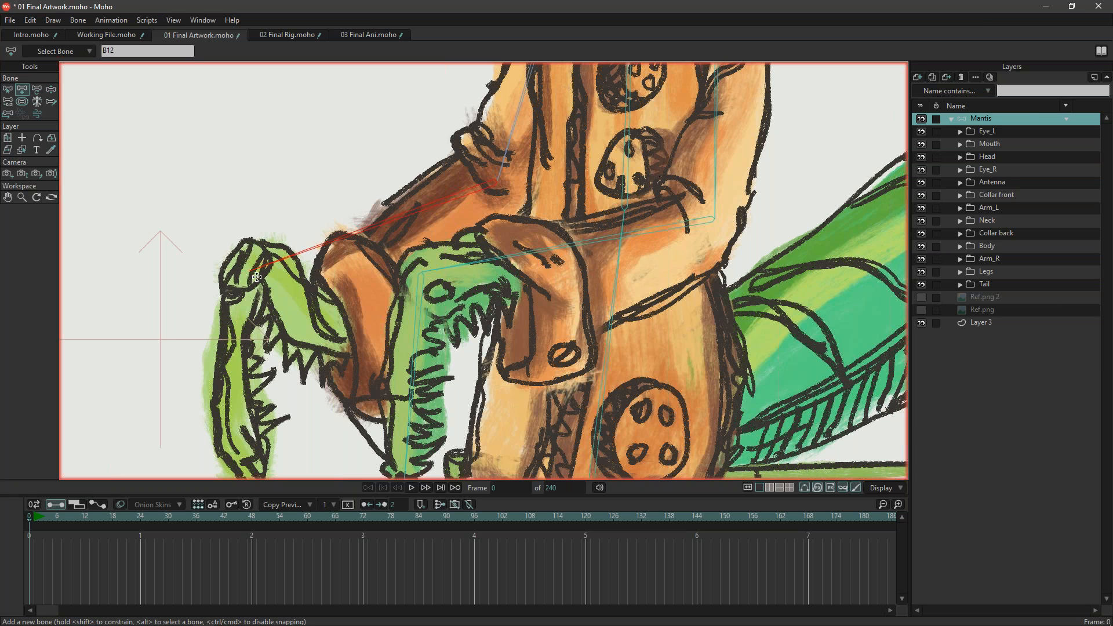
Extend the far arm's bone chain from the wrist down the claw and along its thin tip.
drag(338, 310, 355, 230)
scroll(325, 259, down, 2)
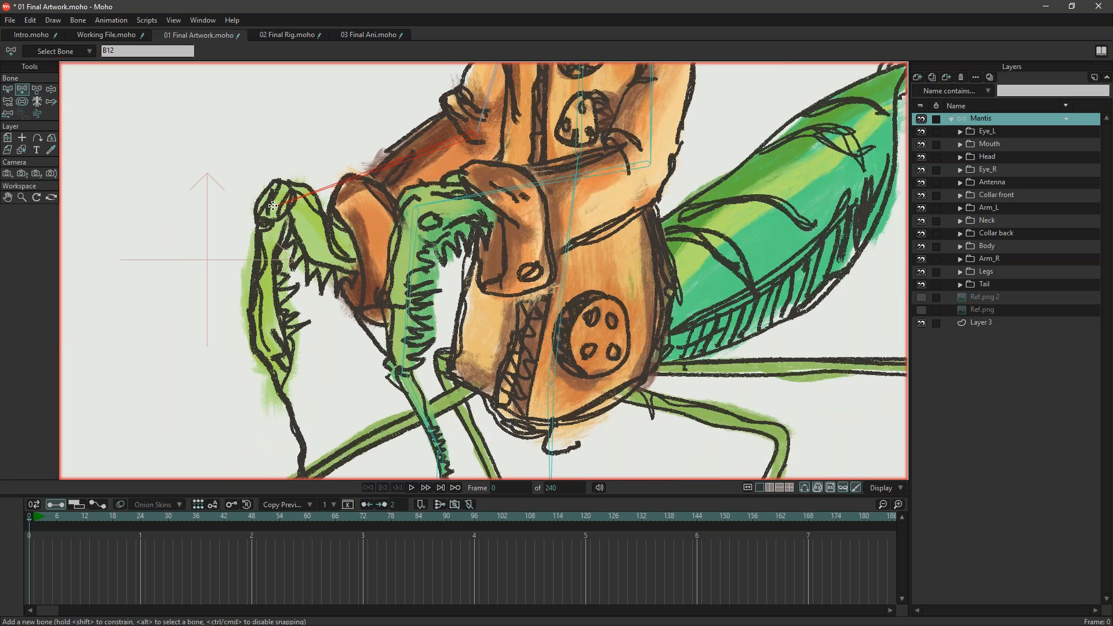
mouse_move(280, 207)
mouse_down()
mouse_move(268, 355)
mouse_move(239, 215)
mouse_up()
mouse_move(205, 201)
mouse_down()
mouse_move(241, 293)
mouse_move(225, 409)
mouse_up()
drag(284, 360, 289, 447)
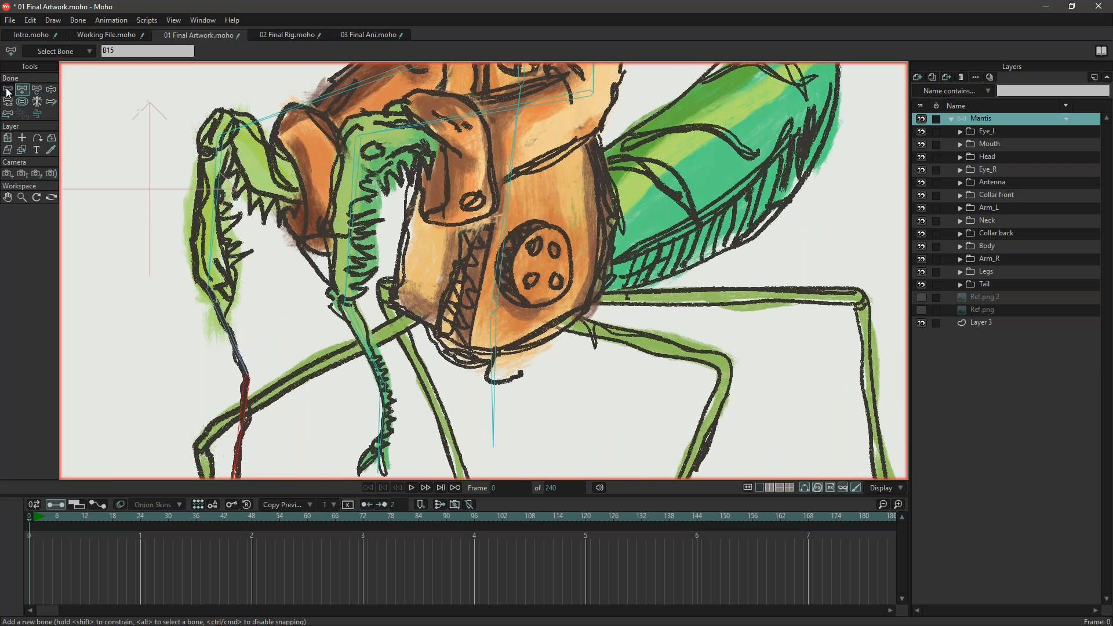
click(8, 90)
Select the root bone at the hem of the coat.
scroll(511, 356, down, 5)
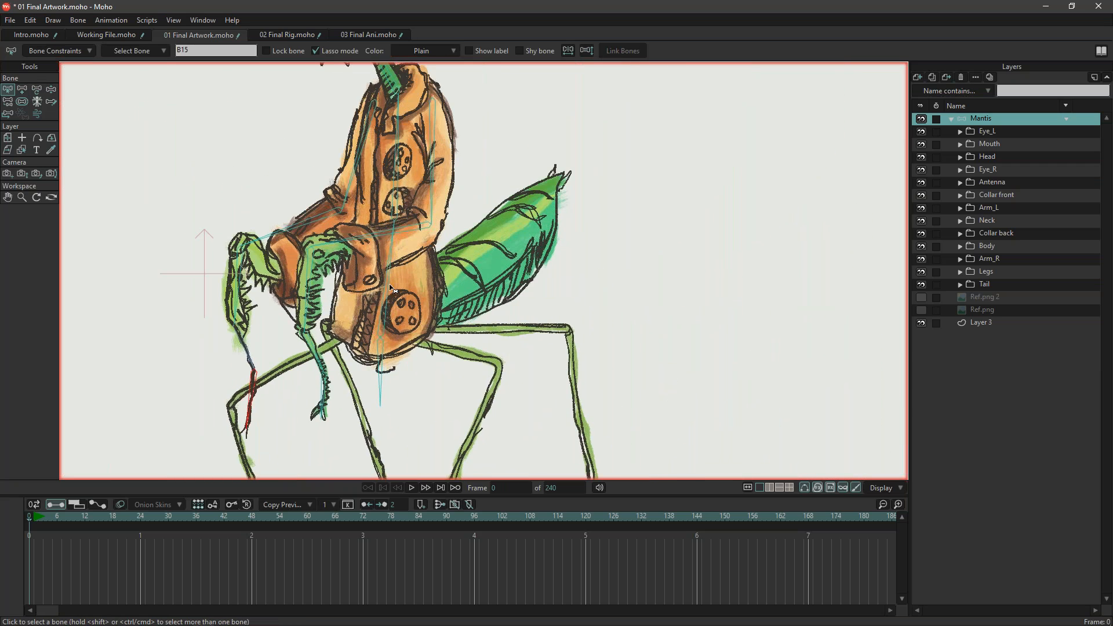
scroll(439, 329, up, 4)
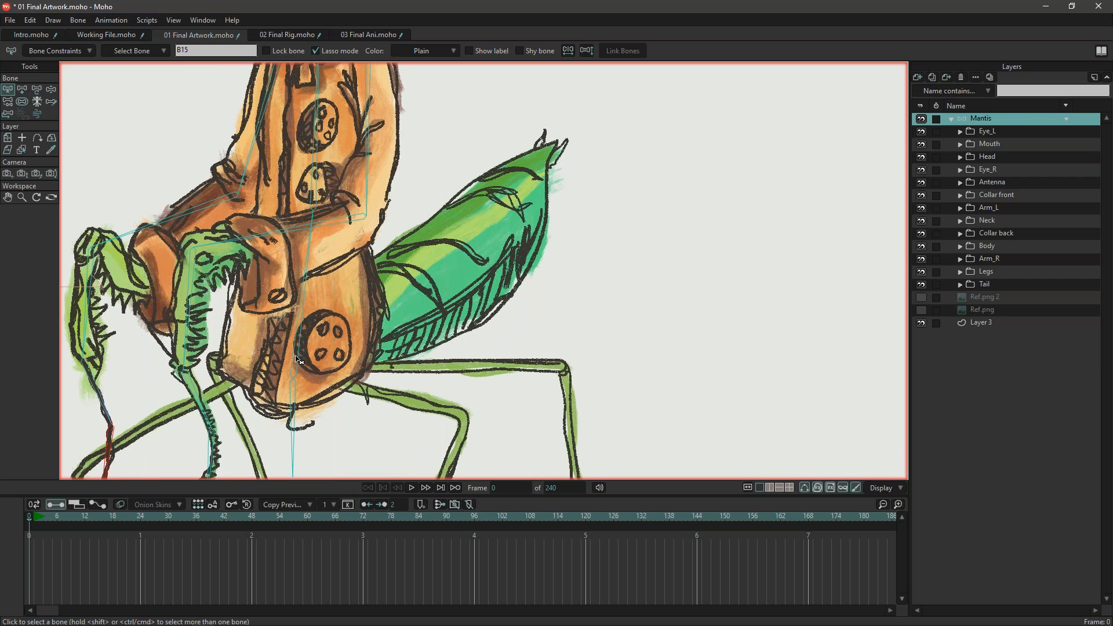
click(297, 351)
drag(421, 322, 449, 288)
click(322, 383)
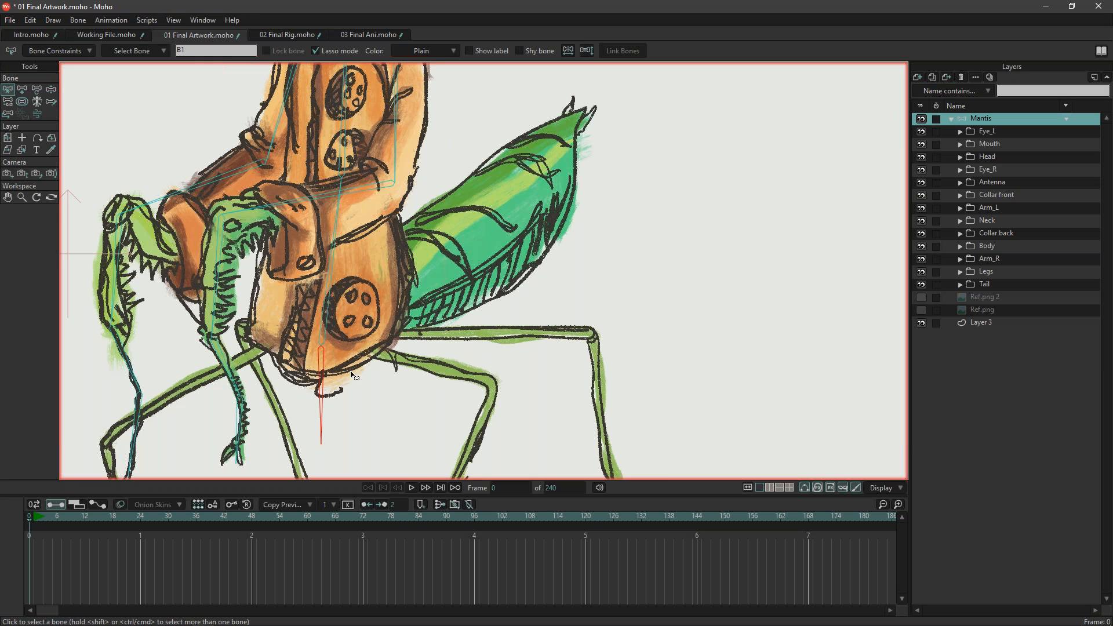
Examine the parent links of the tail and leg bones in the 02 Final Rig document and return to 01 Final Artwork.
click(276, 37)
key(z)
scroll(587, 364, up, 7)
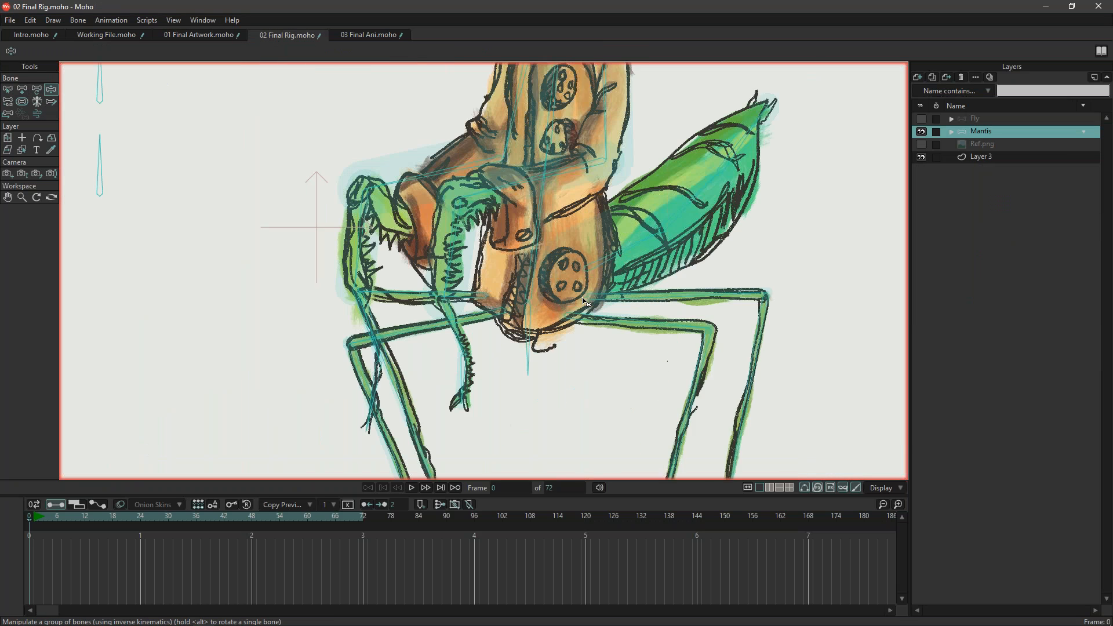
key(p)
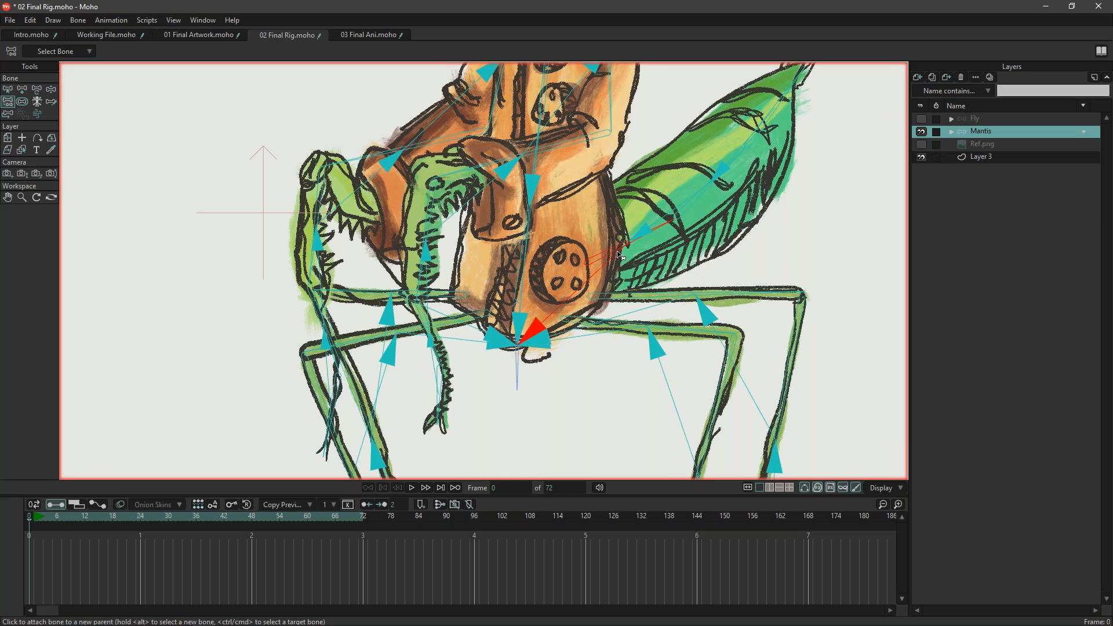
click(211, 38)
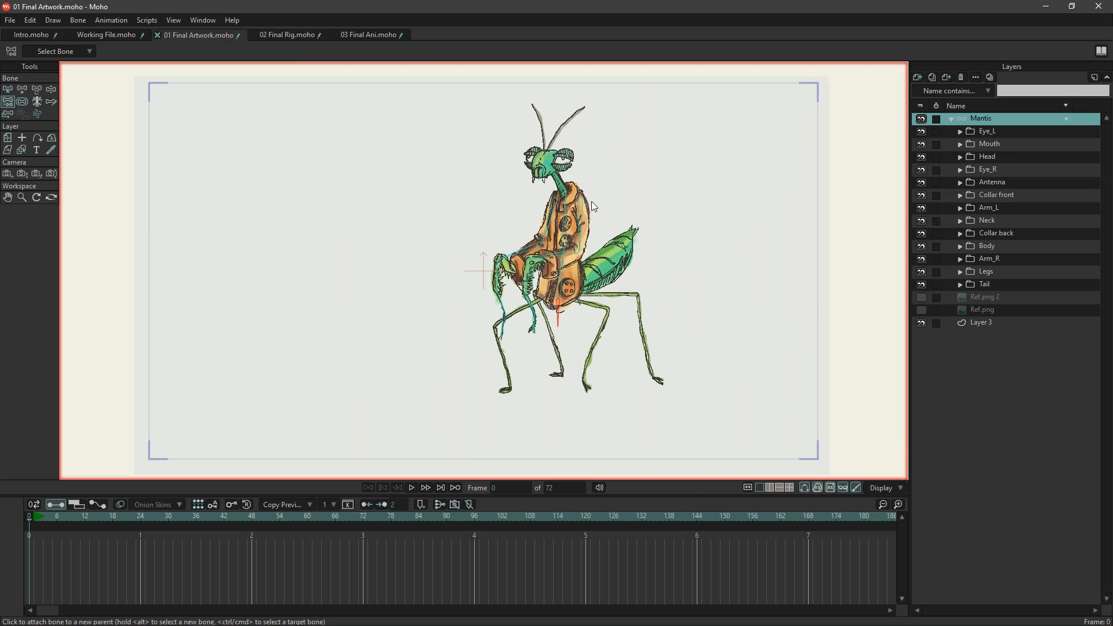
Draw a chain of three bones from the lower coat along the tail, with the root bone as parent.
scroll(591, 200, up, 5)
key(b)
click(22, 89)
drag(347, 320, 586, 106)
Check the parent link of the first tail bone with the Reparent Bone tool.
click(8, 90)
click(356, 316)
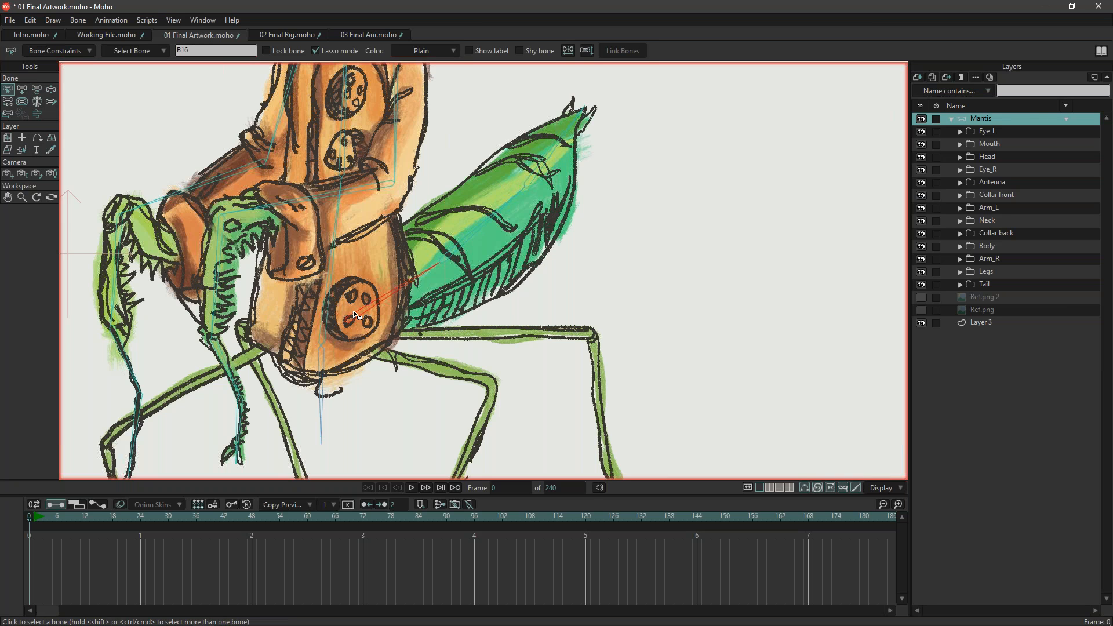
key(p)
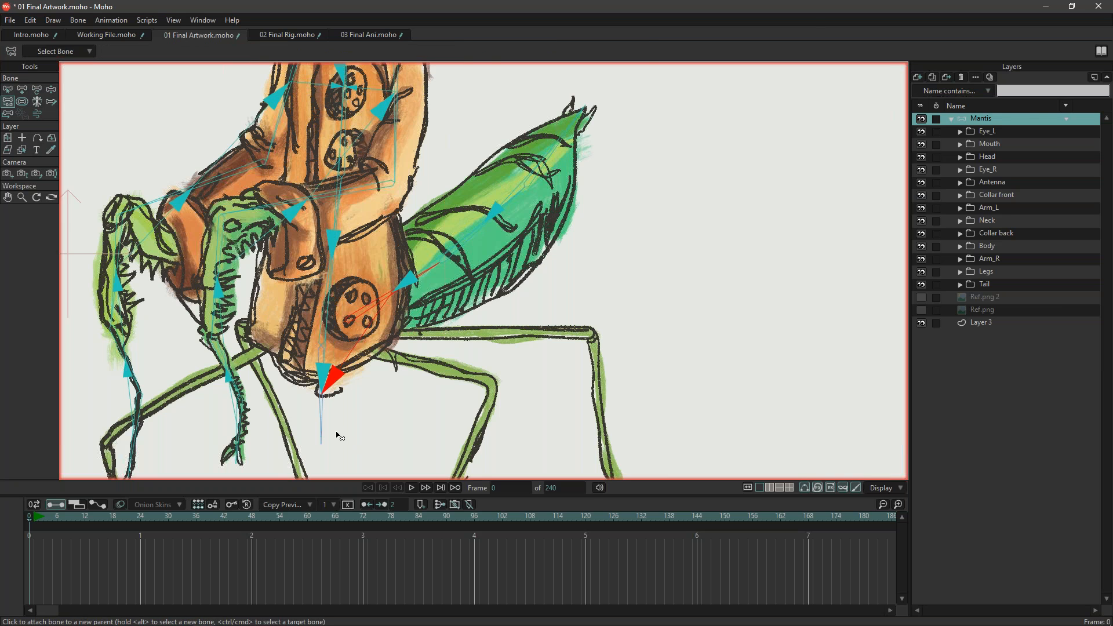
click(8, 91)
click(600, 306)
scroll(571, 299, down, 5)
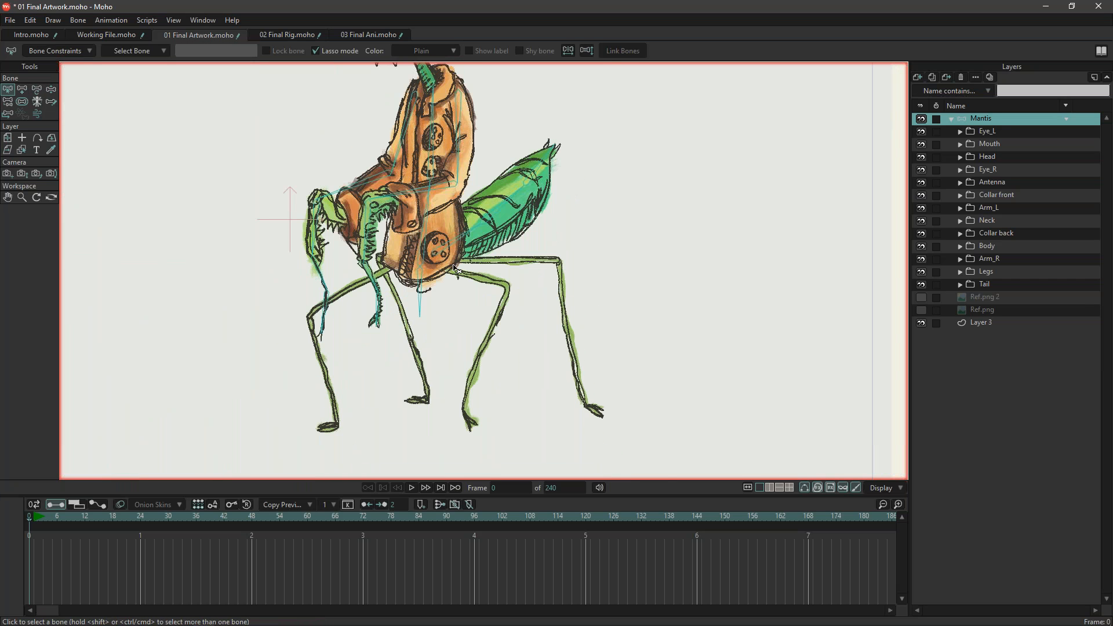
scroll(537, 308, up, 1)
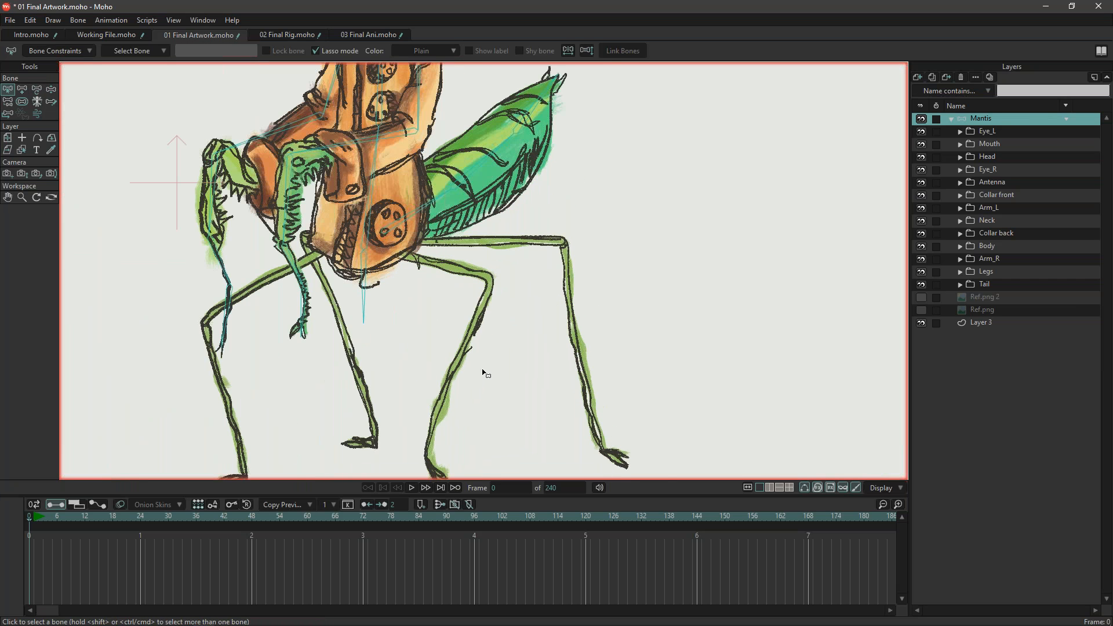
scroll(502, 432, down, 1)
scroll(510, 404, down, 1)
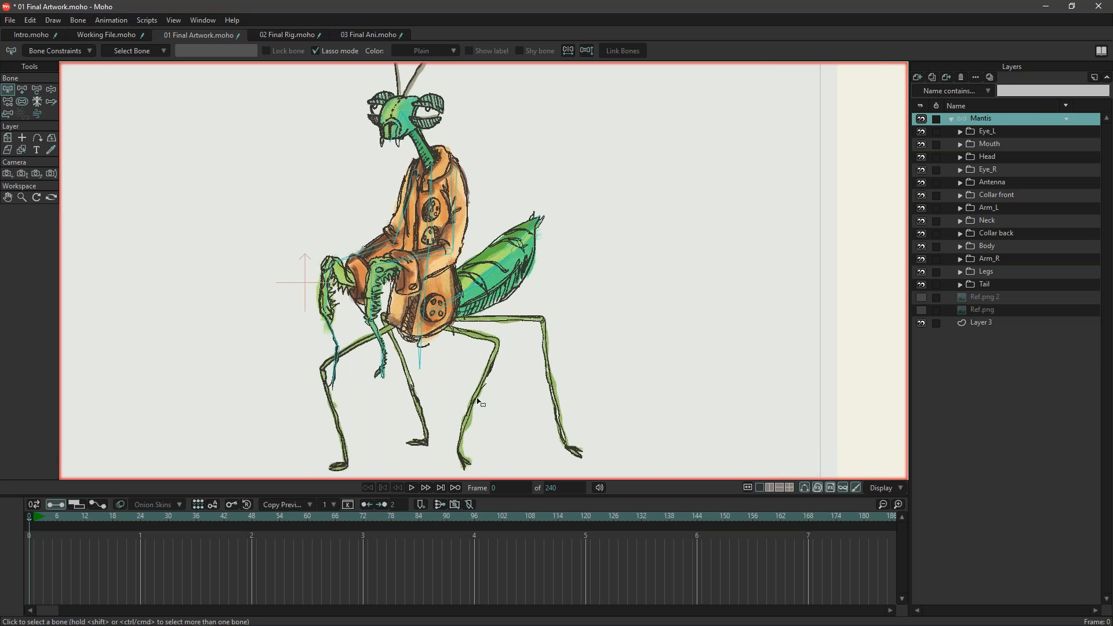
scroll(477, 401, up, 2)
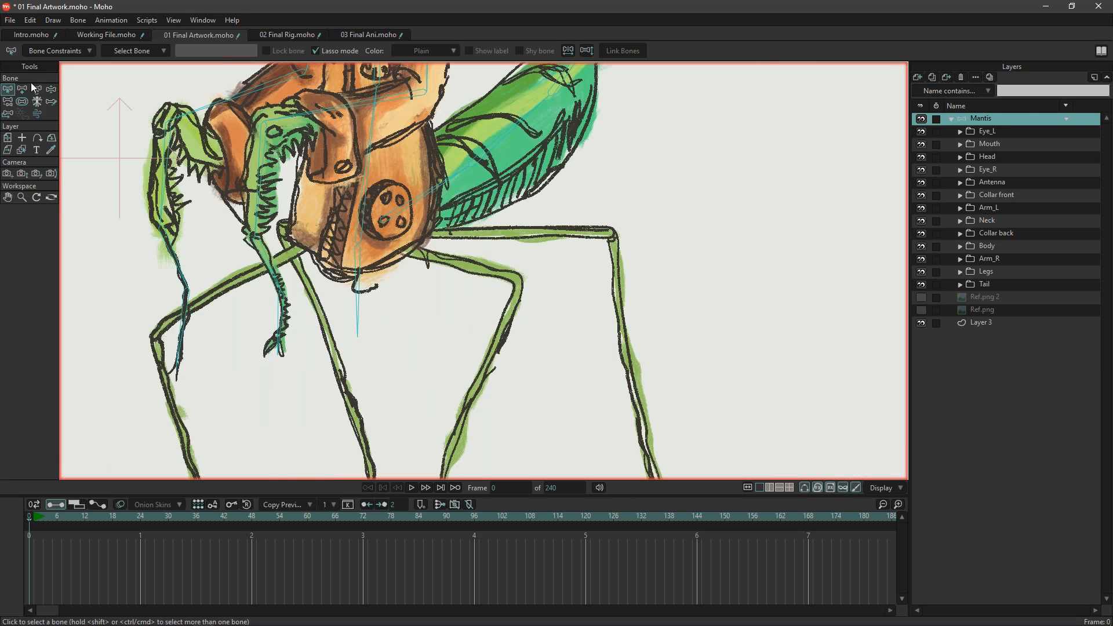
Draw a chain of three bones along the antenna that leans toward the mantis's back, with the head bone as parent.
drag(598, 250, 603, 579)
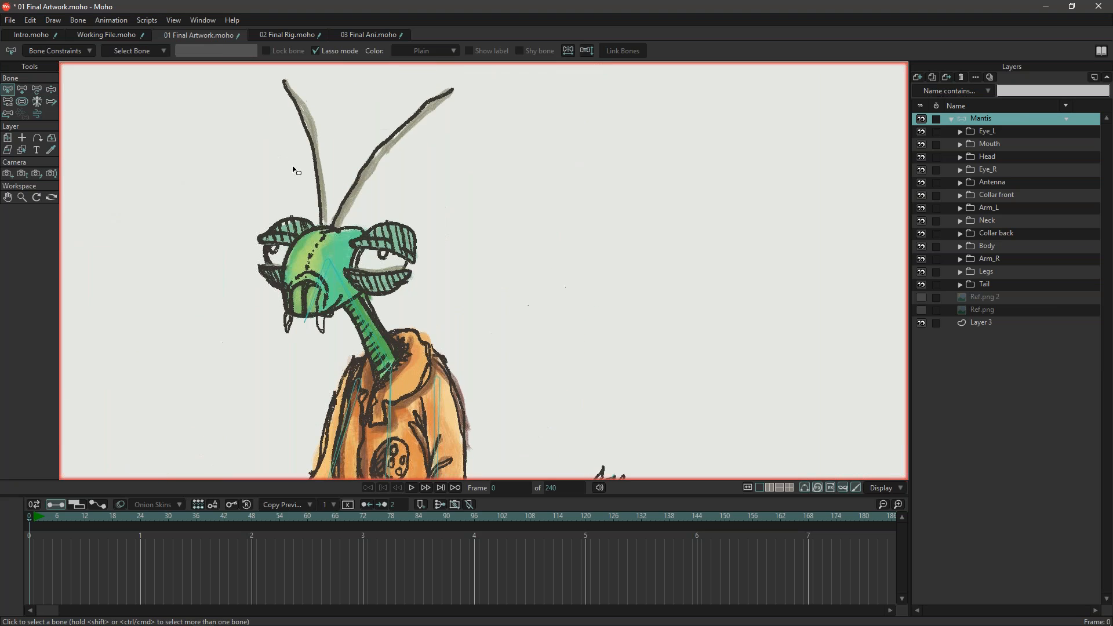
click(338, 283)
scroll(338, 282, up, 2)
drag(252, 165, 269, 238)
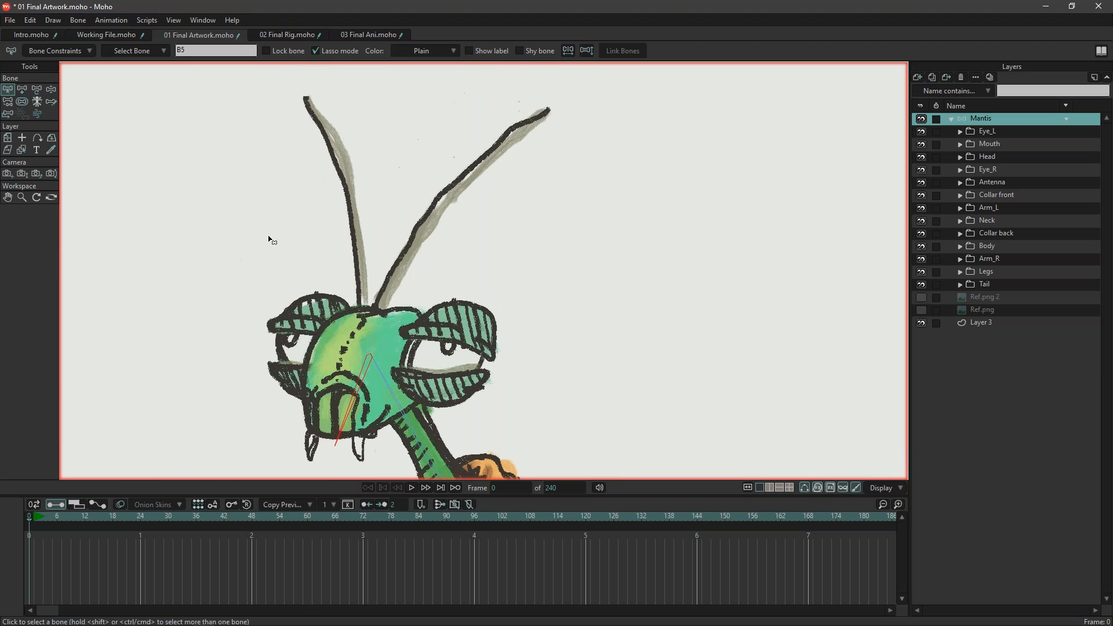
click(23, 91)
mouse_move(375, 317)
mouse_down()
mouse_move(459, 184)
mouse_move(546, 120)
mouse_up()
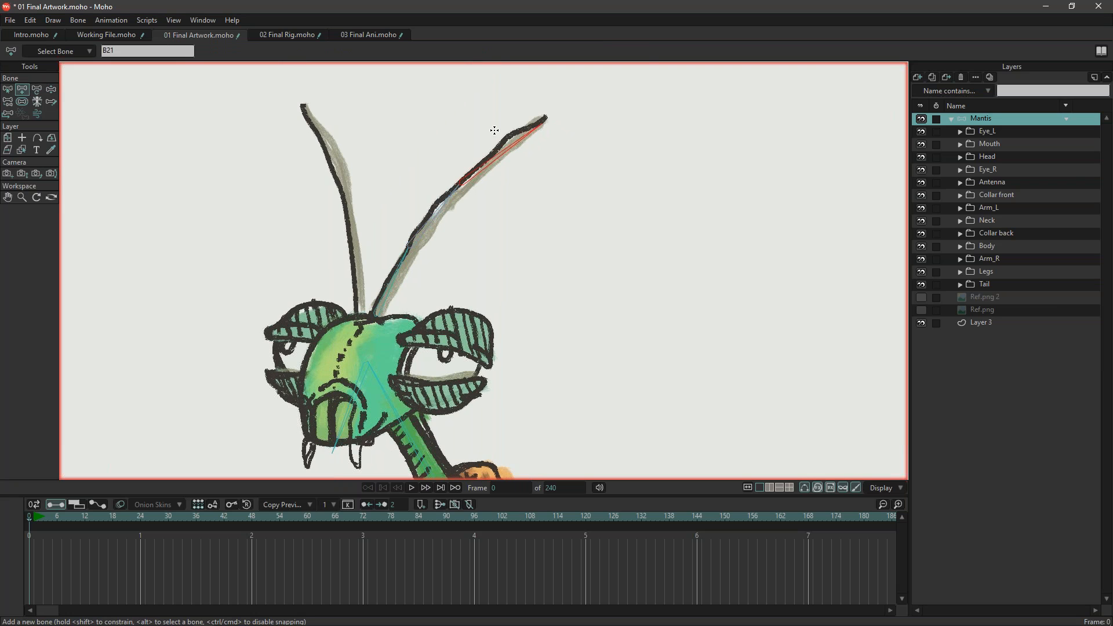
Draw a matching bone chain along the other antenna, again using the head bone as parent.
click(7, 90)
click(366, 374)
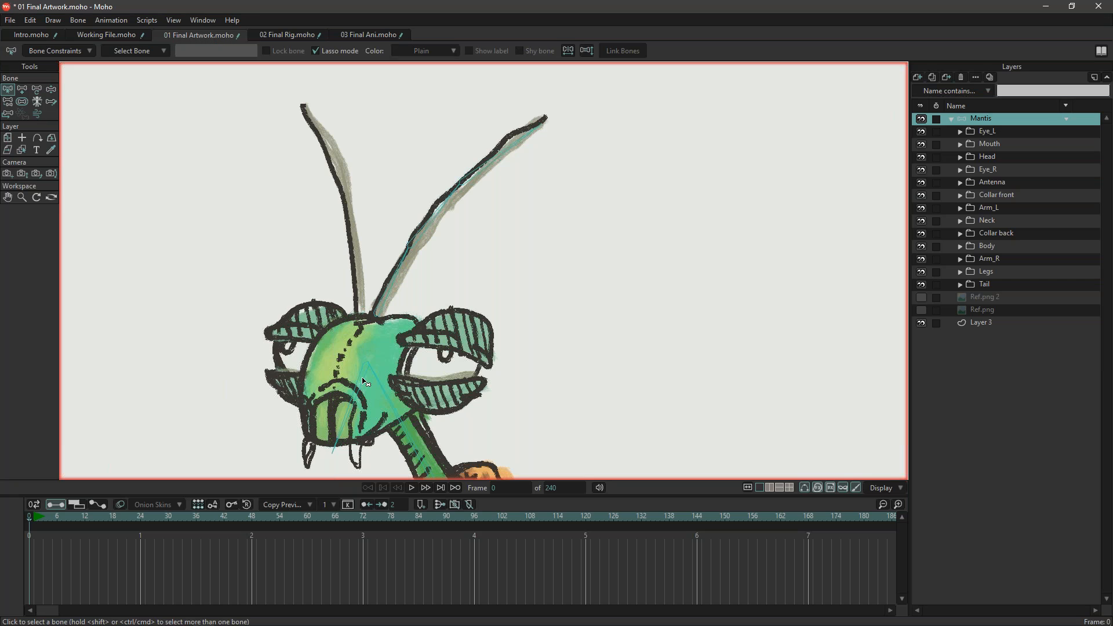
click(25, 89)
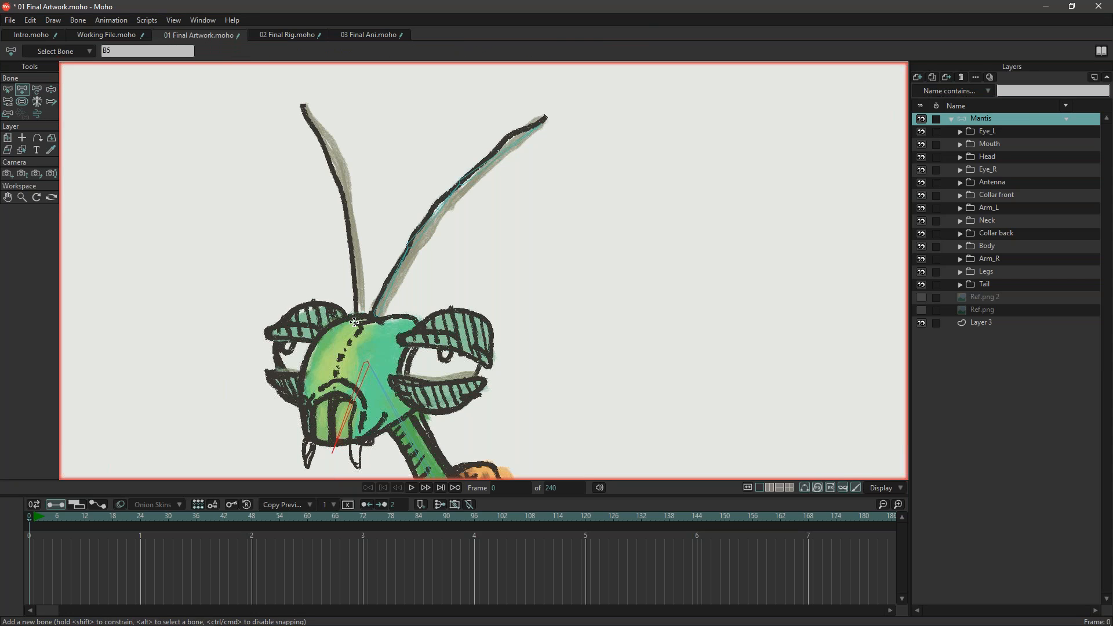
mouse_move(357, 317)
mouse_down()
mouse_move(341, 180)
mouse_move(300, 105)
mouse_up()
click(8, 89)
Draw a thigh, shin and foot bone along the inner rear leg, with the root bone as parent.
scroll(404, 292, down, 2)
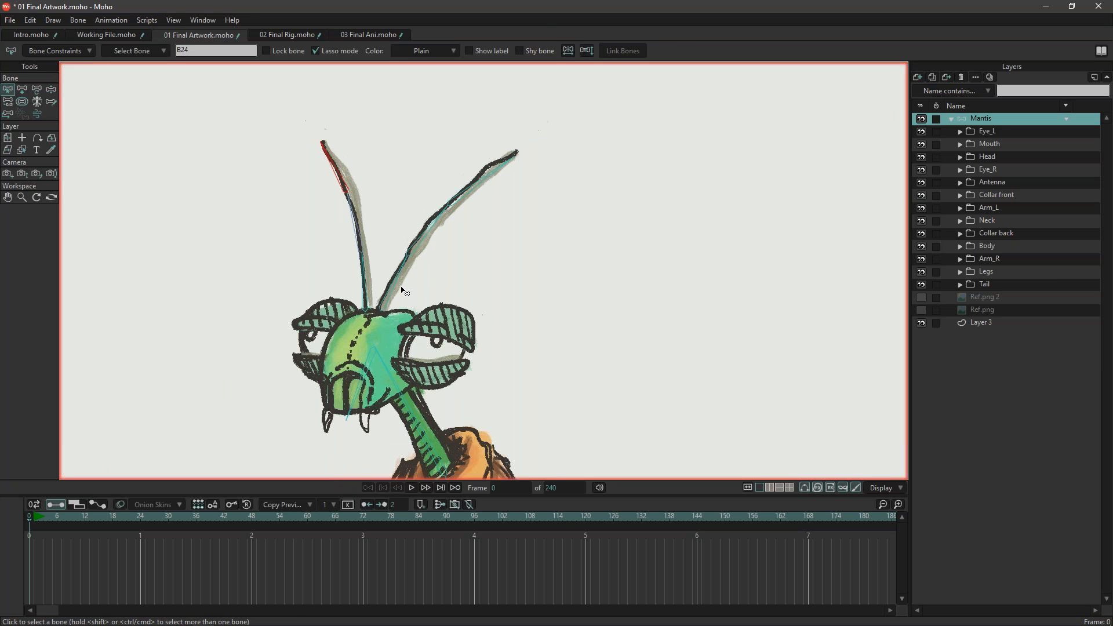
scroll(585, 413, down, 2)
drag(586, 413, 499, 67)
drag(335, 405, 395, 304)
drag(514, 308, 448, 206)
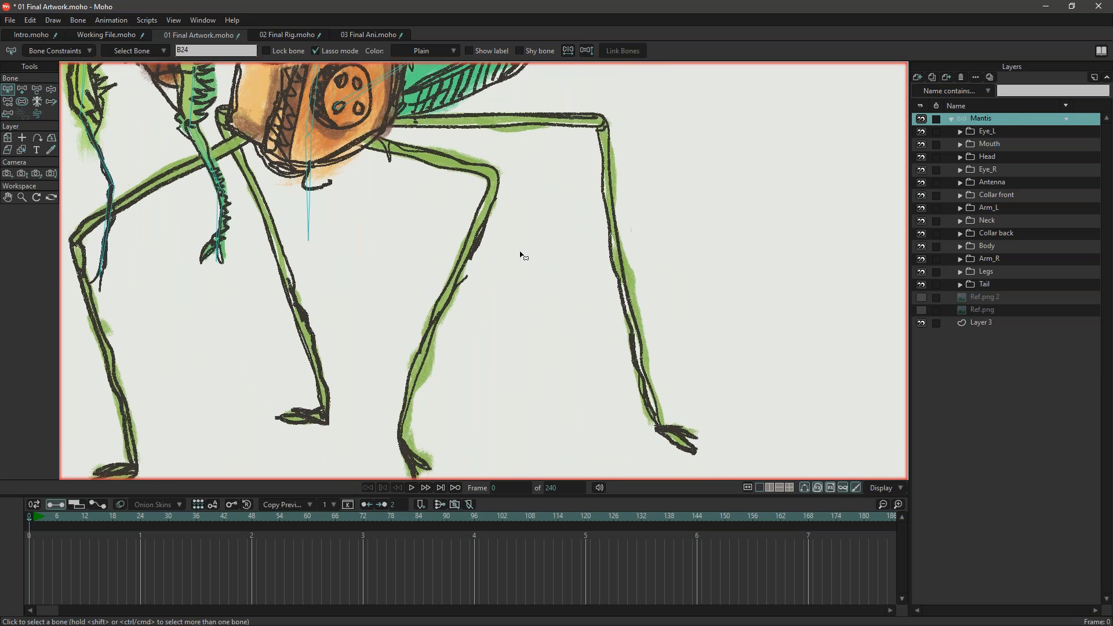
click(351, 190)
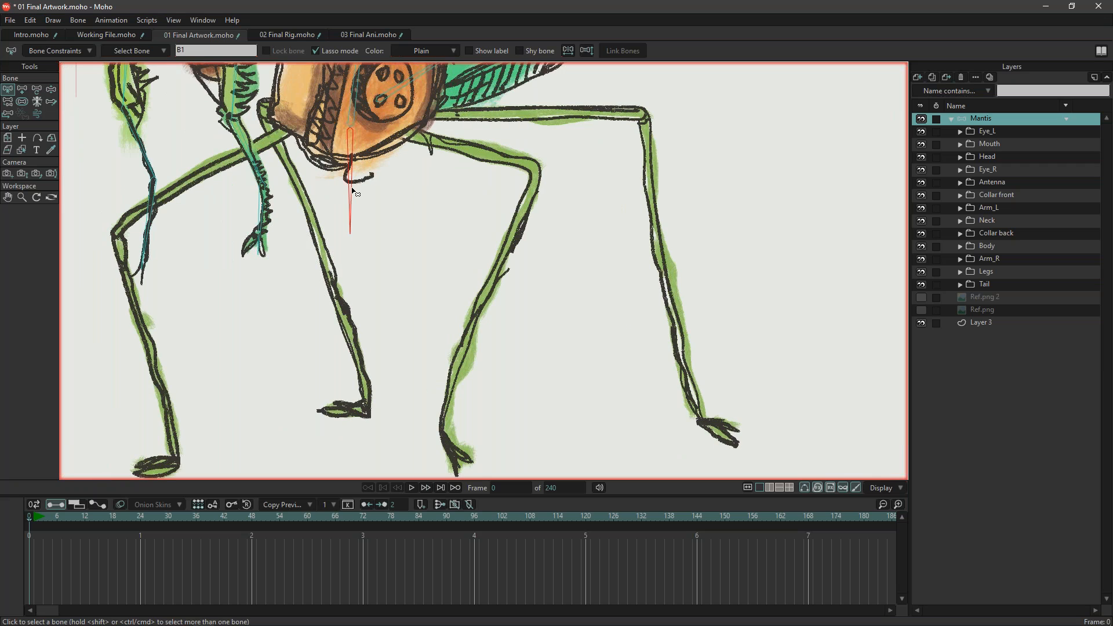
click(22, 90)
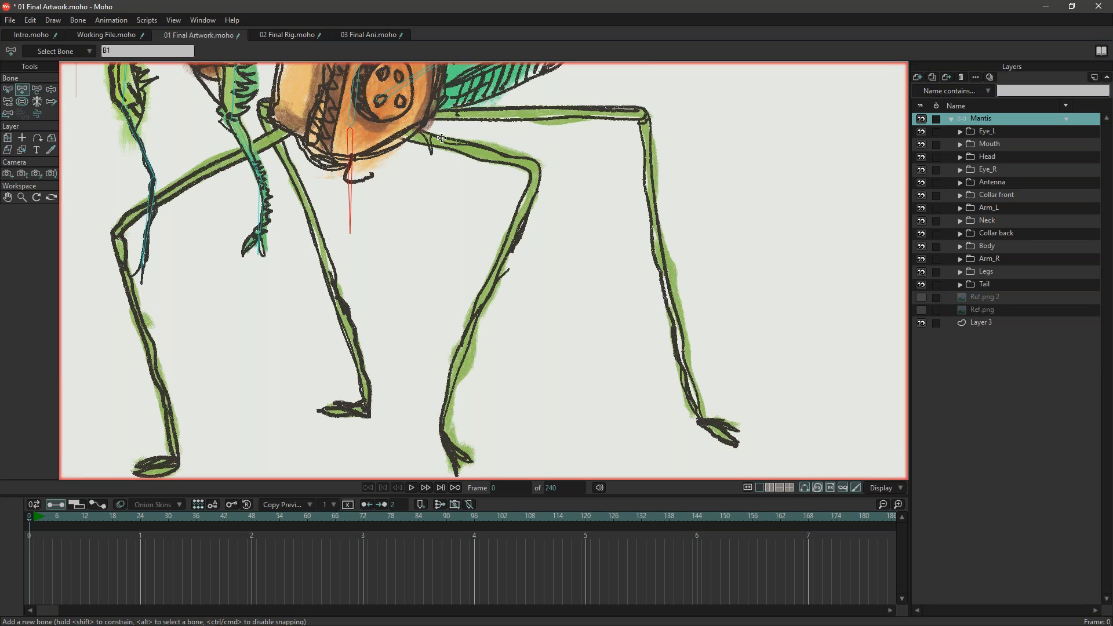
drag(383, 124, 464, 466)
Draw bone chains along the outermost rear leg and the outermost front leg, each ending in a foot bone.
click(7, 90)
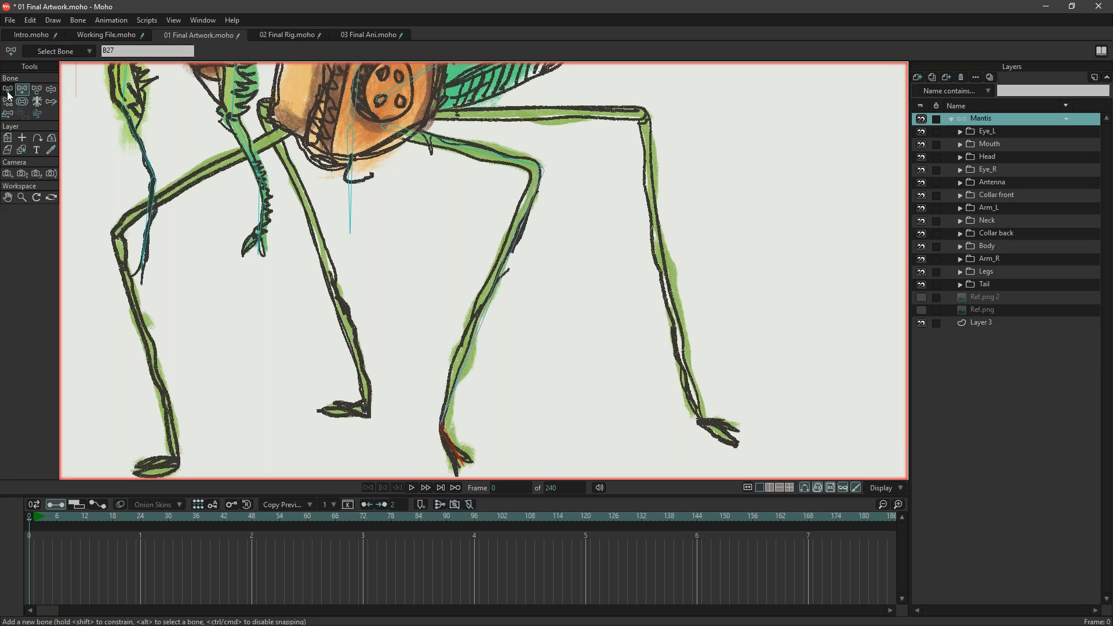
click(23, 90)
drag(424, 112, 733, 433)
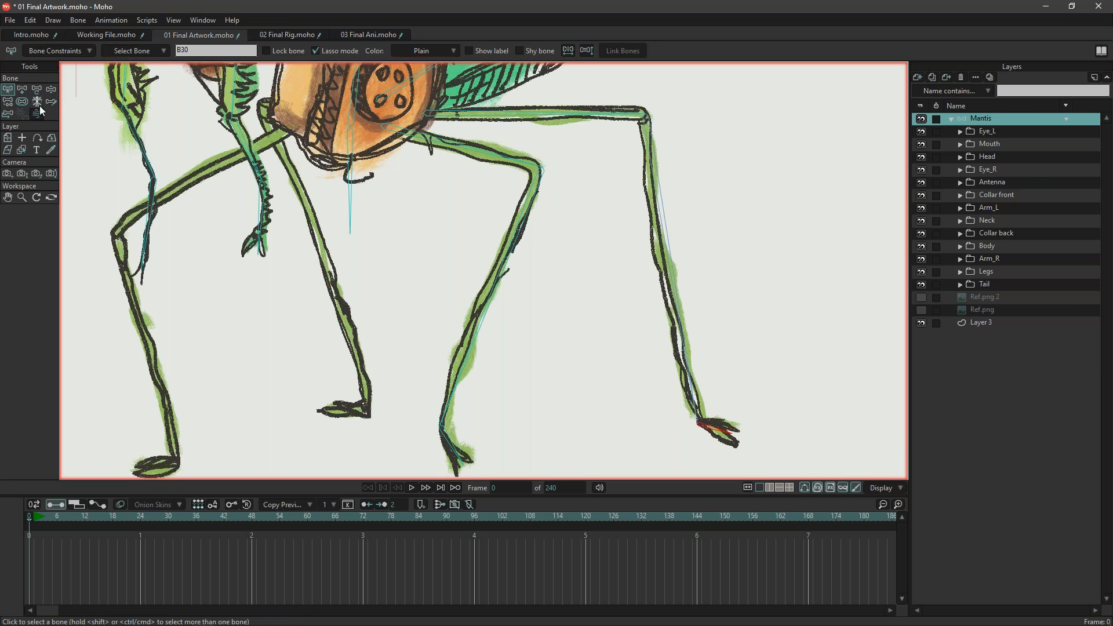
drag(292, 122, 174, 461)
drag(173, 461, 133, 466)
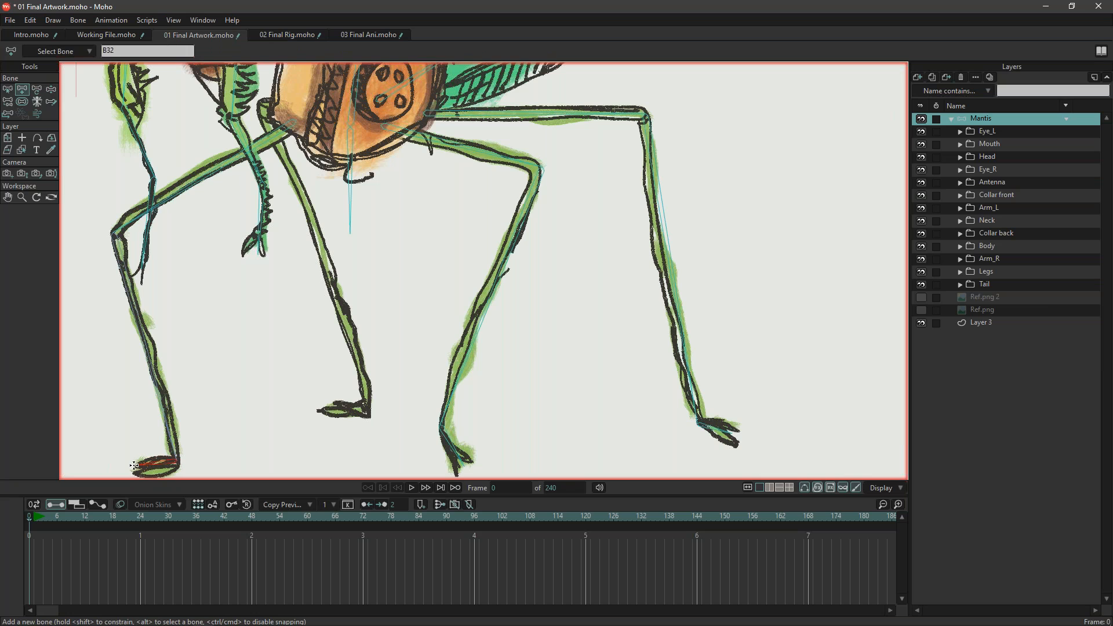
Draw a chain of three bones along the inner front leg, ending in a foot bone, with the root bone as parent.
click(7, 89)
click(352, 166)
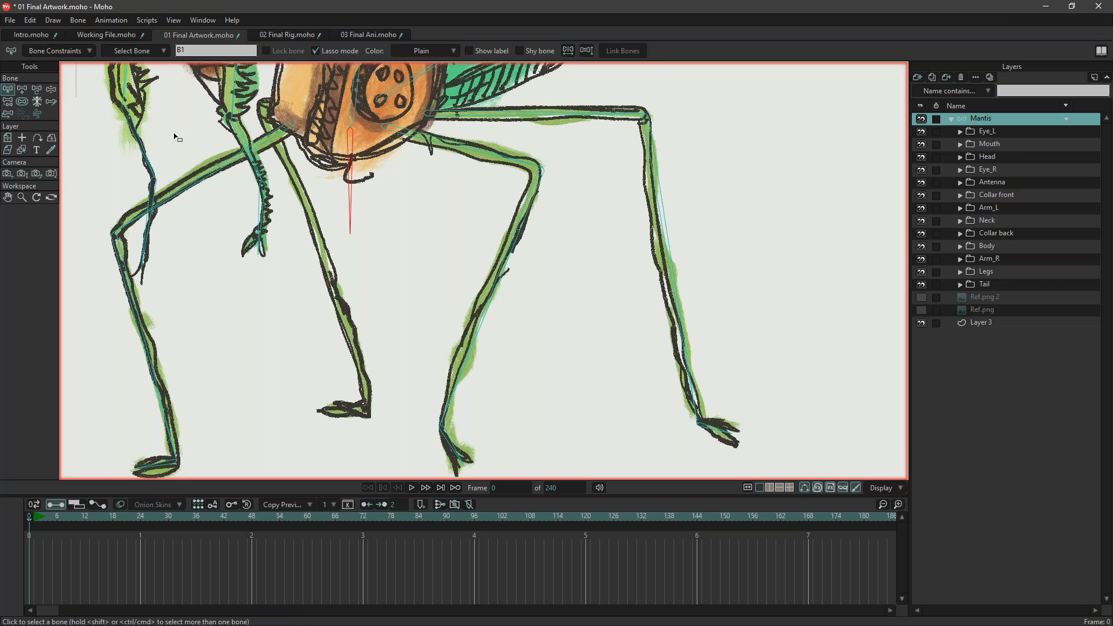
key(a)
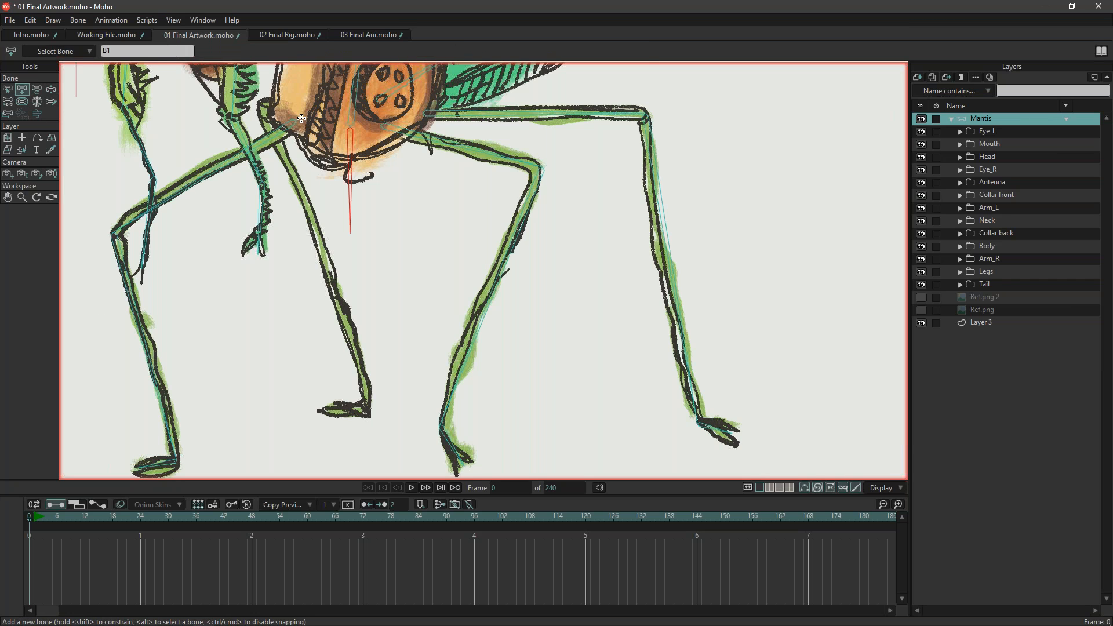
drag(271, 103, 328, 410)
Reparent the outermost front leg's thigh bone to the root bone.
click(8, 90)
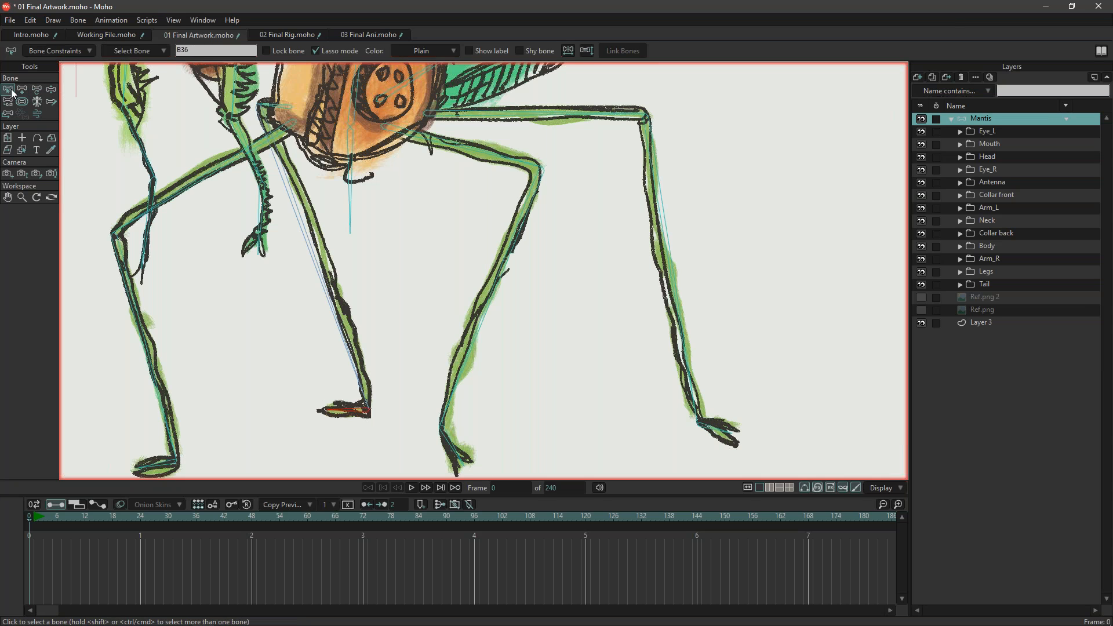
click(8, 102)
click(8, 89)
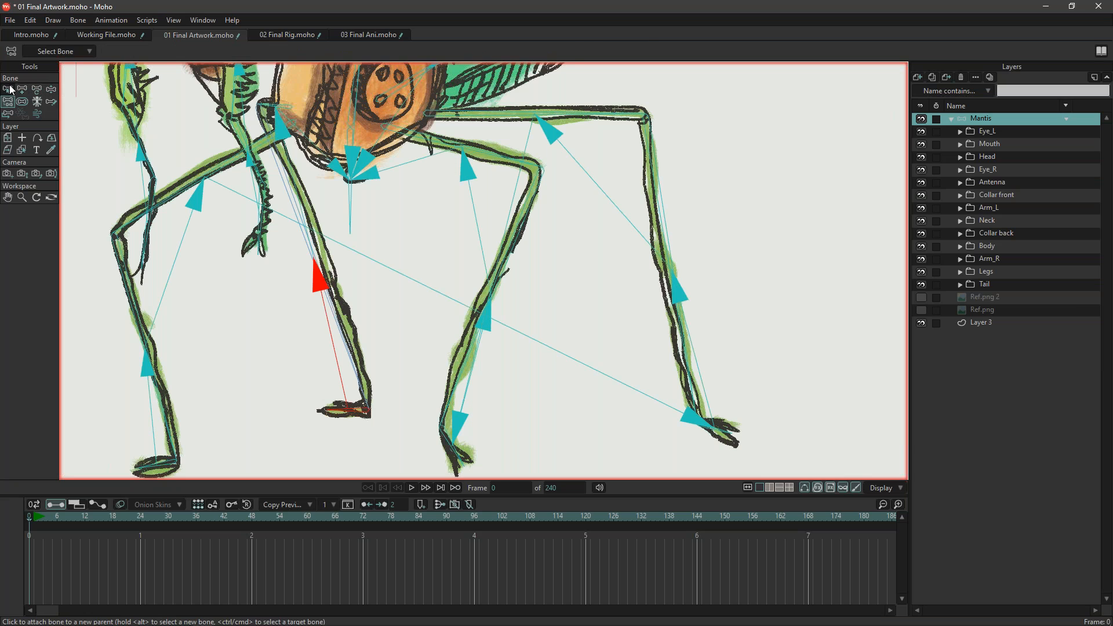
click(287, 133)
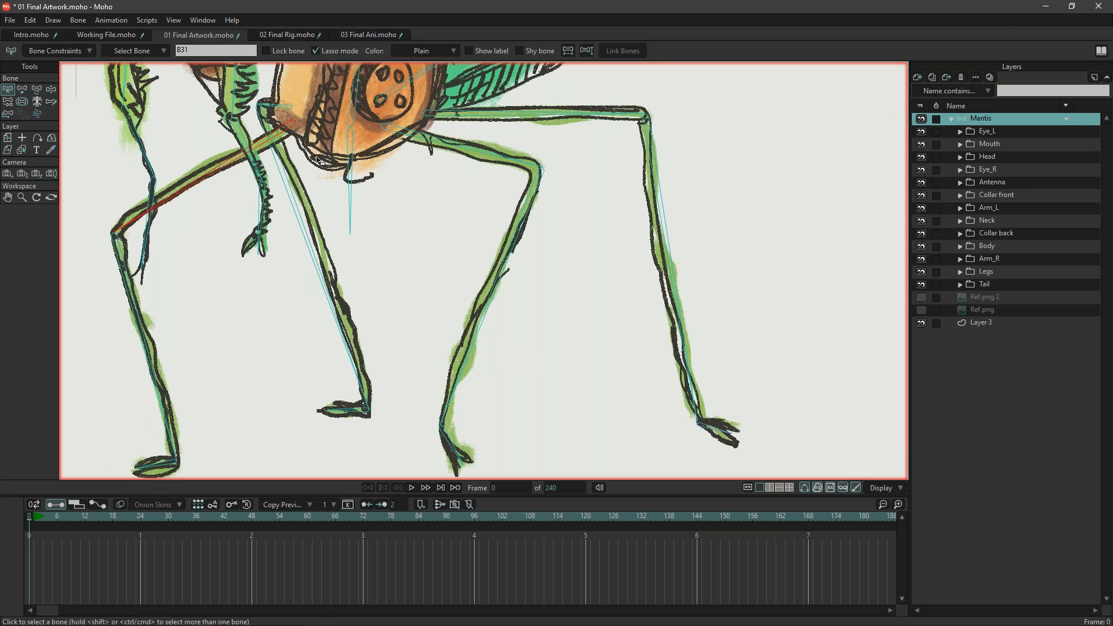
key(p)
click(355, 202)
Check which parent the inner front leg's first bone is attached to.
key(b)
click(290, 110)
key(0)
key(b)
click(283, 114)
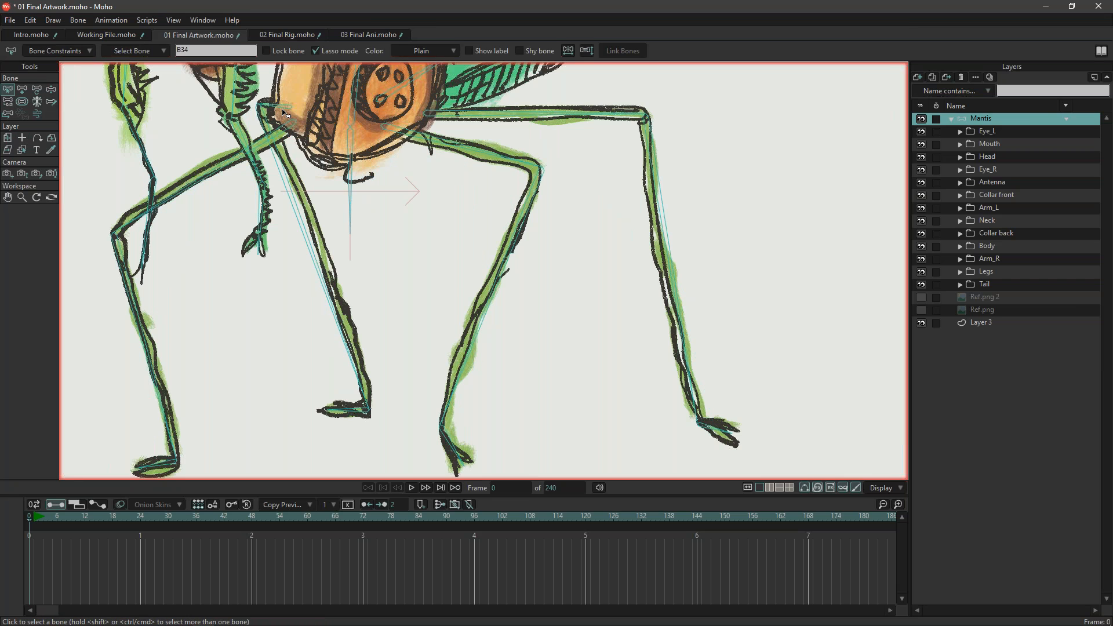
click(283, 109)
key(p)
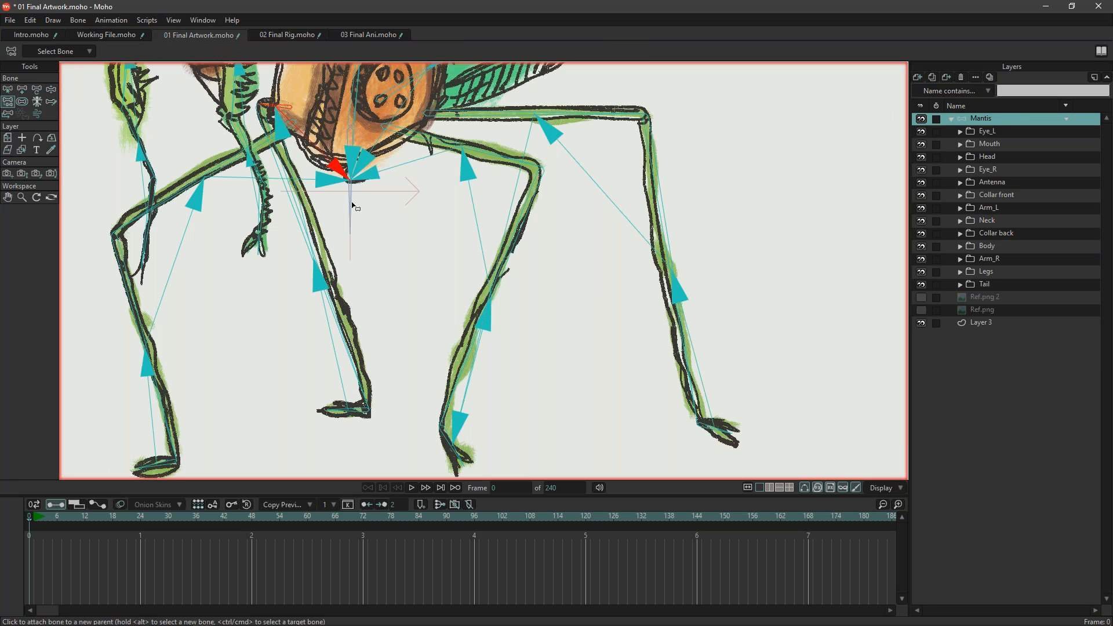
Select all bones briefly to review the complete mantis skeleton from antennae to legs.
key(b)
mouse_move(524, 334)
mouse_down()
mouse_move(536, 317)
mouse_move(544, 326)
mouse_up()
scroll(387, 402, down, 6)
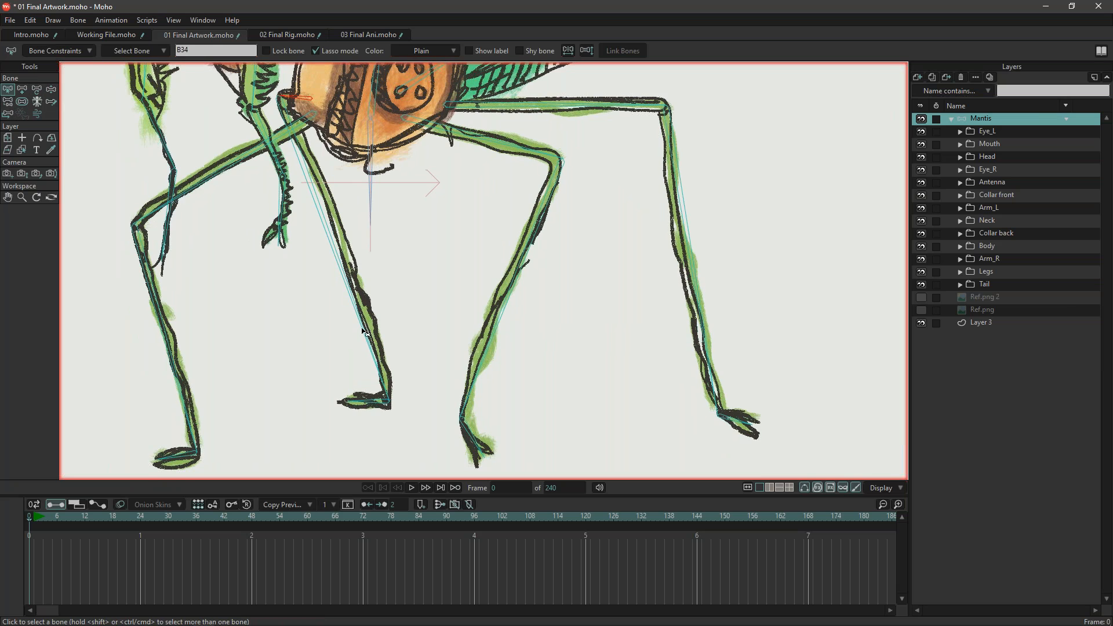
scroll(453, 441, up, 2)
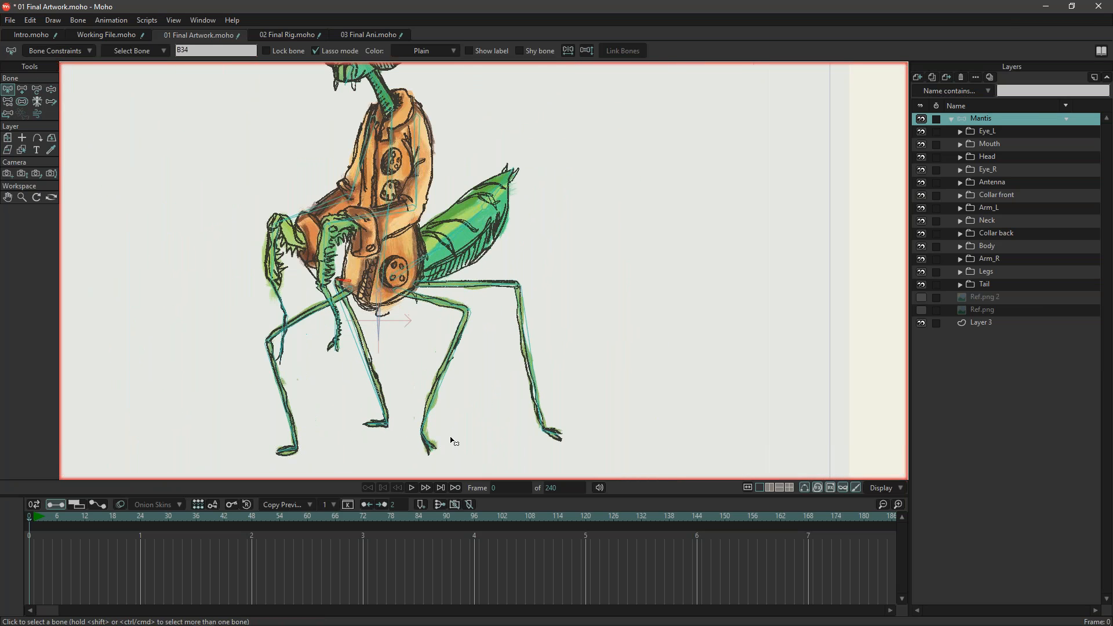
scroll(285, 225, up, 1)
drag(494, 271, 511, 334)
scroll(484, 324, down, 1)
drag(575, 350, 533, 305)
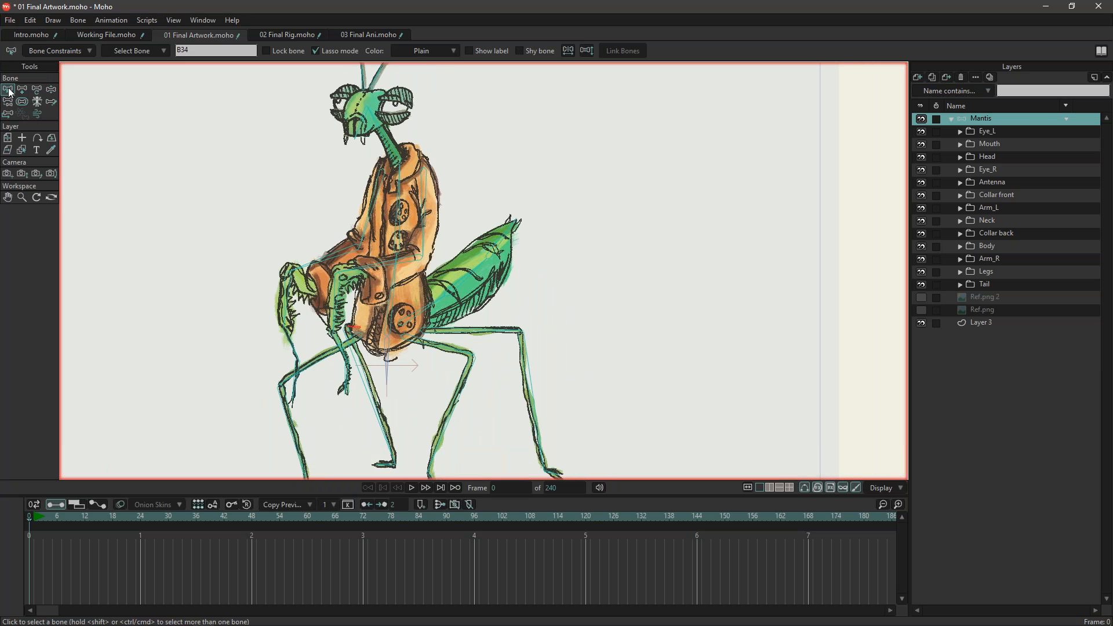
key(ctrl+a)
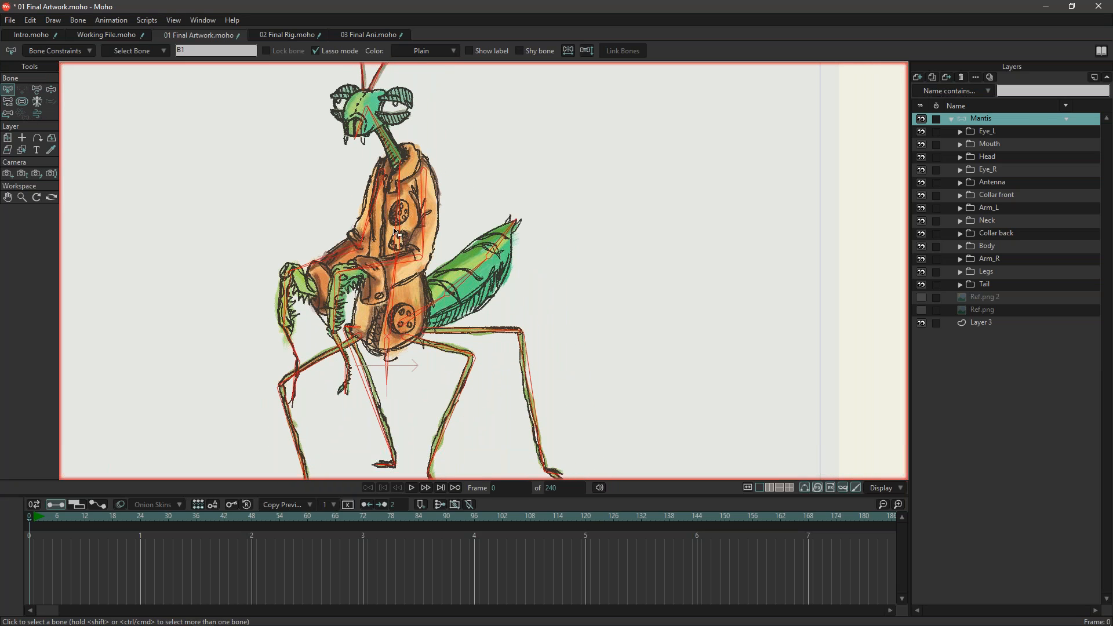
click(232, 283)
Display the bones' influence areas with Manipulate Bones and examine how they overlap across the mantis.
click(51, 89)
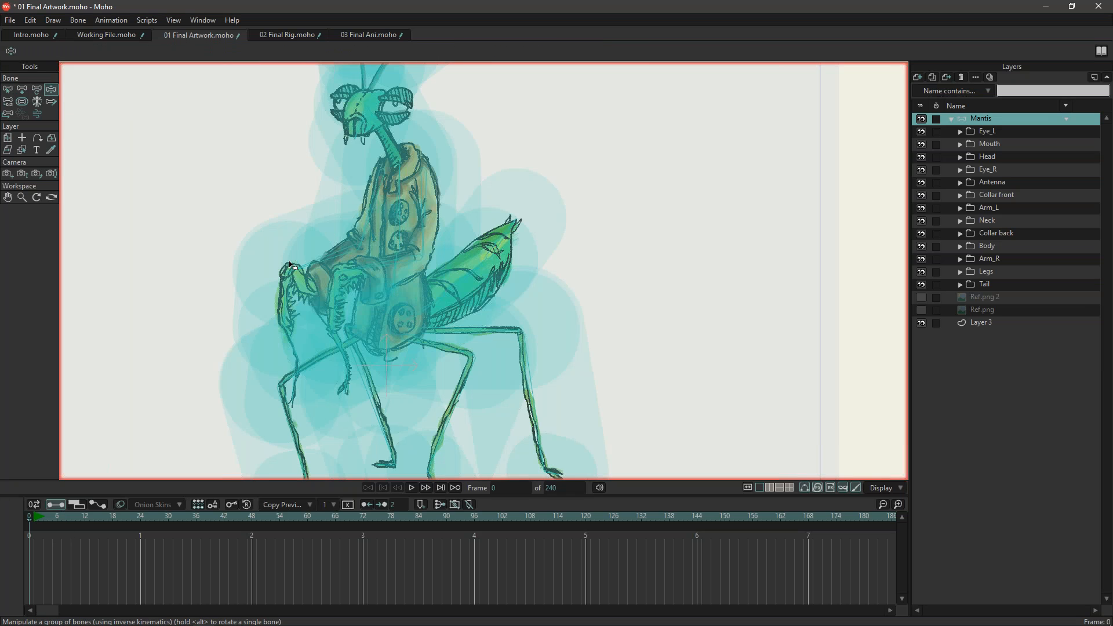
drag(519, 290, 588, 357)
drag(493, 283, 208, 244)
click(42, 520)
click(24, 520)
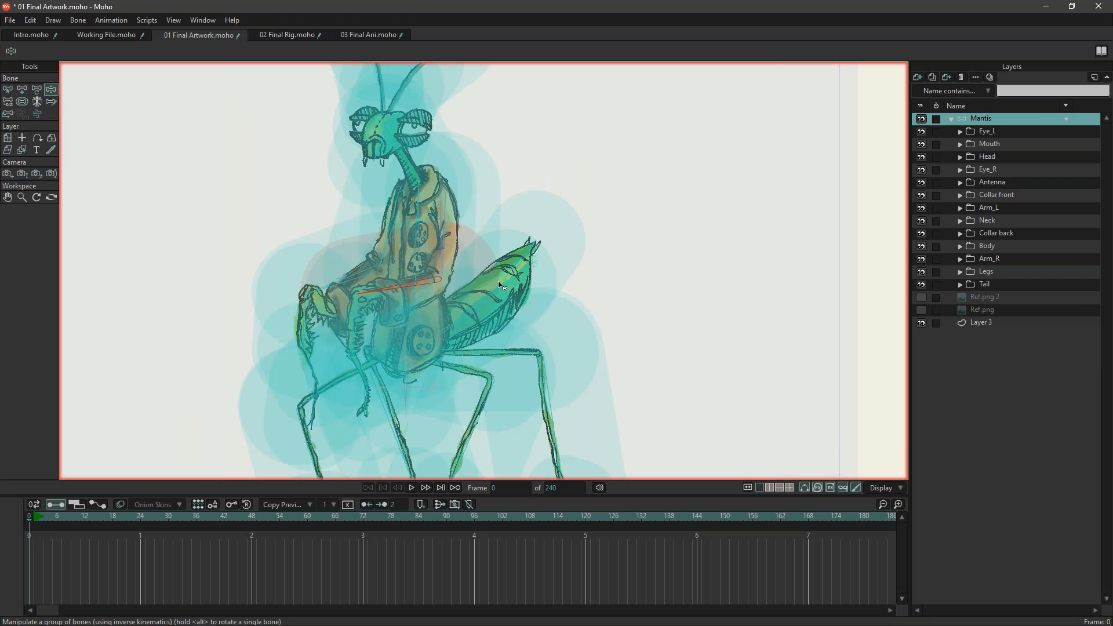
scroll(479, 276, down, 2)
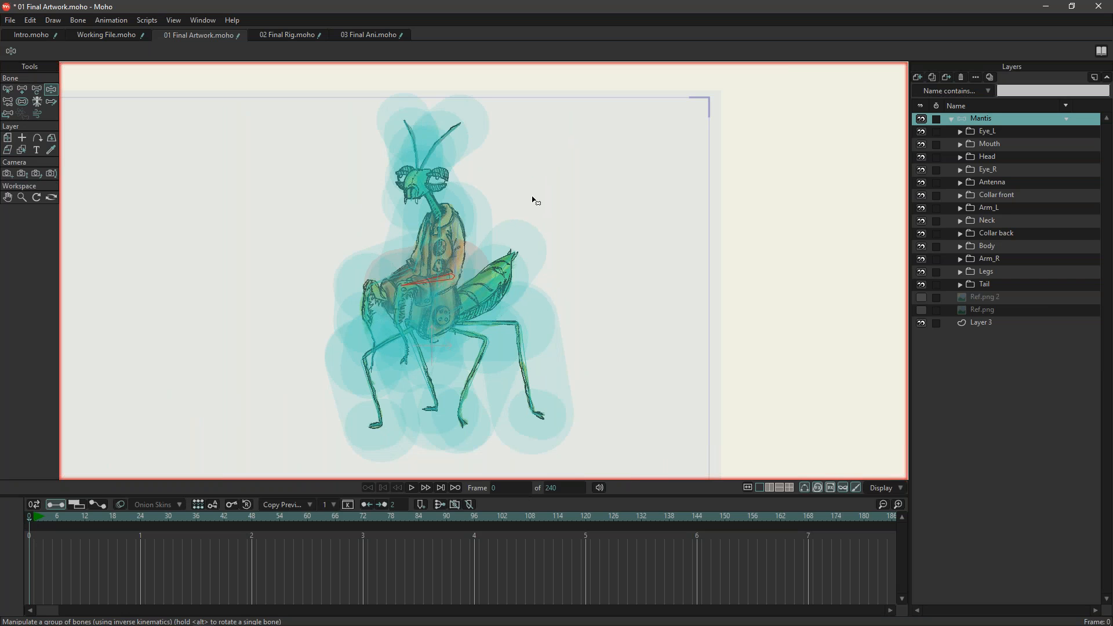
scroll(533, 200, up, 2)
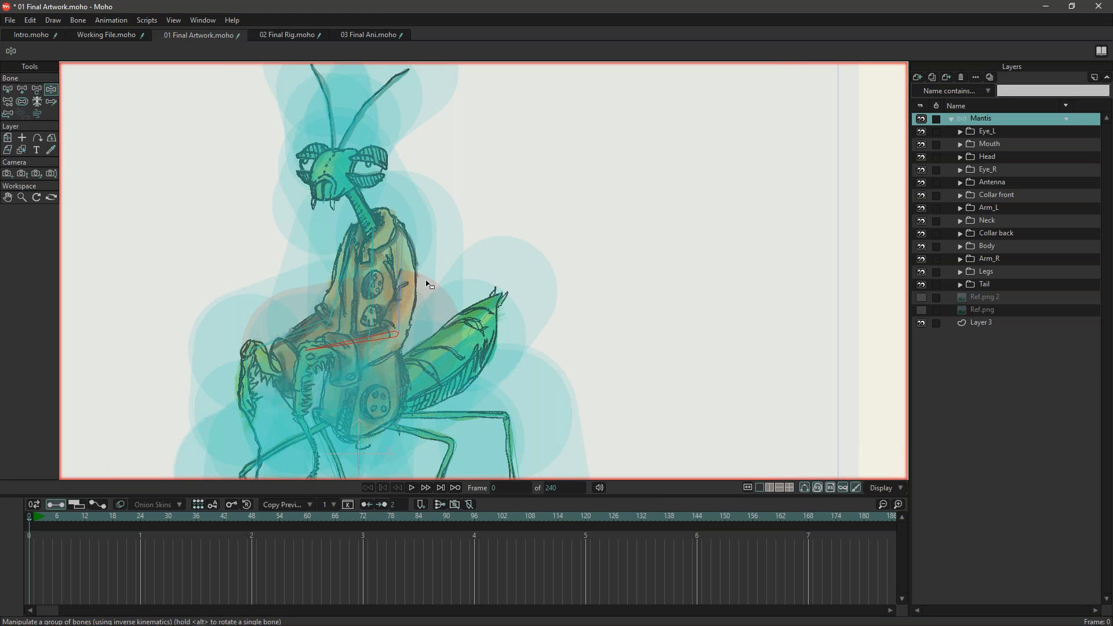
scroll(427, 284, down, 2)
Select all bones and reduce their Bone Strength until the influence areas shrink away.
key(ctrl+a)
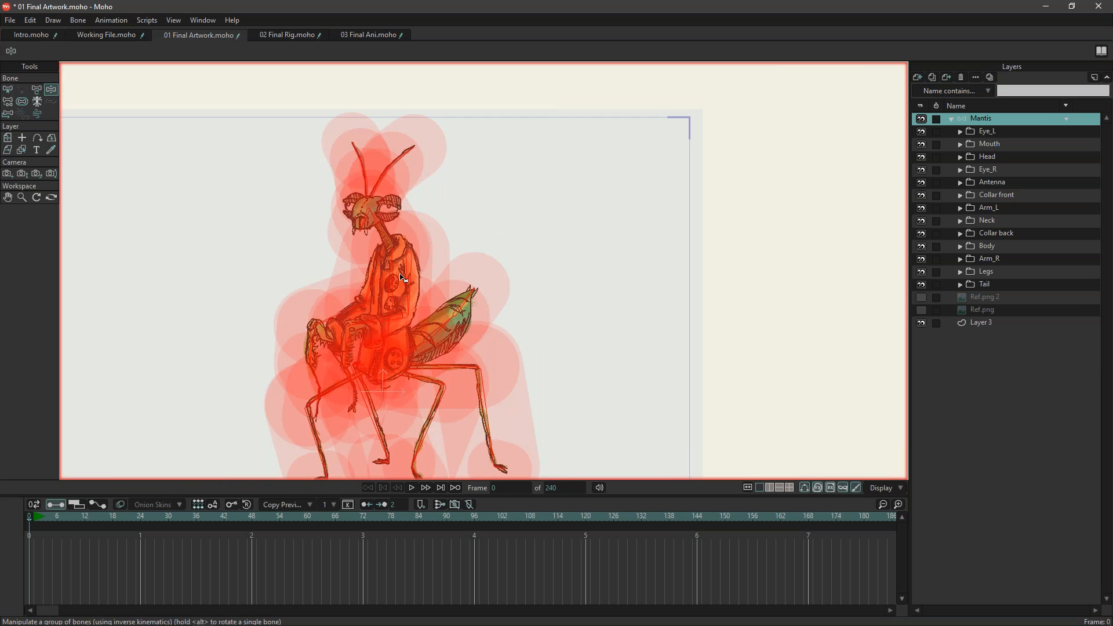
drag(410, 332, 449, 268)
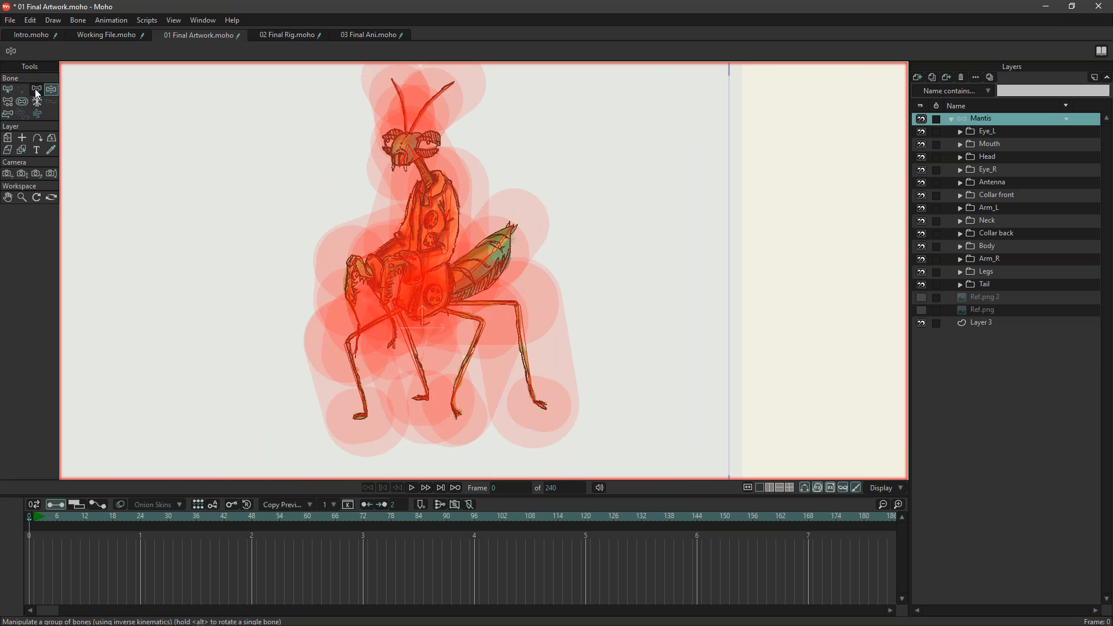
click(23, 102)
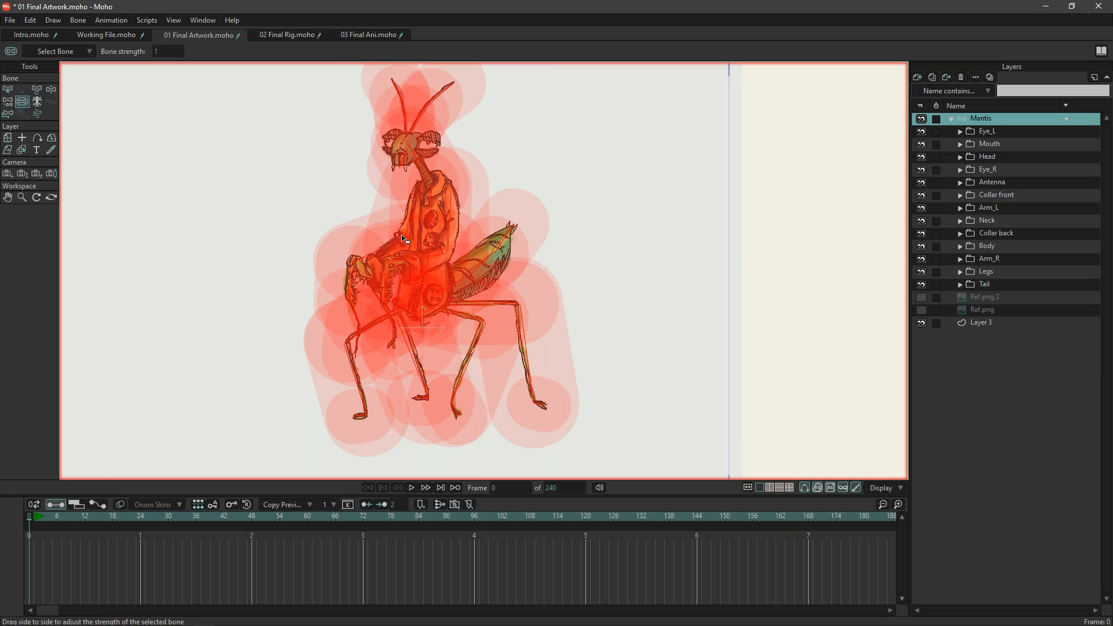
drag(440, 241, 358, 240)
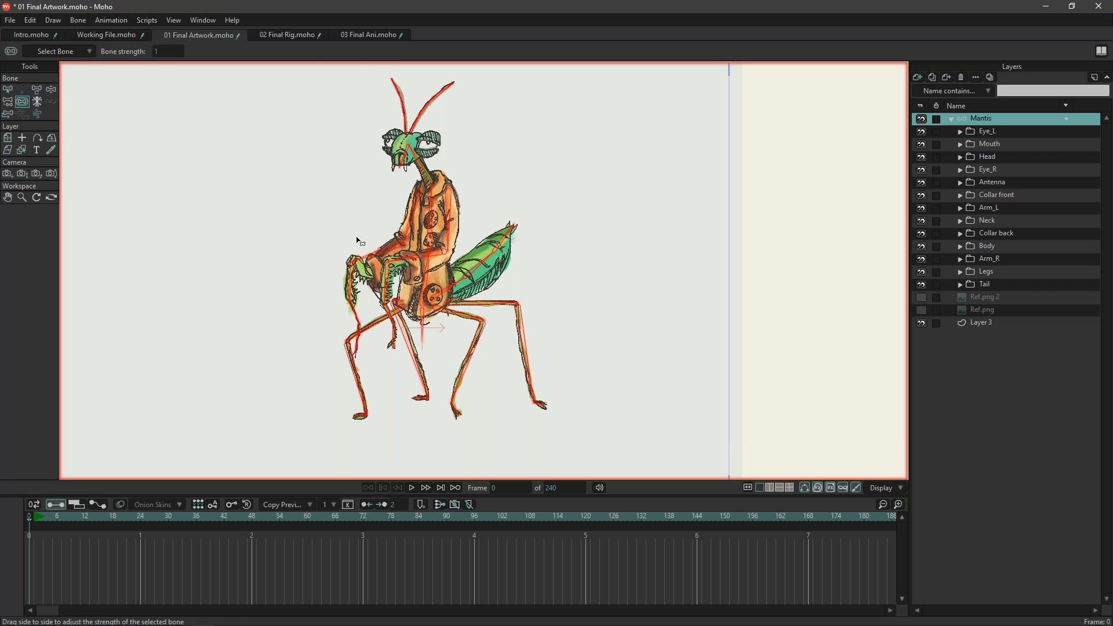
Switch to the 02 Final Rig document and examine the bone strength areas around the mantis's body, tail, arms and antennae.
click(273, 37)
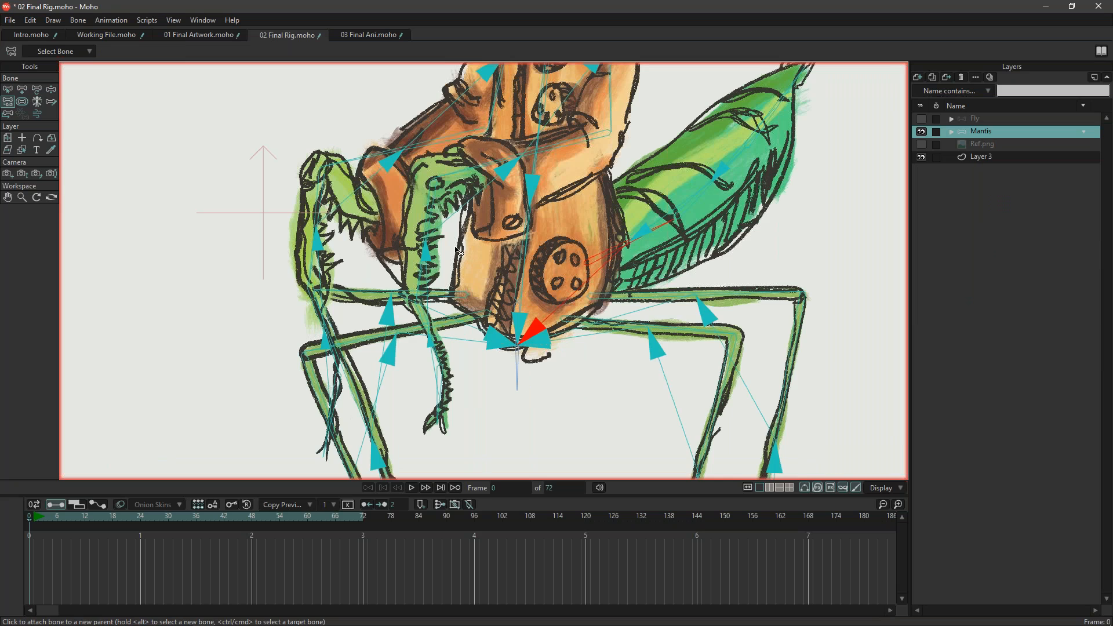
scroll(459, 250, down, 3)
click(22, 103)
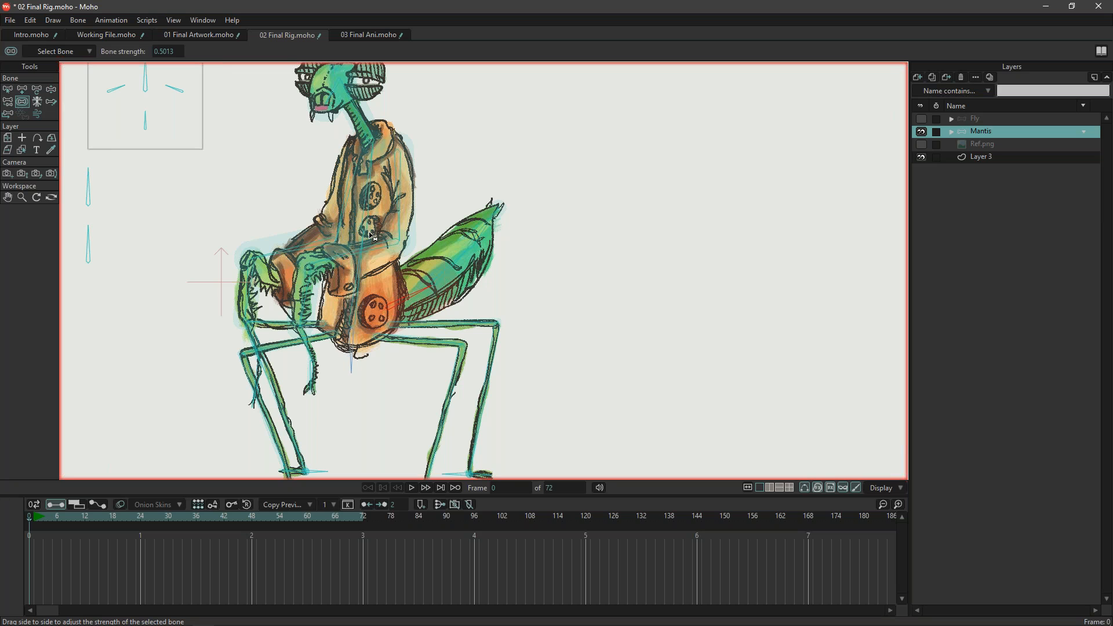
scroll(455, 294, up, 3)
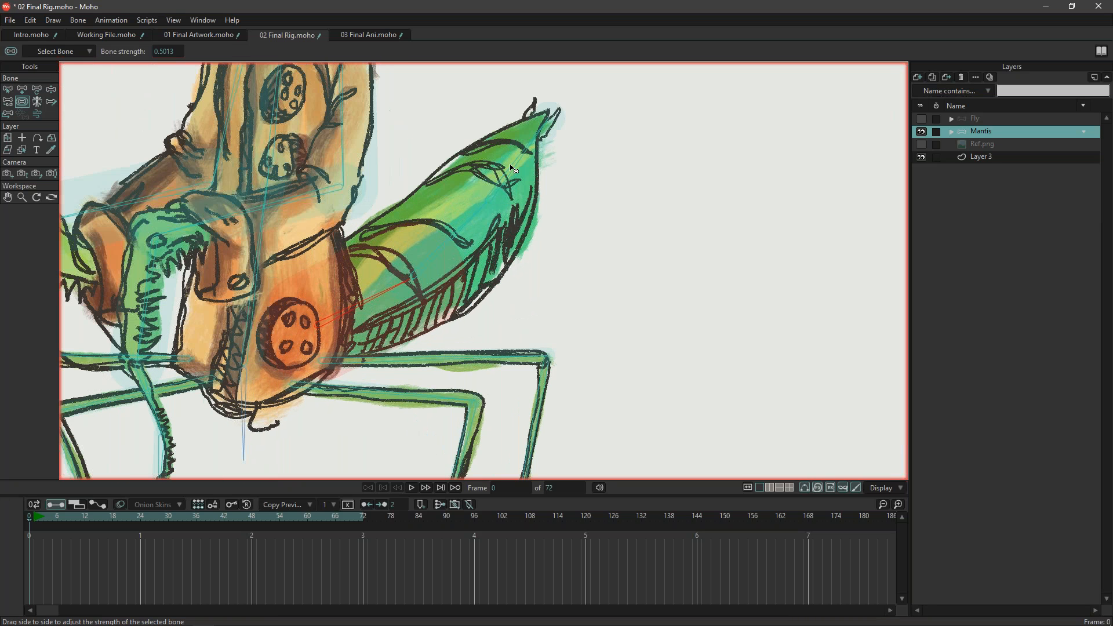
click(420, 281)
click(462, 275)
scroll(460, 274, down, 3)
scroll(577, 293, up, 2)
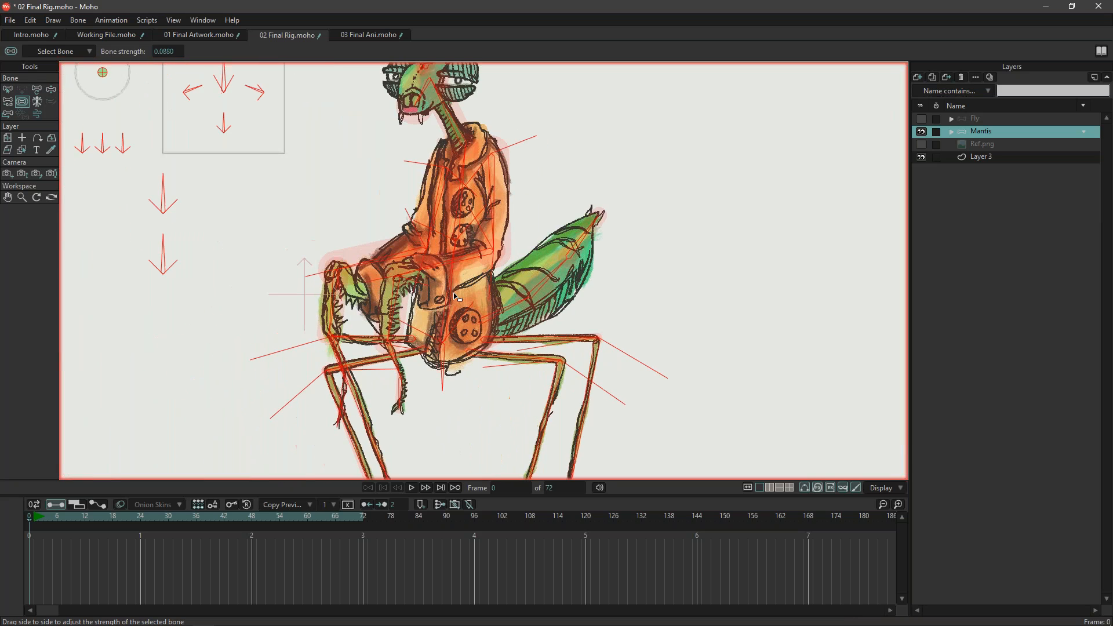
scroll(307, 257, up, 4)
scroll(386, 322, down, 5)
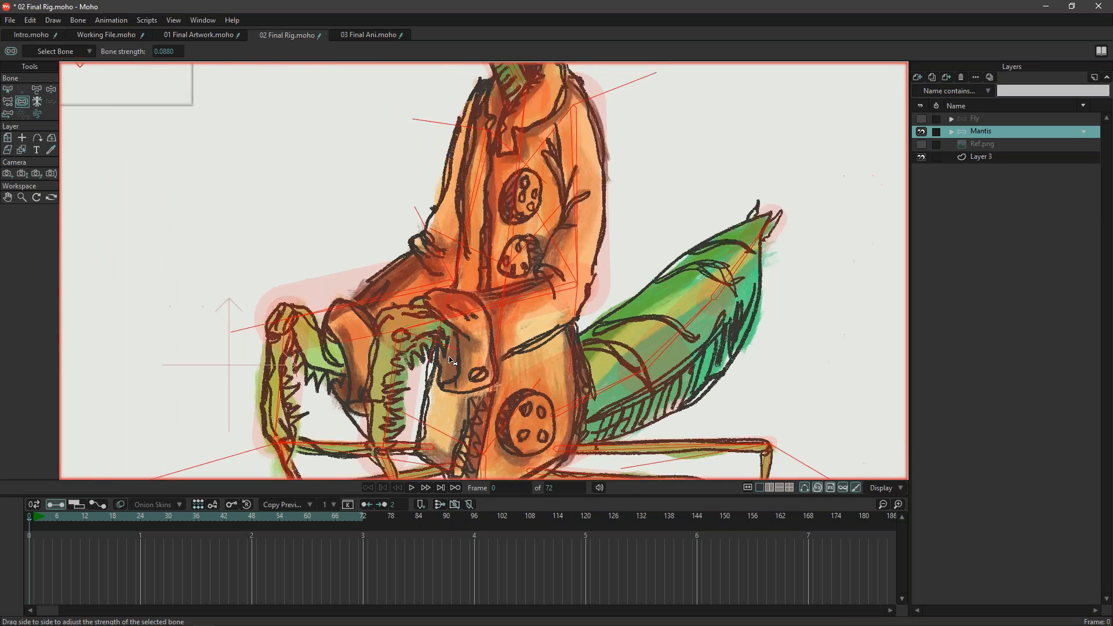
drag(552, 282, 511, 366)
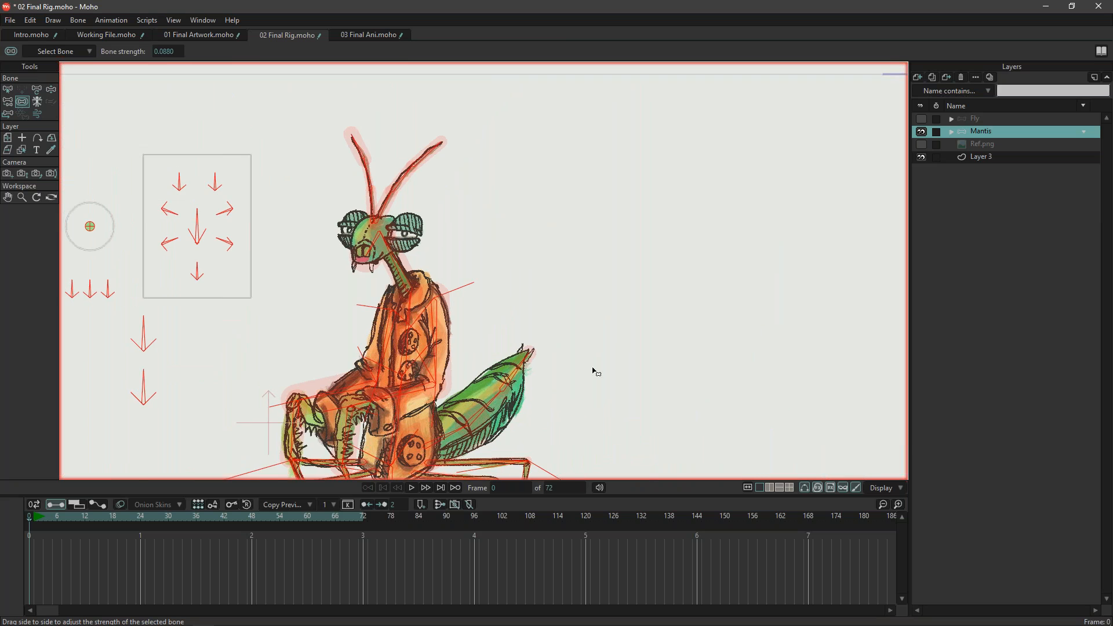
Switch to the 01 Final Artwork.moho document and expand the Tail group inside the Mantis bone layer.
scroll(593, 373, down, 5)
scroll(366, 330, up, 1)
scroll(367, 331, up, 1)
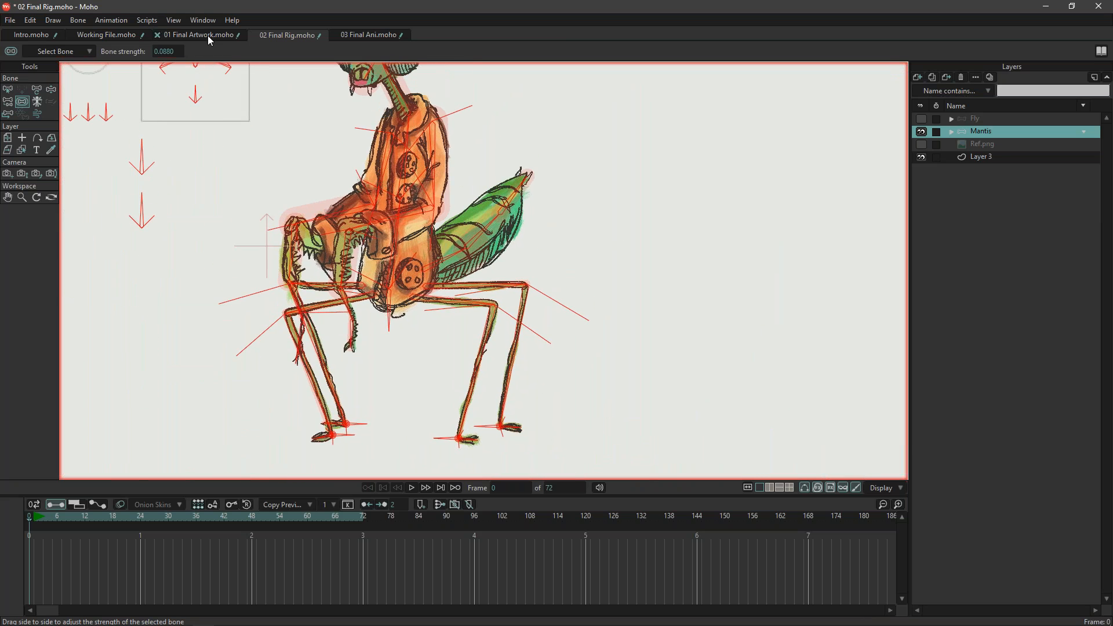
click(206, 35)
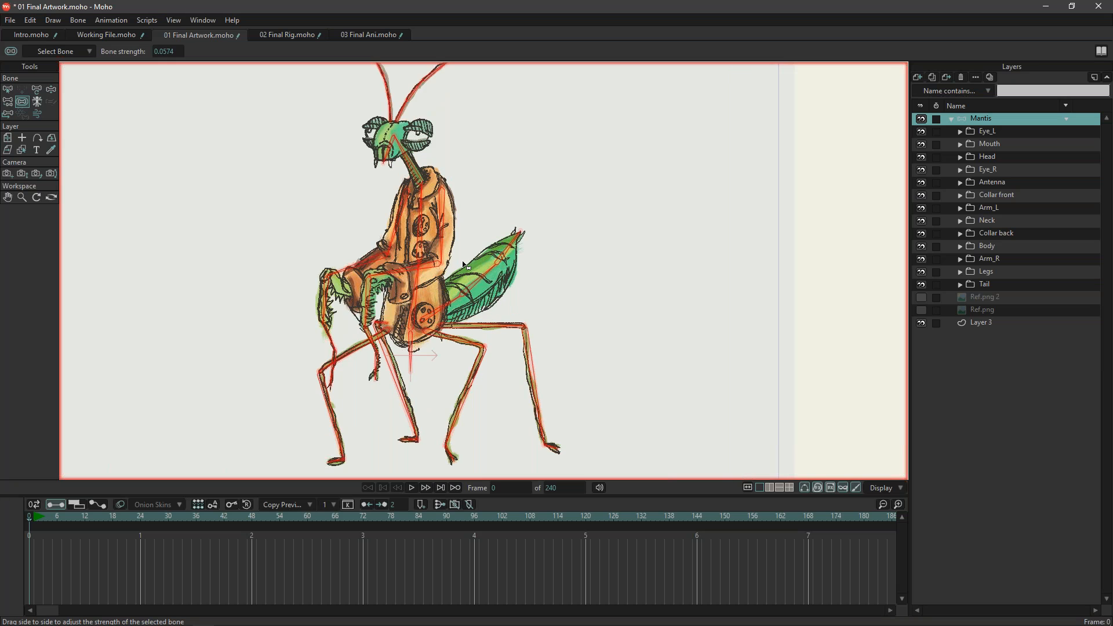
scroll(446, 257, up, 1)
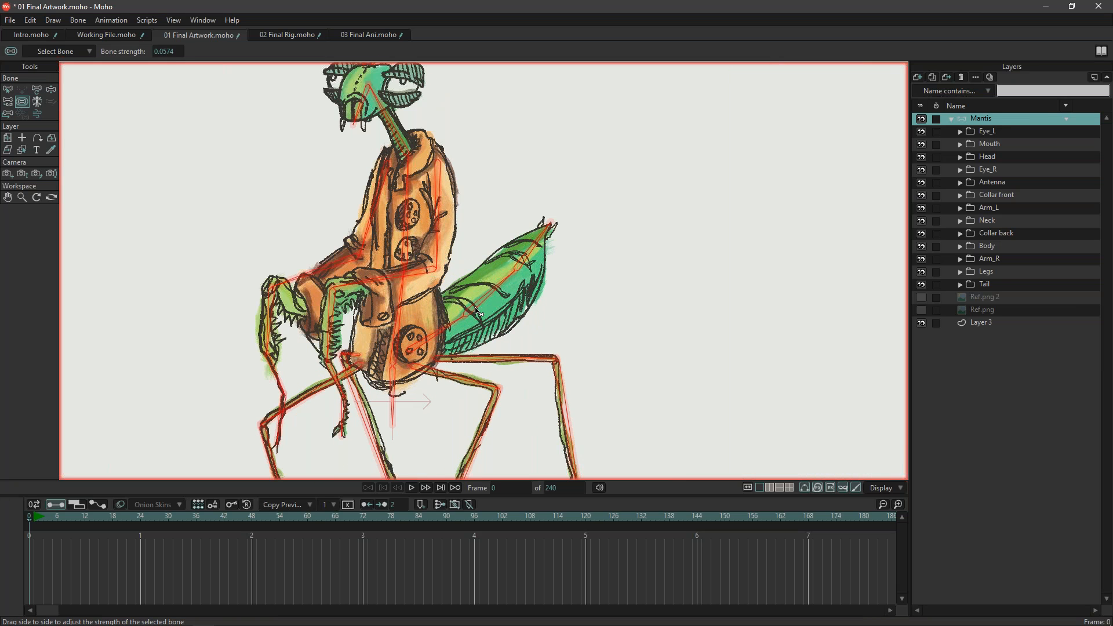
click(8, 90)
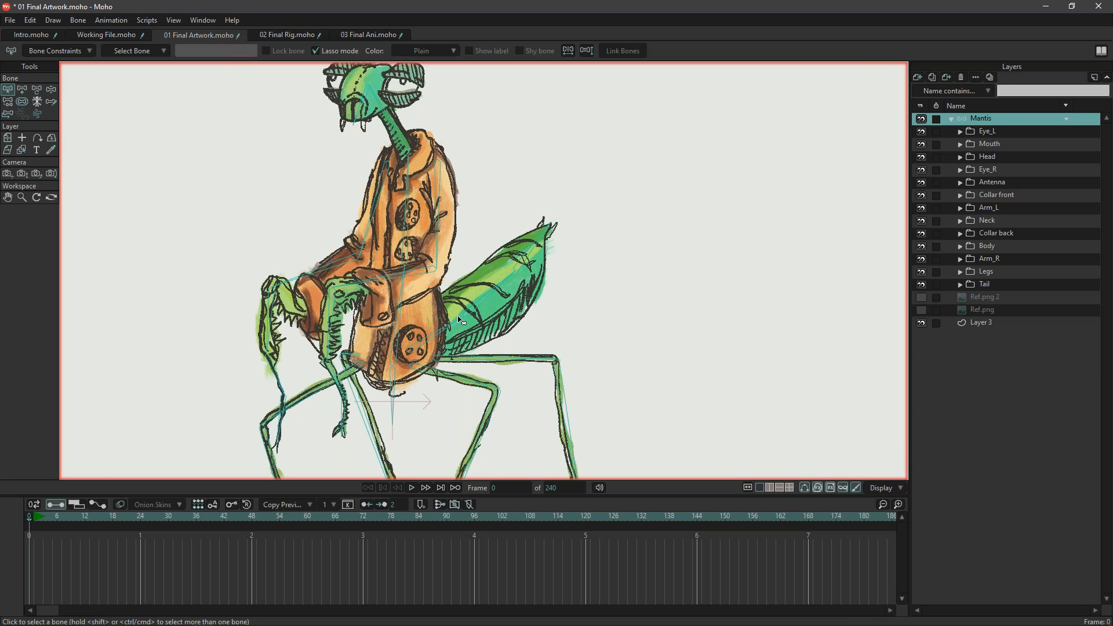
drag(417, 423, 394, 454)
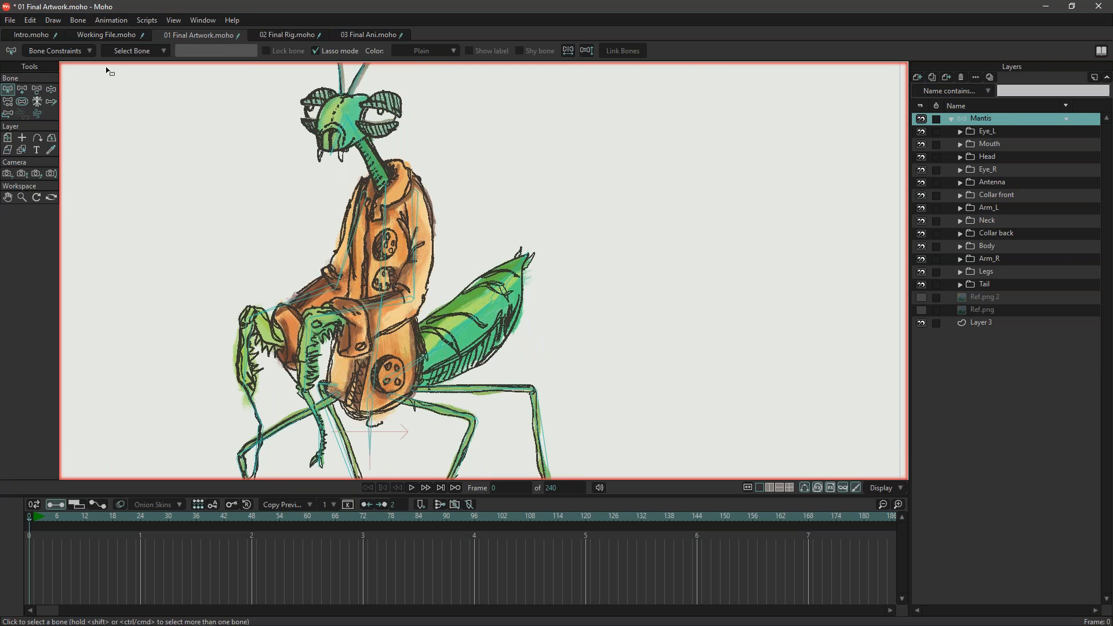
click(960, 285)
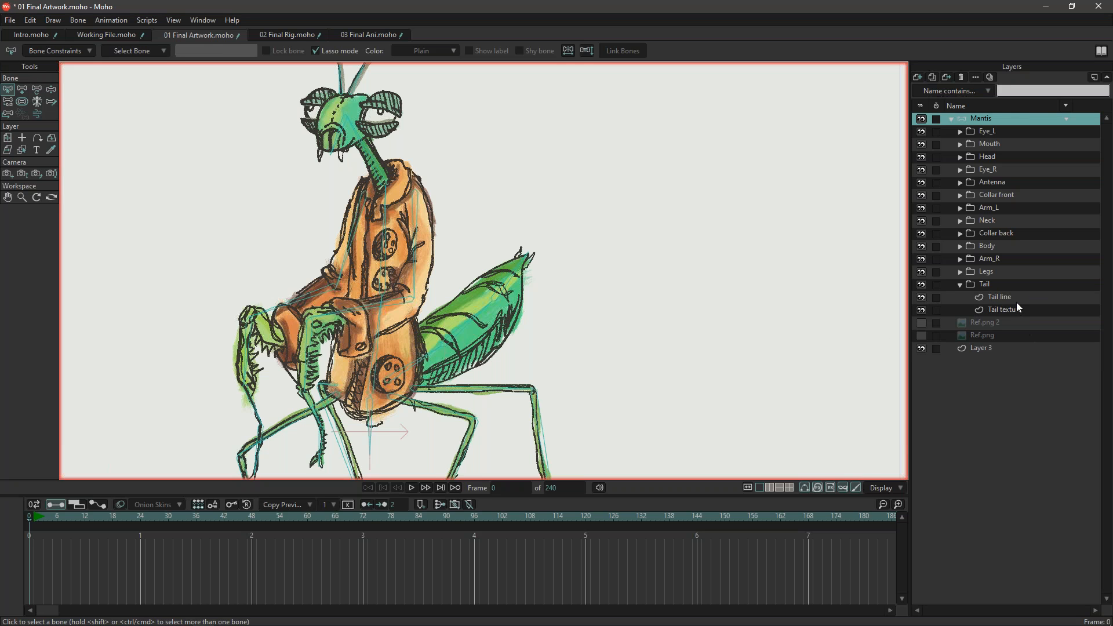
Test how the tail artwork follows its bones with the Manipulate Bones tool.
click(51, 89)
scroll(450, 424, up, 3)
drag(395, 308, 498, 200)
click(41, 516)
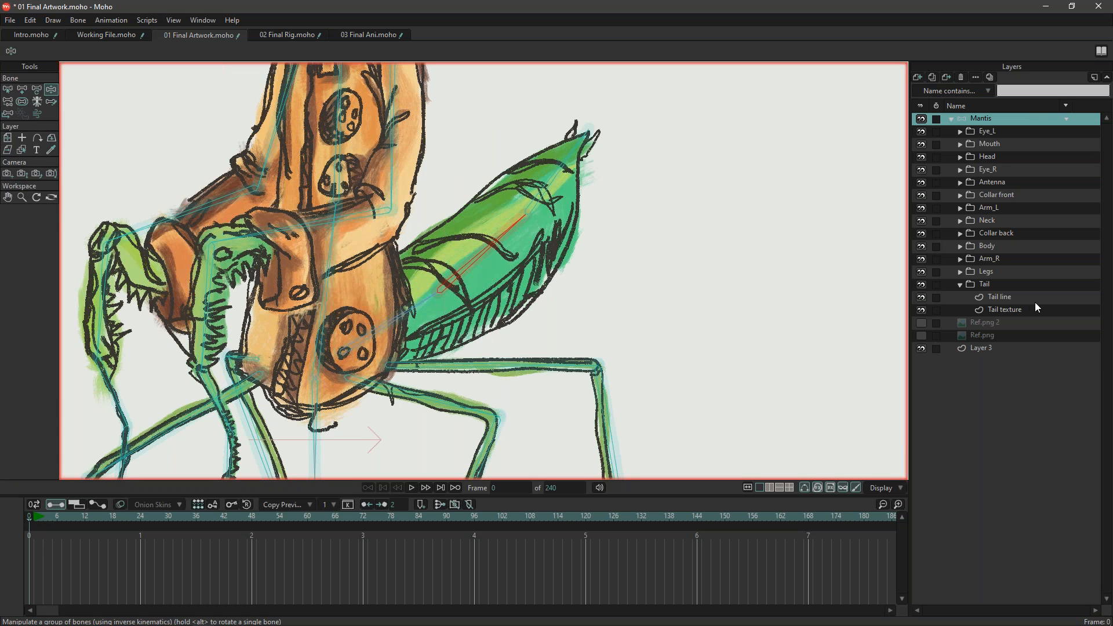
Link the Tail line layer to the three bones running along the tail.
click(1007, 298)
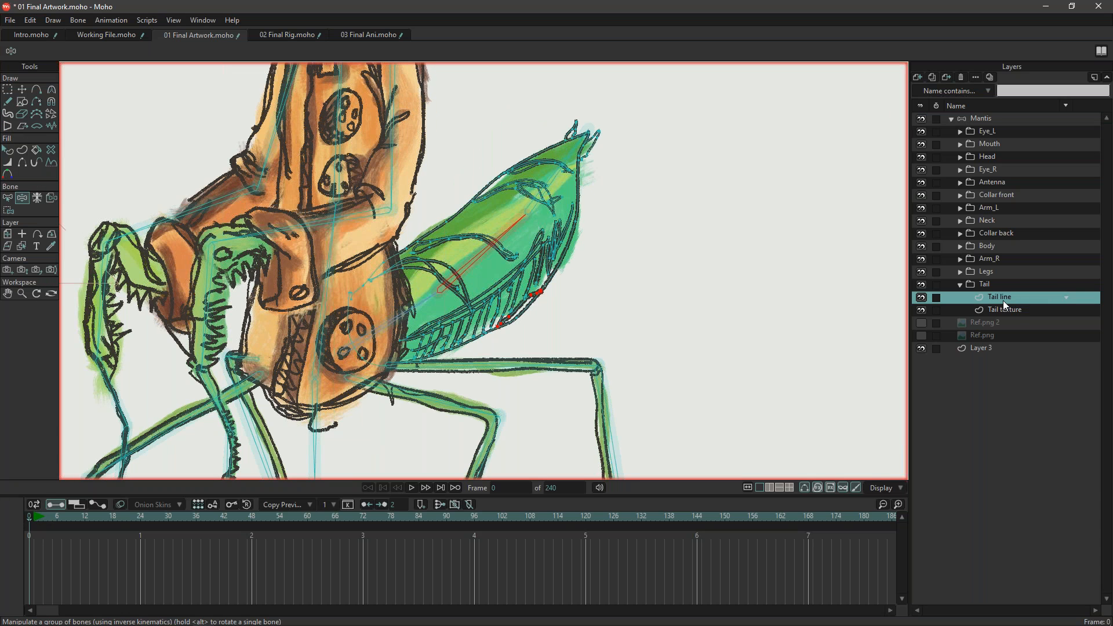
click(9, 199)
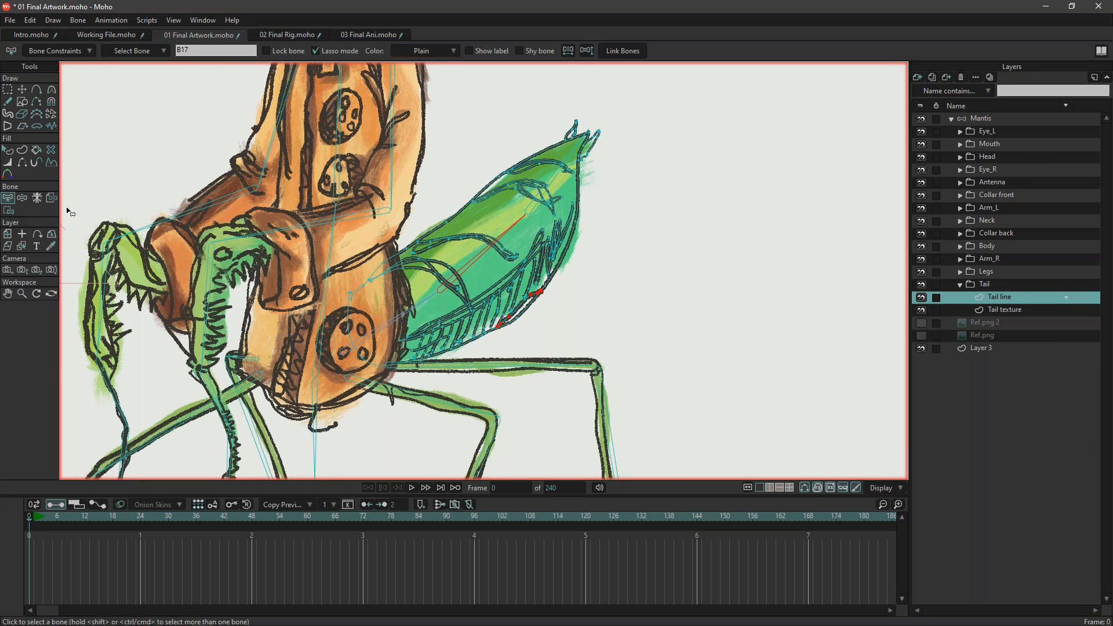
click(475, 276)
shift+click(539, 204)
click(637, 54)
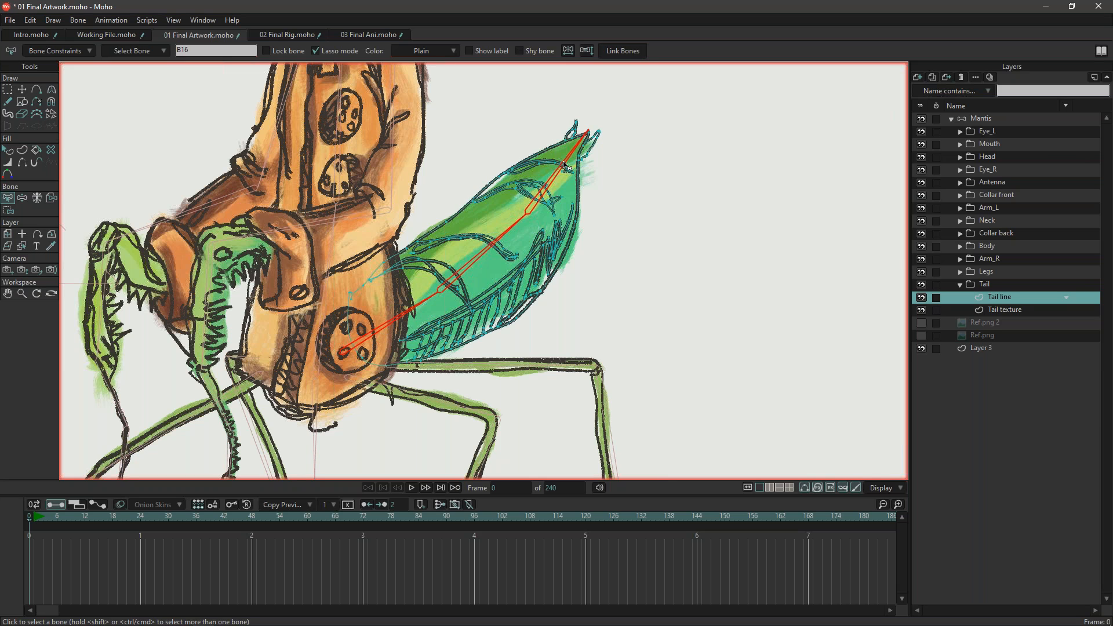
Link the Tail texture layer to the same three tail bones.
click(1009, 314)
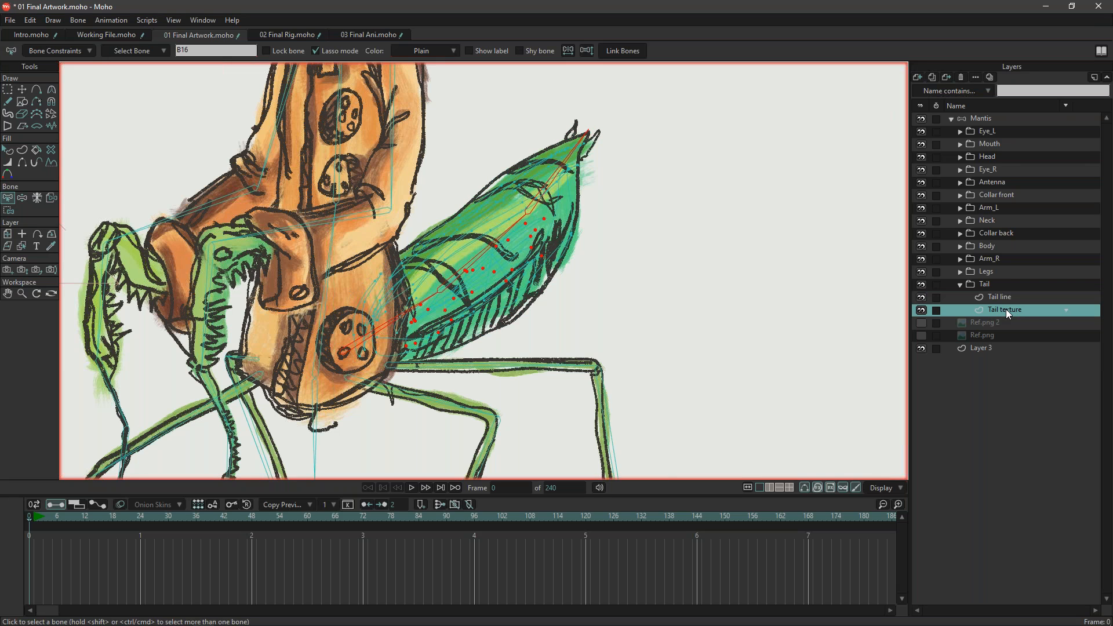
click(1006, 298)
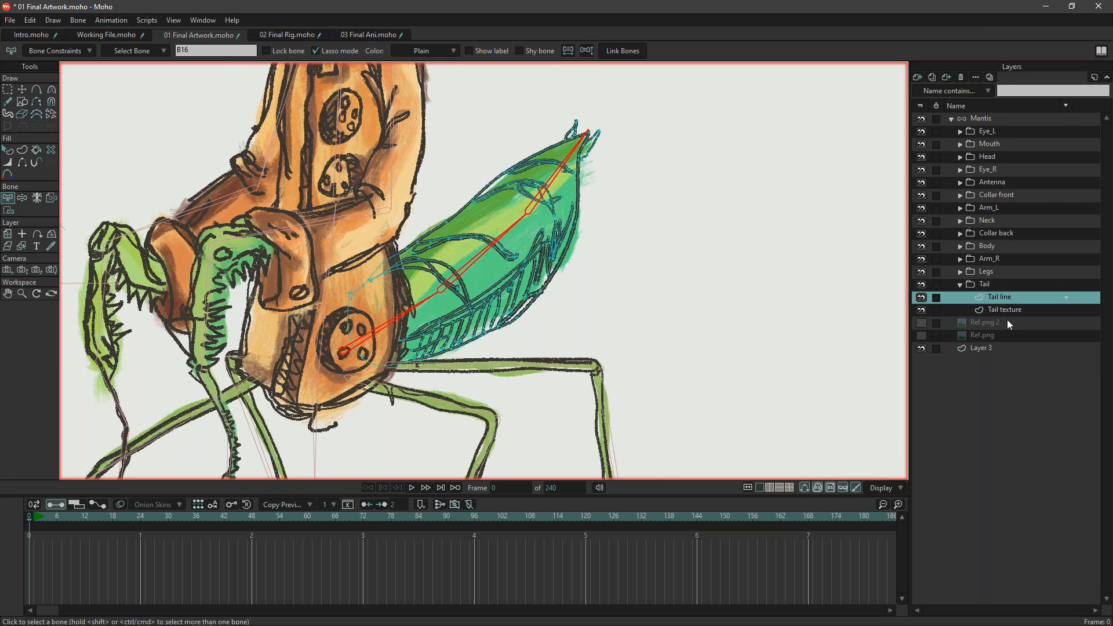
click(1007, 310)
click(999, 299)
click(1014, 307)
click(621, 53)
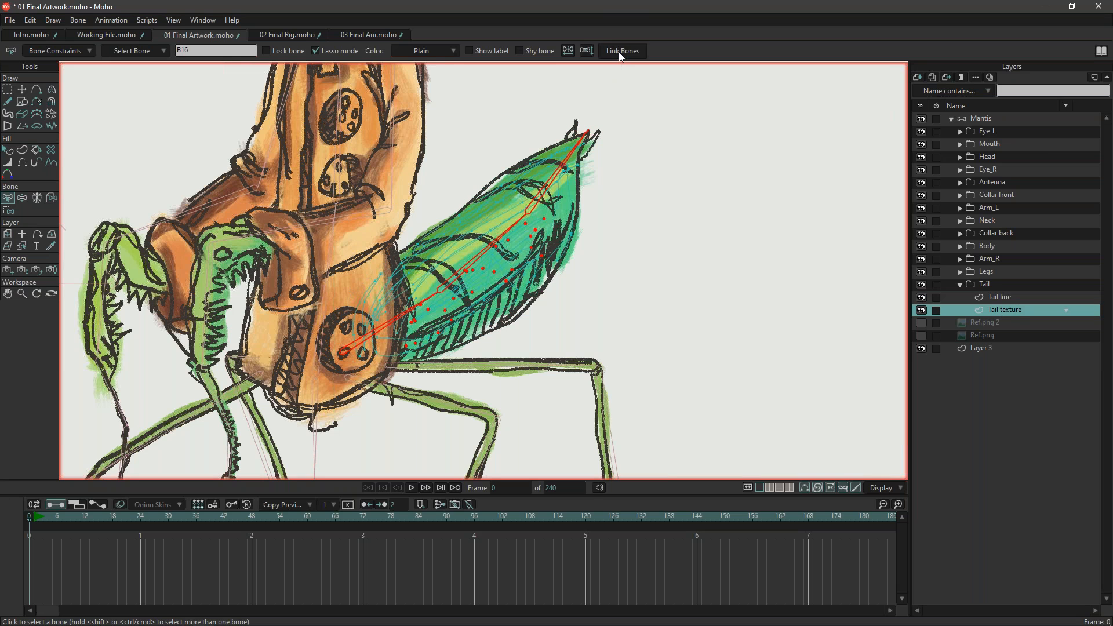
Test-bend the tail bones from the Mantis bone layer to check the binding, and return to frame 0.
click(983, 118)
drag(543, 194, 629, 342)
drag(536, 290, 407, 196)
drag(404, 298, 464, 230)
drag(522, 142, 617, 220)
drag(488, 261, 466, 230)
drag(401, 306, 532, 337)
click(54, 516)
click(27, 518)
Link the Body line and Body Texture layers to the torso bones, collapsing the Tail and Body groups when finished with them.
click(960, 285)
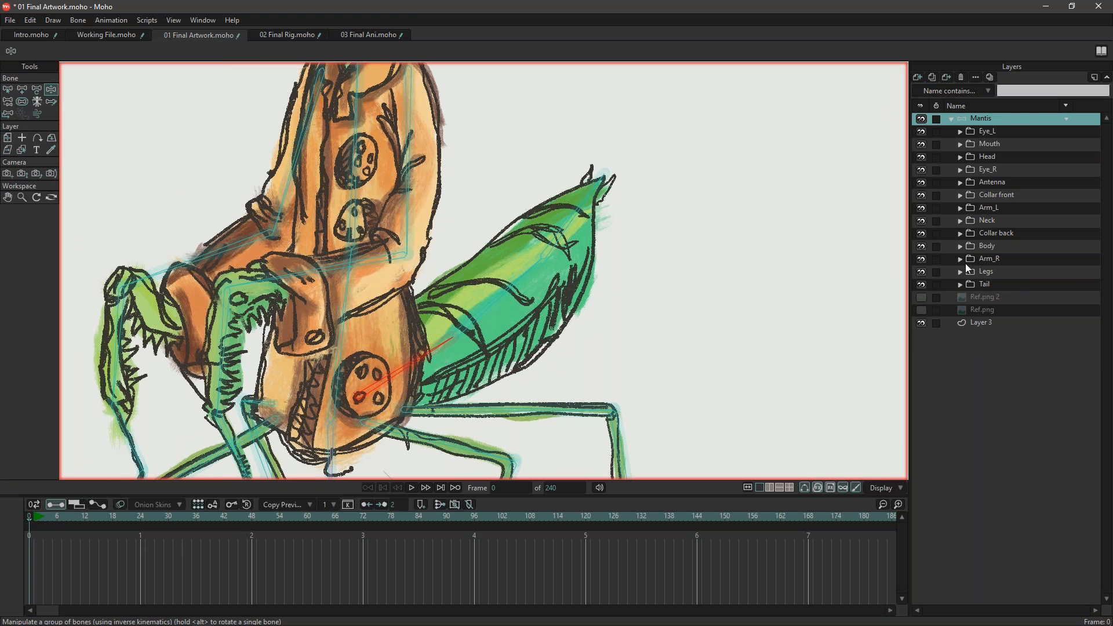
click(961, 246)
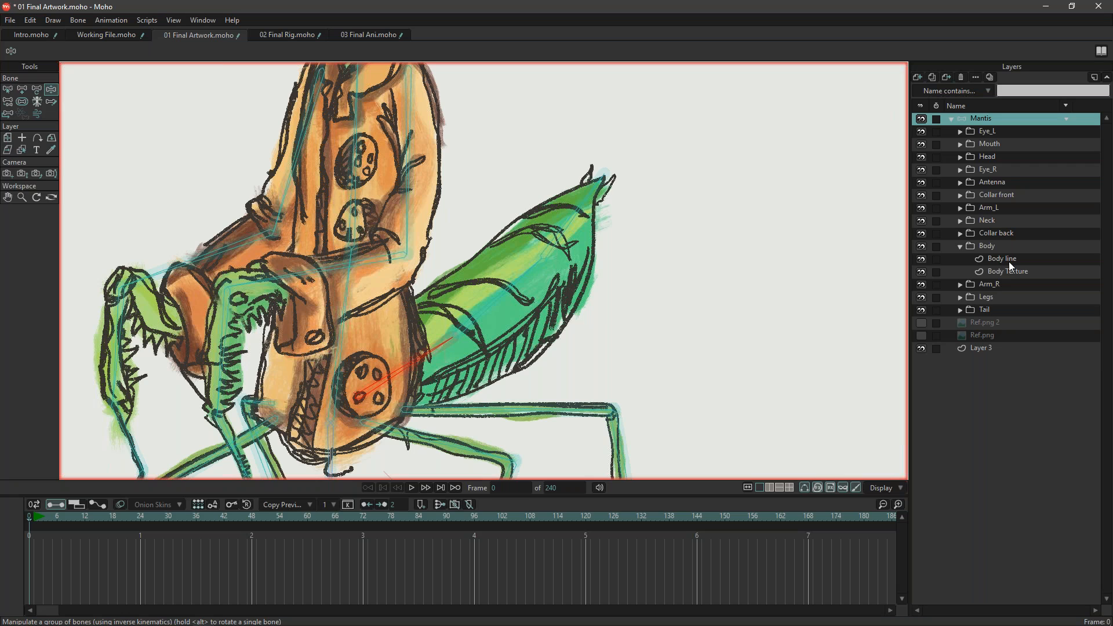
click(1003, 259)
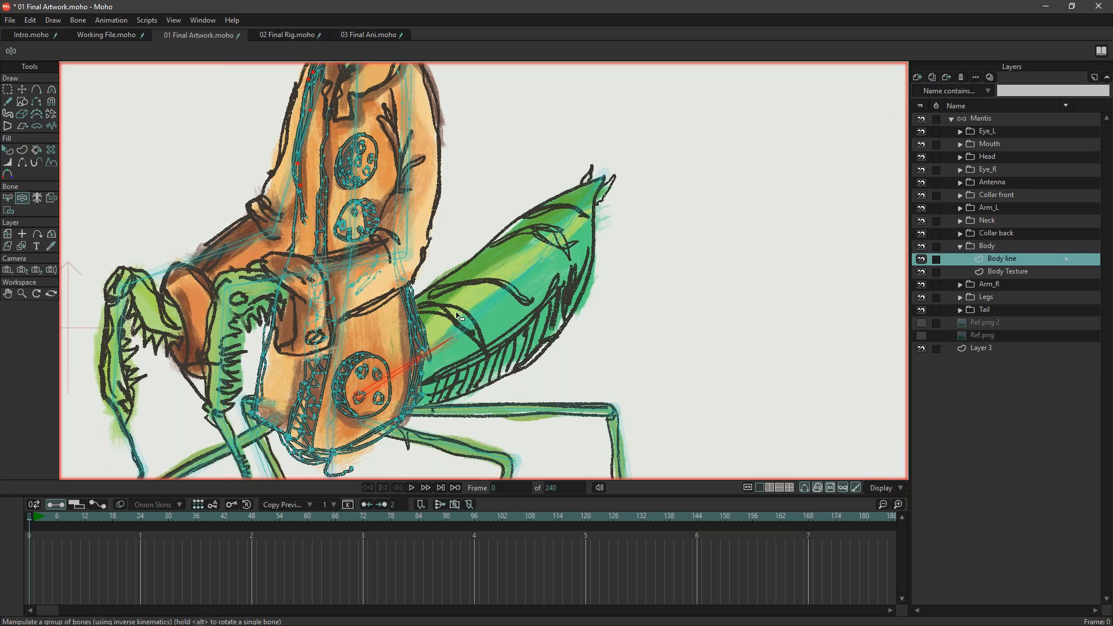
click(7, 197)
click(339, 365)
mouse_move(368, 192)
mouse_down()
mouse_move(485, 194)
mouse_move(558, 112)
mouse_up()
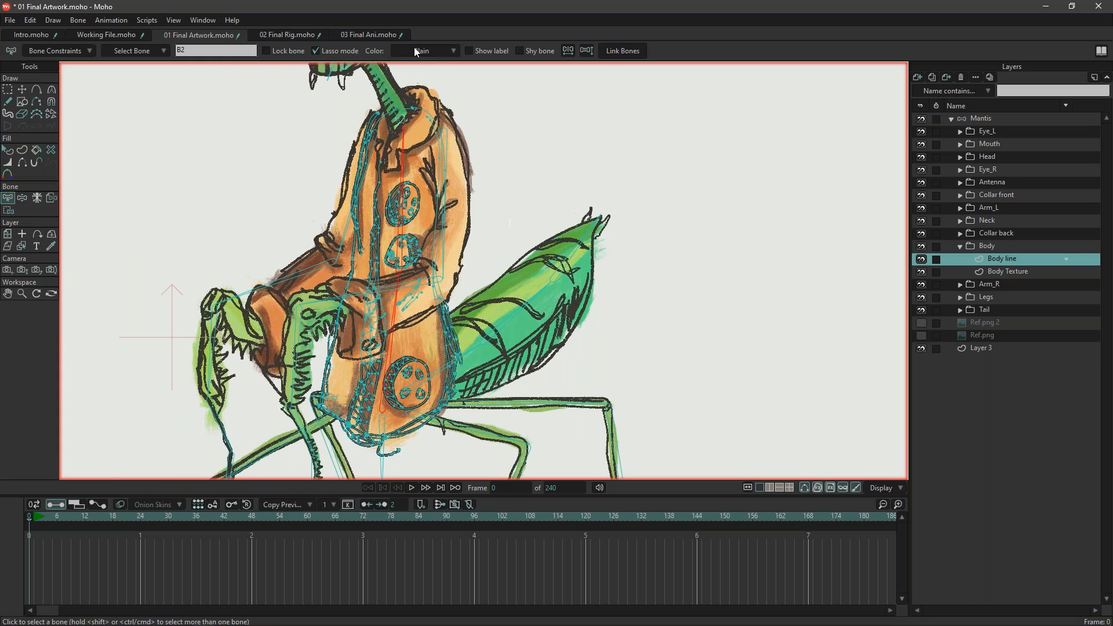
click(1006, 271)
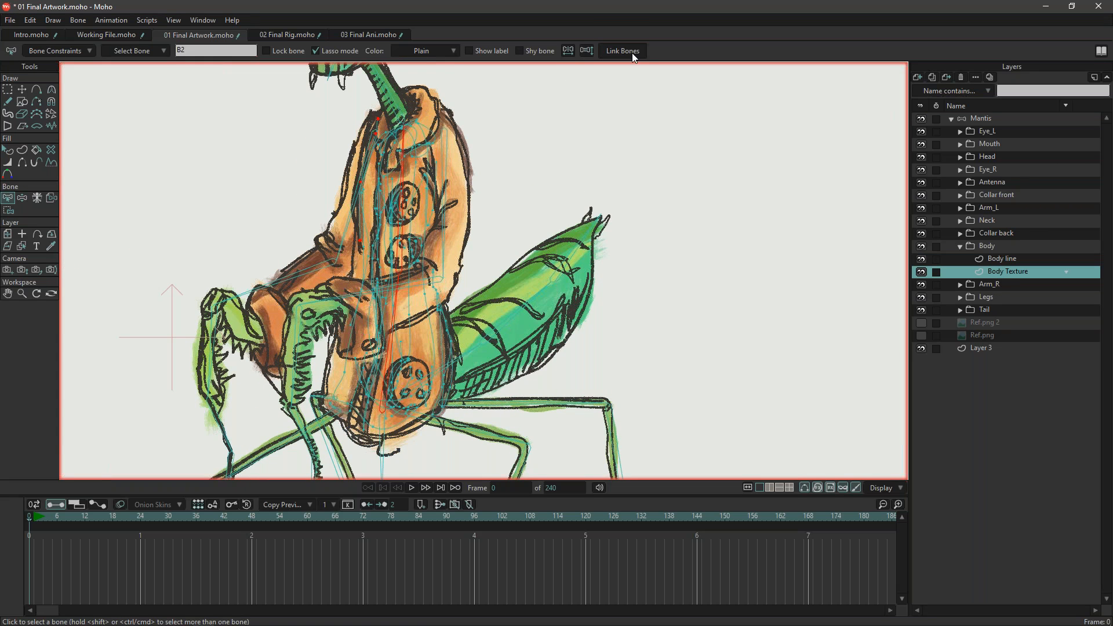
click(959, 243)
Link the Collar_back_texture and Collar_back_line layers to the upper torso bone B3, and collapse the Collar back group.
click(959, 235)
drag(628, 161, 630, 218)
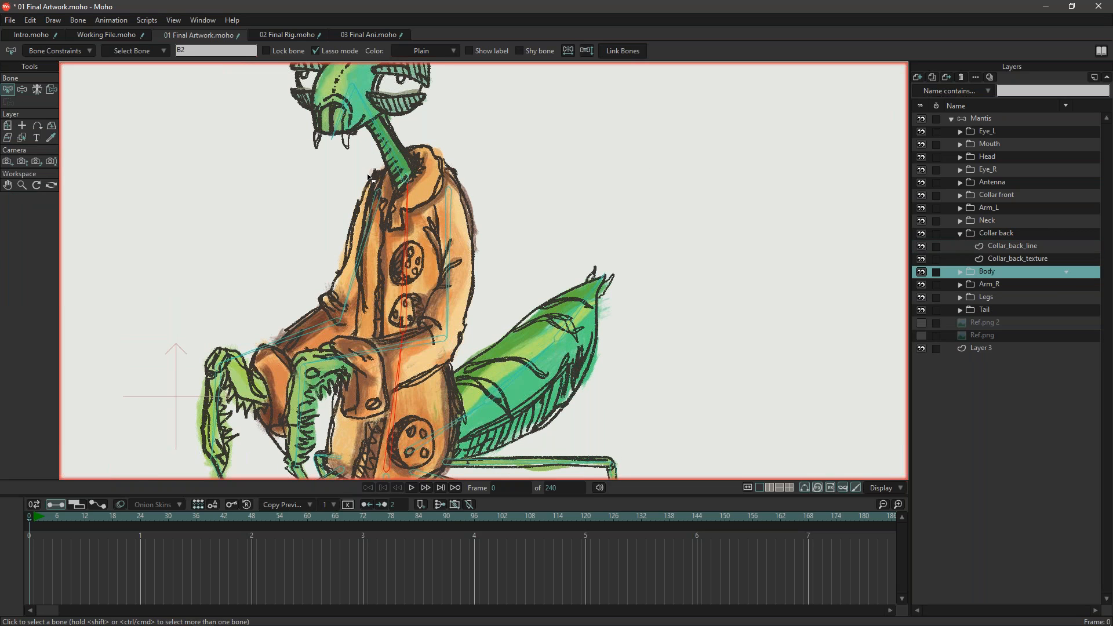
click(1013, 260)
key(Return)
click(412, 268)
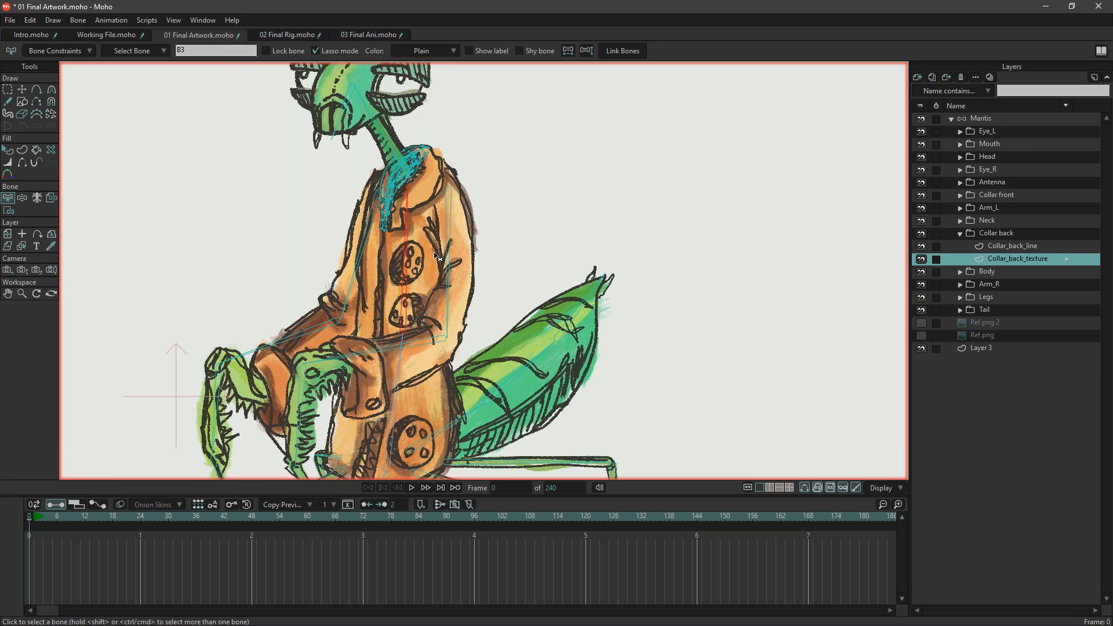
click(1015, 249)
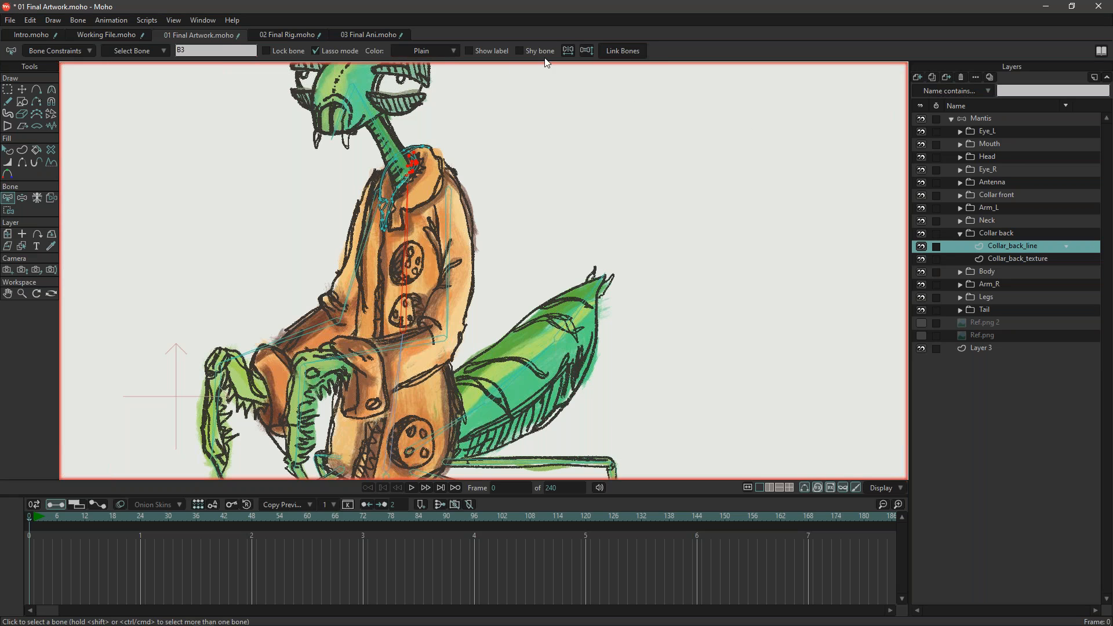
click(960, 234)
Link the Neck texture and Neck line layers to the neck bone B4, and collapse the Neck group.
click(960, 220)
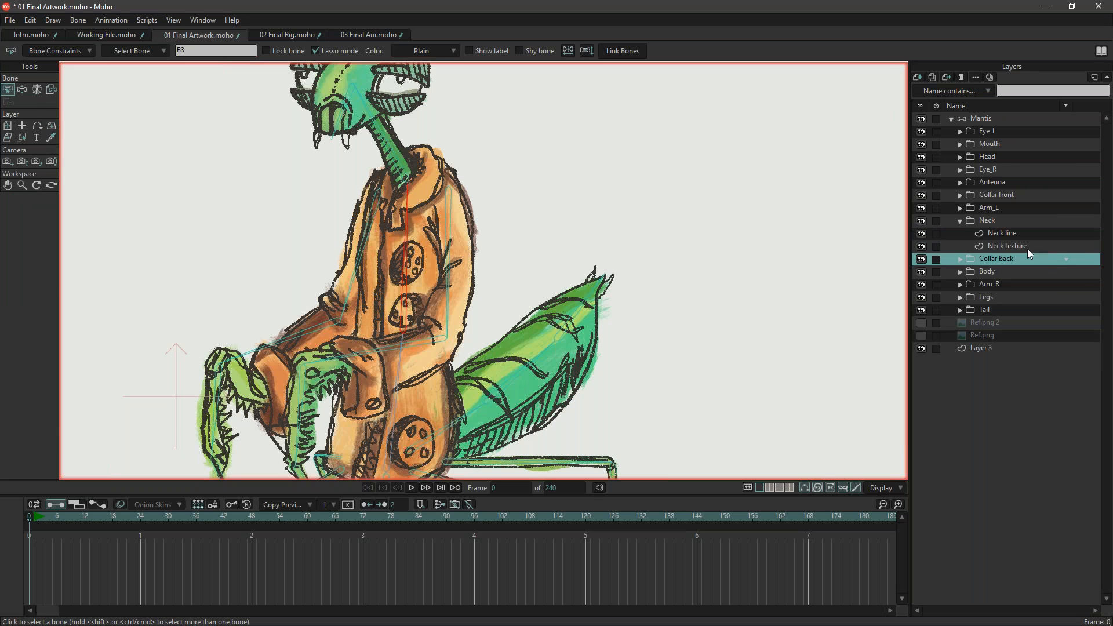
click(989, 246)
click(398, 164)
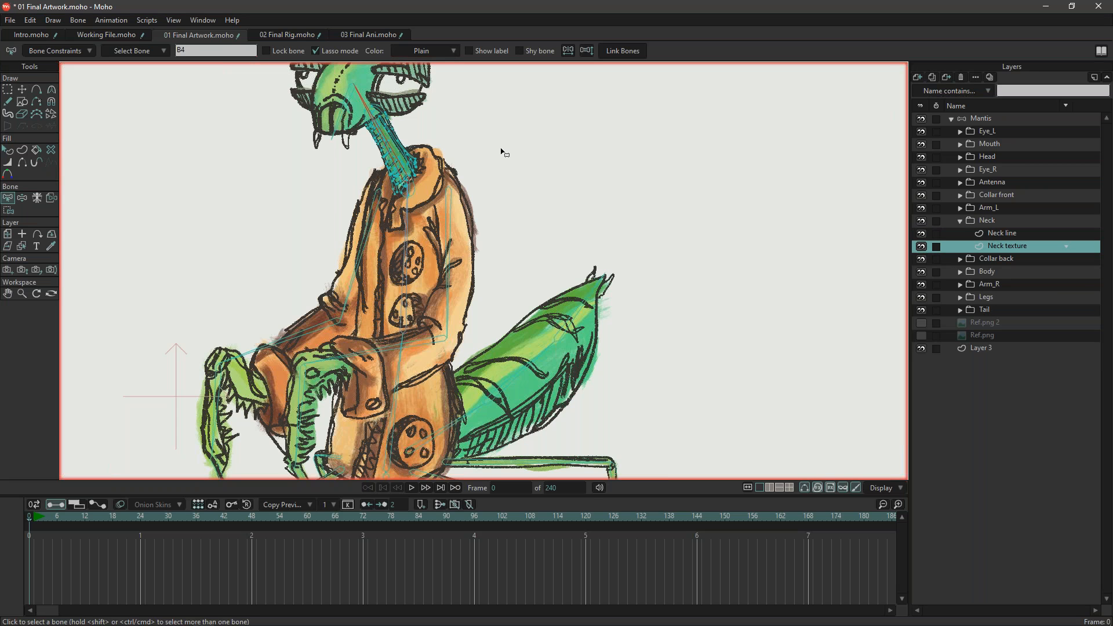
click(1011, 234)
scroll(682, 243, up, 3)
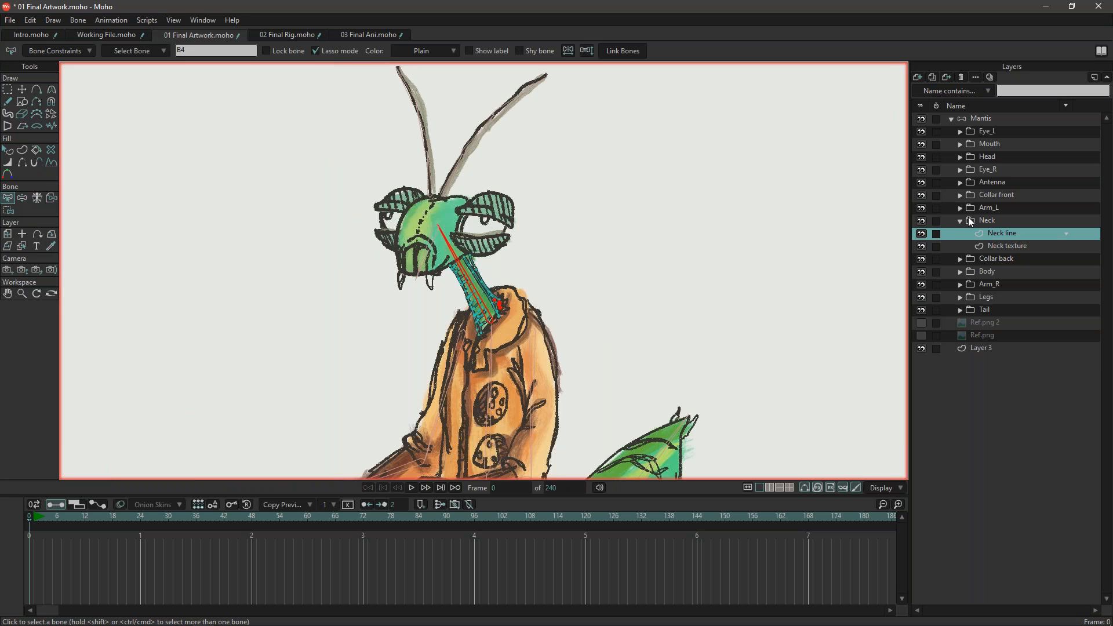
click(962, 219)
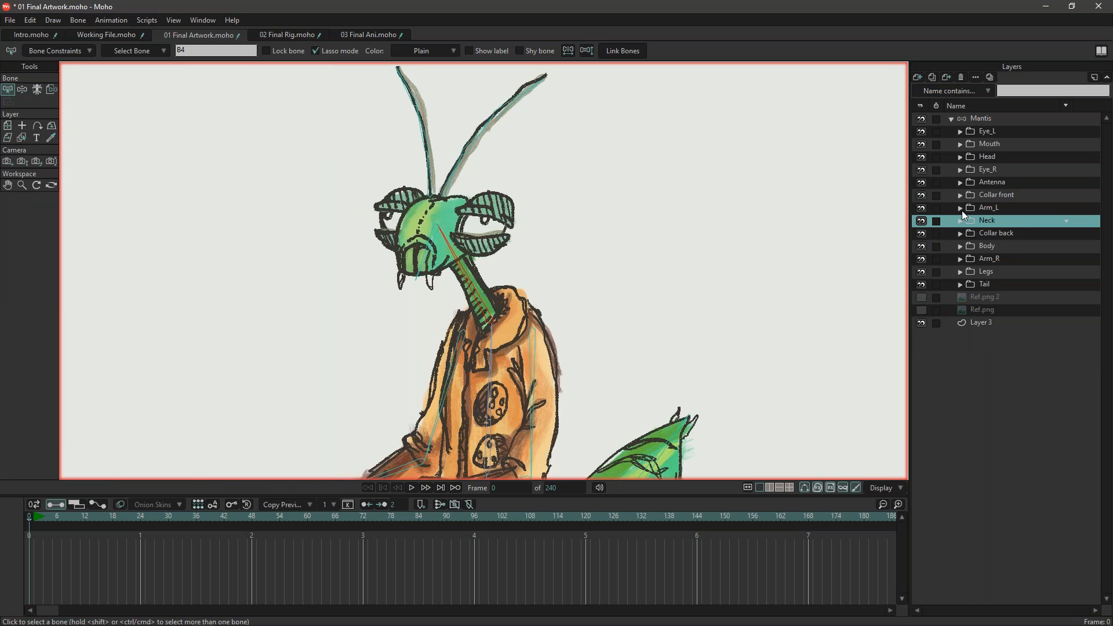
Expand the Arm_L group and its Arm_L_c, Arm_L_b and Arm_L_a subgroups to reach their line and texture layers.
click(960, 207)
scroll(546, 322, down, 3)
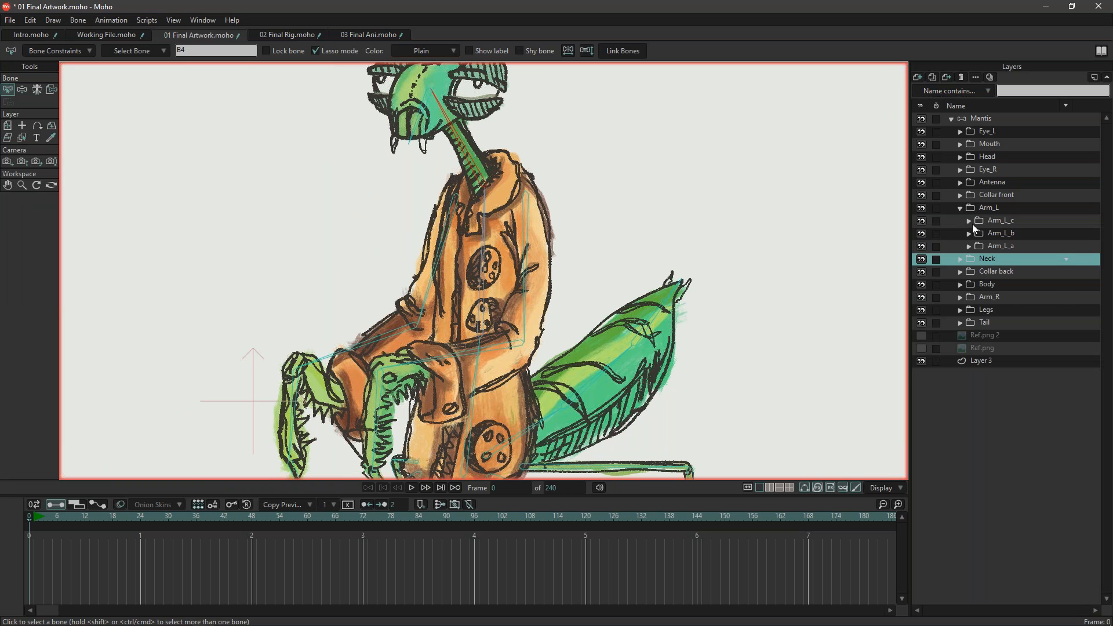
click(969, 221)
click(969, 258)
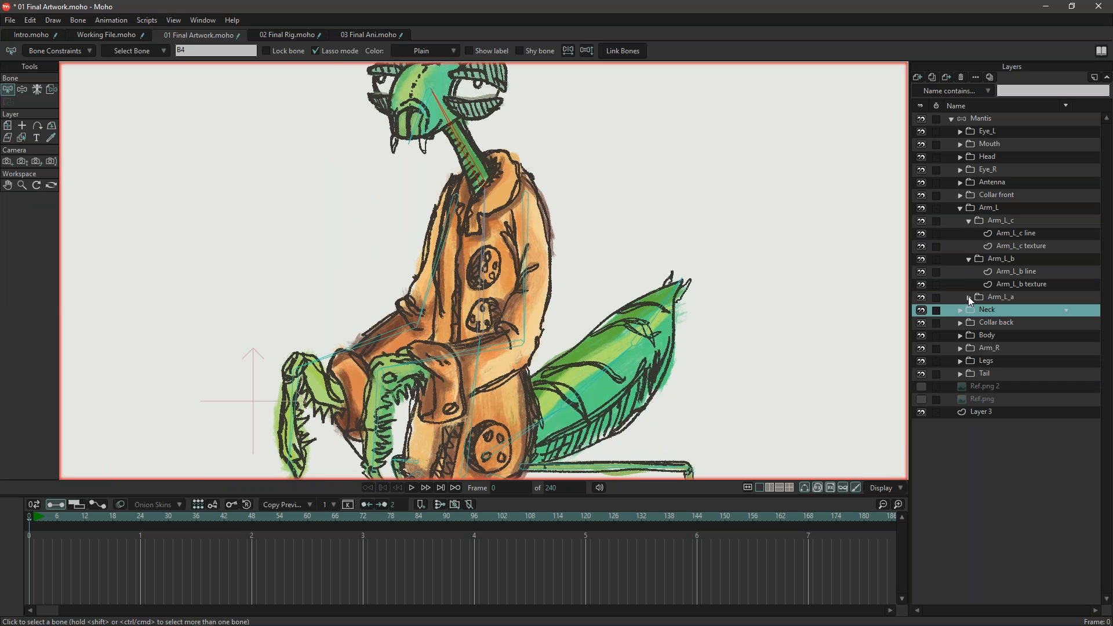
click(968, 297)
click(1014, 234)
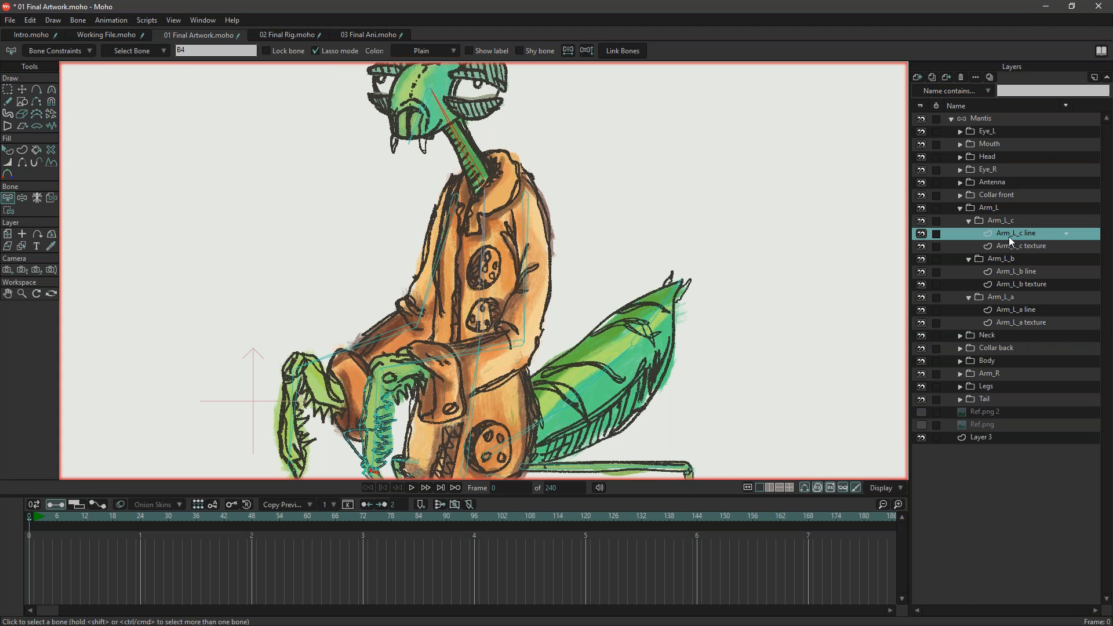
scroll(623, 297, down, 3)
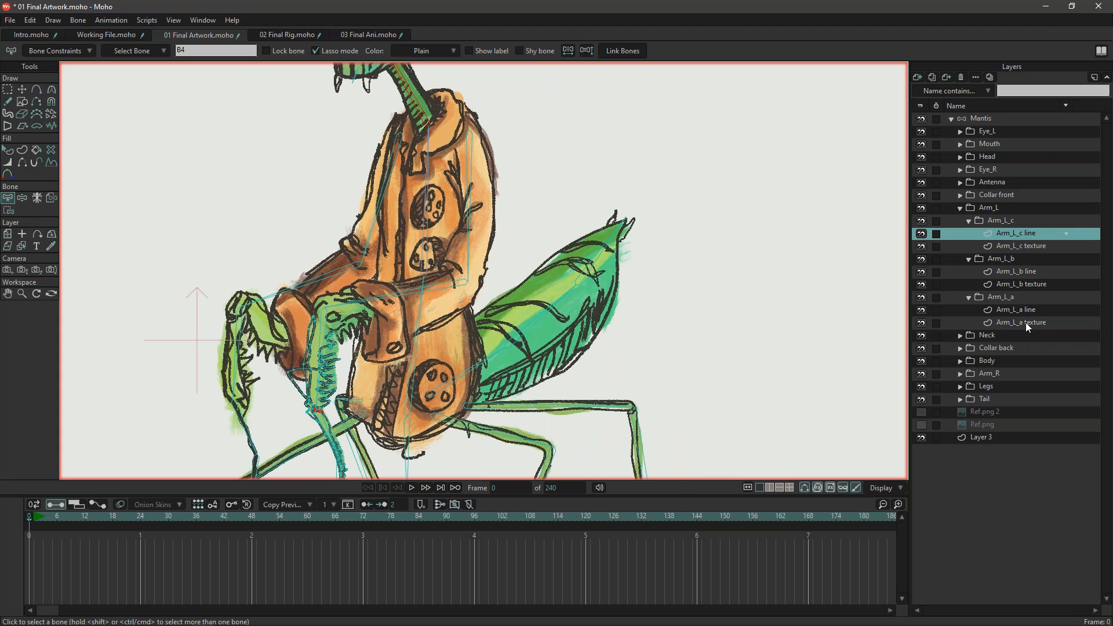
Link the Arm_L_a line and Arm_L_a texture layers to the upper arm and forearm bones of the left arm.
click(1028, 324)
click(1035, 309)
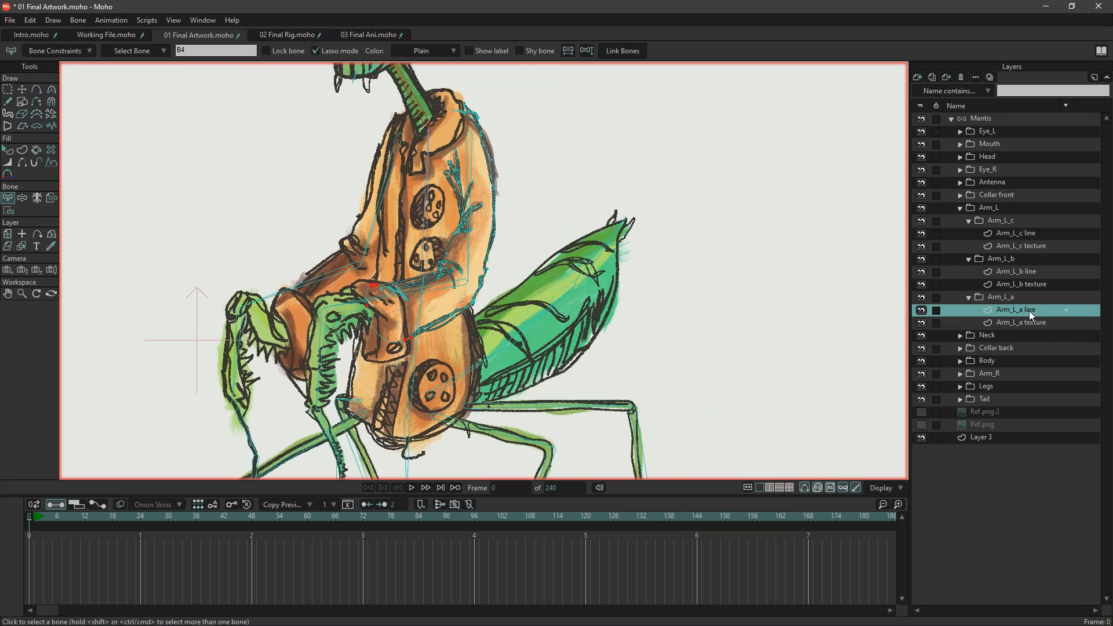
click(476, 203)
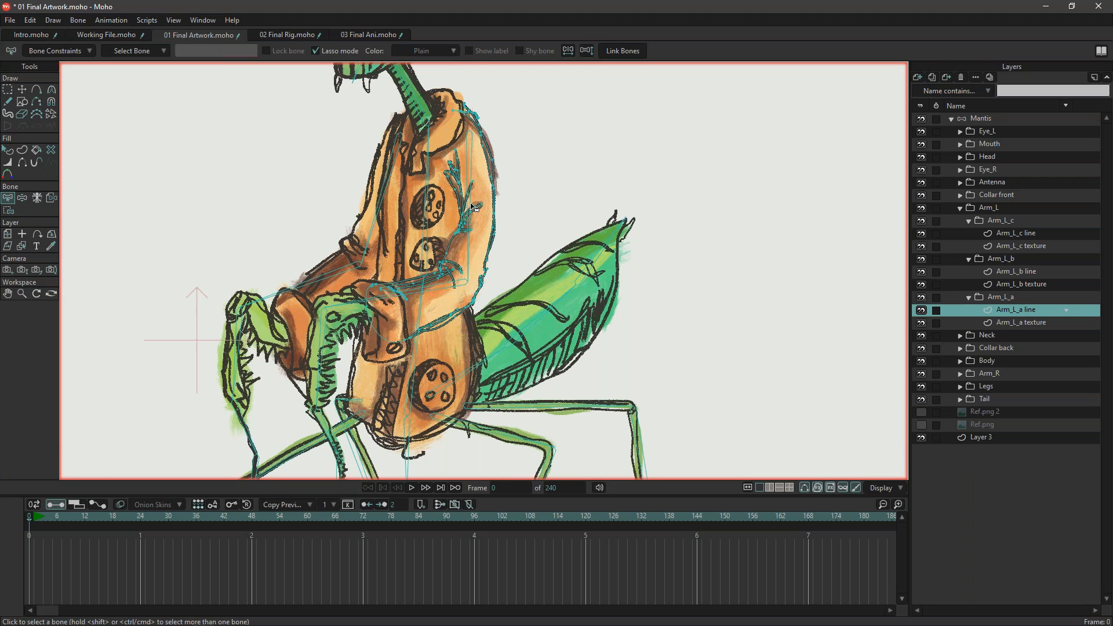
shift+click(389, 302)
click(623, 51)
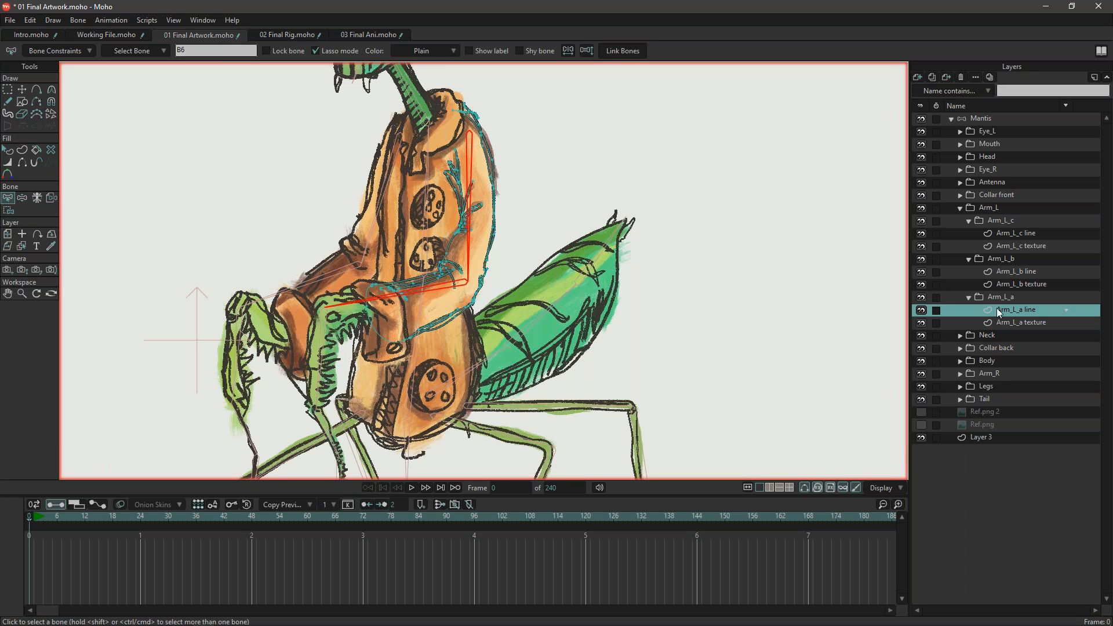
click(988, 323)
click(622, 50)
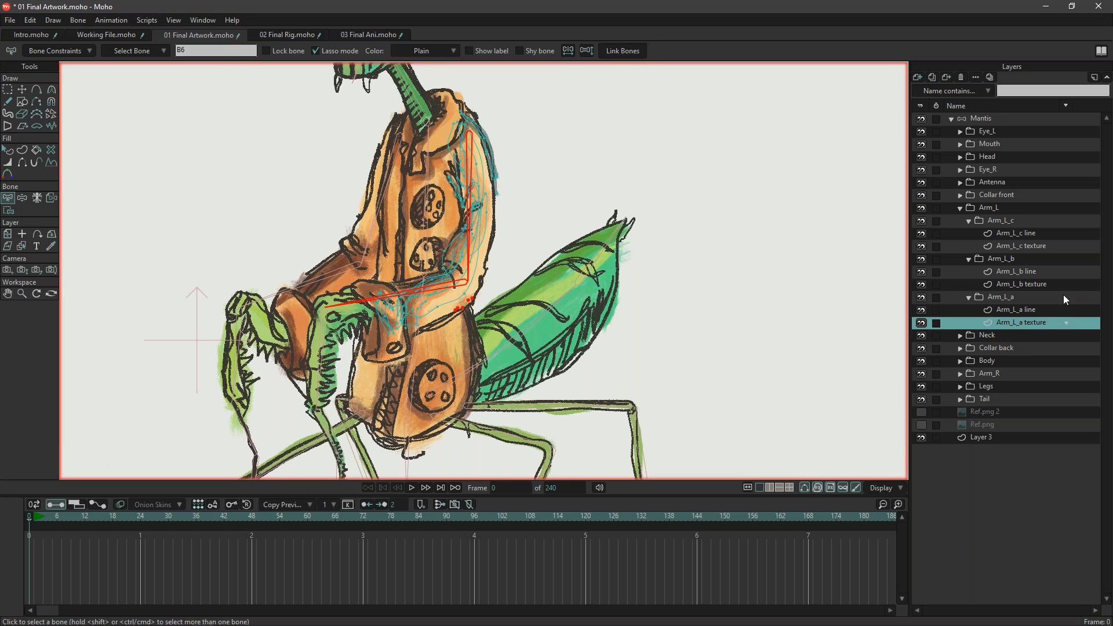
Link the Arm_L_b line and Arm_L_b texture layers to the left forearm bone B7.
click(1033, 285)
click(328, 340)
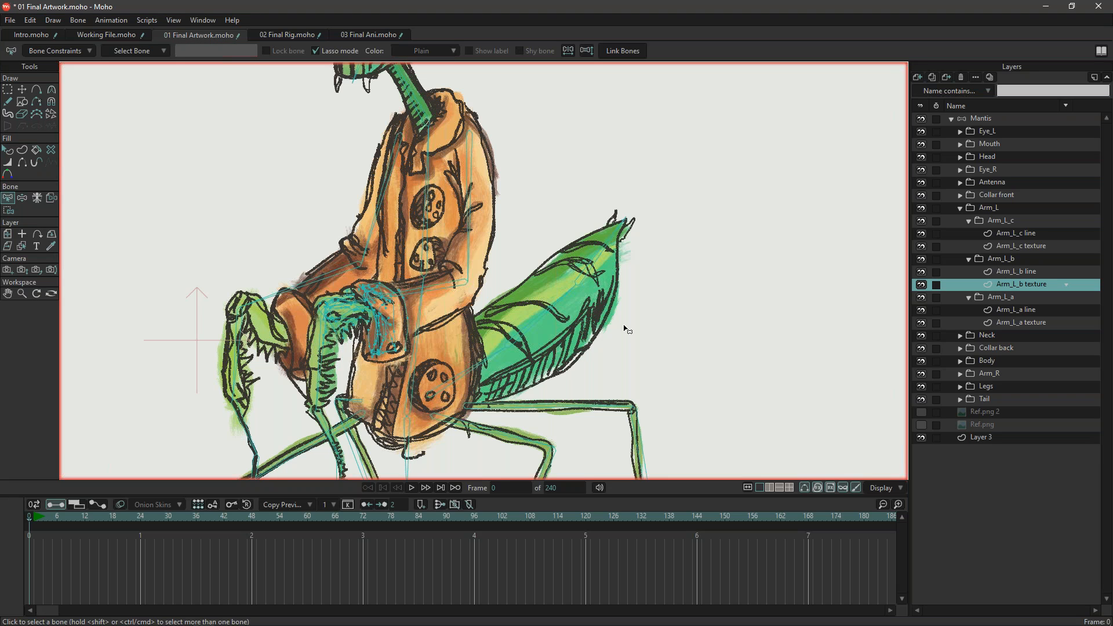
click(1019, 276)
click(389, 302)
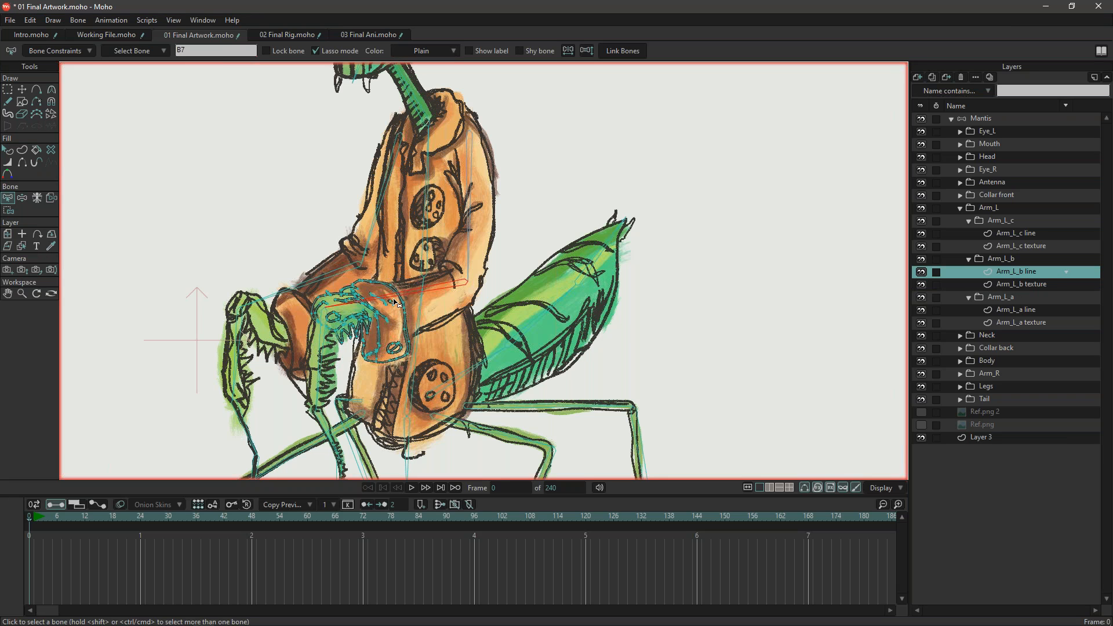
click(632, 51)
click(1009, 285)
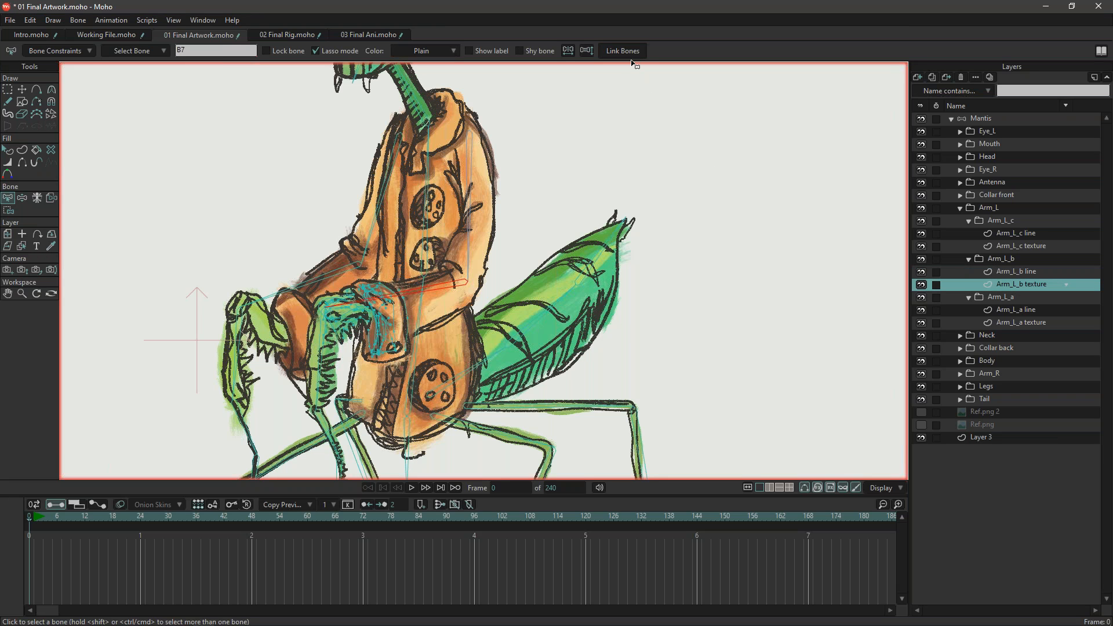
Link the Arm_L_c texture and Arm_L_c line layers to the left claw bone B8, and collapse the Arm_L group.
click(1016, 248)
click(323, 356)
drag(445, 326, 461, 217)
click(636, 52)
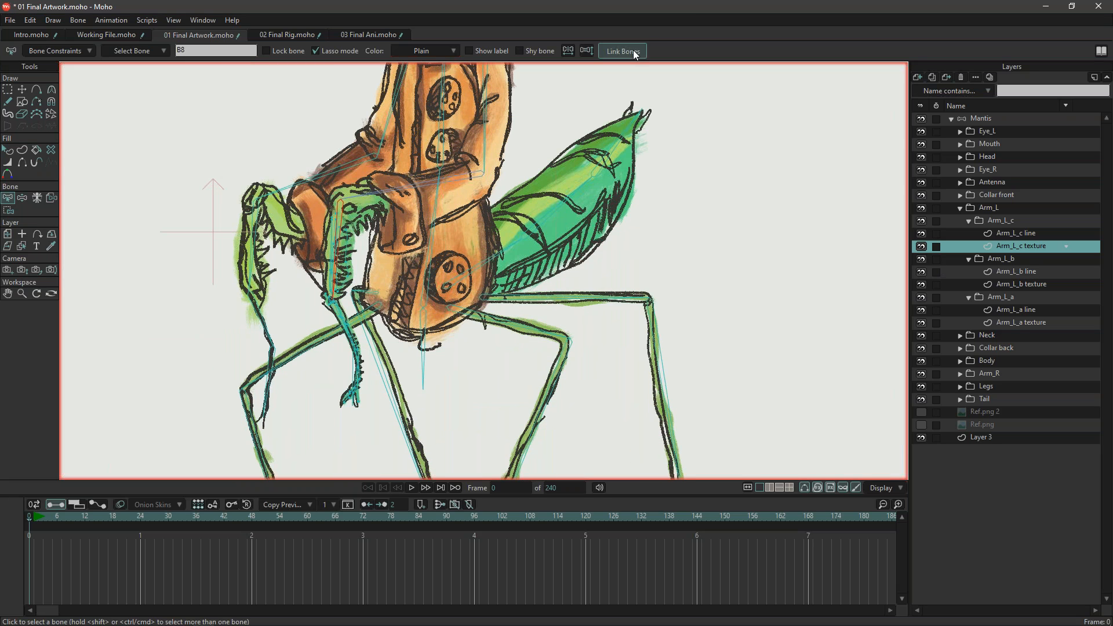
click(1023, 234)
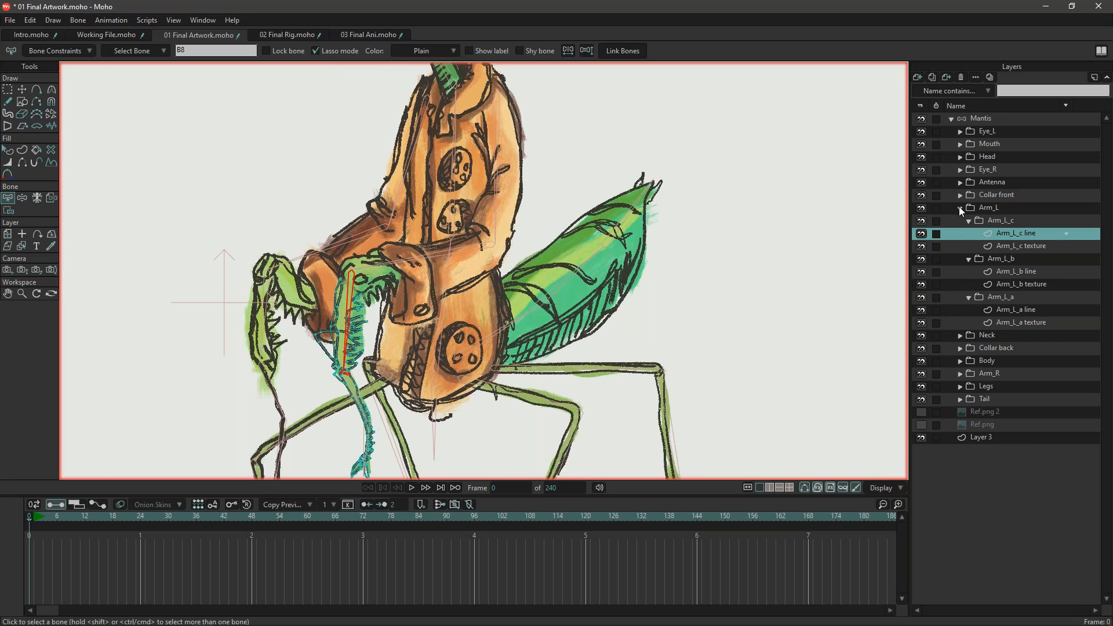
click(959, 208)
drag(443, 317, 412, 227)
drag(694, 178, 702, 270)
click(960, 195)
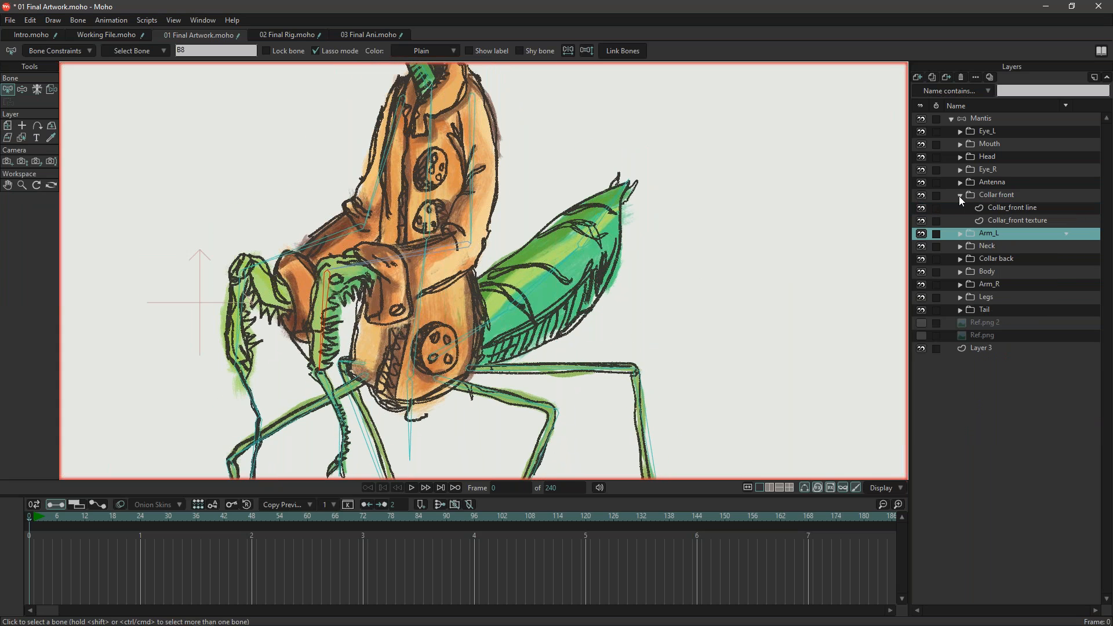
click(959, 195)
click(960, 157)
click(960, 157)
drag(639, 285, 634, 221)
scroll(632, 221, down, 2)
drag(499, 322, 482, 270)
Test how the bound artwork follows the skeleton by moving body, tail and head bones with Manipulate Bones on the Mantis layer.
key(Return)
click(982, 120)
key(z)
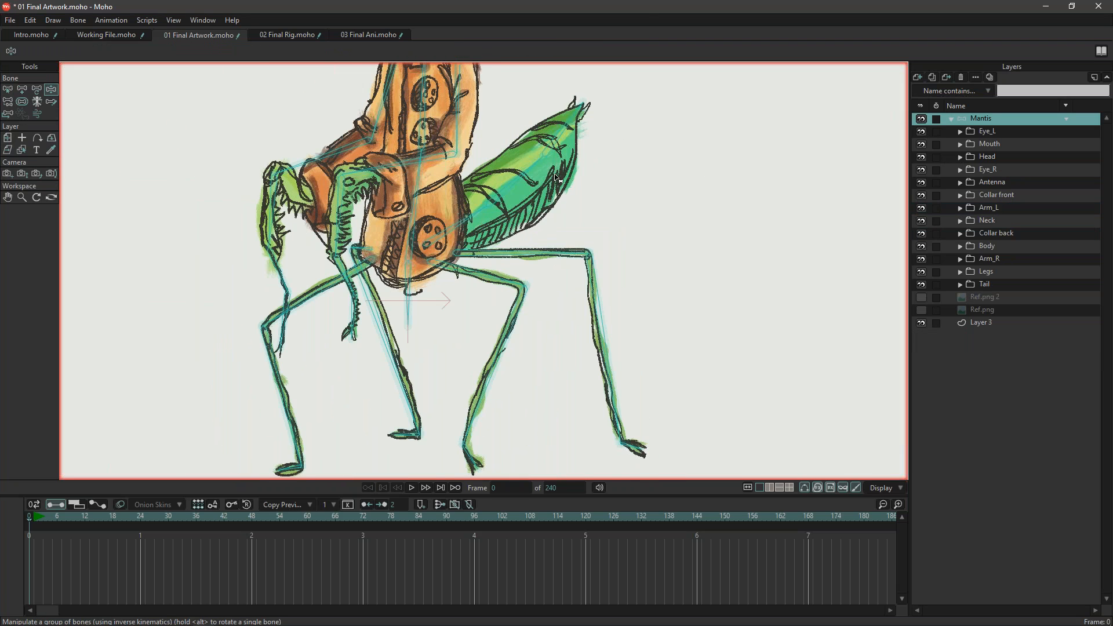
scroll(536, 176, up, 2)
mouse_move(539, 262)
mouse_down()
mouse_move(528, 223)
mouse_move(539, 255)
mouse_up()
drag(408, 234, 403, 314)
drag(367, 272, 390, 342)
click(436, 318)
drag(47, 519, 13, 520)
drag(511, 230, 490, 198)
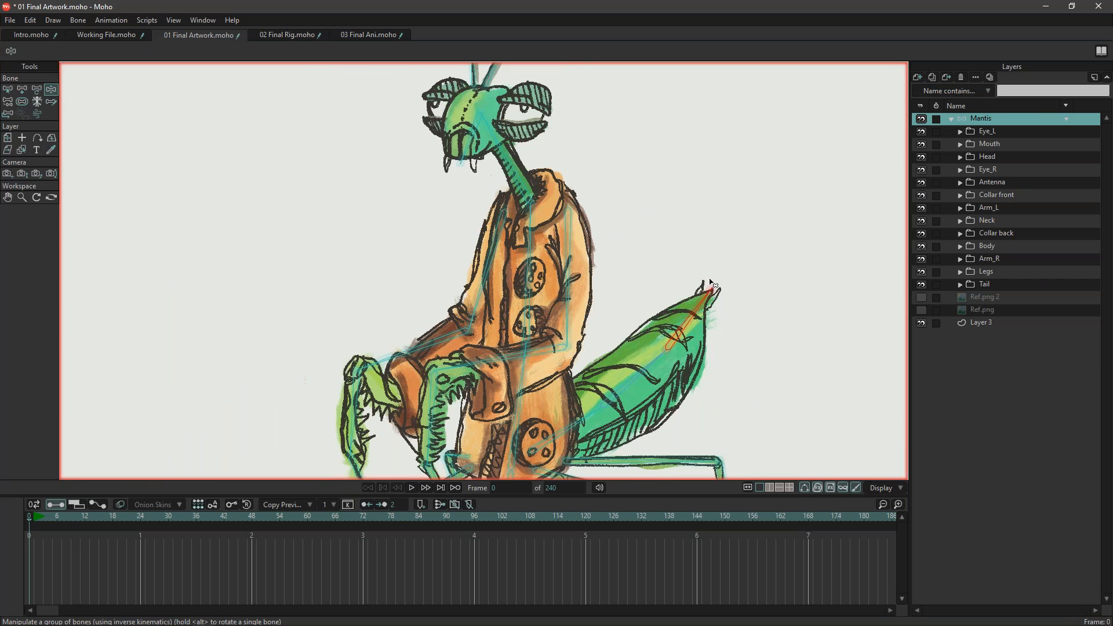
drag(641, 253, 540, 275)
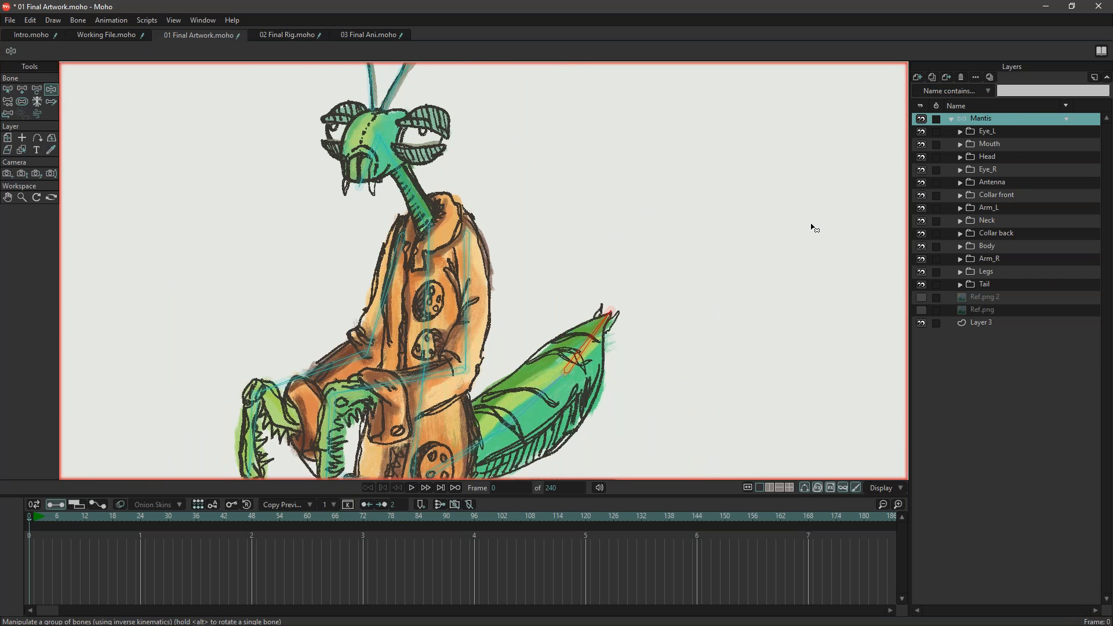
mouse_move(381, 168)
mouse_down()
mouse_move(332, 151)
mouse_move(388, 157)
mouse_up()
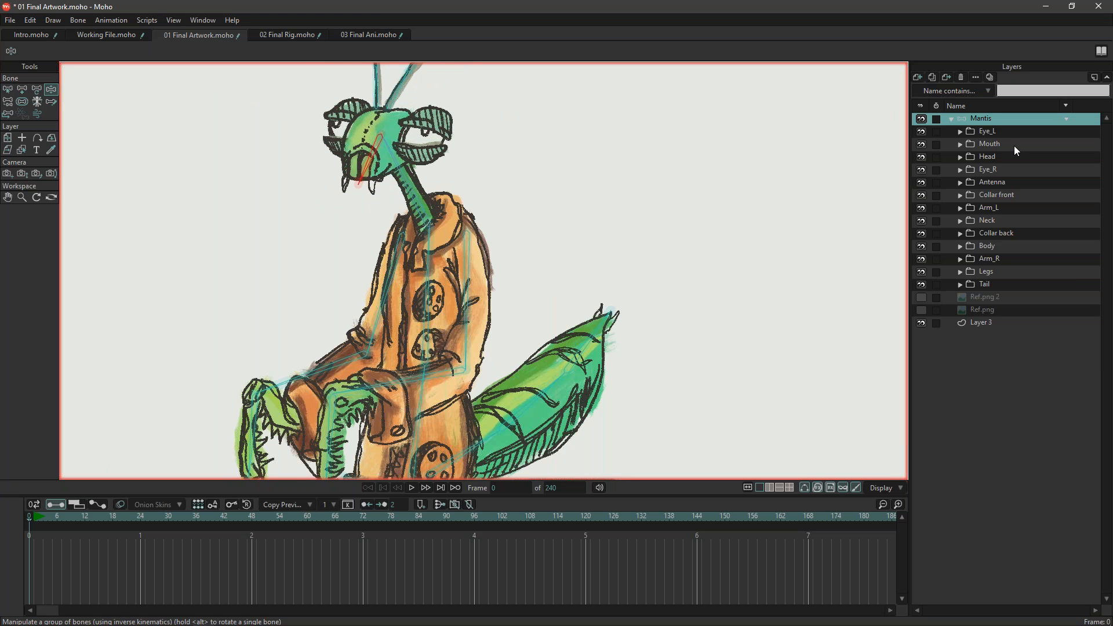
Link the Head line and Head texture layers to the head bone B5, and collapse the Head group.
click(961, 158)
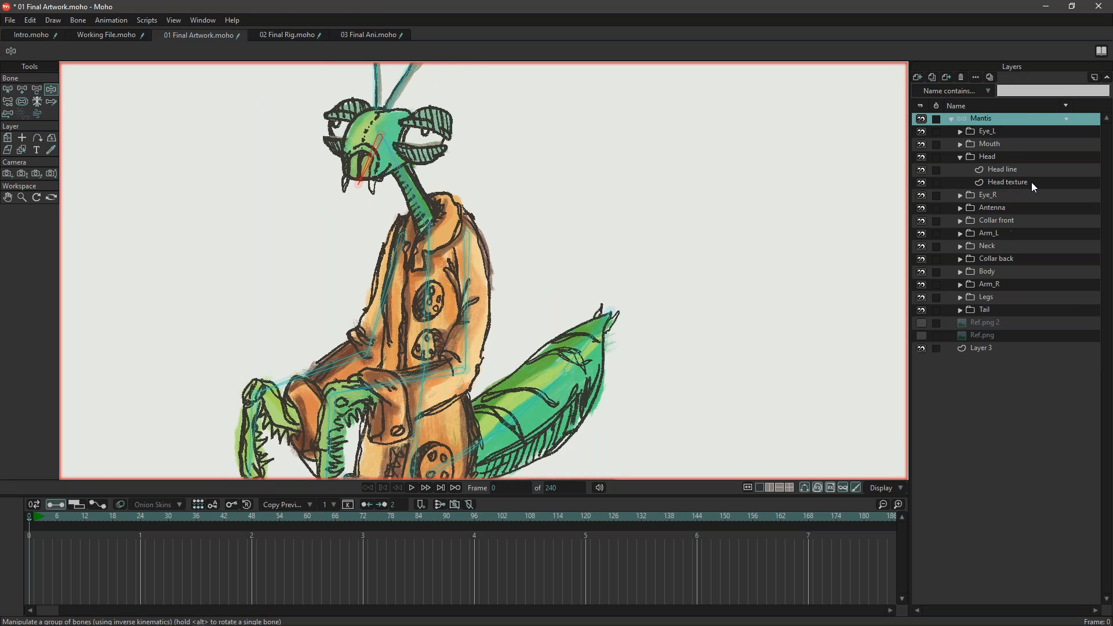
click(999, 169)
scroll(154, 209, up, 3)
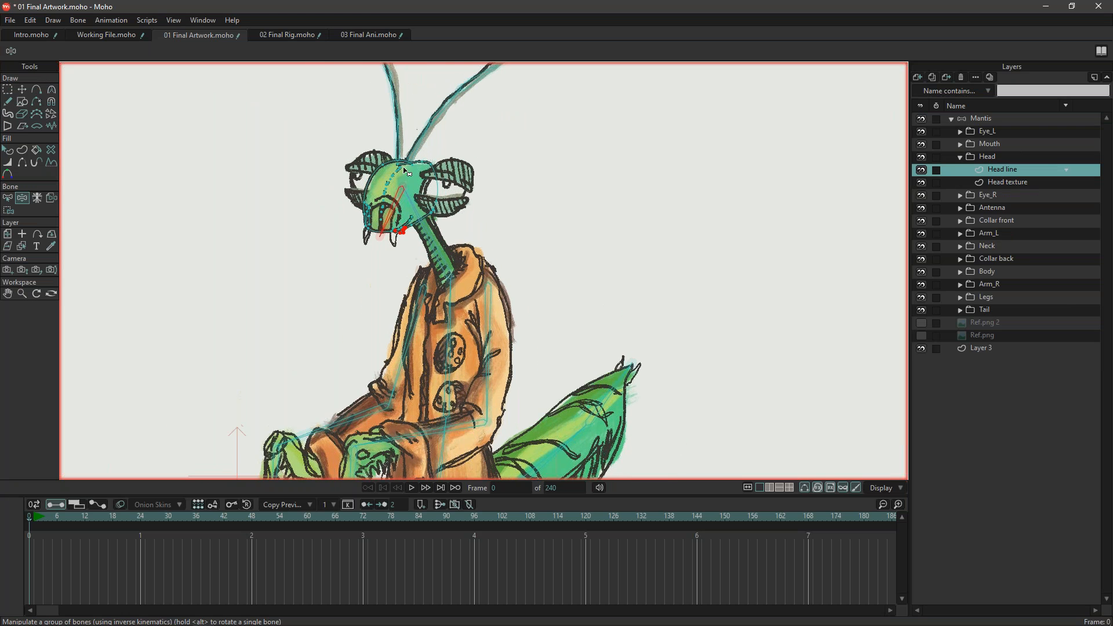
click(7, 198)
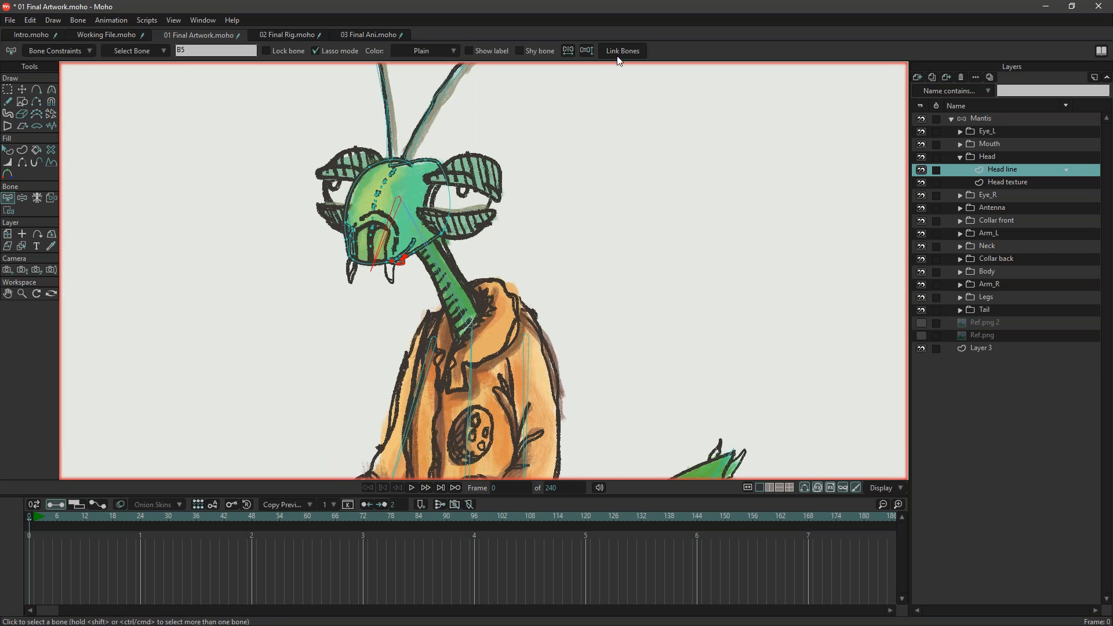
click(1027, 182)
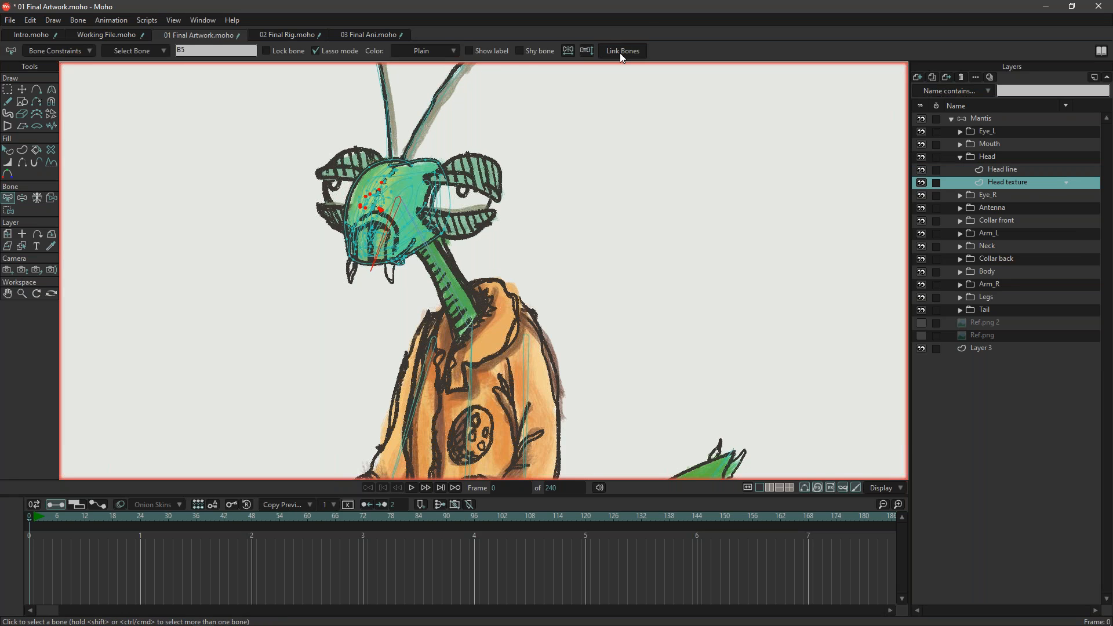
click(960, 157)
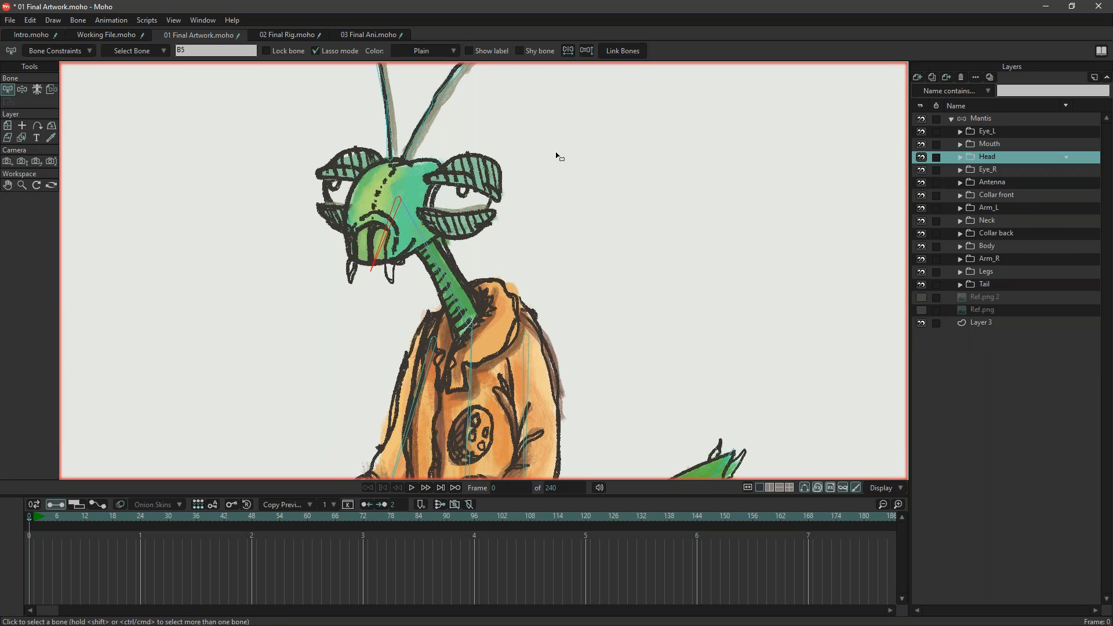
scroll(447, 219, down, 3)
scroll(448, 221, down, 5)
drag(543, 324, 527, 235)
scroll(525, 241, up, 6)
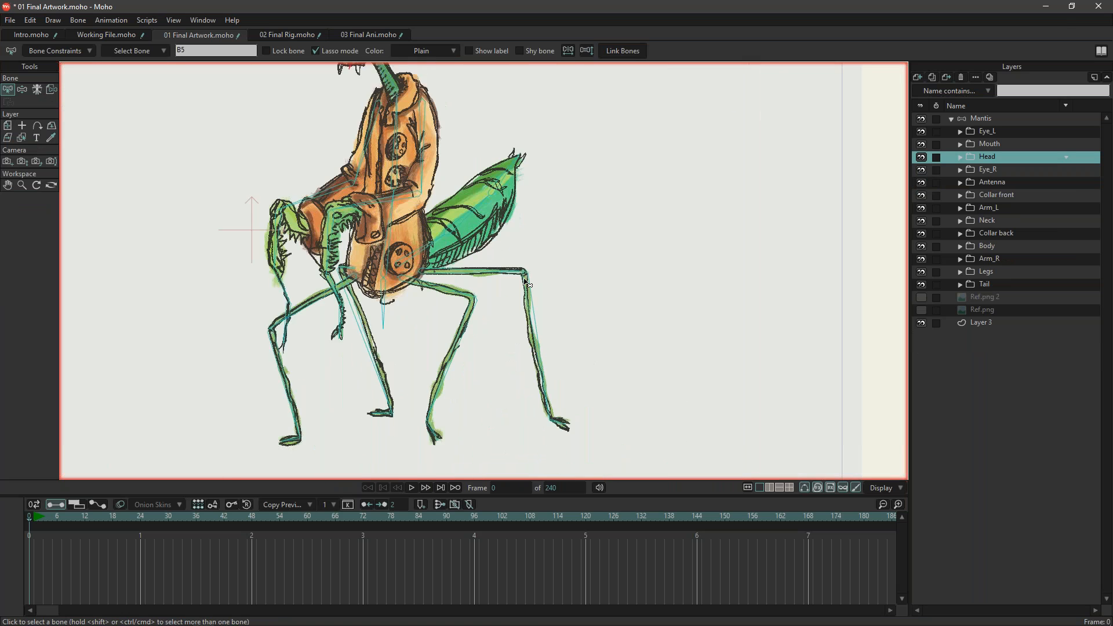
drag(535, 366, 582, 401)
drag(497, 195, 549, 330)
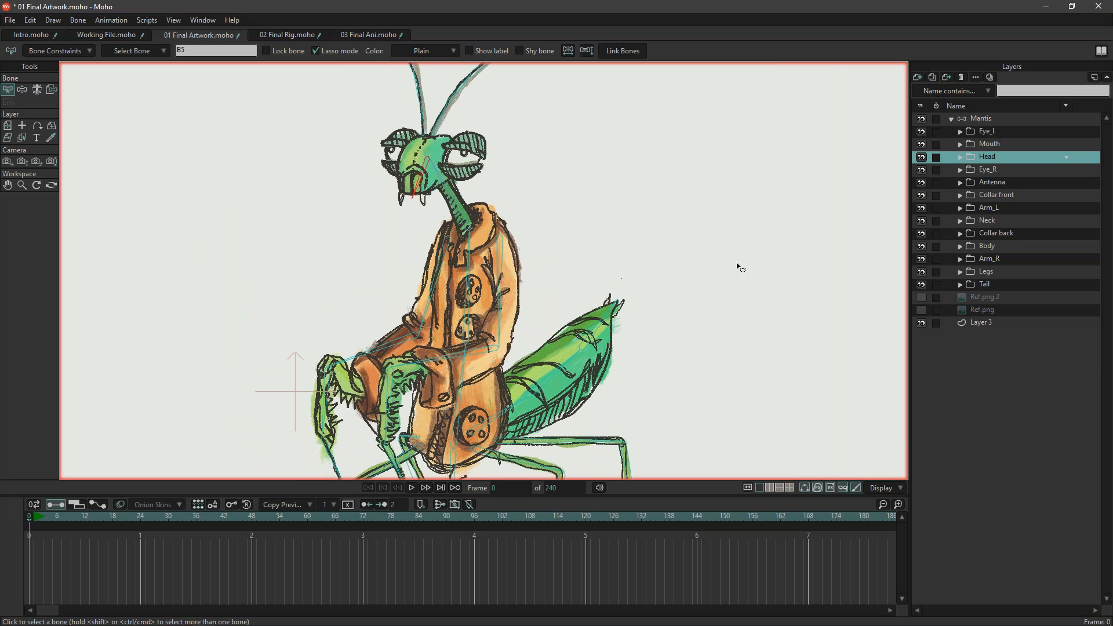
Expand the Head and Mouth groups, and link the Mouth line and Mouth texture layers to the head bone B5.
click(960, 157)
click(960, 147)
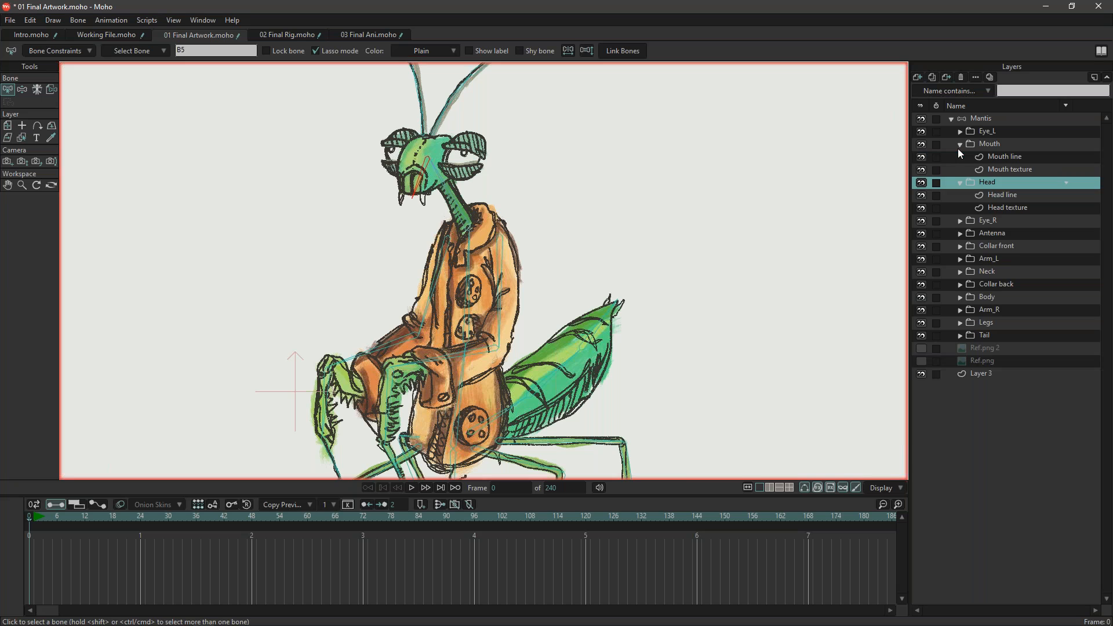
click(1004, 153)
scroll(616, 104, up, 3)
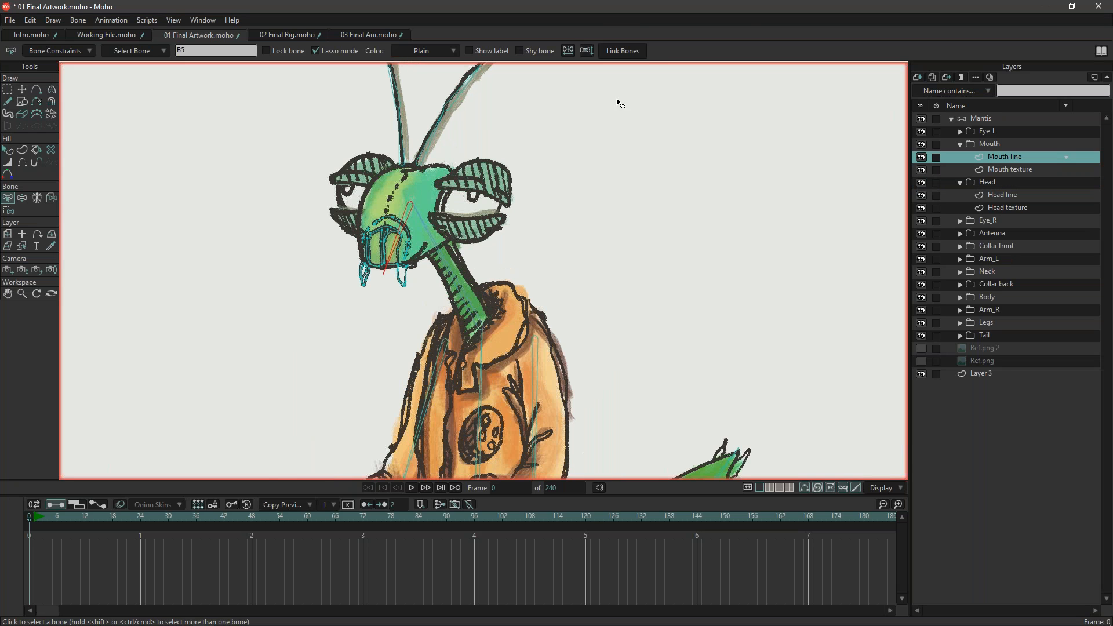
click(1020, 171)
Link the Eye_L line, Eye_L texture and Eye_L_pup line layers inside the Eye_L group to the head bone B5.
click(960, 132)
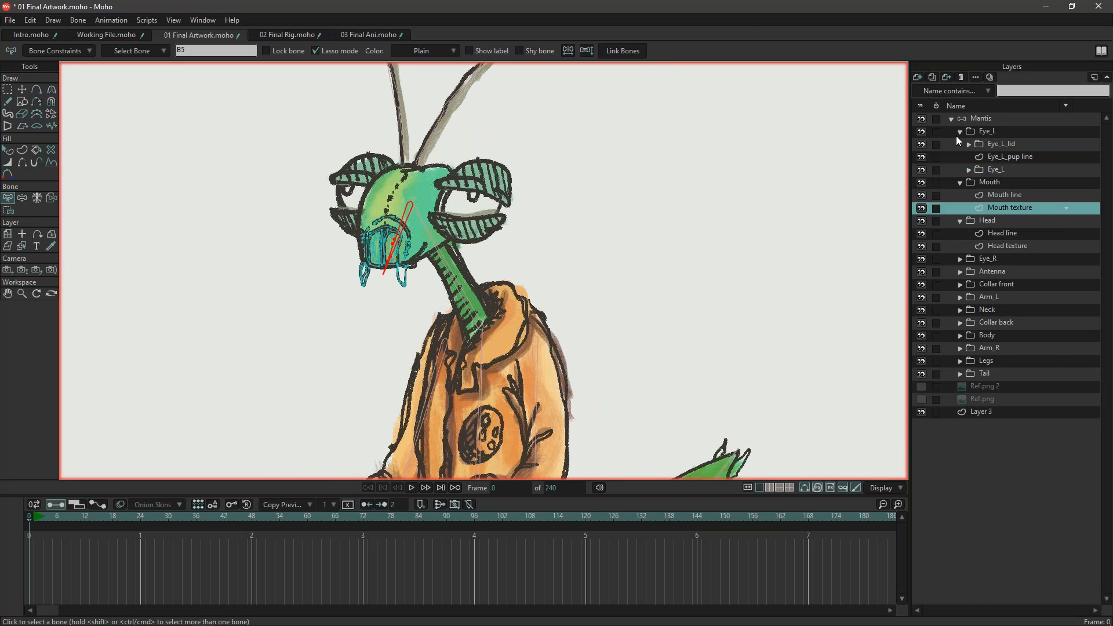
click(967, 170)
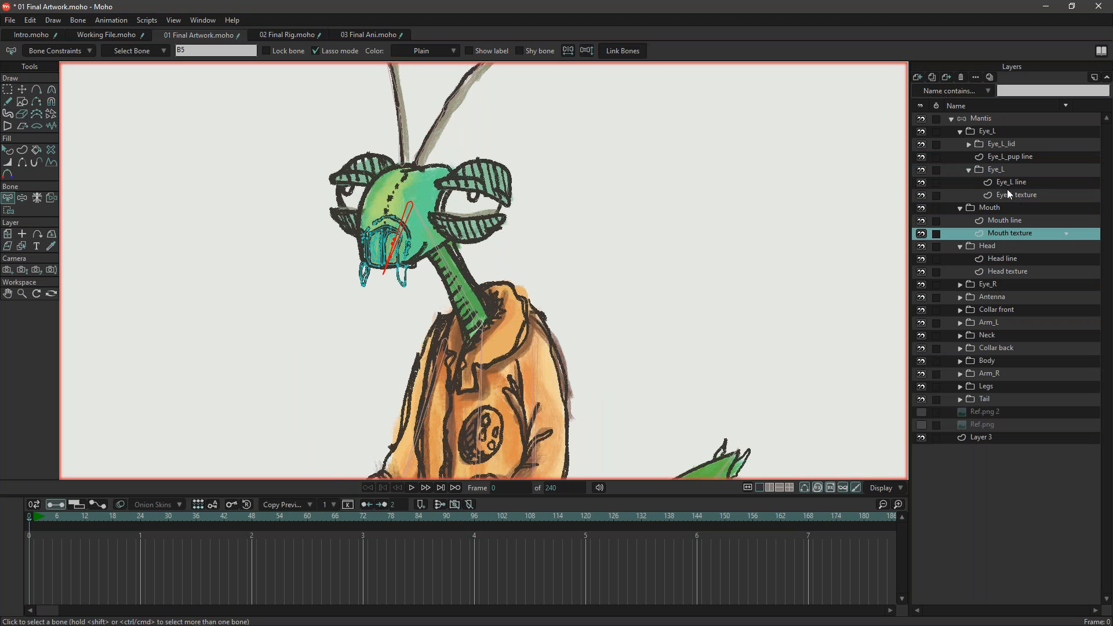
click(1013, 182)
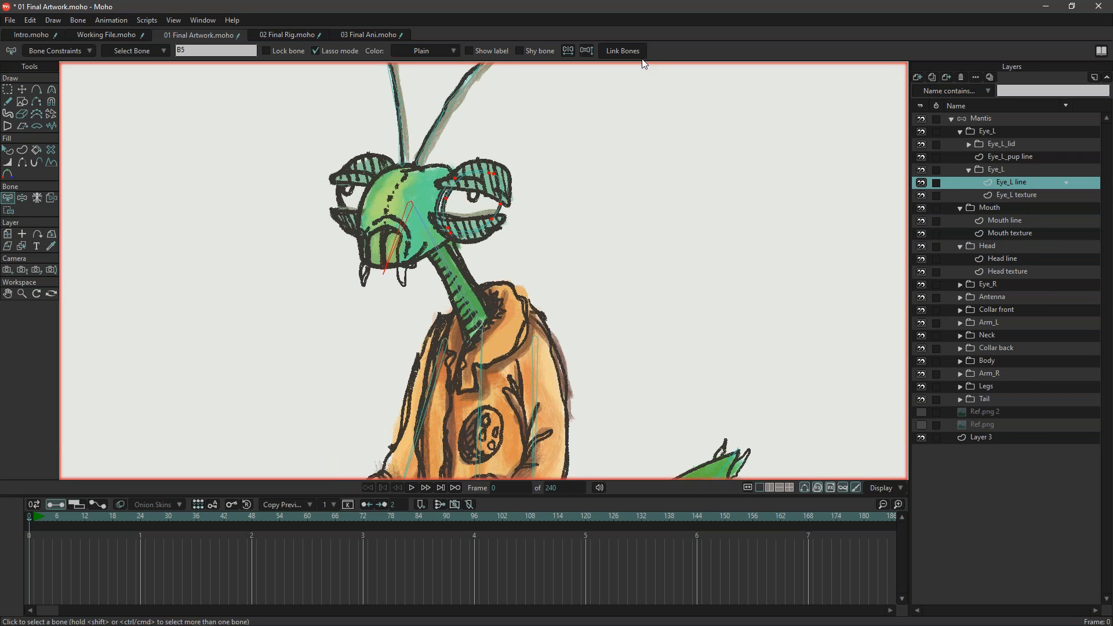
click(1004, 193)
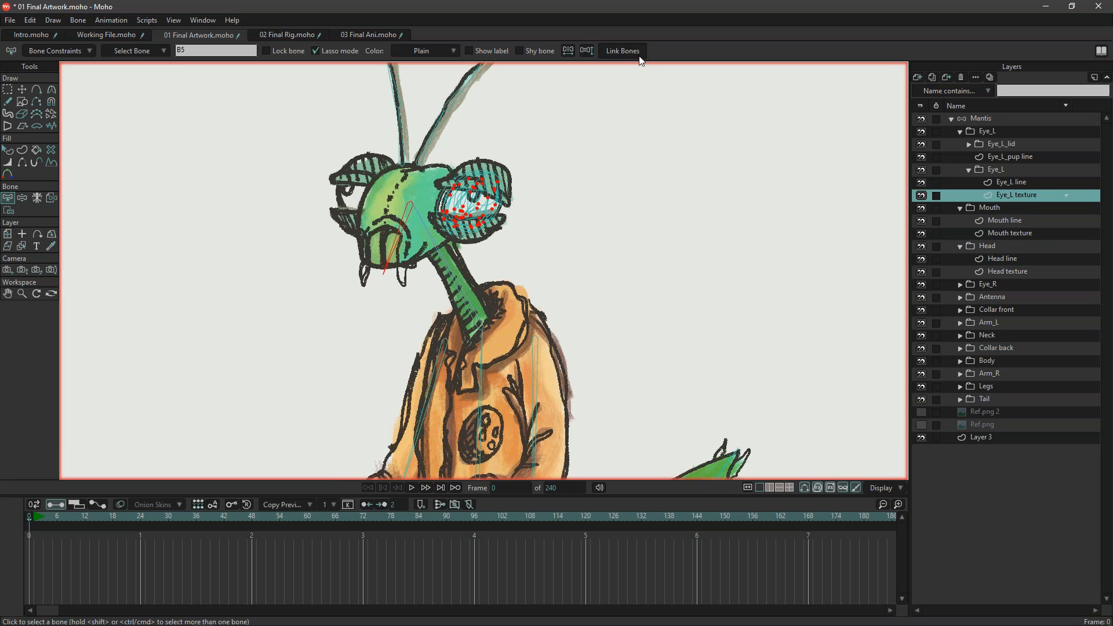
click(997, 157)
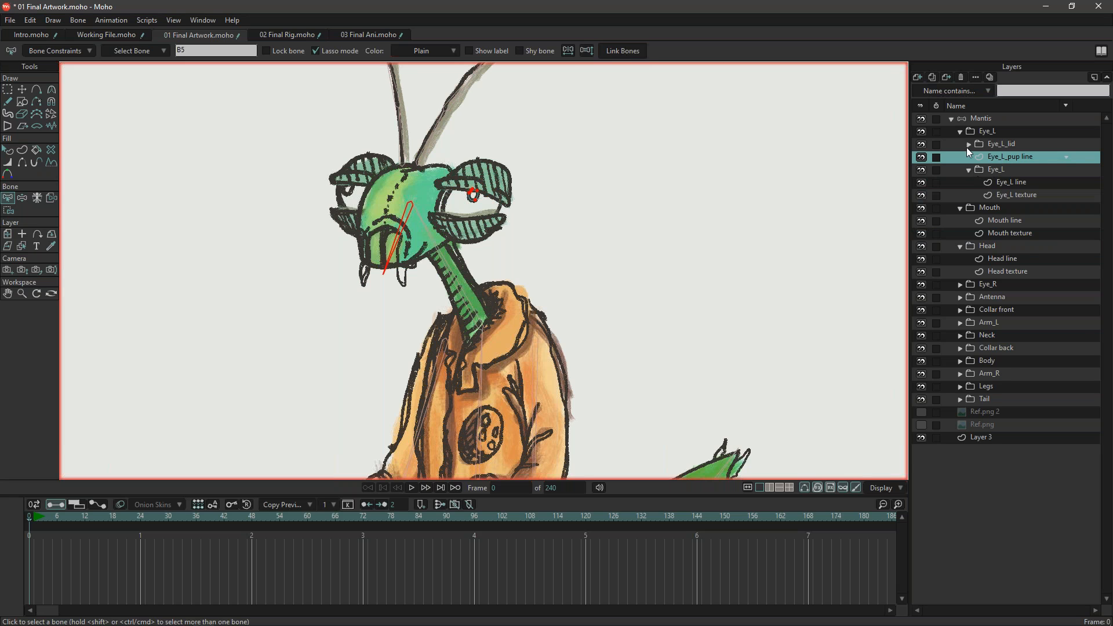
Link the Eye_L_lid line and Eye_L_lid texture layers to the head bone B5.
click(967, 144)
click(986, 154)
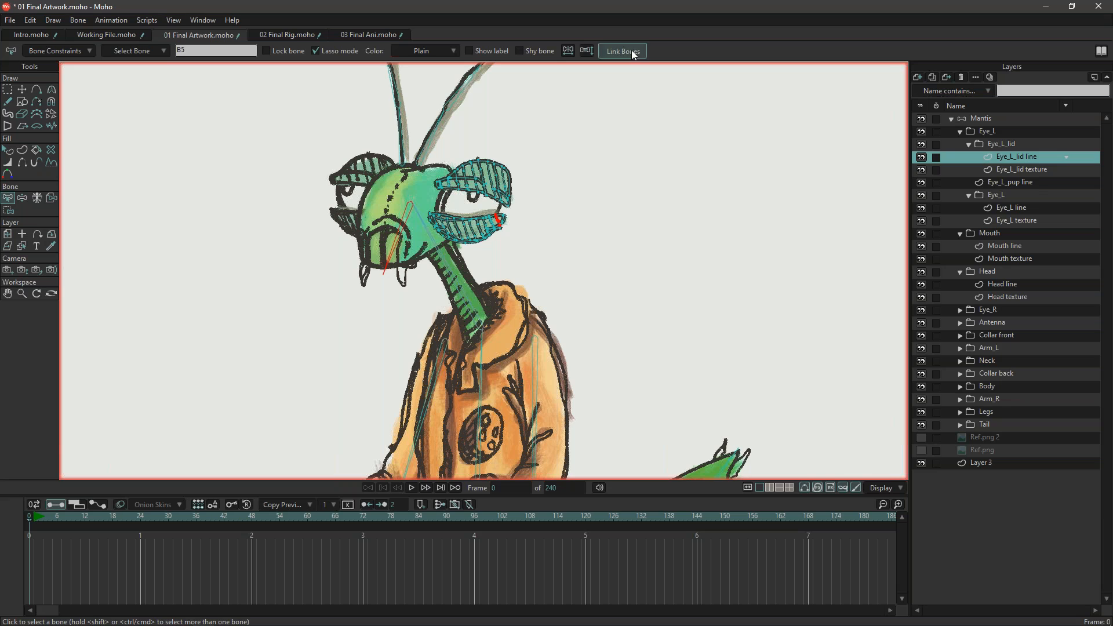
click(1027, 172)
click(624, 51)
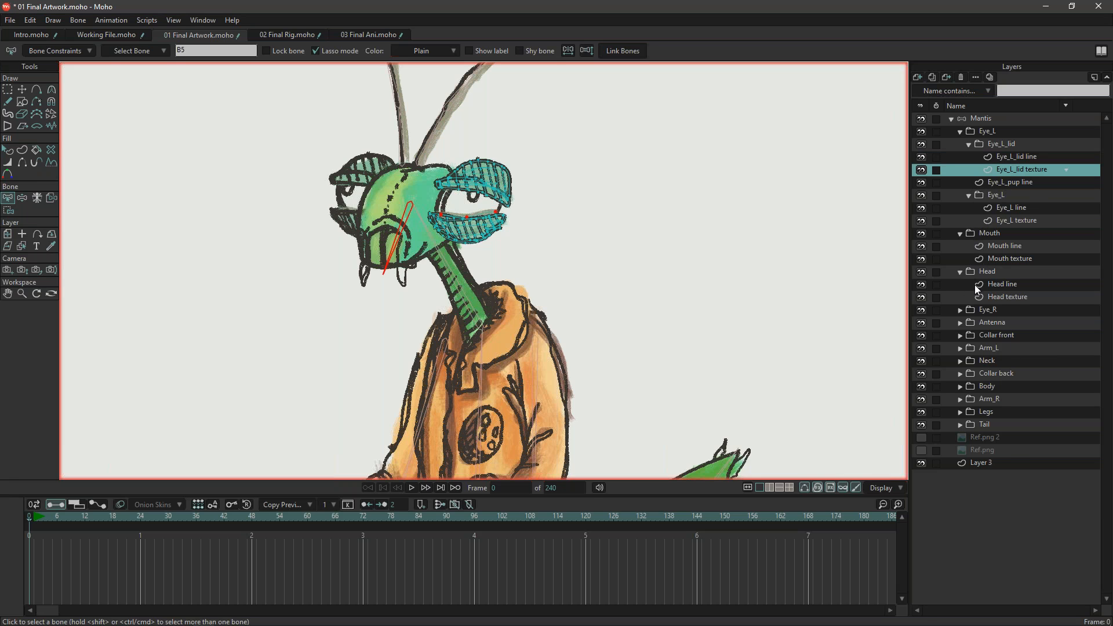
Expand the Eye_R group and link the Eye_R_lid line, Eye_R_lid texture and Eye_R_pup line layers to the head bone B5.
click(961, 311)
click(1010, 339)
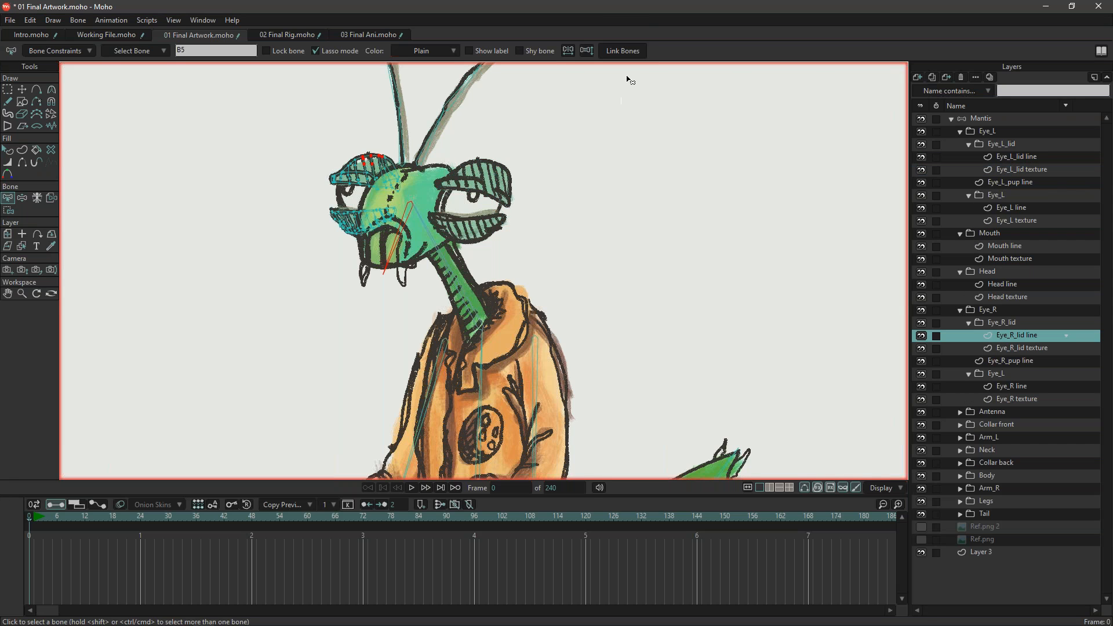
click(1018, 351)
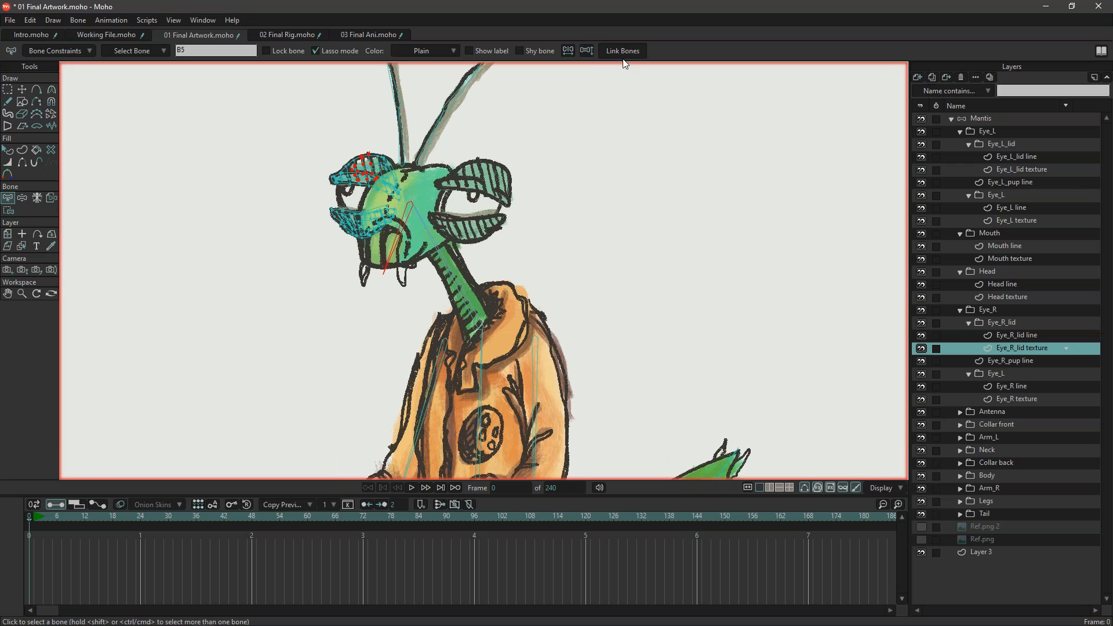
click(1004, 362)
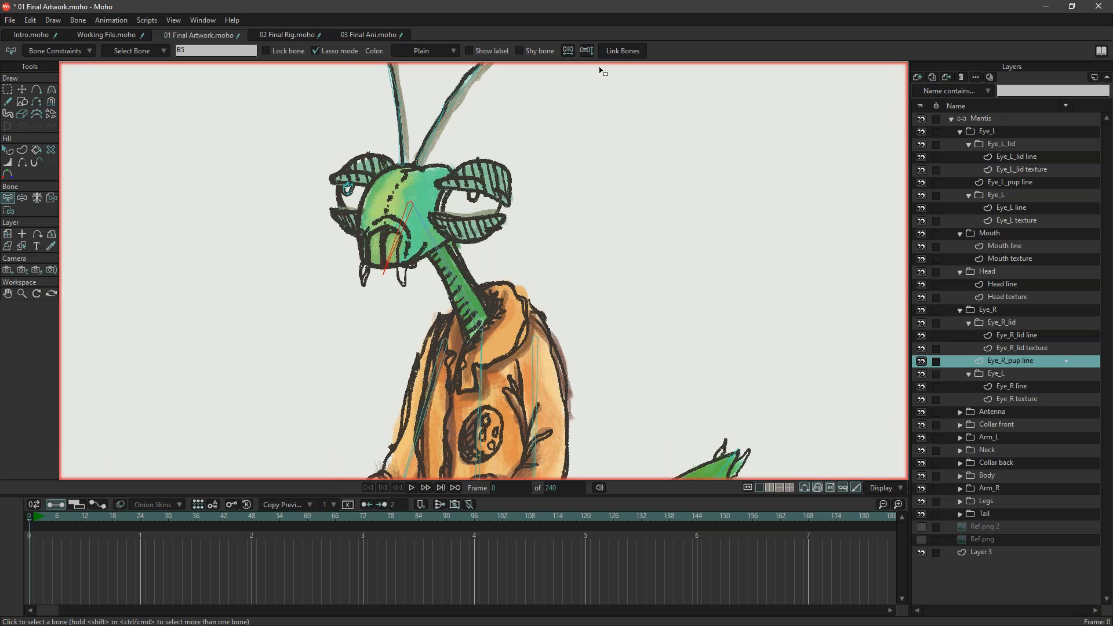
Link the Eye_R line and Eye_R texture layers to the head bone B5.
click(1002, 392)
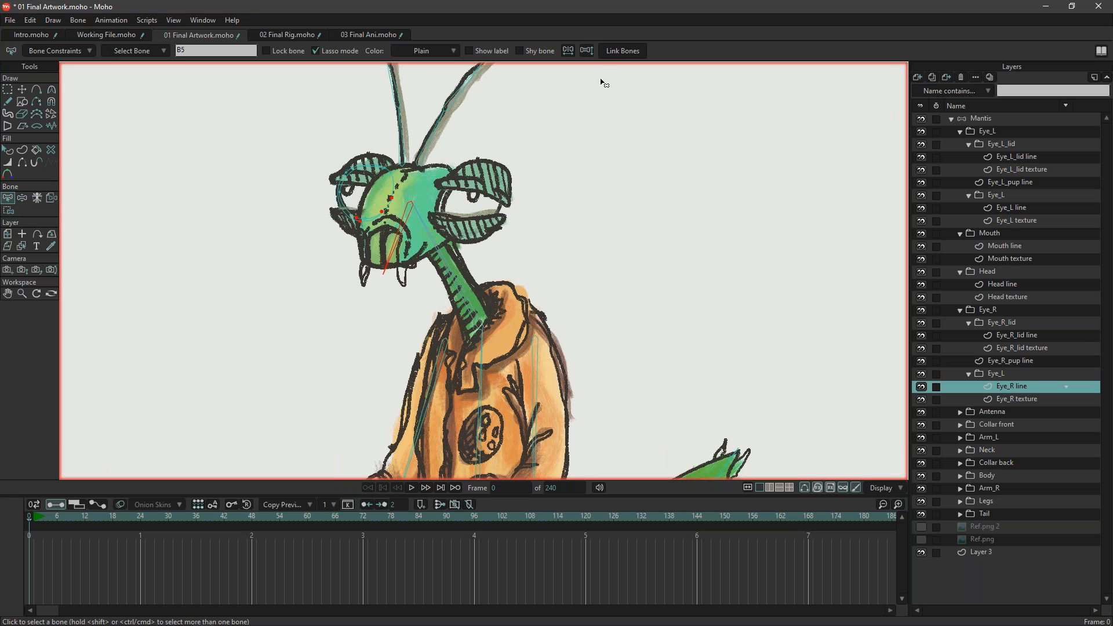
click(623, 51)
click(1020, 399)
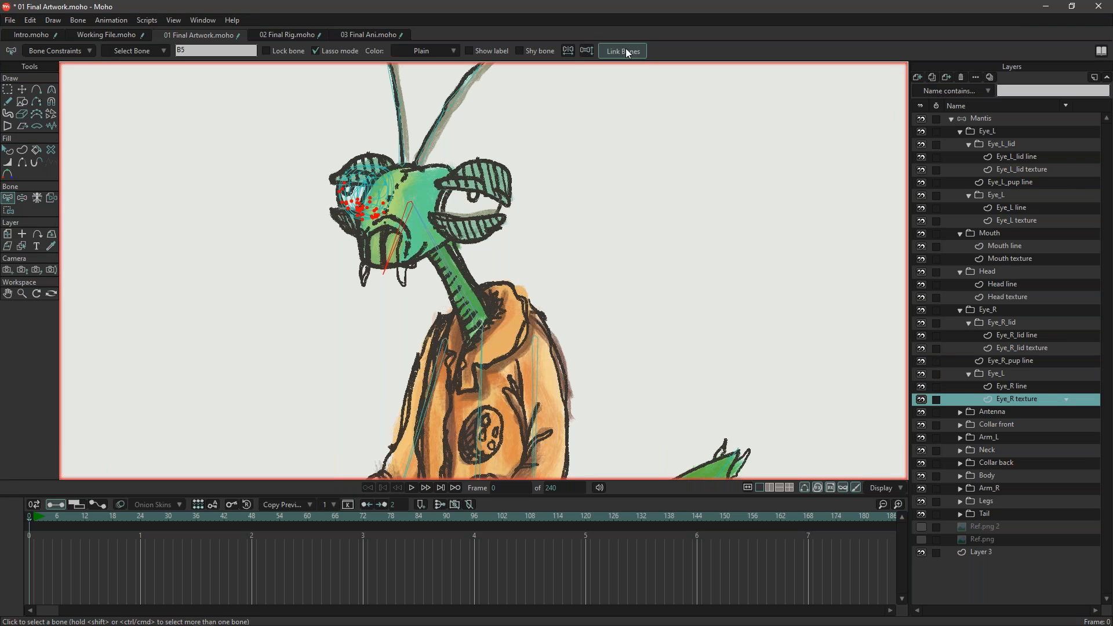
Collapse the Eye_R, Head, Mouth and Eye_L groups in the layer list.
click(967, 374)
click(960, 312)
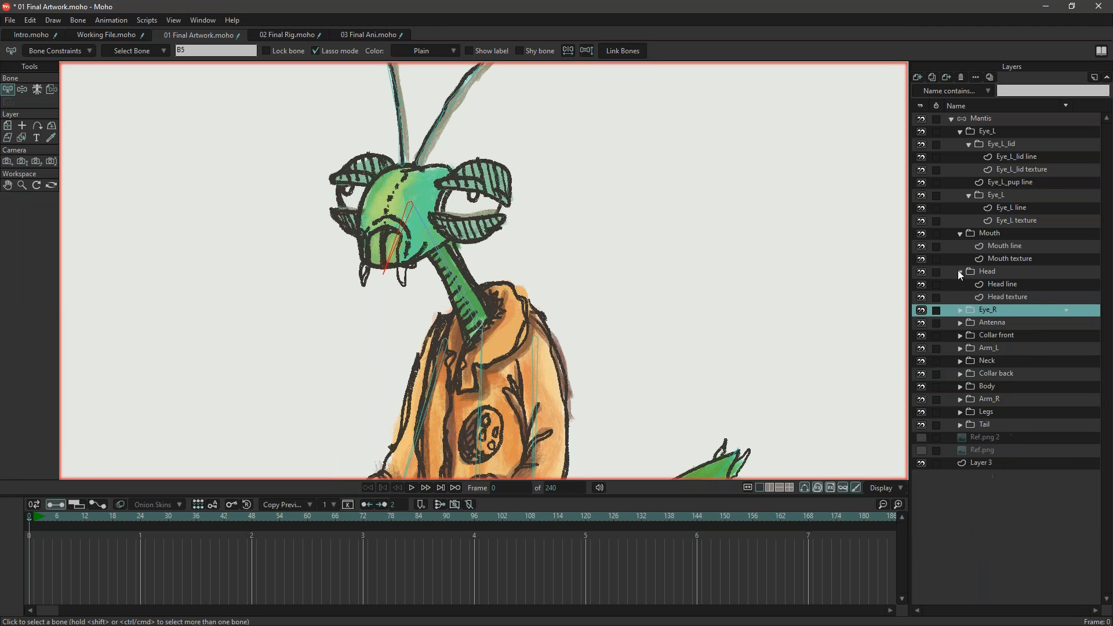
click(959, 271)
click(960, 233)
click(968, 195)
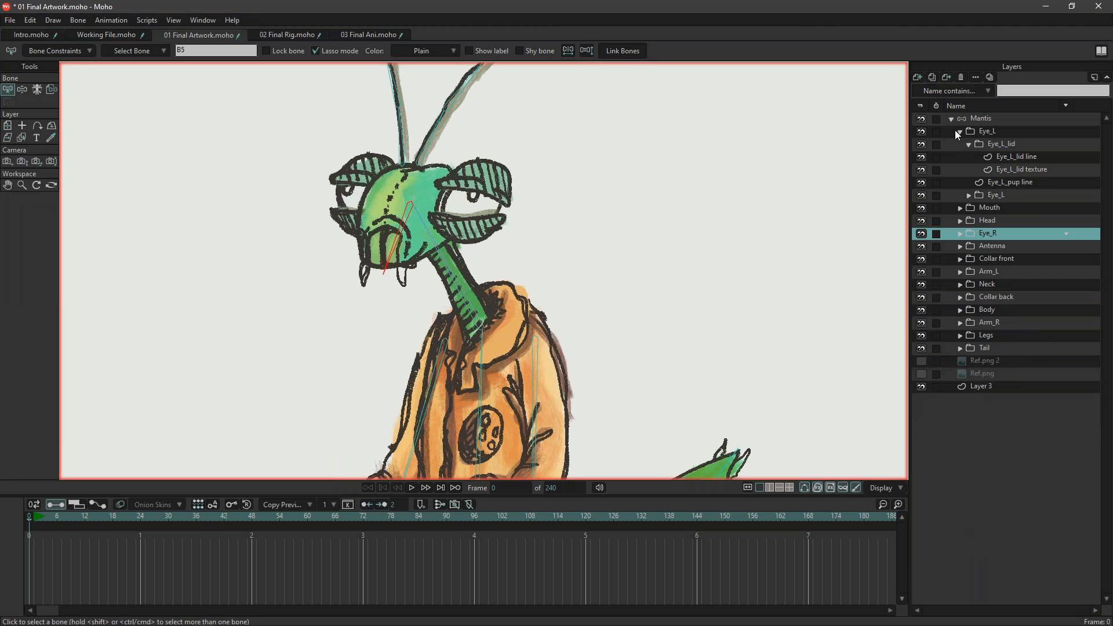
click(959, 131)
Expand the Antenna group and link the Anten_R and Anten_L line and texture layers to the head bone B5.
click(959, 182)
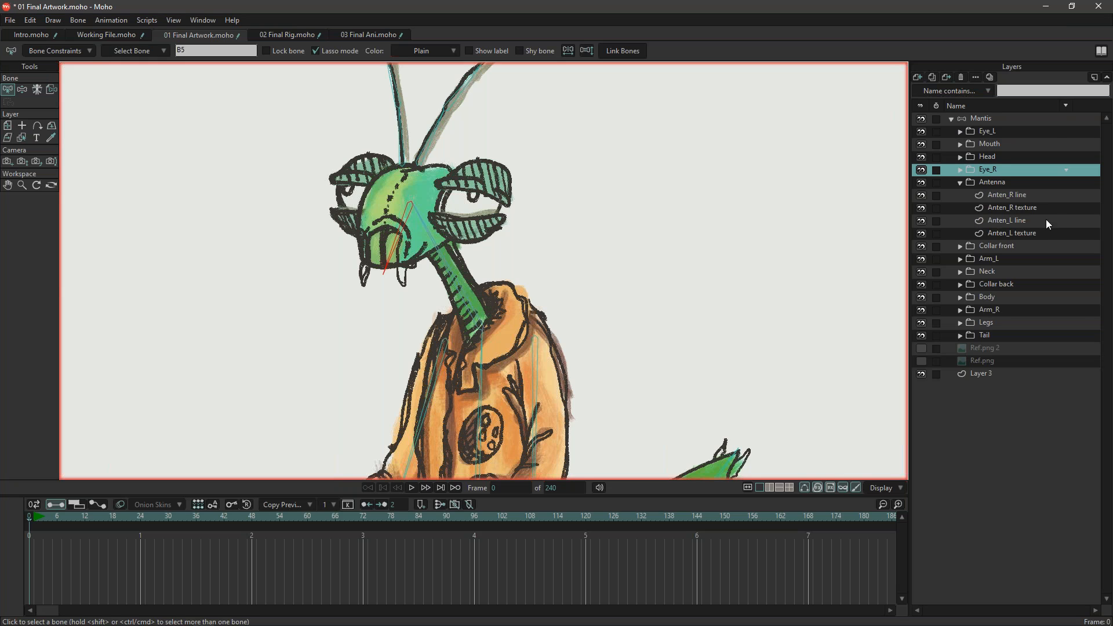
click(1018, 195)
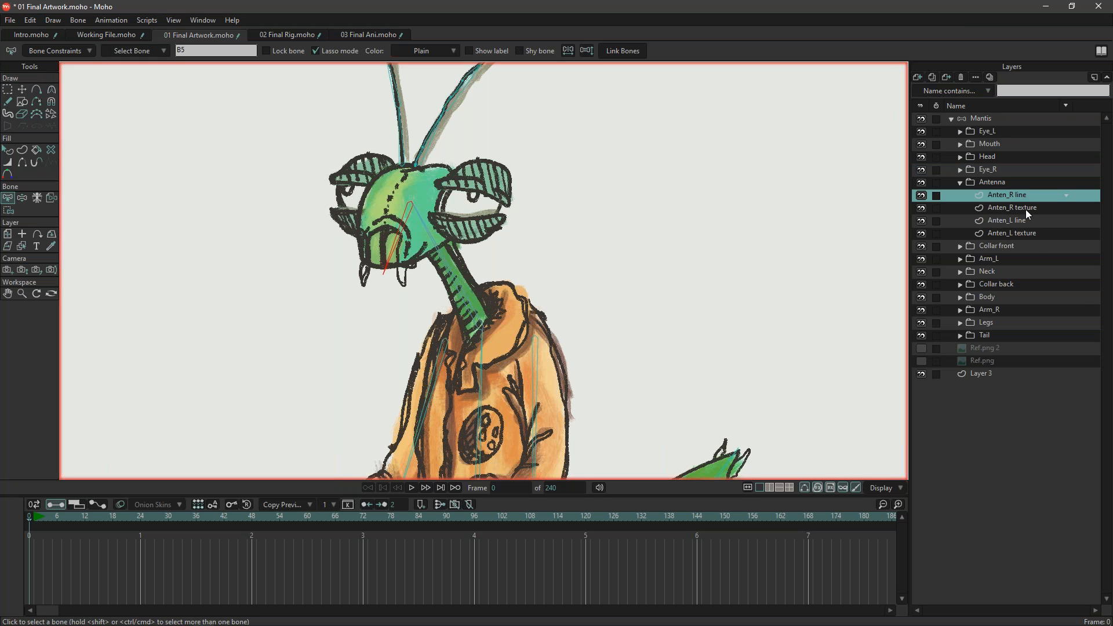
shift+click(1032, 234)
click(634, 53)
click(1005, 219)
click(1012, 206)
click(1012, 197)
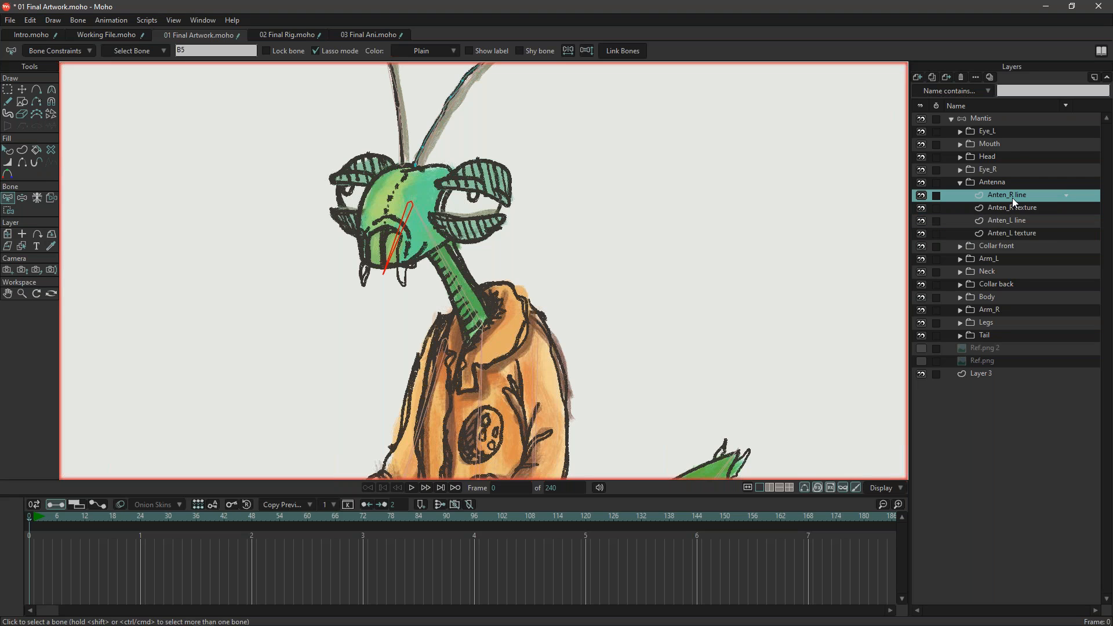
click(960, 183)
Examine the bone links of the Arm_L_c line and Arm_L_c texture layers in the Arm_L group.
click(960, 195)
click(960, 196)
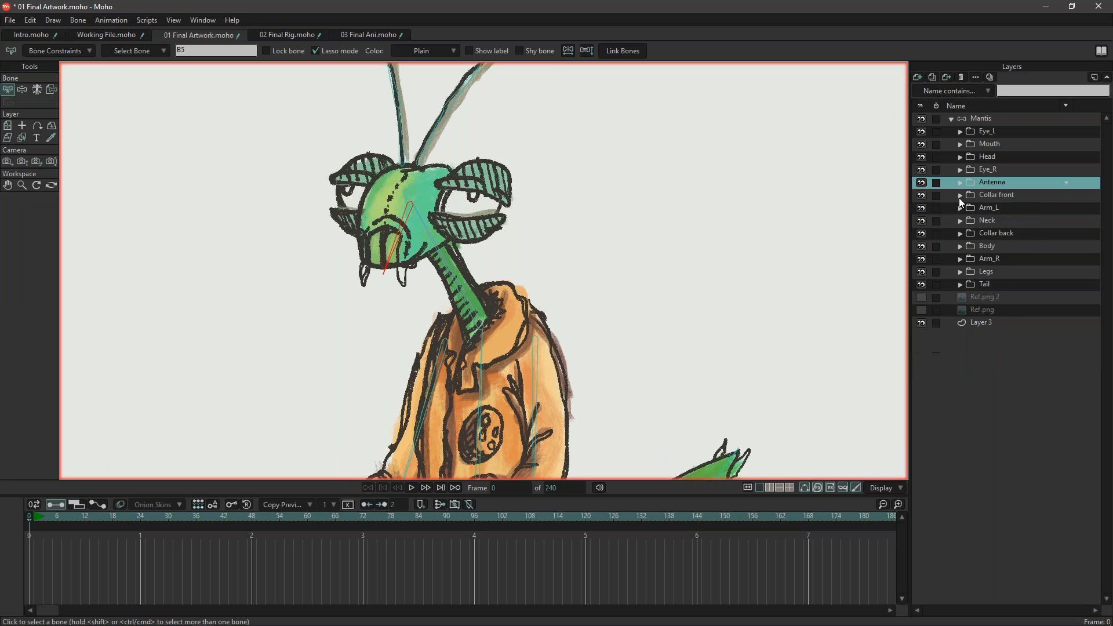
click(960, 207)
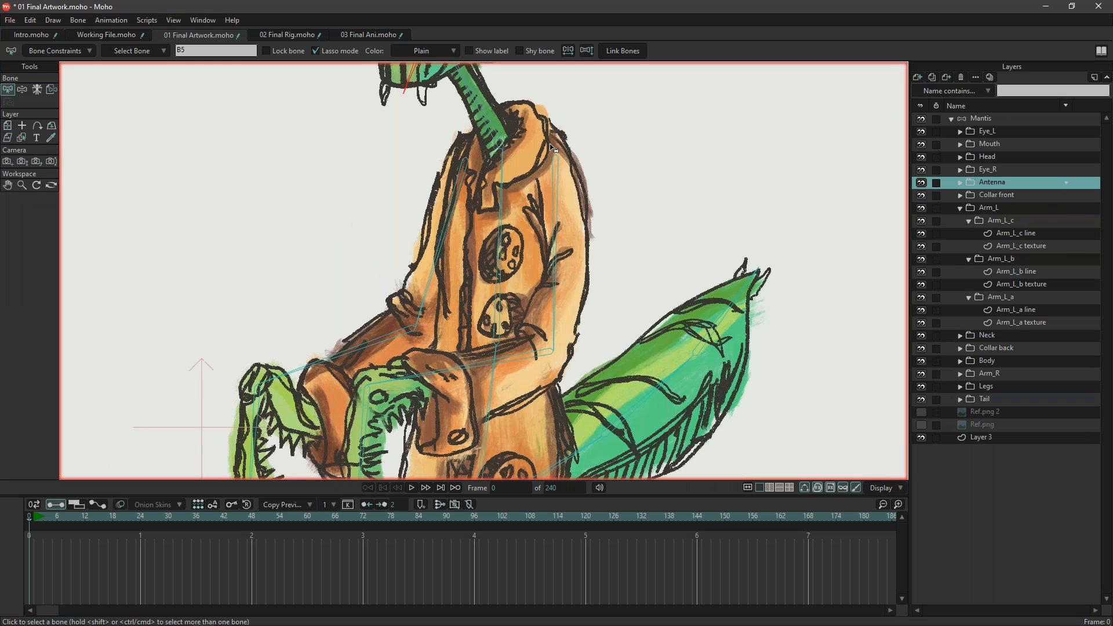
click(1016, 233)
click(1015, 247)
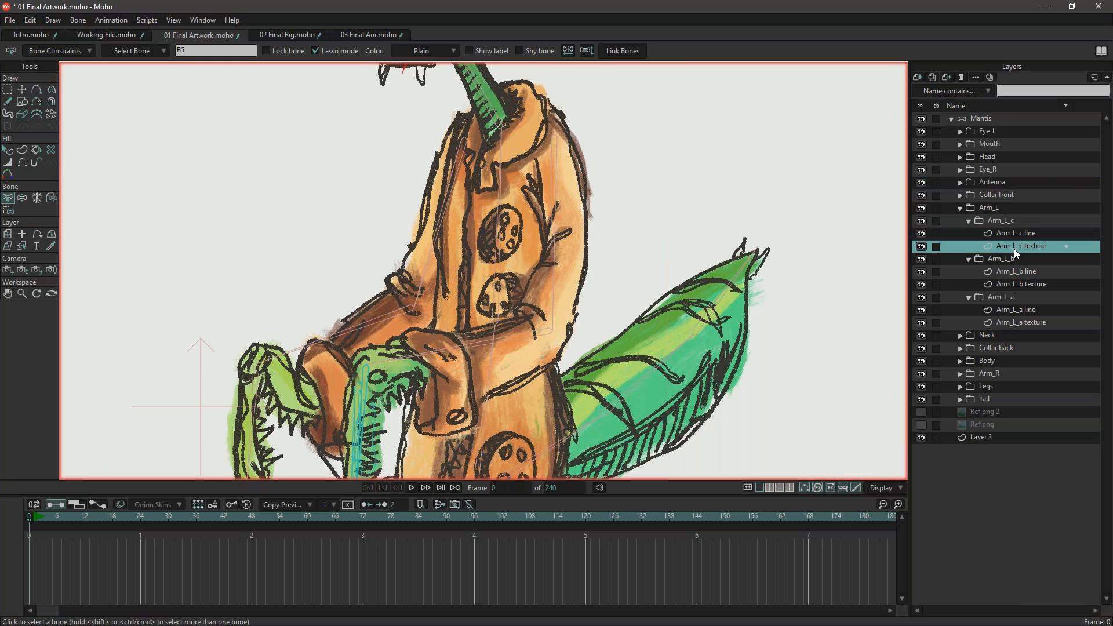
click(1014, 232)
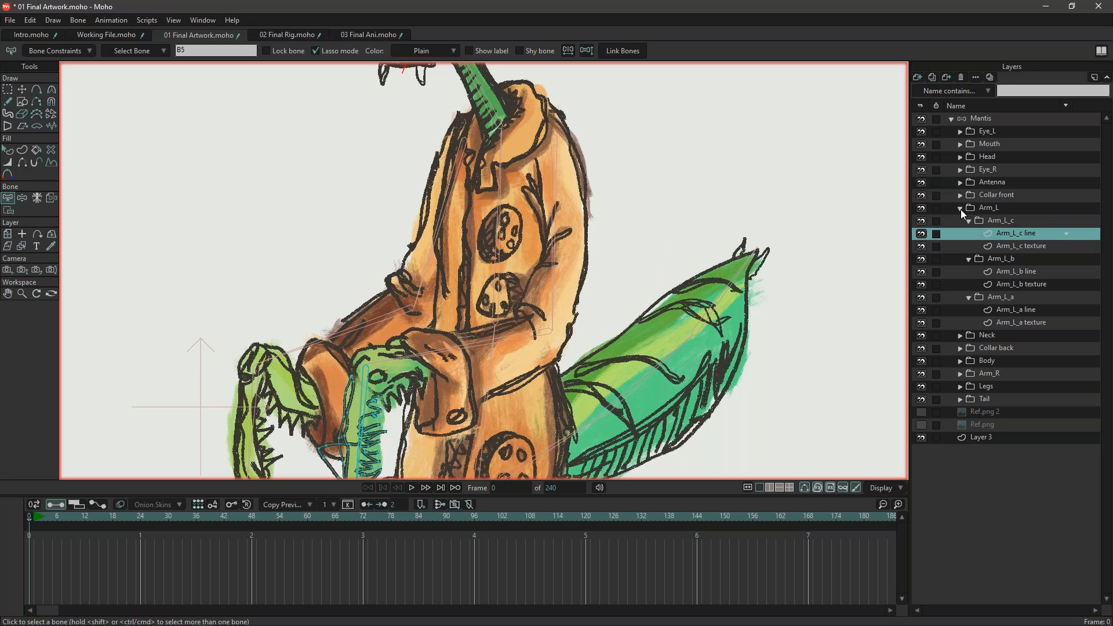
click(960, 210)
Expand the Neck group and link the Neck line and Neck texture layers to the neck bone B4.
click(960, 220)
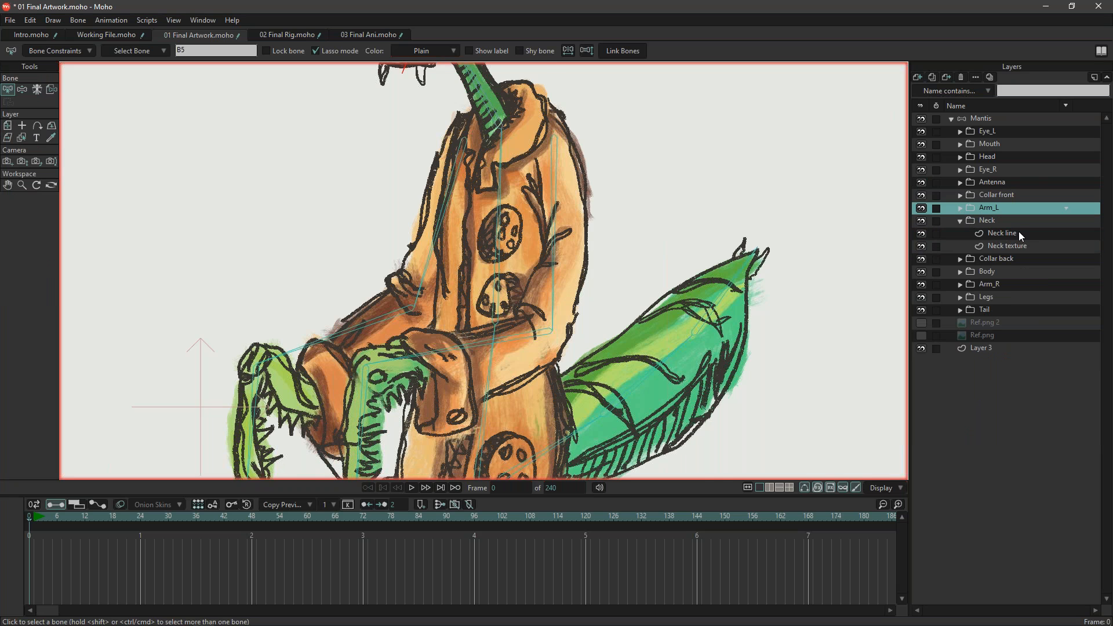
drag(598, 166, 615, 223)
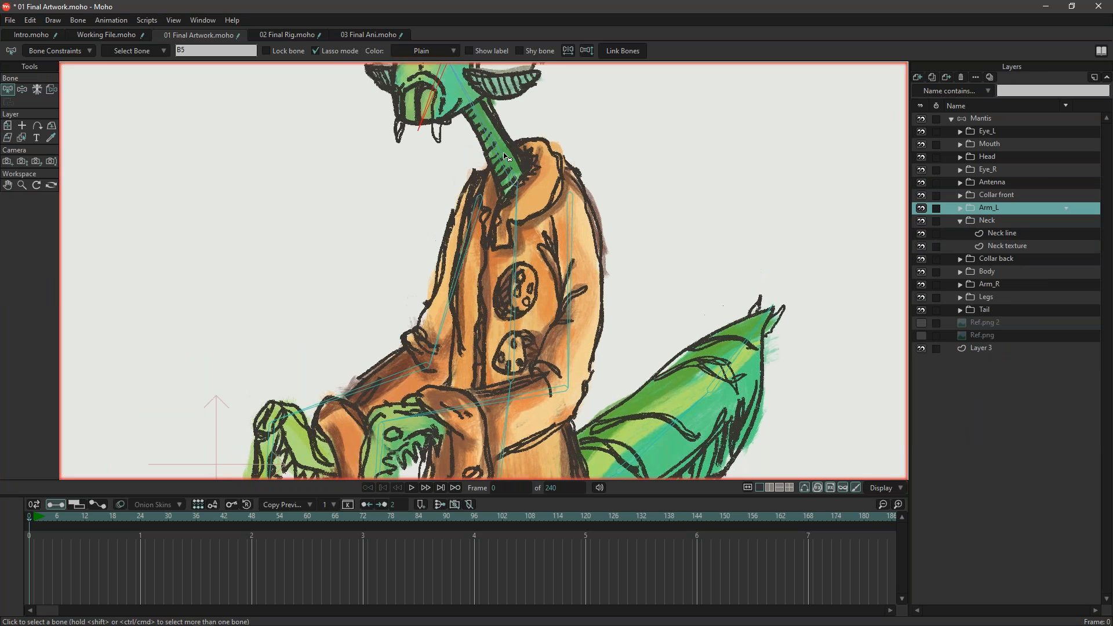
click(1015, 238)
click(483, 128)
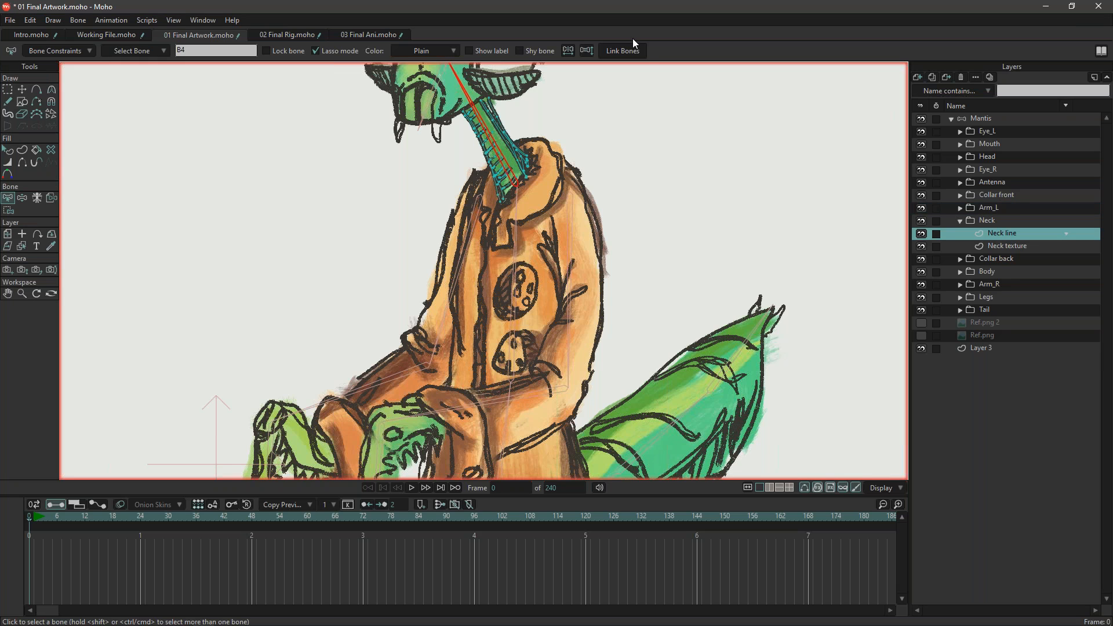
click(1004, 248)
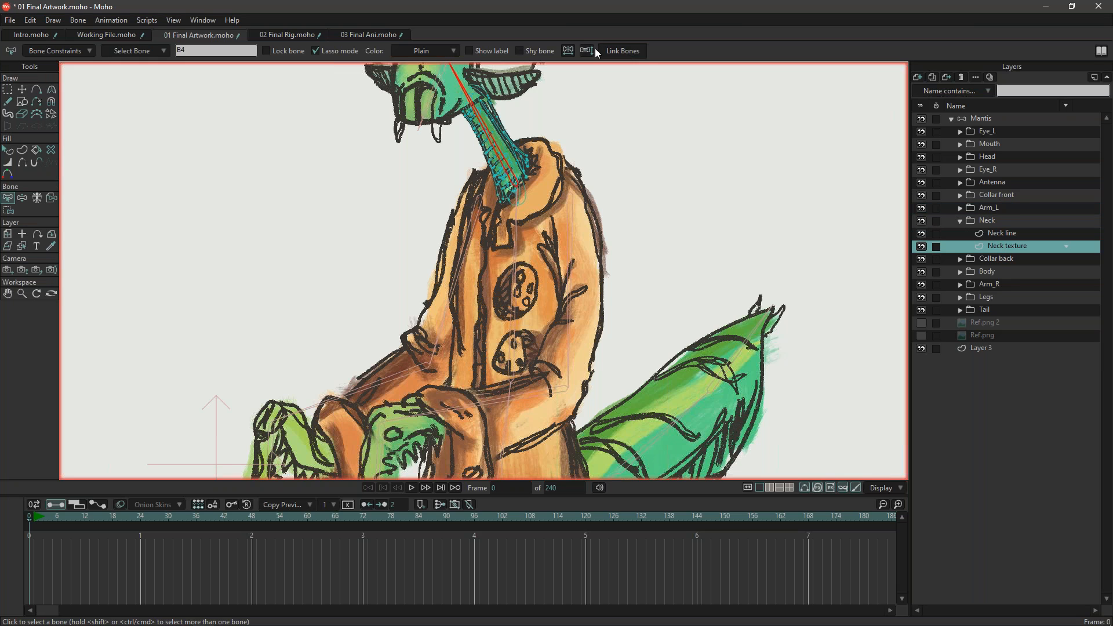
click(960, 222)
Expand the Collar back group and link the Collar_back_line and Collar_back_texture layers to the torso bone B3.
click(956, 232)
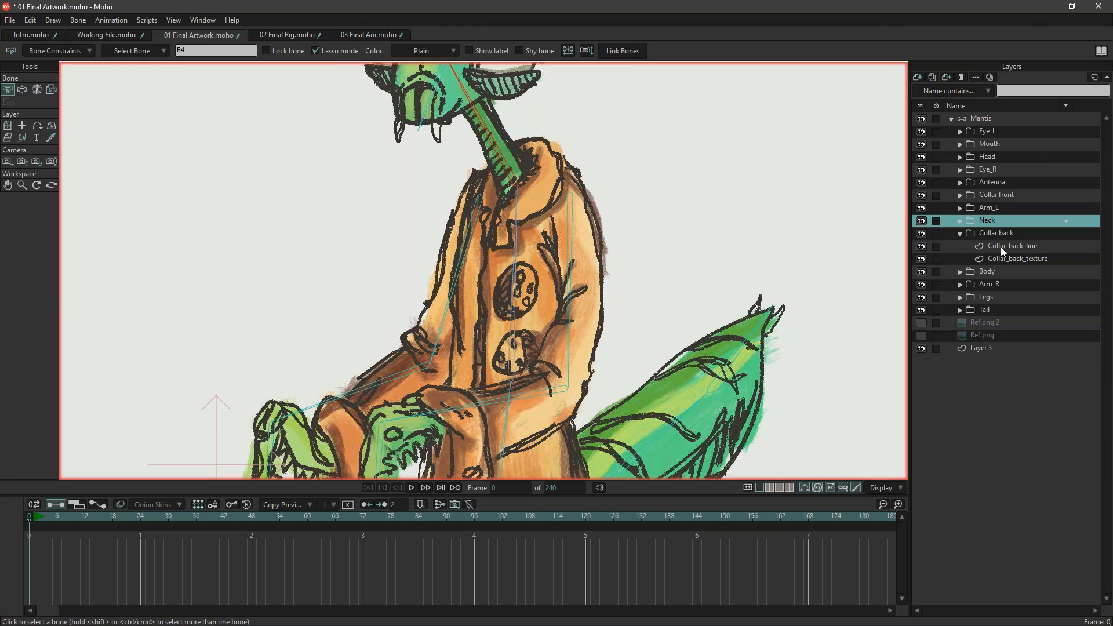
click(1001, 247)
click(520, 250)
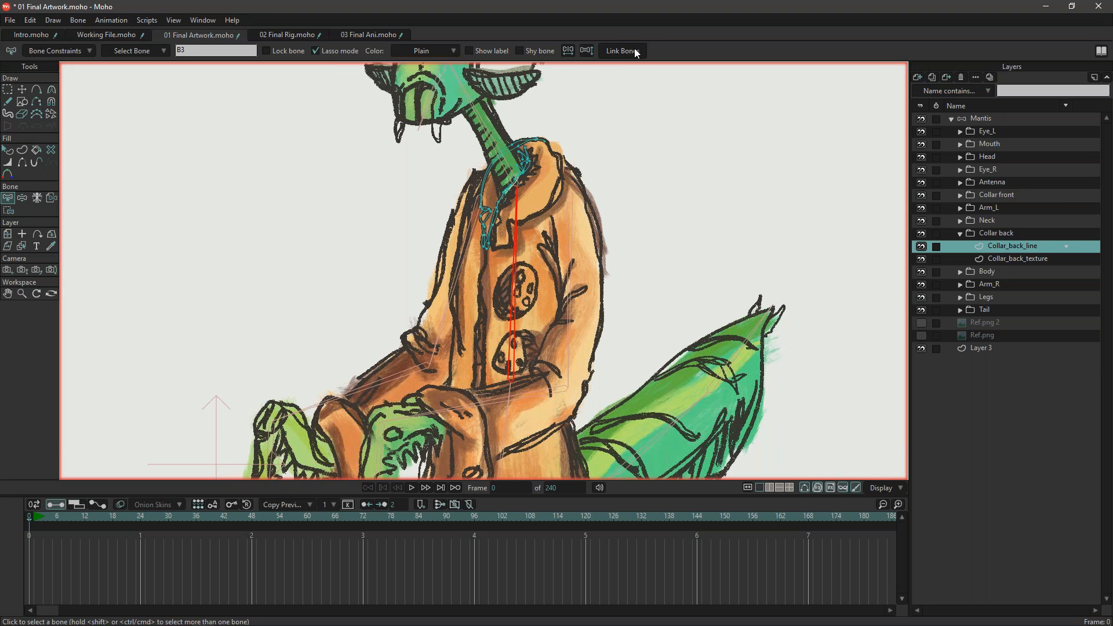
click(1036, 265)
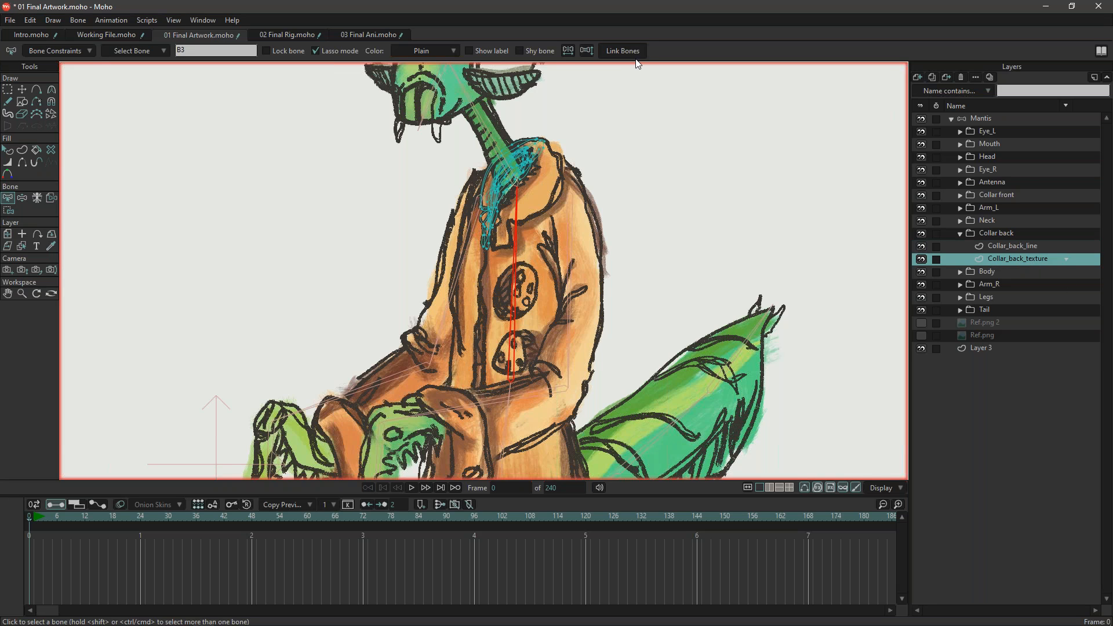
click(959, 234)
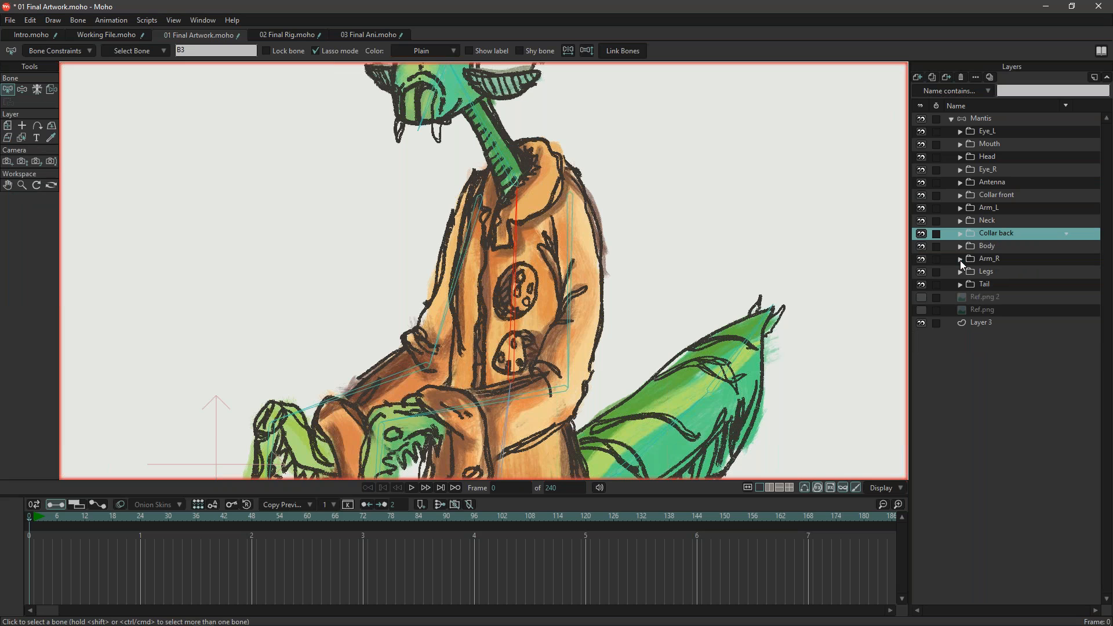
Expand the Arm_R group and link the Arm_R_a texture and Arm_R_a line layers to arm bones B11 and B12.
click(959, 259)
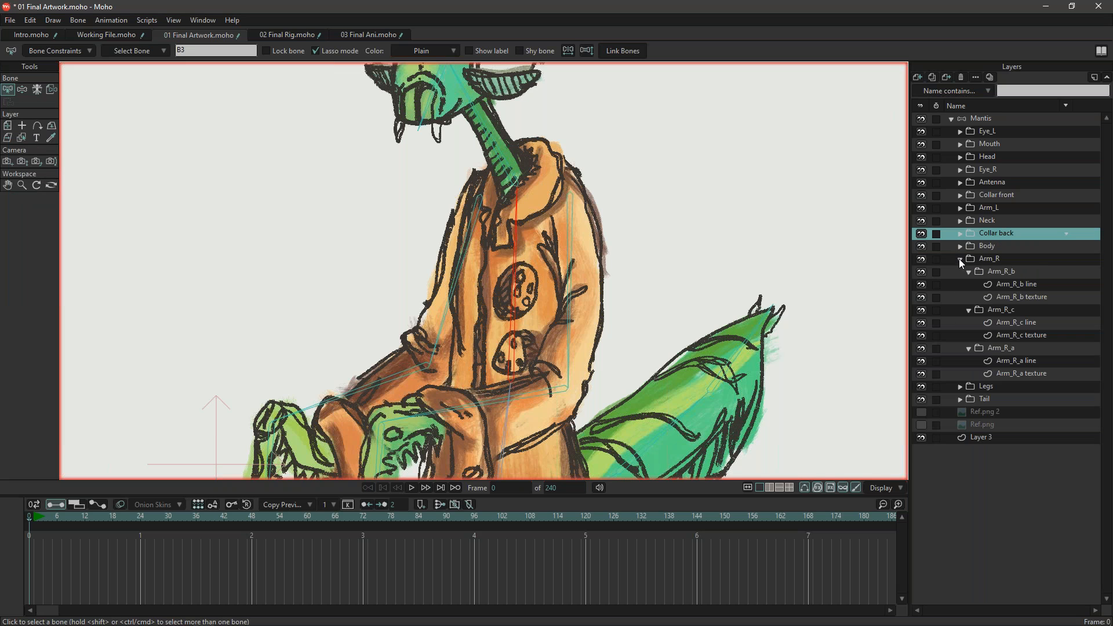
click(1023, 284)
click(492, 173)
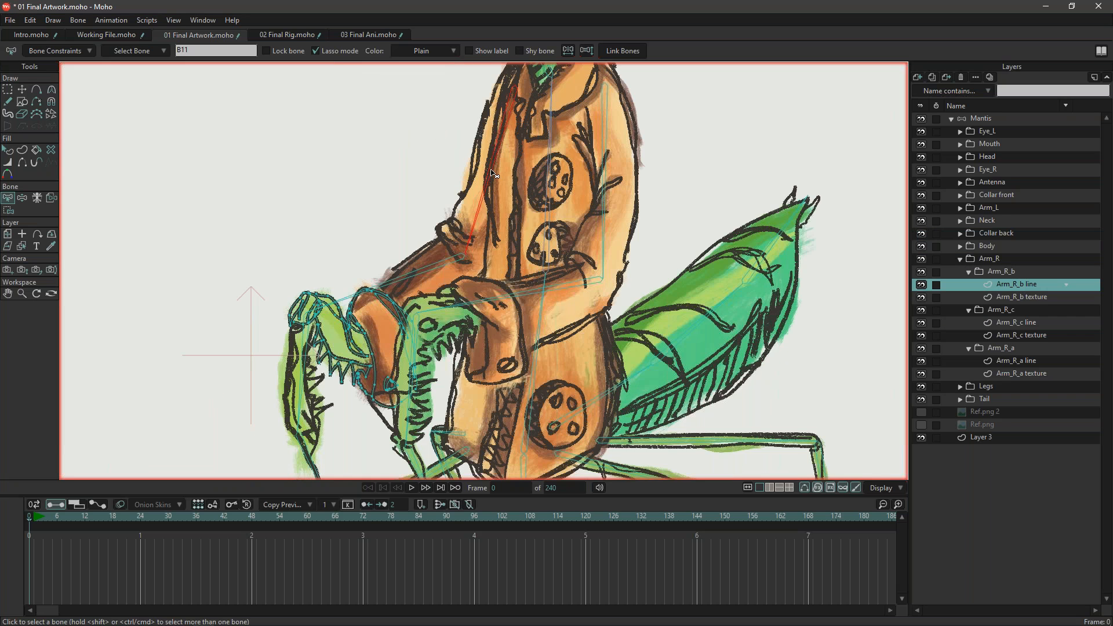
click(1018, 295)
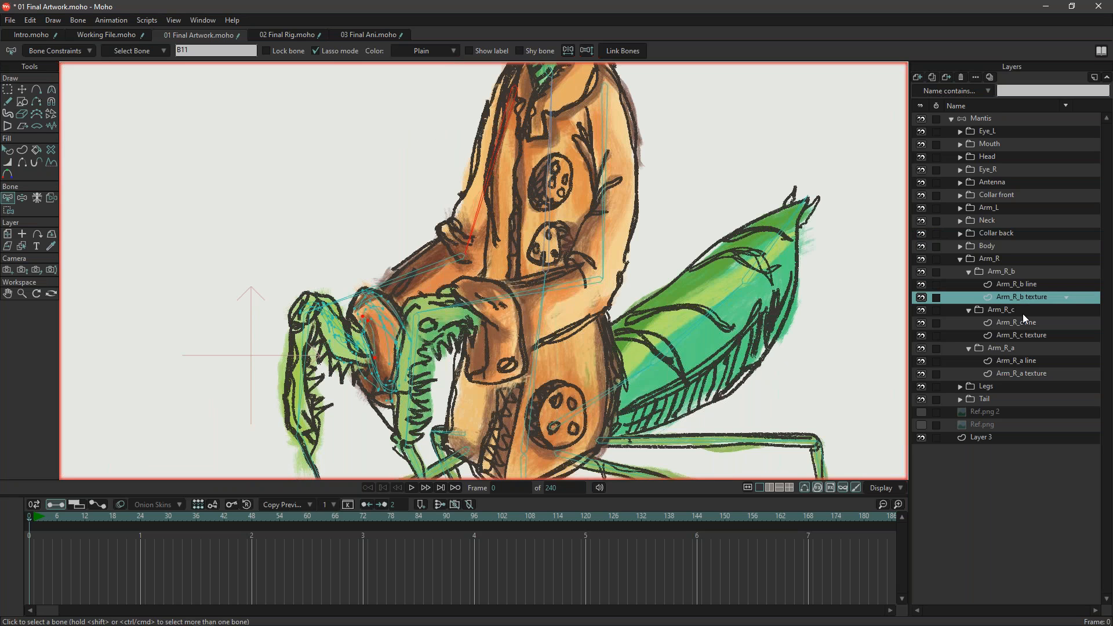
click(1023, 314)
click(1023, 375)
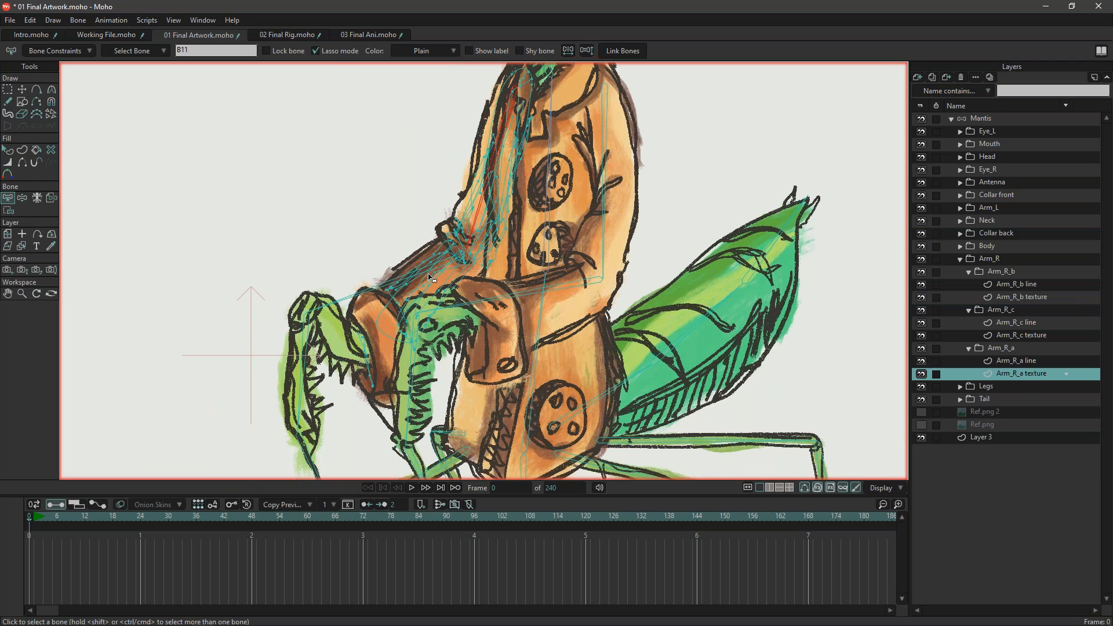
click(1006, 360)
Link the Arm_R_c texture and Arm_R_c line layers to bone B13.
click(1029, 336)
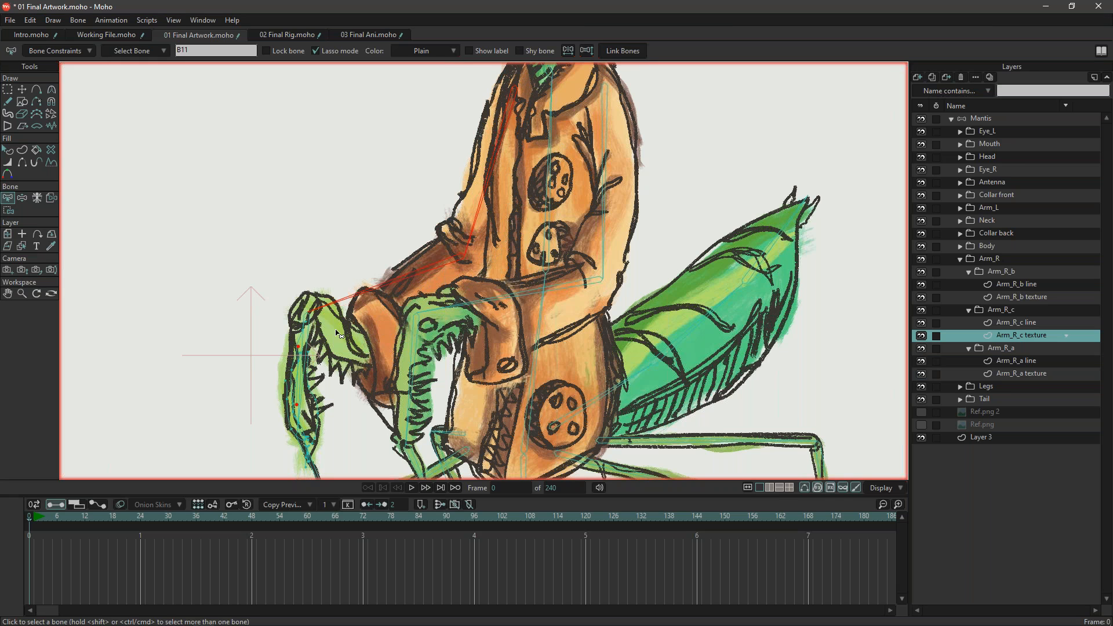
click(631, 58)
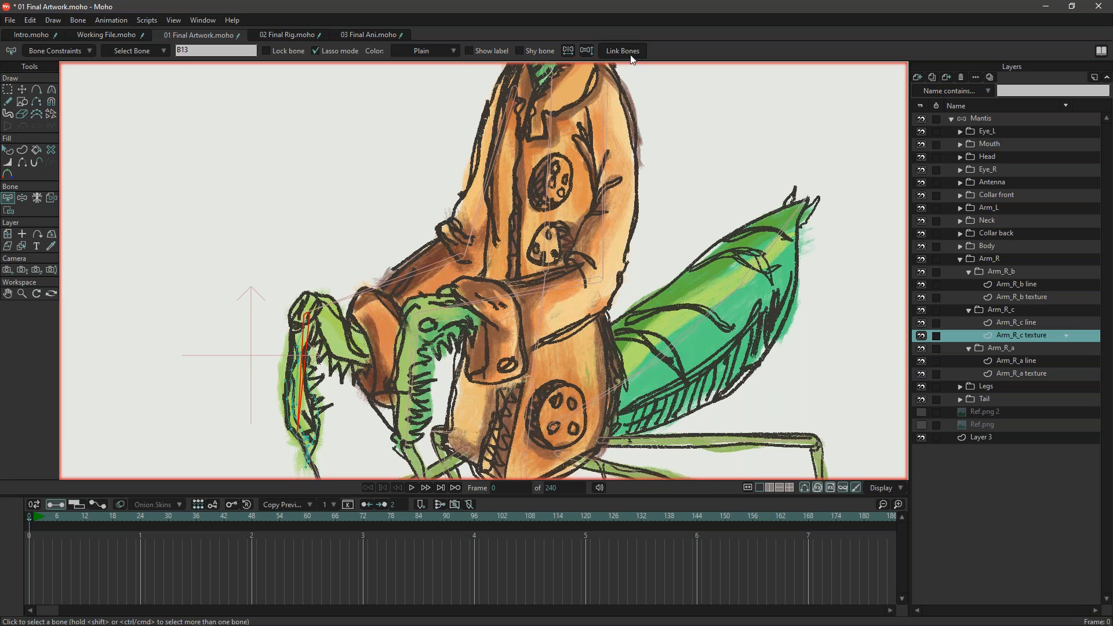
click(1026, 322)
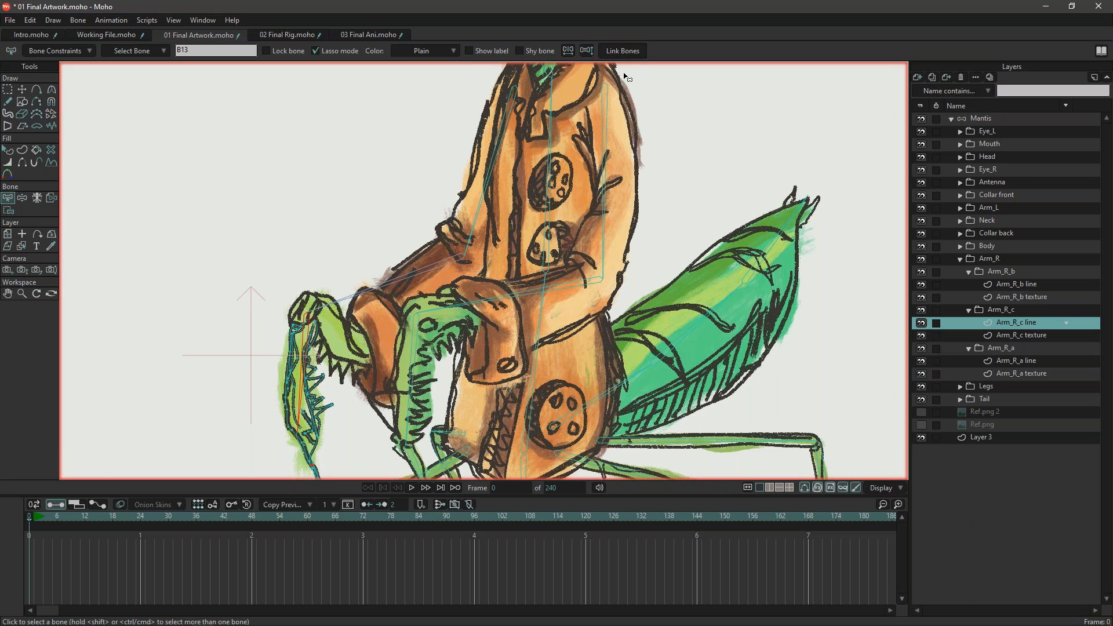
Link the Arm_R_b texture and Arm_R_b line layers to forearm bone B12 and collapse the Arm_R group.
click(1020, 297)
scroll(316, 383, down, 3)
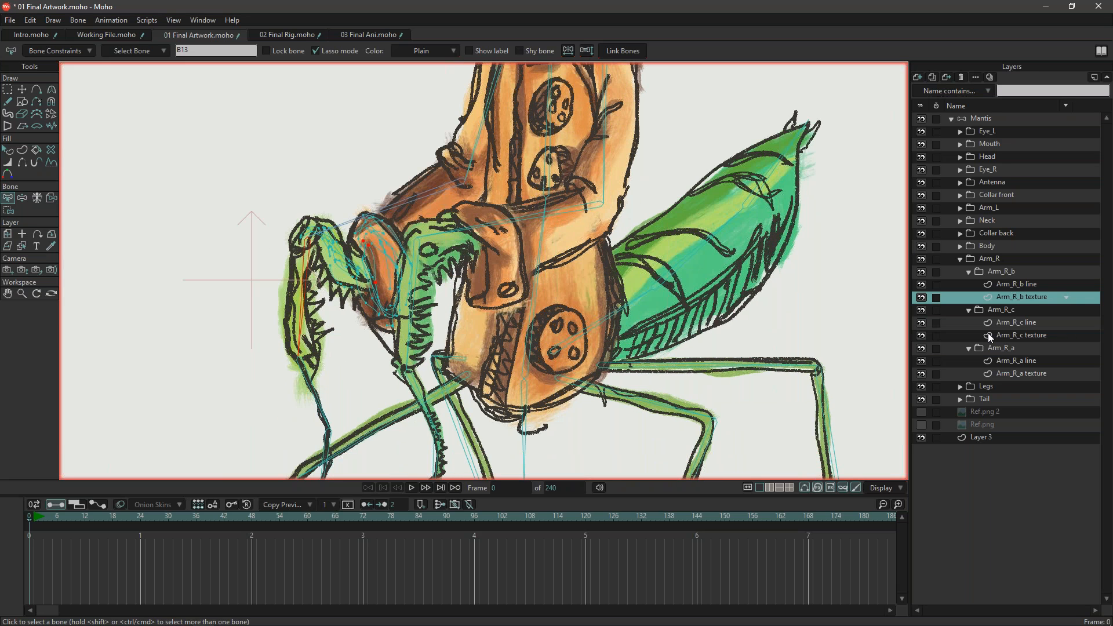
click(1018, 285)
click(1021, 297)
click(429, 195)
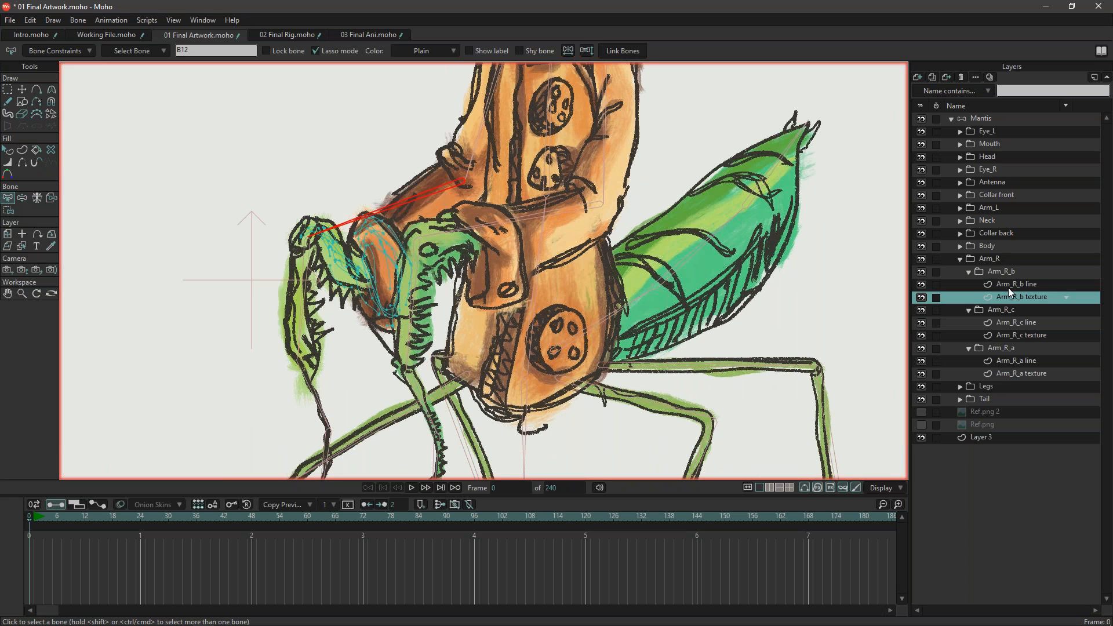
click(621, 56)
drag(695, 429, 636, 288)
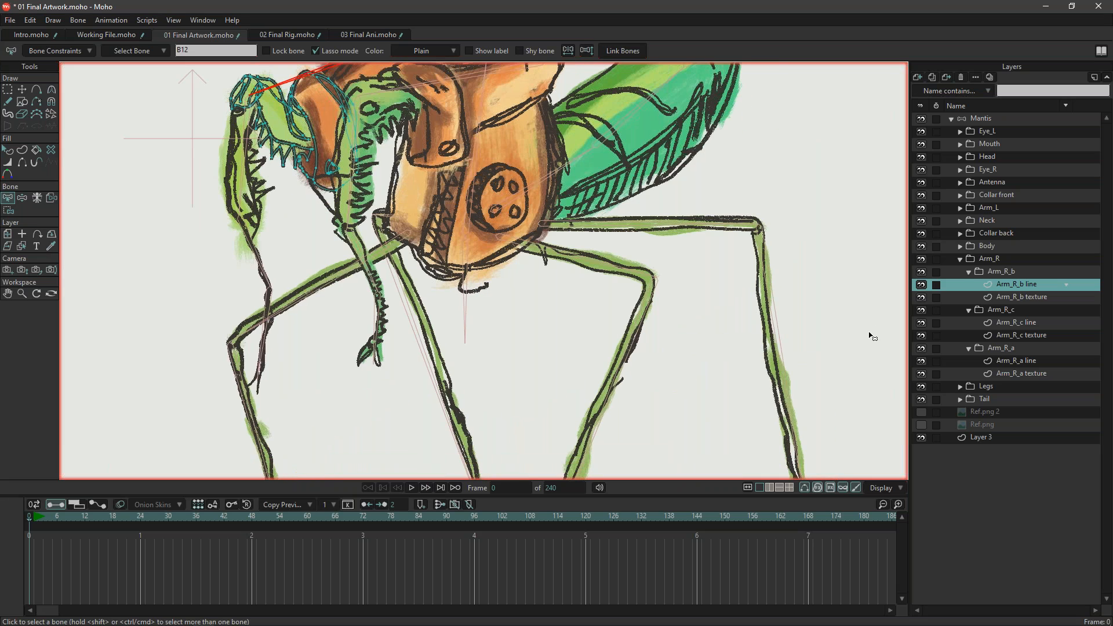
click(960, 260)
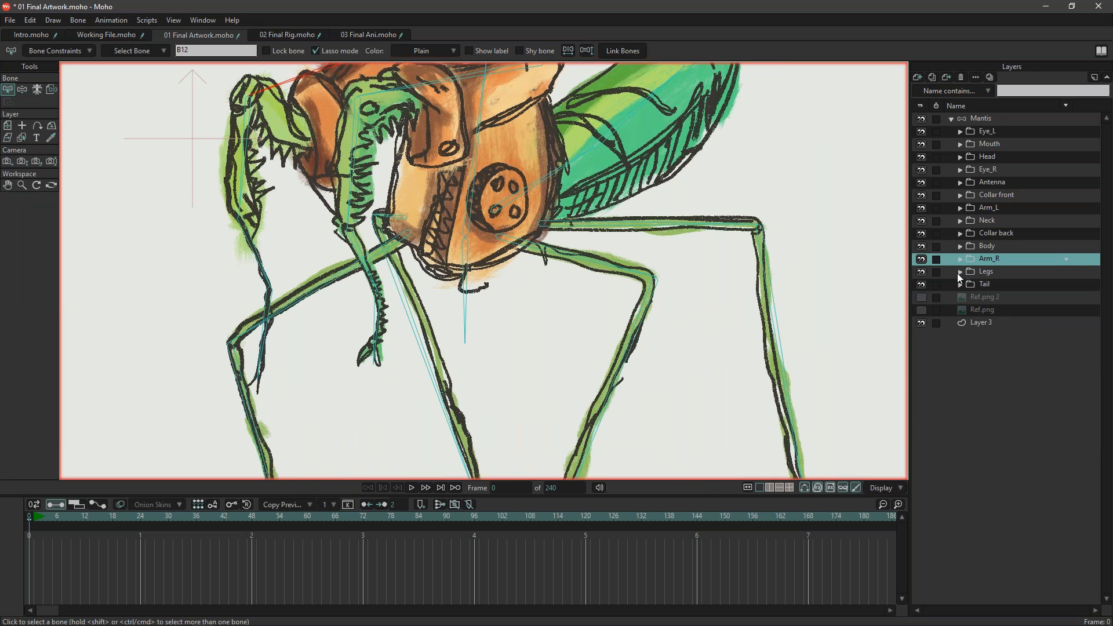
Expand the Legs group and its Leg_L_a, Leg_R_a, Leg_L_b and Leg_R_b subgroups.
click(959, 272)
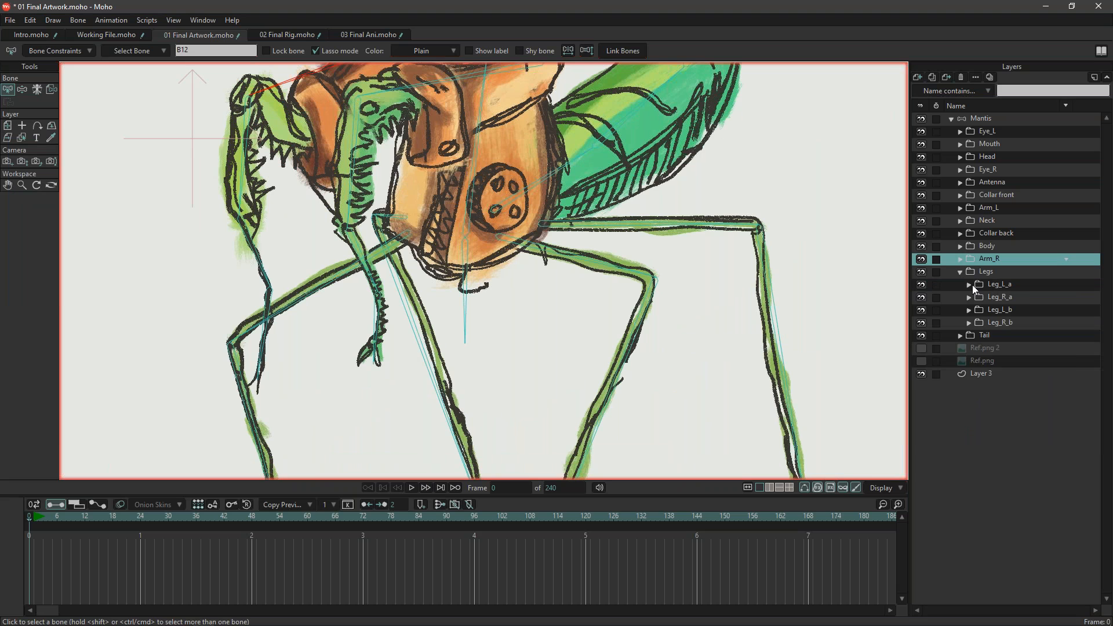
click(972, 284)
click(970, 323)
click(969, 360)
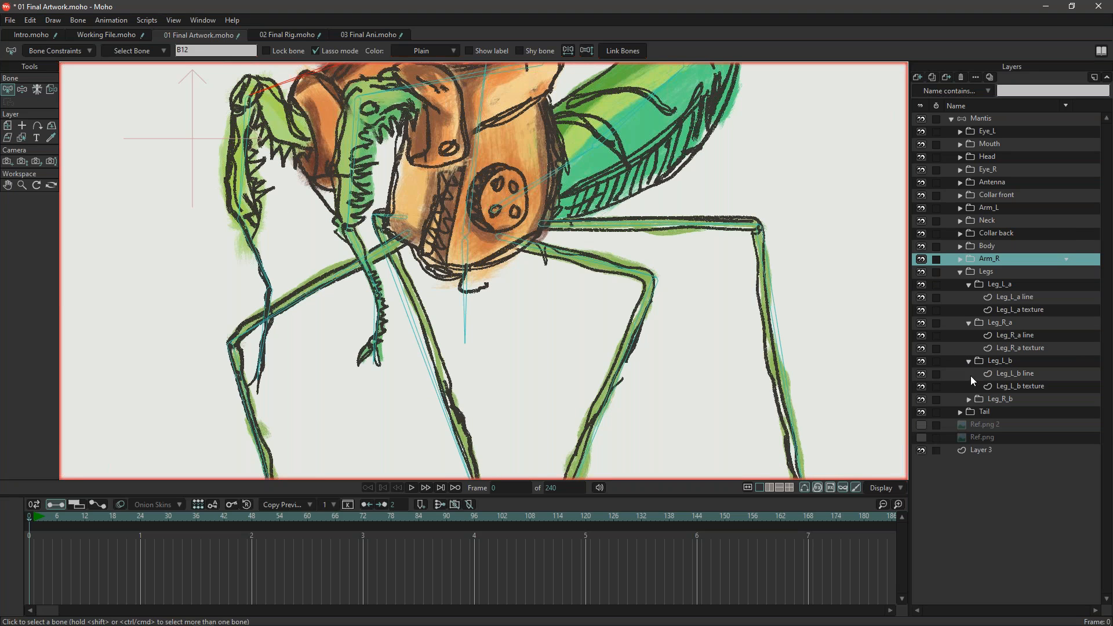
click(969, 399)
scroll(662, 316, down, 2)
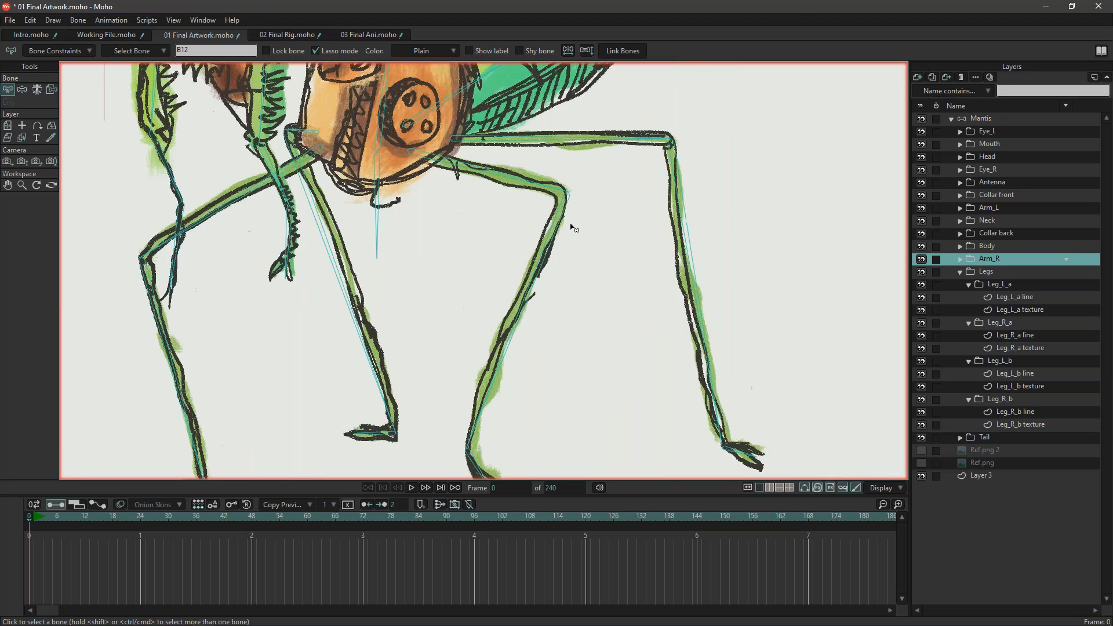
Link the Leg_L_a line and Leg_L_a texture layers to the upper, lower and foot bones of that leg.
click(1012, 298)
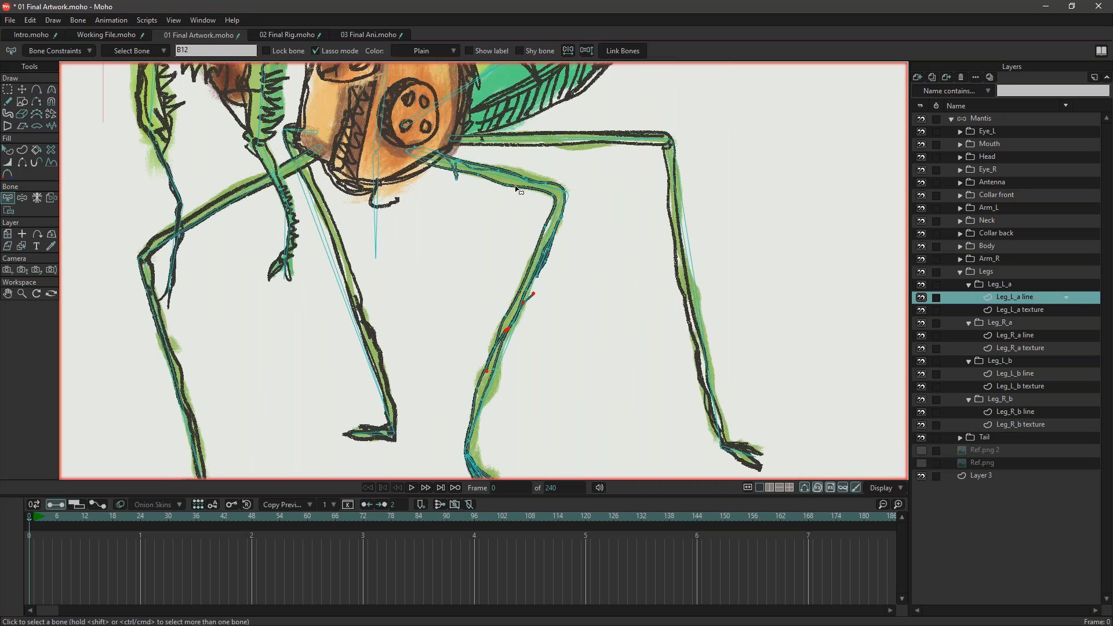
click(555, 232)
scroll(499, 421, down, 1)
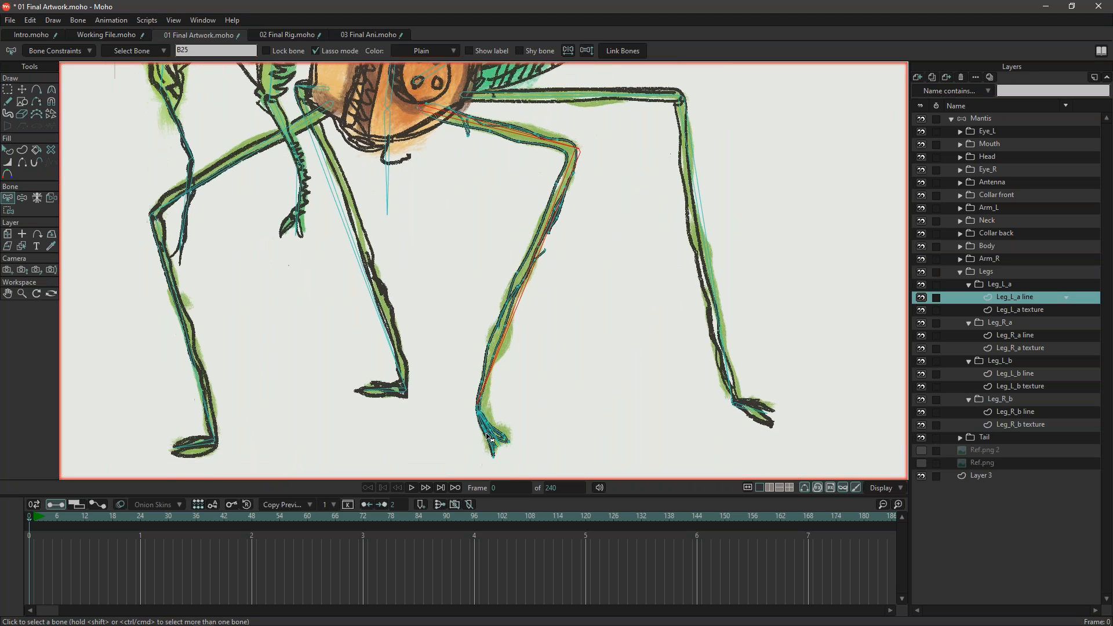
ctrl+click(1028, 311)
click(1027, 299)
Add the upper, lower and foot bones of Leg_R_a to the bone selection, and link the Leg_R_a line and texture layers to the selected bones.
click(1023, 335)
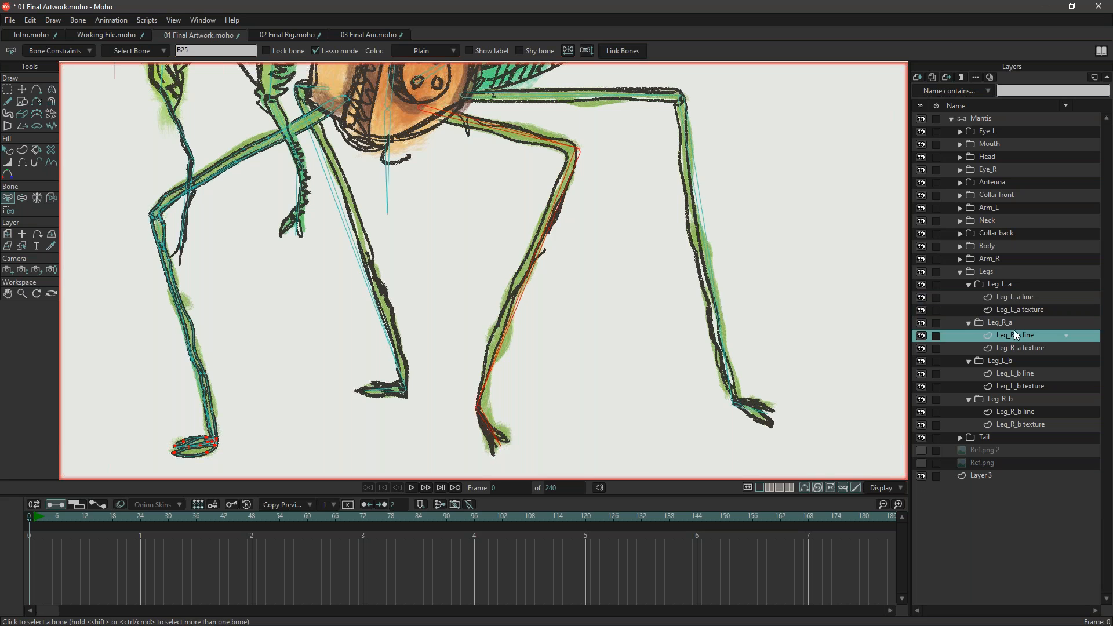
click(251, 151)
shift+click(193, 415)
shift+click(191, 448)
shift+click(1031, 349)
click(617, 51)
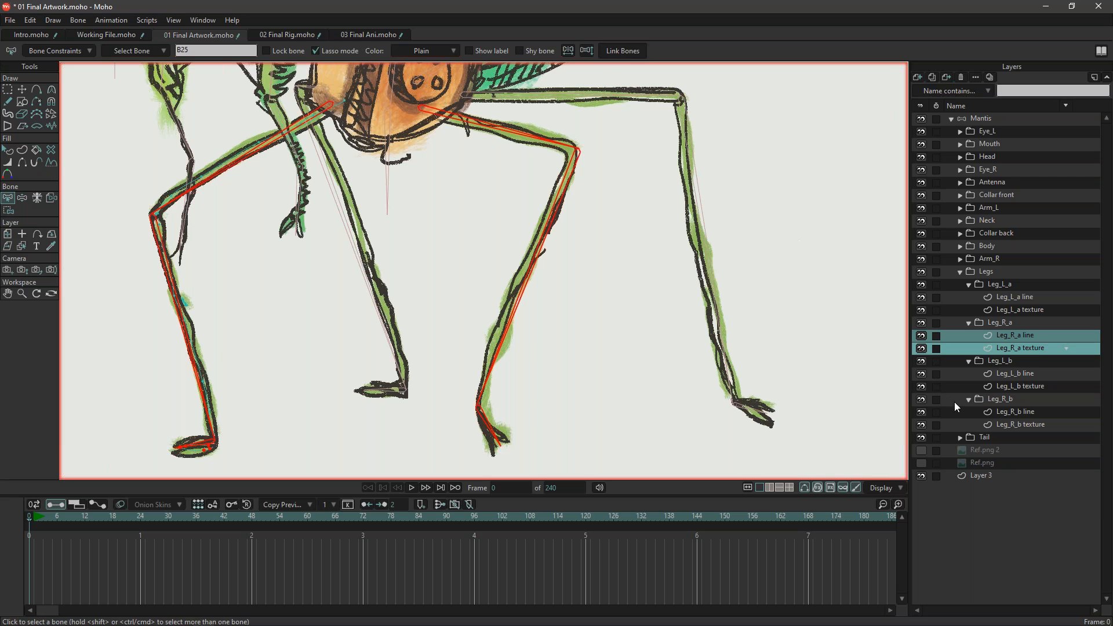
Link the Leg_L_b line and Leg_L_b texture layers to the upper, lower and foot bones of that rear leg.
click(1013, 374)
click(604, 99)
click(701, 214)
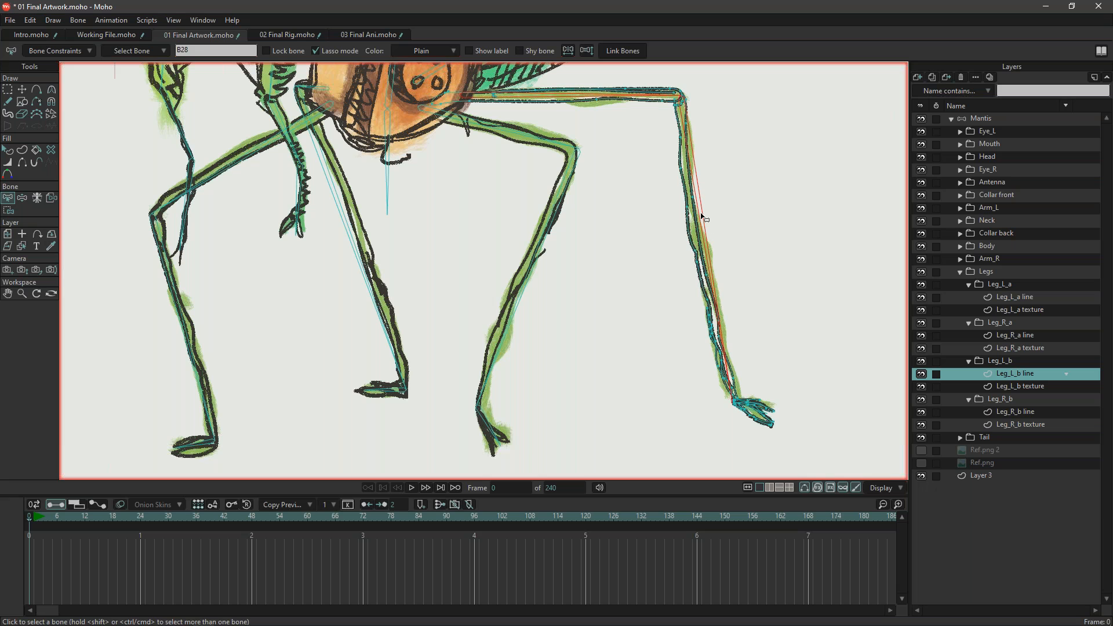
click(1019, 386)
click(615, 51)
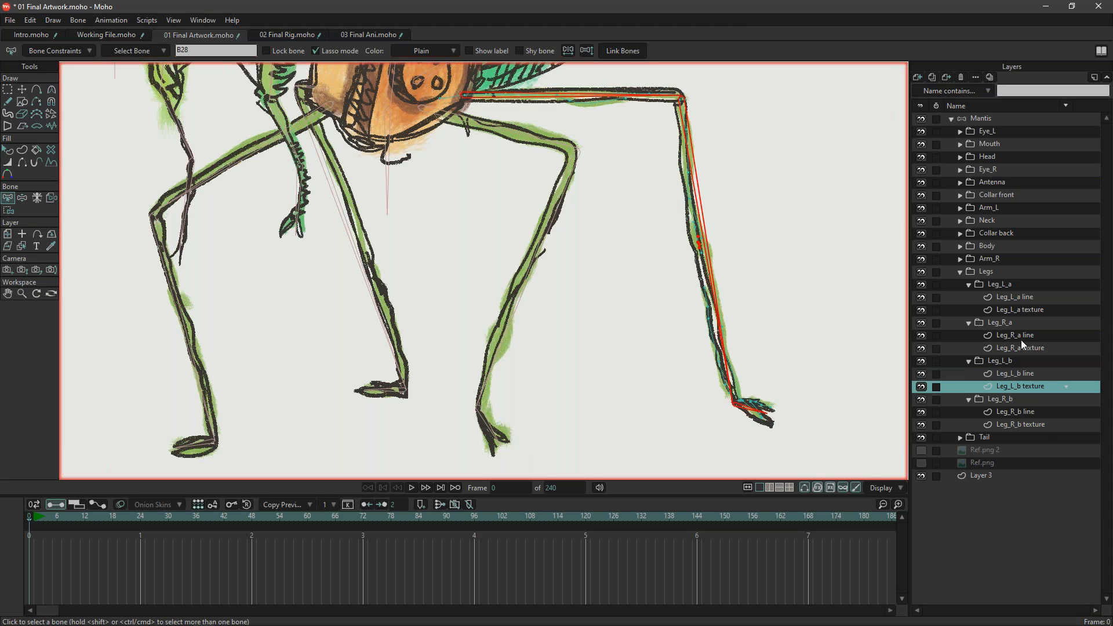
Link the Leg_R_b line and Leg_R_b texture layers to that leg's upper, lower and foot bones, and collapse the Legs group.
click(1026, 411)
click(331, 88)
shift+click(300, 98)
shift+click(400, 392)
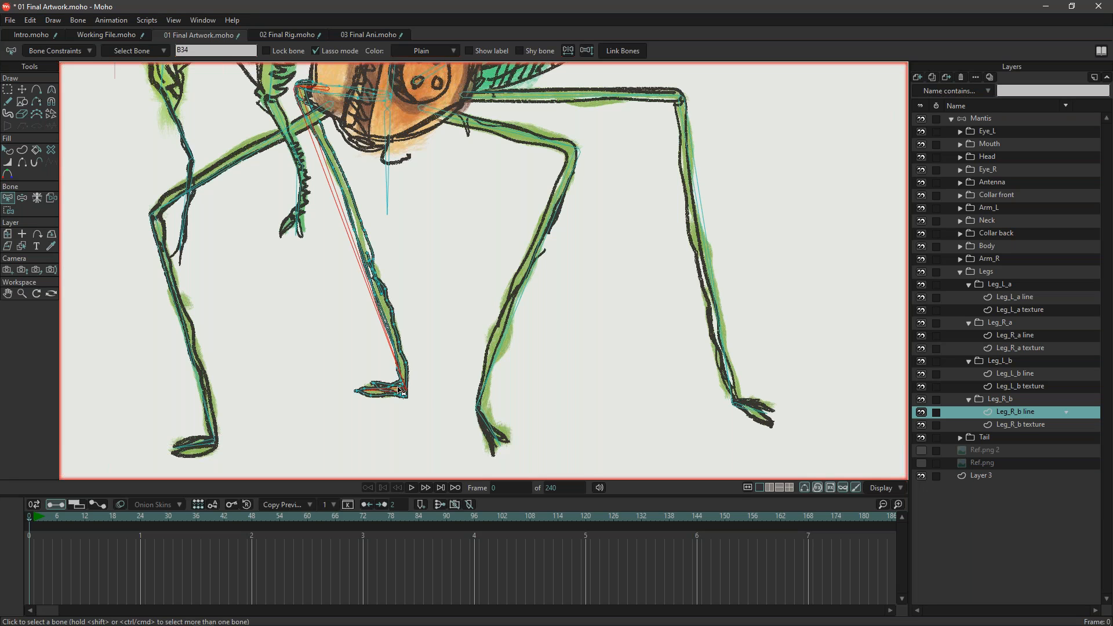
ctrl+click(1014, 423)
click(617, 53)
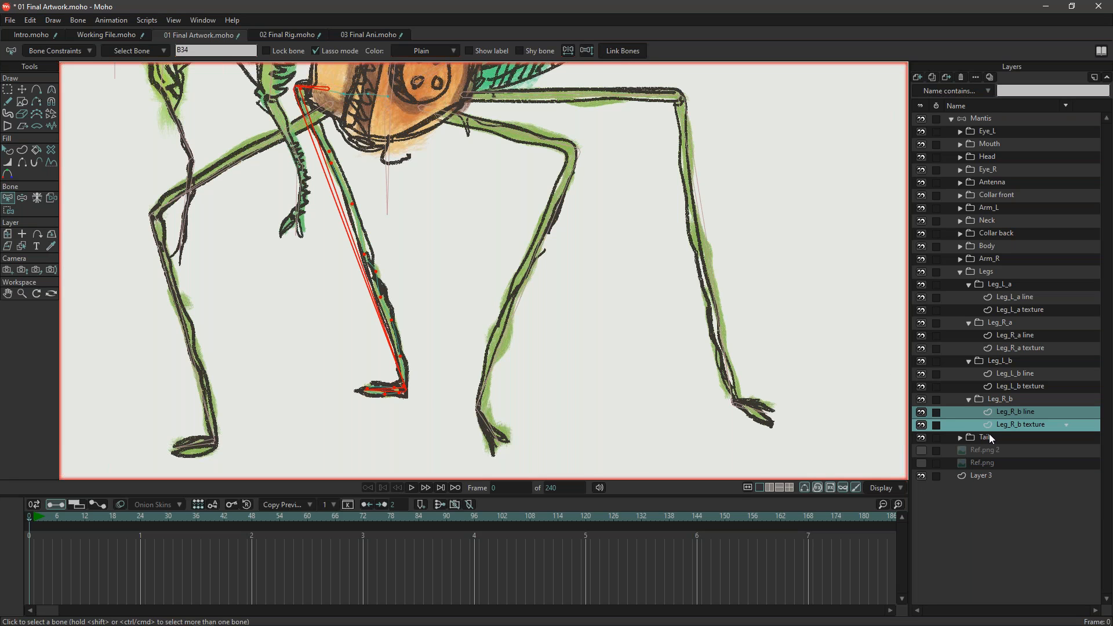
click(960, 273)
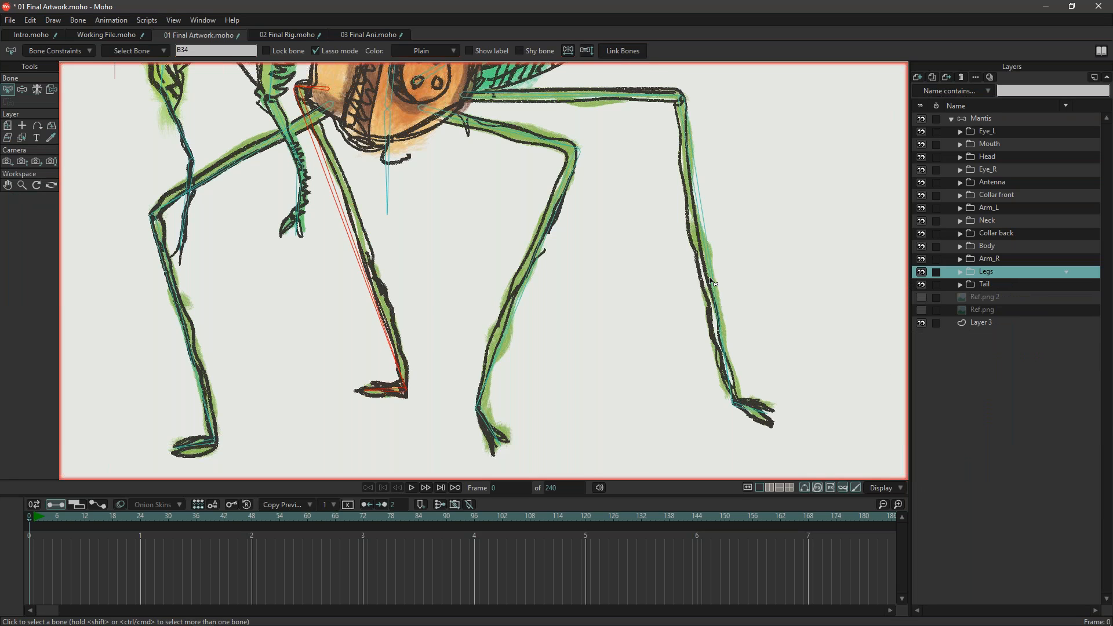
Try posing the bound legs with Manipulate Bones, undo the test pose and return to frame 0.
scroll(487, 295, down, 5)
drag(485, 295, 451, 279)
scroll(518, 300, down, 5)
scroll(504, 287, up, 4)
key(ctrl+z)
drag(484, 287, 436, 335)
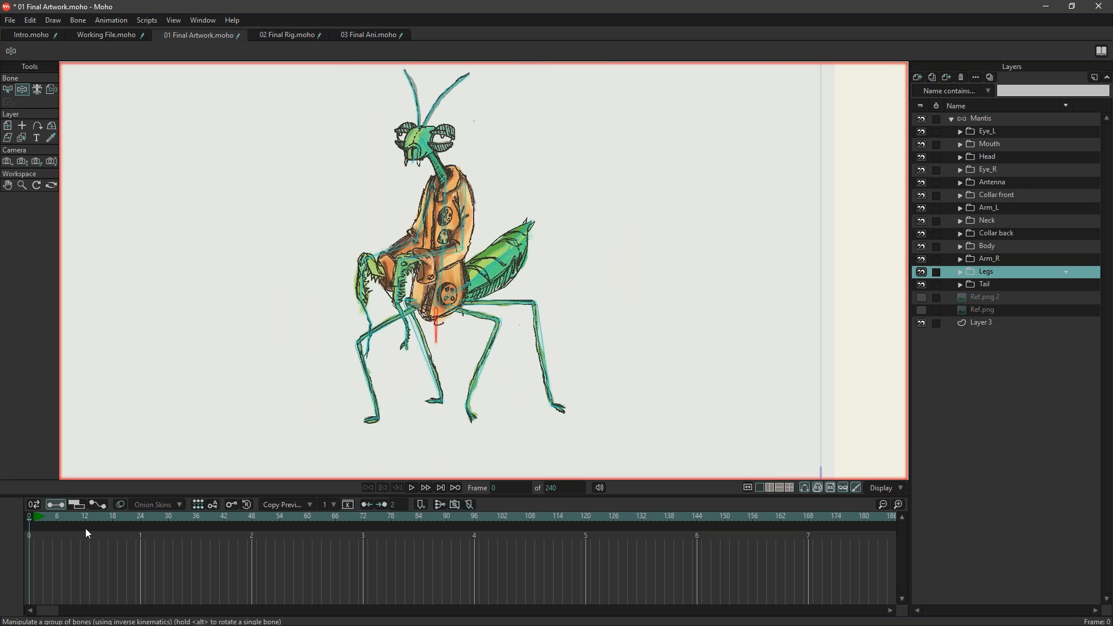
click(43, 516)
click(28, 516)
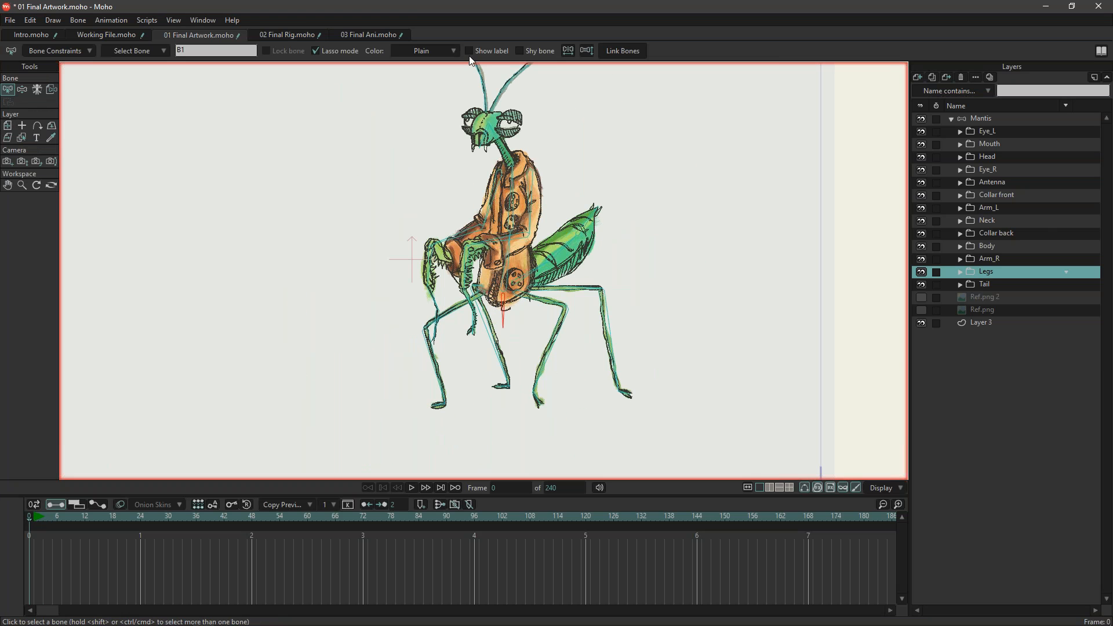
Switch to the 02 Final Rig document and test how the finished rig's legs bend when its bones are manipulated.
click(288, 36)
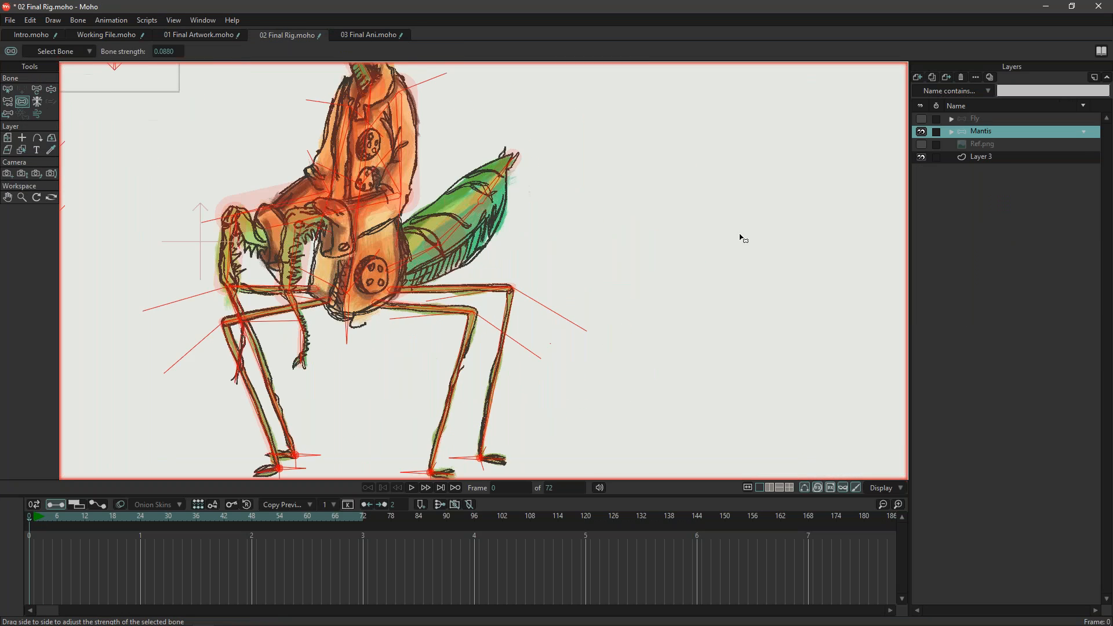
click(53, 91)
click(564, 246)
scroll(563, 246, down, 2)
scroll(341, 227, up, 2)
drag(462, 335, 348, 377)
scroll(465, 363, down, 1)
scroll(467, 363, down, 2)
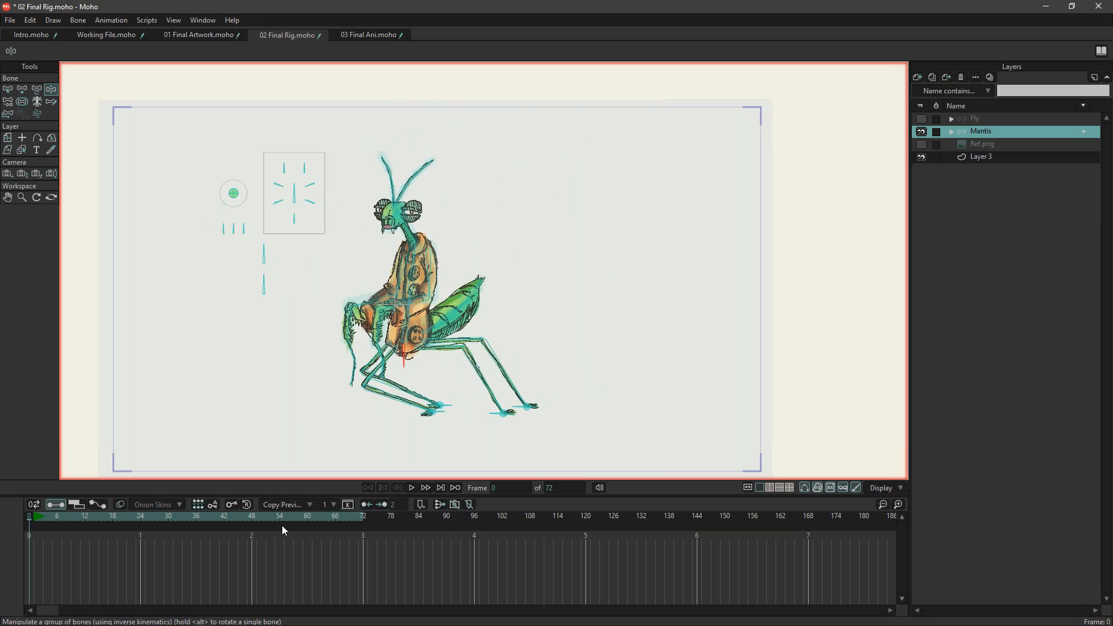
click(203, 516)
key(Home)
Return to the 01 Final Artwork document and select the Mantis bone layer.
click(194, 35)
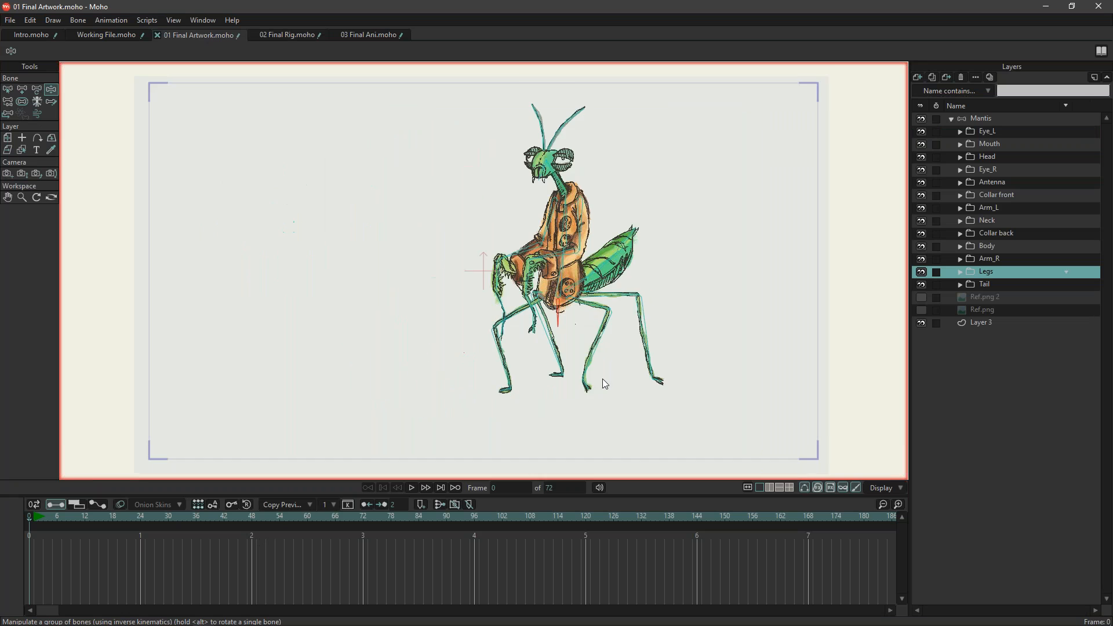
scroll(676, 378, up, 6)
scroll(436, 288, down, 1)
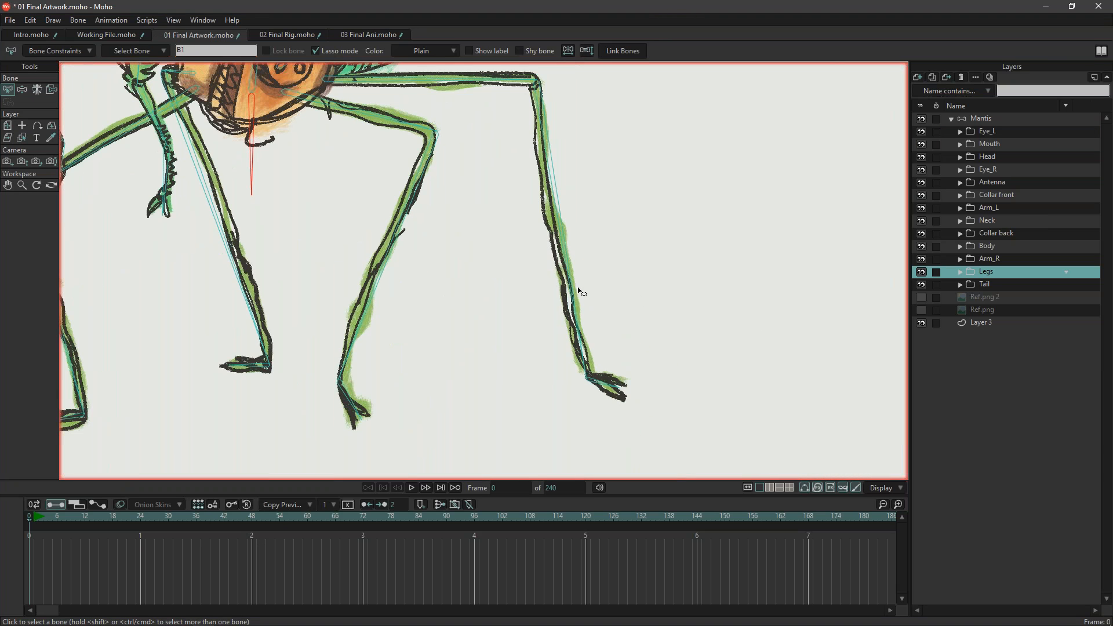
scroll(340, 452, up, 1)
drag(339, 449, 450, 438)
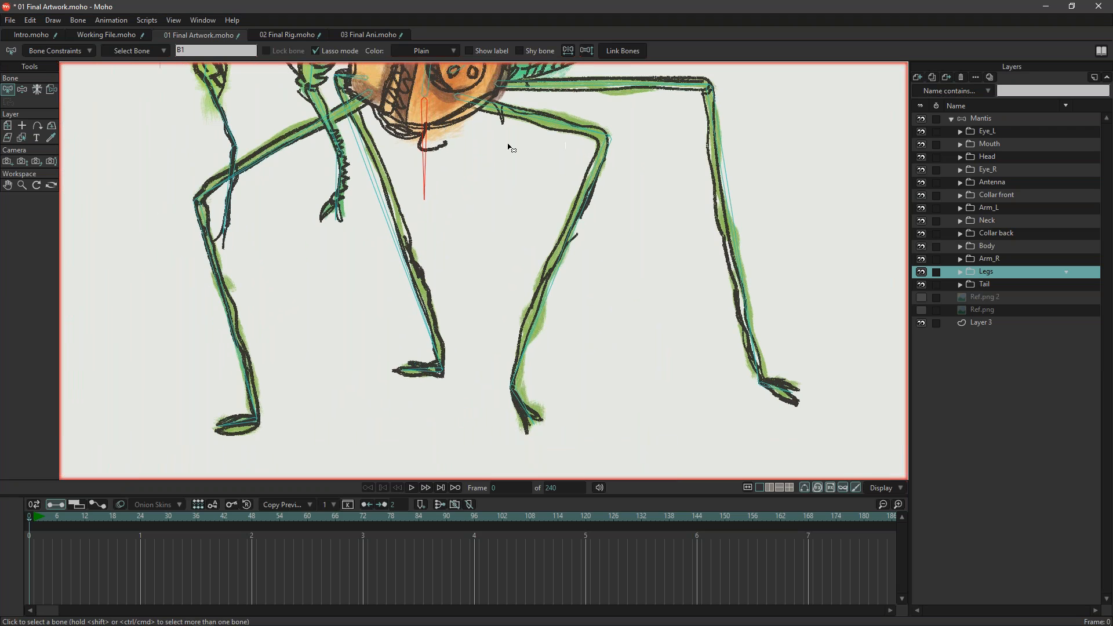
scroll(700, 422, up, 3)
click(980, 119)
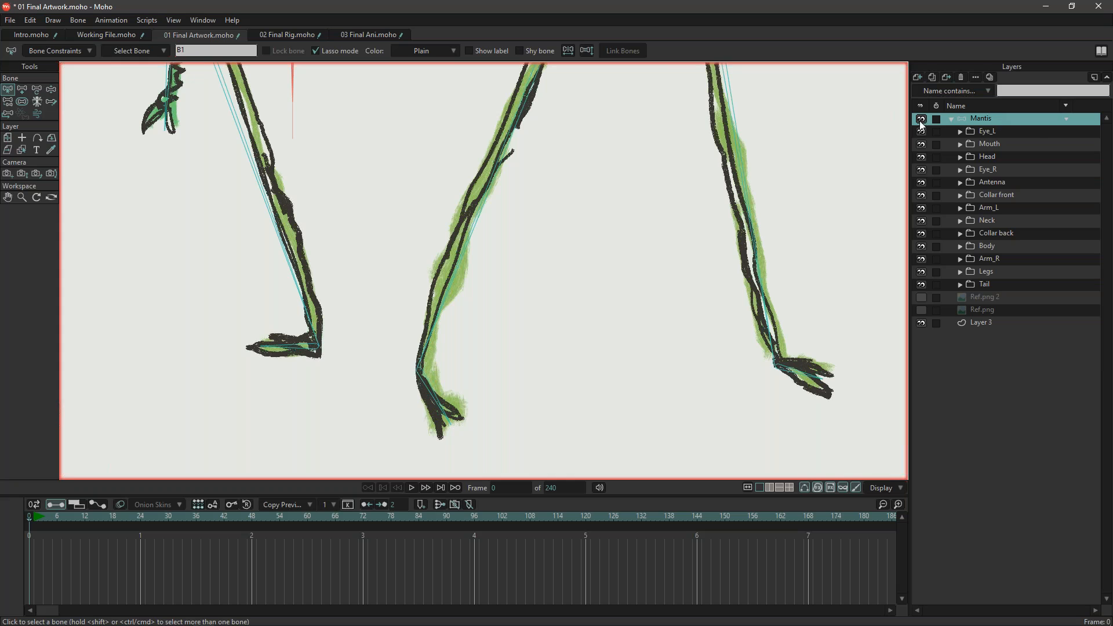
Select the lower bone of the inner right leg and add a short horizontal bone extending left from its ankle.
click(22, 91)
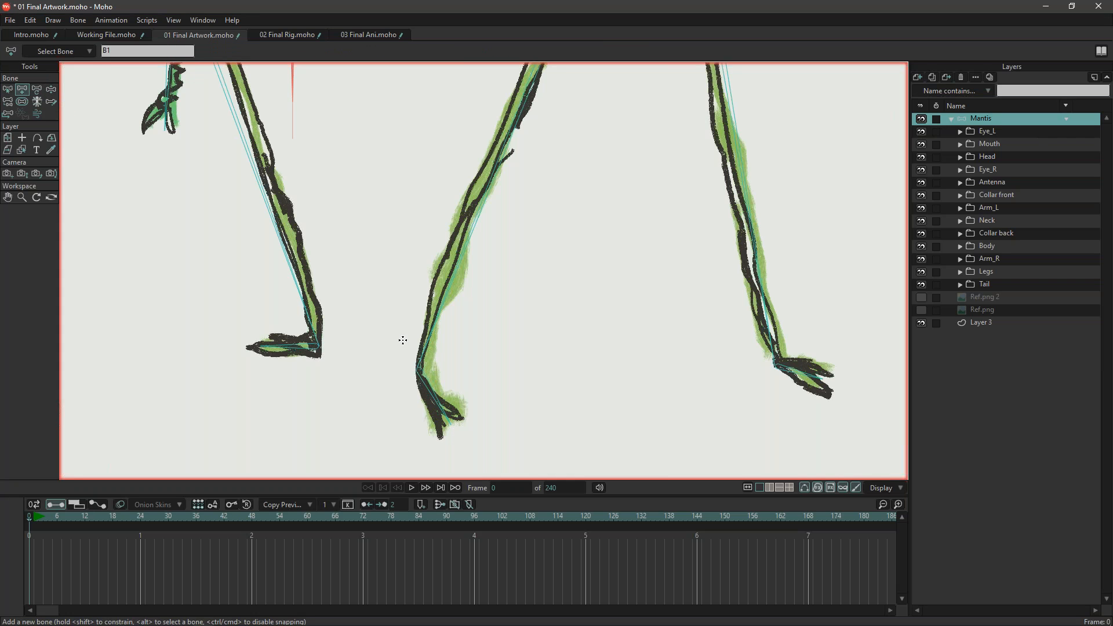
click(7, 89)
click(472, 235)
scroll(544, 226, up, 5)
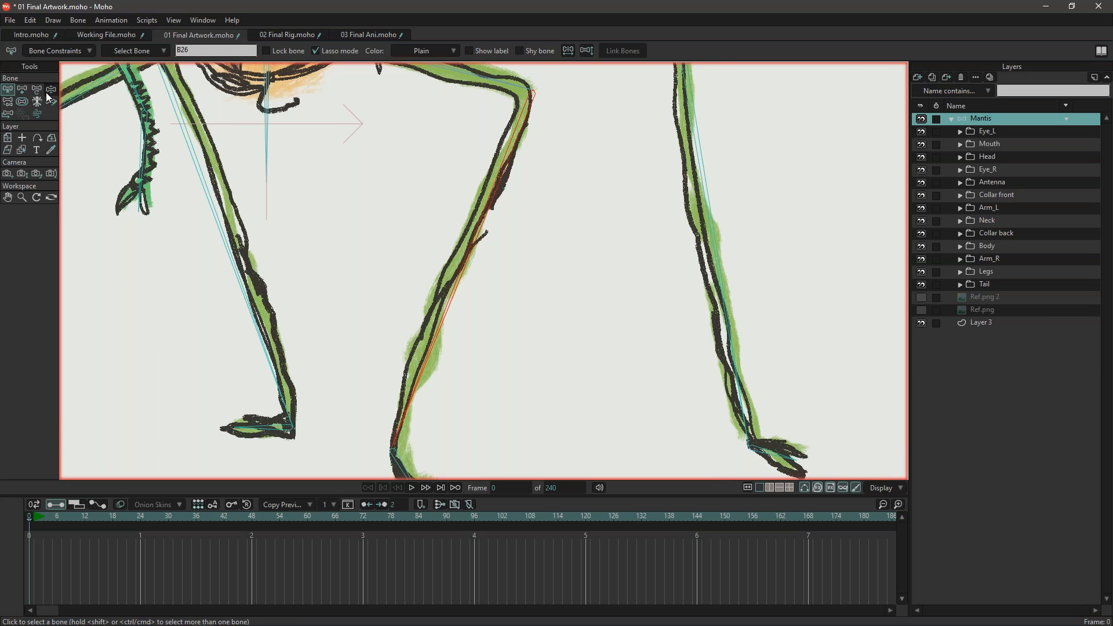
drag(423, 423, 323, 391)
click(22, 89)
scroll(388, 413, up, 3)
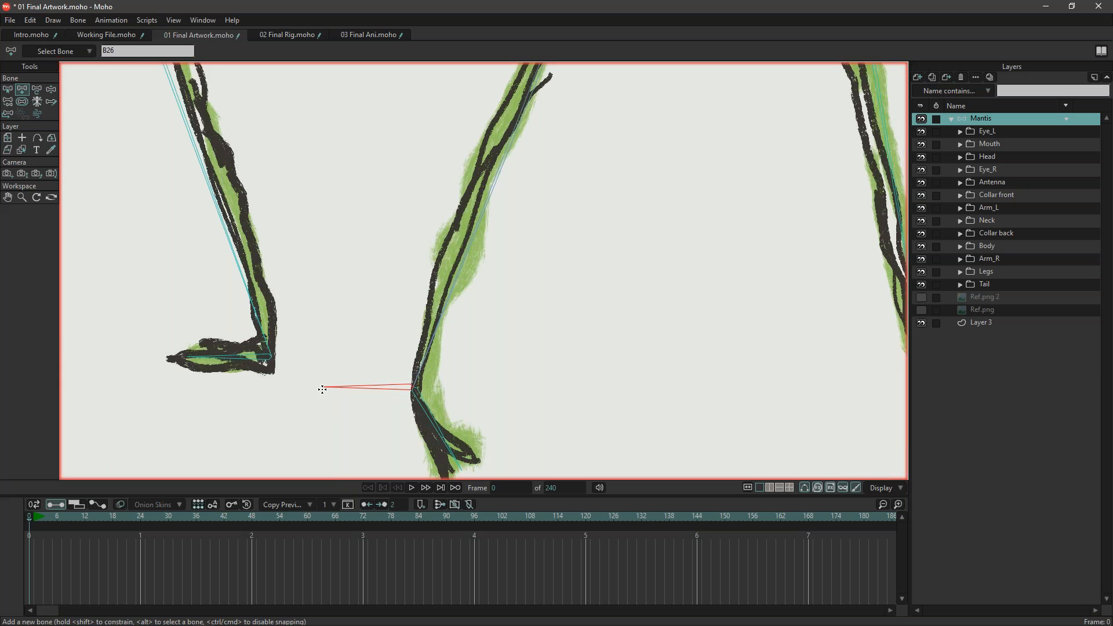
scroll(426, 377, down, 3)
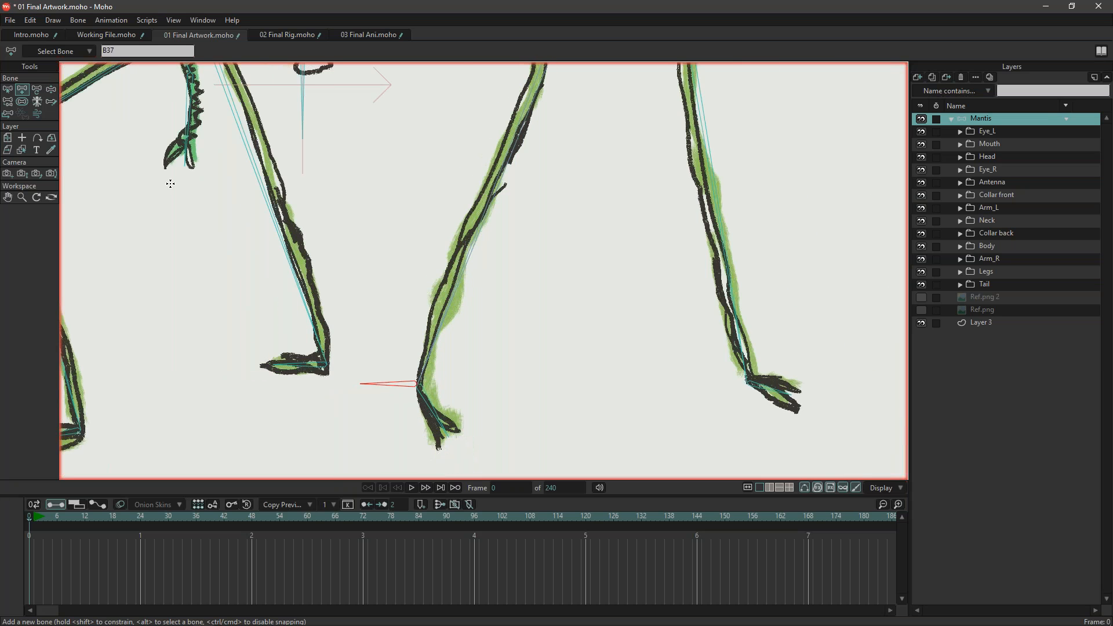
Select the lower bone of Leg_L_b and add a short horizontal bone extending left from its ankle.
click(8, 91)
scroll(368, 289, down, 3)
click(613, 336)
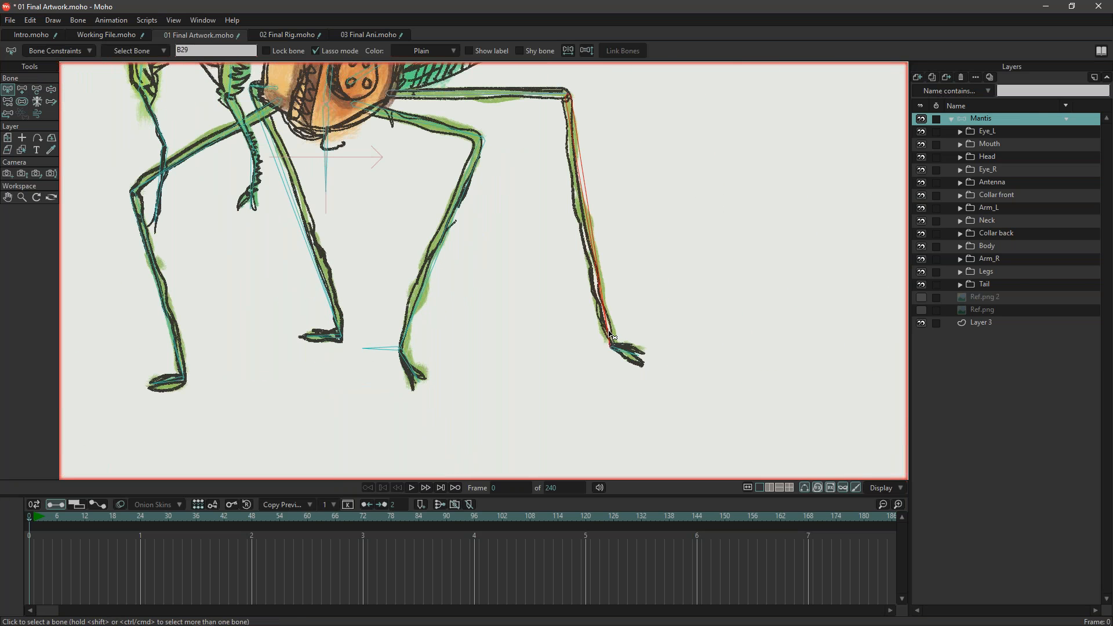
click(22, 90)
drag(610, 346, 565, 347)
Select the lower bone of Leg_R_b and add a short horizontal bone extending right from its ankle.
click(7, 90)
click(240, 262)
click(26, 95)
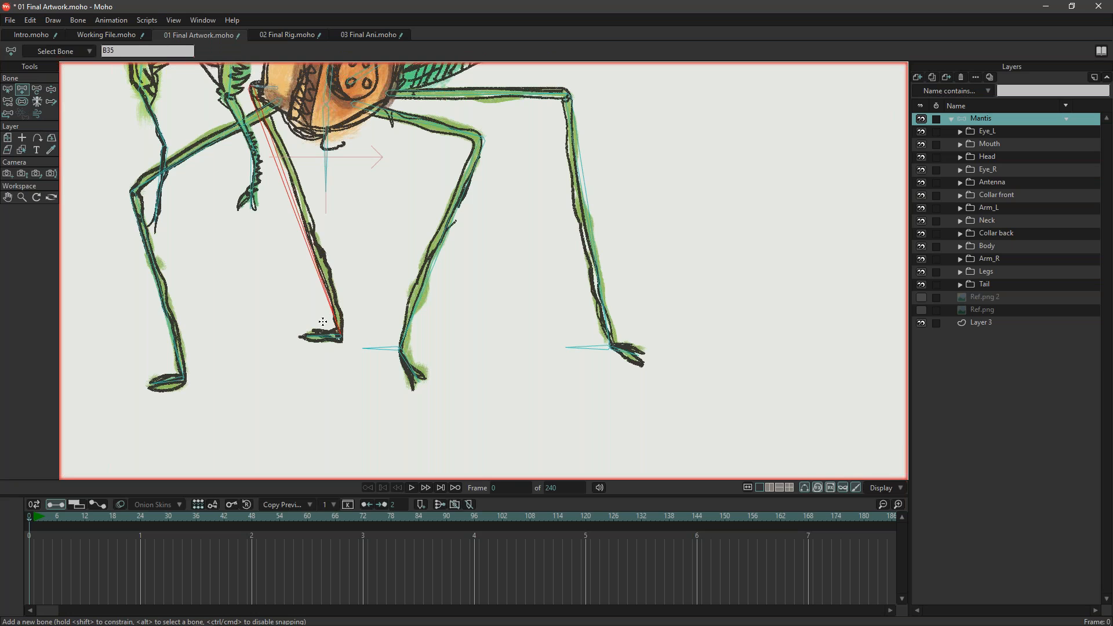
drag(339, 336, 377, 336)
Add a short horizontal bone extending right from the ankle of the outer left leg.
click(8, 90)
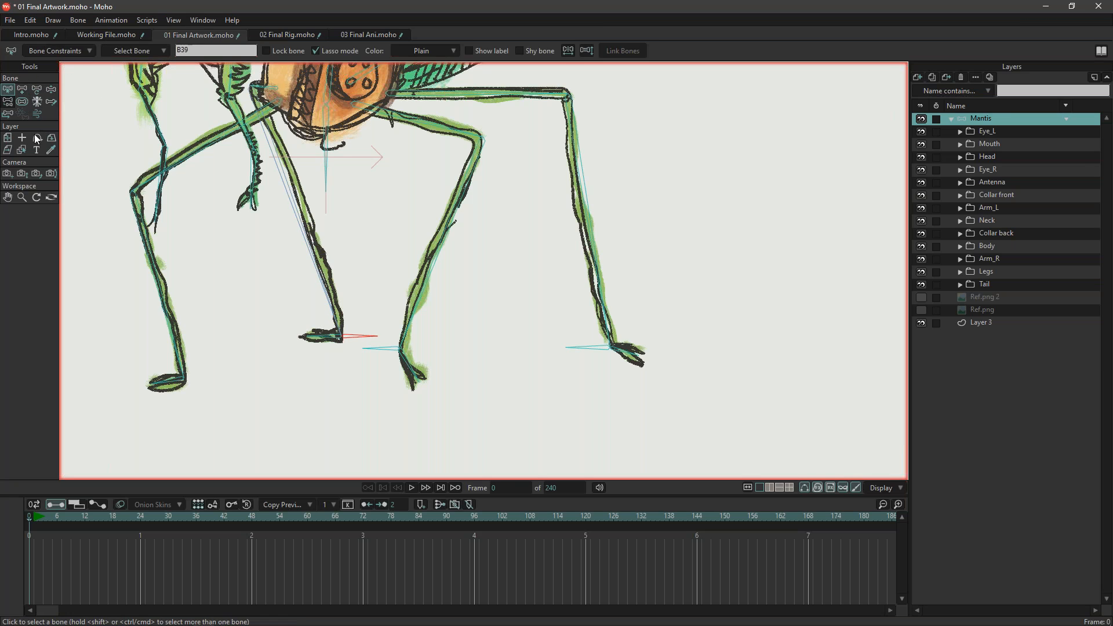
click(22, 90)
drag(185, 378, 225, 377)
Select the four new horizontal ankle bones together and set their bone strength to 0.
click(8, 89)
mouse_move(364, 307)
mouse_down()
mouse_move(363, 377)
mouse_move(383, 318)
mouse_move(407, 333)
mouse_up()
mouse_move(578, 325)
mouse_down()
mouse_move(580, 355)
mouse_move(581, 339)
mouse_up()
drag(219, 364, 227, 407)
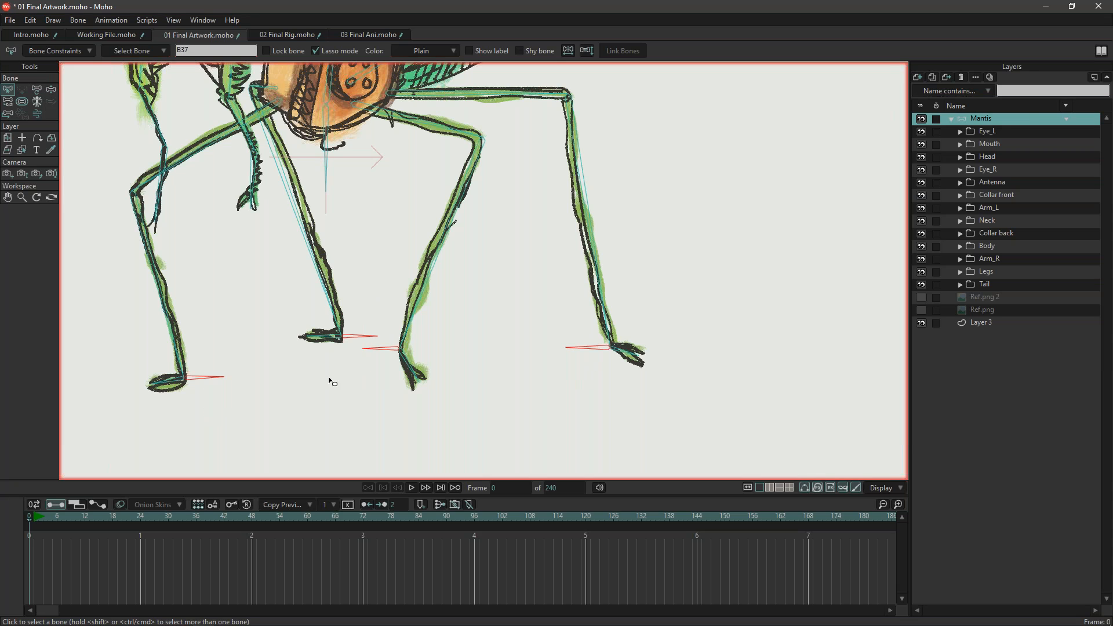
key(s)
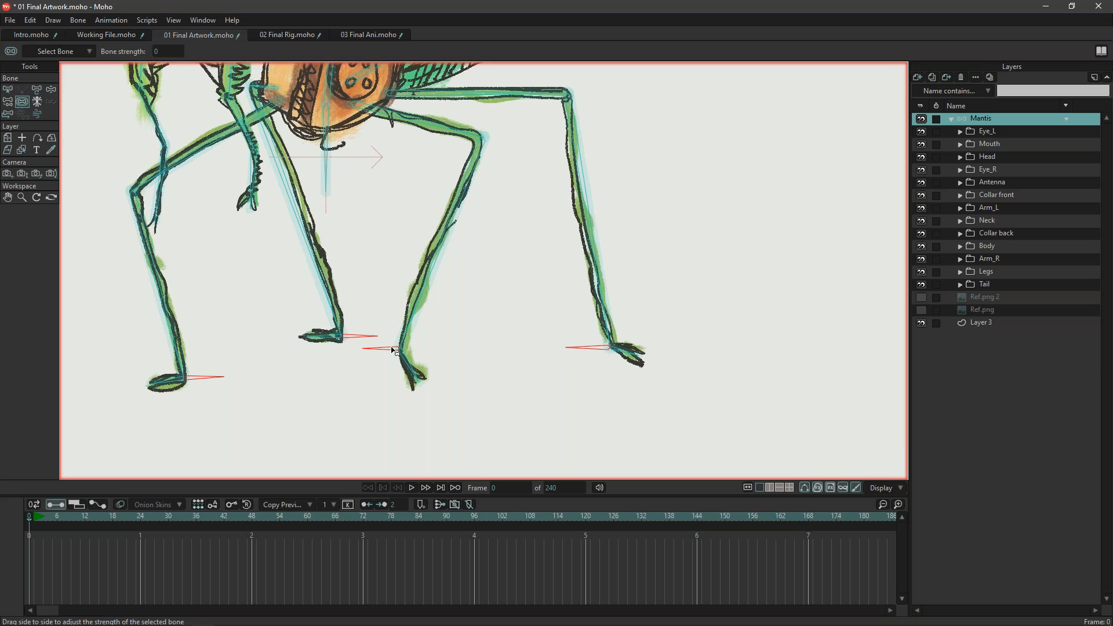
Detach the four selected ankle bones from their parent bones.
key(p)
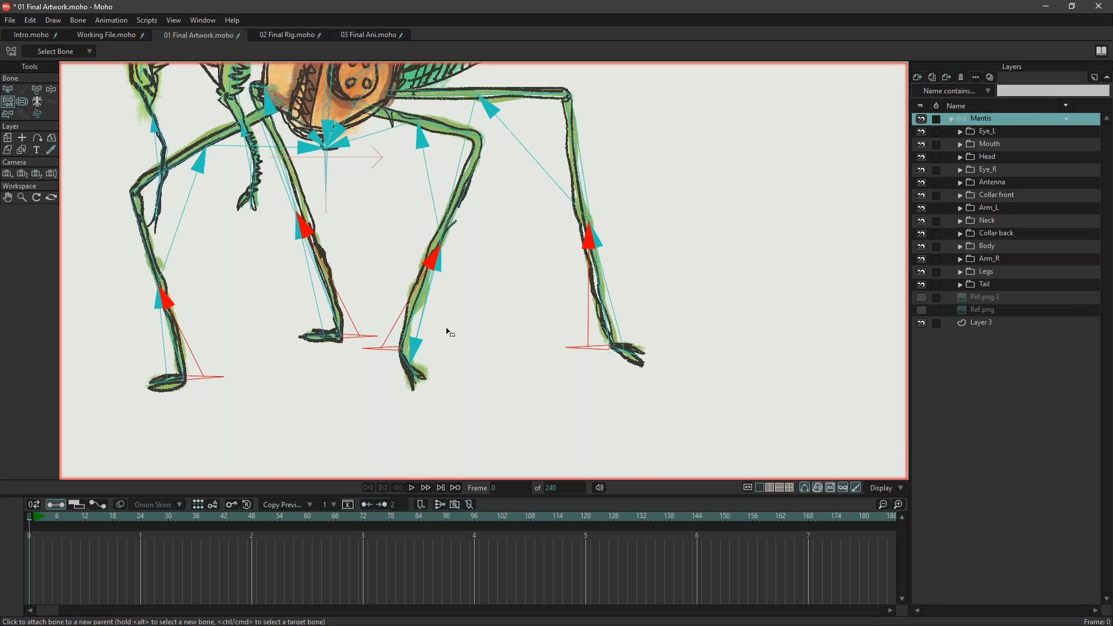
click(529, 306)
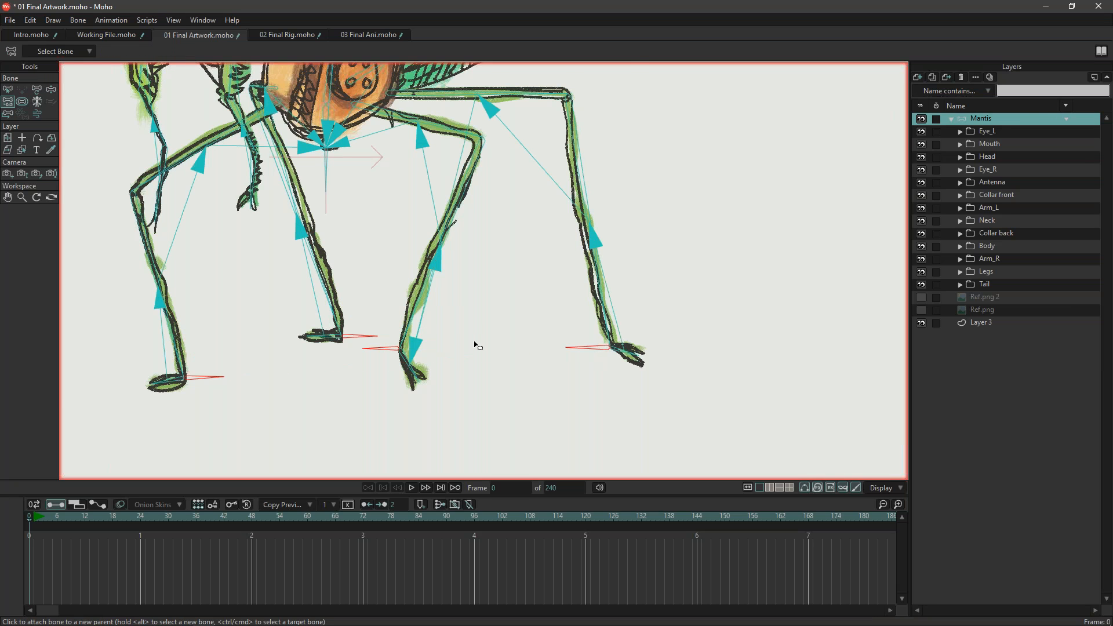
scroll(479, 337, up, 2)
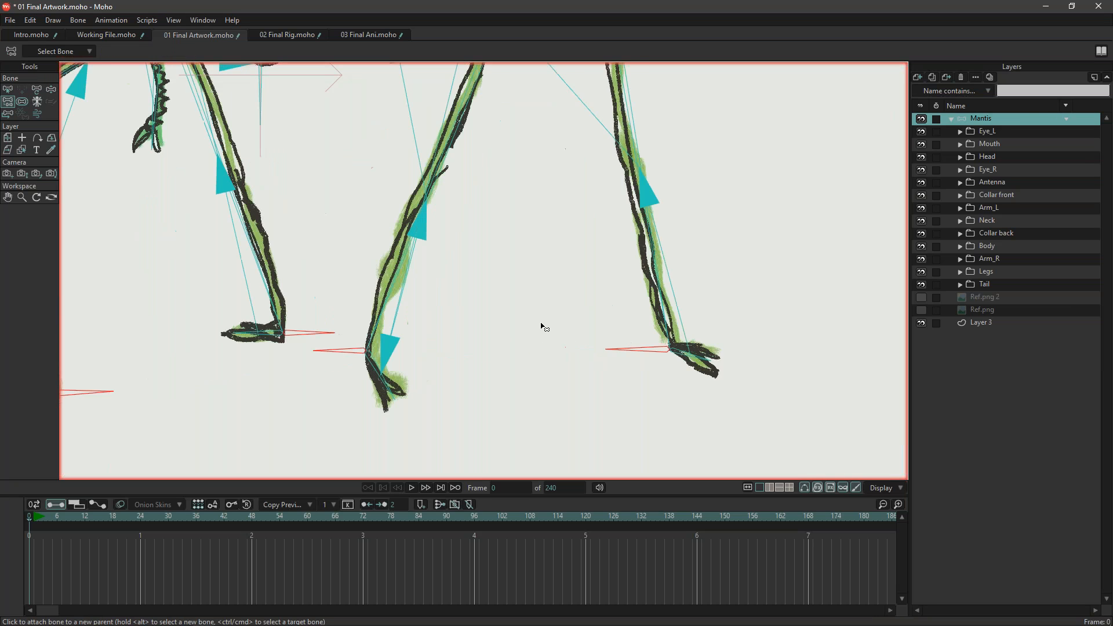
Assign the horizontal ankle bone as the target of the inner right leg's lower bone.
click(11, 90)
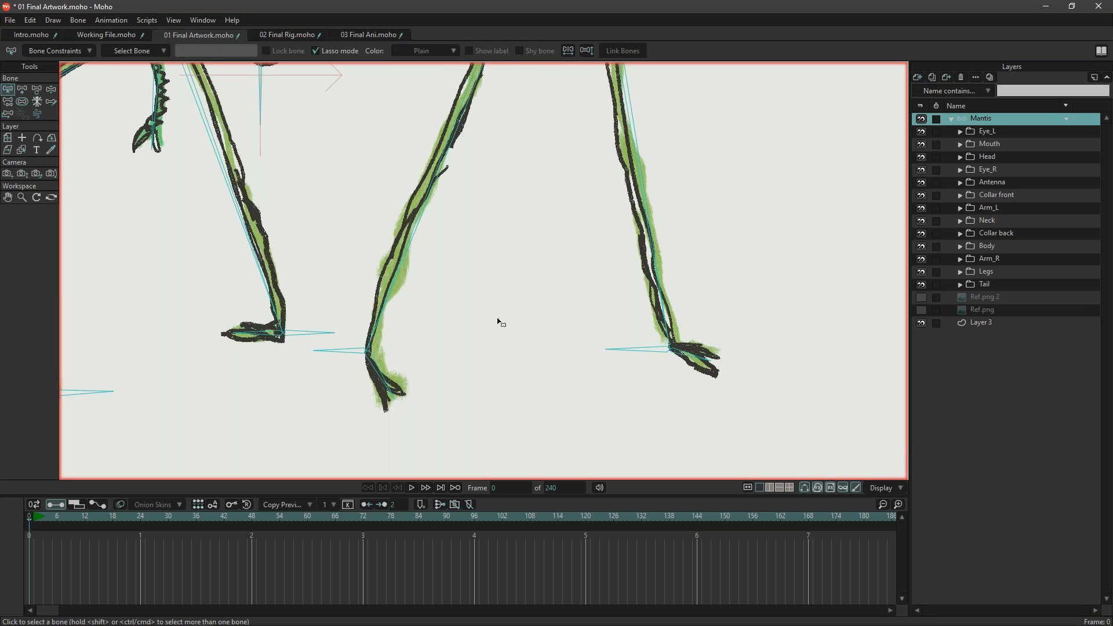
click(397, 291)
scroll(348, 378, up, 1)
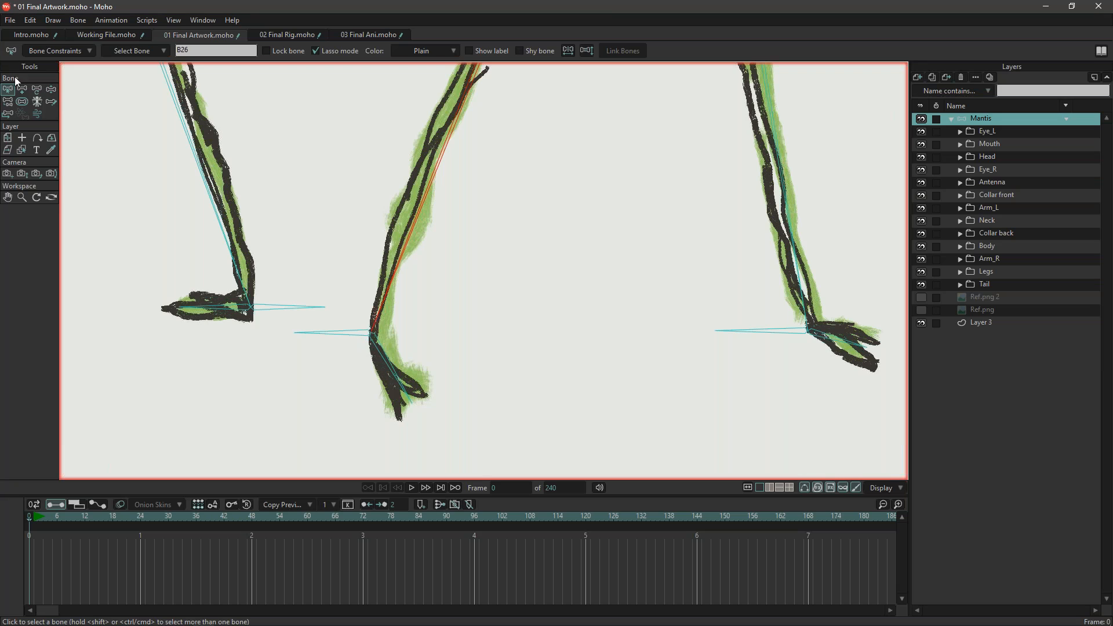
click(8, 102)
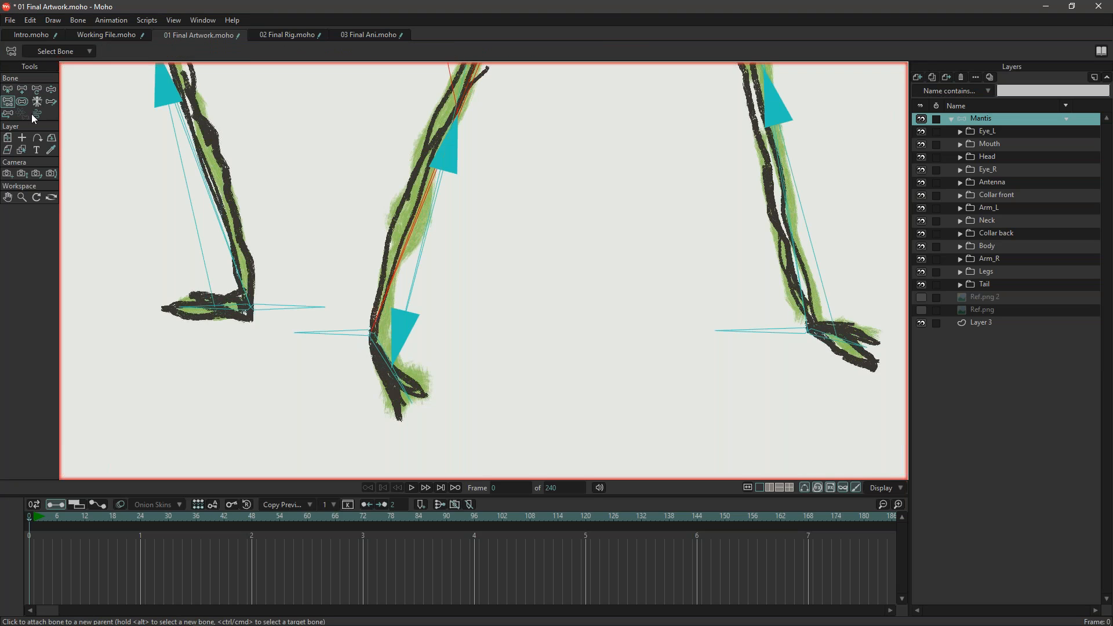
ctrl+click(349, 333)
Try moving the inner right leg's target bone with Manipulate Bones, and undo the test pose.
click(50, 90)
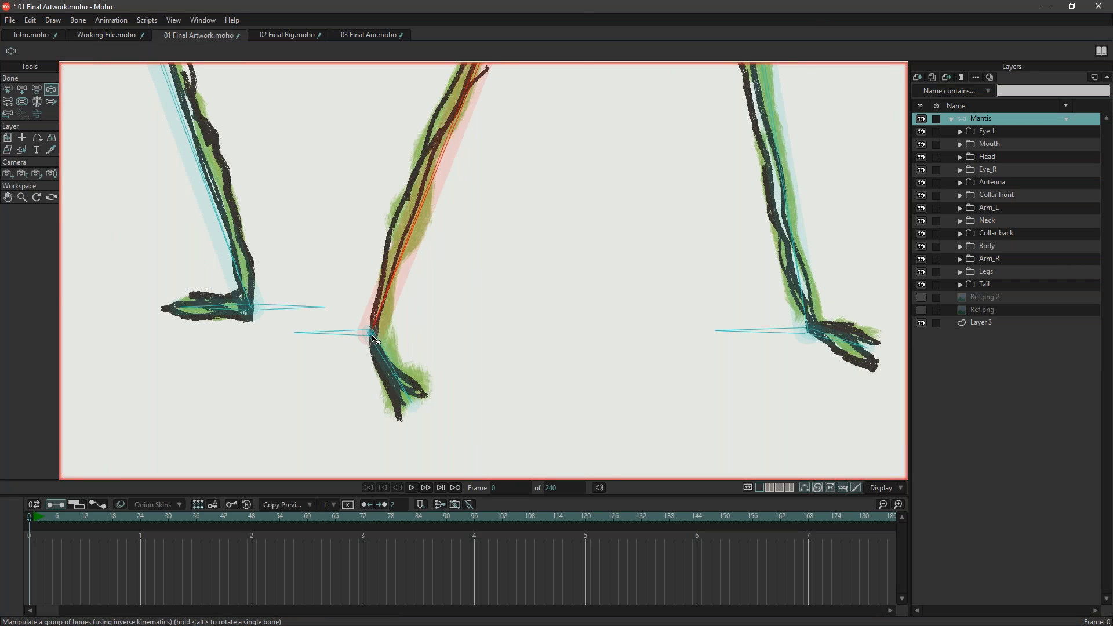
scroll(374, 339, up, 5)
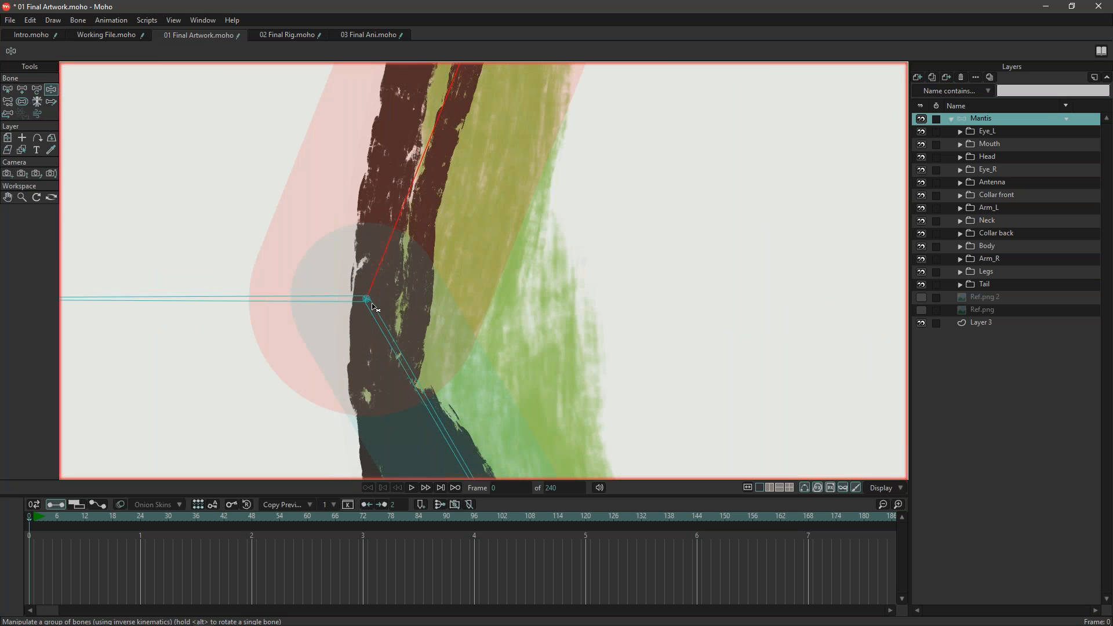
scroll(380, 335, down, 5)
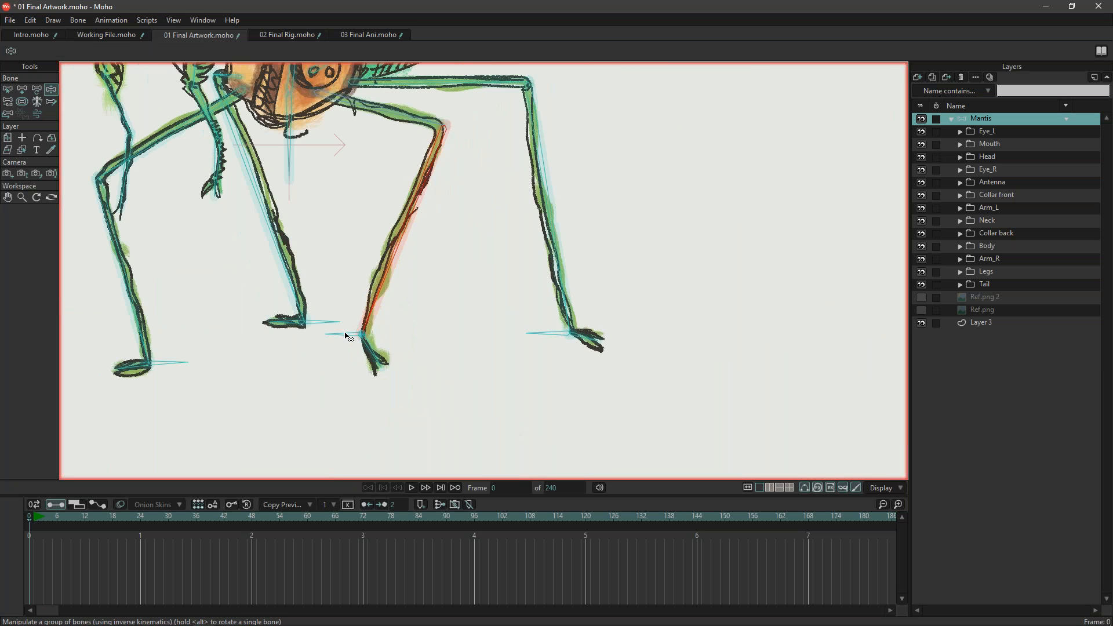
drag(369, 287, 240, 290)
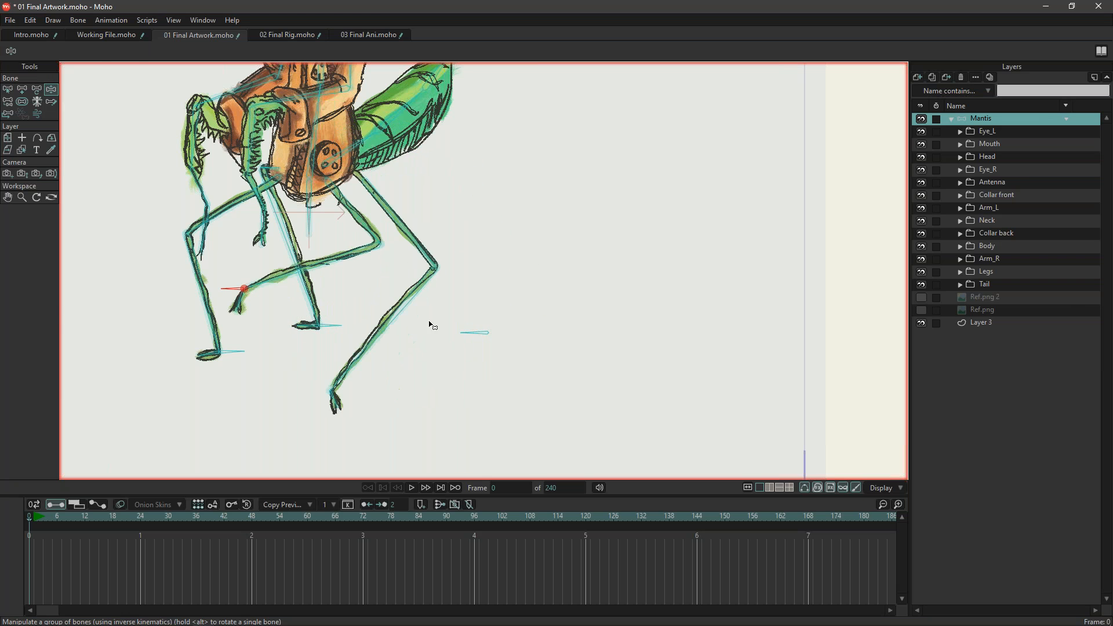
scroll(418, 316, up, 4)
key(ctrl+z)
scroll(603, 275, down, 4)
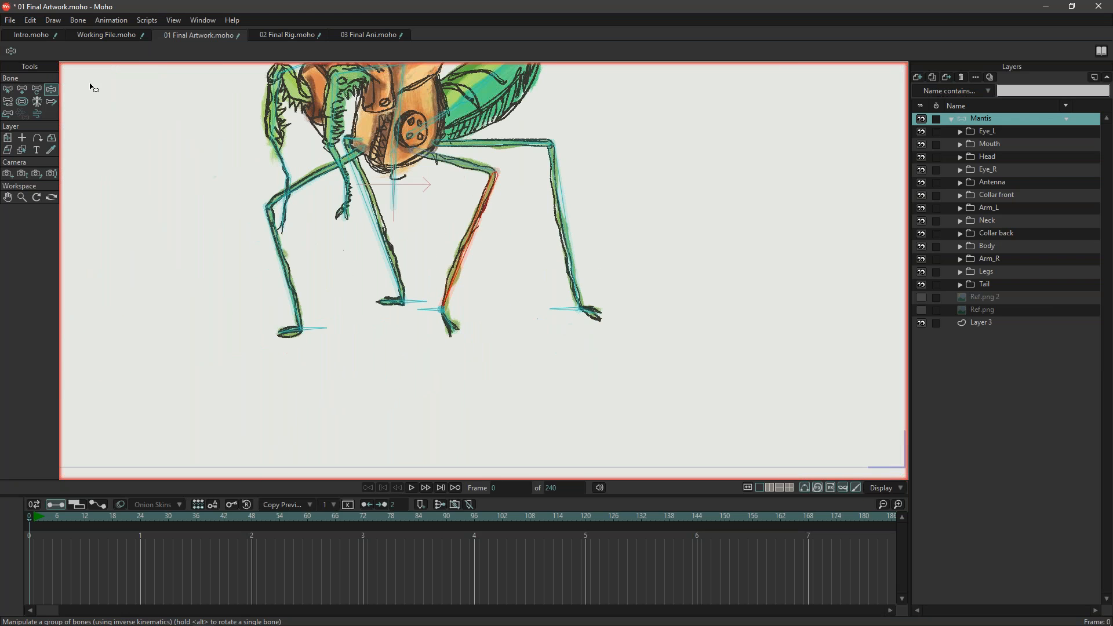
Examine the horizontal ankle bone of Leg_L_b and clear the bone selection.
click(7, 90)
scroll(539, 197, up, 2)
click(575, 364)
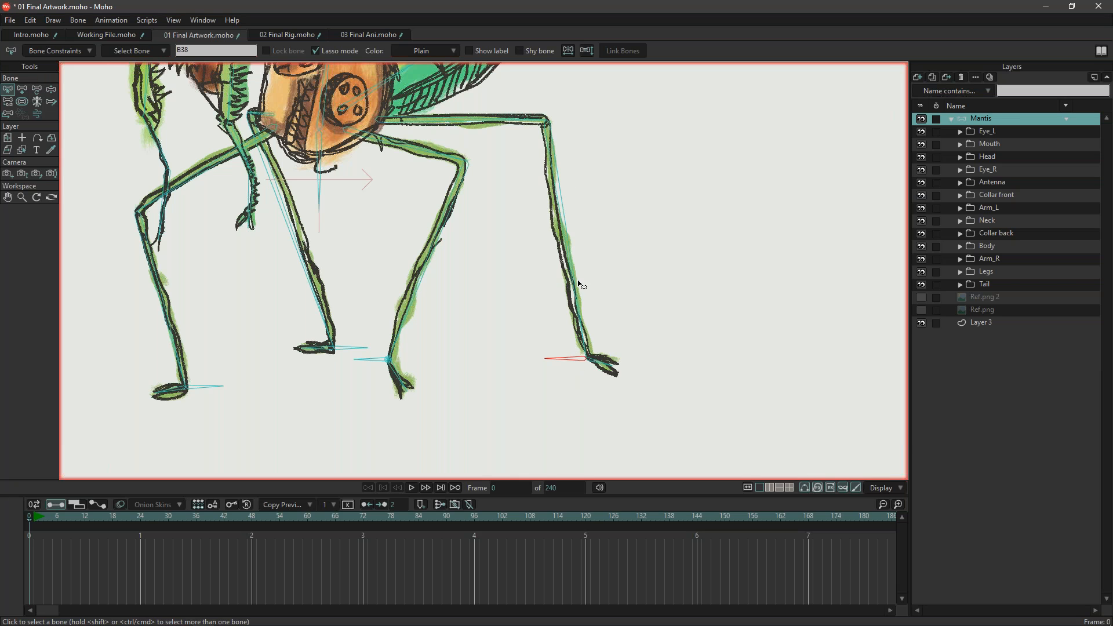
scroll(590, 346, up, 3)
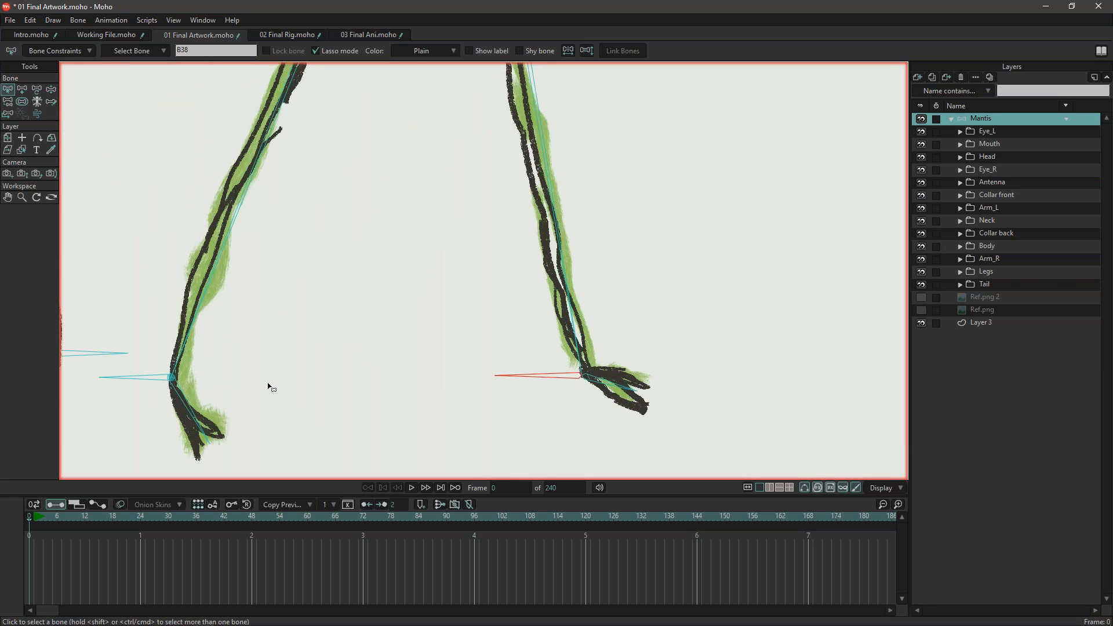
scroll(301, 387, down, 3)
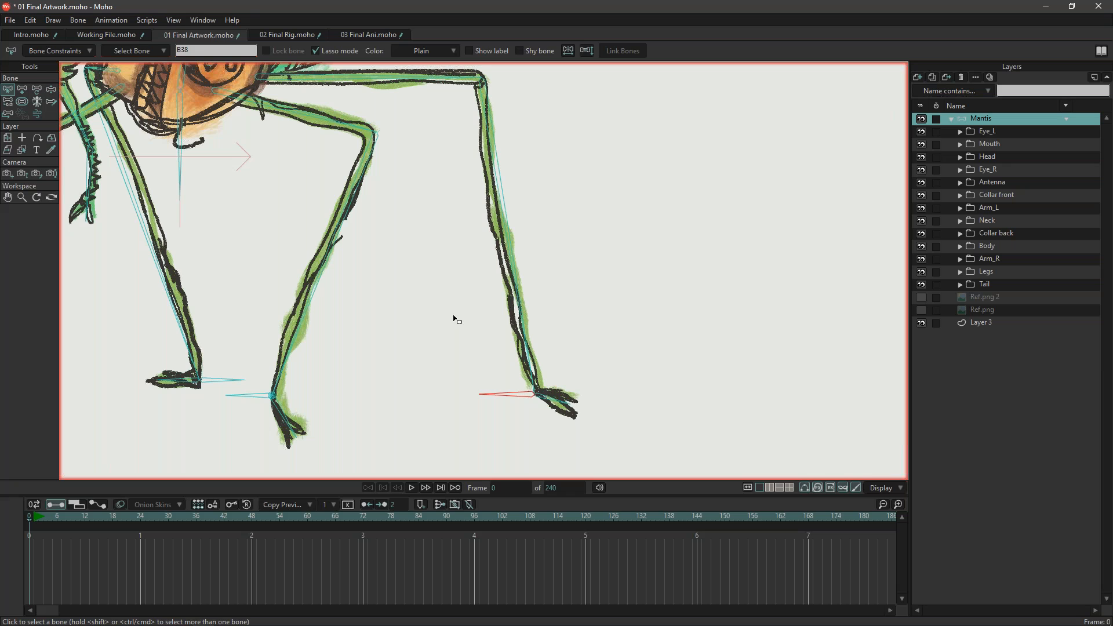
click(472, 363)
drag(367, 369, 625, 374)
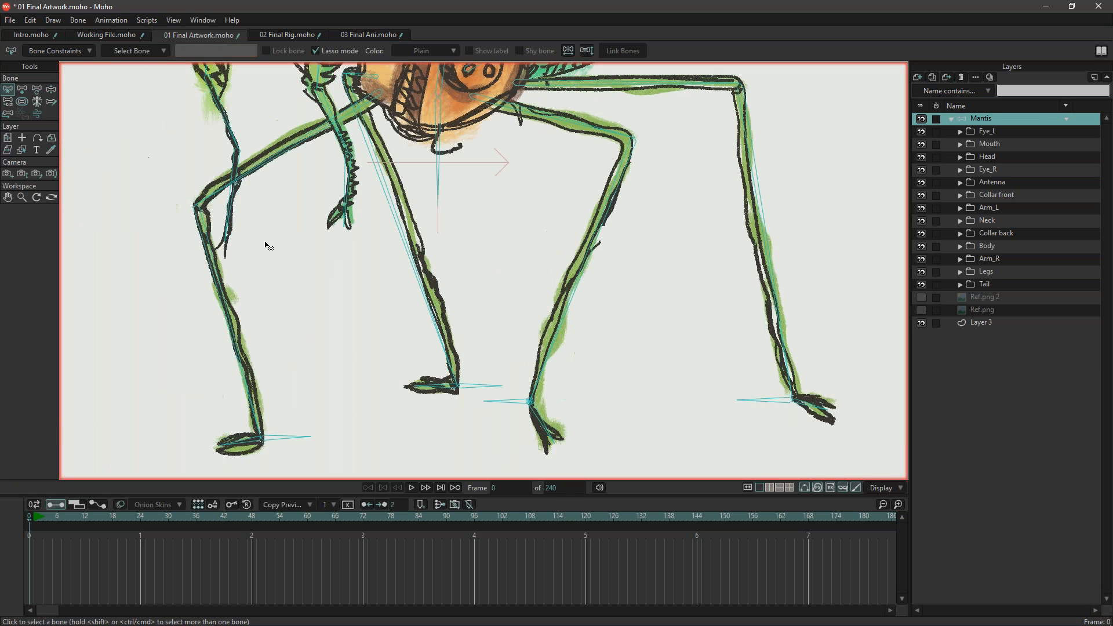
Switch to the finished rig in 02 Final Rig.moho and inspect the upper bone of the leg_L_a leg.
scroll(417, 274, down, 2)
drag(474, 172, 427, 298)
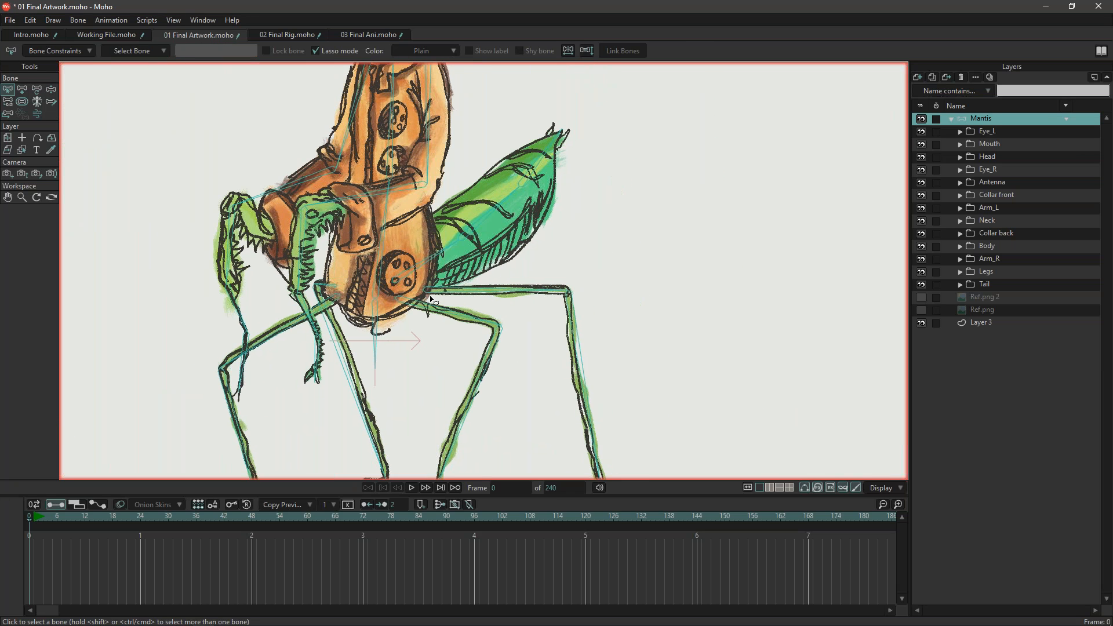
click(380, 284)
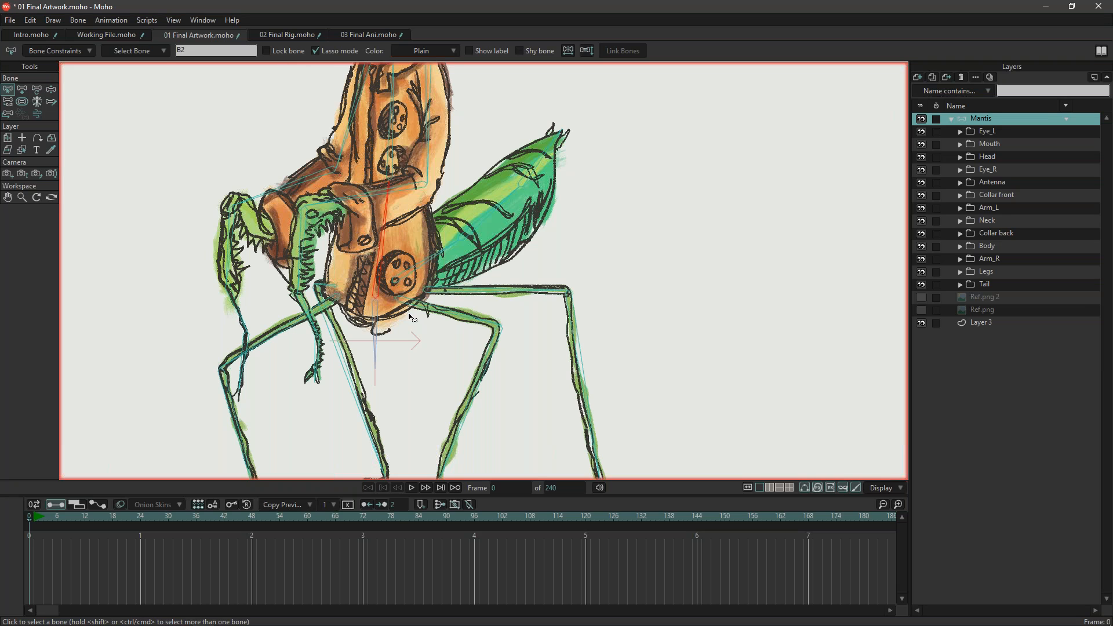
click(276, 32)
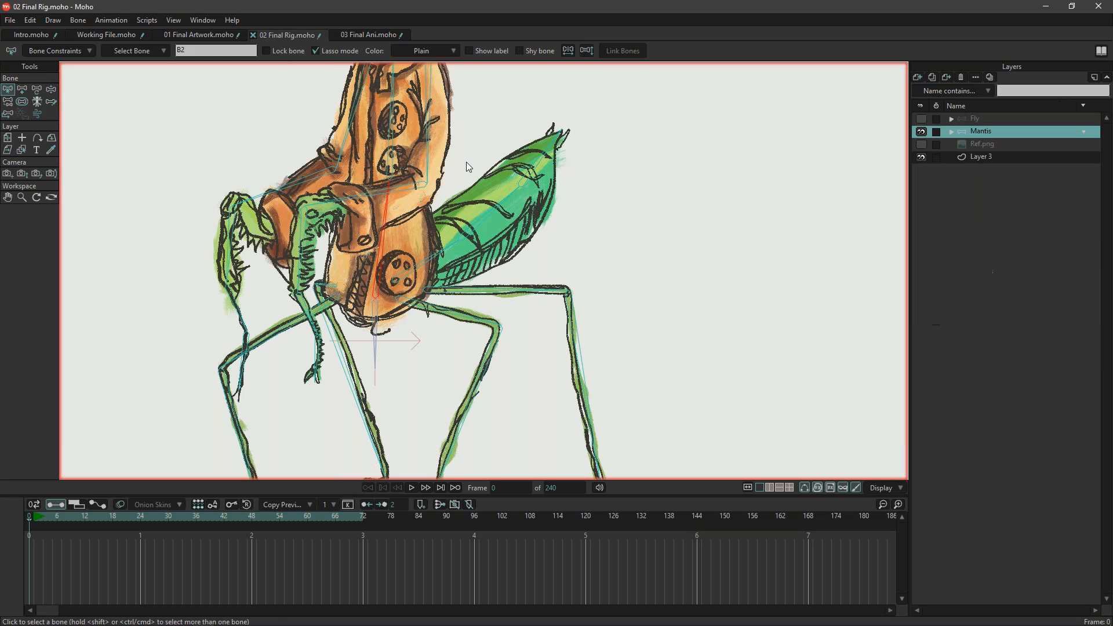
scroll(510, 330, up, 8)
drag(487, 354, 500, 145)
scroll(517, 101, up, 5)
click(523, 93)
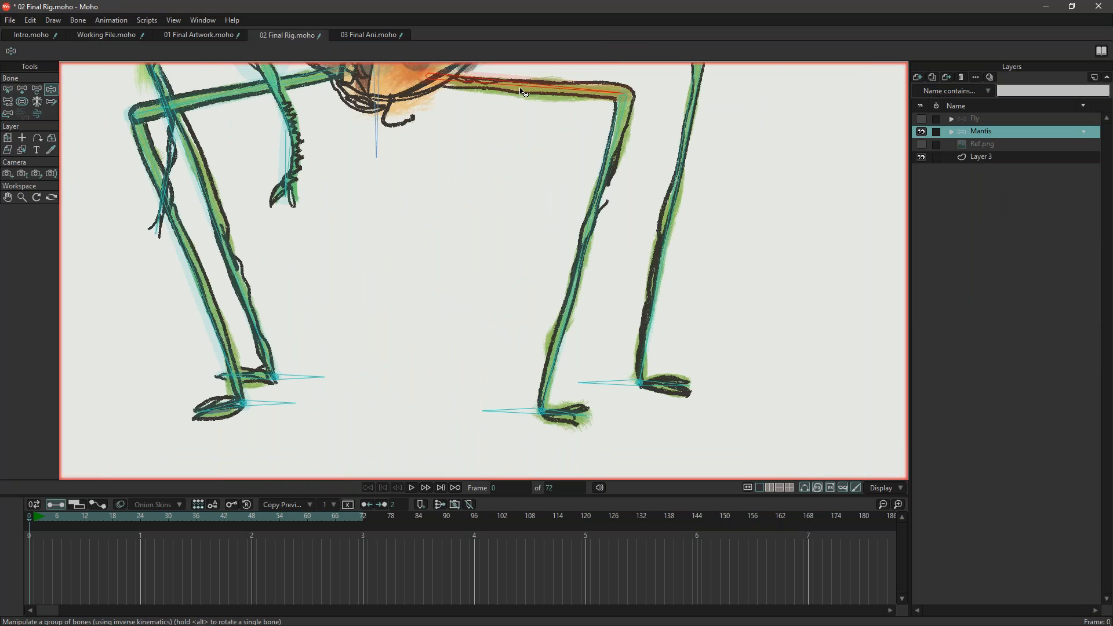
click(8, 89)
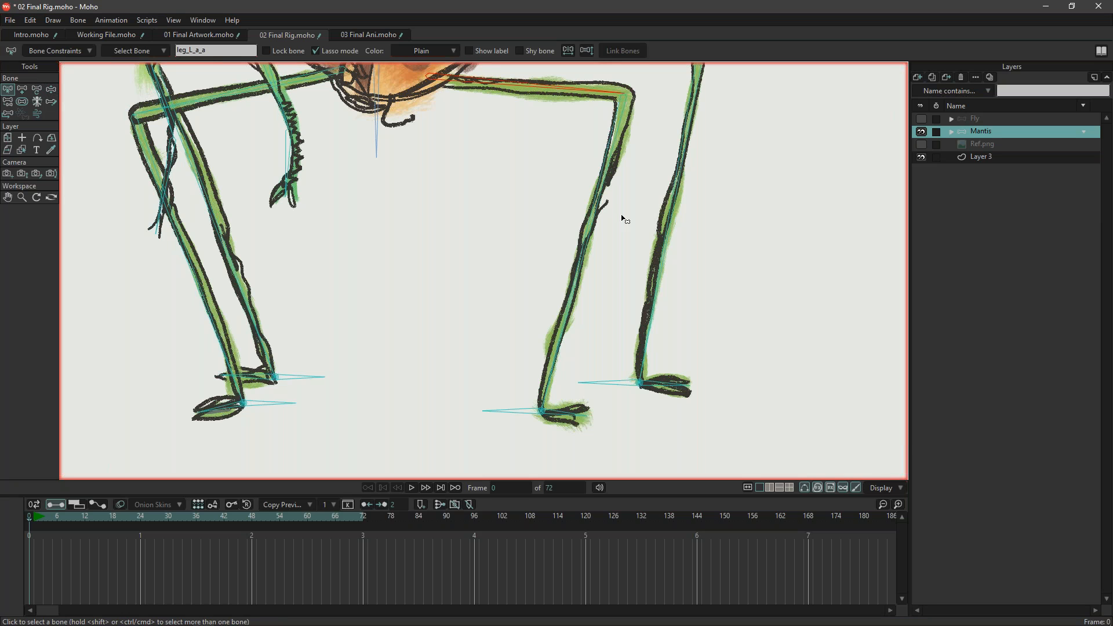
Examine the leg bones and the horizontal ankle bones of the two left legs in the finished rig.
drag(519, 219, 421, 266)
click(467, 94)
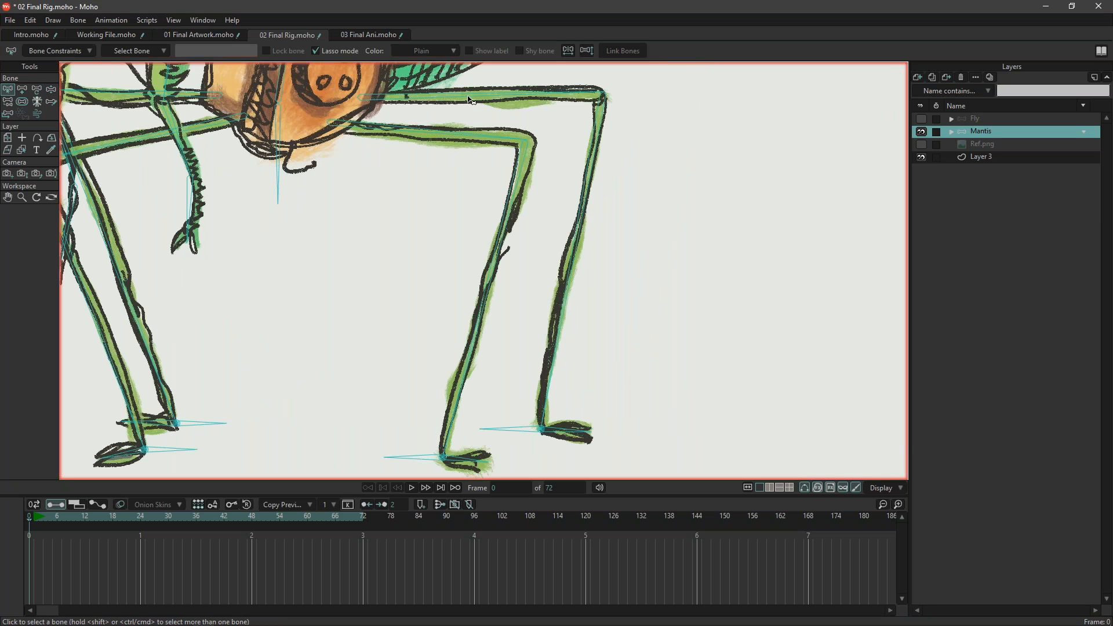
click(419, 125)
click(429, 133)
click(509, 211)
click(455, 458)
click(416, 457)
click(519, 430)
click(409, 458)
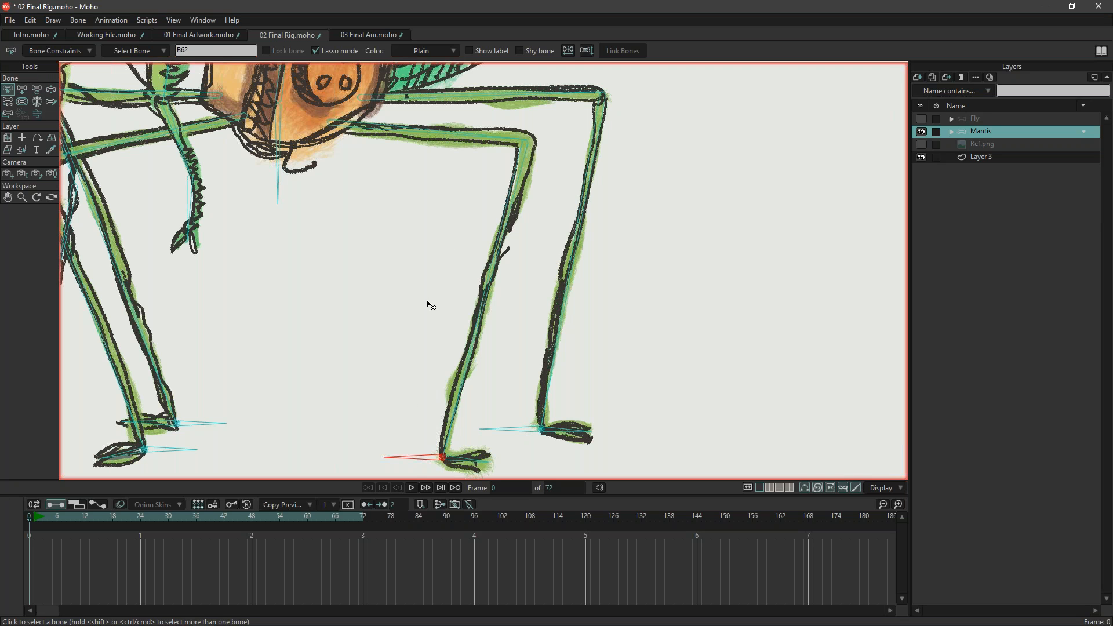
Return to 01 Final Artwork.moho and select the horizontal ankle bone of the Leg_L_a leg.
scroll(363, 273, up, 3)
click(206, 32)
scroll(518, 258, up, 2)
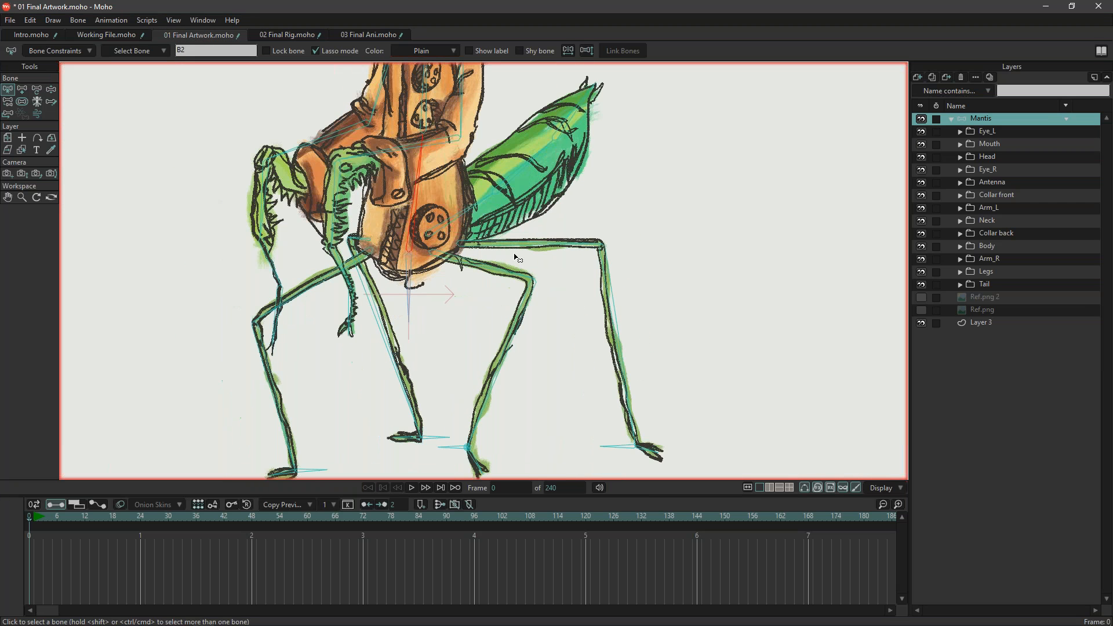
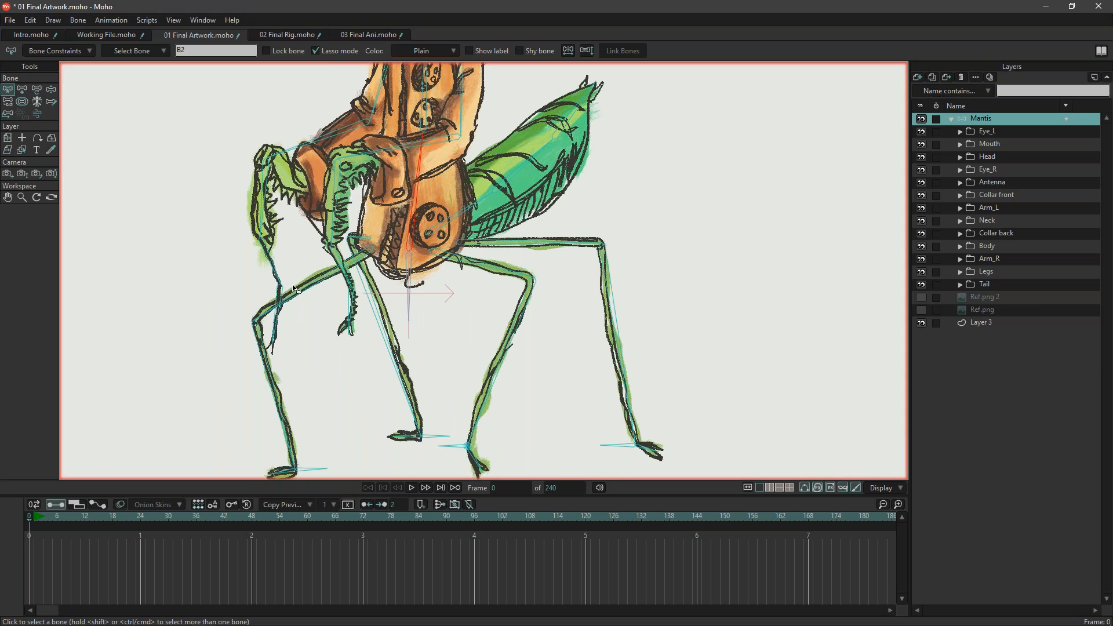
drag(433, 334, 420, 308)
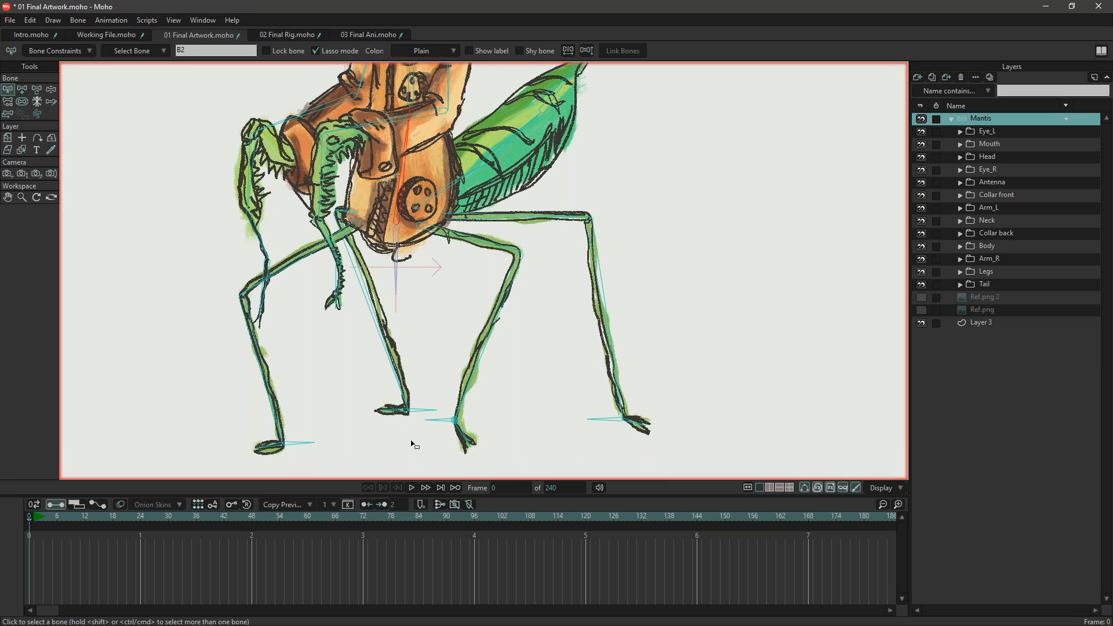
scroll(451, 451, up, 1)
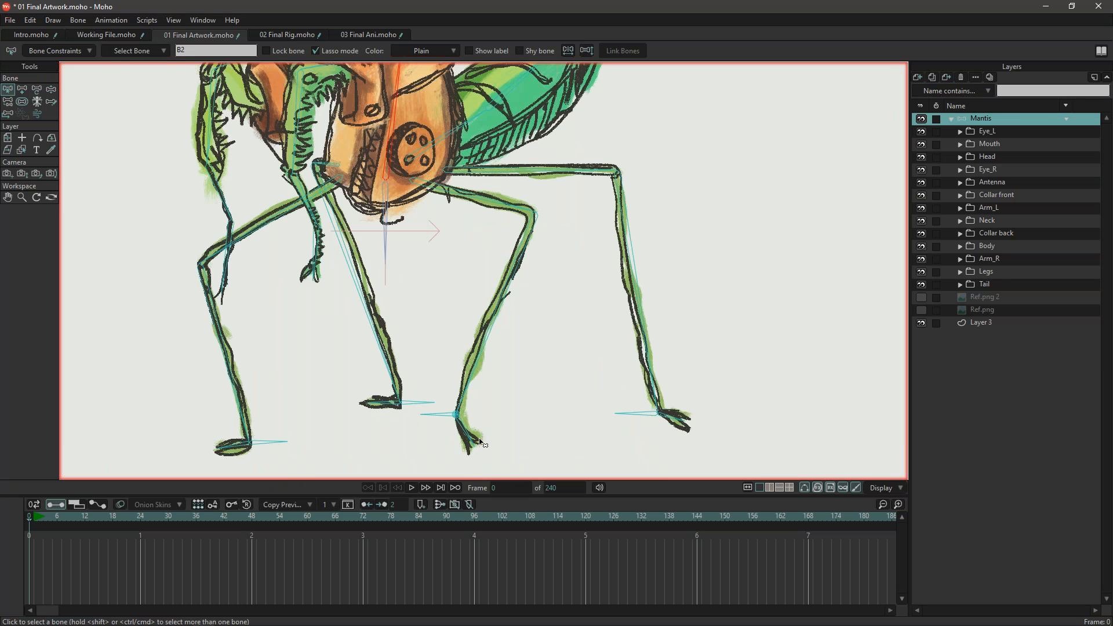
scroll(480, 444, up, 2)
click(433, 405)
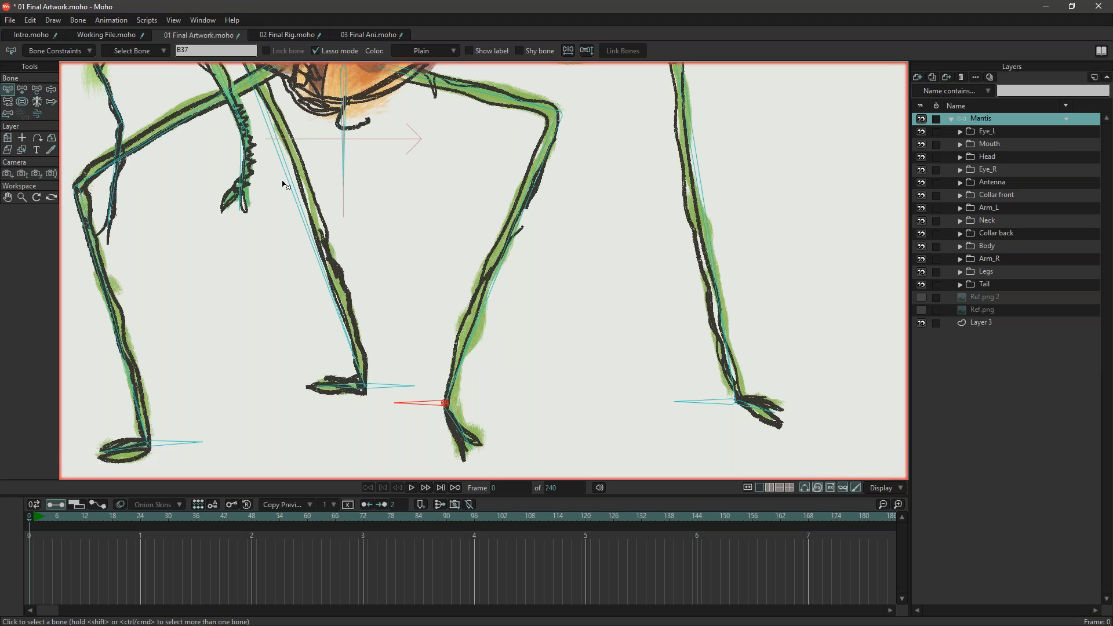
Set B40, the horizontal bone at the outer front leg's ankle, as the inverse kinematics target of that leg's lower bone B32.
drag(297, 416, 459, 414)
click(284, 348)
drag(235, 266, 258, 202)
scroll(258, 203, up, 3)
scroll(433, 291, down, 1)
click(388, 428)
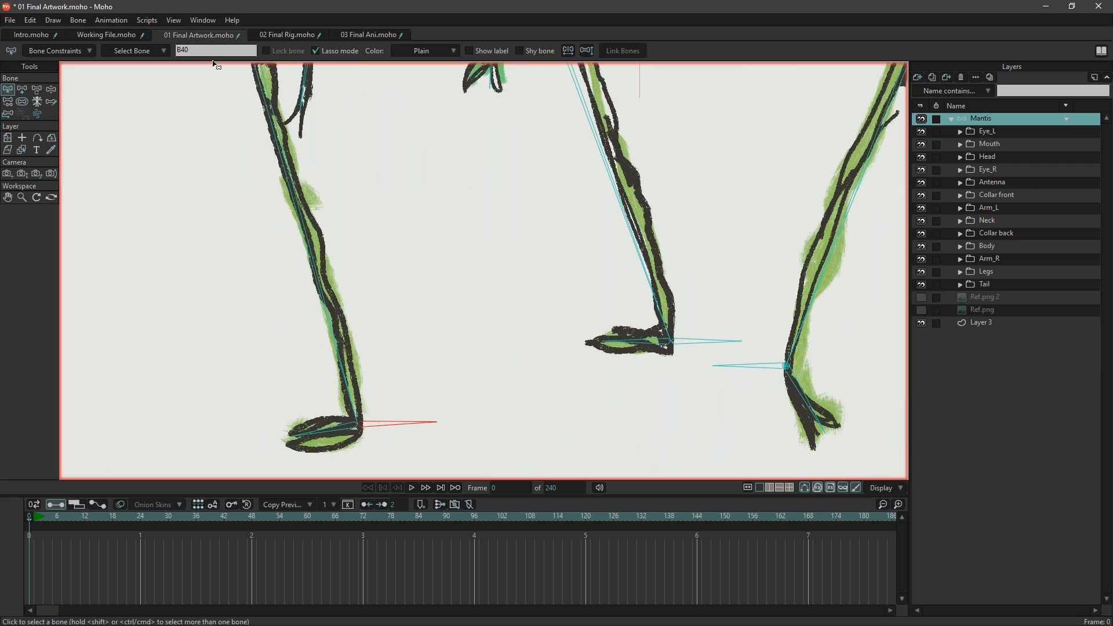
click(319, 267)
click(82, 51)
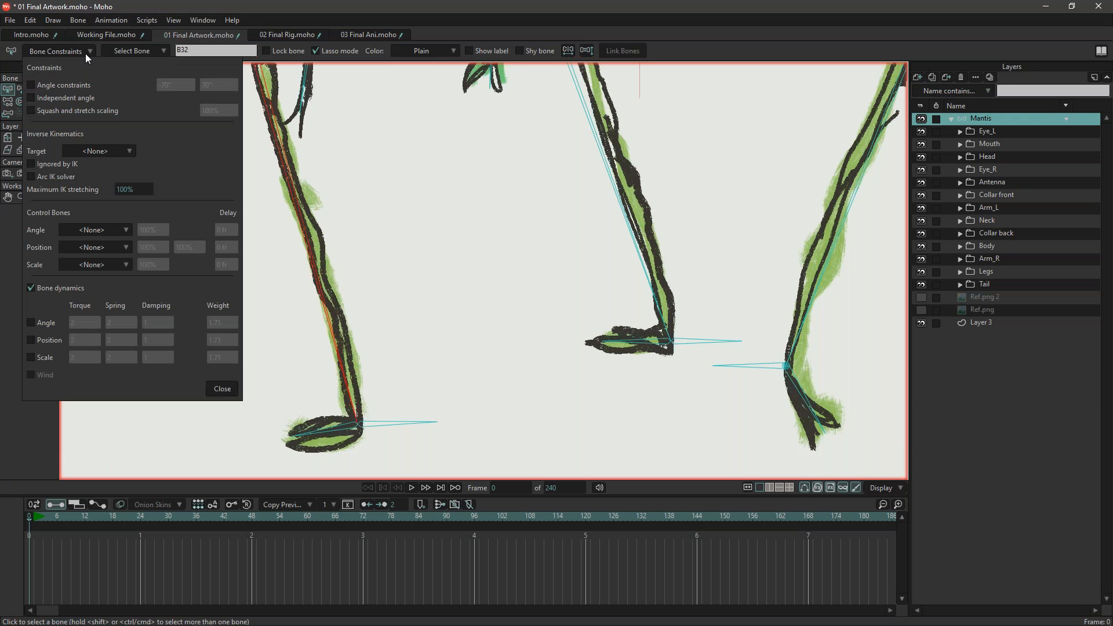
click(108, 152)
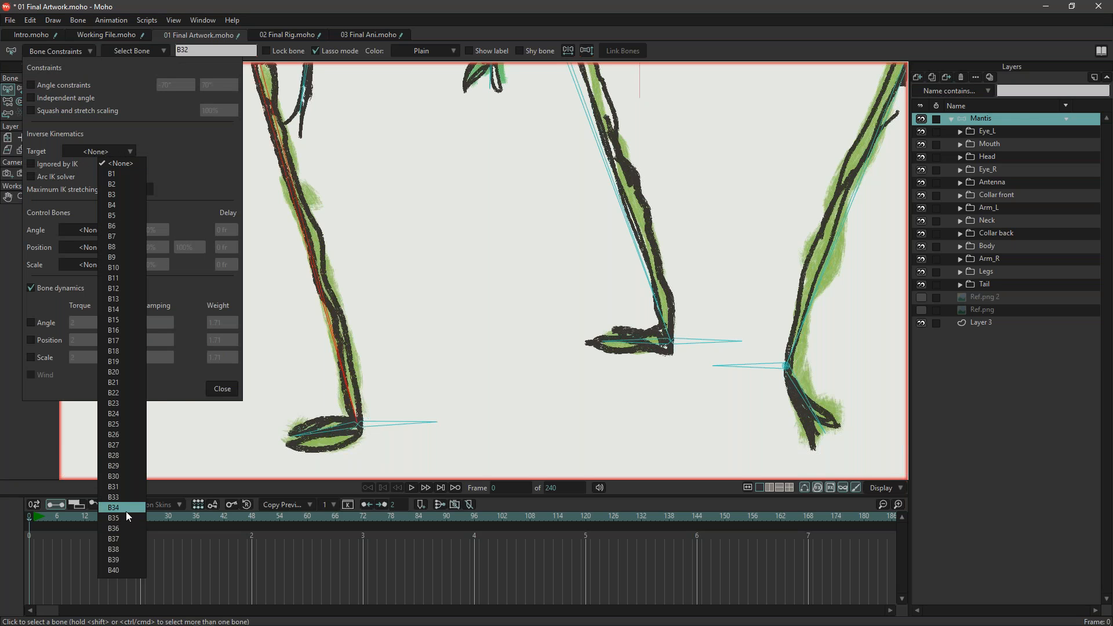
click(134, 571)
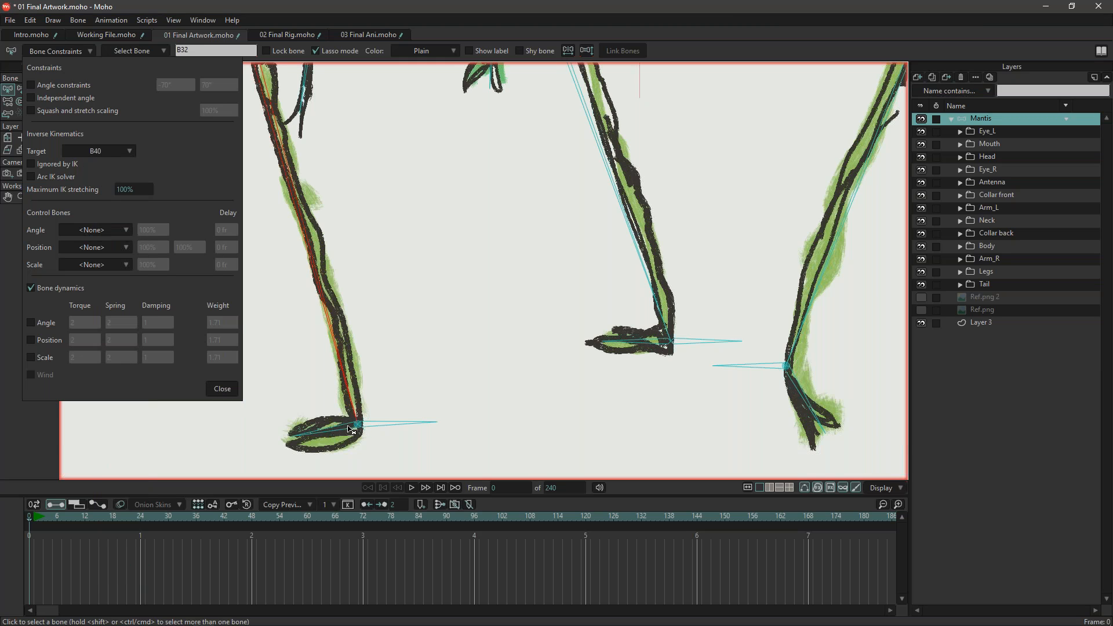
click(223, 389)
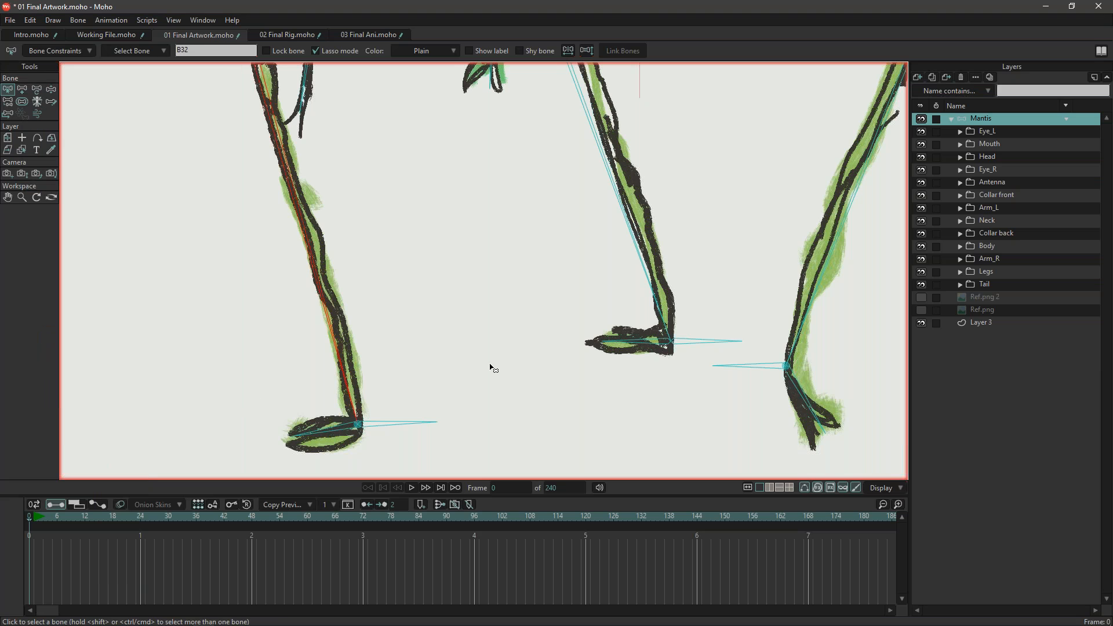
Test the outer front leg's inverse kinematics by moving its ankle target bone with Manipulate Bones at frame 0.
click(51, 91)
drag(407, 426, 353, 398)
scroll(352, 397, down, 5)
drag(392, 365, 353, 415)
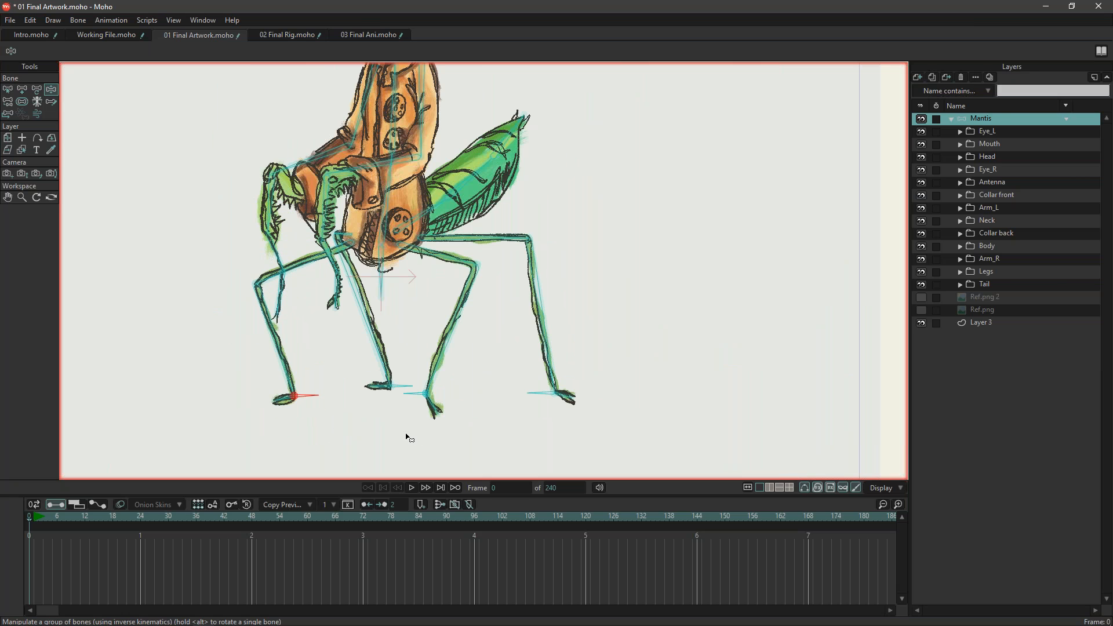
drag(45, 518, 15, 518)
Examine the parent and target links of the lower bones in the inner front leg and the Leg_L_b leg.
scroll(426, 414, up, 3)
click(383, 362)
click(350, 325)
scroll(353, 331, up, 3)
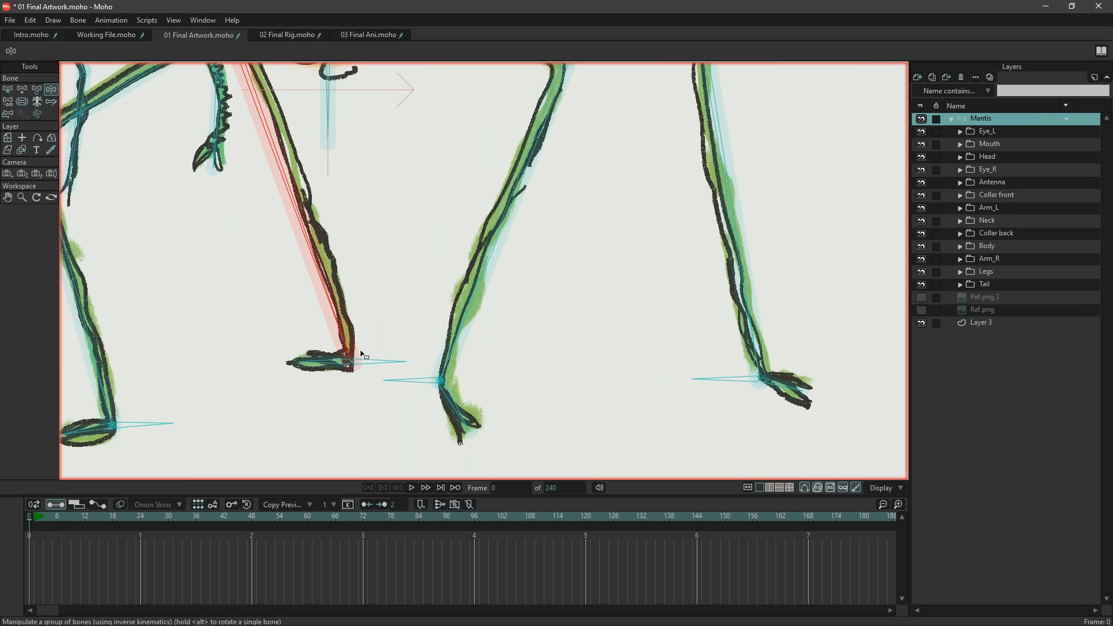
key(p)
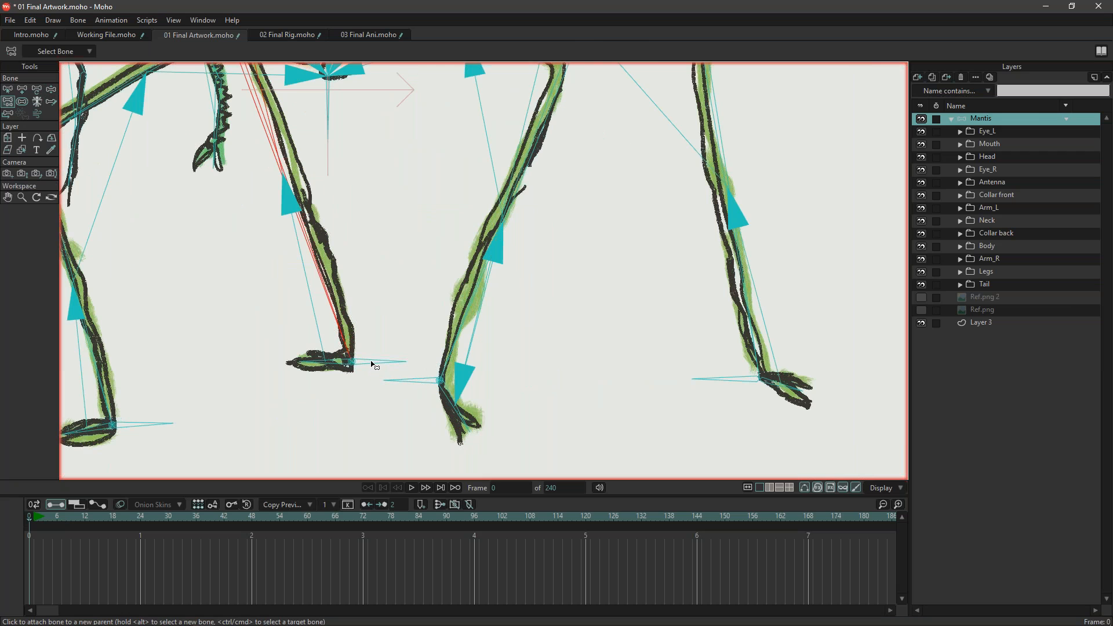
key(z)
click(747, 300)
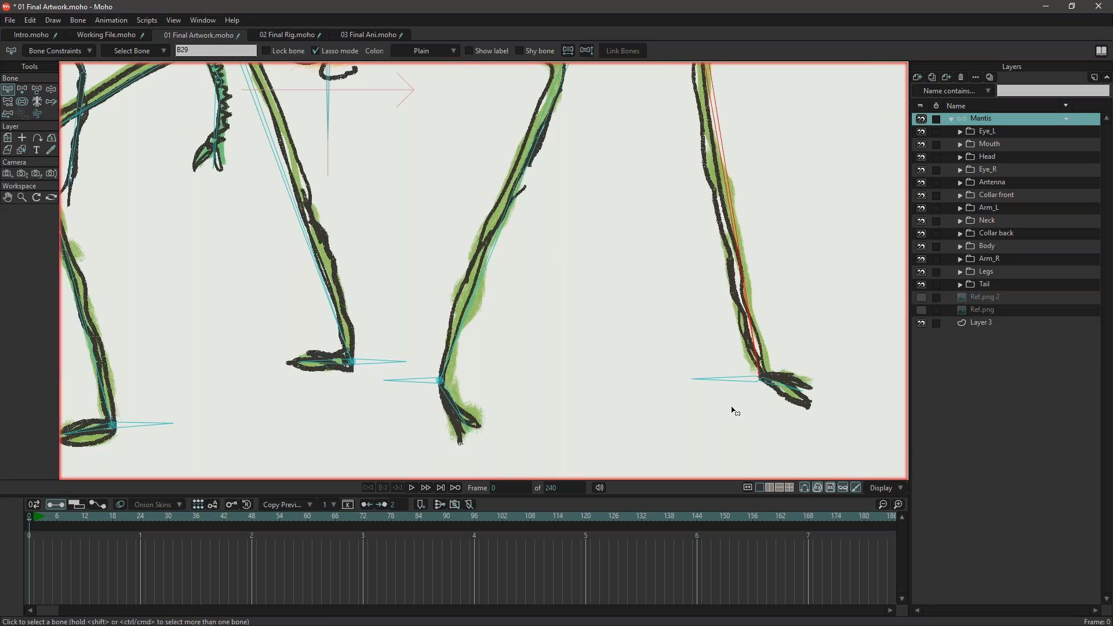
key(p)
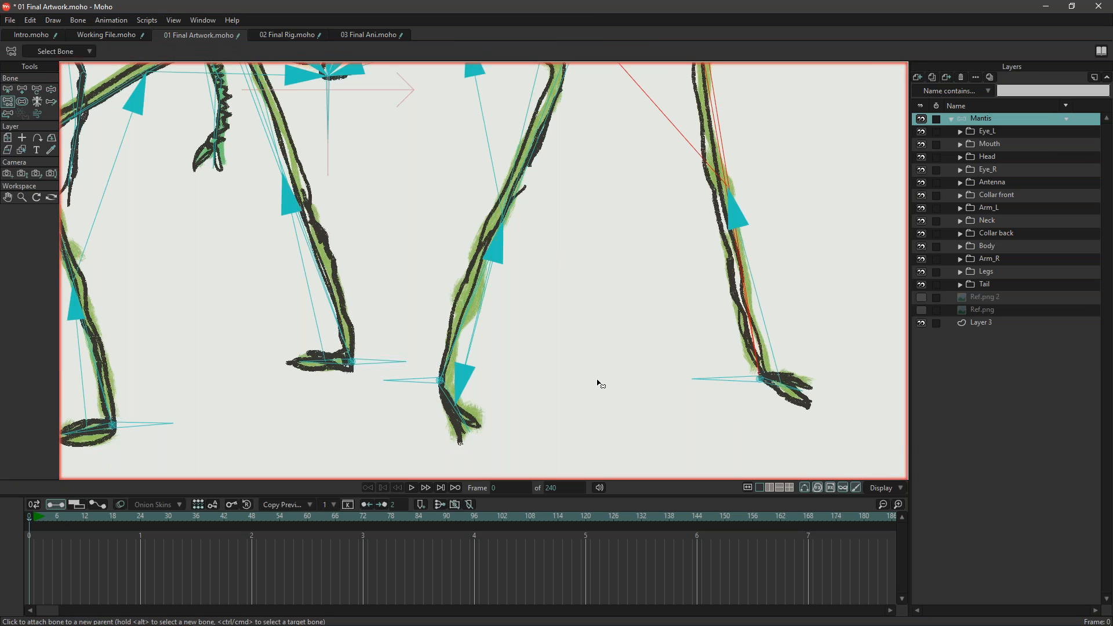
key(z)
scroll(591, 365, down, 5)
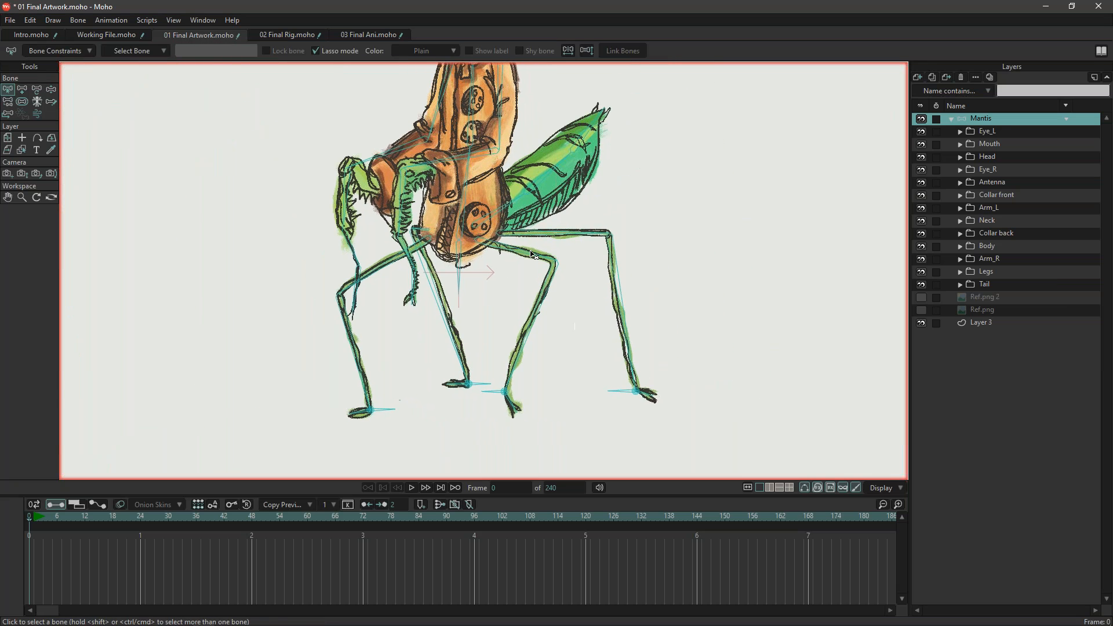
Try moving the mantis's root bone with Manipulate Bones, and undo the test pose.
key(z)
drag(465, 273, 368, 258)
key(ctrl+z)
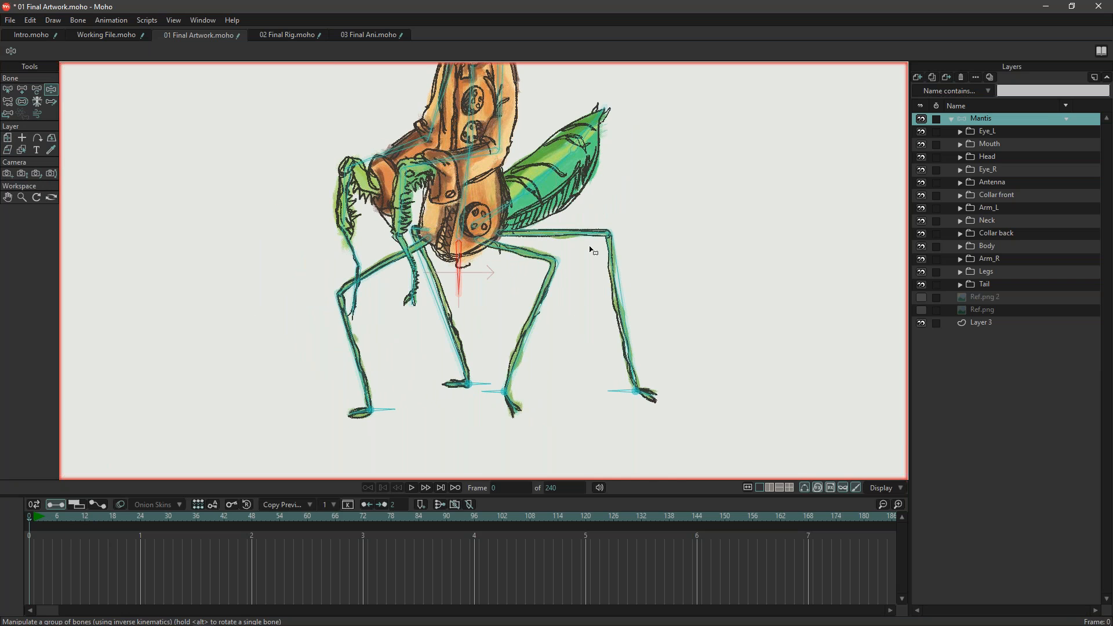
Expand the Legs group and inspect the Leg_L_b line layer against its upper and lower leg bones.
scroll(593, 250, up, 3)
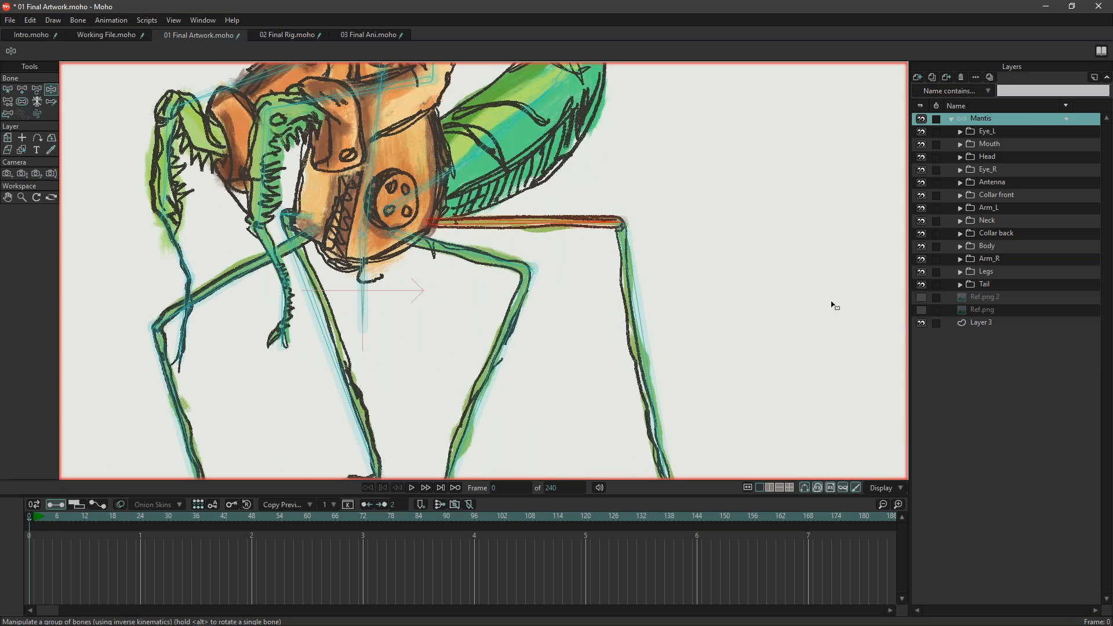
click(960, 272)
scroll(678, 330, down, 3)
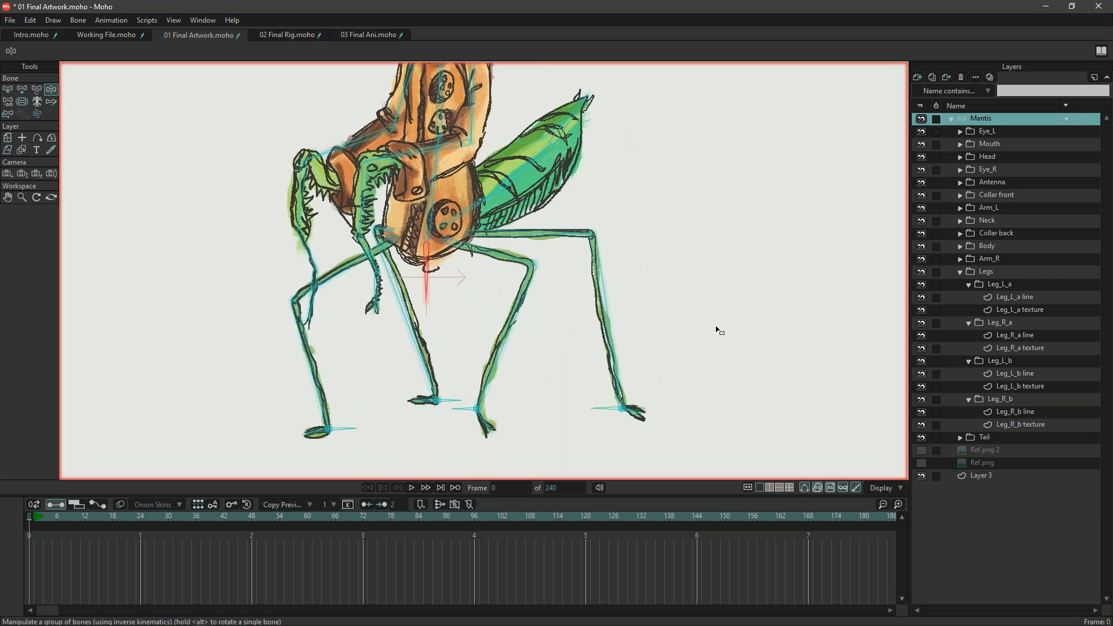
click(1016, 373)
scroll(627, 261, up, 2)
click(449, 220)
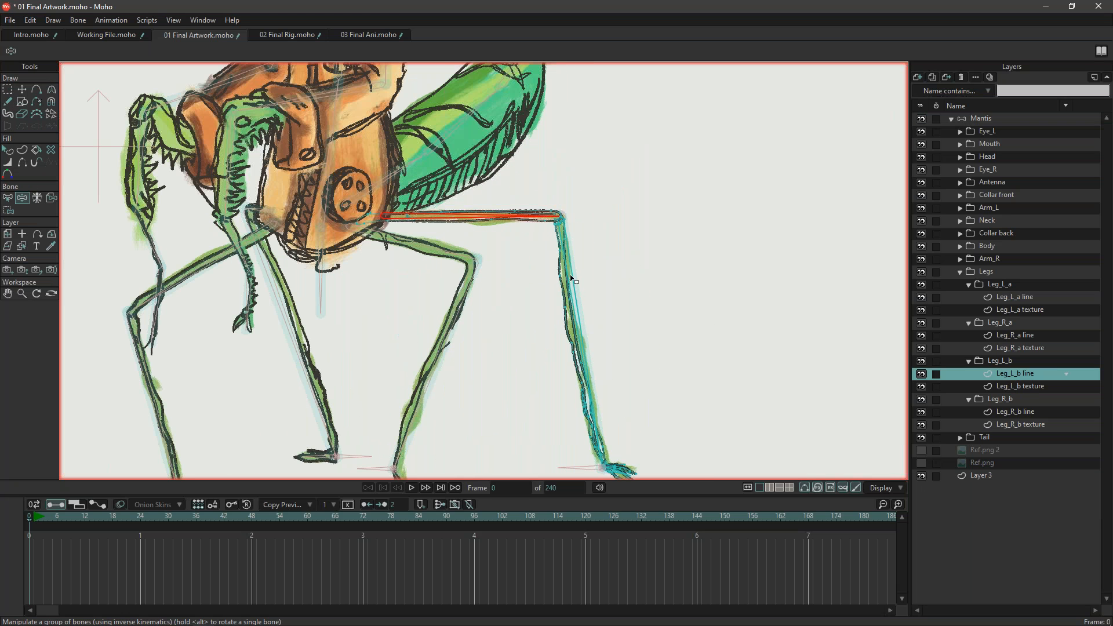
click(576, 295)
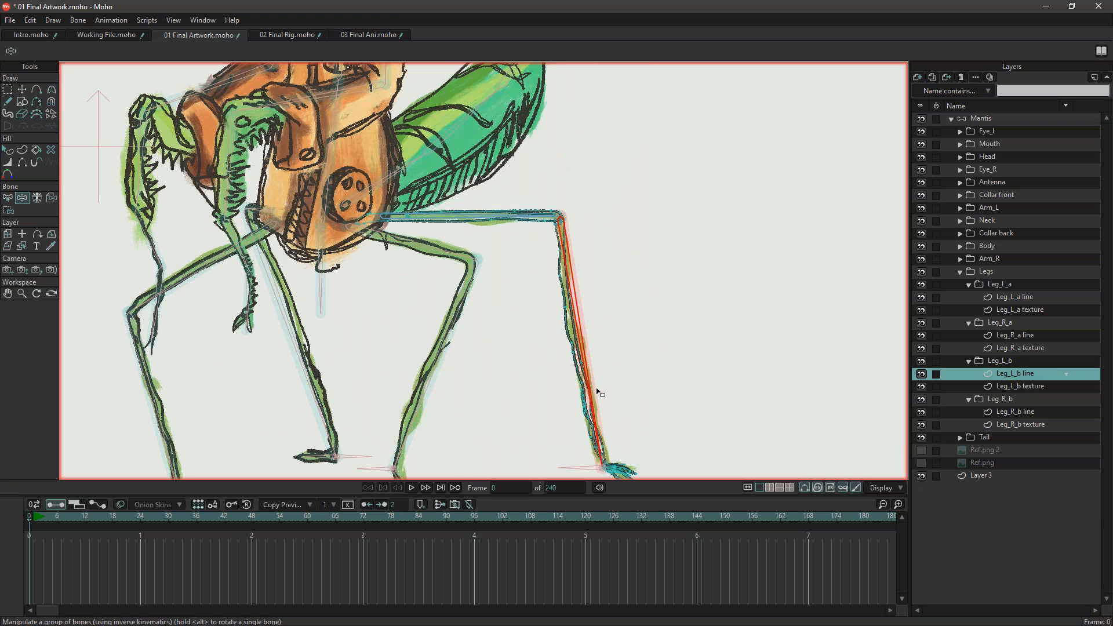
Select all the Leg_L_b leg bones and link them to the Leg_L_b line and texture layers.
click(7, 198)
mouse_move(606, 193)
mouse_down()
mouse_move(546, 208)
mouse_move(570, 409)
mouse_move(613, 479)
mouse_move(646, 390)
mouse_up()
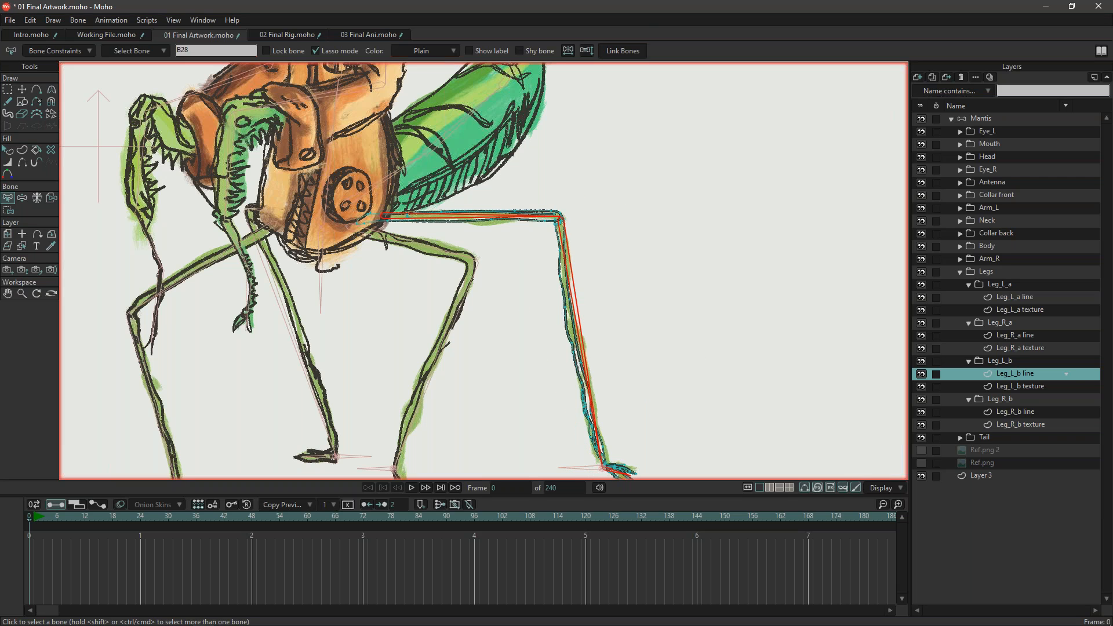
click(1026, 388)
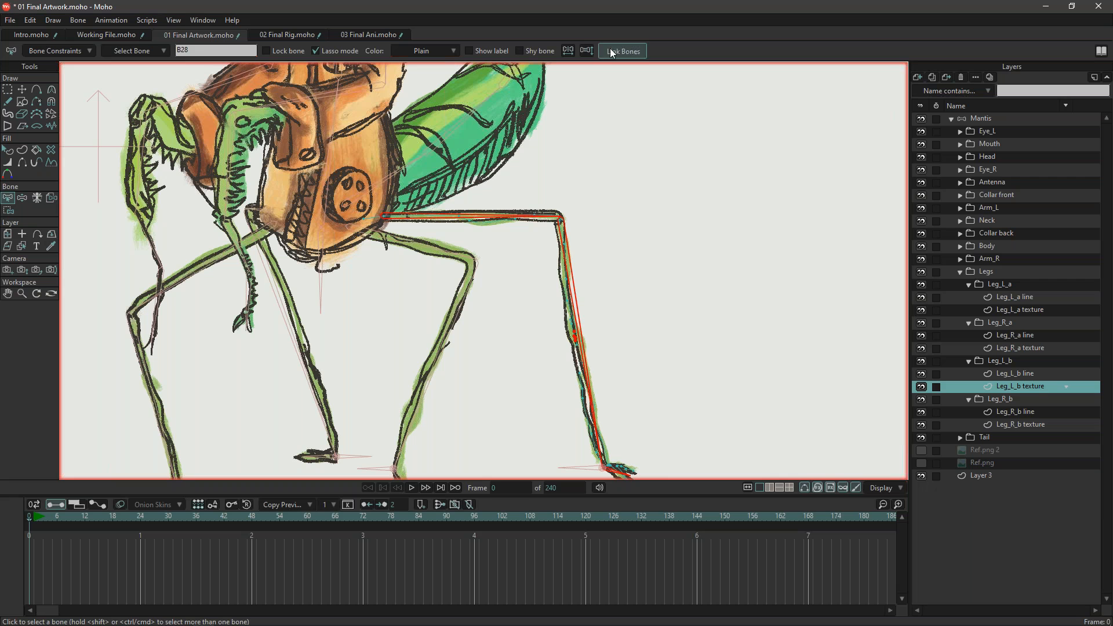
click(1026, 375)
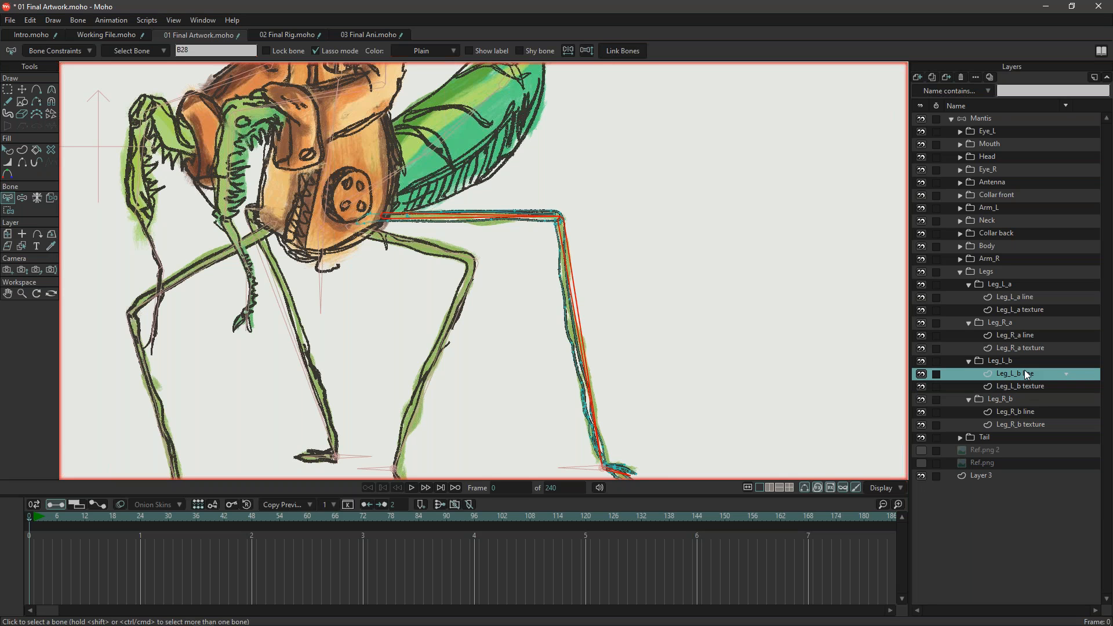
Go back to the Mantis layer and check the bound legs with Manipulate Bones on frame 5 and on frame 0.
click(998, 122)
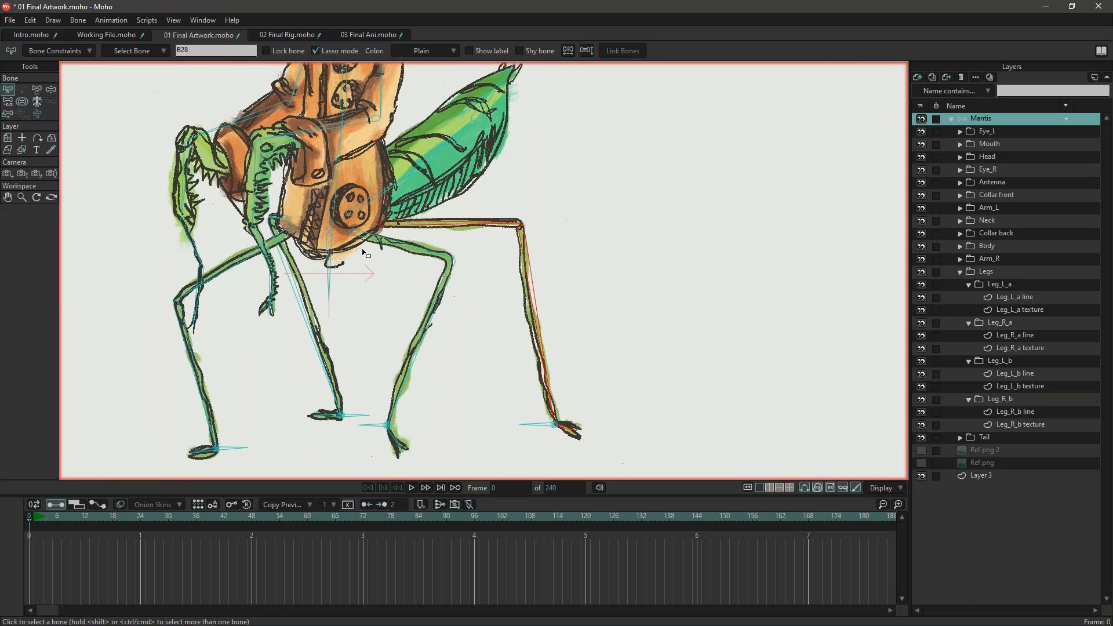
drag(426, 276, 383, 244)
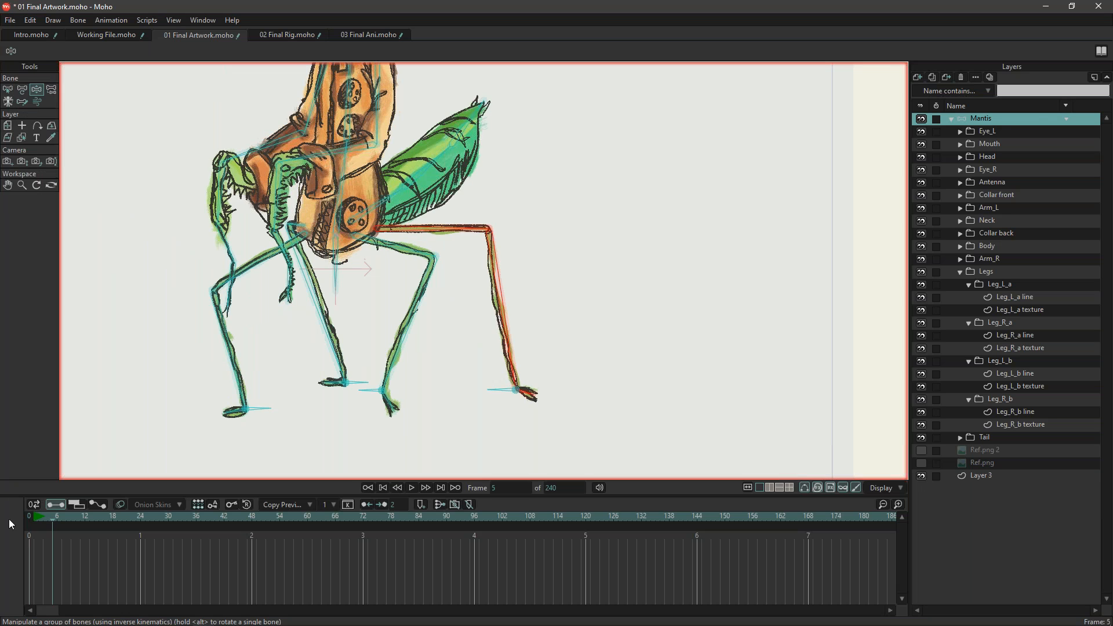
scroll(447, 293, down, 2)
drag(436, 305, 538, 361)
drag(407, 443, 469, 426)
drag(107, 520, 22, 519)
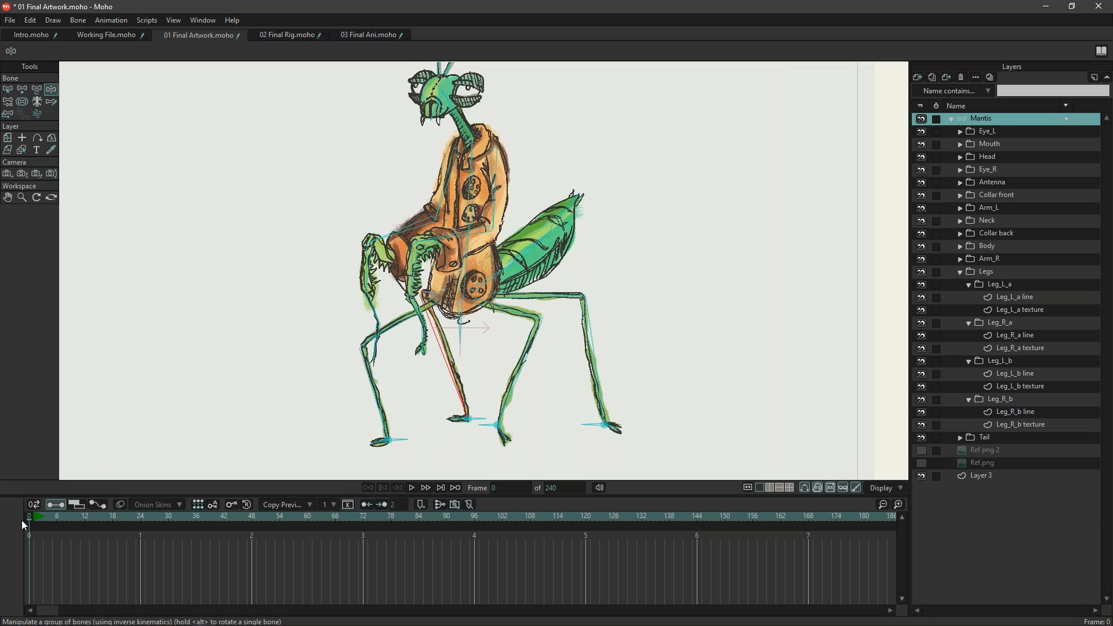
scroll(461, 426, up, 3)
drag(499, 423, 502, 361)
scroll(503, 361, up, 5)
drag(352, 333, 465, 343)
scroll(465, 343, down, 4)
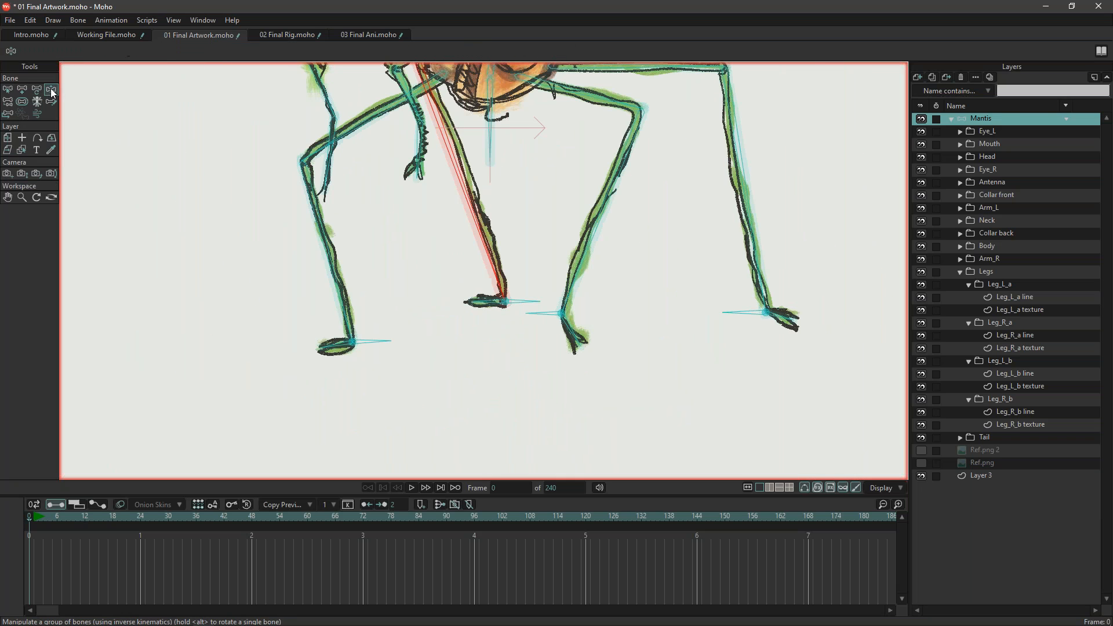
Test the linked legs by moving the mantis's root bone with Manipulate Bones.
mouse_move(489, 152)
mouse_down()
mouse_move(490, 212)
mouse_move(482, 152)
mouse_move(498, 173)
mouse_move(389, 186)
mouse_move(597, 177)
mouse_move(429, 185)
mouse_move(373, 157)
mouse_move(524, 154)
mouse_move(494, 154)
mouse_up()
drag(439, 273, 475, 340)
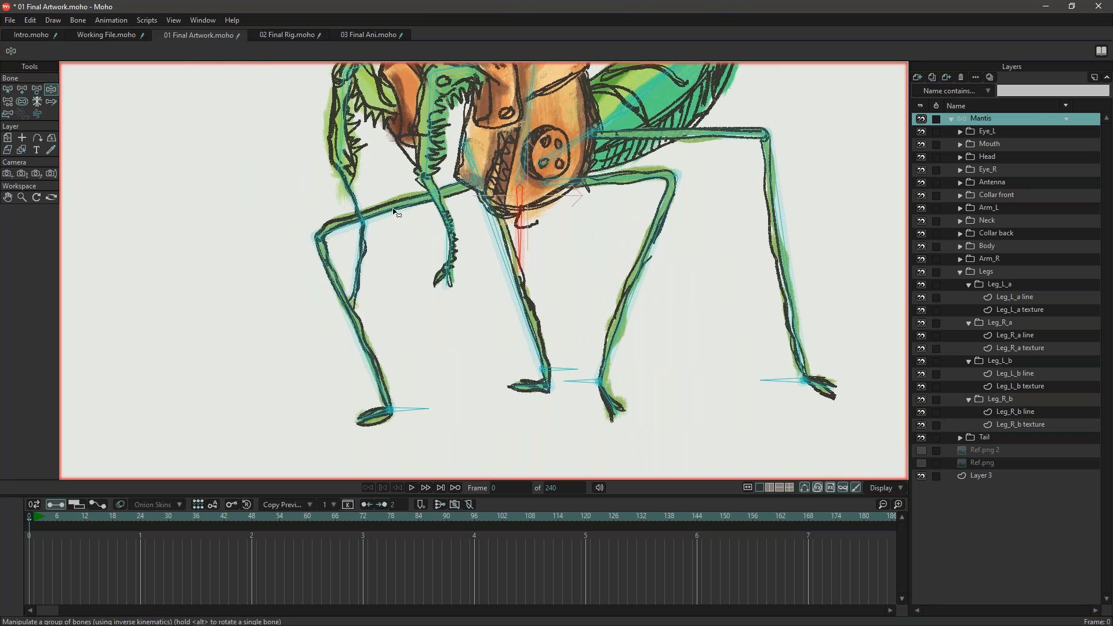
Switch to the 02 Final Rig file, examine its leg bones and test the root bone with Manipulate Bones.
click(282, 35)
key(b)
scroll(516, 377, up, 7)
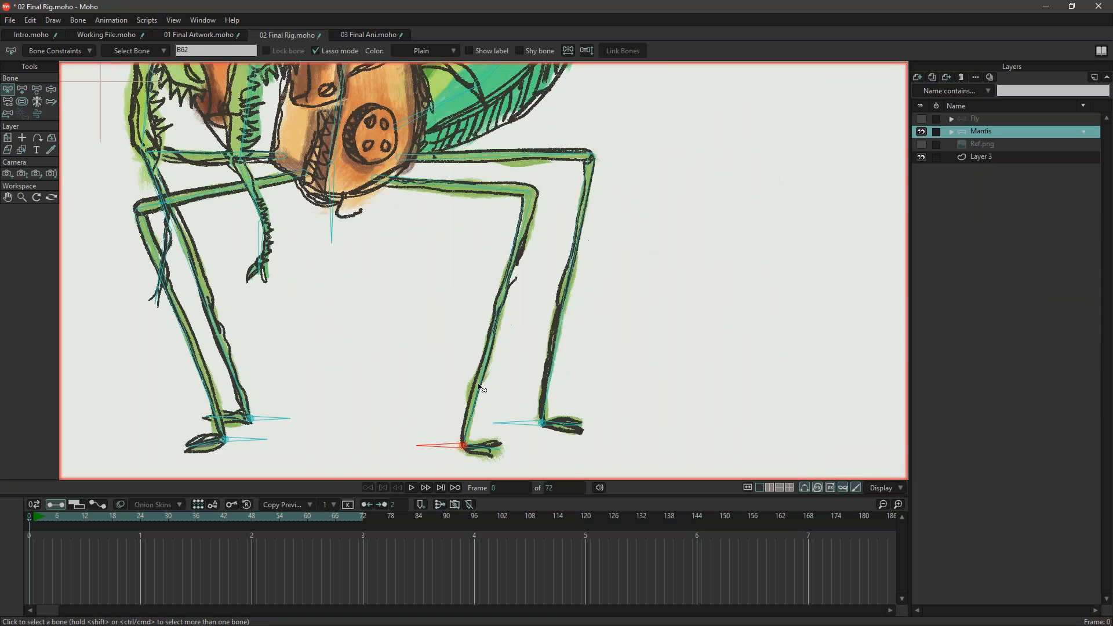
scroll(342, 290, down, 5)
click(364, 191)
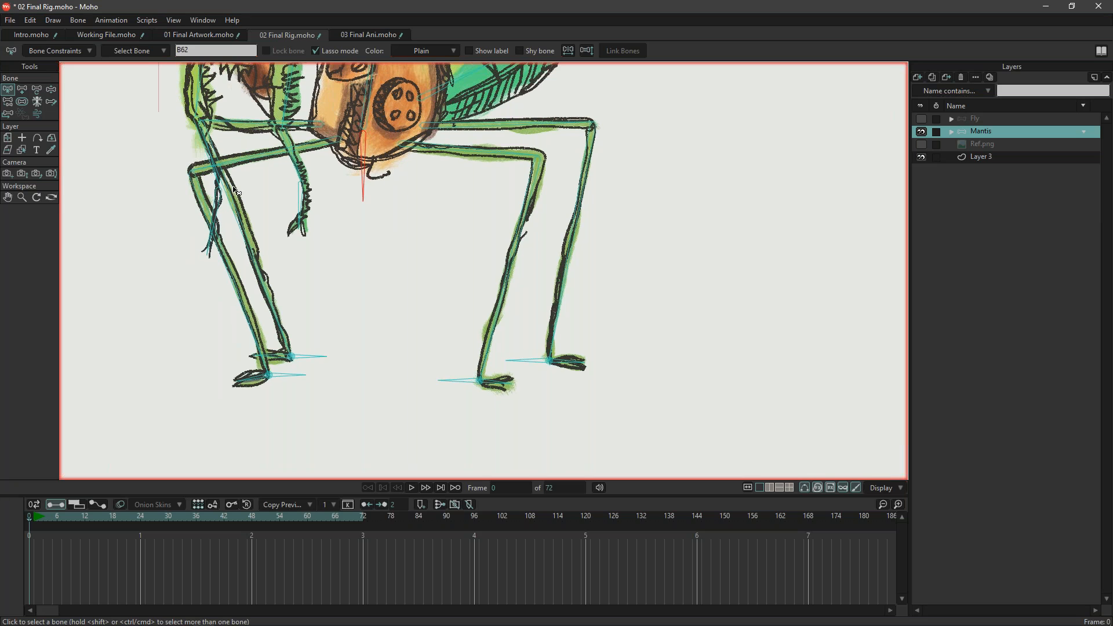
click(51, 90)
drag(367, 180, 342, 124)
Examine the mantis's legs and feet in the 03 Final Ani file, and go back to 02 Final Rig.
click(377, 41)
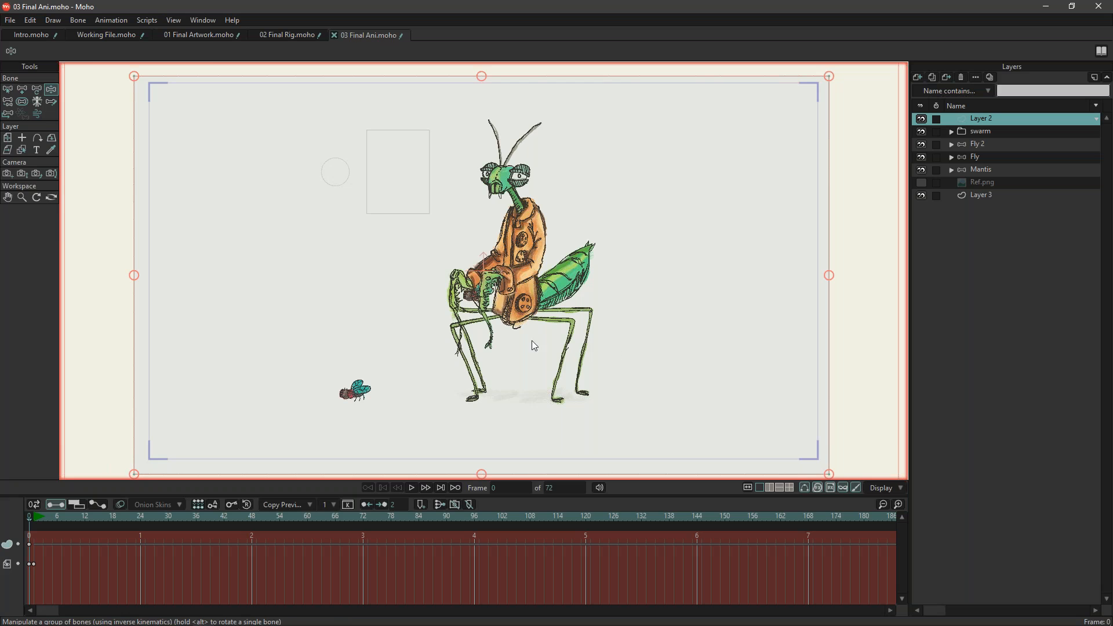
scroll(501, 382, up, 3)
drag(471, 393, 494, 388)
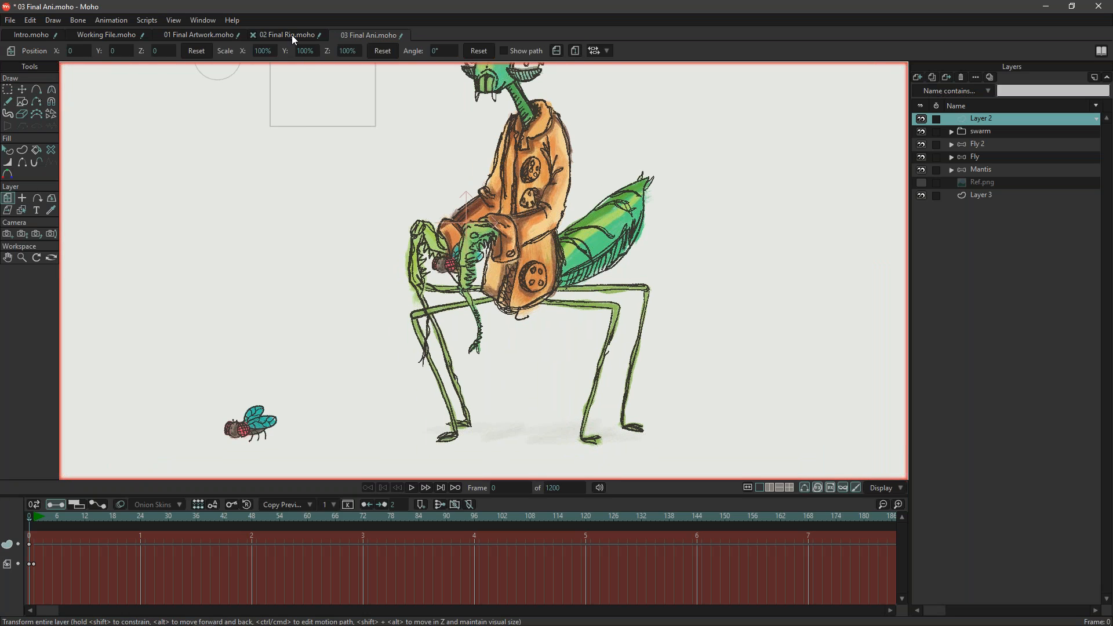
mouse_move(482, 440)
mouse_down()
mouse_move(474, 415)
mouse_move(441, 430)
mouse_up()
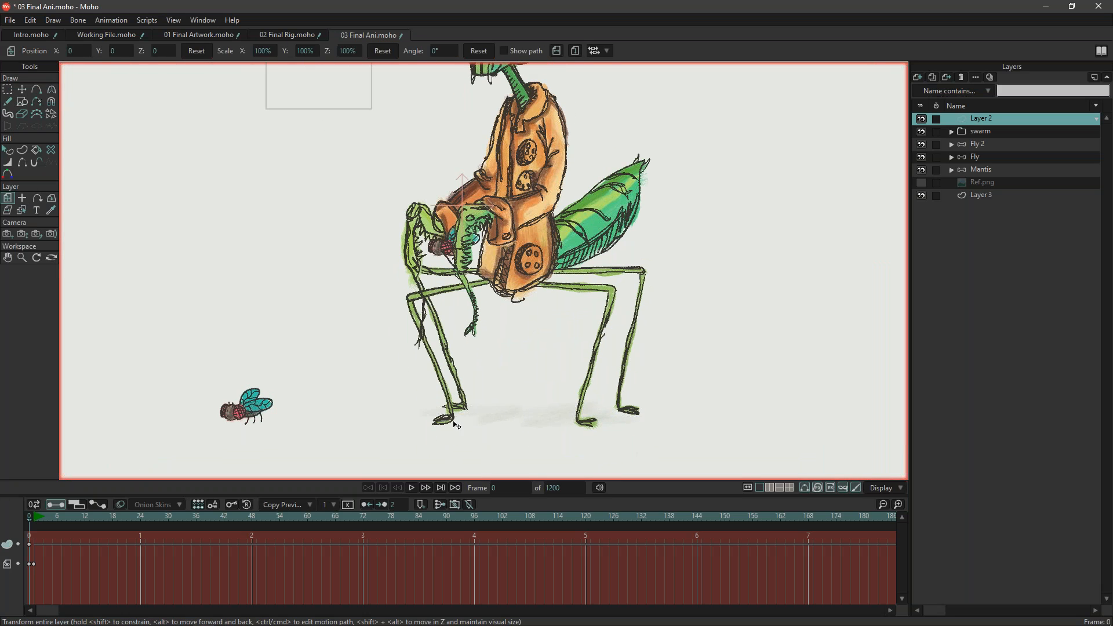
click(276, 36)
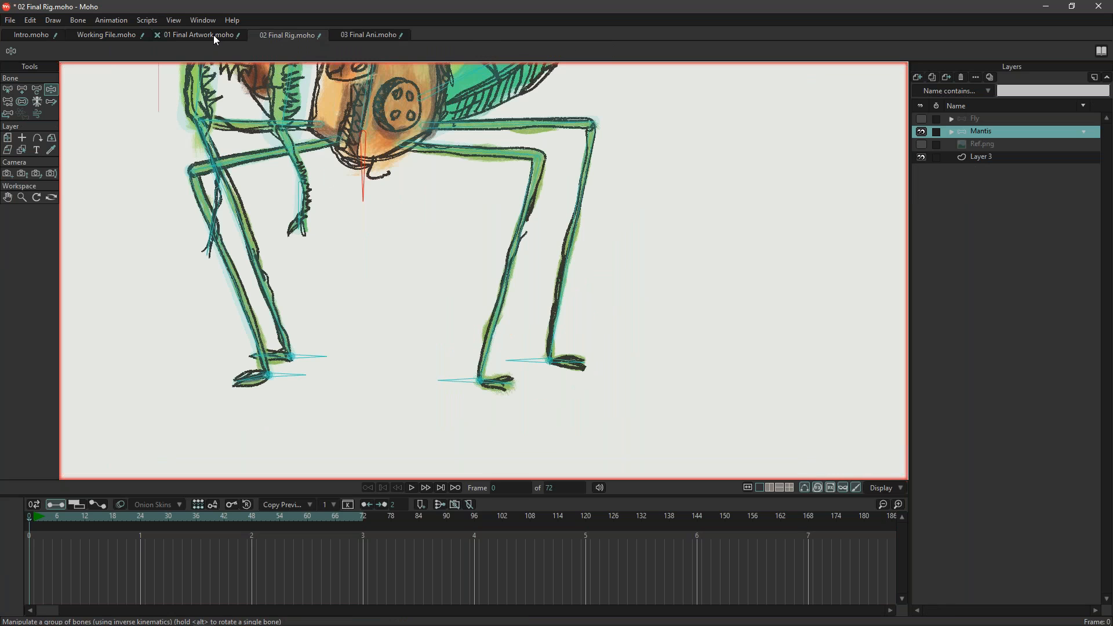
In the 01 Final Artwork file, turn on Independent angle in the bone constraints of the frontmost foot bone (B33).
click(216, 39)
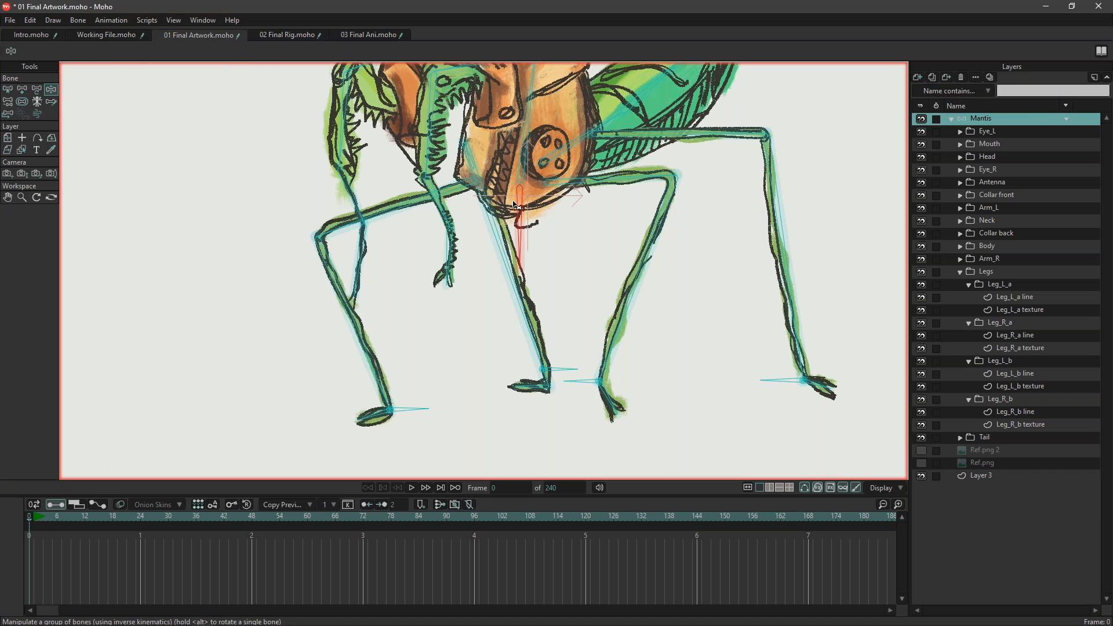
click(8, 90)
click(368, 415)
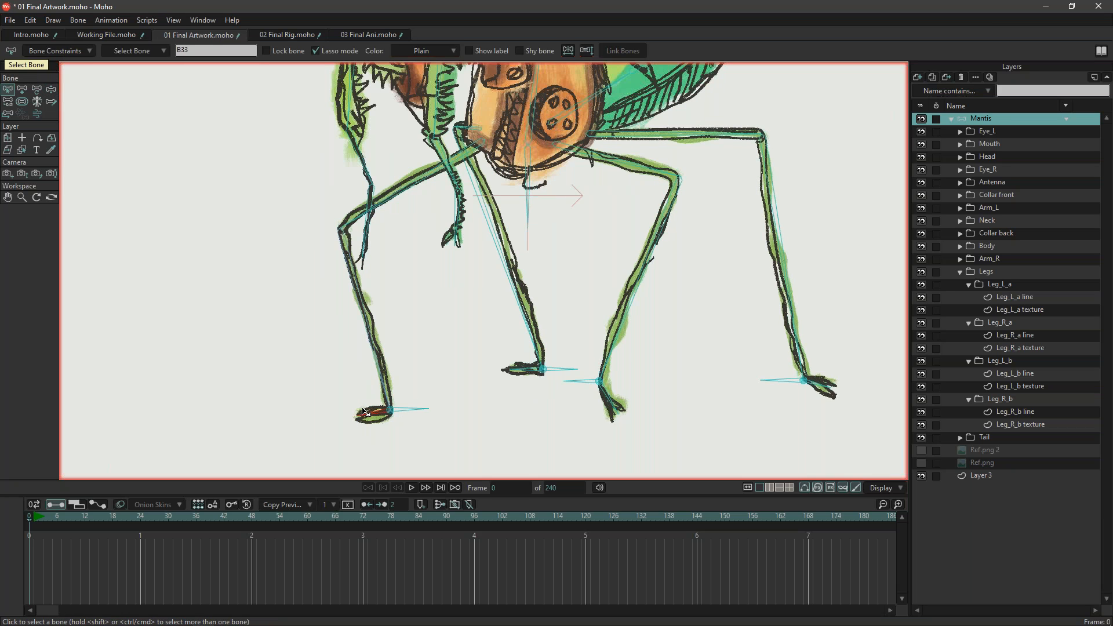
click(58, 51)
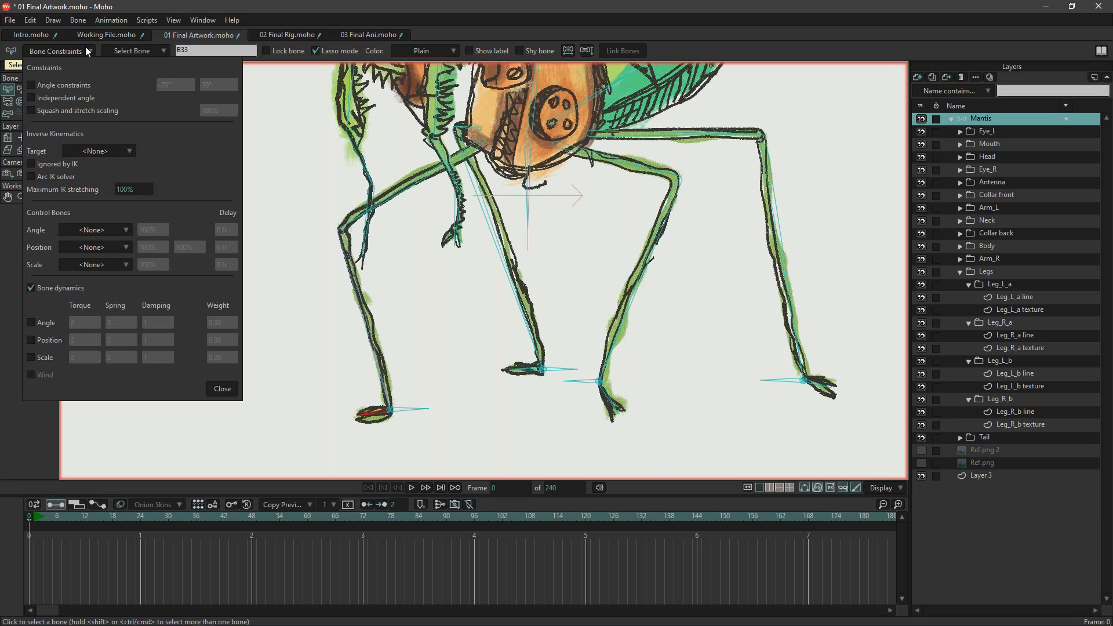
click(59, 103)
click(222, 389)
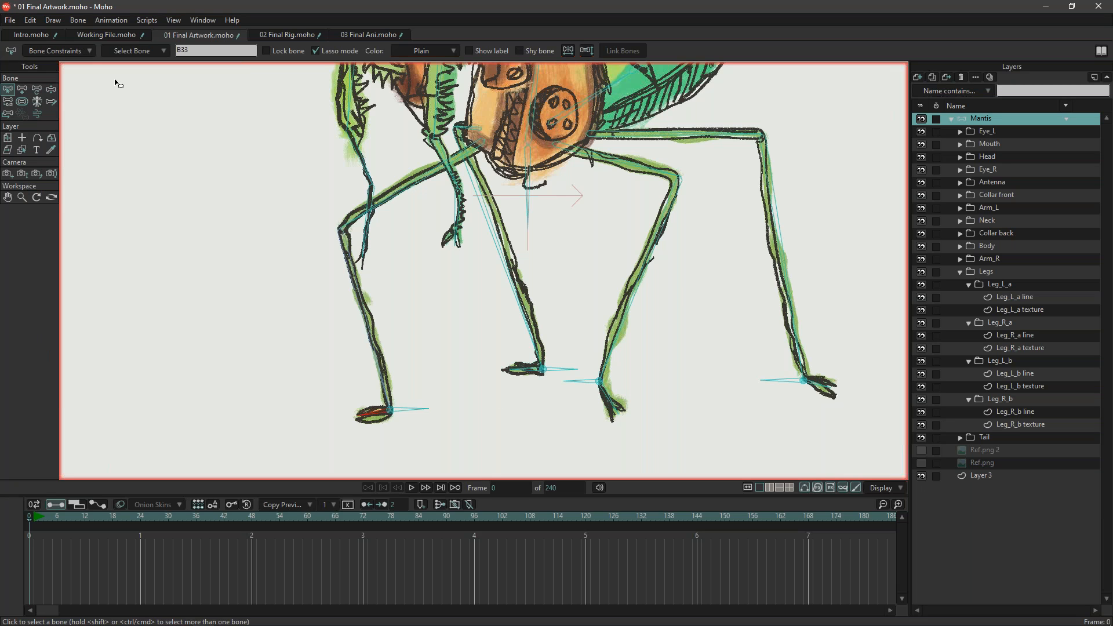
Test the independent foot angle by moving the mantis's root bone with Manipulate Bones.
click(51, 90)
drag(531, 221, 380, 427)
drag(572, 245, 409, 352)
drag(496, 206, 347, 292)
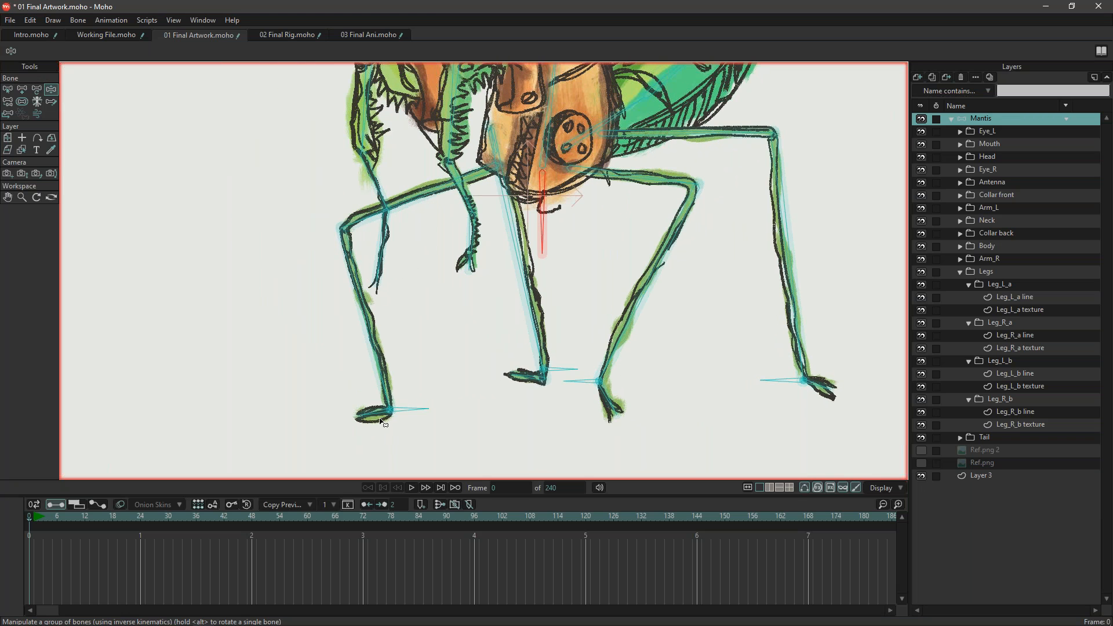
drag(550, 238, 511, 243)
Examine the frontmost foot up close while moving the root bone, and check its foot bone.
scroll(362, 454, up, 2)
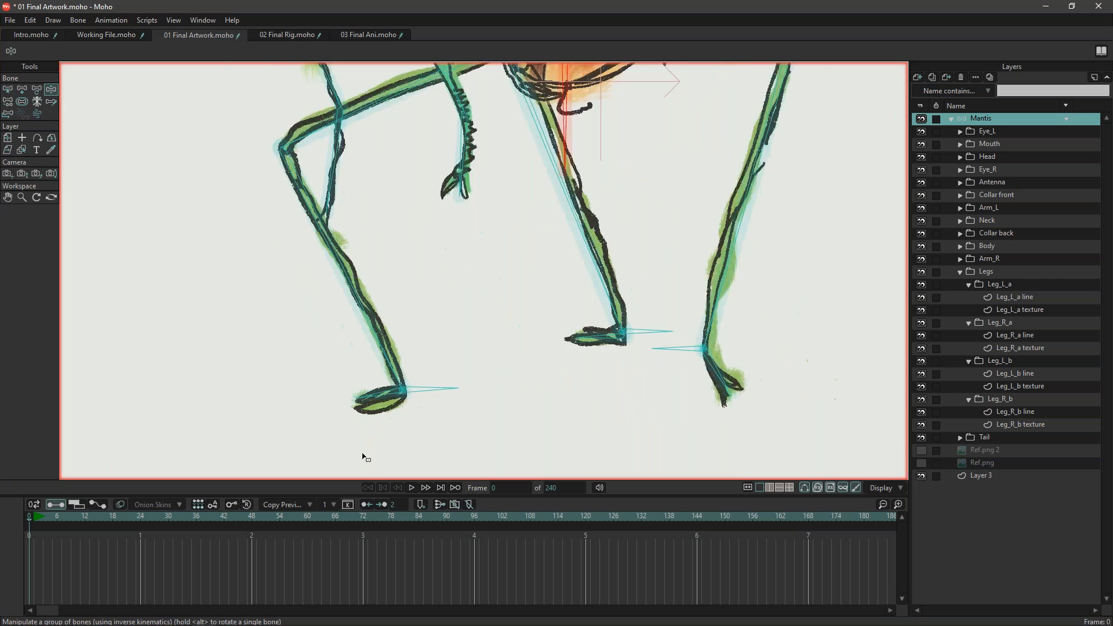
scroll(363, 454, up, 2)
scroll(413, 363, down, 1)
scroll(441, 342, down, 4)
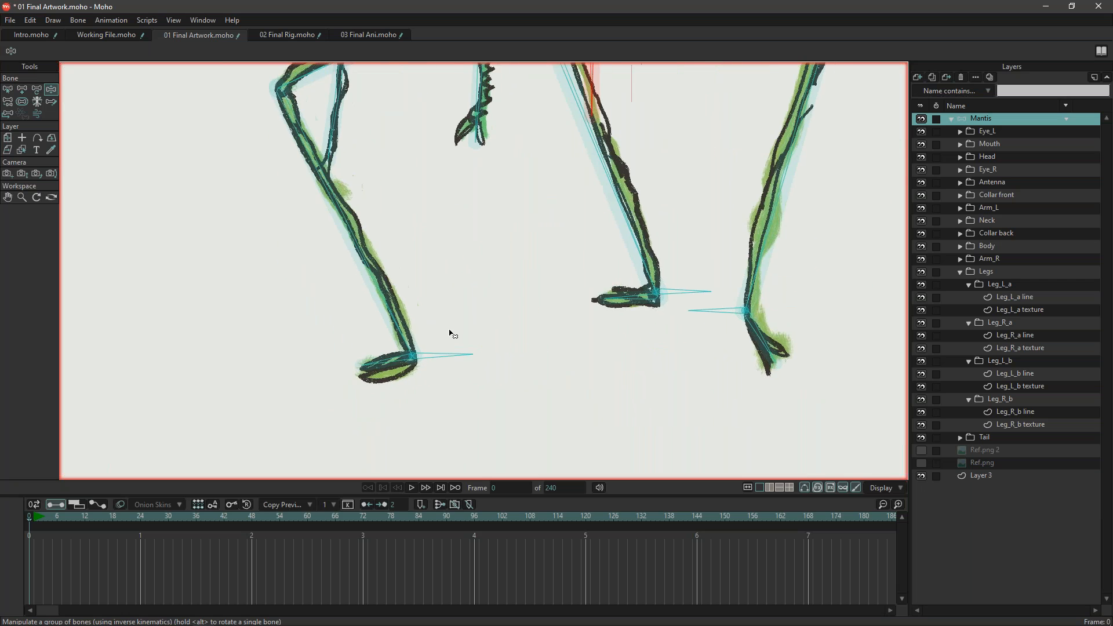
drag(454, 167, 496, 155)
scroll(346, 284, down, 2)
click(296, 365)
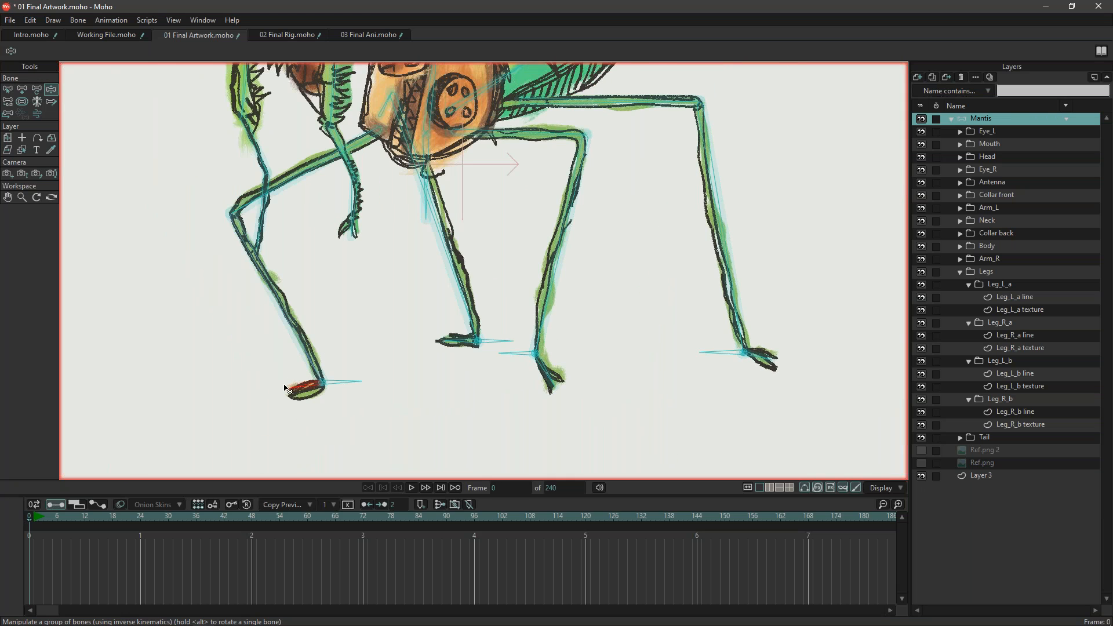
scroll(288, 389, up, 3)
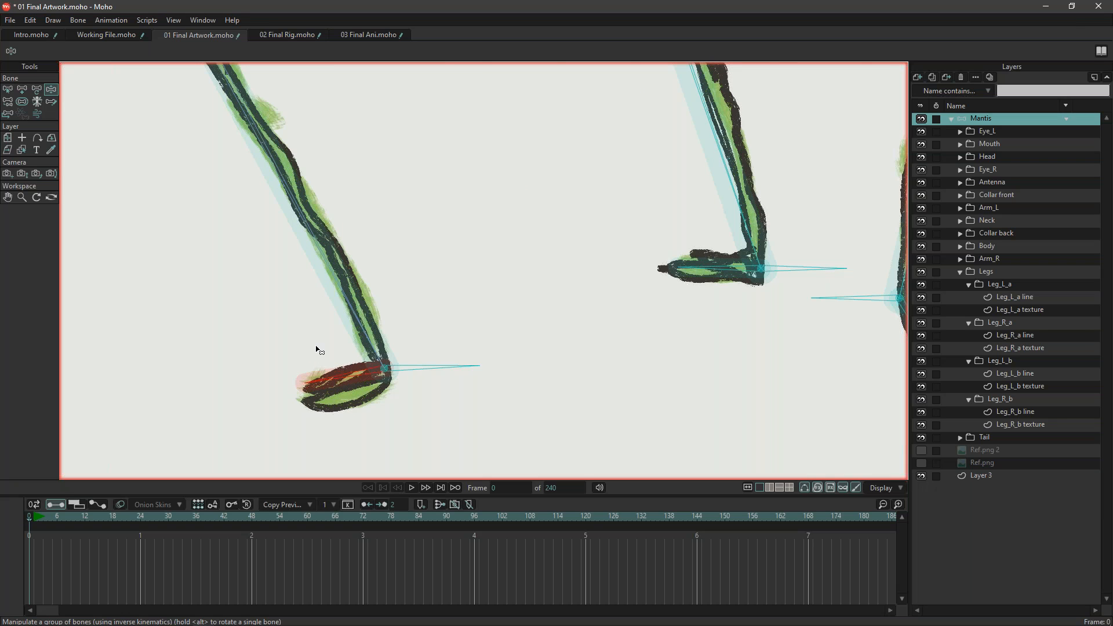
scroll(346, 338, down, 2)
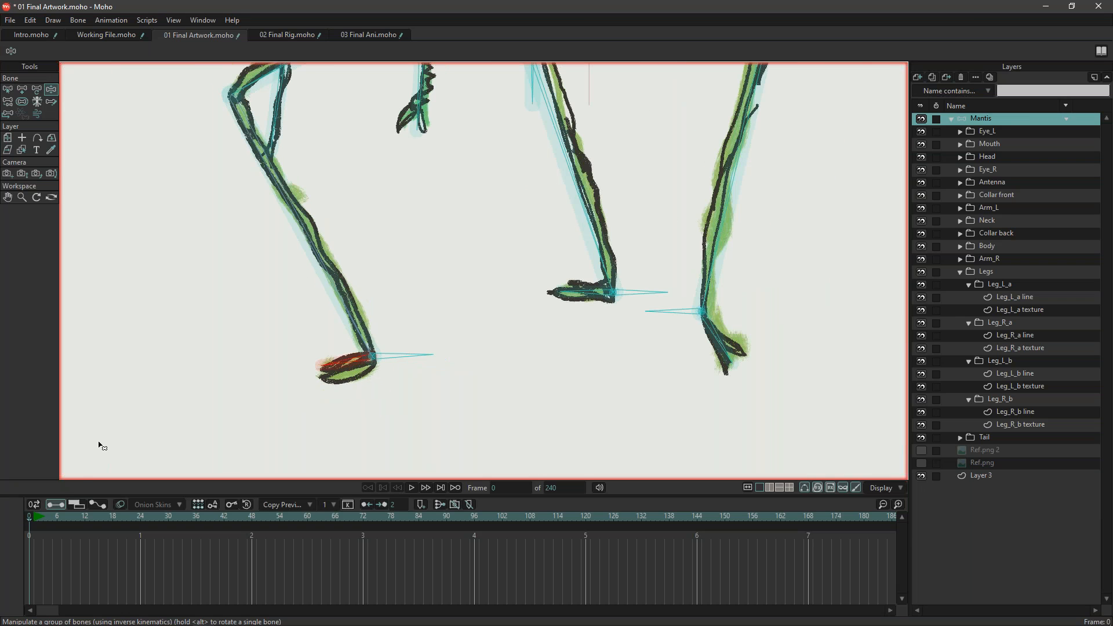
On frame 1, try rotating the frontmost foot bone and moving the root bone, and return to frame 0.
click(37, 516)
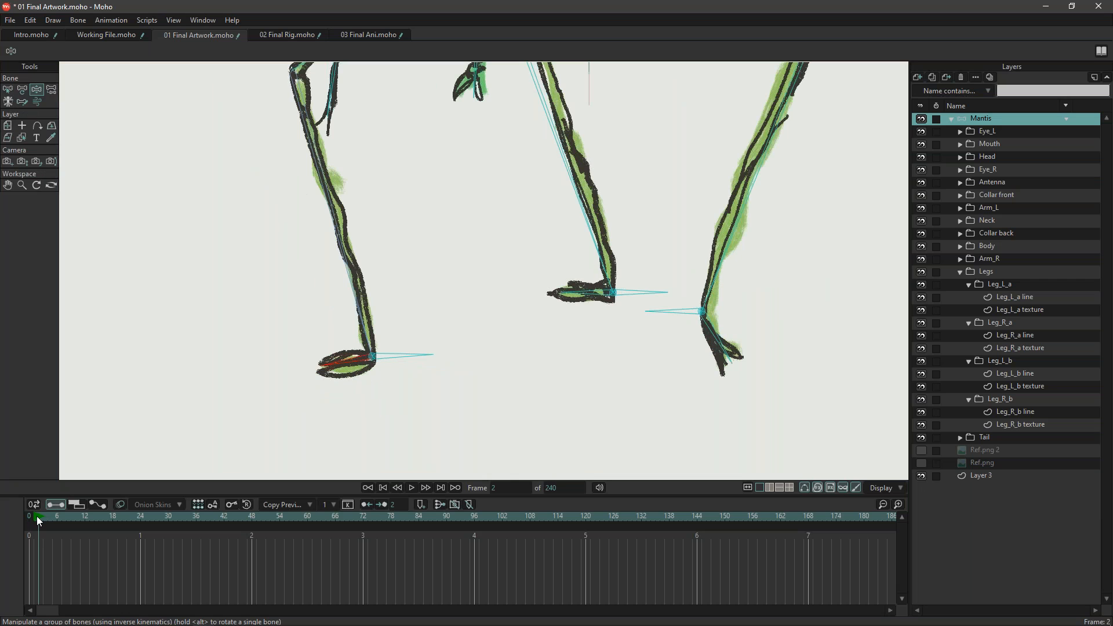
mouse_move(336, 372)
mouse_down()
mouse_move(329, 327)
mouse_move(325, 408)
mouse_move(305, 263)
mouse_move(319, 432)
mouse_move(314, 337)
mouse_move(317, 374)
mouse_up()
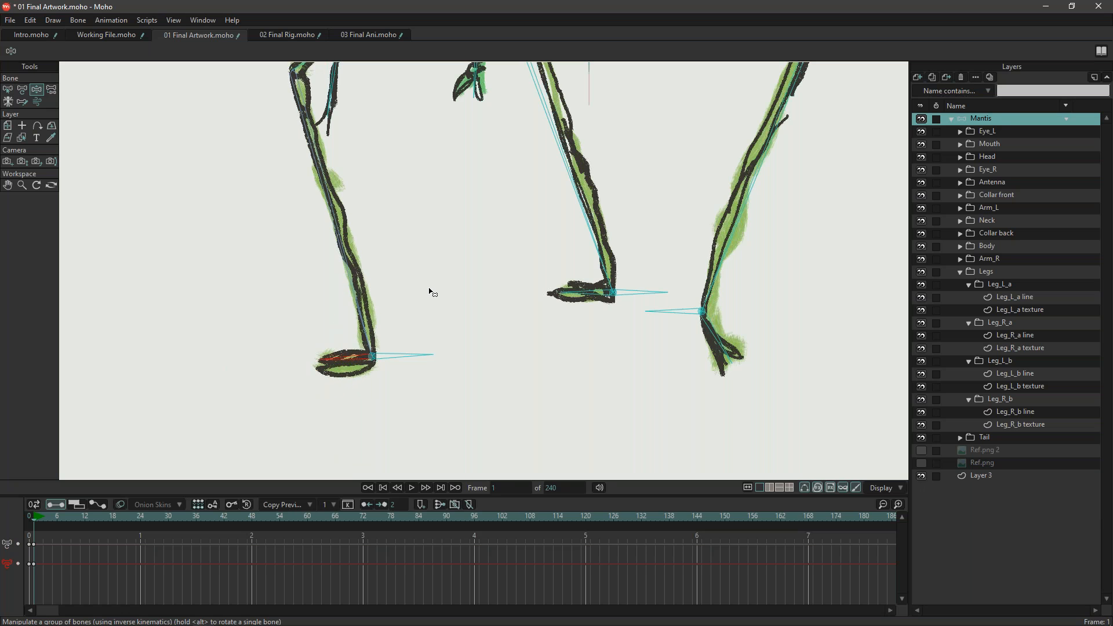
scroll(551, 186, down, 5)
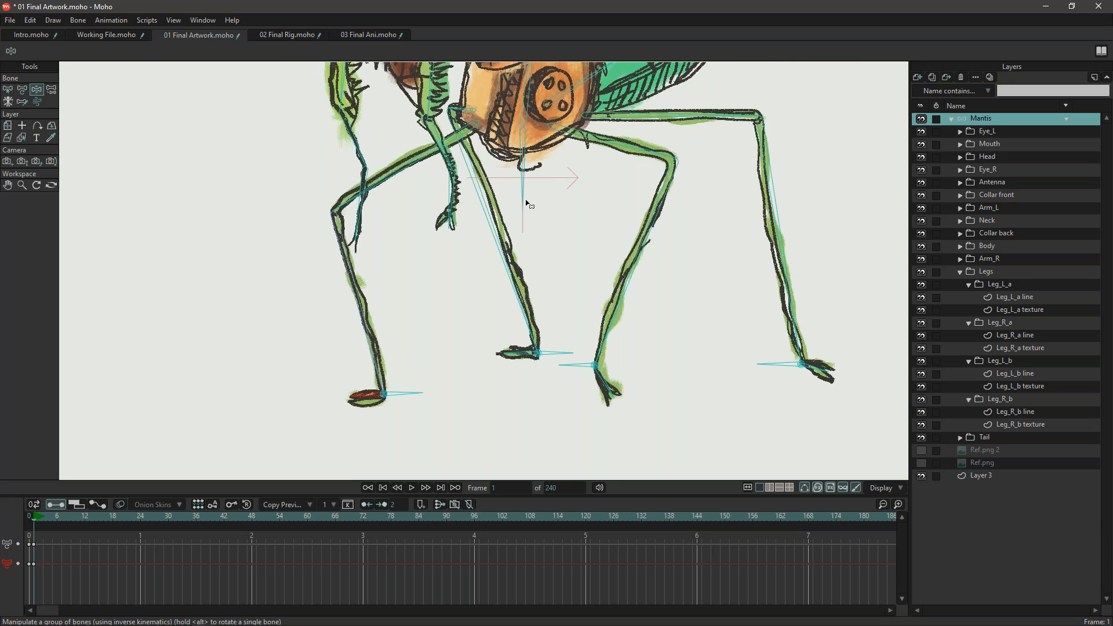
drag(523, 193, 214, 375)
click(15, 522)
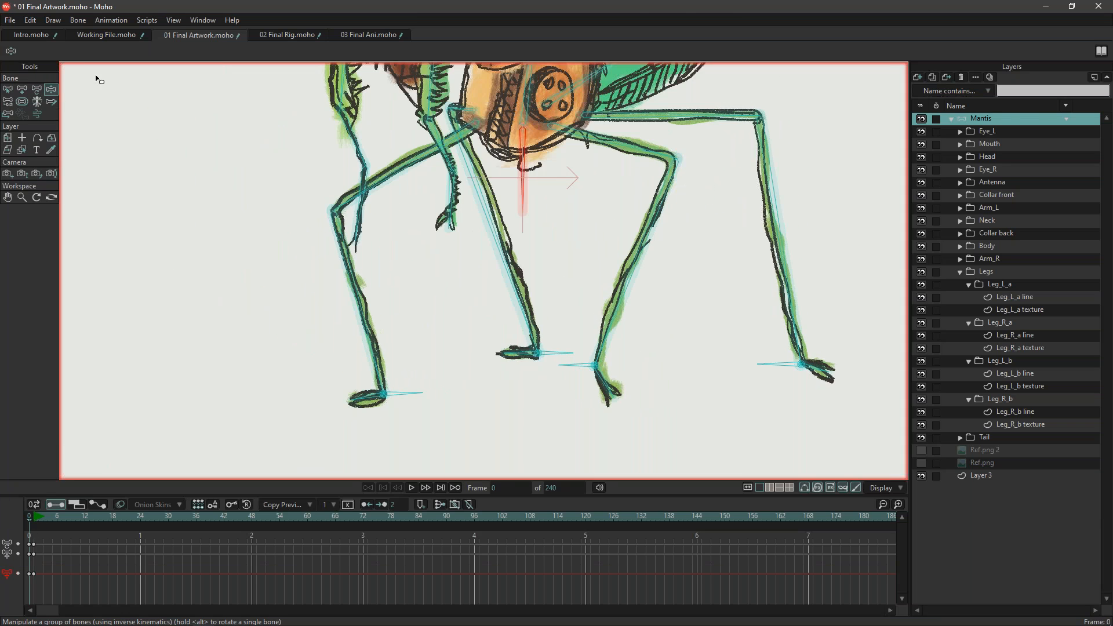
Inspect the mantis's head and upper body, and compare them with the control bones in the 02 Final Rig file.
click(9, 89)
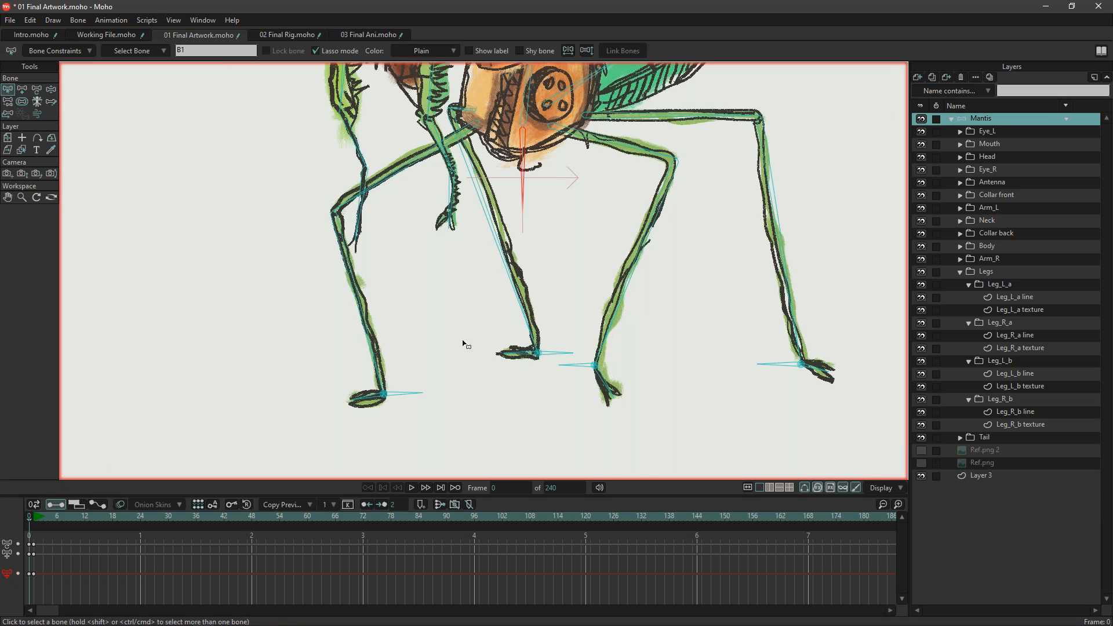
mouse_move(412, 295)
mouse_down()
mouse_move(391, 454)
mouse_move(342, 526)
mouse_up()
mouse_move(304, 93)
mouse_down()
mouse_move(313, 292)
mouse_move(356, 380)
mouse_up()
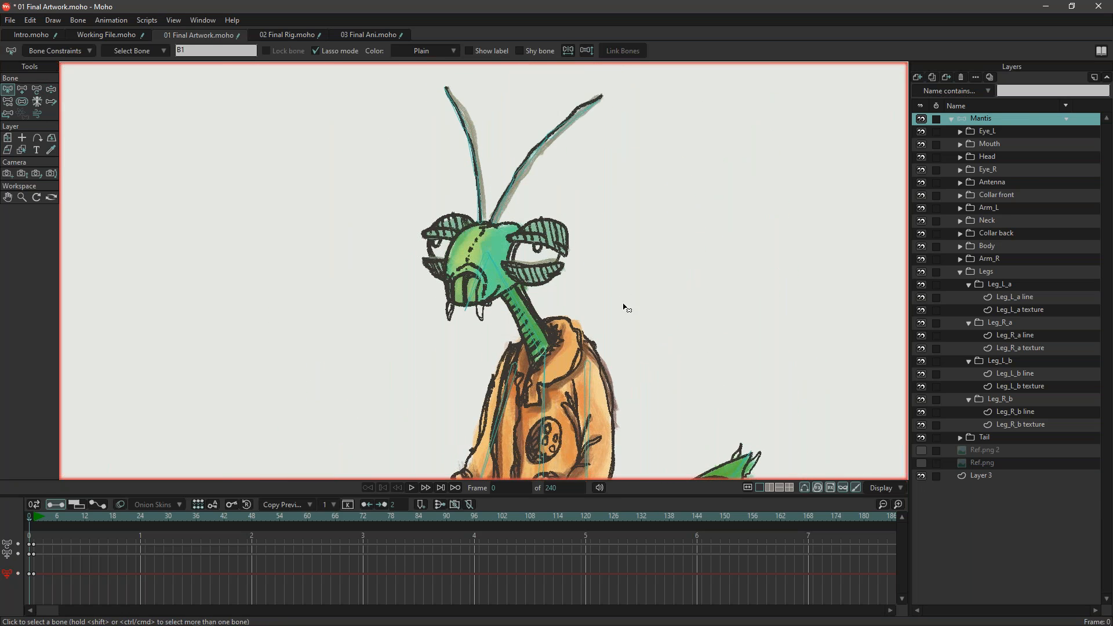
drag(526, 360, 561, 312)
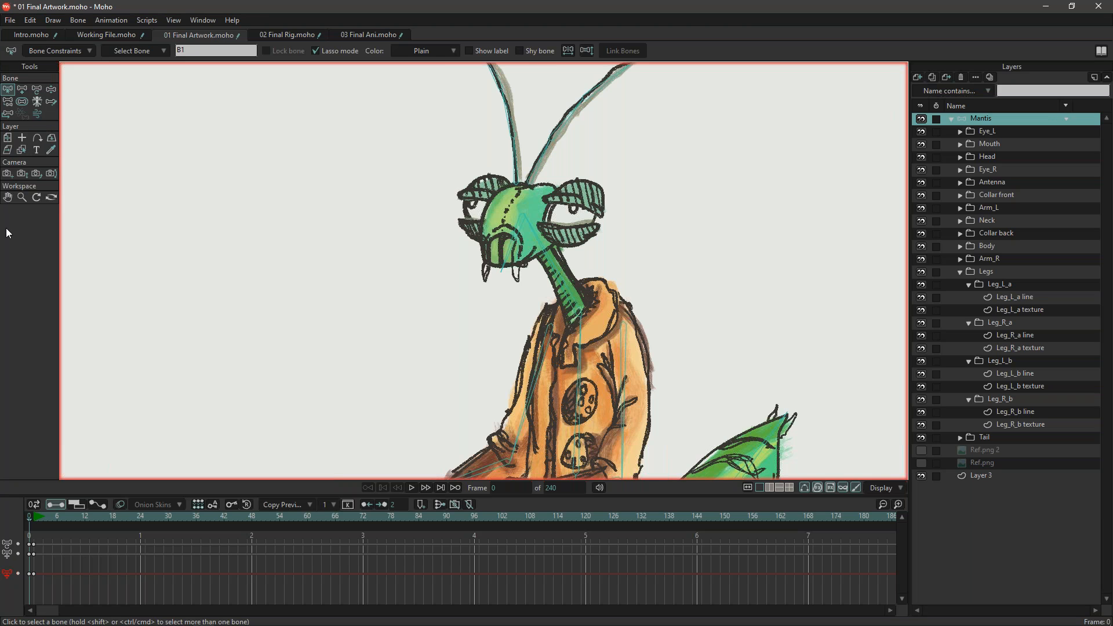
drag(313, 233, 360, 266)
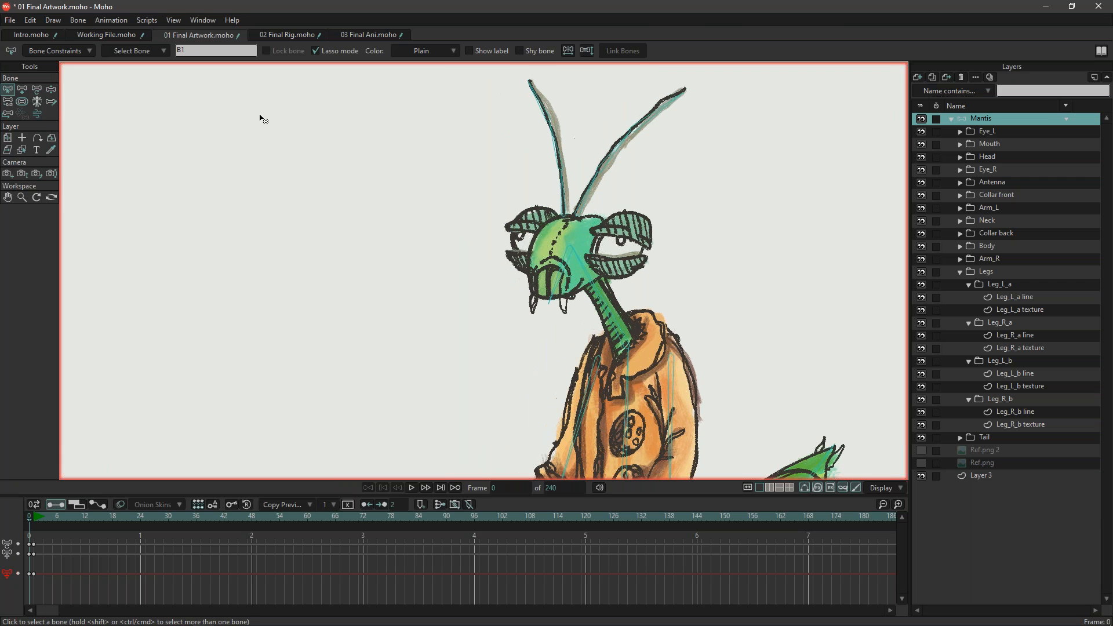
click(283, 33)
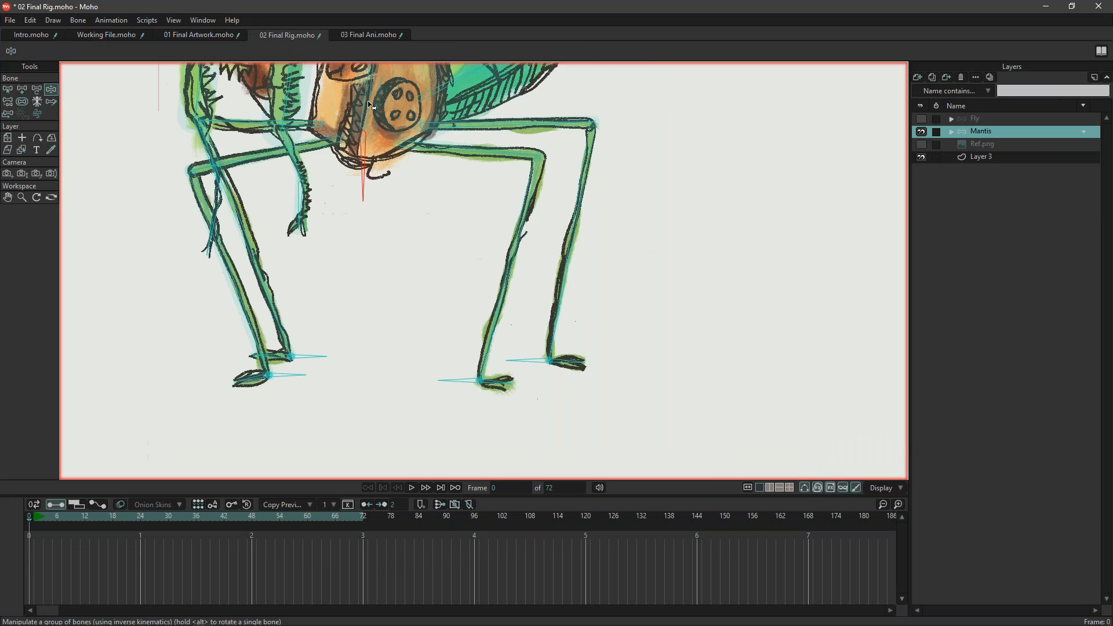
scroll(371, 287, down, 2)
drag(355, 214, 462, 292)
scroll(462, 292, up, 1)
drag(505, 349, 455, 298)
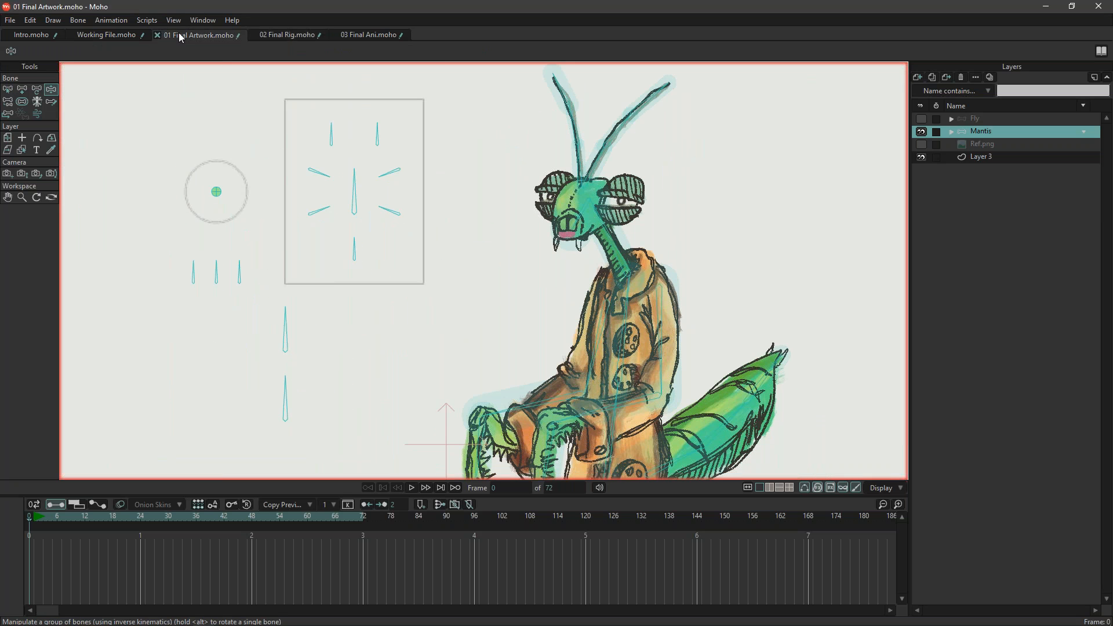
Return to the 01 Final Artwork file and delete the test keyframes at the start of the timeline.
click(181, 37)
scroll(539, 157, up, 6)
scroll(464, 332, down, 4)
drag(432, 342, 384, 219)
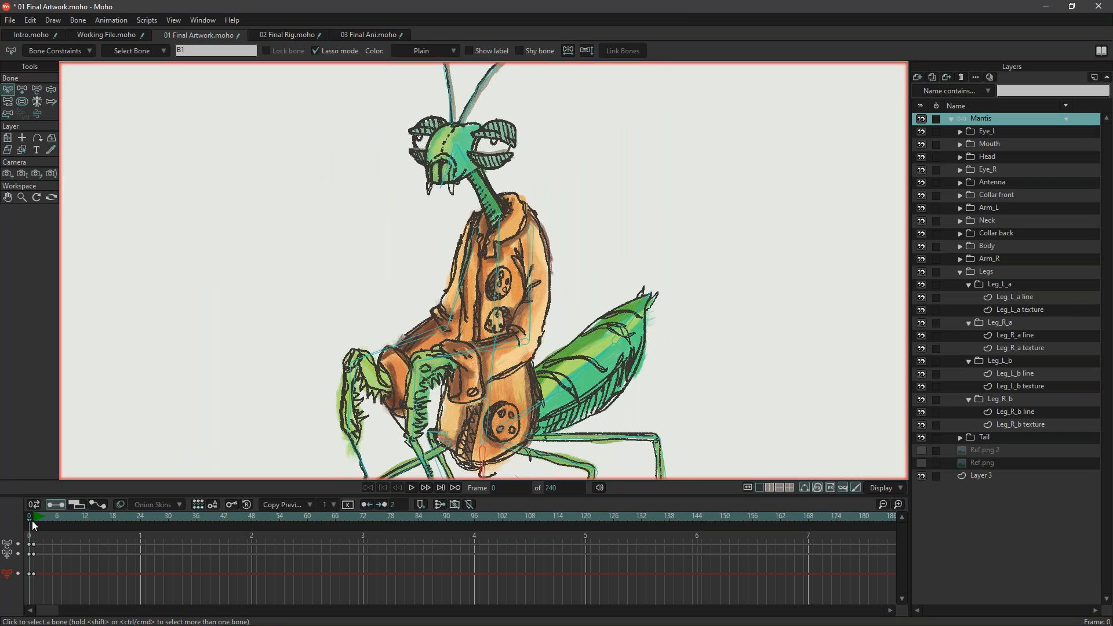
click(36, 543)
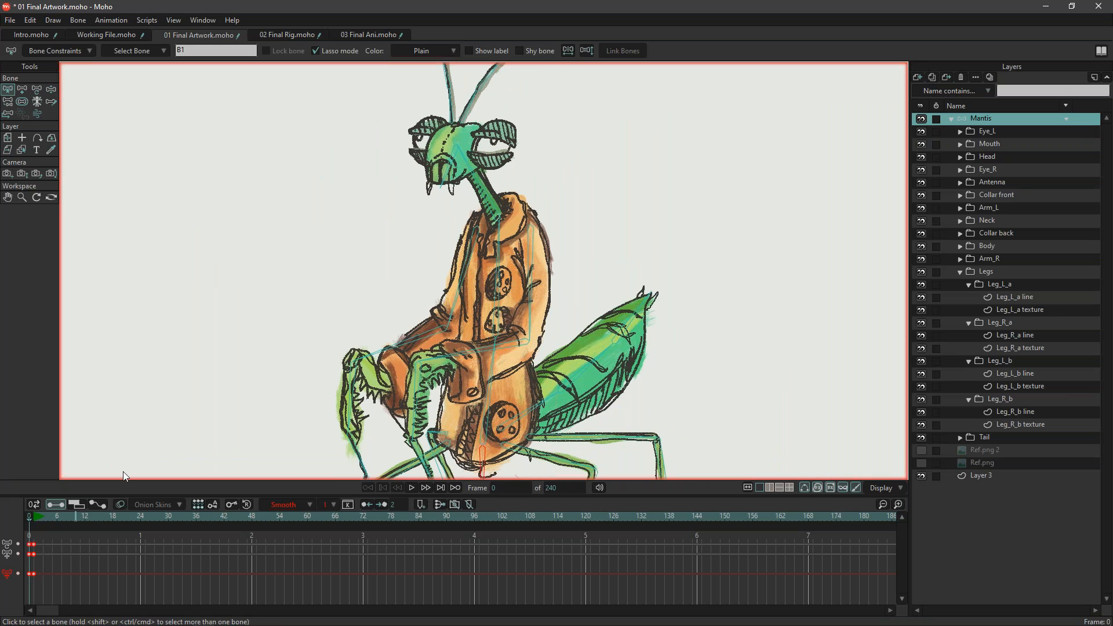
Test the near arm's elbow bend by swinging the forearm bone down with Manipulate Bones on frame 0.
click(51, 90)
drag(485, 353, 500, 322)
scroll(573, 232, up, 5)
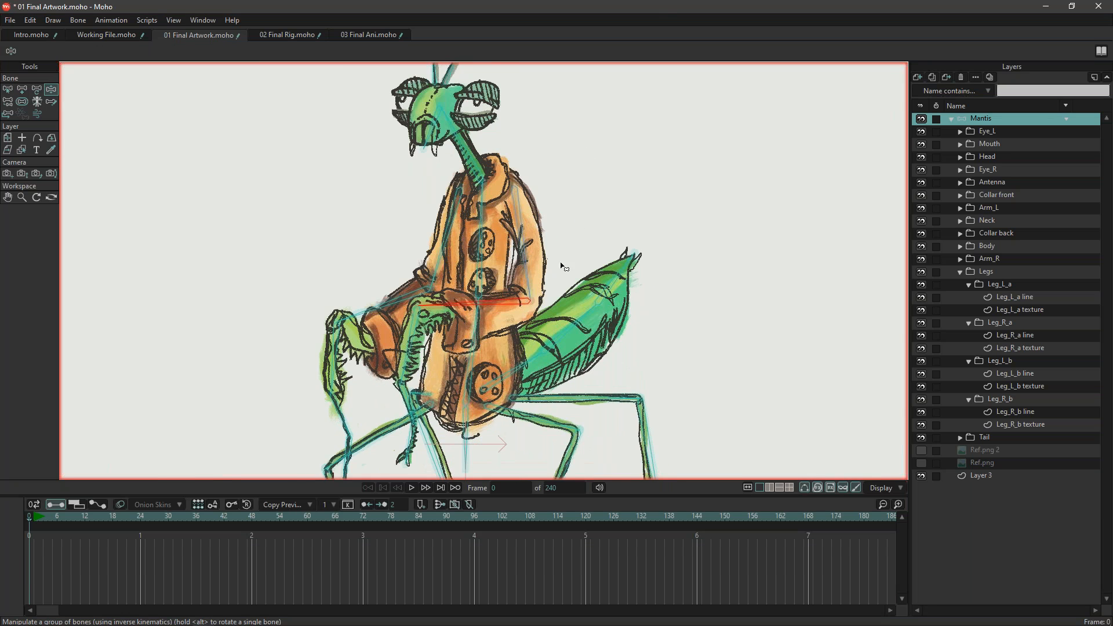
scroll(570, 268, up, 2)
drag(430, 329, 592, 535)
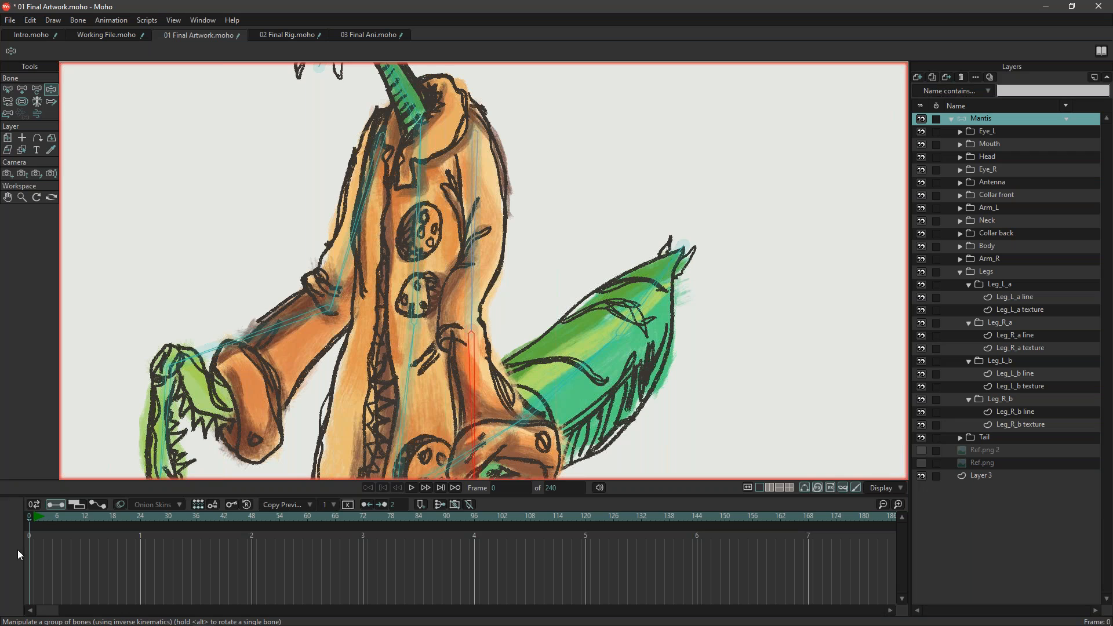
click(41, 517)
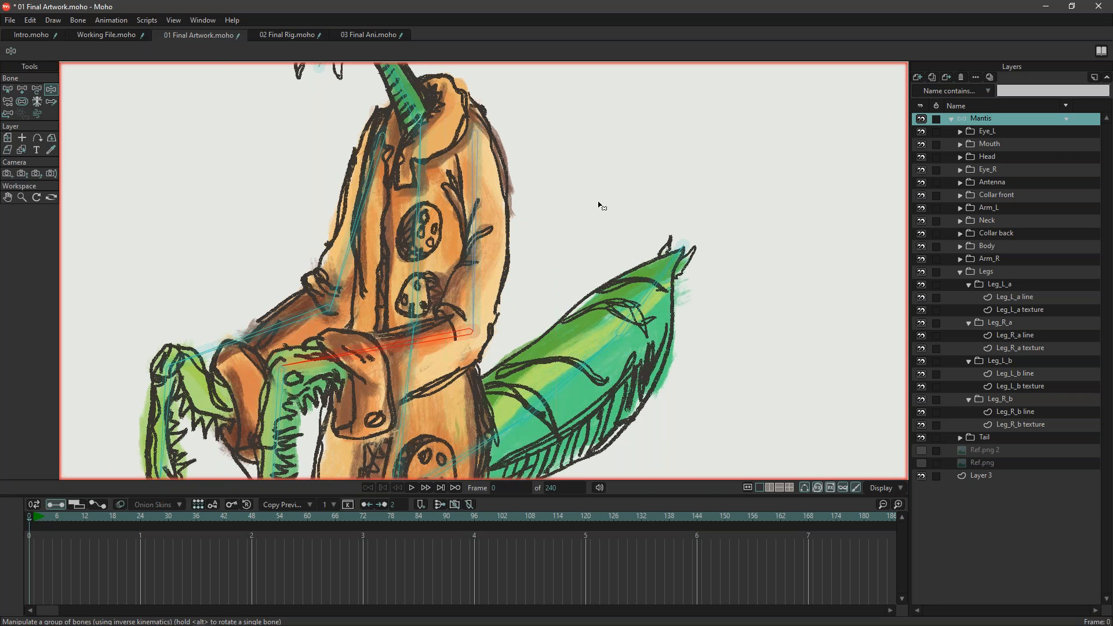
Open the Actions window and activate Select Bone with the near forearm bone selected.
click(201, 21)
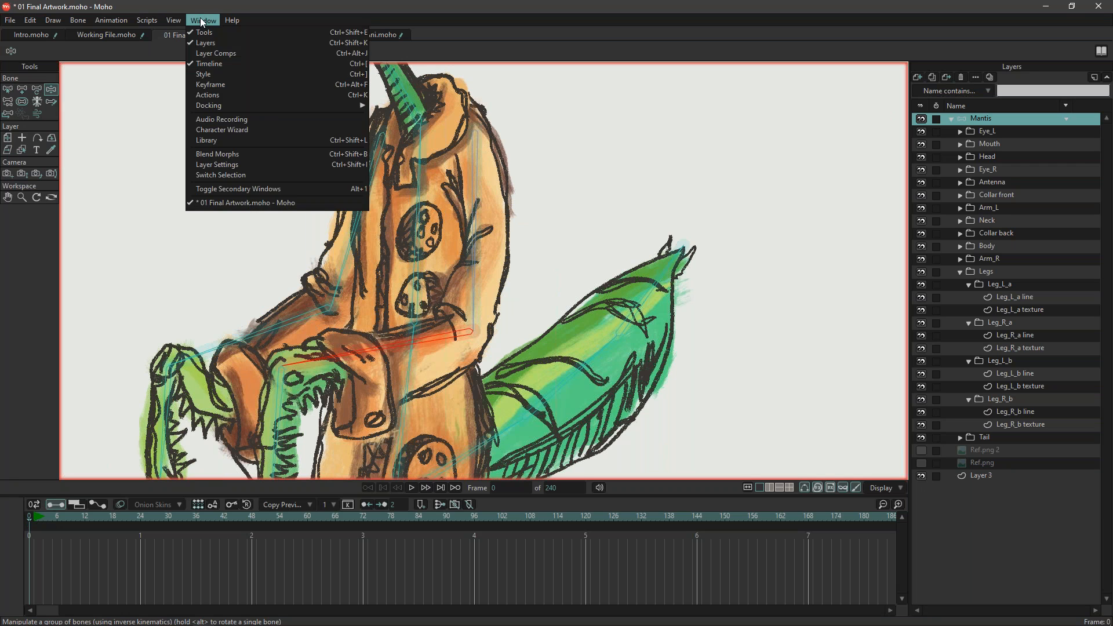
click(222, 94)
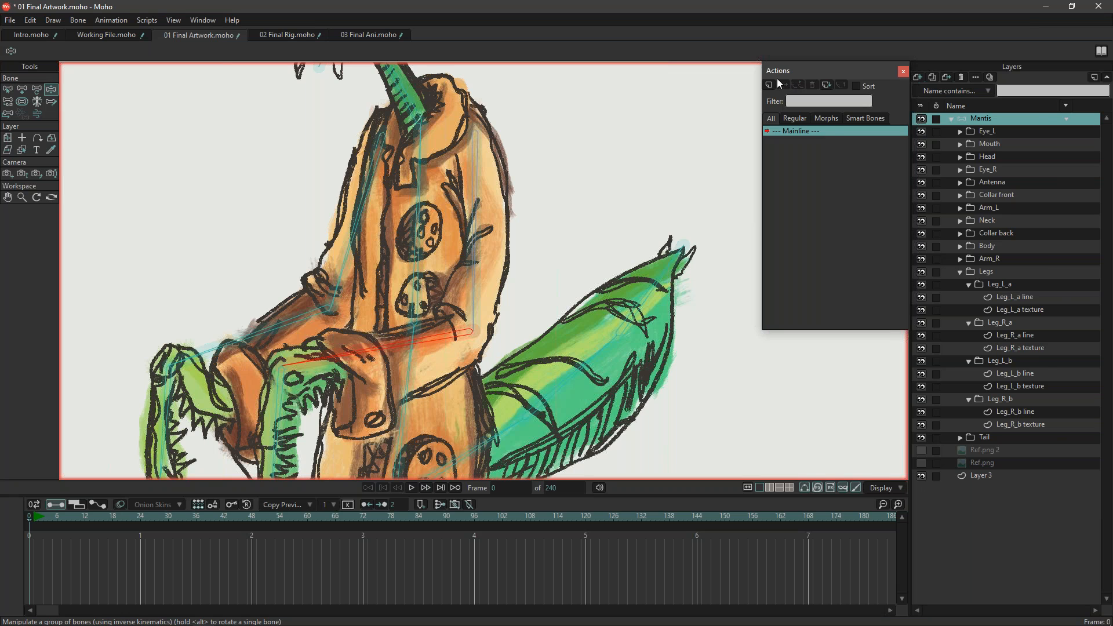
click(8, 89)
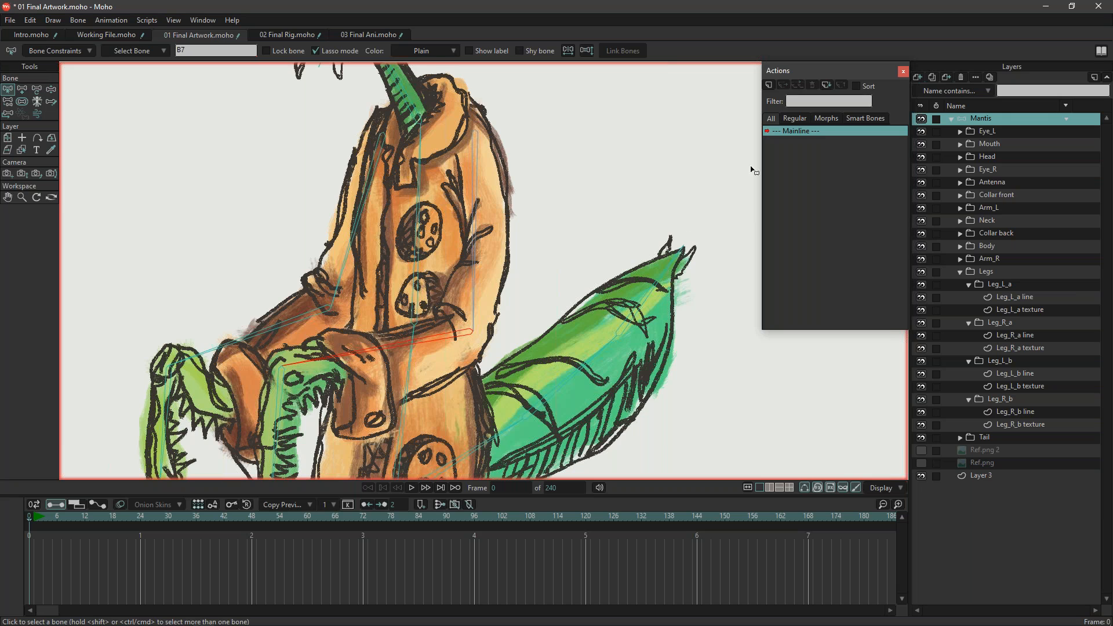
Create a smart bone action named B7 for the near forearm bone.
click(768, 86)
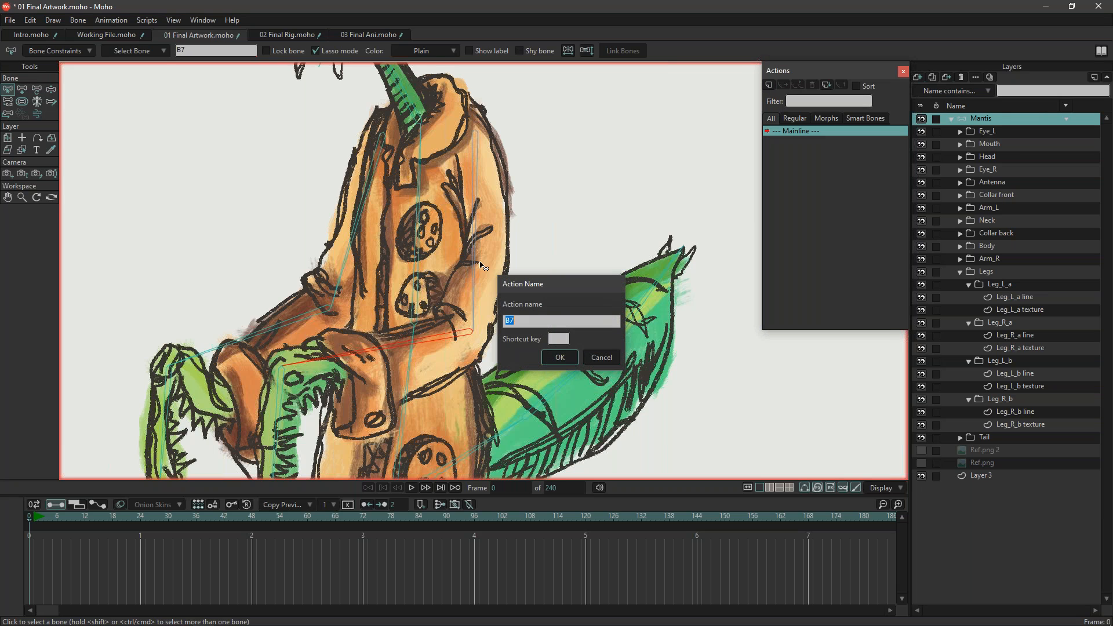
click(558, 358)
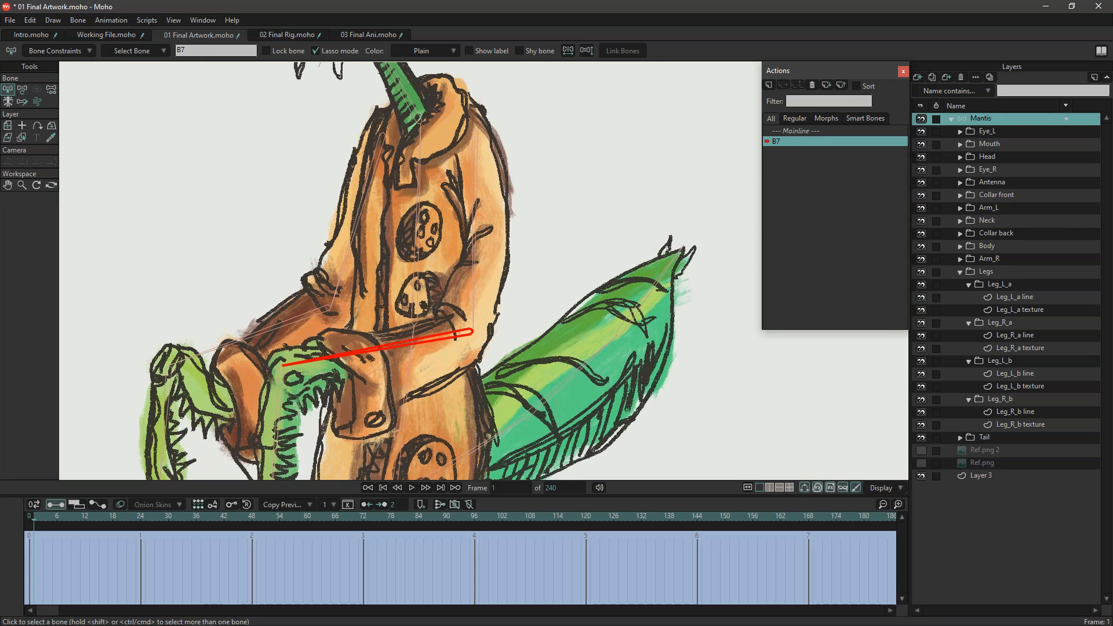
drag(144, 130, 130, 94)
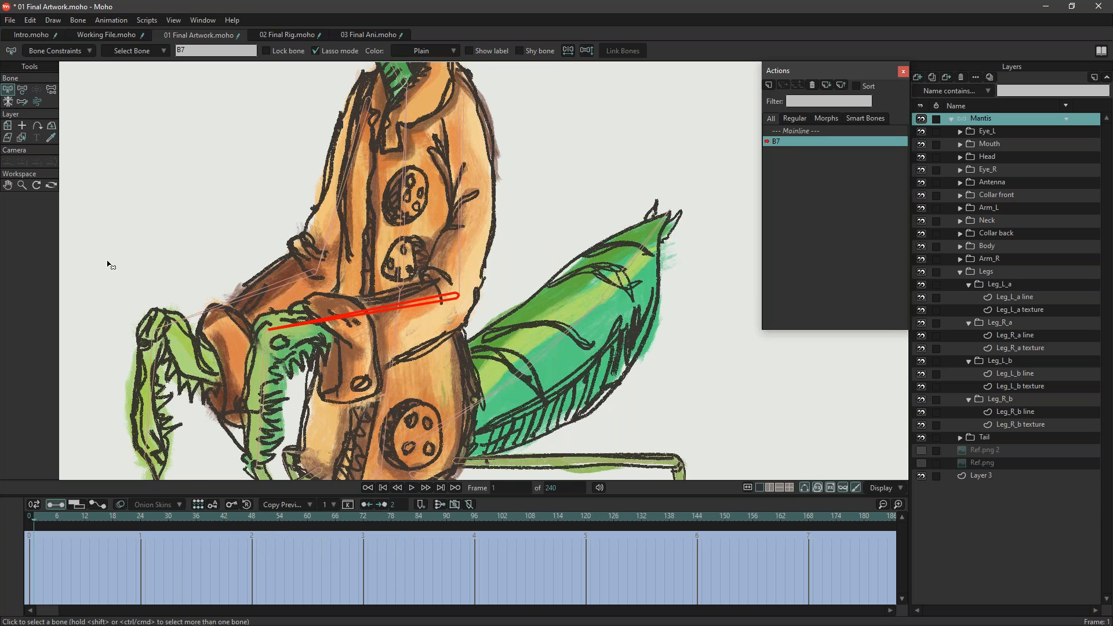
At frame 48 of the B7 action, swing the near forearm bone down to an angle of about 359° with Transform Bone.
click(22, 91)
drag(37, 519, 250, 513)
drag(432, 333, 457, 207)
drag(348, 194, 480, 350)
drag(685, 384, 606, 479)
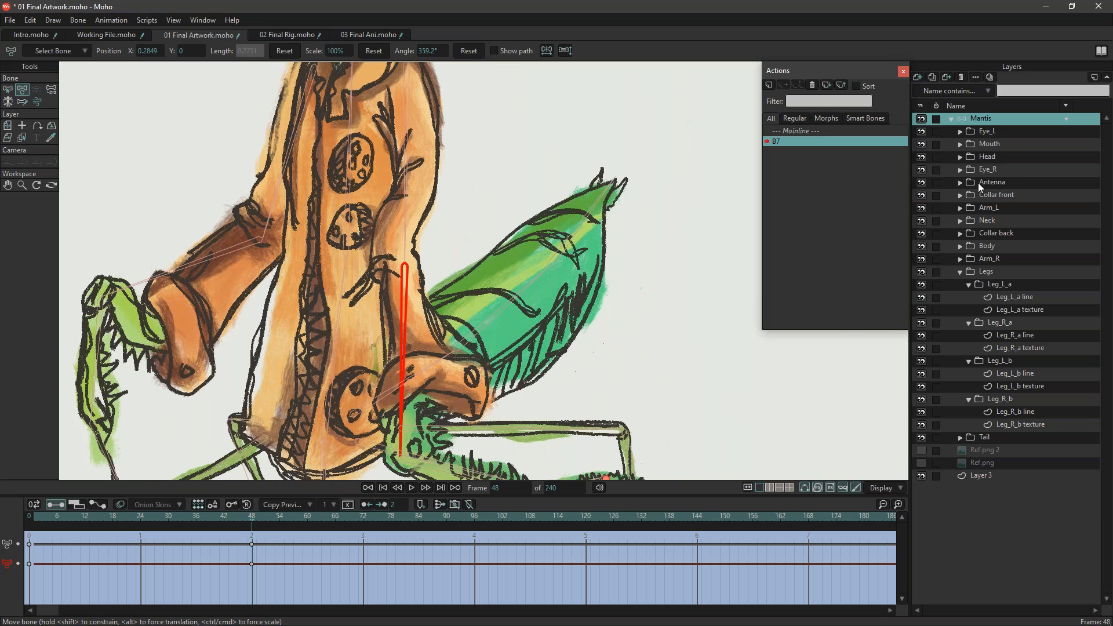
Reshape the elbow outline of the Arm_L_a line layer at frame 48 with the Magnet tool, reducing its radius to about 0.065.
click(959, 271)
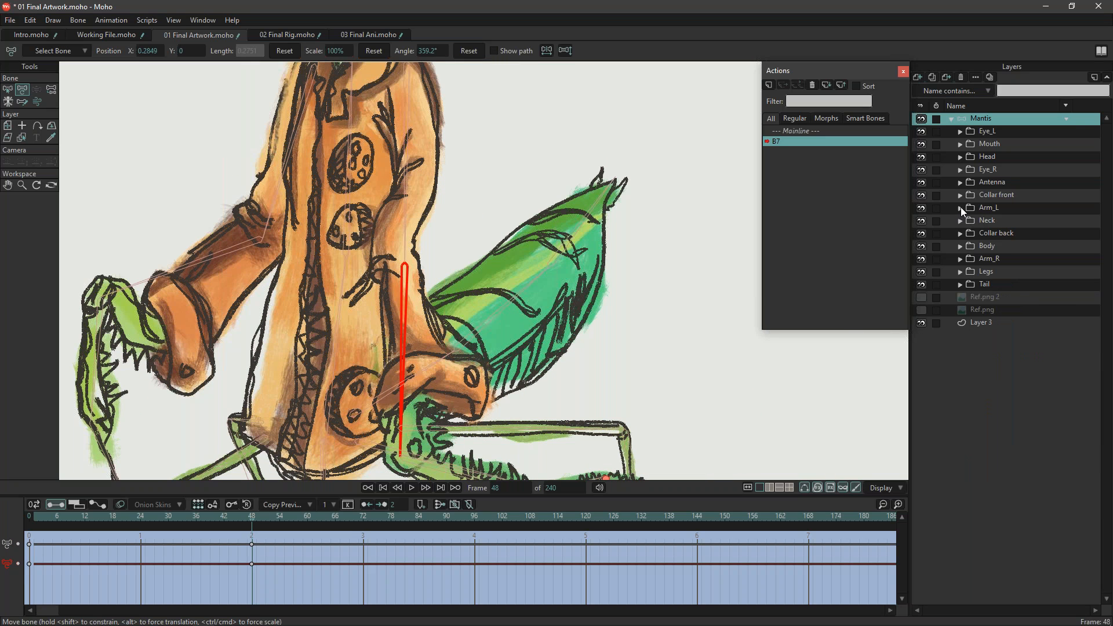
click(960, 208)
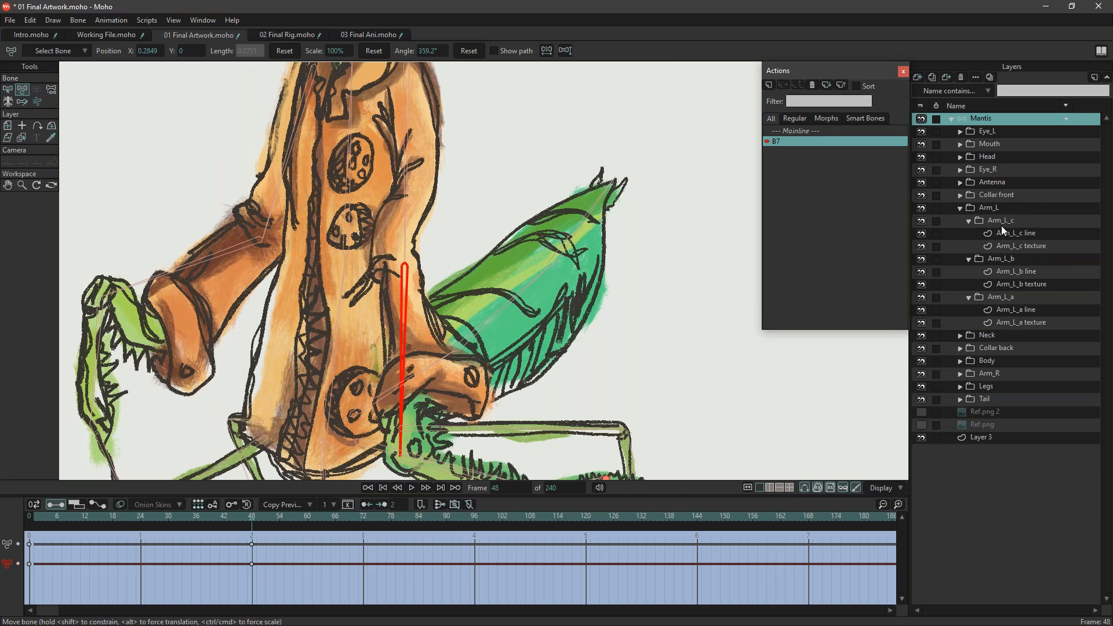
click(1024, 247)
click(1022, 311)
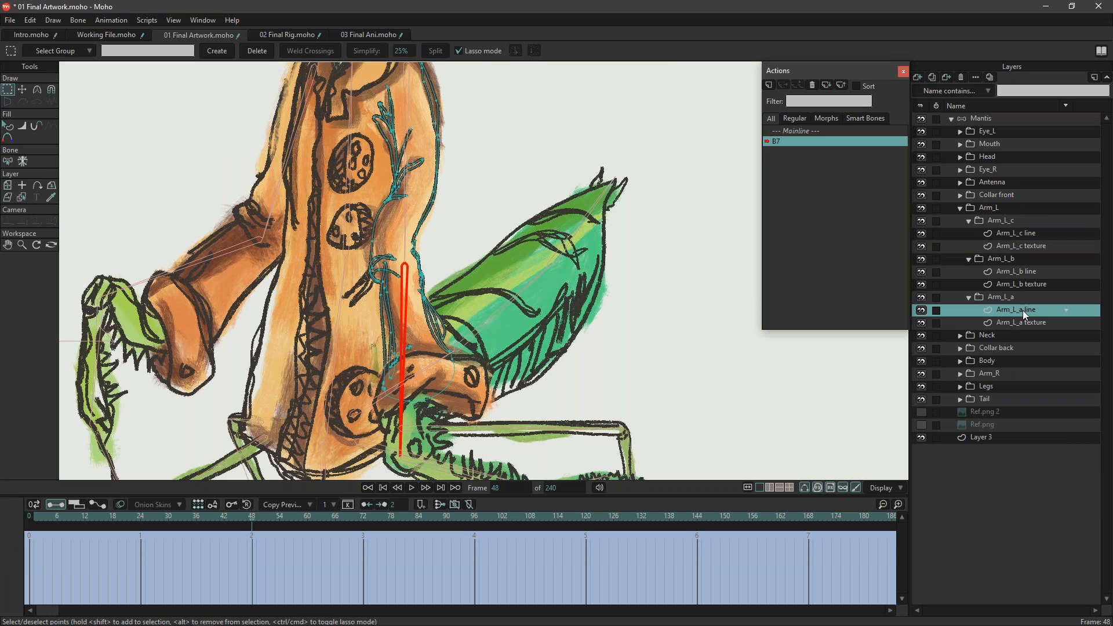
click(51, 90)
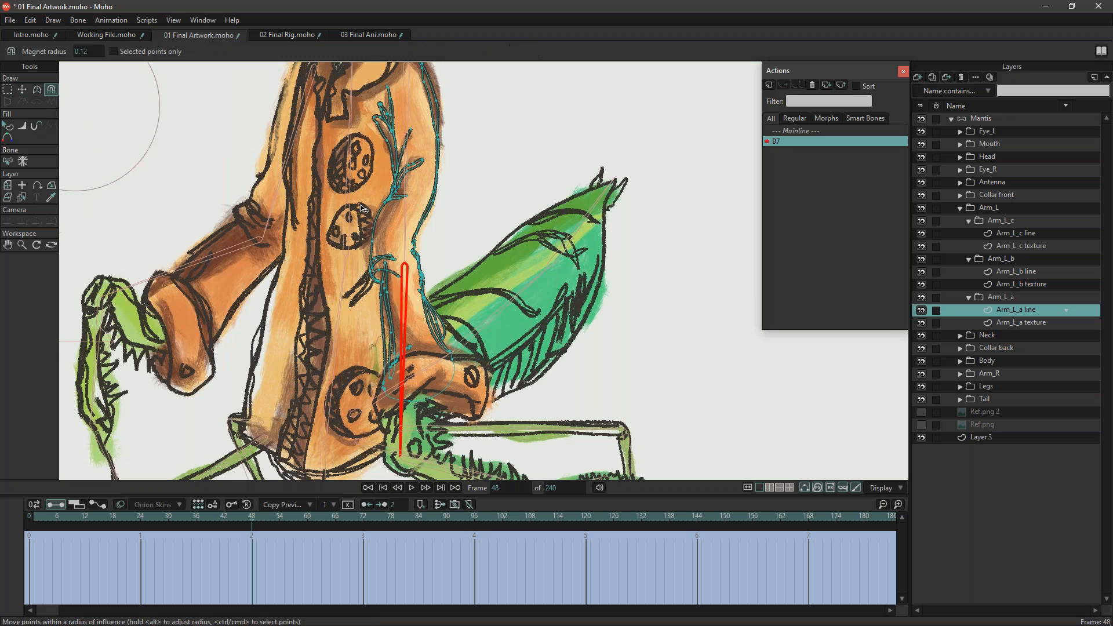
mouse_move(539, 225)
mouse_down()
mouse_move(489, 230)
mouse_move(463, 257)
mouse_move(425, 243)
mouse_move(469, 242)
mouse_up()
drag(437, 241, 433, 242)
drag(428, 288, 435, 293)
drag(311, 239, 370, 259)
drag(361, 214, 372, 215)
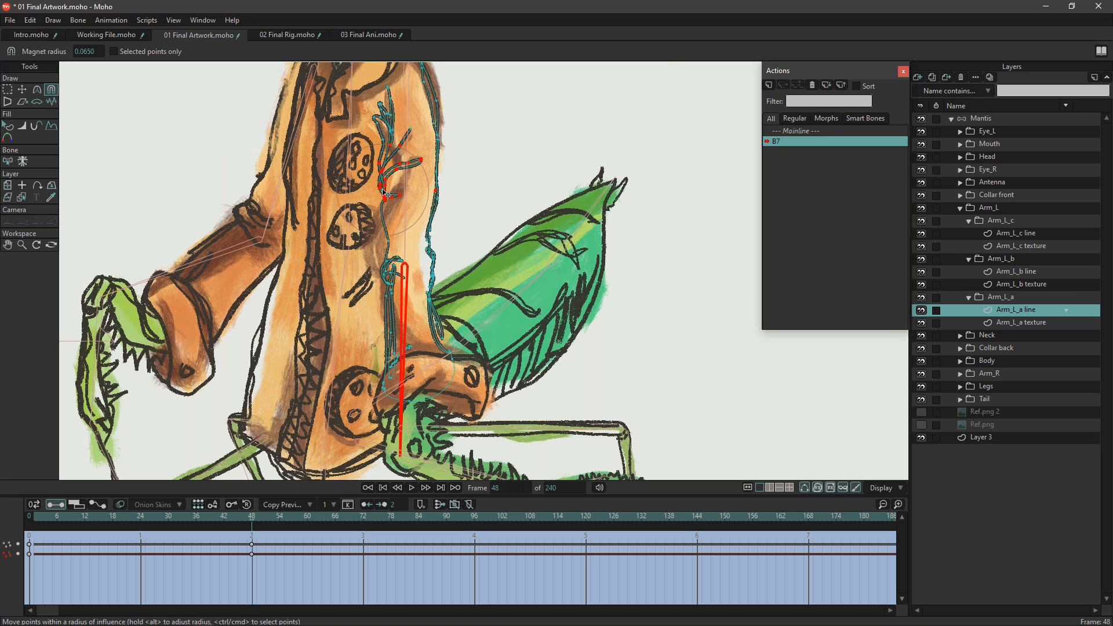
Scrub the B7 action to check the bend, and refine the inner elbow line at frame 48 with a Magnet radius of 0.0367.
drag(231, 520, 252, 535)
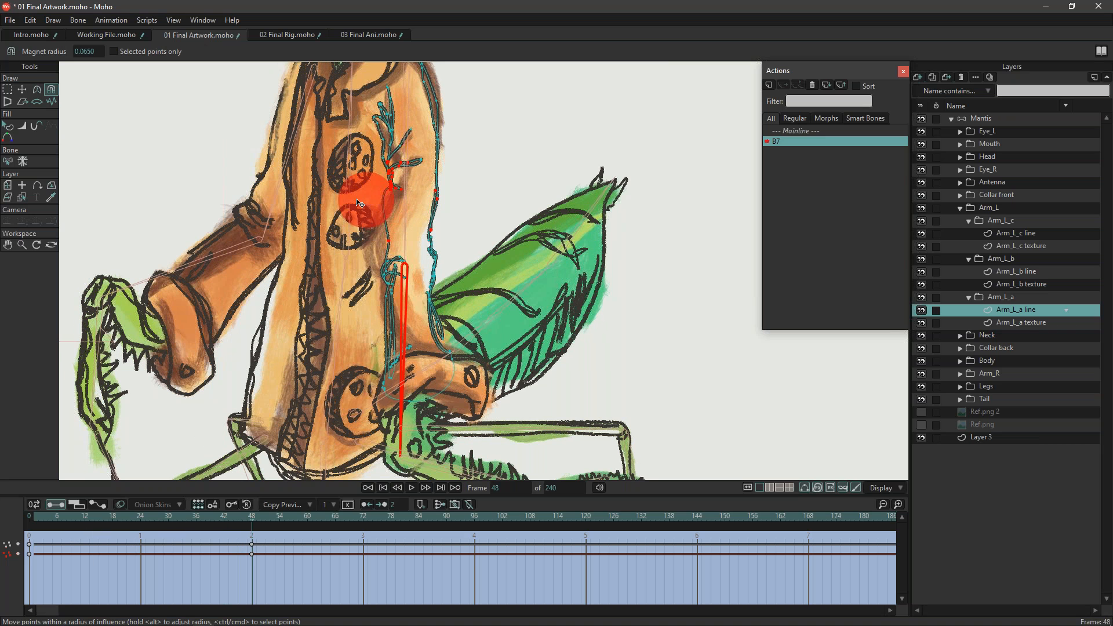
drag(236, 520, 252, 588)
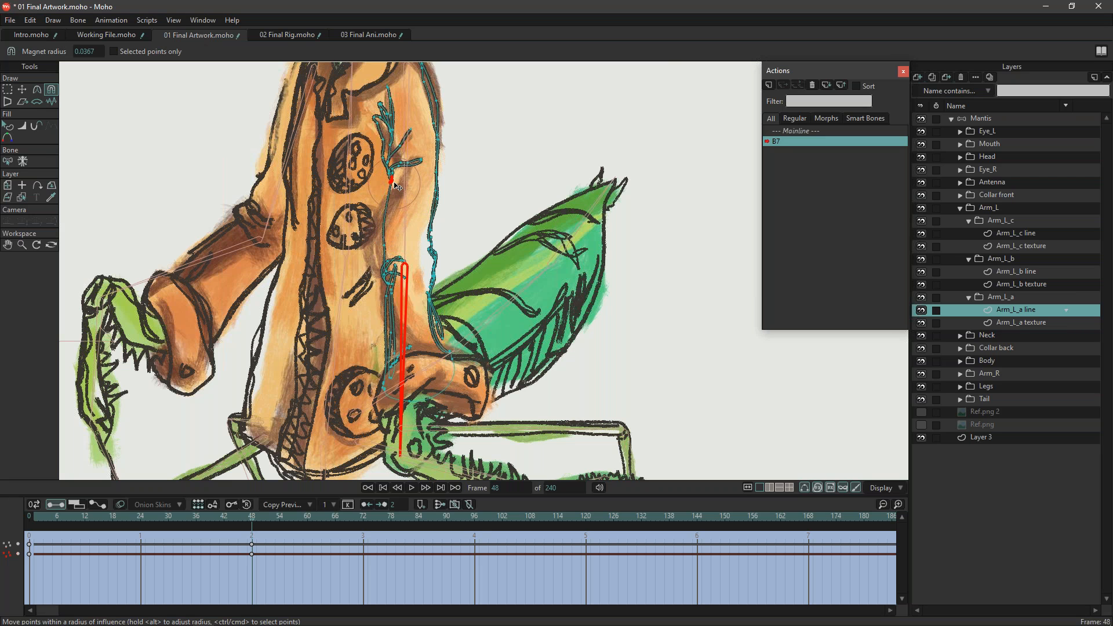
mouse_move(242, 520)
mouse_down()
mouse_move(41, 508)
mouse_move(130, 526)
mouse_move(16, 529)
mouse_move(251, 516)
mouse_up()
Reshape the elbow of the Arm_L_a texture layer at frame 48 with Magnet, and turn on Selected points only.
click(1010, 322)
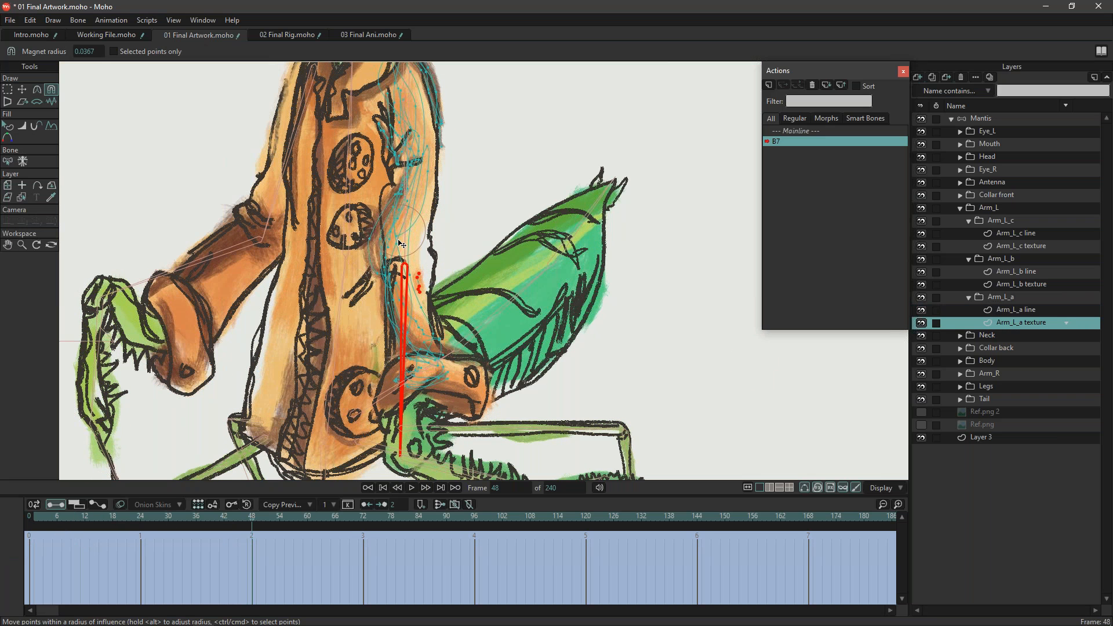
drag(407, 246, 412, 246)
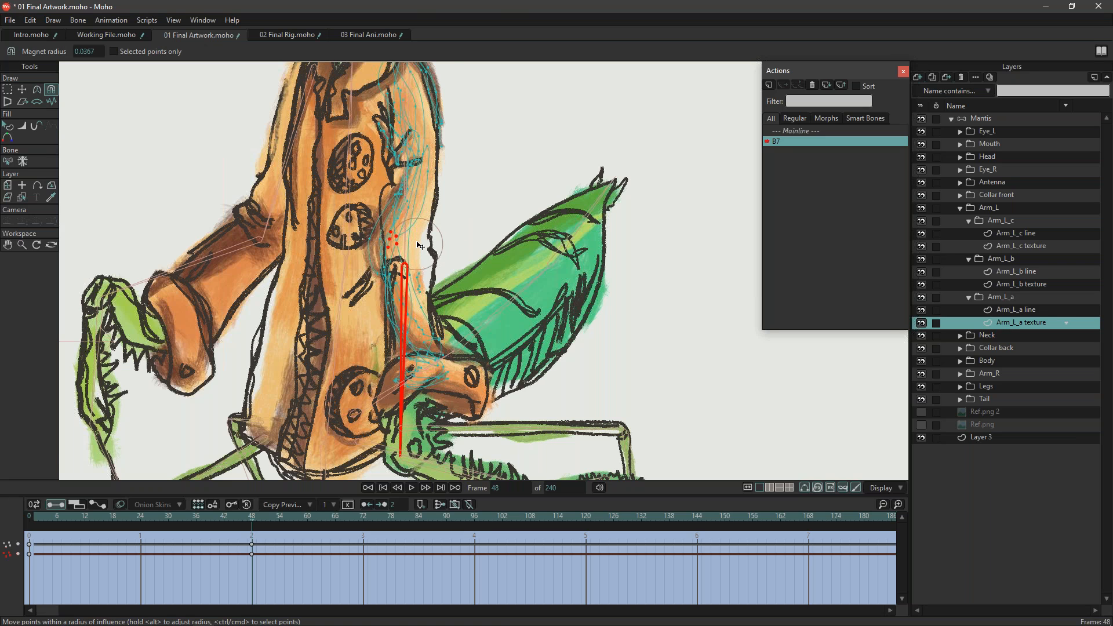
scroll(415, 245, up, 2)
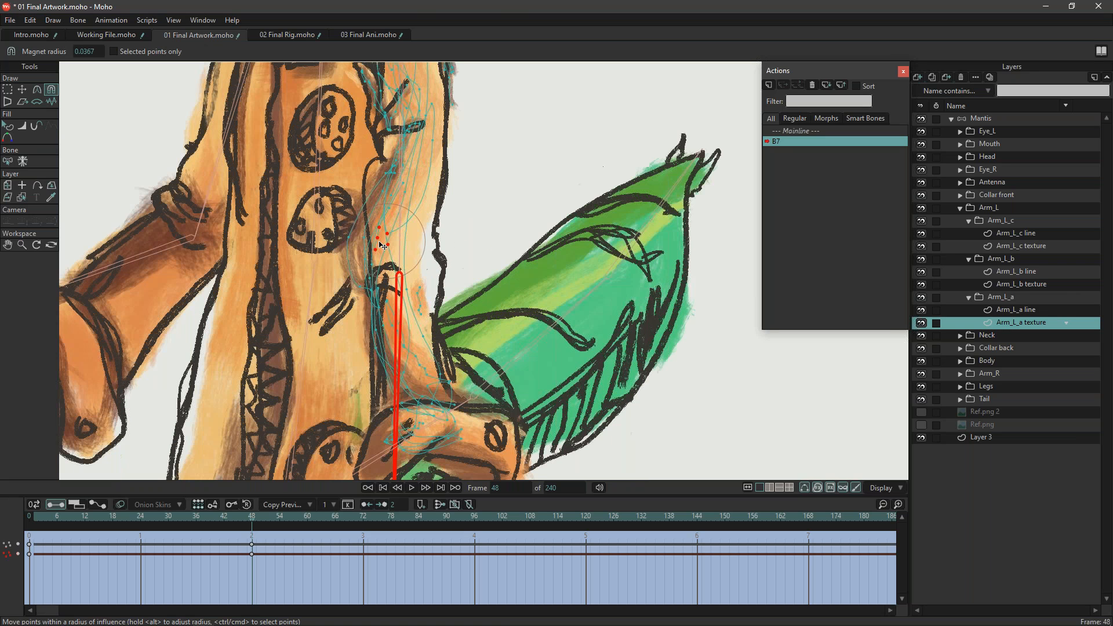
click(115, 53)
drag(412, 231, 398, 257)
drag(490, 256, 455, 254)
Select the texture points sticking out at the inner elbow and pull only those into the sleeve with Magnet.
click(8, 91)
scroll(313, 246, up, 3)
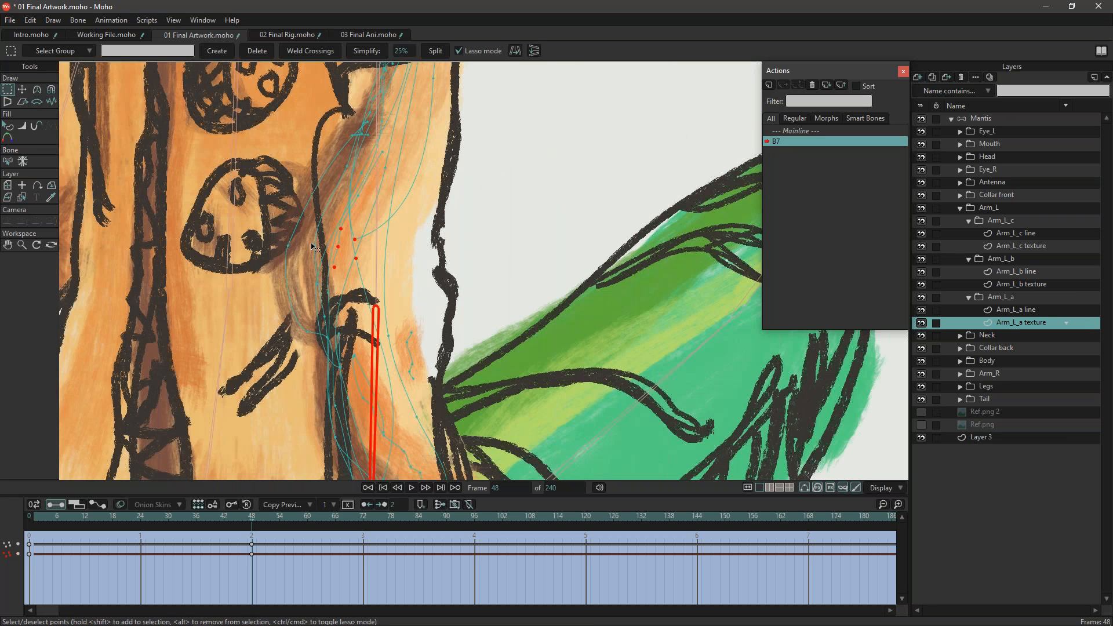
mouse_move(274, 245)
mouse_down()
mouse_move(313, 228)
mouse_move(285, 209)
mouse_up()
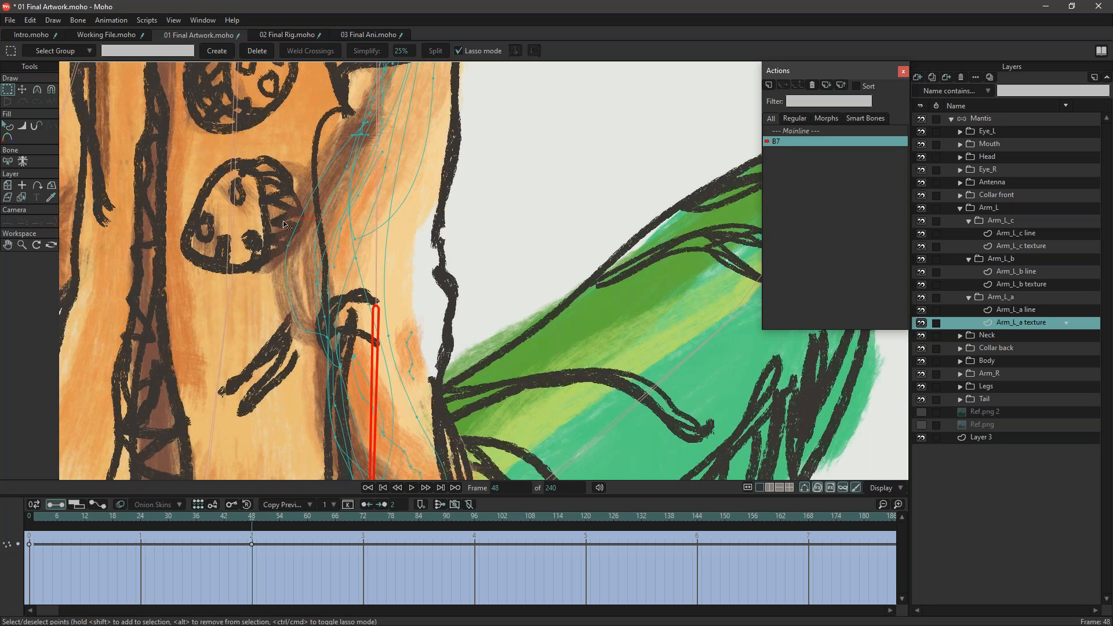
scroll(222, 164, down, 3)
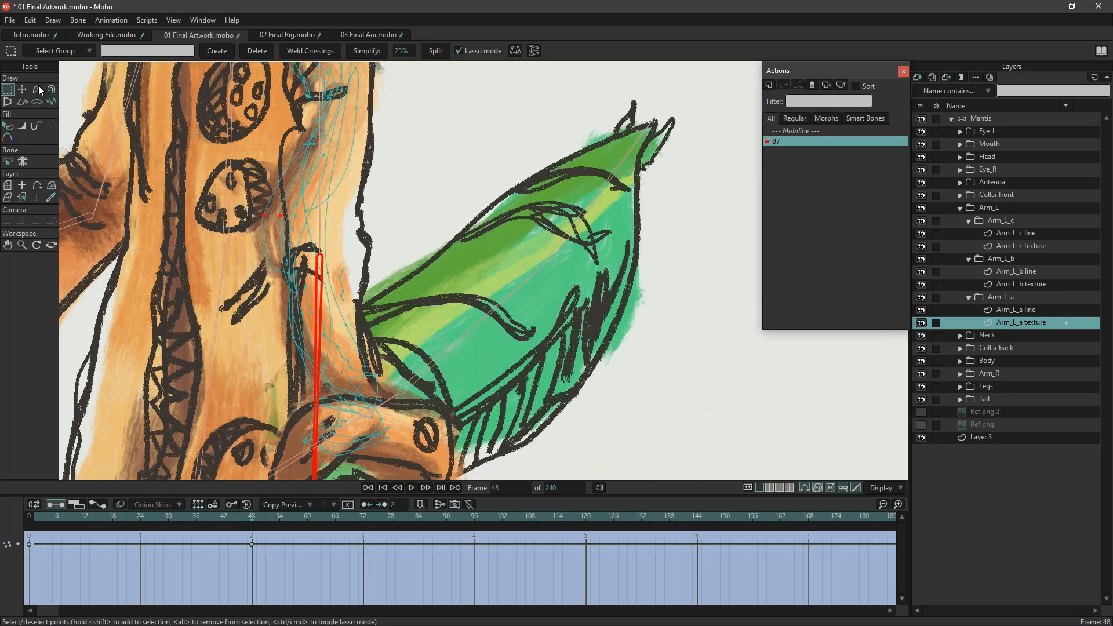
click(51, 90)
drag(240, 248, 250, 246)
drag(259, 277, 278, 279)
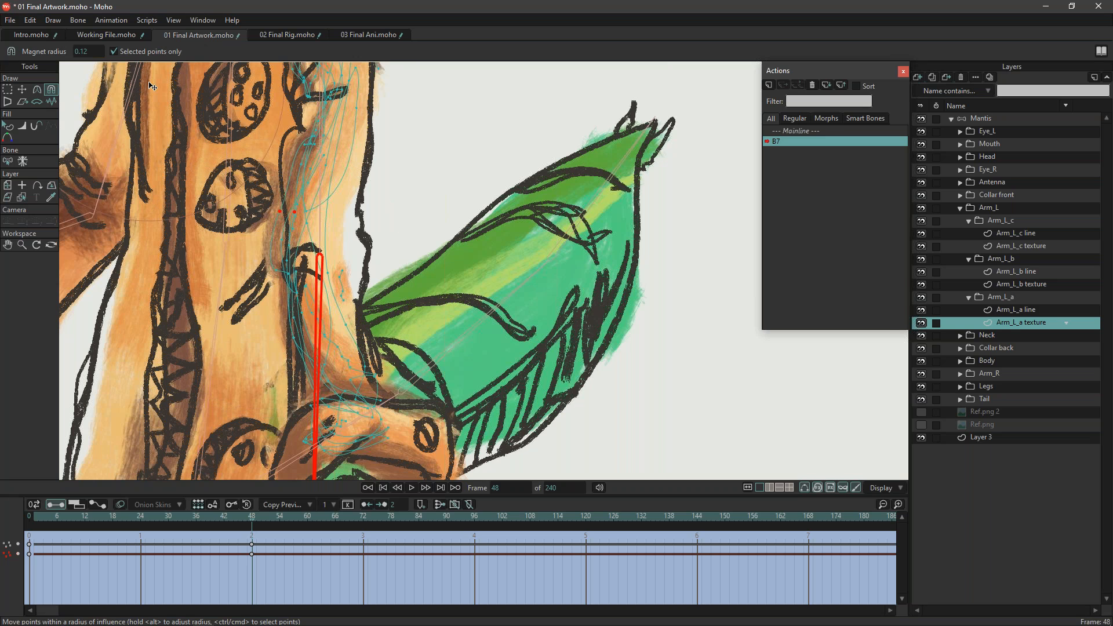
Turn off Selected points only, reshape the sleeve texture with a Magnet radius of 0.12, and adjust points near the sleeve fold with Transform Points.
click(114, 51)
drag(416, 220, 474, 301)
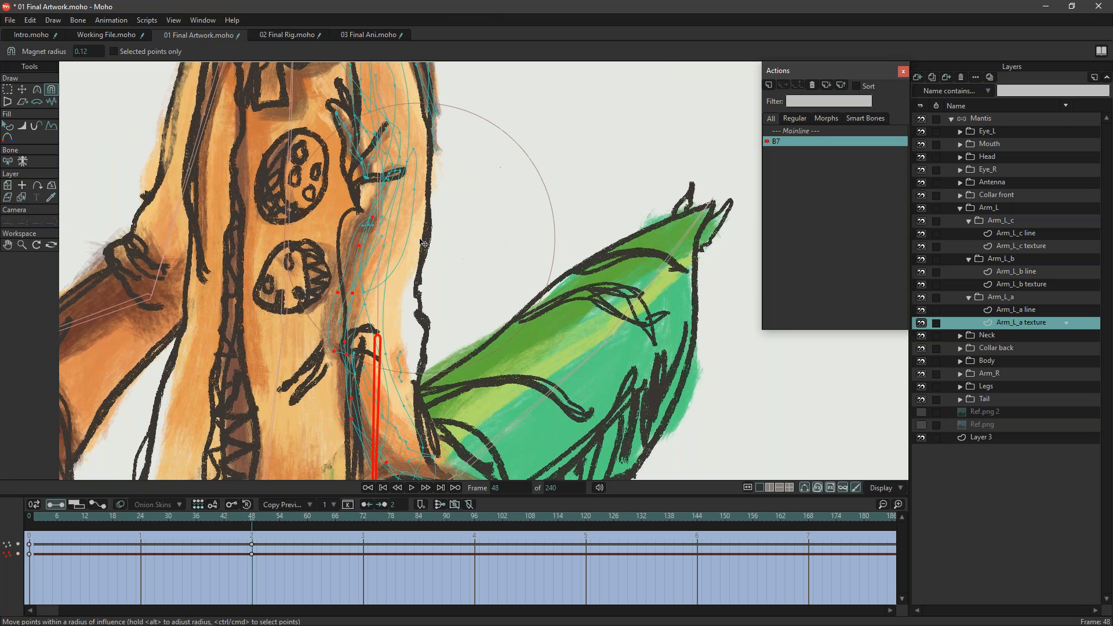
scroll(446, 197, down, 1)
scroll(443, 205, up, 1)
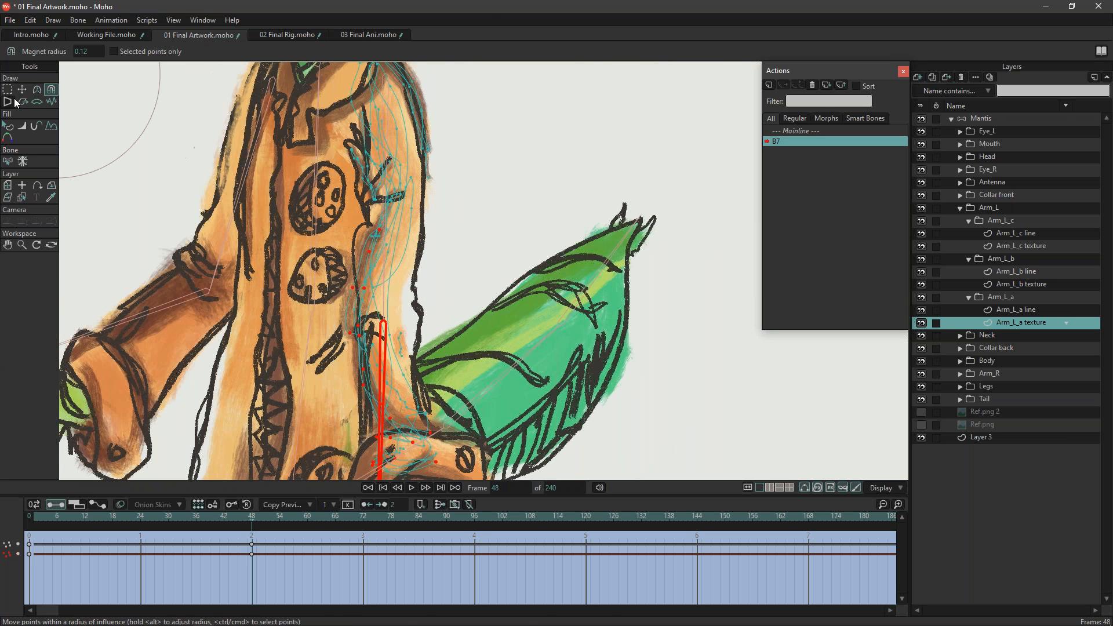
click(25, 91)
click(394, 165)
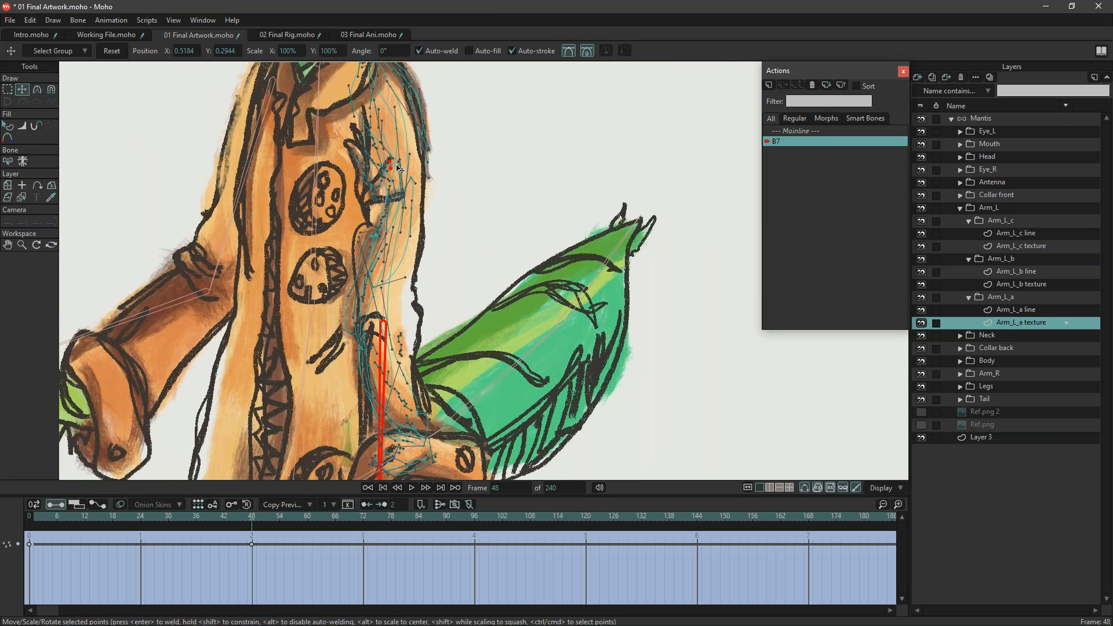
double_click(400, 169)
click(379, 176)
Smooth the texture around the elbow with a Magnet radius of 0.075, and return to the Mainline at frame 0.
click(51, 89)
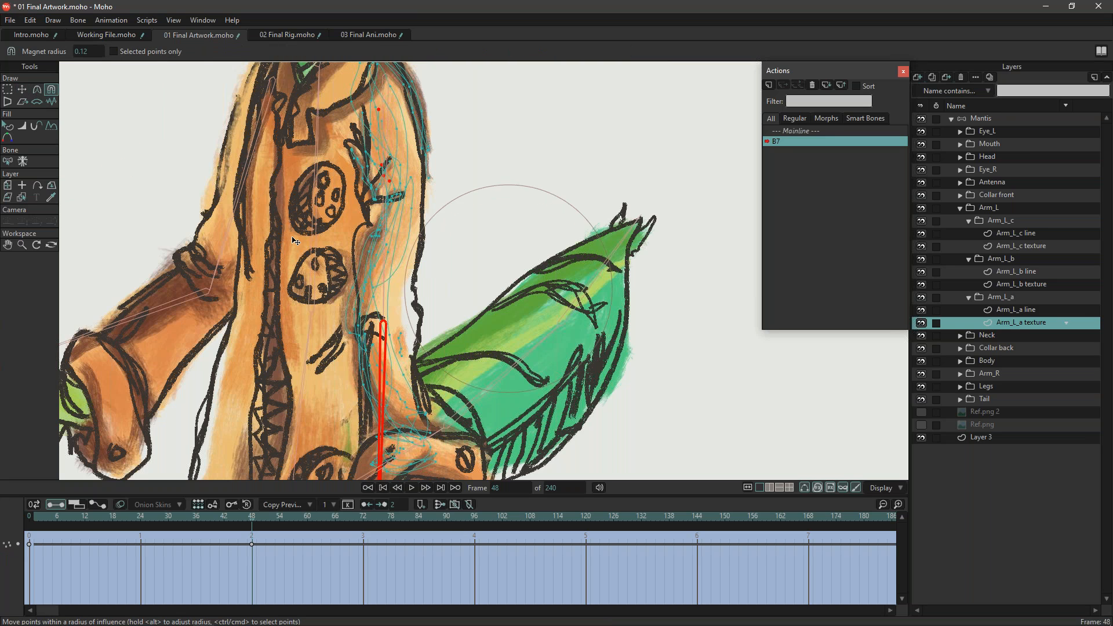
drag(375, 311, 385, 305)
drag(407, 247, 397, 271)
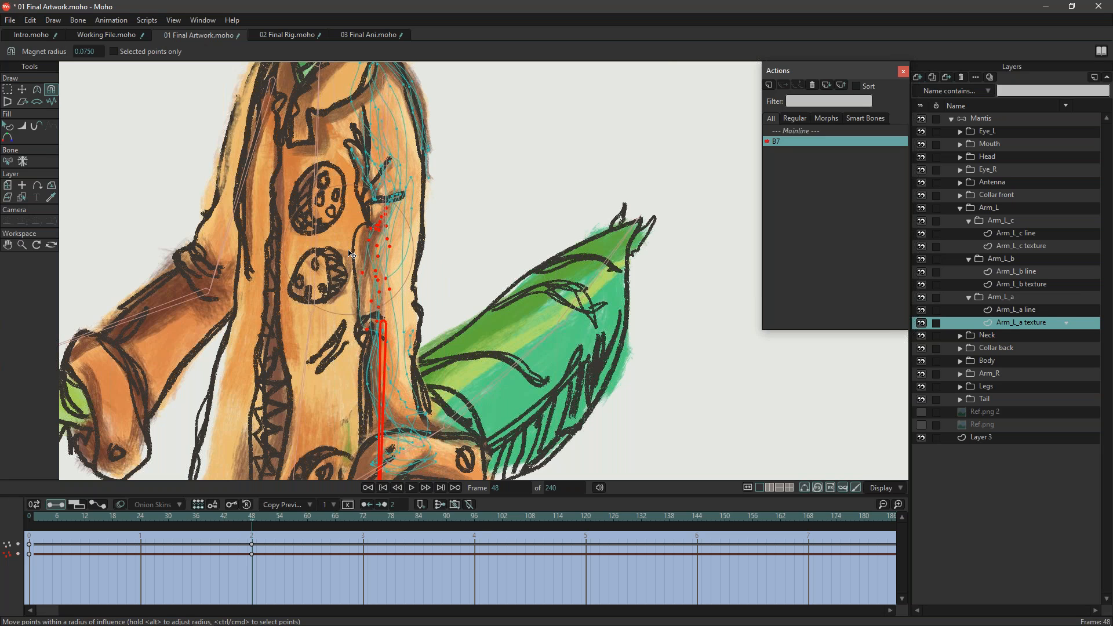
drag(249, 517, 29, 528)
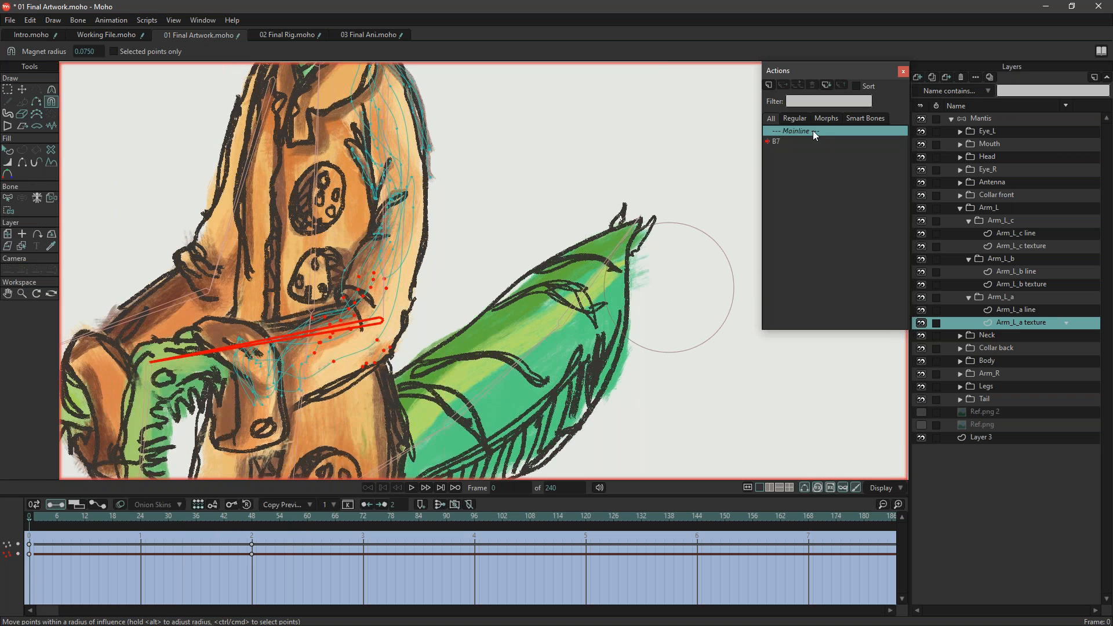
click(805, 131)
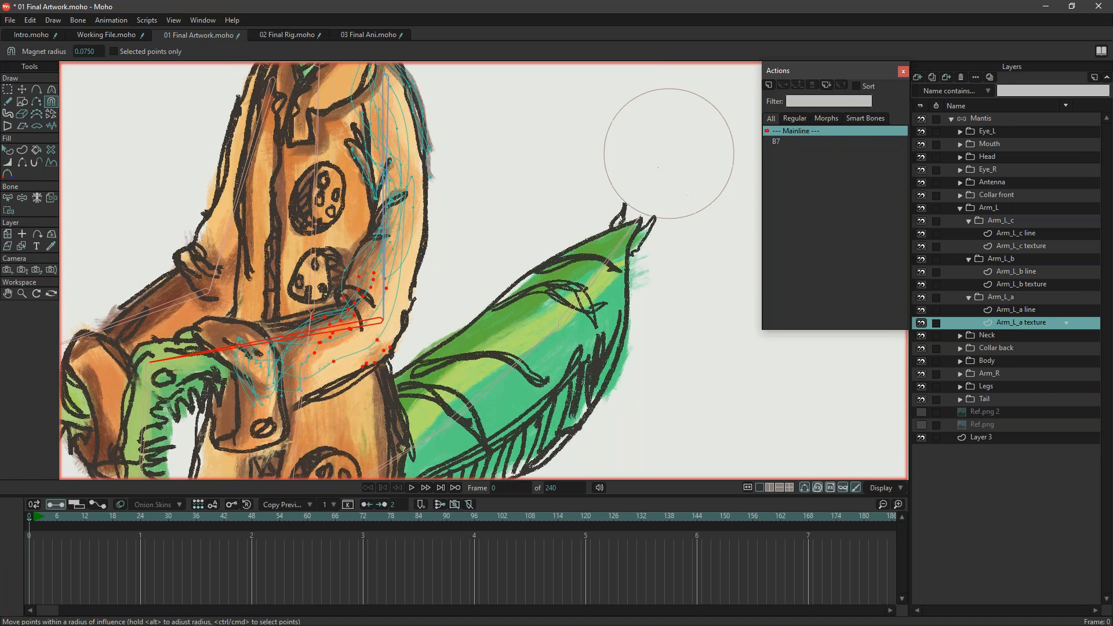
Test the near arm's corrected elbow bend with Manipulate Bones, and go back to frame 0.
key(z)
drag(255, 346, 689, 394)
drag(527, 254, 568, 176)
click(30, 517)
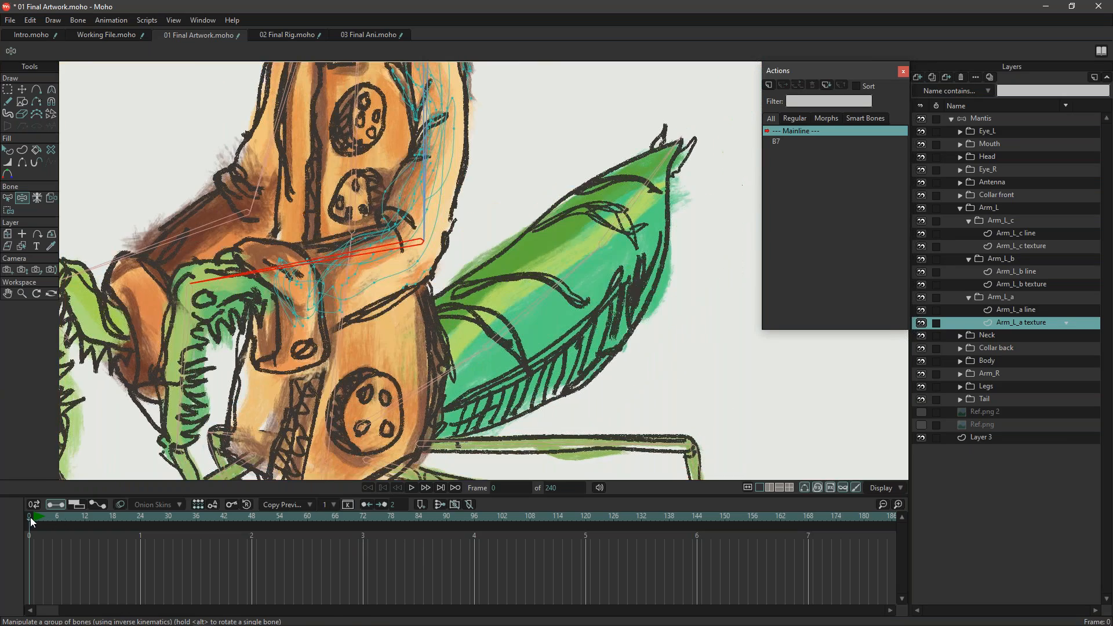
key(g)
scroll(424, 247, down, 2)
drag(519, 145, 528, 198)
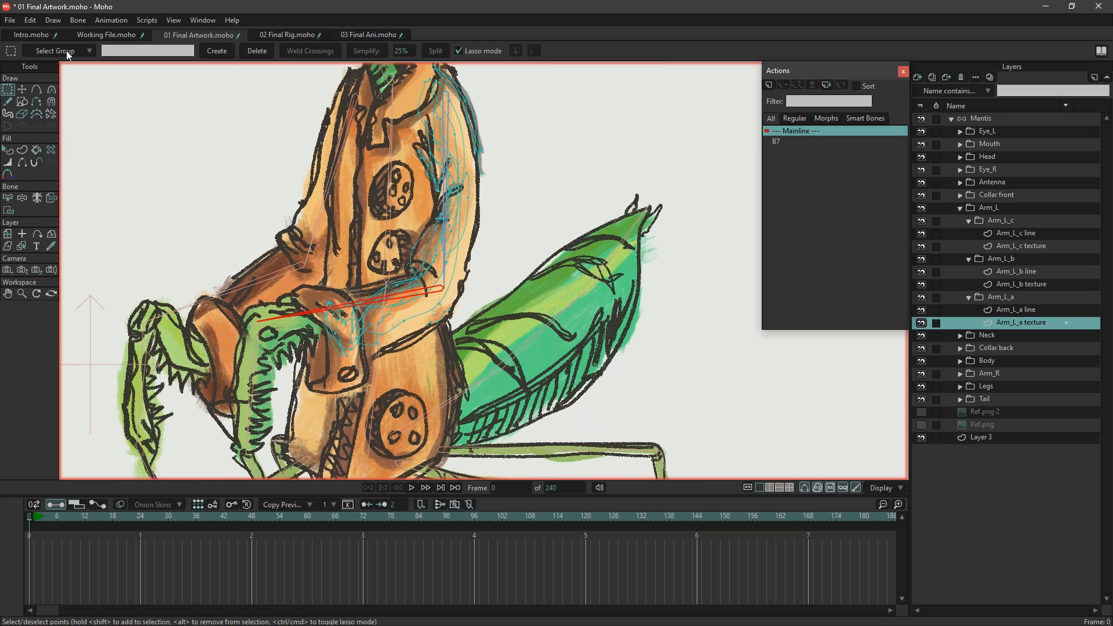
Enable angle constraints on the near forearm bone of the Mantis layer and adjust the angle limits.
click(983, 117)
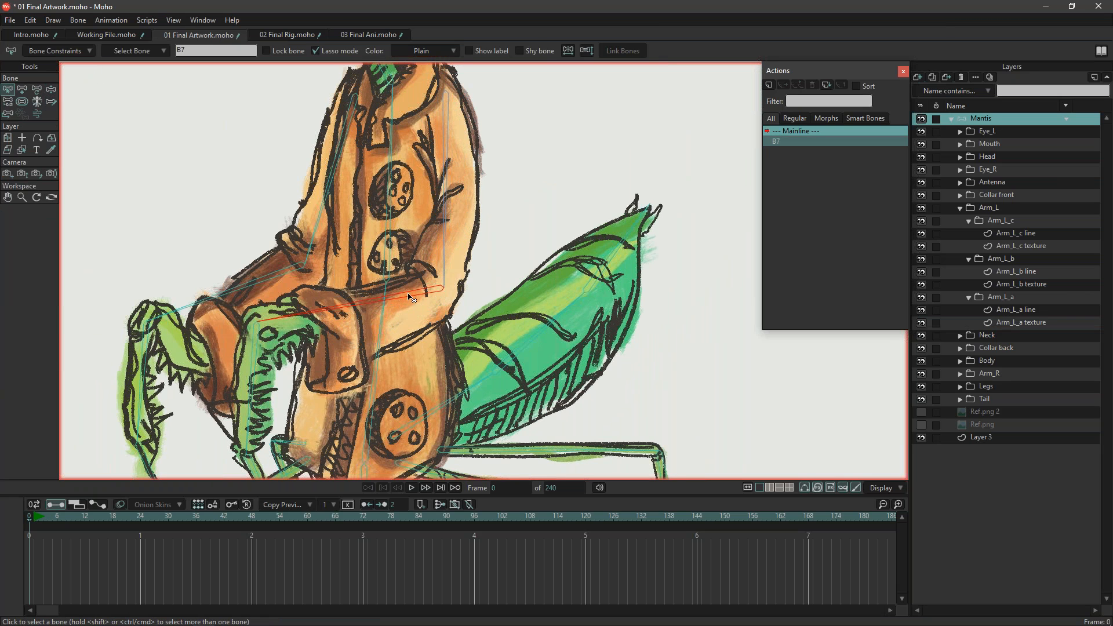
click(64, 50)
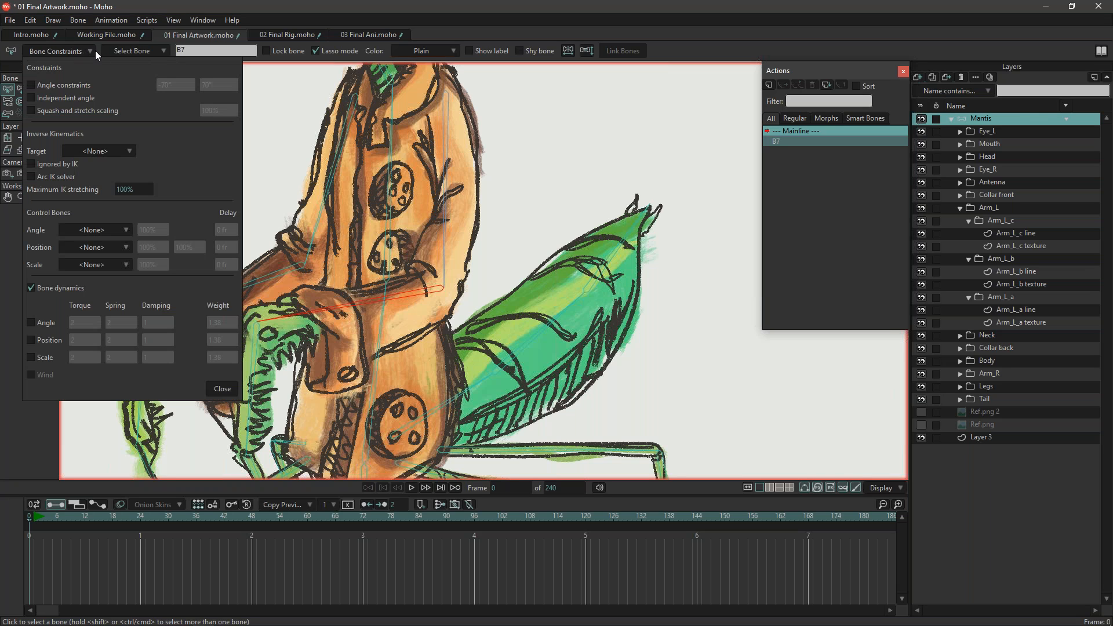
click(31, 85)
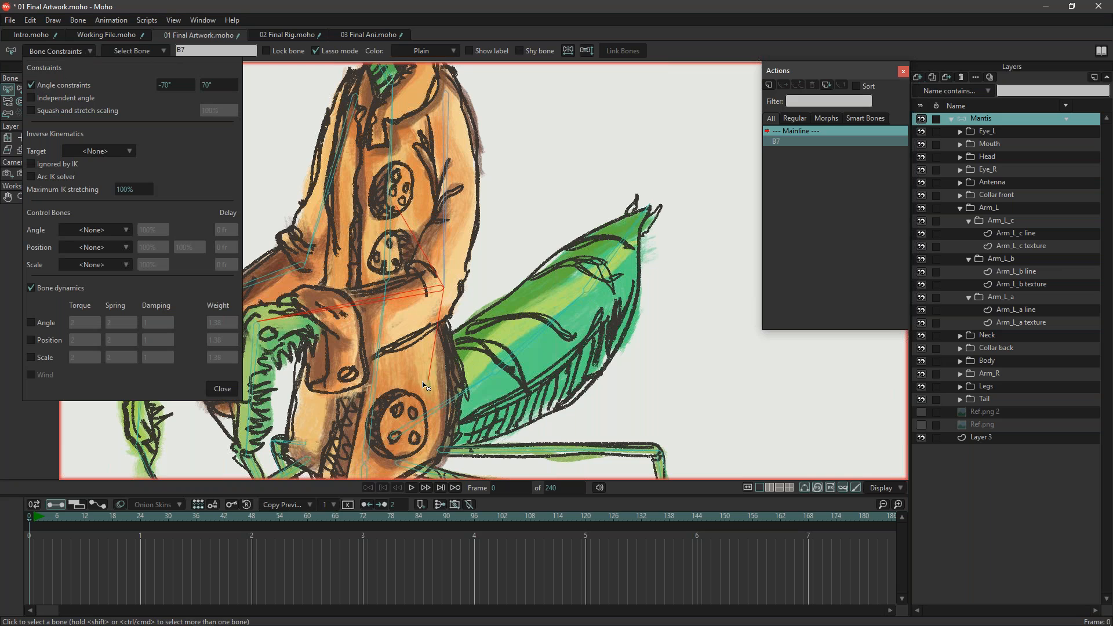
drag(227, 85, 166, 98)
click(222, 389)
Test how the arms bend with the angle constraints using Manipulate Bones, return to frame 0, and reactivate Select Bone.
key(z)
drag(261, 323, 368, 290)
scroll(436, 286, down, 3)
drag(42, 520, 16, 520)
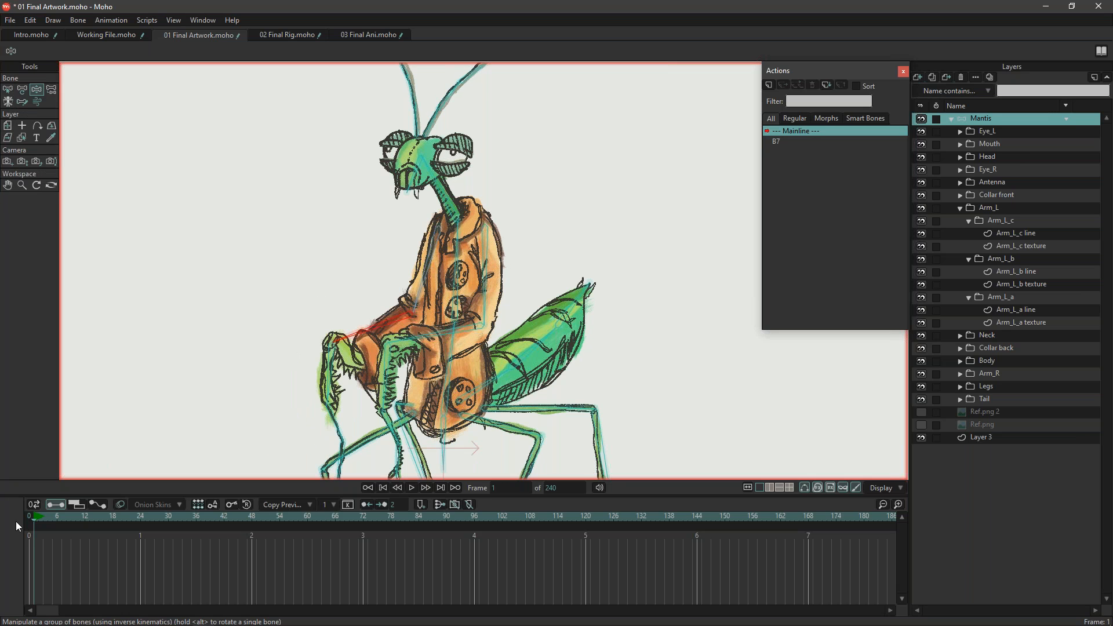
drag(418, 340, 454, 371)
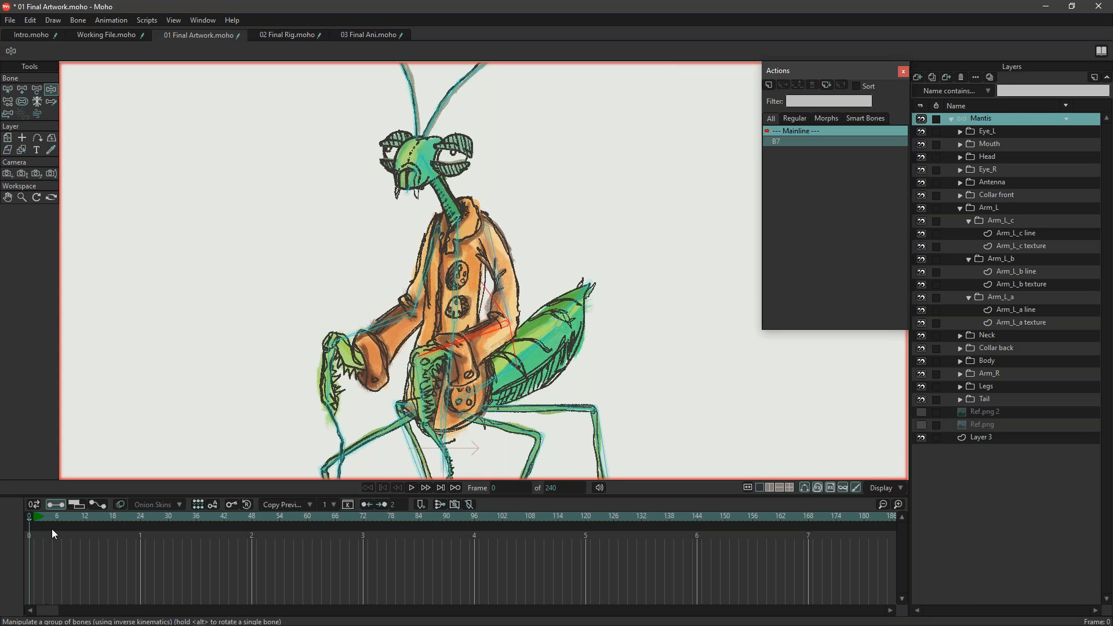
drag(51, 519, 15, 520)
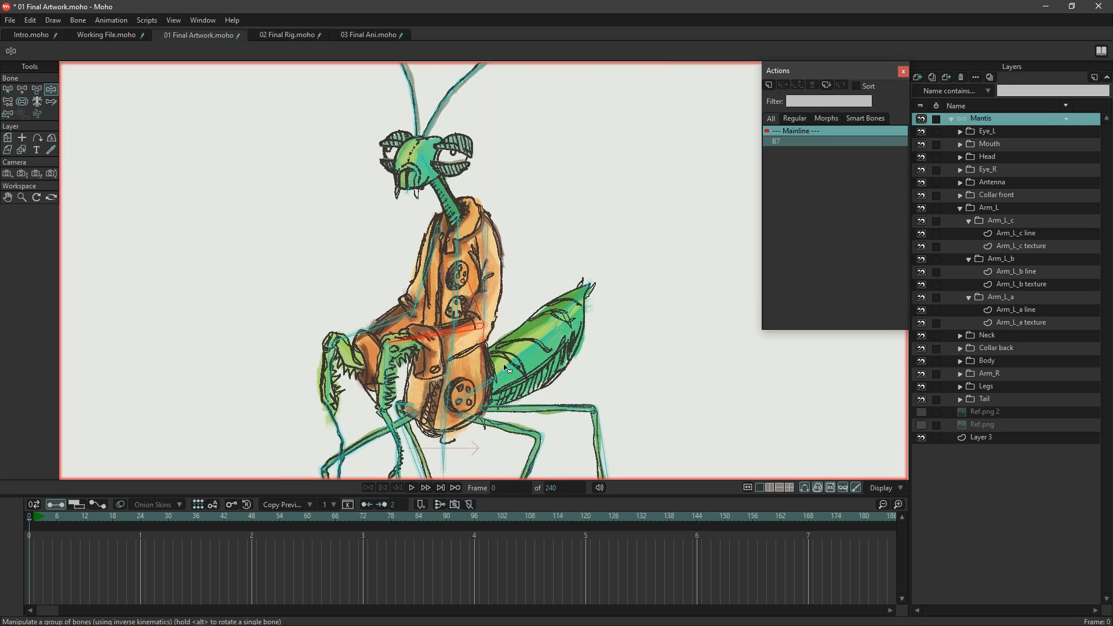
scroll(504, 366, up, 3)
drag(474, 361, 529, 370)
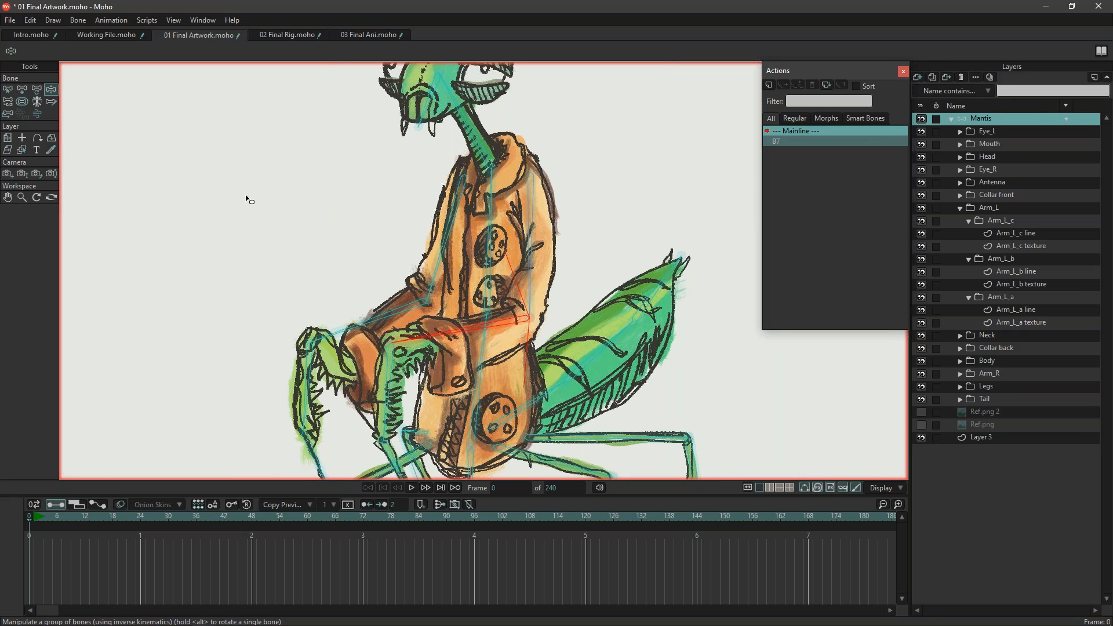
click(8, 90)
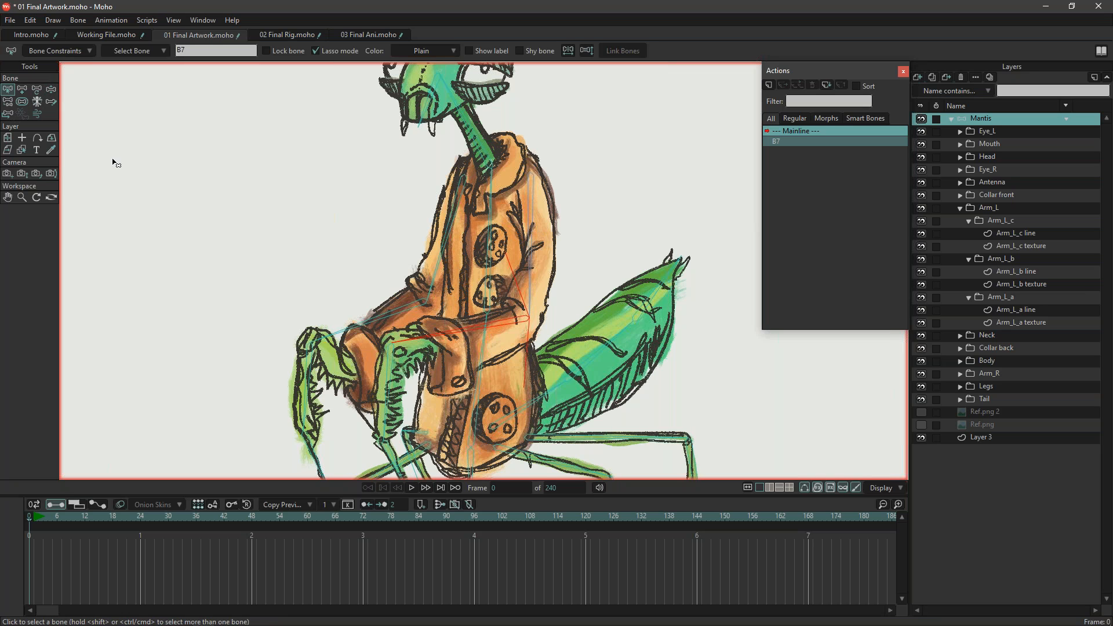
Add a vertical control bone in the empty space beside the mantis and set its bone strength to 0.
scroll(342, 295, down, 2)
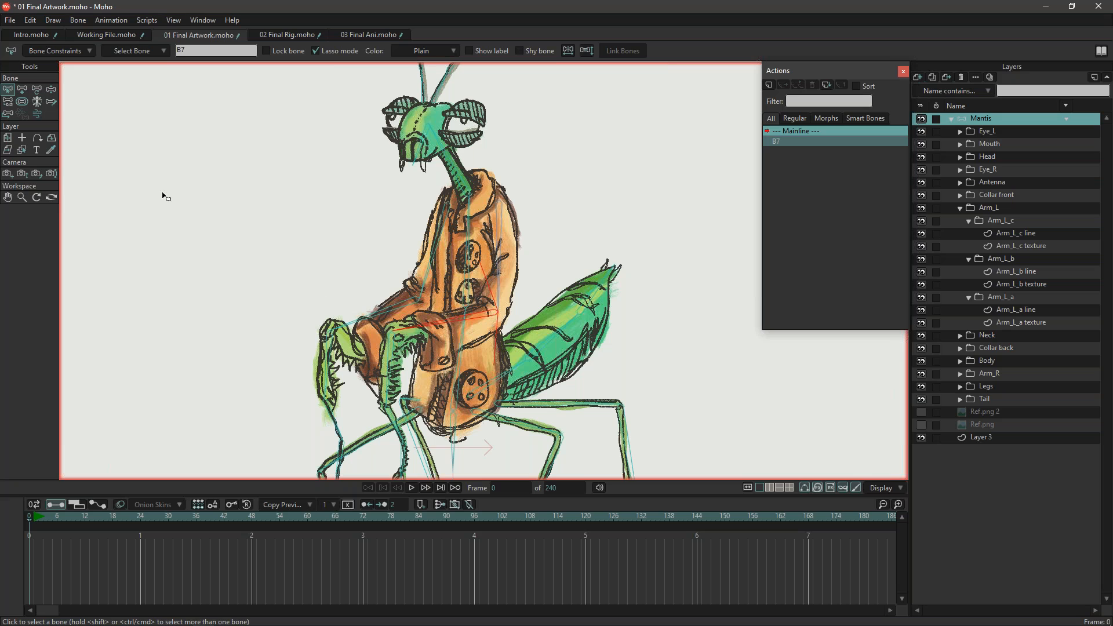
click(22, 90)
drag(219, 327, 206, 225)
key(ctrl+z)
click(22, 101)
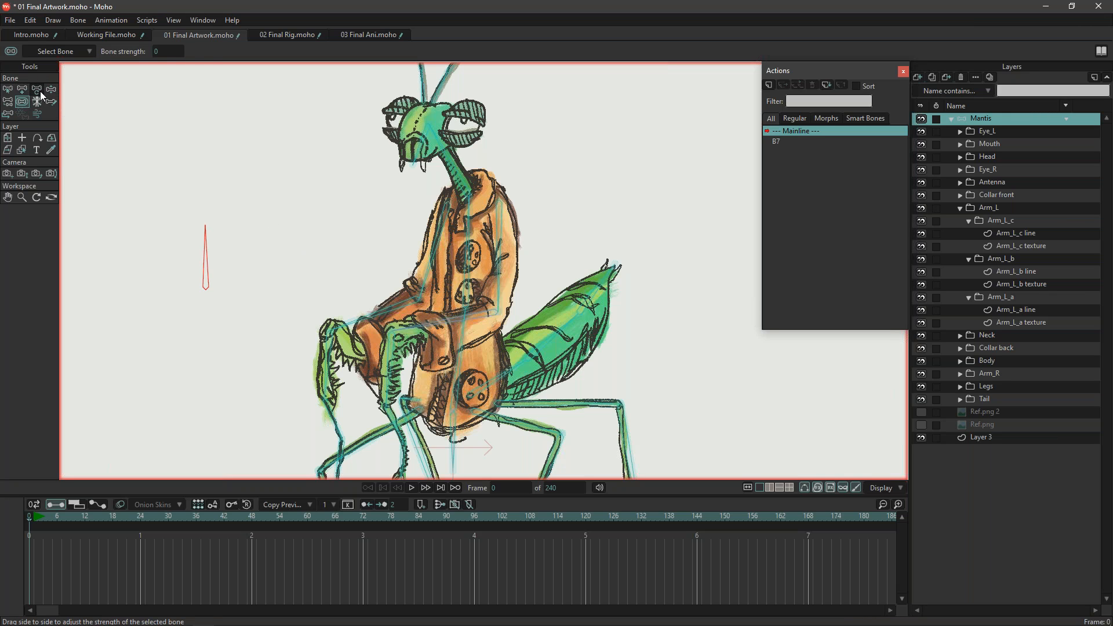
key(0)
Detach the new control bone from its parent with Reparent Bone and select it again.
click(102, 248)
click(453, 447)
click(7, 102)
click(146, 265)
click(8, 90)
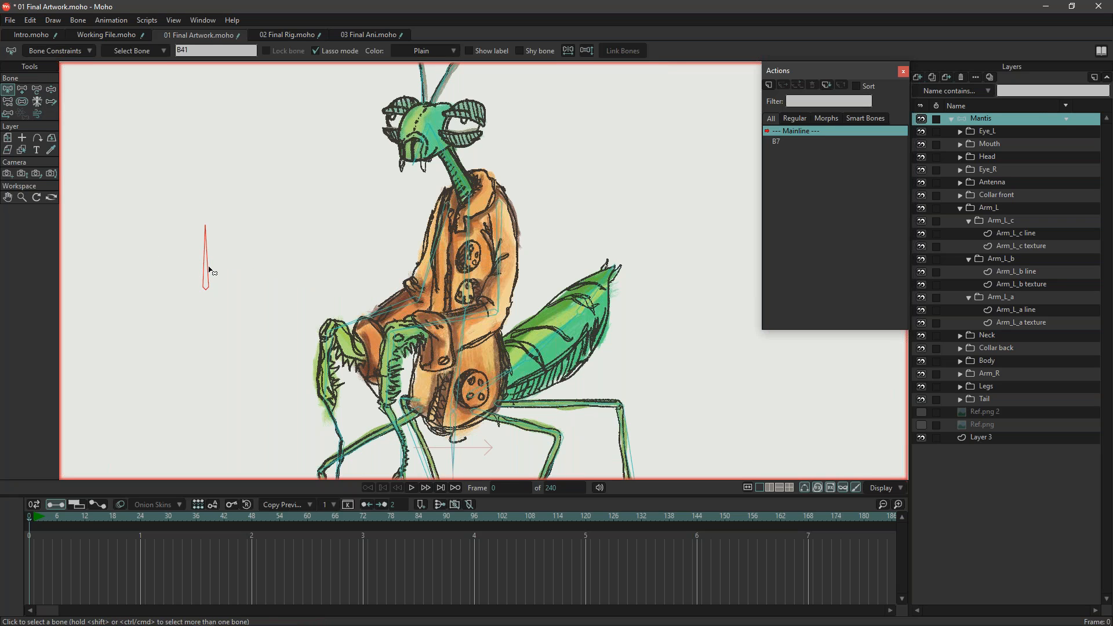
Enable angle constraints on control bone B41 and limit its rotation to between -45° and 45°.
click(56, 53)
click(51, 86)
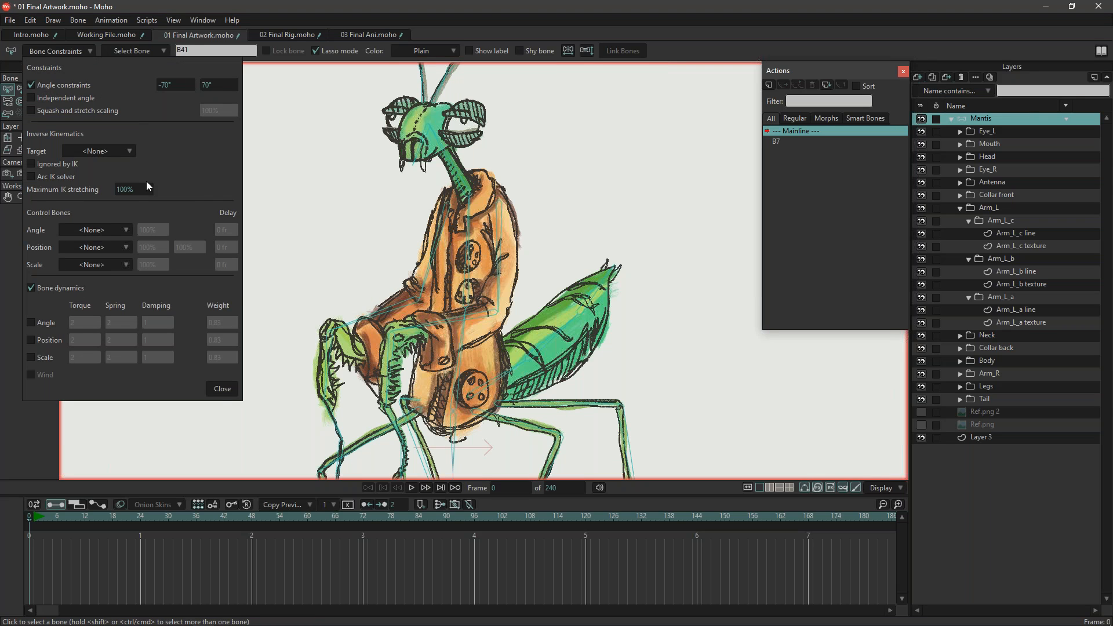
click(235, 388)
click(82, 49)
click(175, 84)
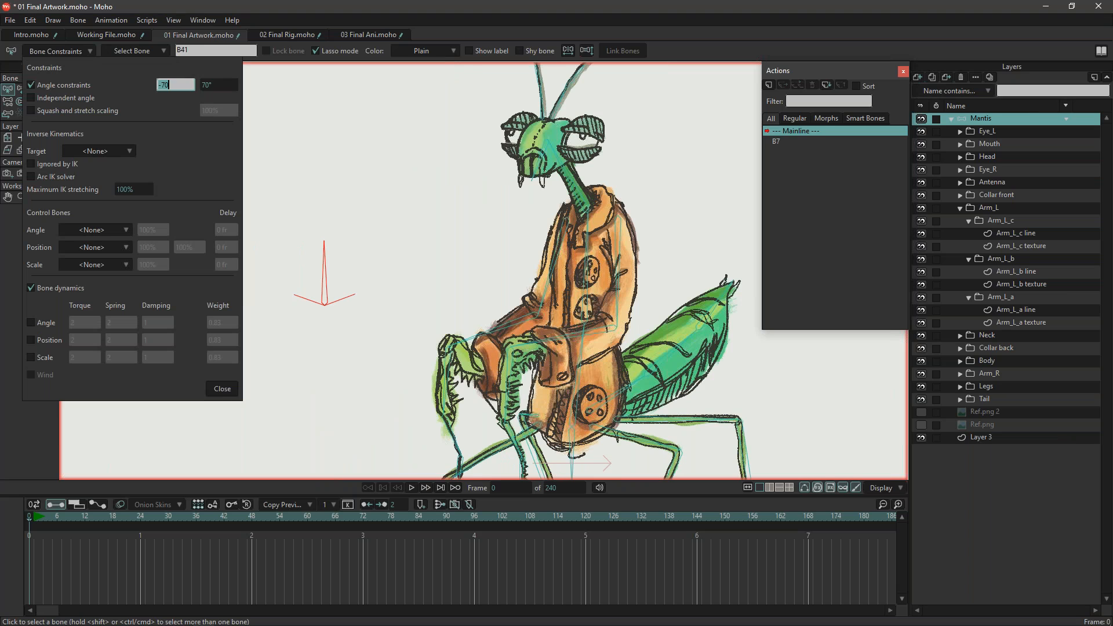
text(-45)
key(Tab)
text(45)
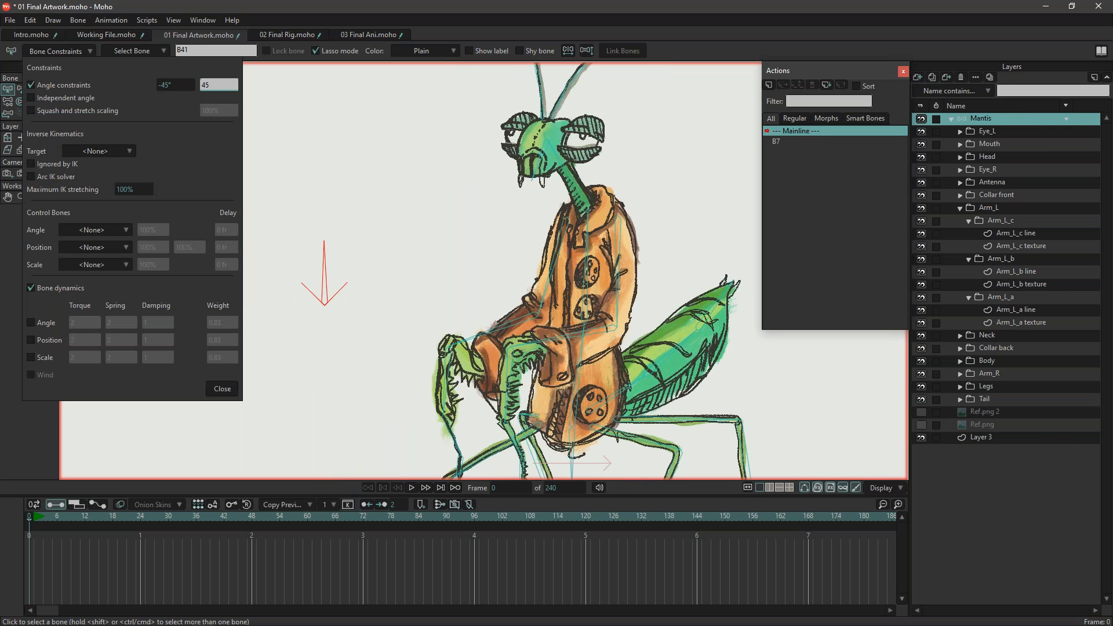
click(222, 388)
drag(398, 355, 340, 347)
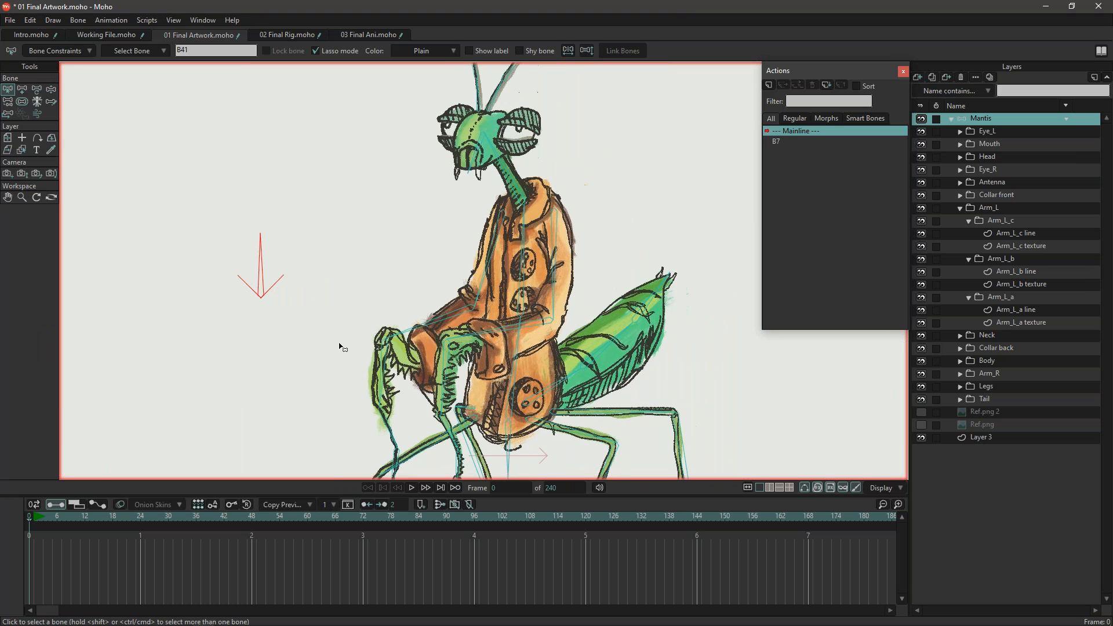
Create a smart bone action named B41 and rotate the control bone to 135.5° at frame 48.
click(772, 82)
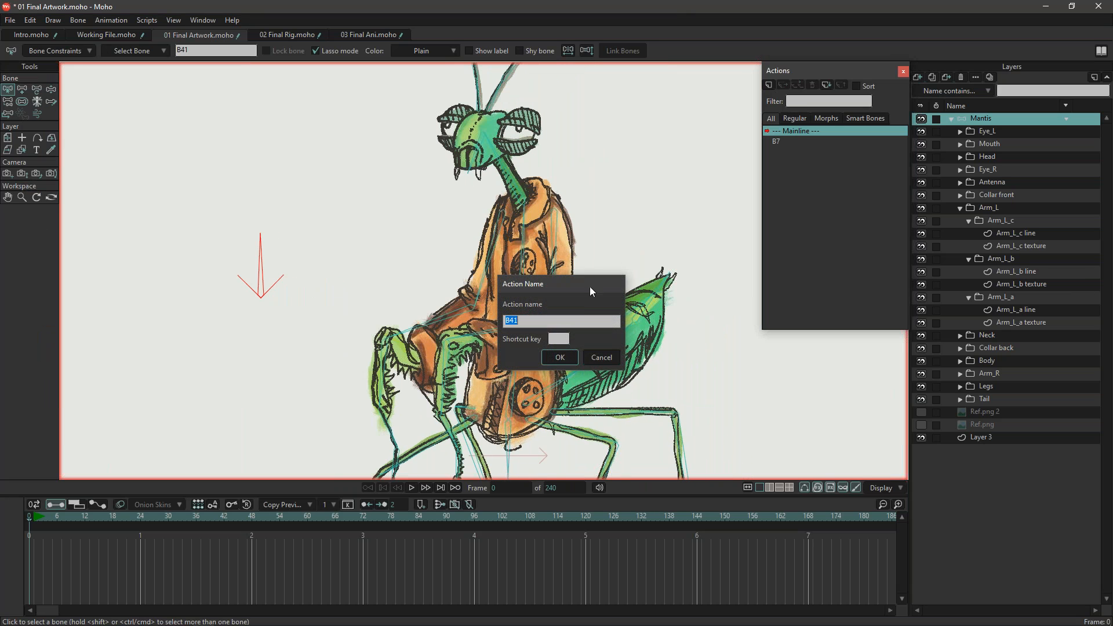
click(561, 358)
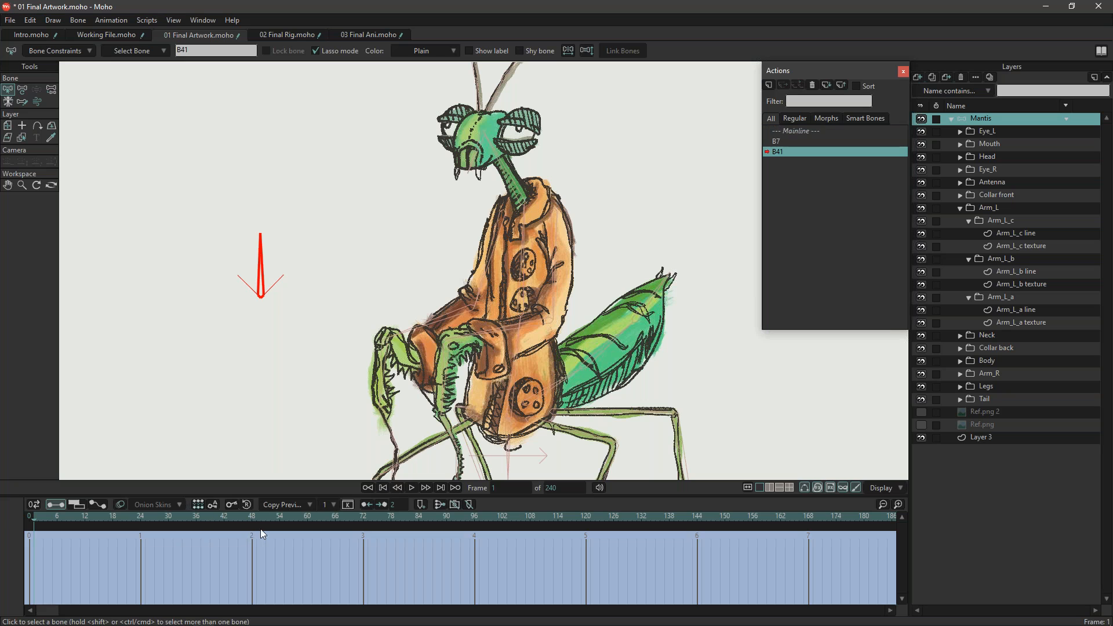
click(252, 517)
click(22, 89)
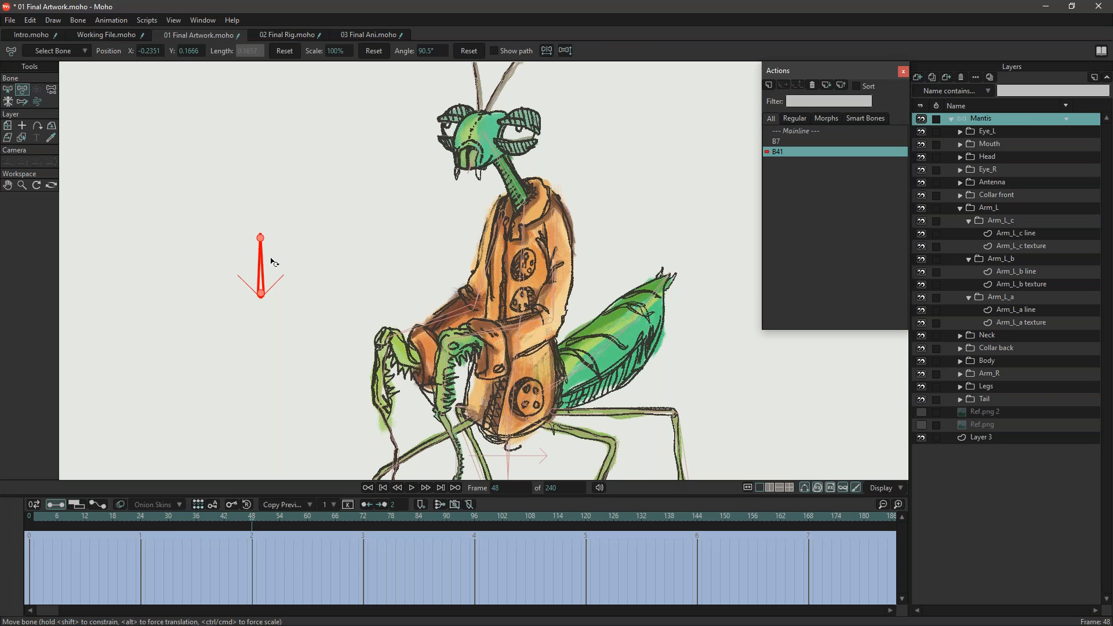
drag(274, 262, 204, 281)
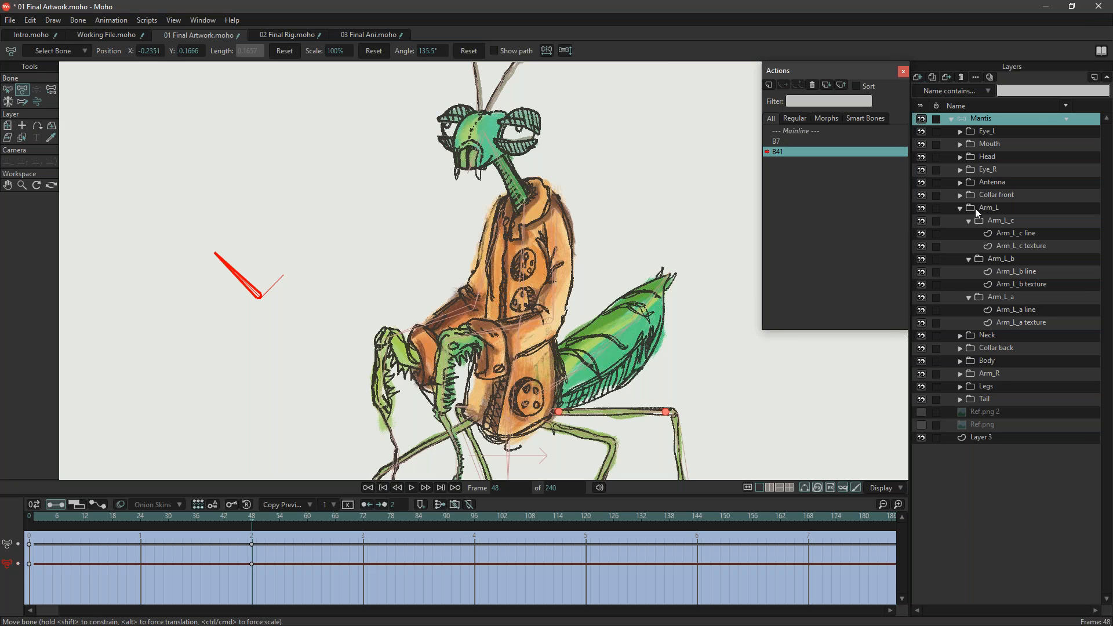
Hide the Arm_L and Arm_R layers, expand the Body group and select the Body line layer.
click(11, 92)
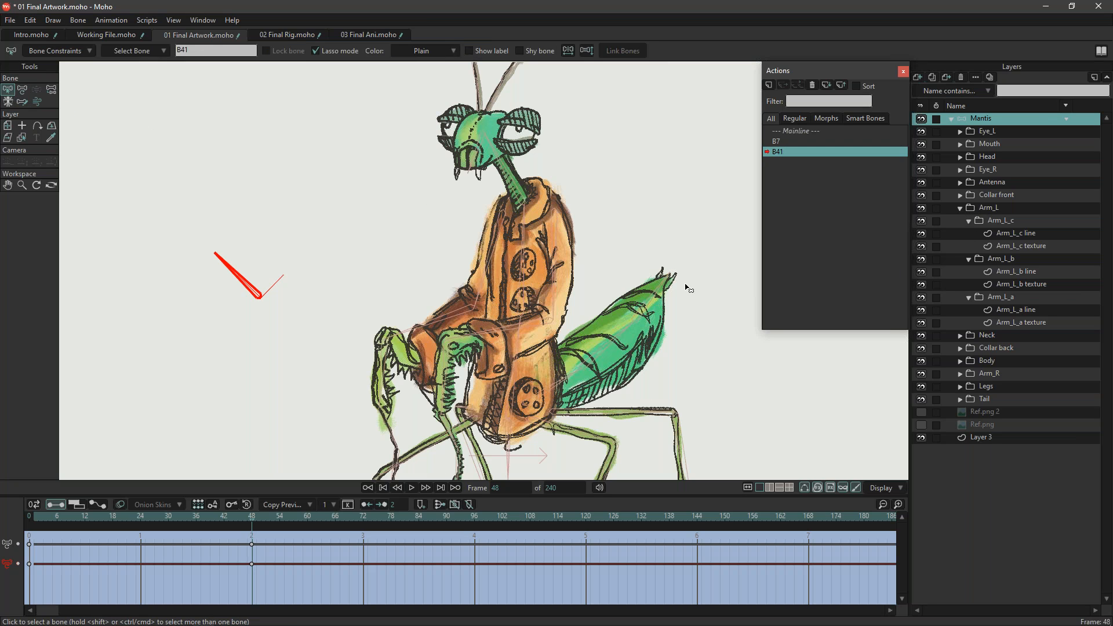
click(921, 208)
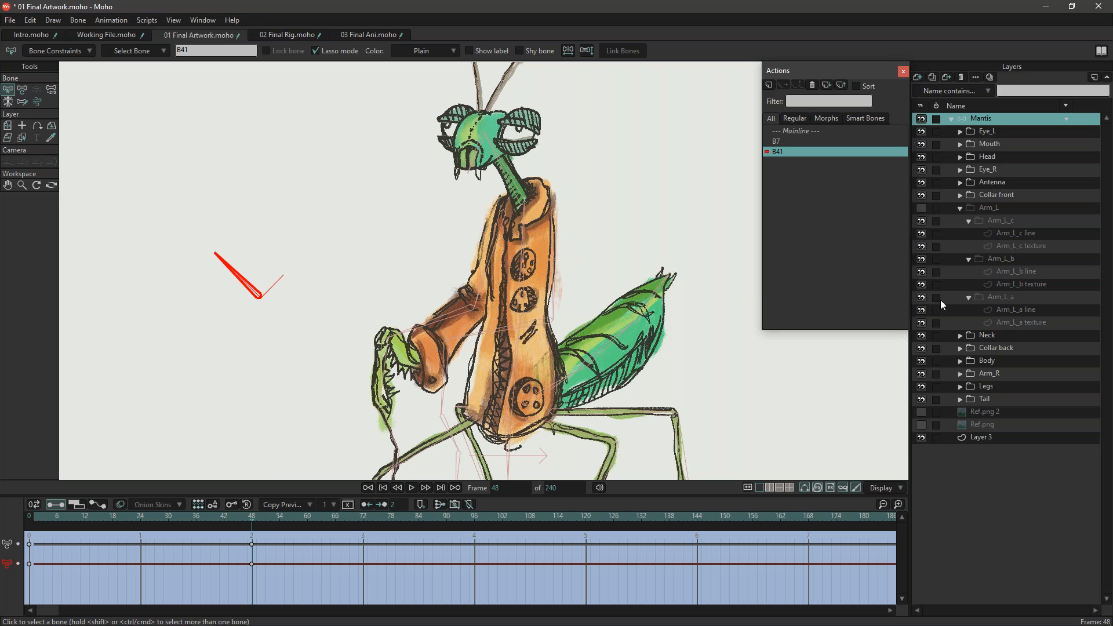
click(921, 375)
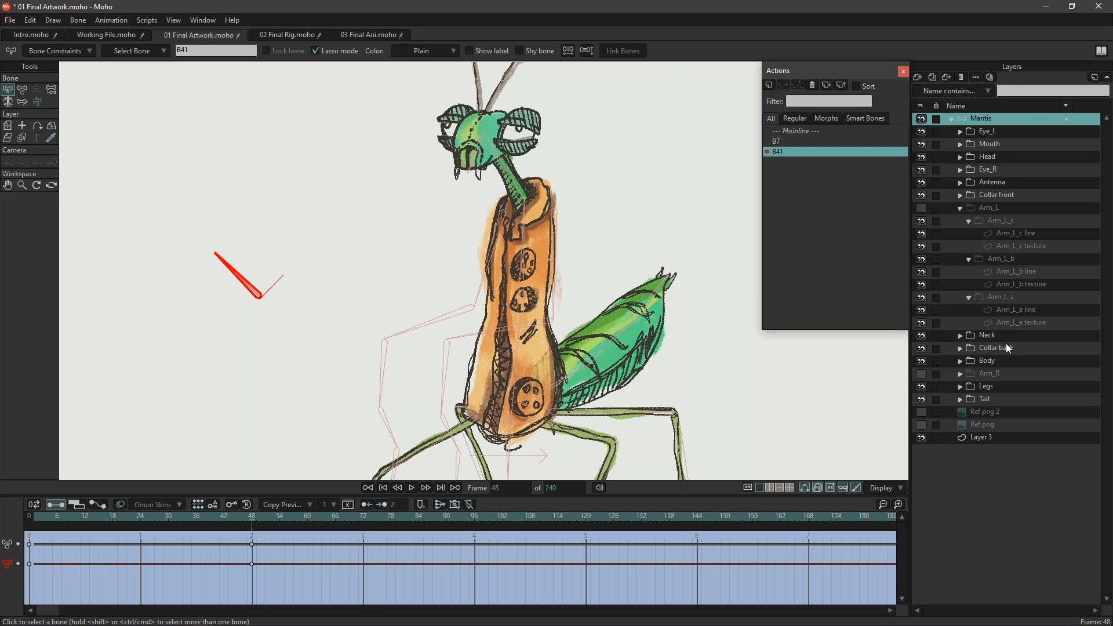
click(960, 361)
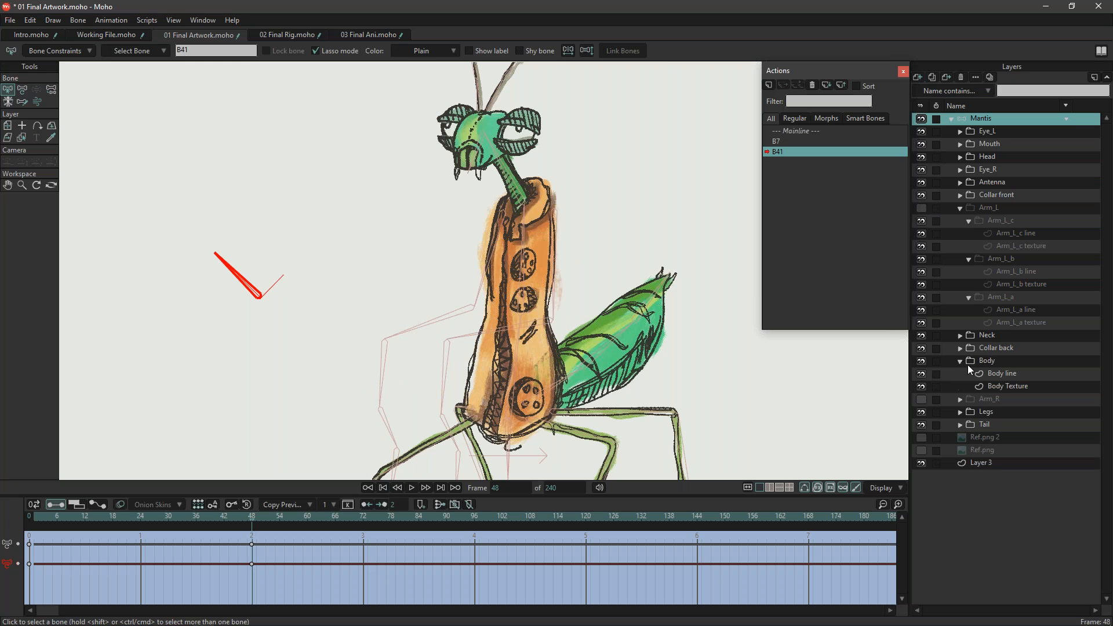
click(1015, 374)
Lasso the points of the coat's front seam on Body line and shift them left at frame 48.
click(52, 90)
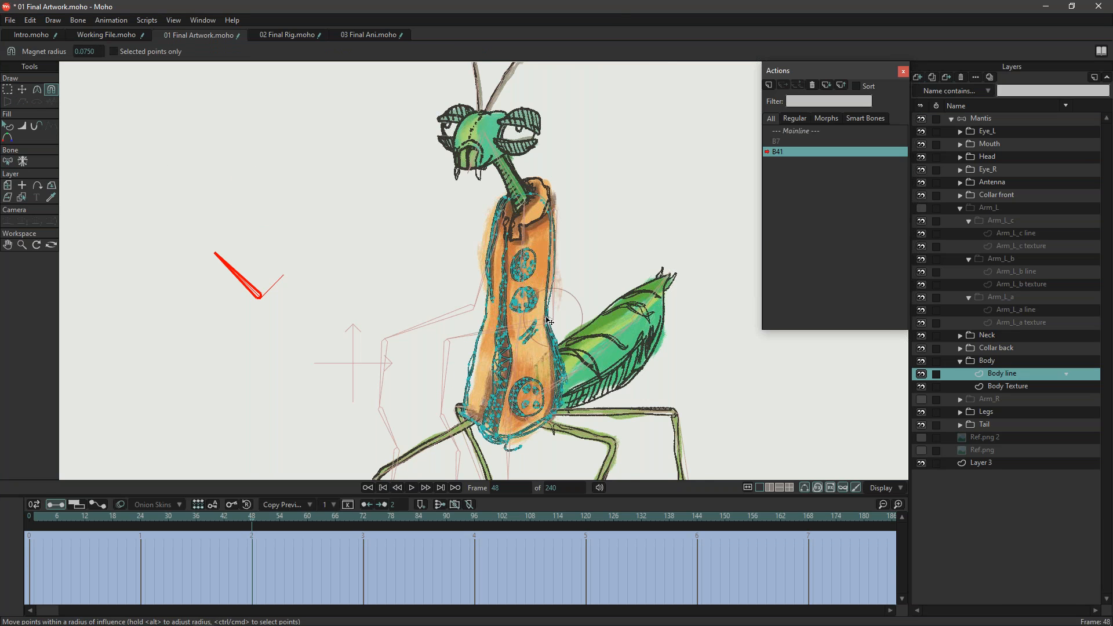
scroll(549, 321, up, 4)
click(1020, 385)
click(1020, 371)
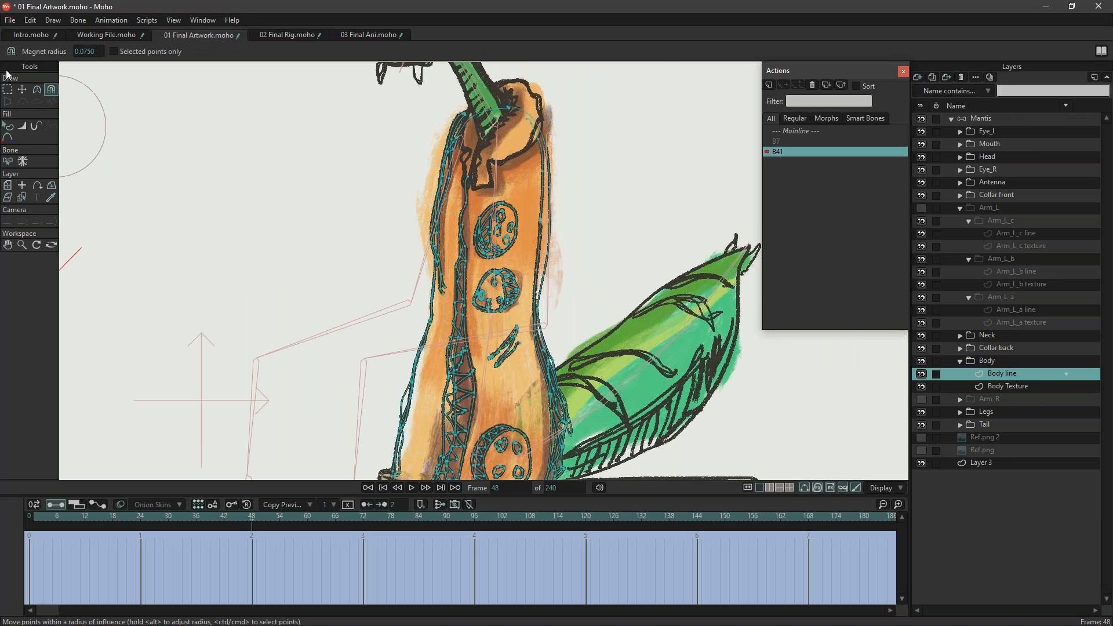
click(22, 90)
key(g)
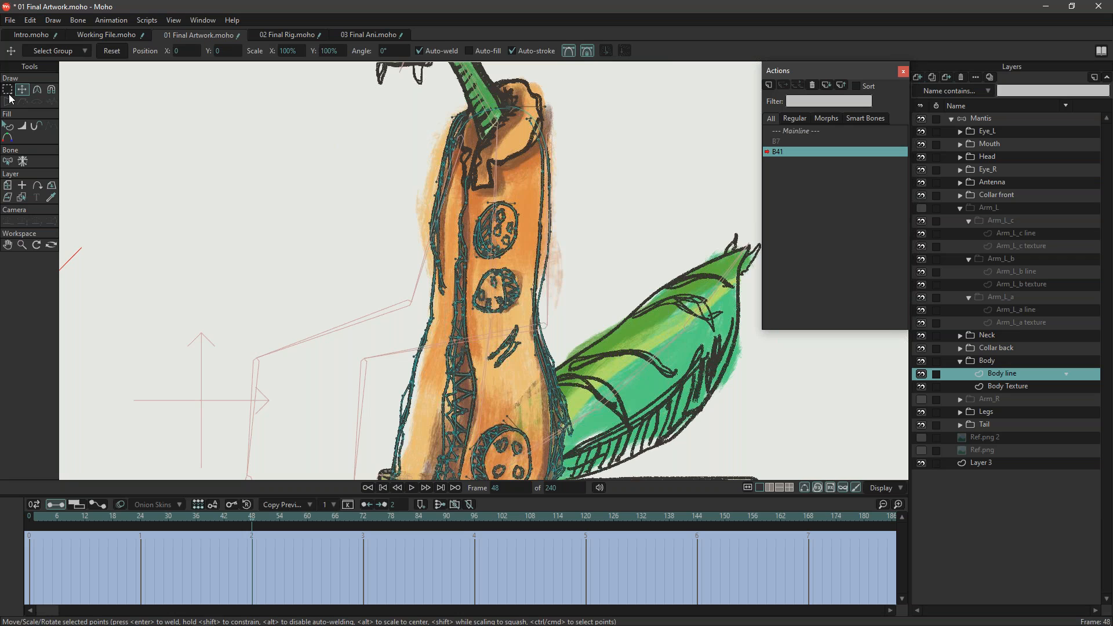
drag(487, 379, 480, 373)
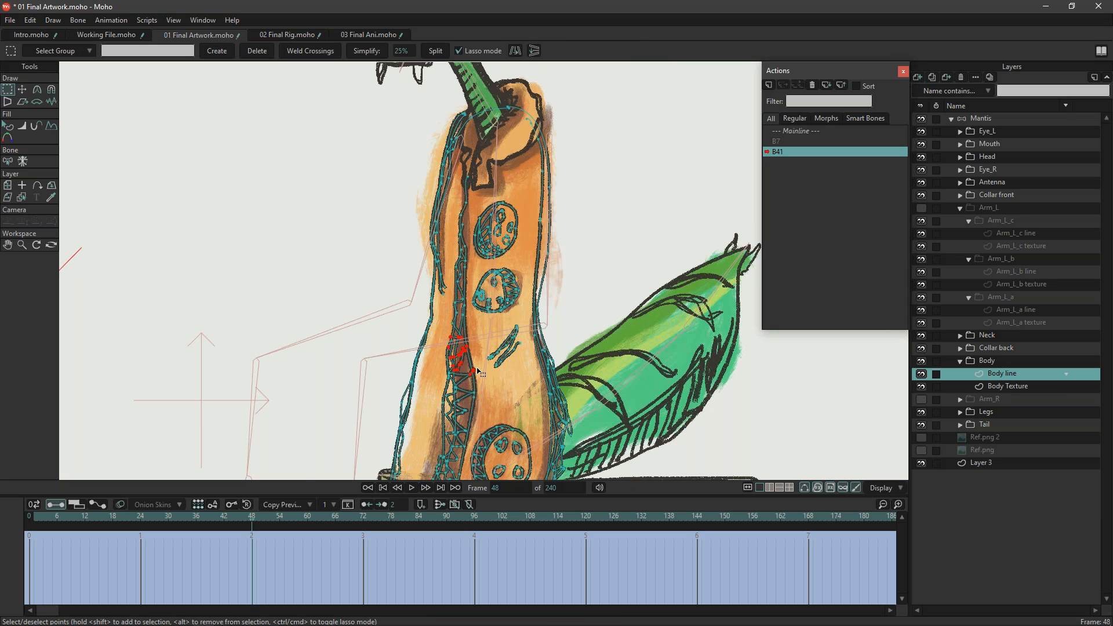
scroll(477, 371, down, 1)
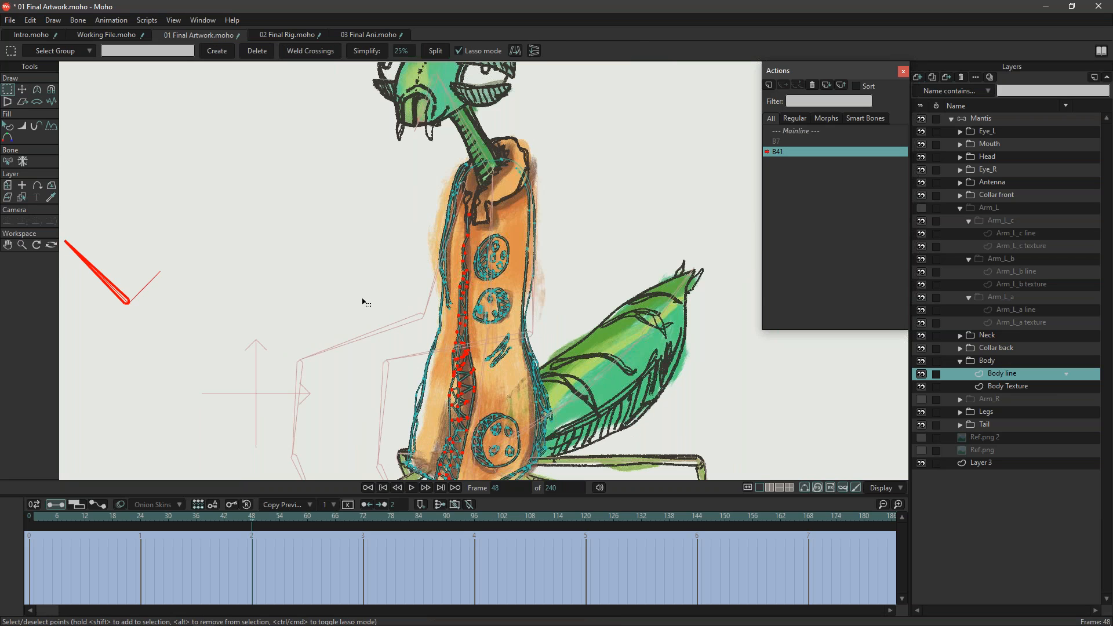
click(22, 89)
mouse_move(476, 366)
mouse_down()
mouse_move(431, 355)
mouse_move(458, 371)
mouse_up()
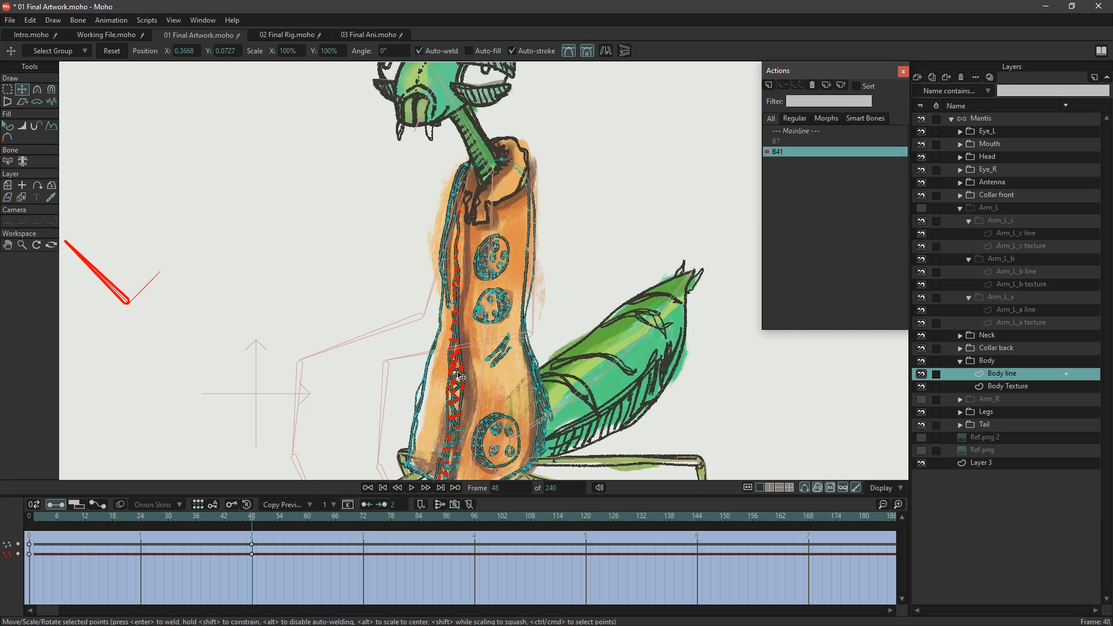
Smooth the shifted coat seam from collar to hem on Body line with the Magnet.
click(51, 90)
drag(458, 220, 464, 217)
drag(467, 458, 458, 433)
drag(483, 377, 452, 390)
Select the coat's lower button, then the upper buttons and nearby strokes, and shift them left to suggest the body turning.
click(8, 90)
mouse_move(512, 359)
mouse_down()
mouse_move(506, 421)
mouse_move(530, 393)
mouse_move(501, 396)
mouse_move(520, 395)
mouse_move(509, 392)
mouse_up()
key(t)
click(7, 90)
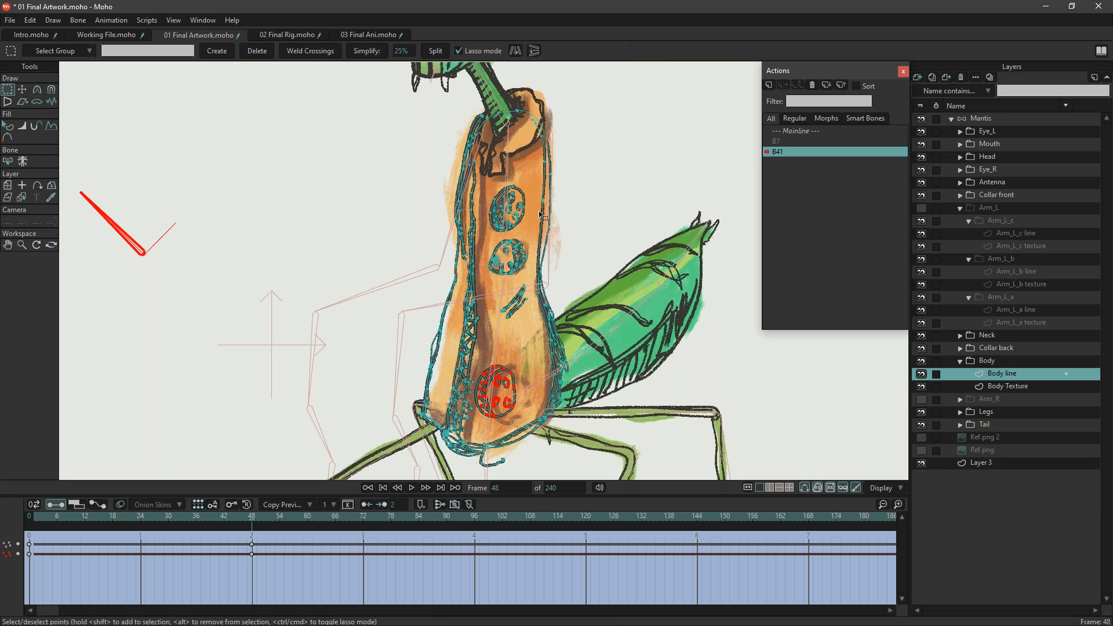
click(495, 250)
mouse_move(495, 249)
mouse_down()
mouse_move(525, 307)
mouse_move(510, 200)
mouse_move(490, 258)
mouse_move(523, 254)
mouse_move(502, 253)
mouse_up()
click(22, 90)
Refine the Body line drawing with a Magnet radius of 0.1667 and scrub the action to check the turn.
click(51, 89)
drag(331, 296, 410, 335)
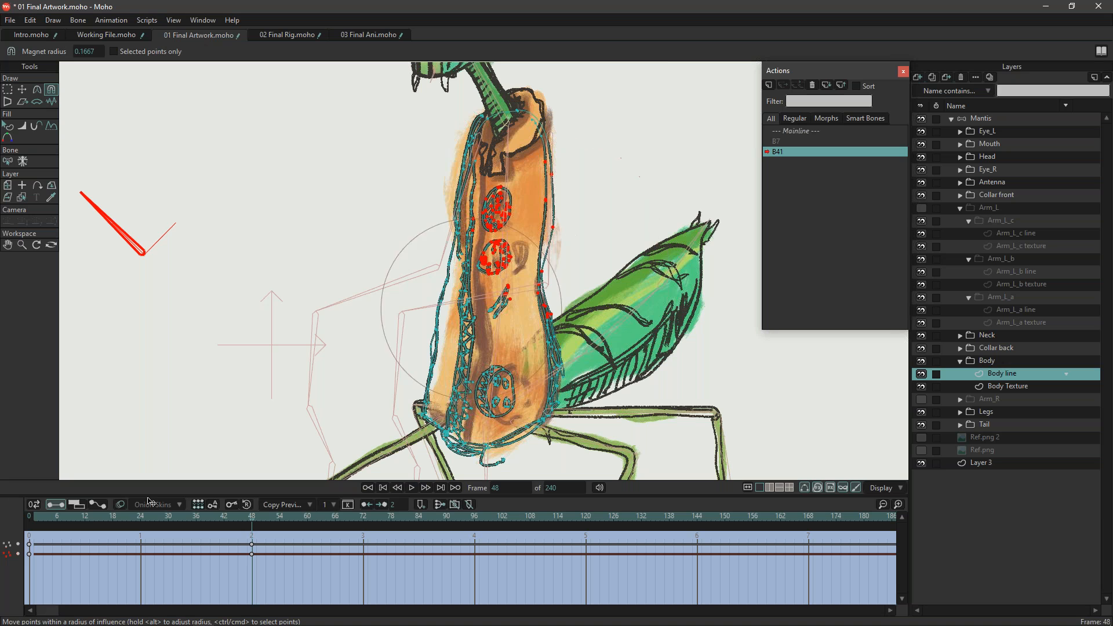
mouse_move(246, 518)
mouse_down()
mouse_move(129, 524)
mouse_move(248, 534)
mouse_move(124, 524)
mouse_move(27, 537)
mouse_move(252, 537)
mouse_up()
Reshape Body Texture to follow the turned coat with the 0.1667 Magnet, and touch up the lower edge of Body line.
click(1009, 386)
drag(477, 249, 487, 249)
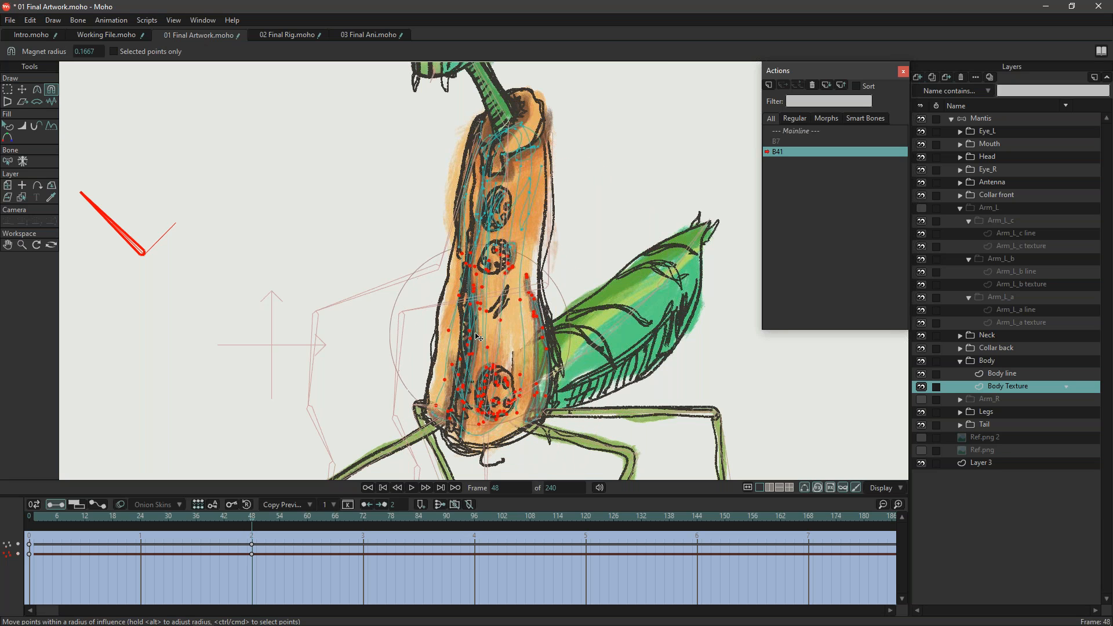
mouse_move(243, 516)
mouse_down()
mouse_move(124, 517)
mouse_move(227, 526)
mouse_move(117, 517)
mouse_move(261, 541)
mouse_move(112, 527)
mouse_move(270, 534)
mouse_move(251, 530)
mouse_up()
click(1010, 375)
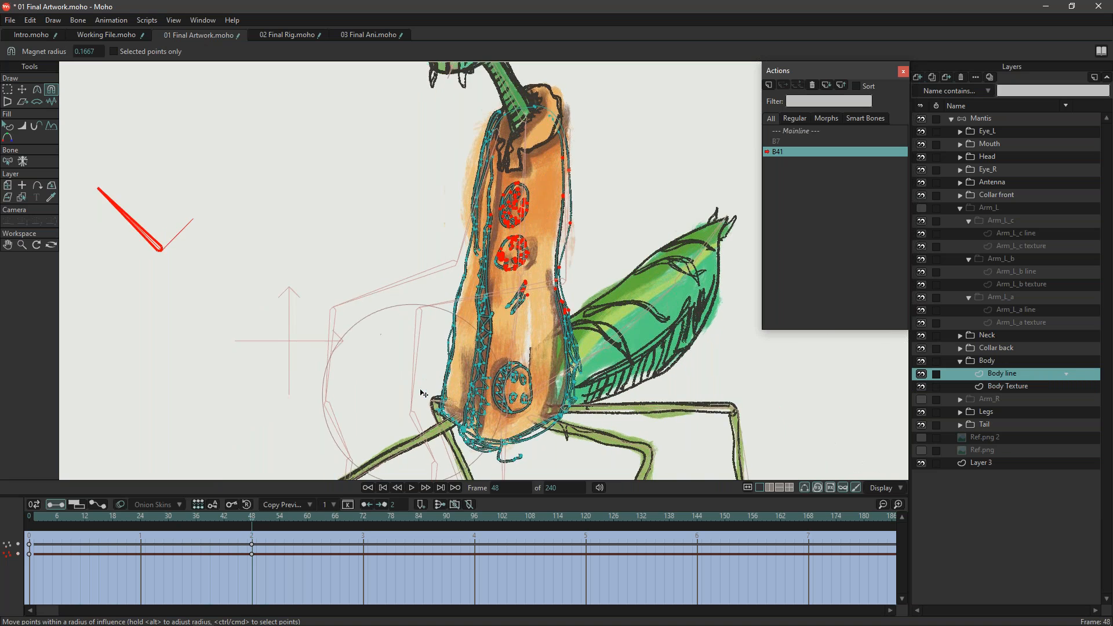
mouse_move(238, 516)
mouse_down()
mouse_move(77, 521)
mouse_move(241, 529)
mouse_move(70, 531)
mouse_move(252, 537)
mouse_up()
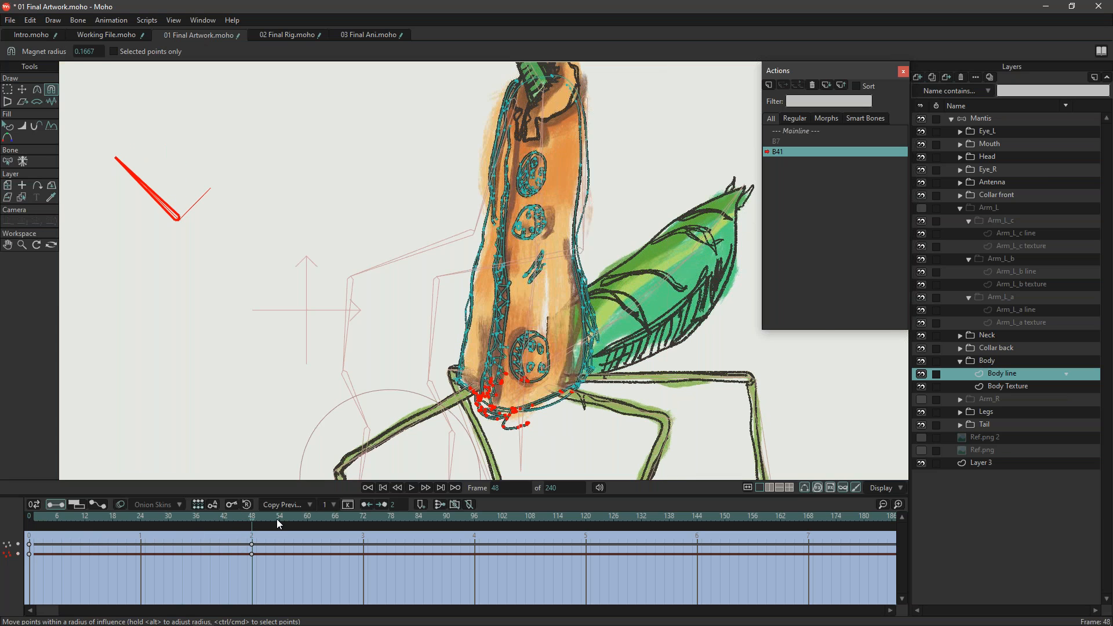
Collapse the Body and Arm_L groups and make the Arm_L layer visible again.
click(961, 360)
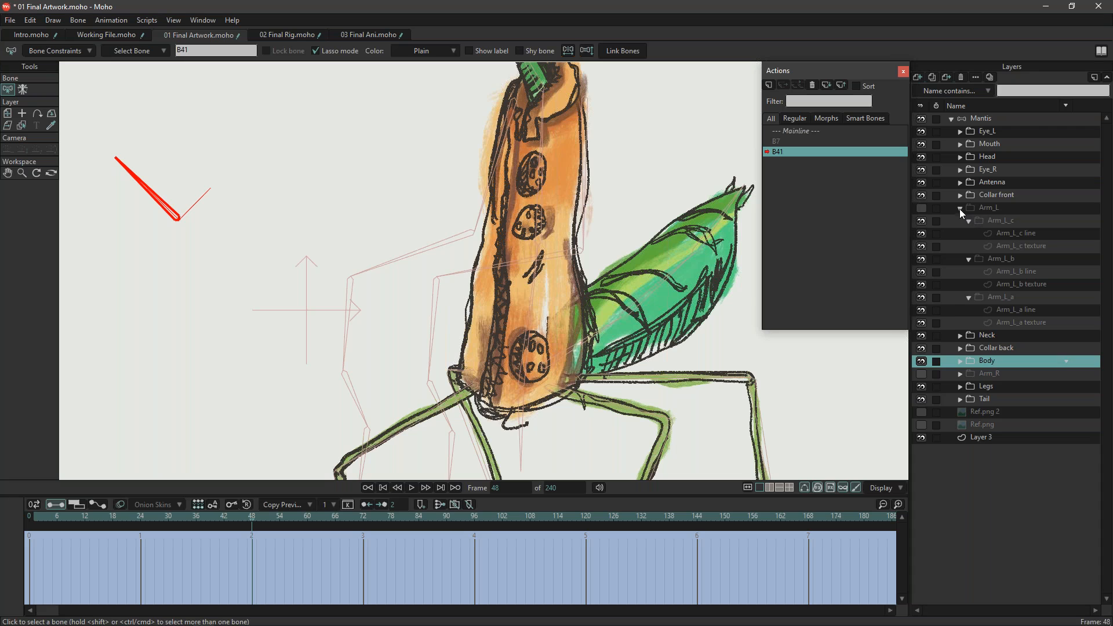
click(960, 209)
click(921, 207)
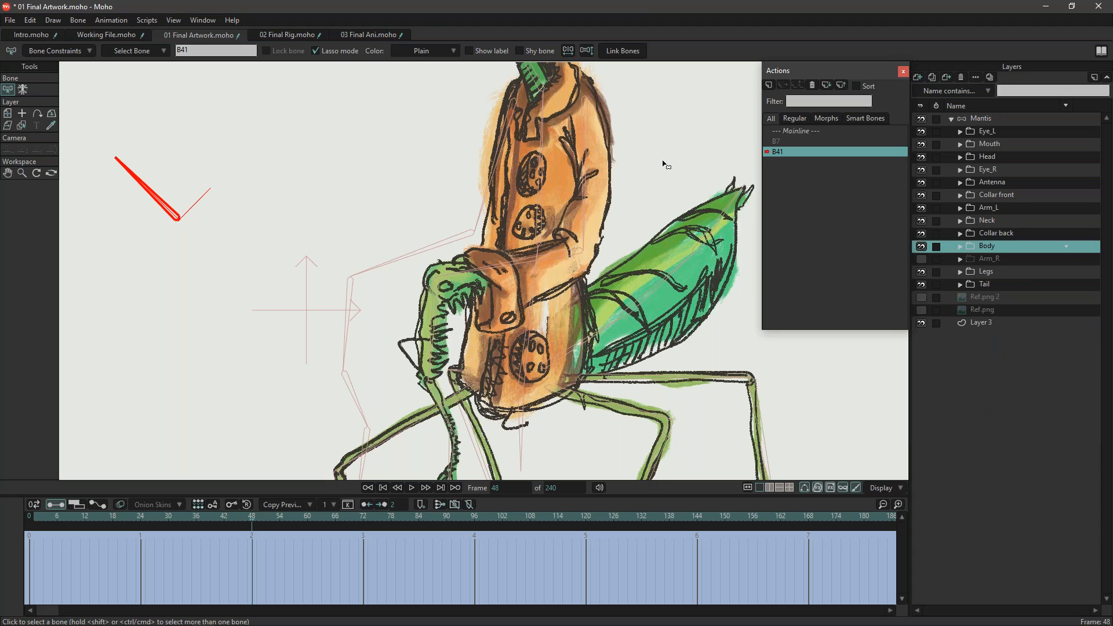
click(8, 114)
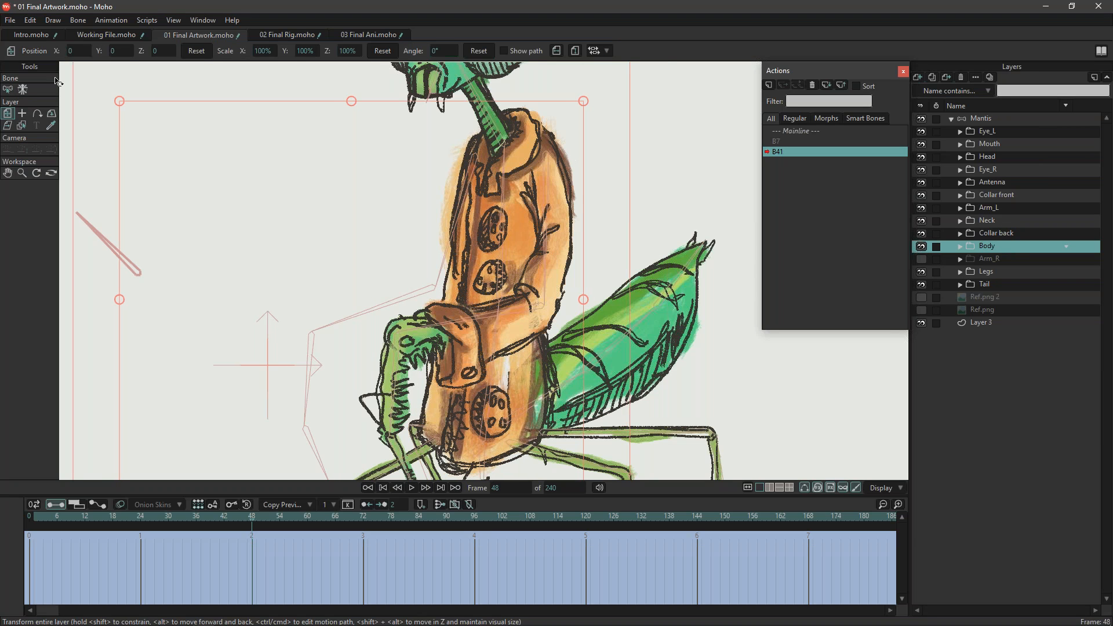
click(7, 89)
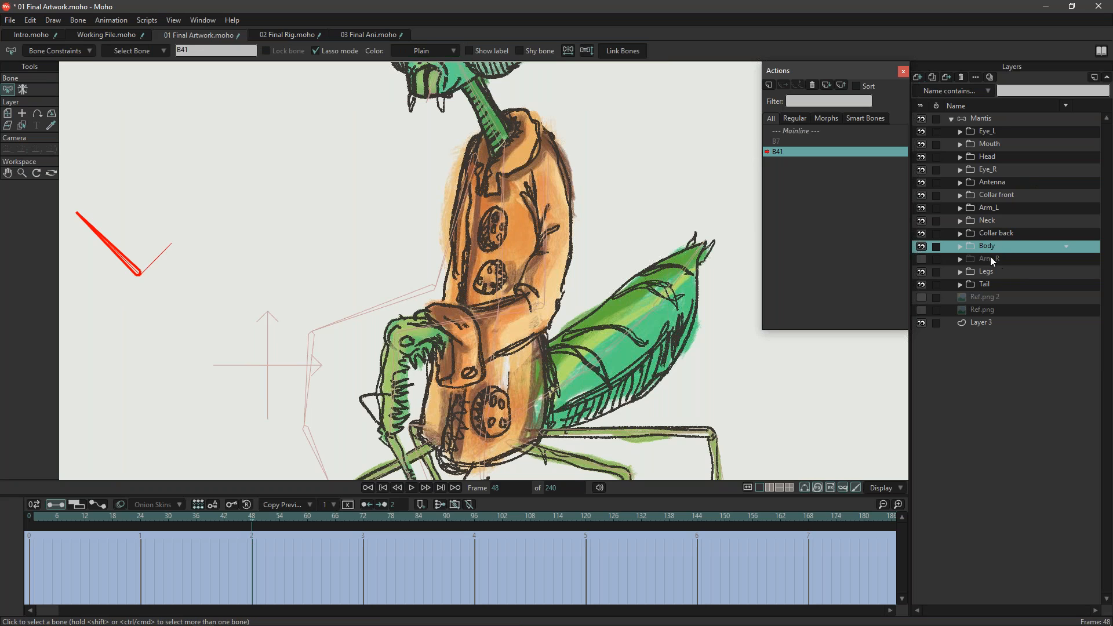
On the Mantis layer, move the near upper-arm bone slightly left at frame 48 to follow the body turn.
click(999, 118)
click(545, 190)
click(22, 90)
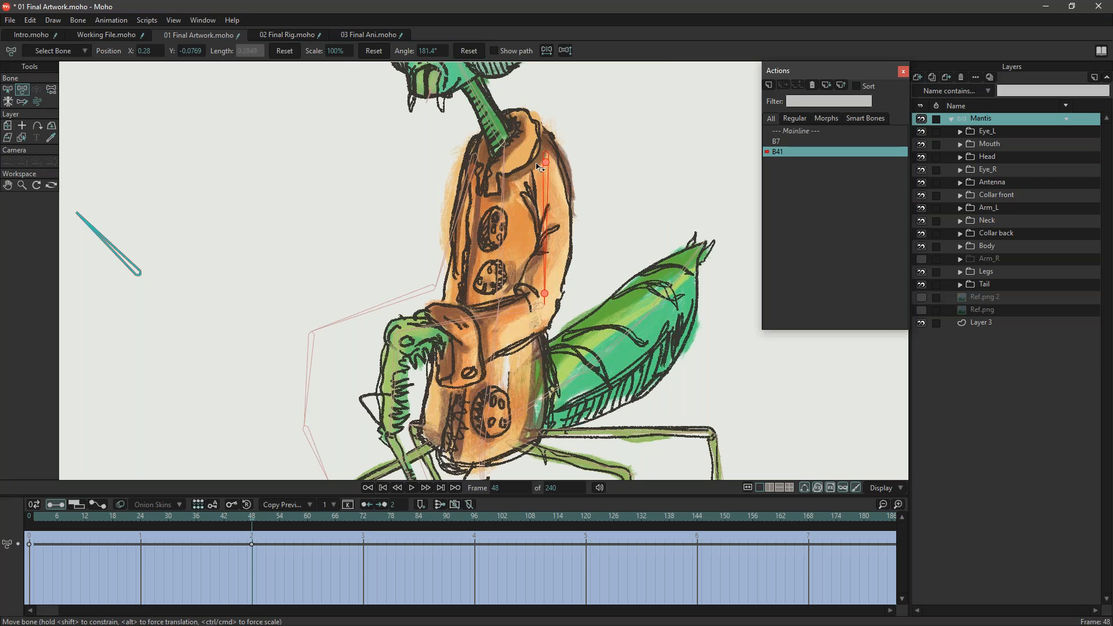
click(548, 165)
drag(551, 167, 542, 165)
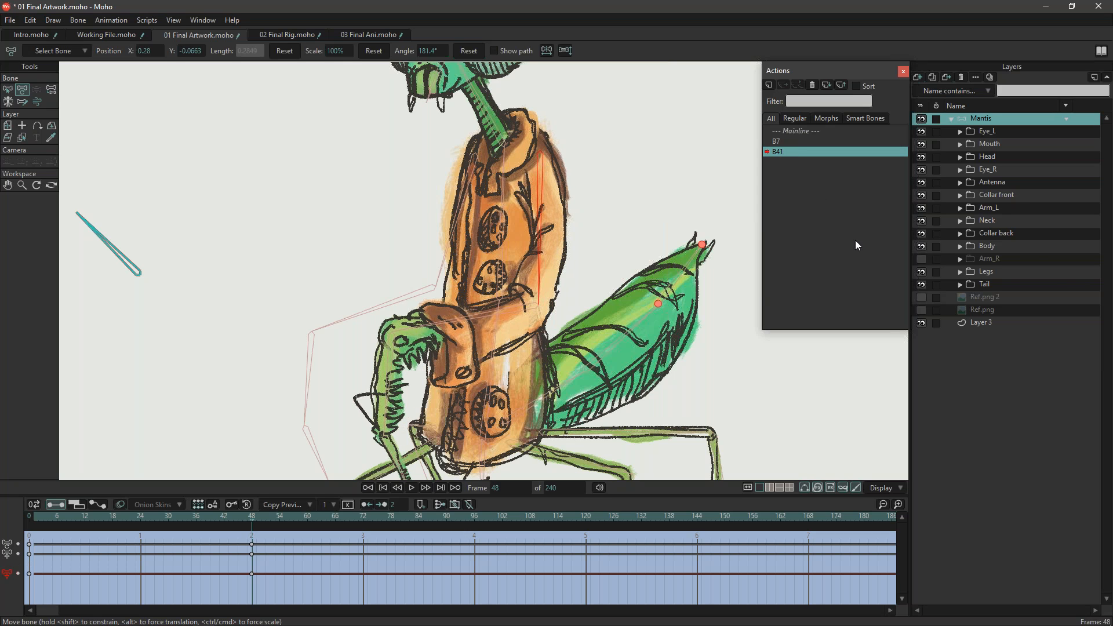
Show the Arm_R layer, move the far upper-arm bone slightly right, and scrub the action to check the turn.
click(922, 259)
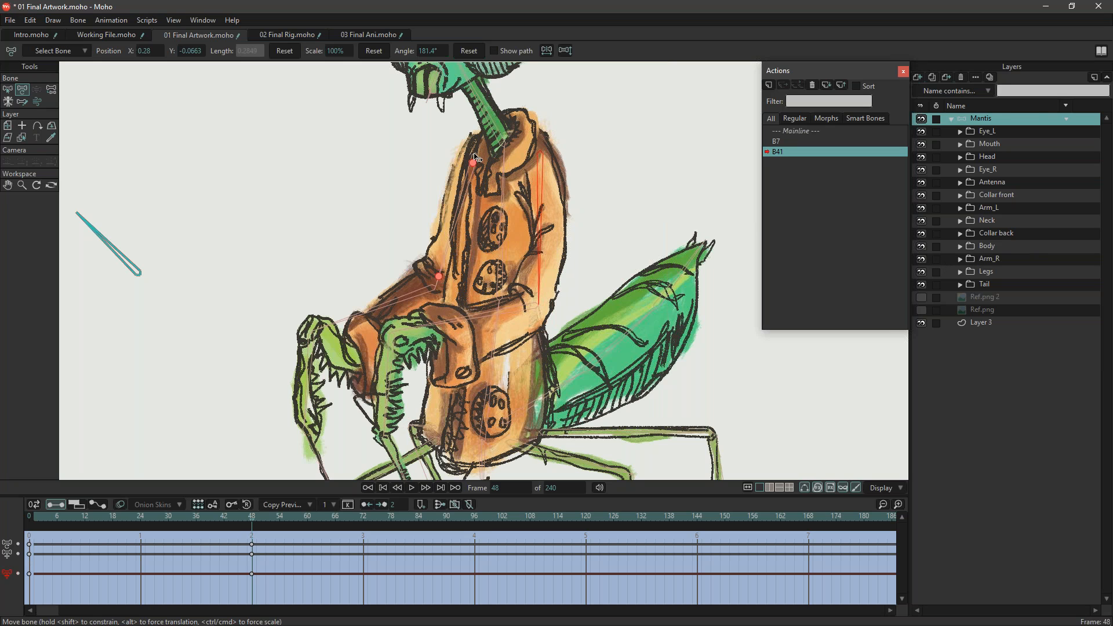
drag(474, 164, 481, 165)
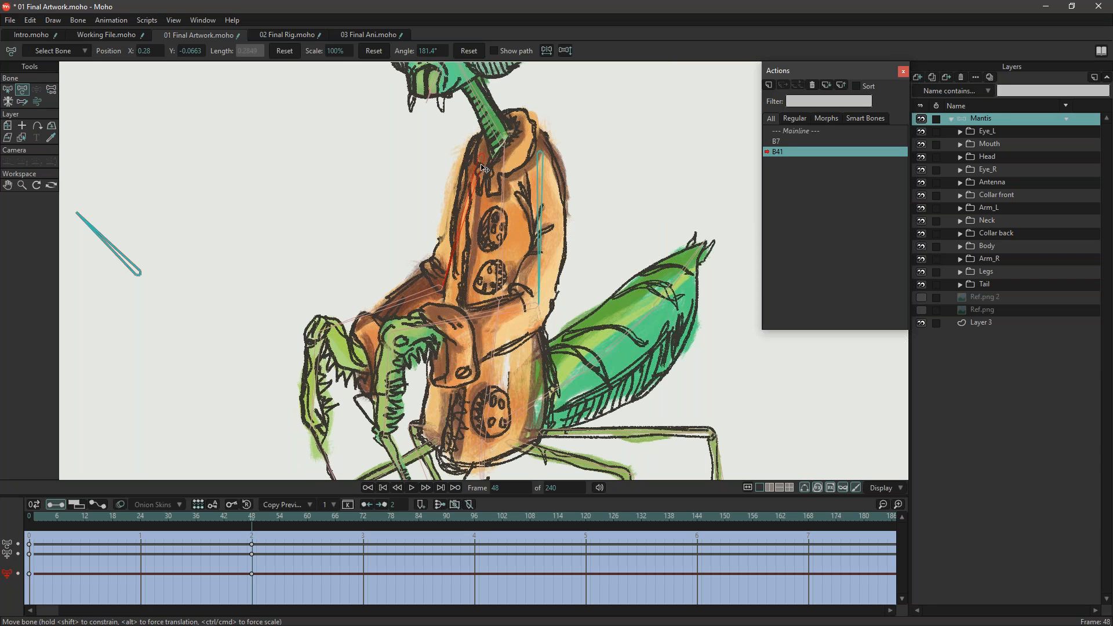
drag(249, 517, 122, 521)
drag(46, 520, 47, 520)
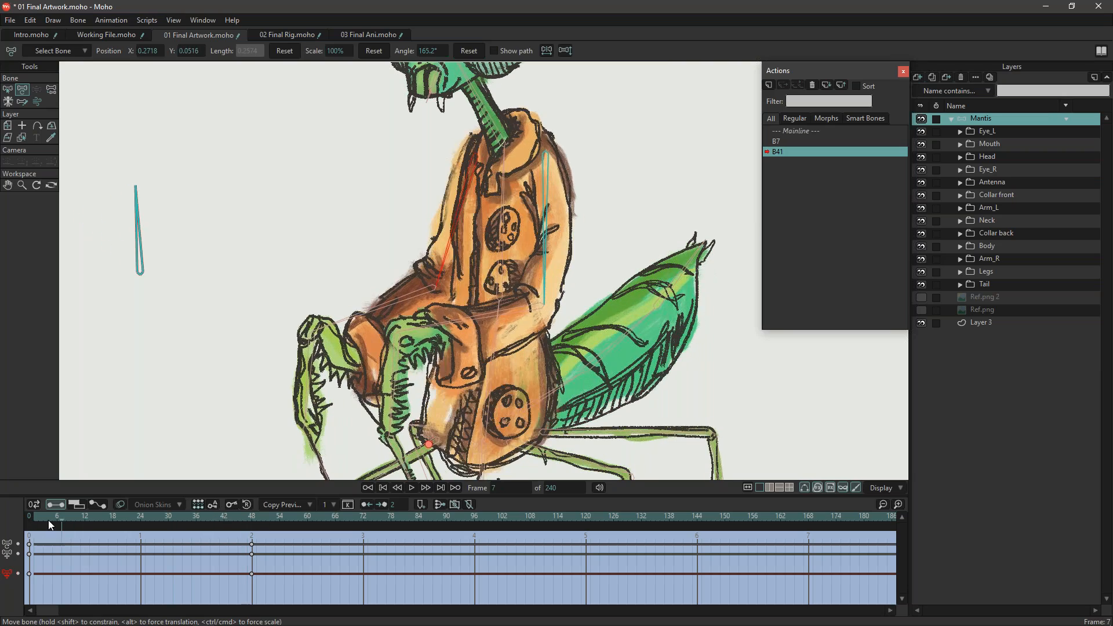
Back on the Mainline, create a second smart bone action for control bone B41 and rotate the bone to 45.5° at frame 48.
drag(116, 509, 6, 521)
click(788, 130)
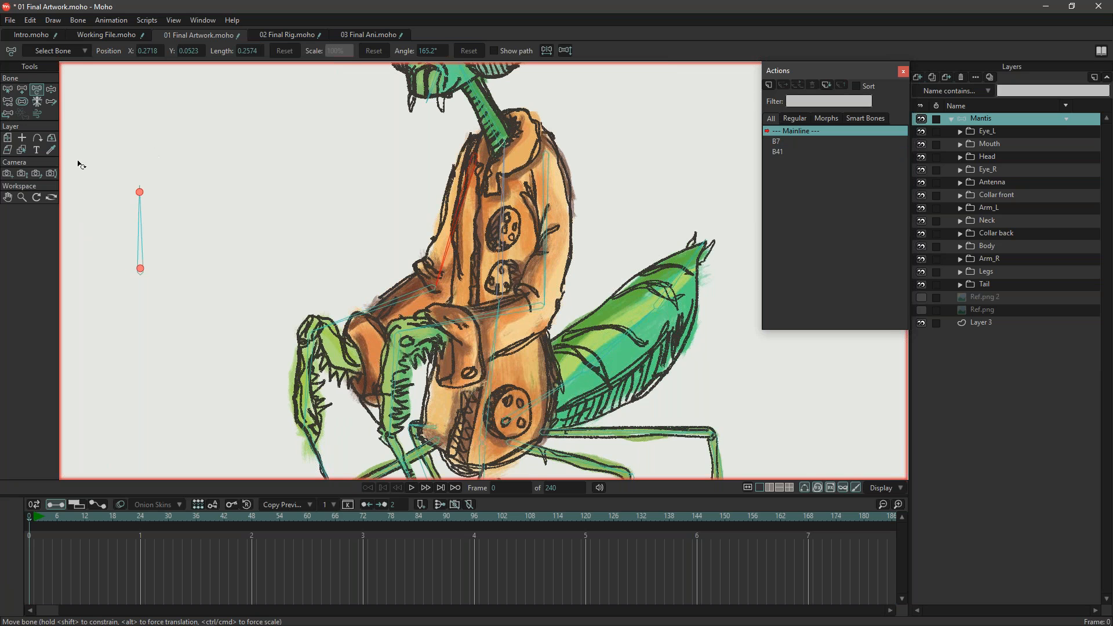
click(7, 89)
click(139, 239)
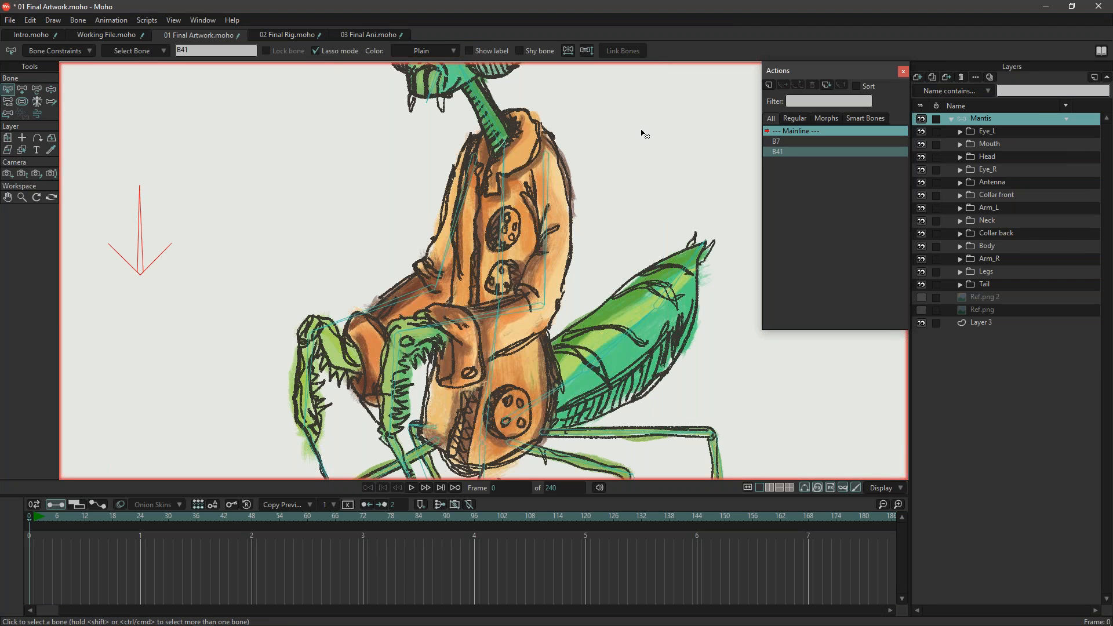
click(769, 85)
key(Return)
drag(140, 520, 252, 519)
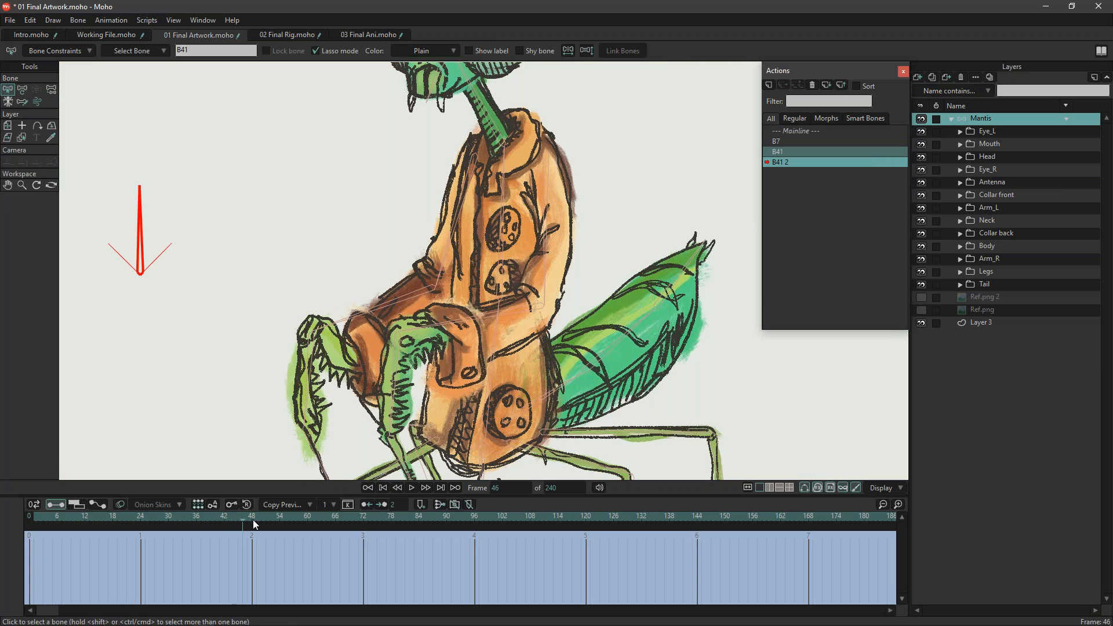
click(22, 90)
drag(148, 234, 171, 243)
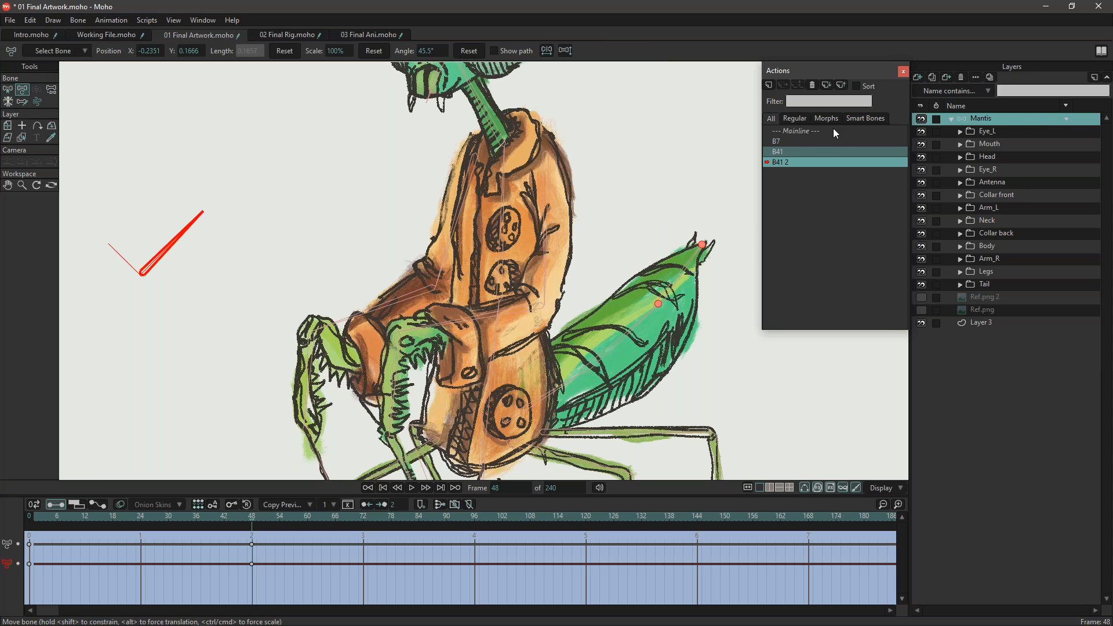
double_click(808, 130)
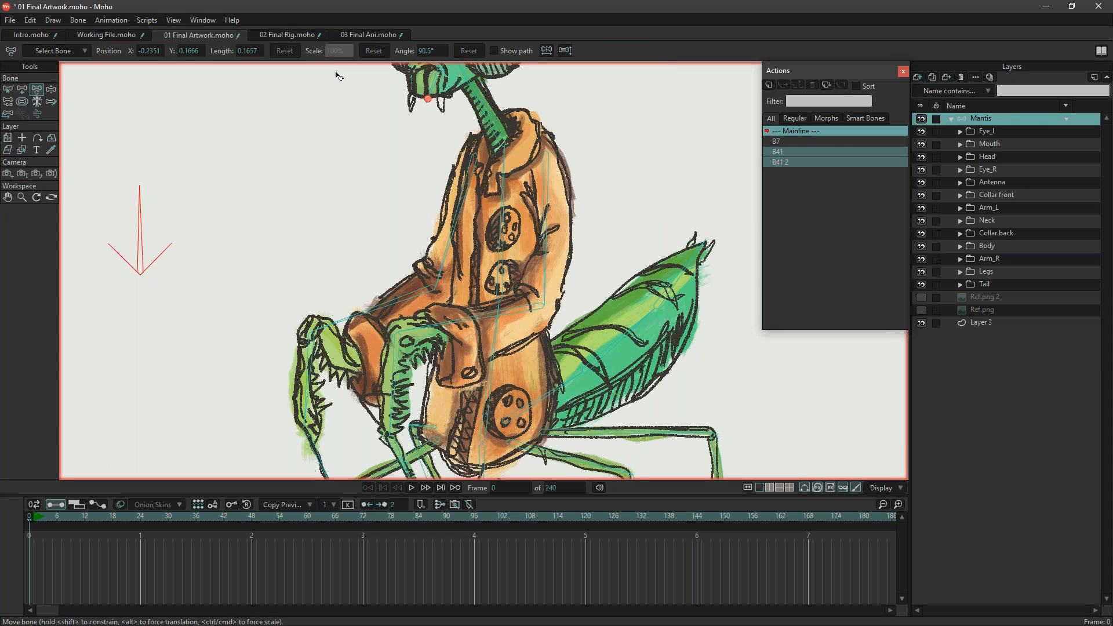
In 02 Final Rig.moho, swing the two body control bones below the face panel and examine how the body and arms follow.
click(288, 34)
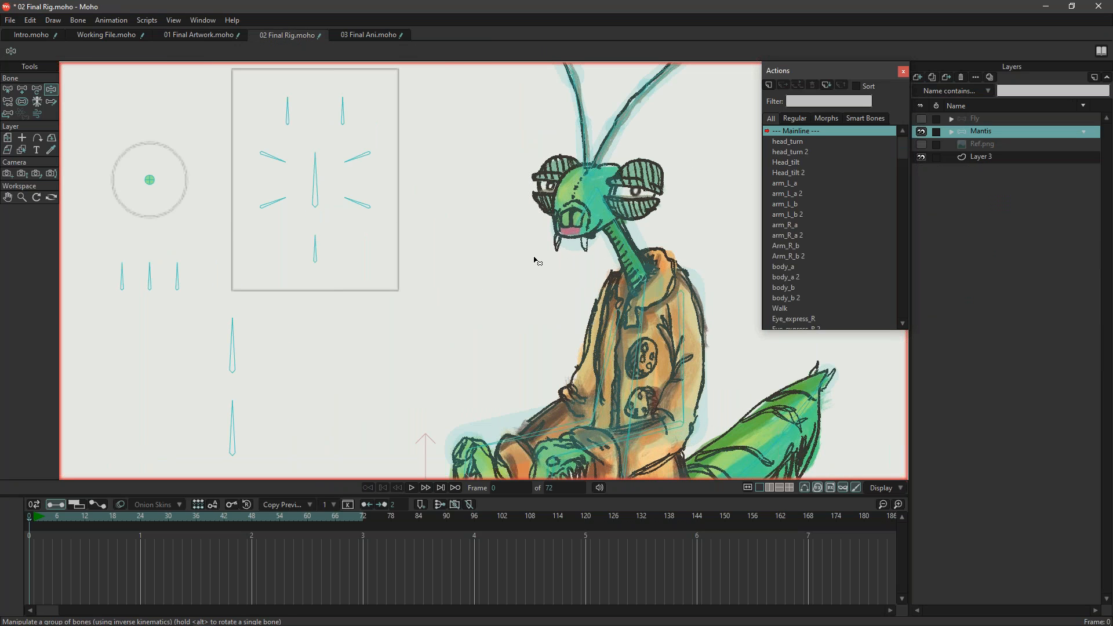
drag(431, 308, 406, 225)
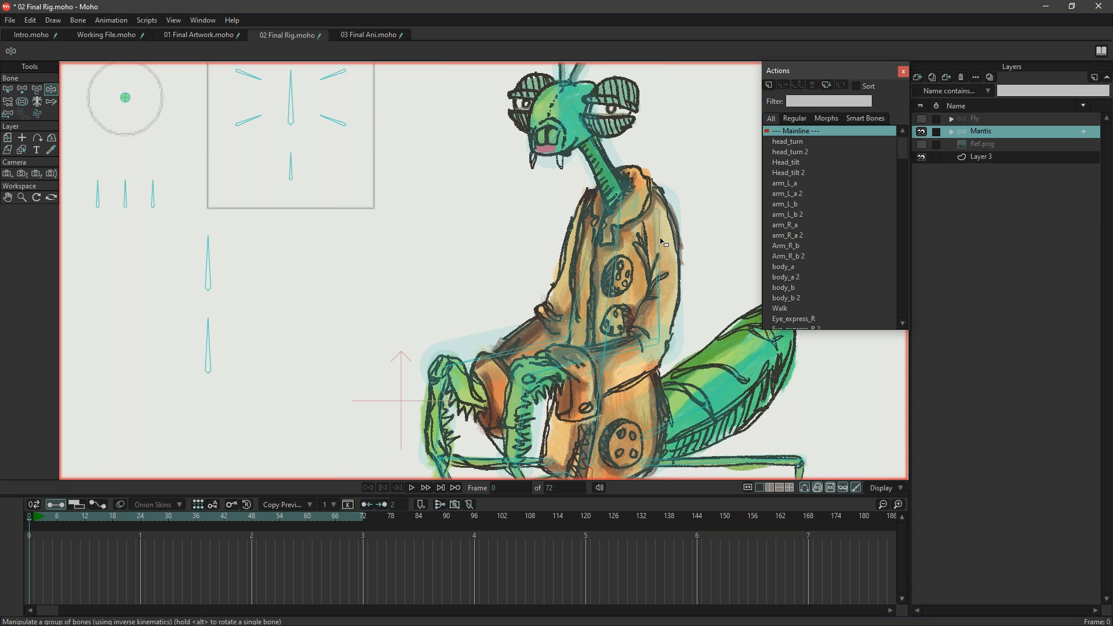
click(8, 88)
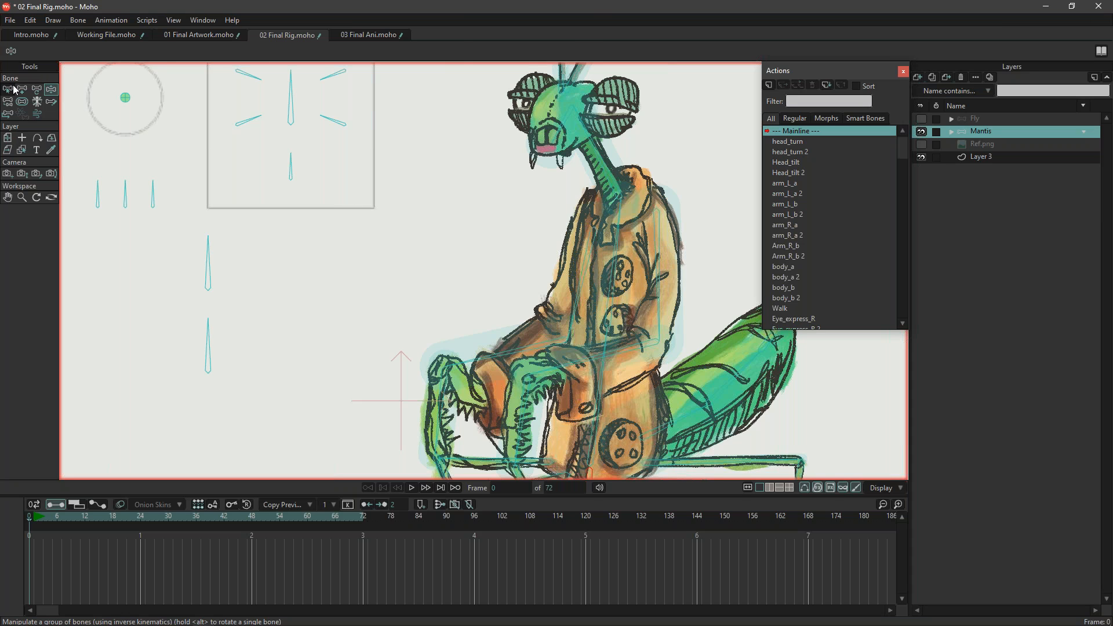
click(50, 91)
drag(208, 264, 163, 274)
drag(591, 255, 570, 197)
drag(154, 199, 191, 143)
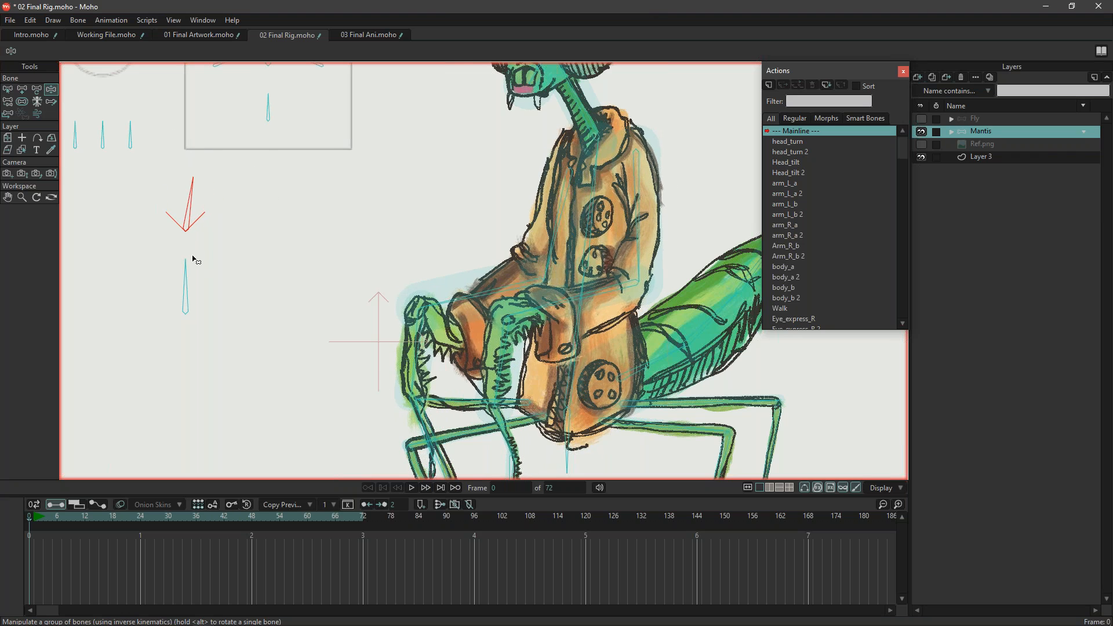
scroll(194, 256, down, 2)
drag(192, 269, 174, 254)
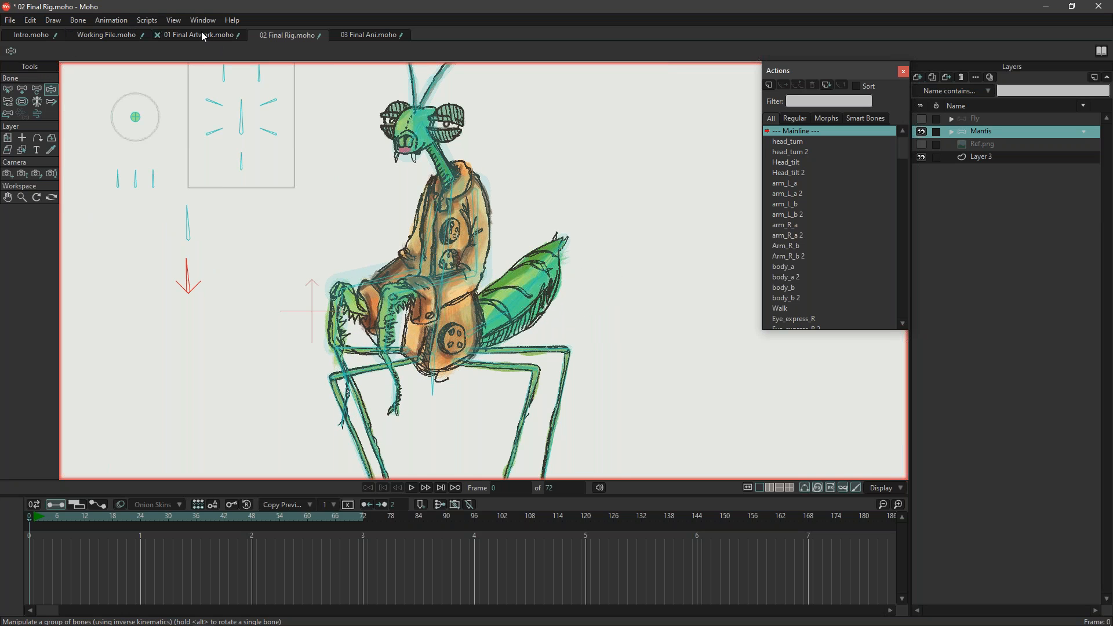
At frame 1, test the eyelids with the central and individual eyelid control bones, and delete the resulting test keys.
drag(209, 165, 269, 250)
scroll(394, 238, up, 3)
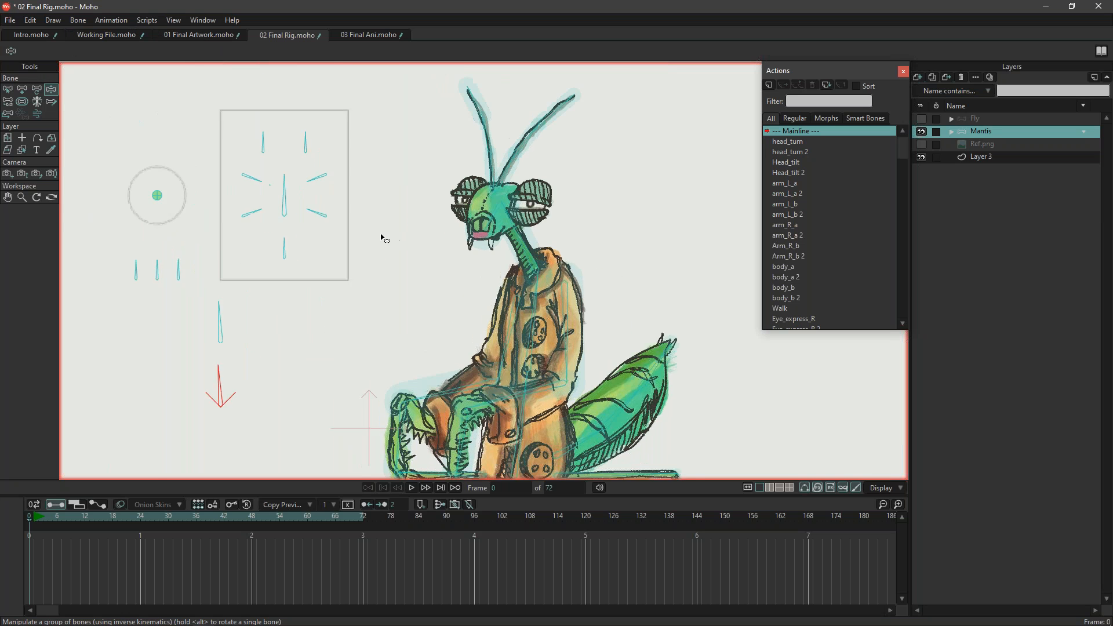
drag(387, 287, 422, 341)
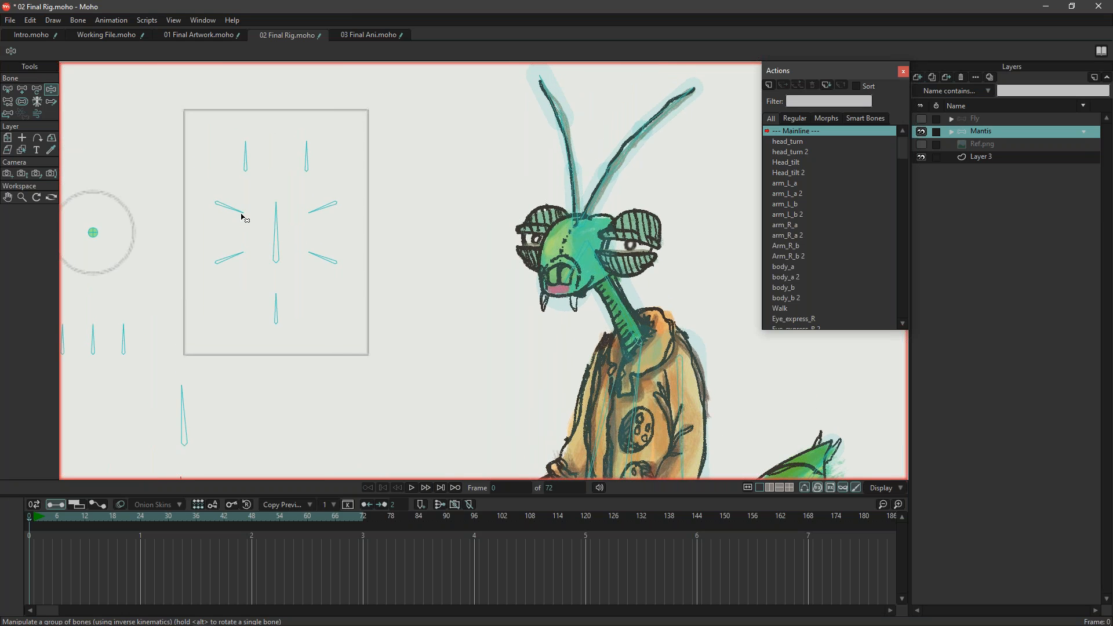
click(34, 517)
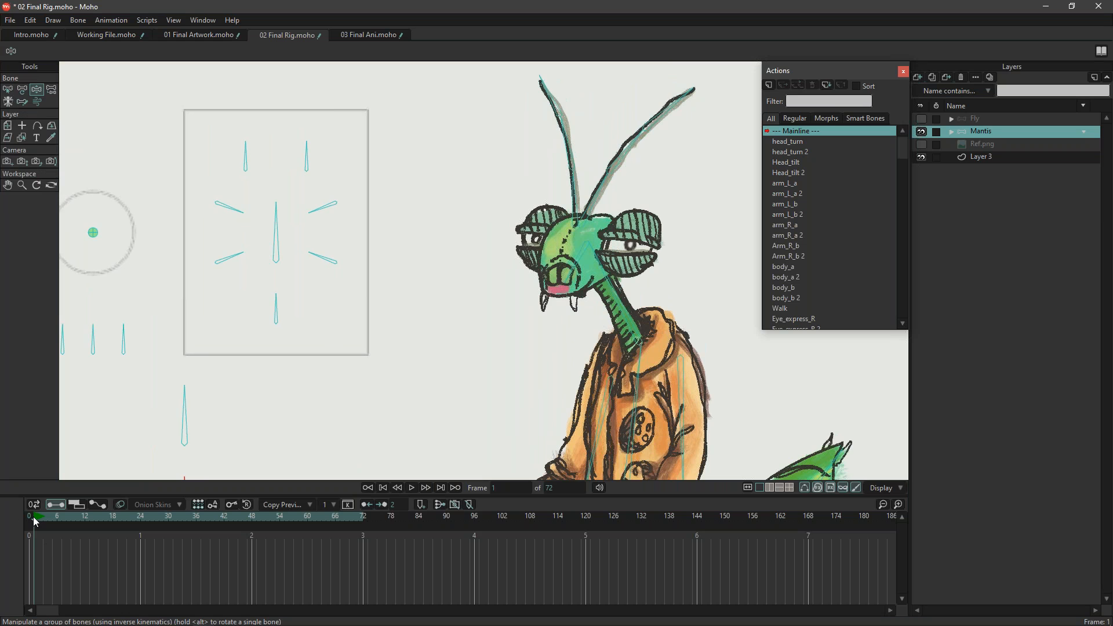
click(22, 523)
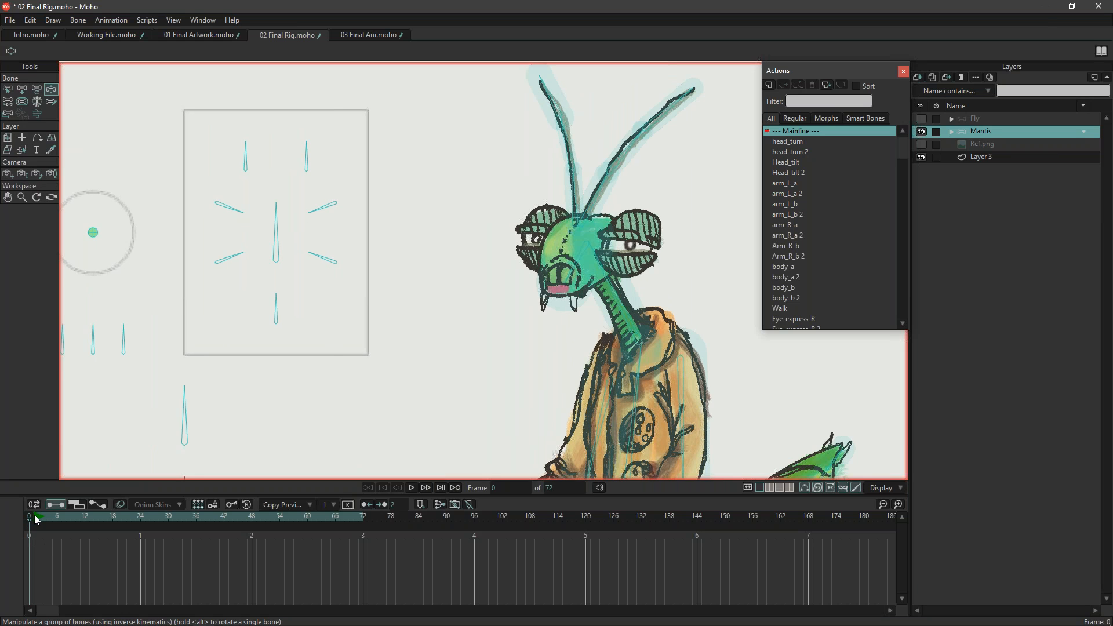
click(37, 519)
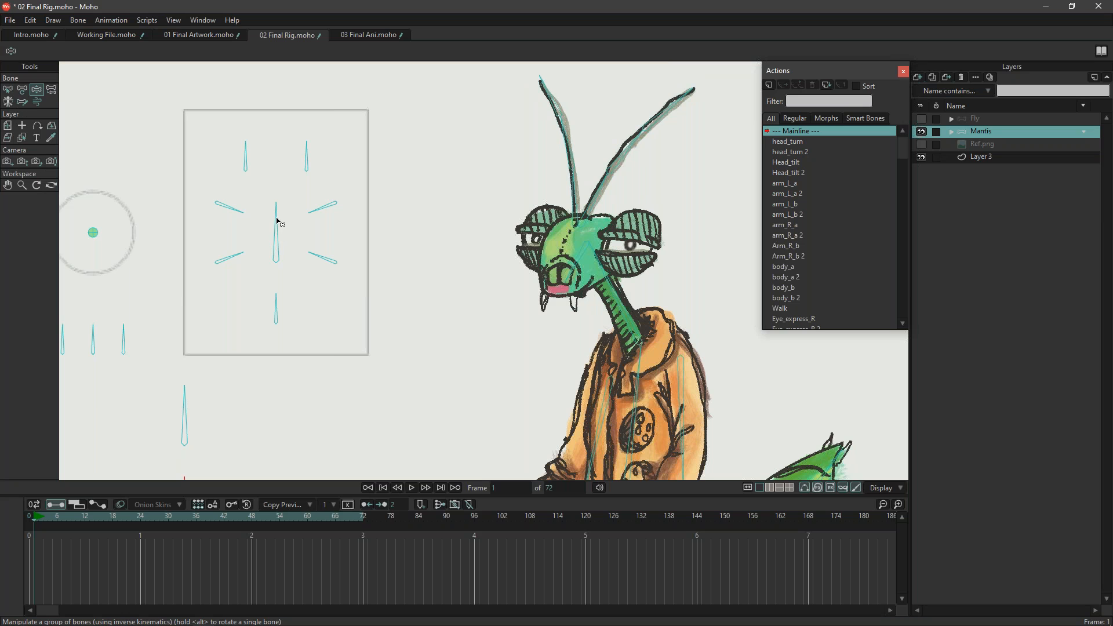
drag(313, 211, 256, 208)
drag(266, 214, 304, 221)
click(254, 276)
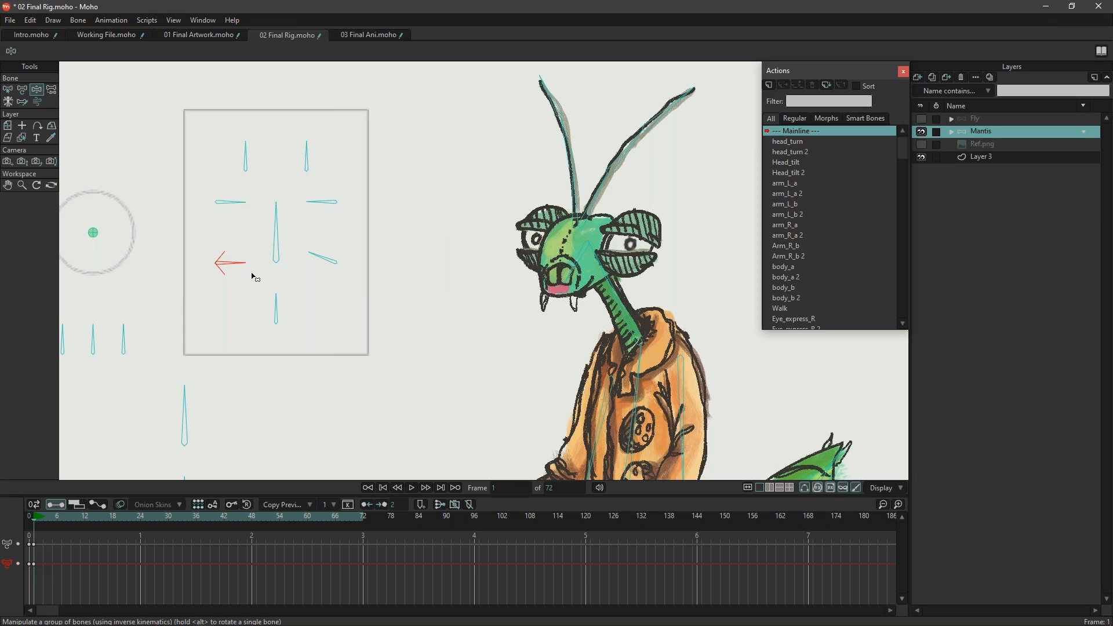
drag(303, 266, 303, 267)
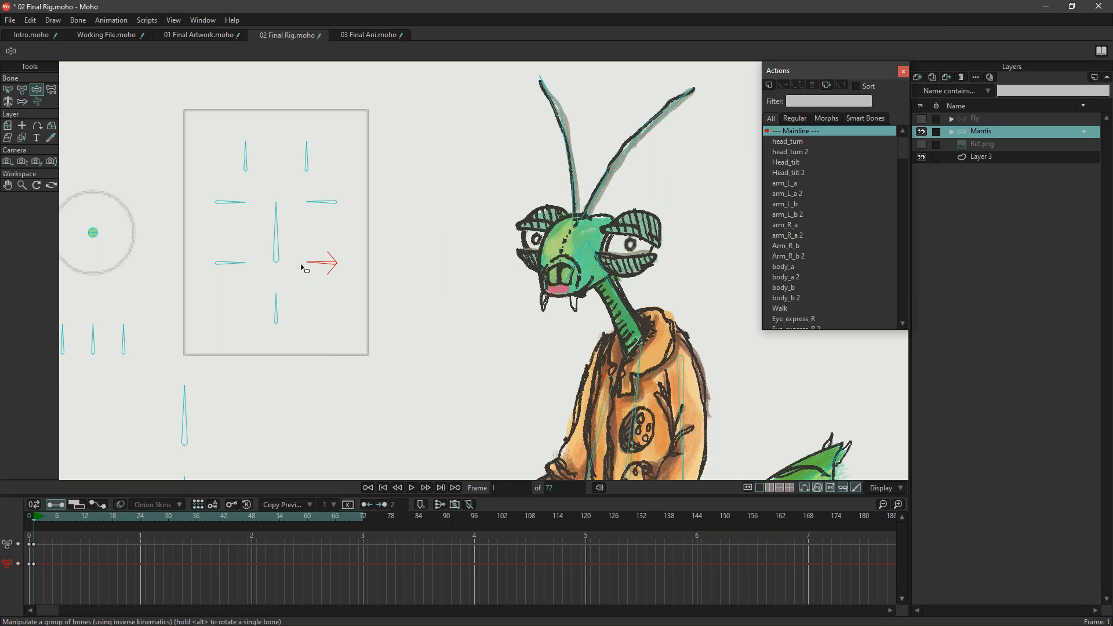
drag(282, 227, 319, 207)
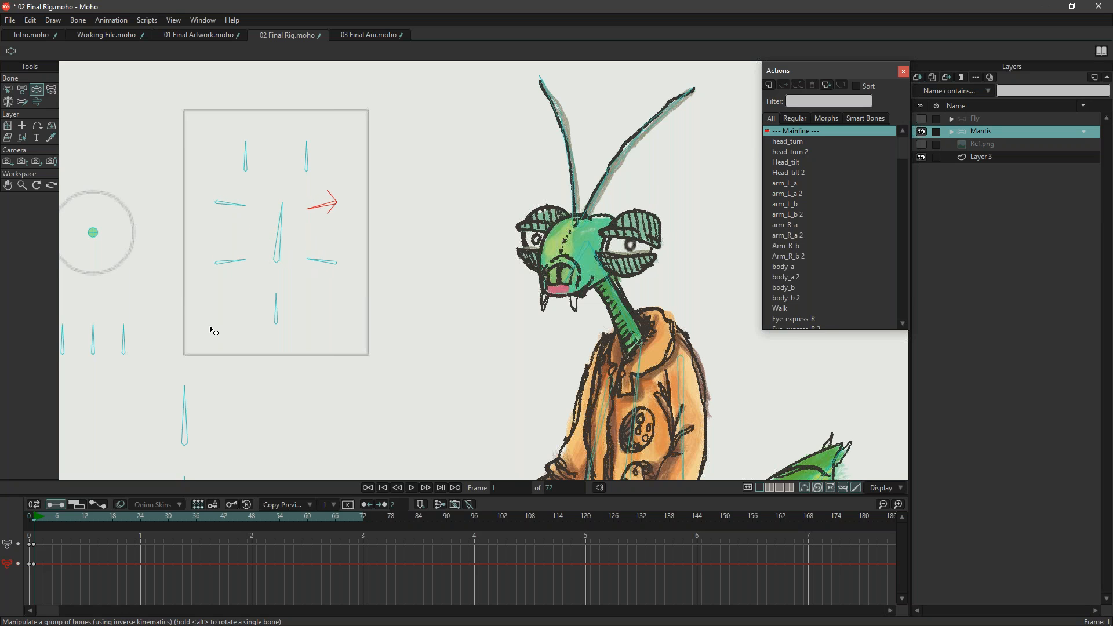
drag(42, 540, 37, 582)
key(Delete)
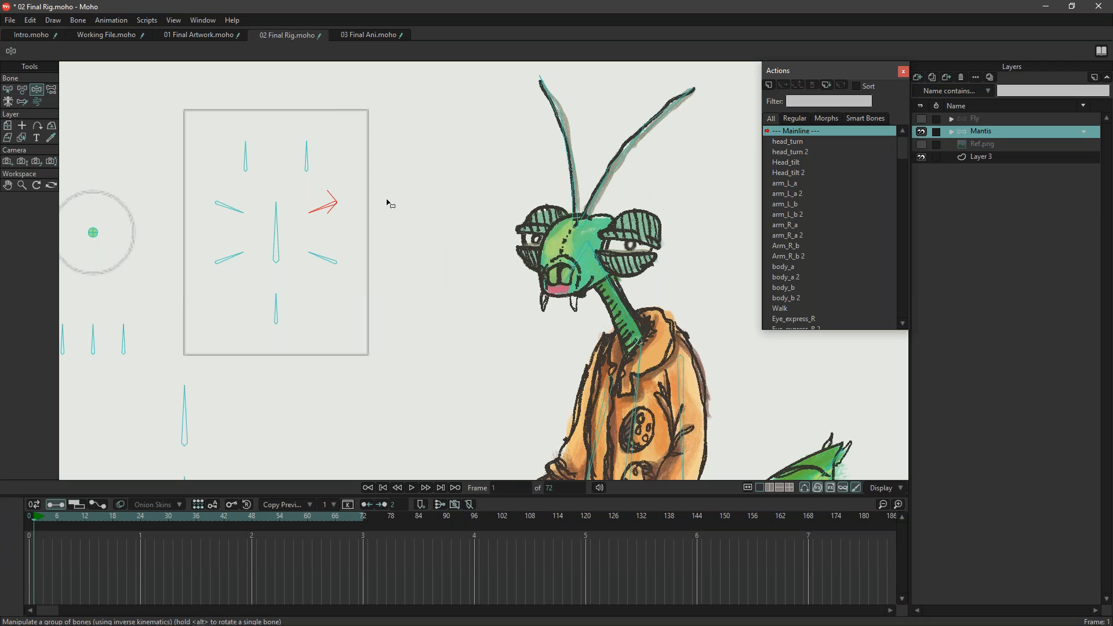
Try different eye expressions by rotating the four eyelid control bones and the central control bone, and clear the test pose.
drag(280, 226, 313, 80)
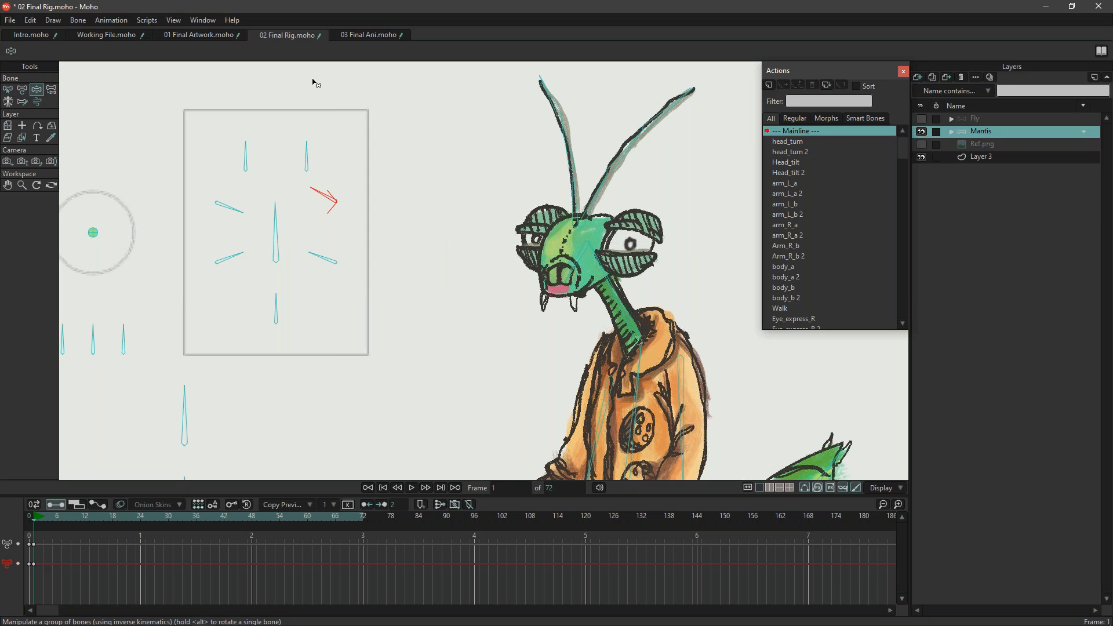
drag(325, 254, 343, 224)
drag(231, 218, 277, 131)
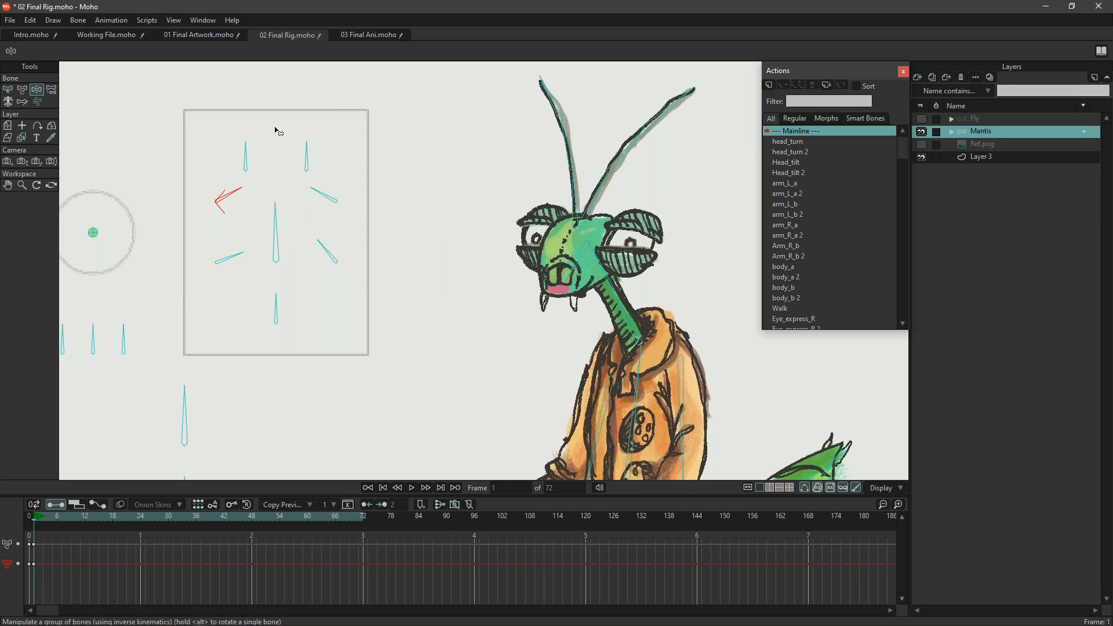
mouse_move(238, 263)
mouse_down()
mouse_move(209, 216)
mouse_move(231, 243)
mouse_move(230, 228)
mouse_move(256, 274)
mouse_up()
click(241, 199)
drag(313, 186, 311, 198)
click(313, 277)
drag(311, 278, 305, 261)
drag(278, 222, 322, 226)
drag(240, 219, 231, 248)
drag(300, 250, 278, 237)
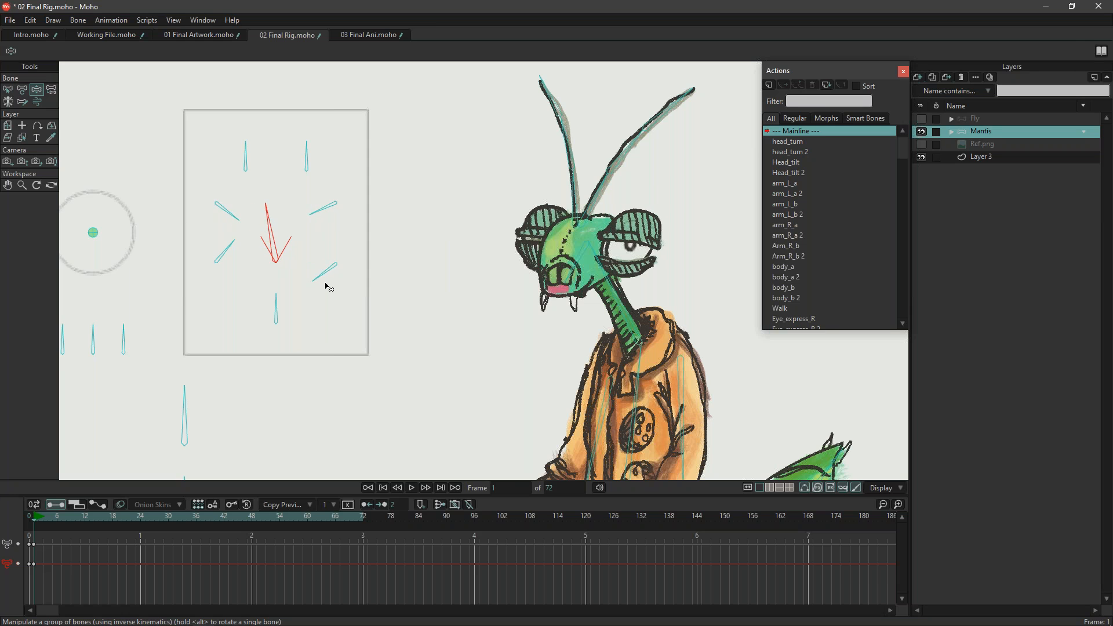
drag(325, 285, 318, 255)
click(33, 548)
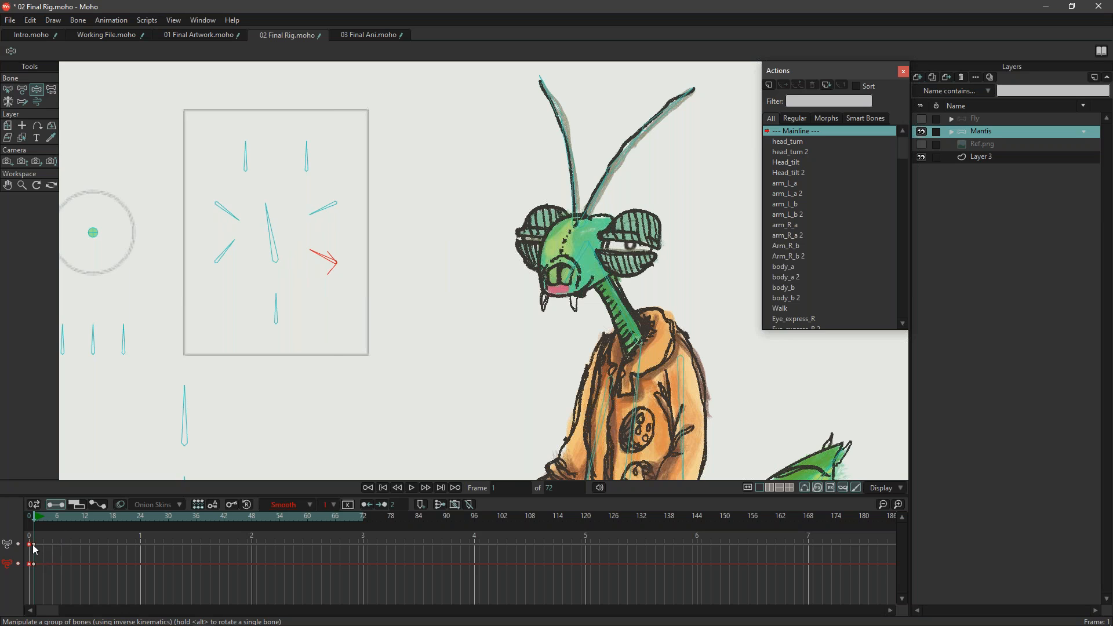
key(ctrl+z)
Swing the two upper control bones of the face panel outward to test them, and return them upright.
drag(306, 153, 381, 153)
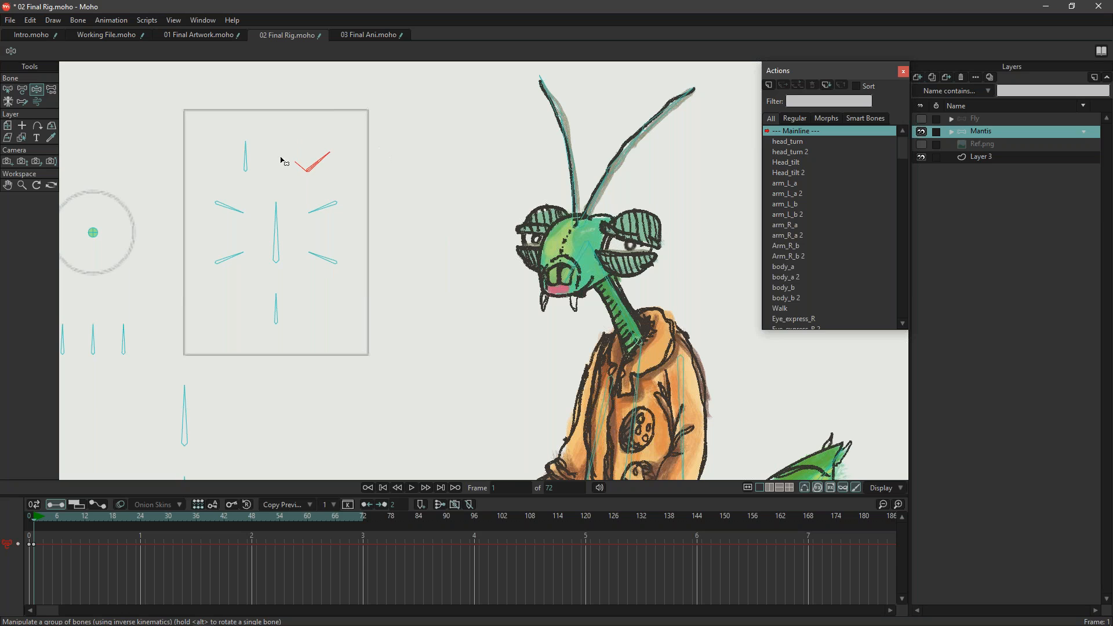
drag(246, 152, 138, 105)
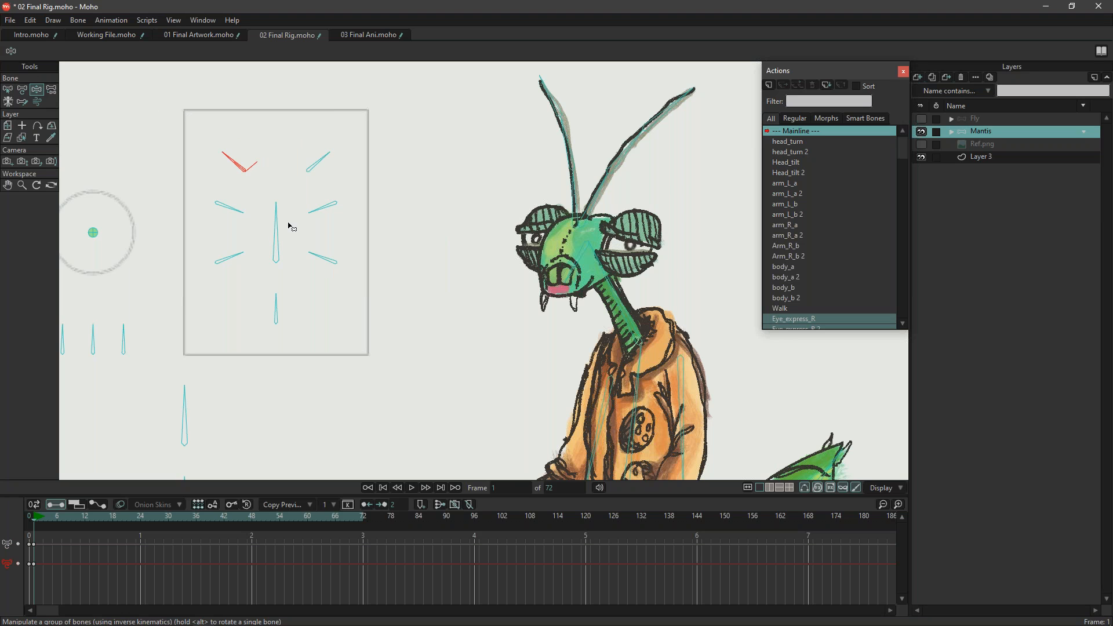
drag(313, 172, 306, 123)
Tilt the mouth control bone to the left and test the small control bones beneath the round control.
drag(267, 318, 148, 276)
drag(284, 354, 342, 344)
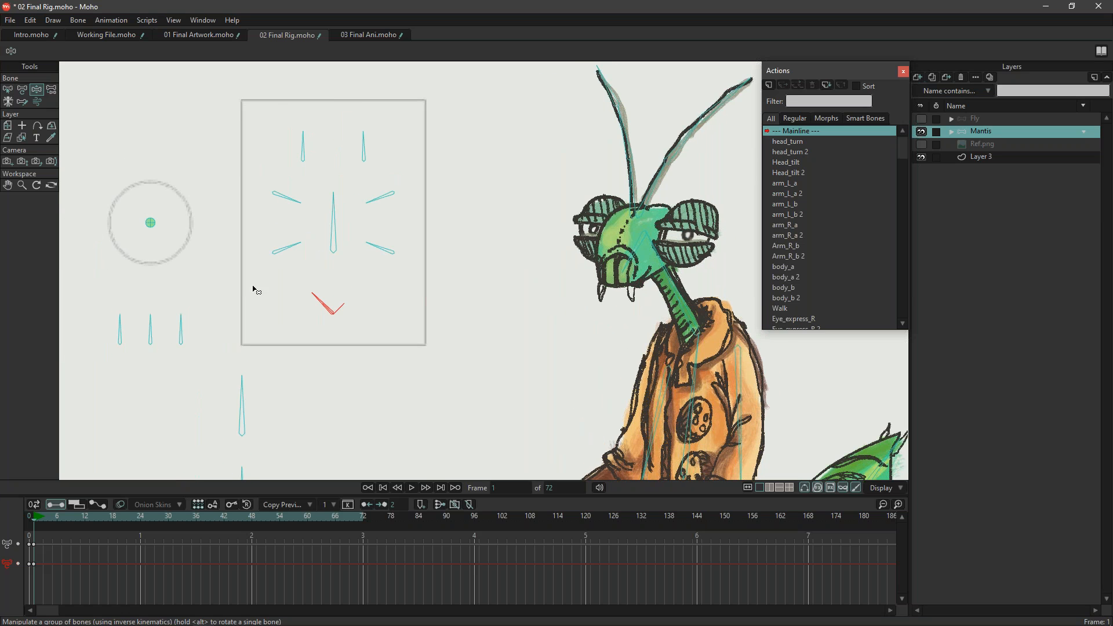
mouse_move(129, 323)
mouse_down()
mouse_move(107, 310)
mouse_move(152, 318)
mouse_move(120, 301)
mouse_move(129, 301)
mouse_up()
drag(176, 330, 172, 323)
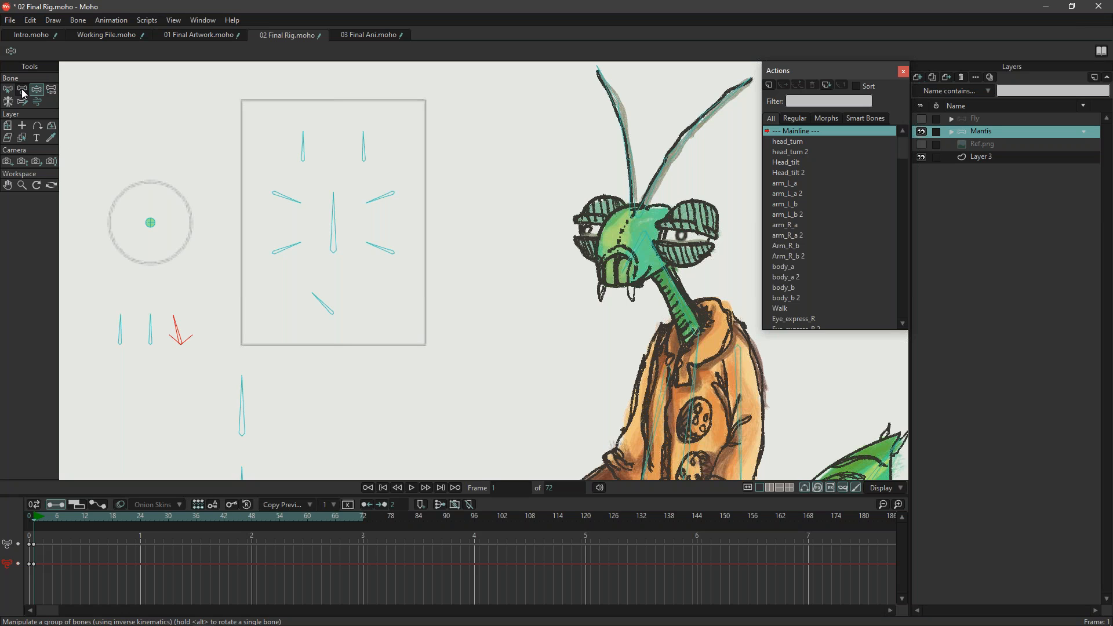
Rotate the three small control bones below the circular eye control, tilting the middle one left and the rightmost one right.
drag(179, 327, 198, 320)
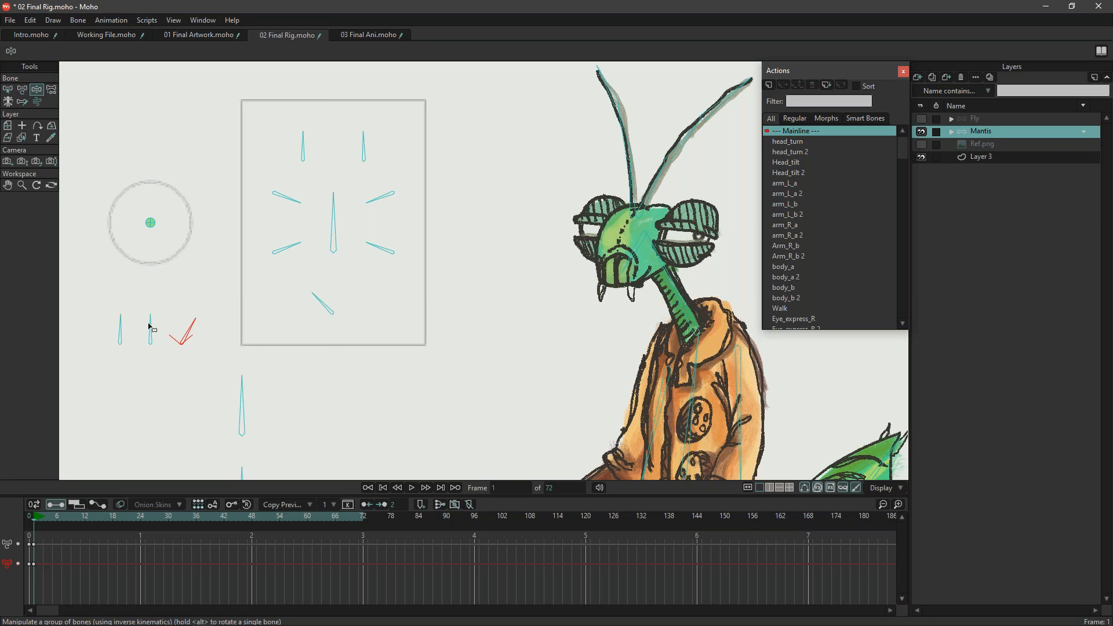
mouse_move(151, 324)
mouse_down()
mouse_move(127, 318)
mouse_move(210, 332)
mouse_move(149, 330)
mouse_move(144, 319)
mouse_up()
drag(191, 328, 146, 323)
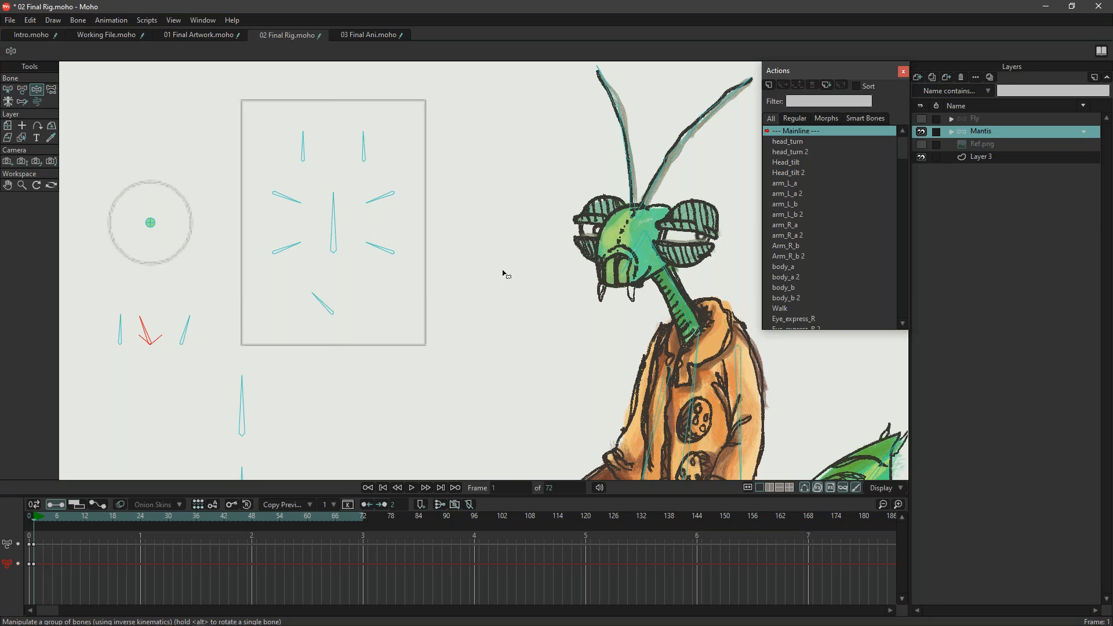
scroll(614, 270, down, 3)
drag(241, 306, 241, 304)
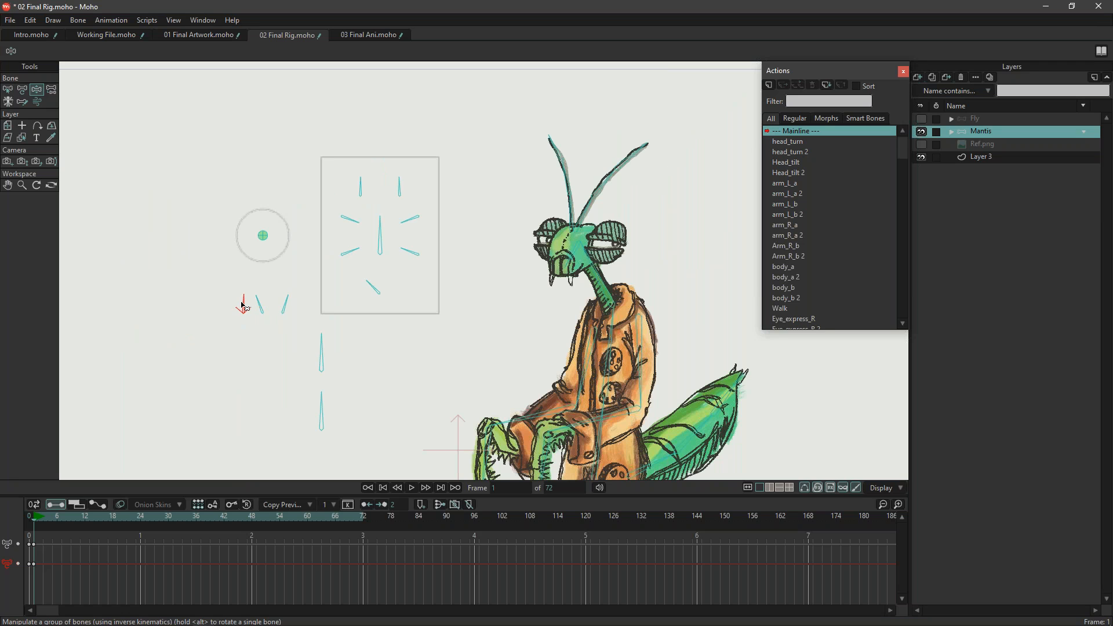
Move the round eye control bone to the centre of its circle with the Transform Bone tool.
scroll(404, 230, up, 1)
key(t)
click(252, 250)
mouse_move(238, 243)
mouse_down()
mouse_move(224, 236)
mouse_move(226, 246)
mouse_move(250, 220)
mouse_move(217, 240)
mouse_move(248, 215)
mouse_move(212, 242)
mouse_move(274, 237)
mouse_move(211, 231)
mouse_move(258, 251)
mouse_move(228, 251)
mouse_move(249, 249)
mouse_move(231, 236)
mouse_up()
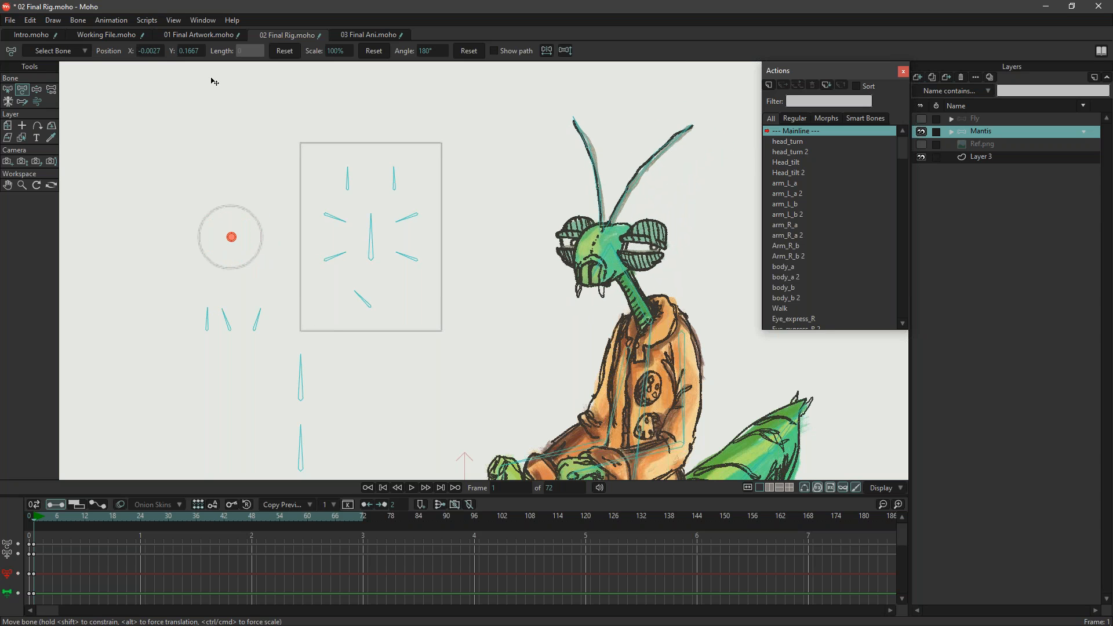
Switch to the 01 Final Artwork document and choose the Add Bone tool for building controls beside the mantis.
click(199, 36)
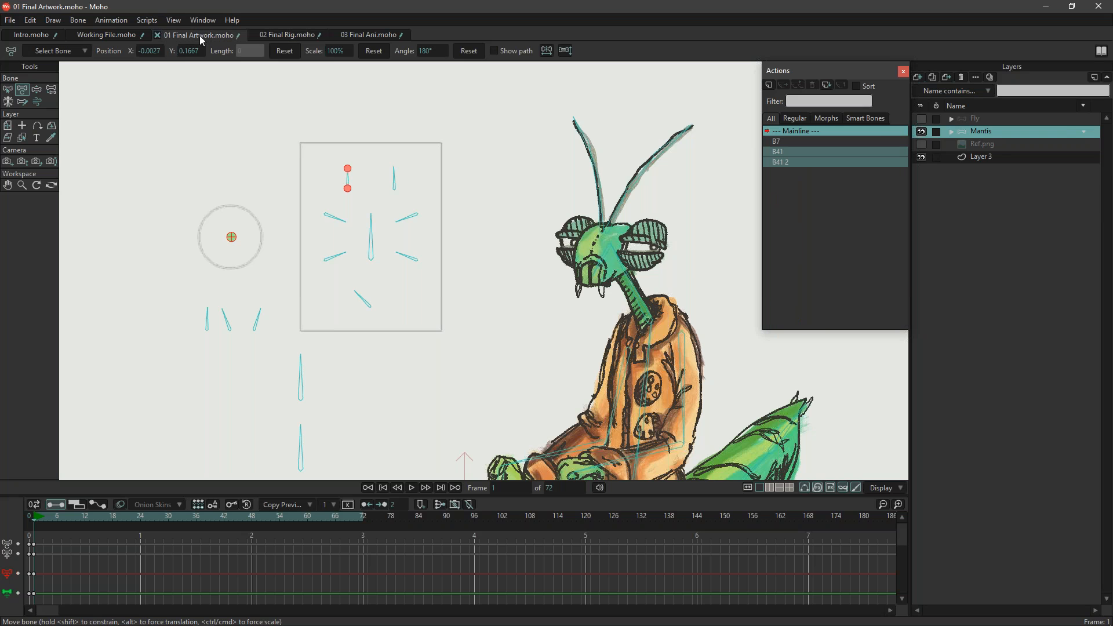
scroll(603, 209, up, 7)
drag(232, 132, 290, 301)
scroll(290, 301, down, 4)
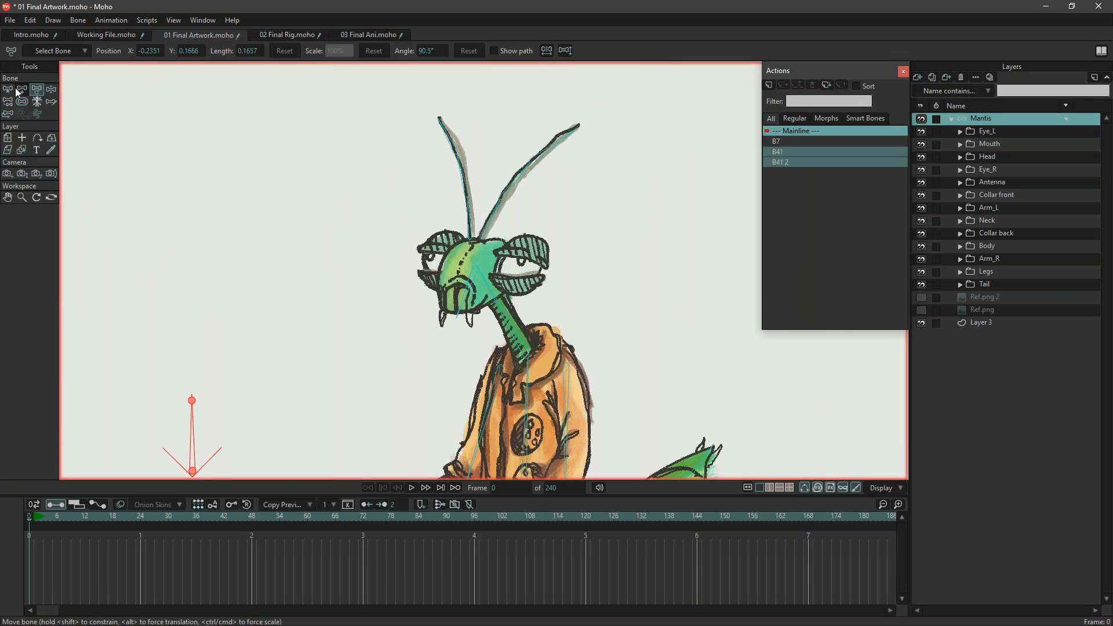
drag(215, 268, 253, 263)
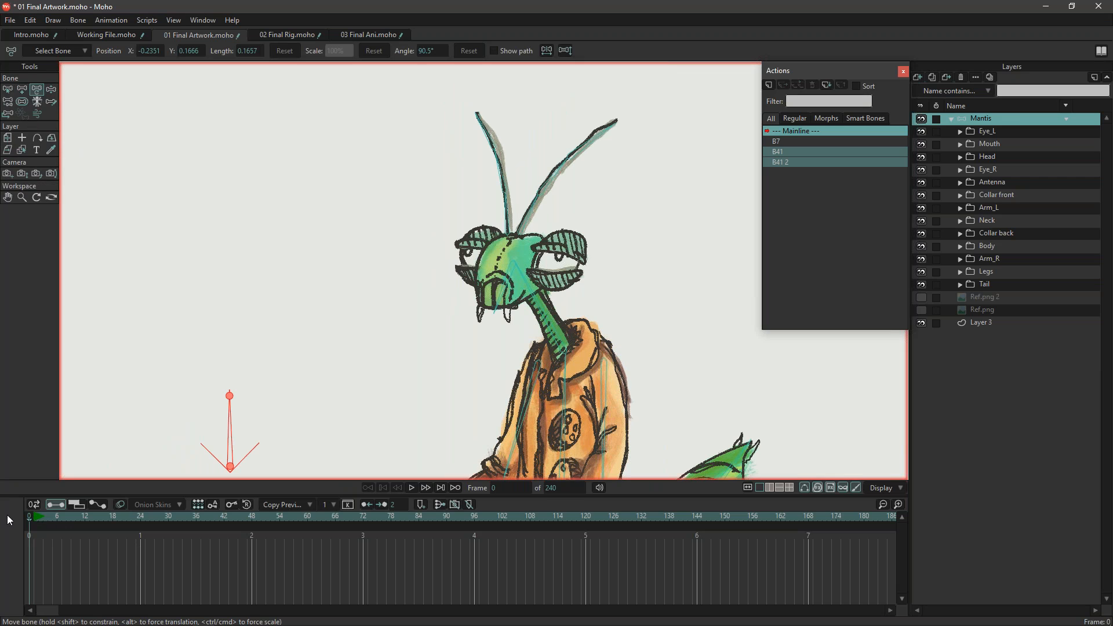
click(23, 89)
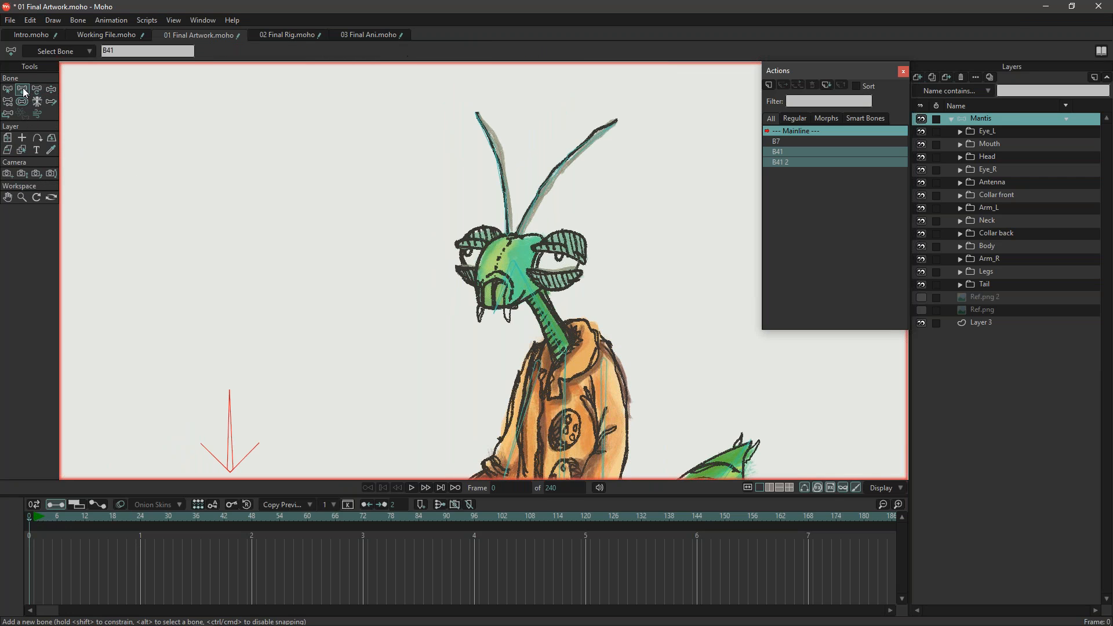
scroll(302, 232, up, 3)
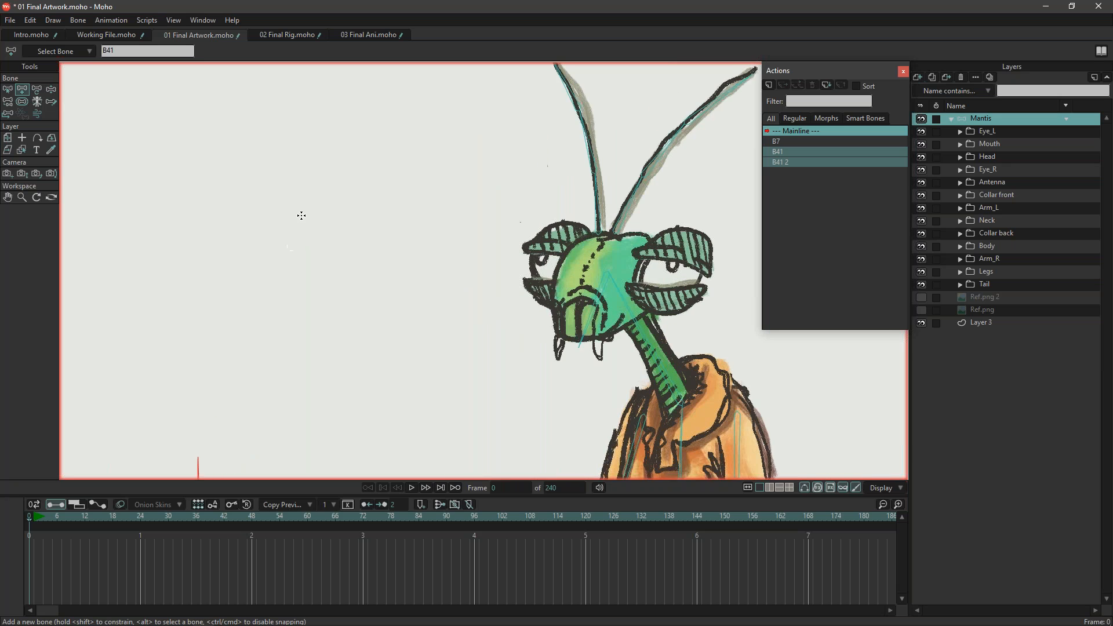
drag(324, 310, 323, 185)
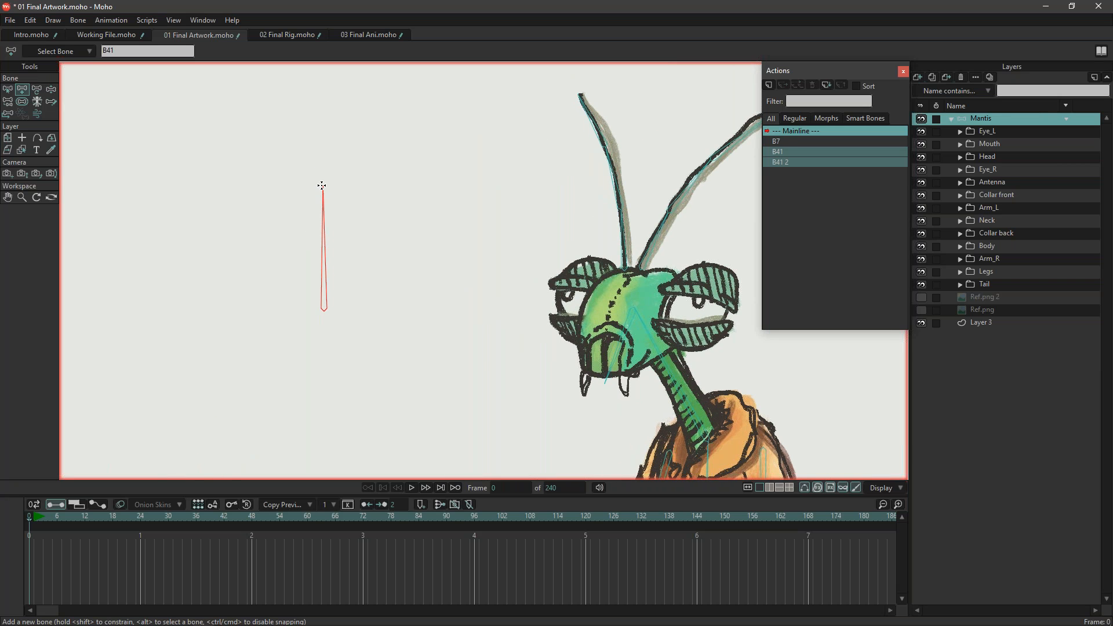
drag(454, 186, 394, 186)
drag(458, 309, 400, 311)
drag(196, 319, 238, 319)
drag(194, 189, 229, 188)
key(ctrl+z)
key(ctrl+z)
key(ctrl+z)
key(ctrl+z)
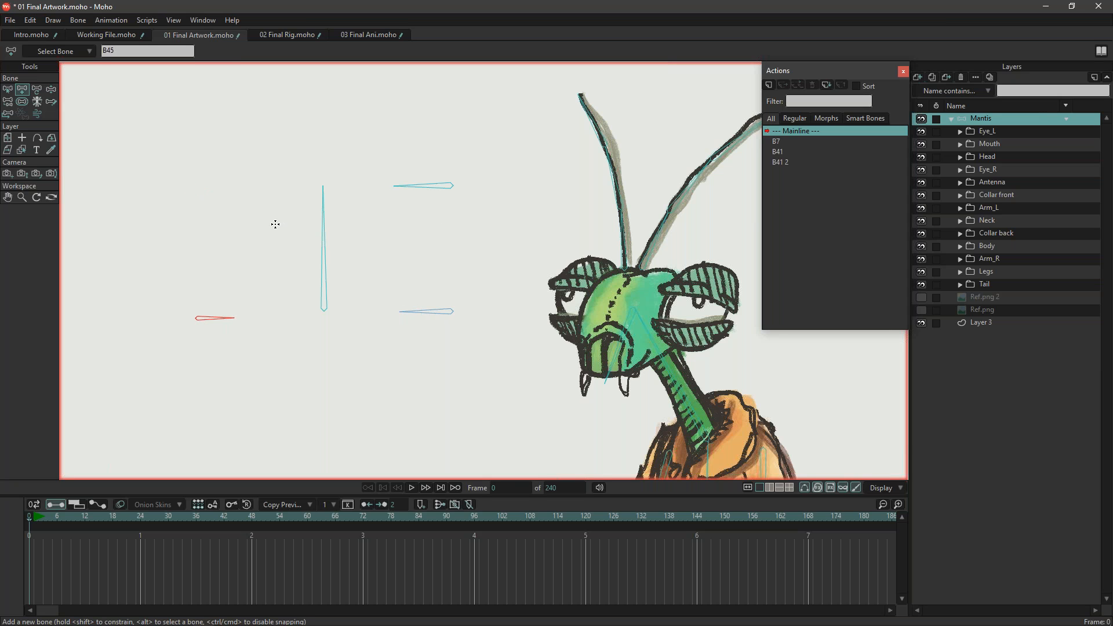
key(ctrl+z)
Show the grid and draw one vertical centre bone with four short horizontal bones pointing inward around it, beside the mantis.
key(ctrl+g)
mouse_move(274, 292)
mouse_down()
mouse_move(273, 162)
mouse_move(274, 173)
mouse_up()
drag(394, 172, 354, 173)
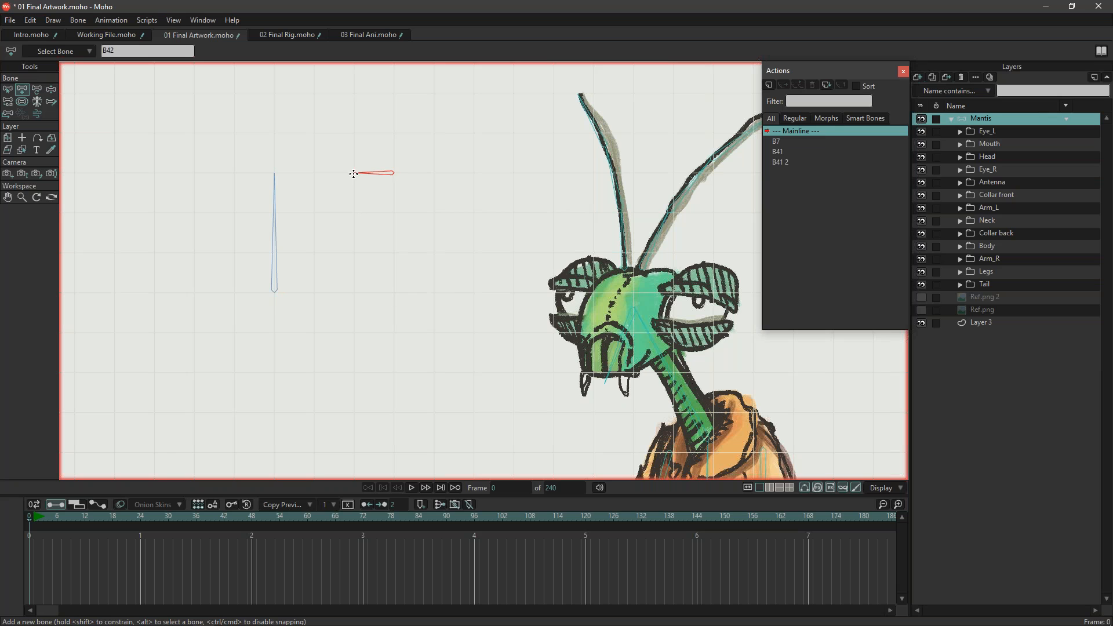
drag(390, 284, 353, 283)
drag(156, 298, 193, 299)
drag(150, 175, 185, 177)
Select all five new control bones and adjust their bone strength together.
click(8, 89)
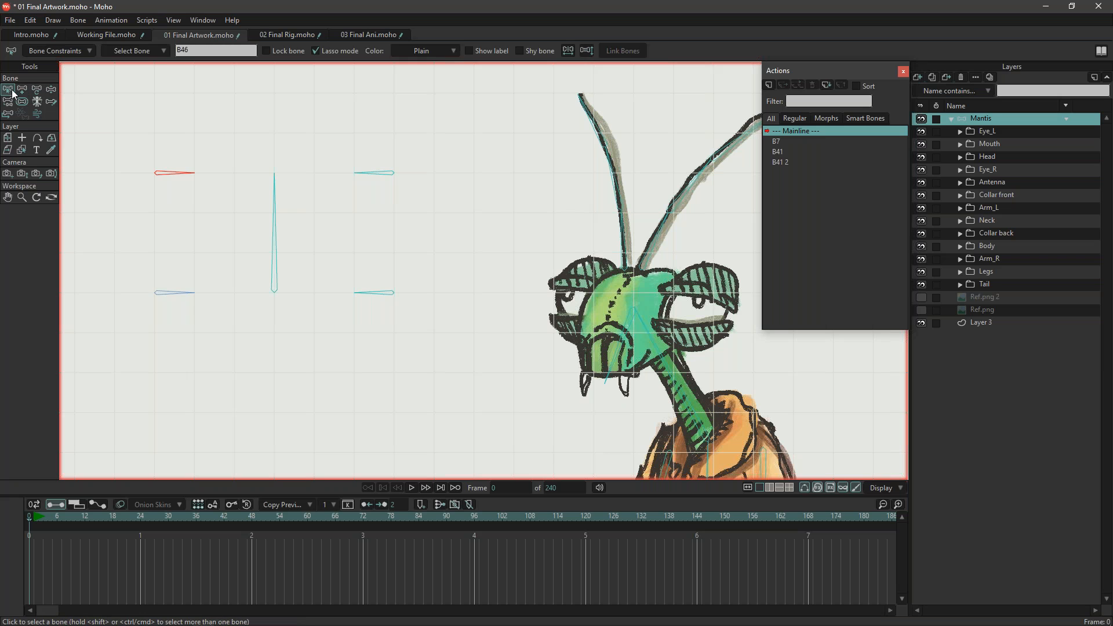
mouse_move(331, 120)
mouse_down()
mouse_move(417, 224)
mouse_move(396, 150)
mouse_up()
key(s)
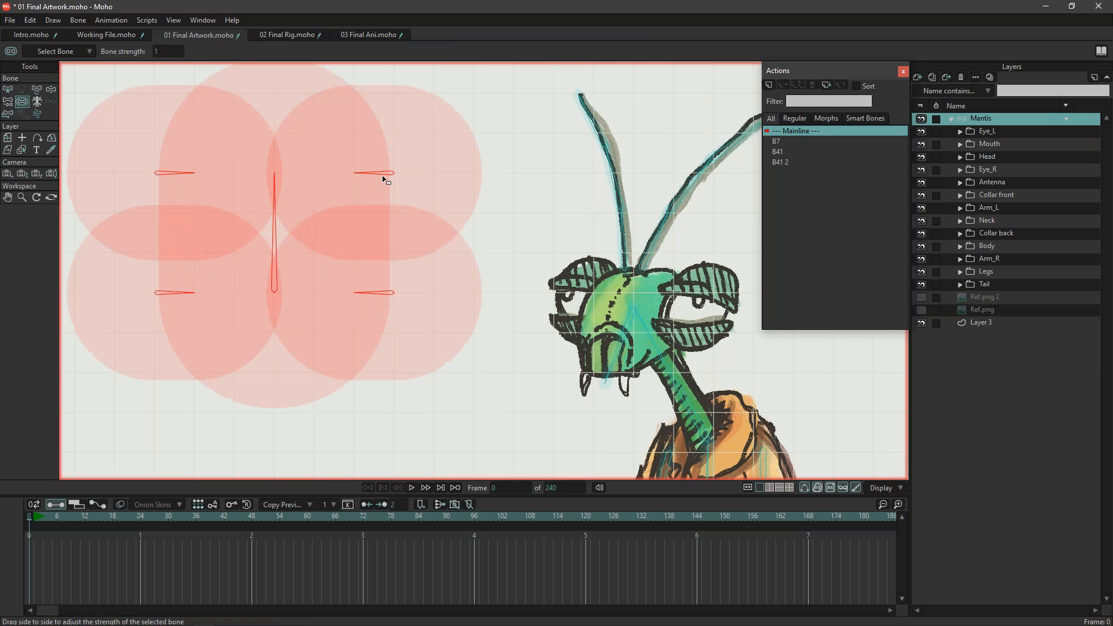
drag(307, 270, 372, 291)
scroll(385, 325, down, 8)
scroll(371, 287, up, 4)
click(8, 89)
click(365, 177)
scroll(381, 202, up, 2)
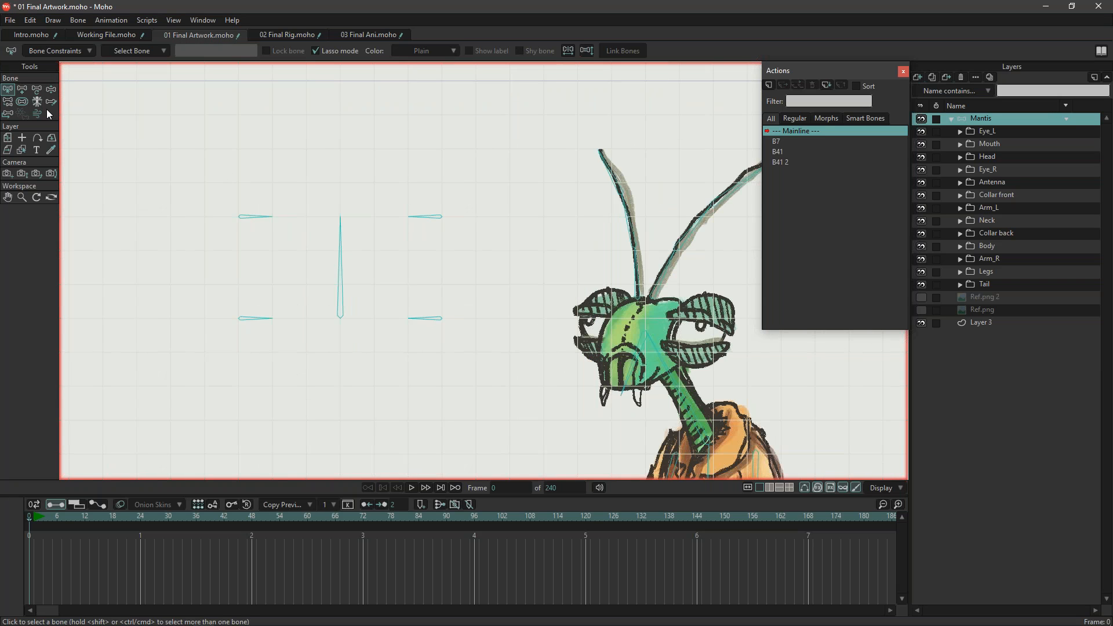
Detach the five new control bones from any parent bone and hide the grid.
mouse_move(396, 147)
mouse_down()
mouse_move(457, 239)
mouse_move(441, 237)
mouse_up()
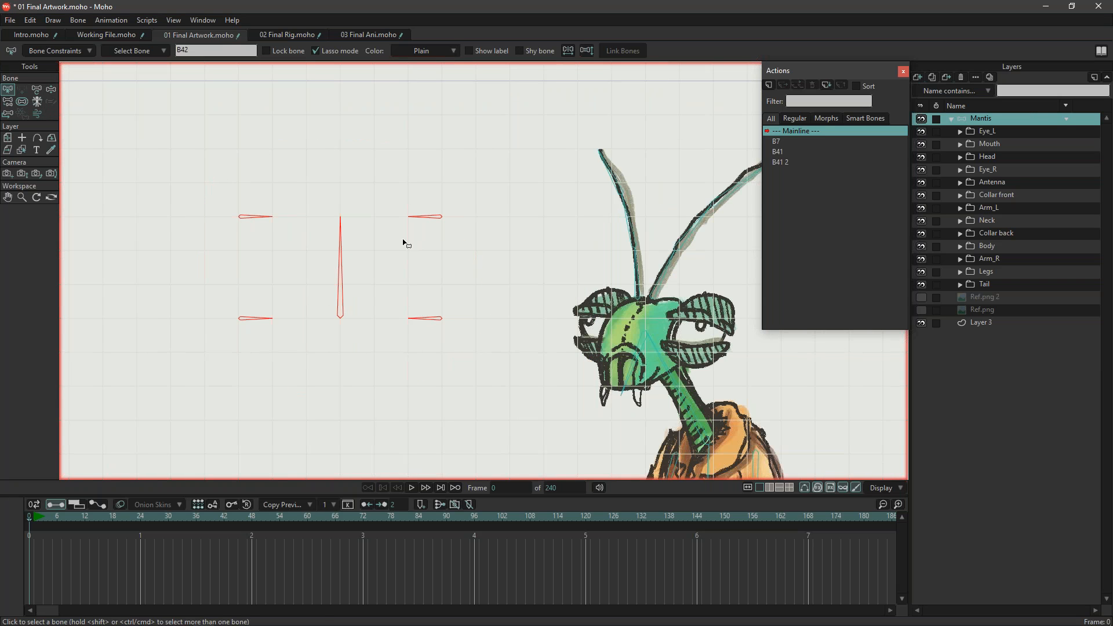
key(p)
click(359, 109)
click(15, 89)
click(356, 219)
drag(380, 273, 333, 284)
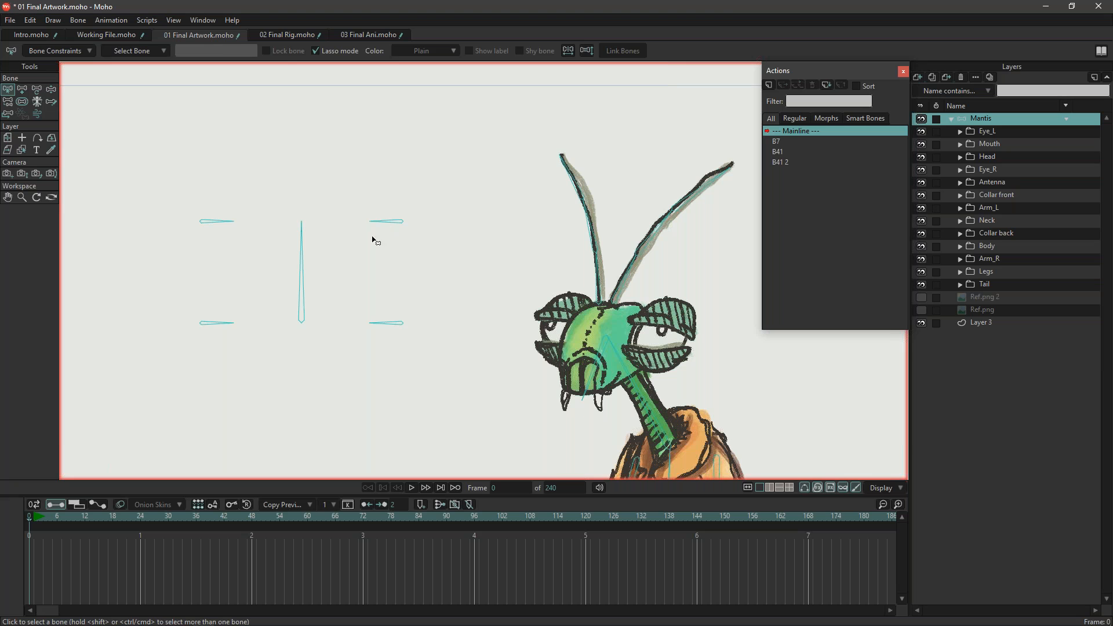
In 02 Final Rig, rotate the eyelid control bones around the centre bone to try their expressions, and return to 01 Final Artwork.
click(290, 35)
key(Right)
scroll(246, 264, down, 2)
drag(269, 216, 415, 145)
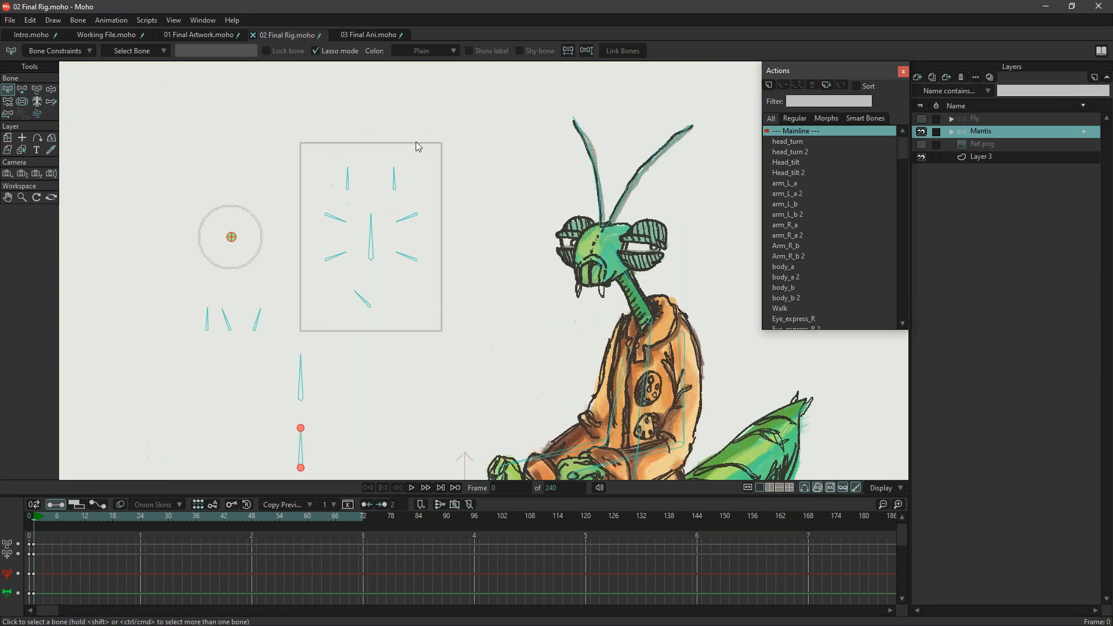
scroll(415, 145, up, 5)
key(t)
scroll(293, 298, down, 3)
key(z)
drag(276, 302, 274, 267)
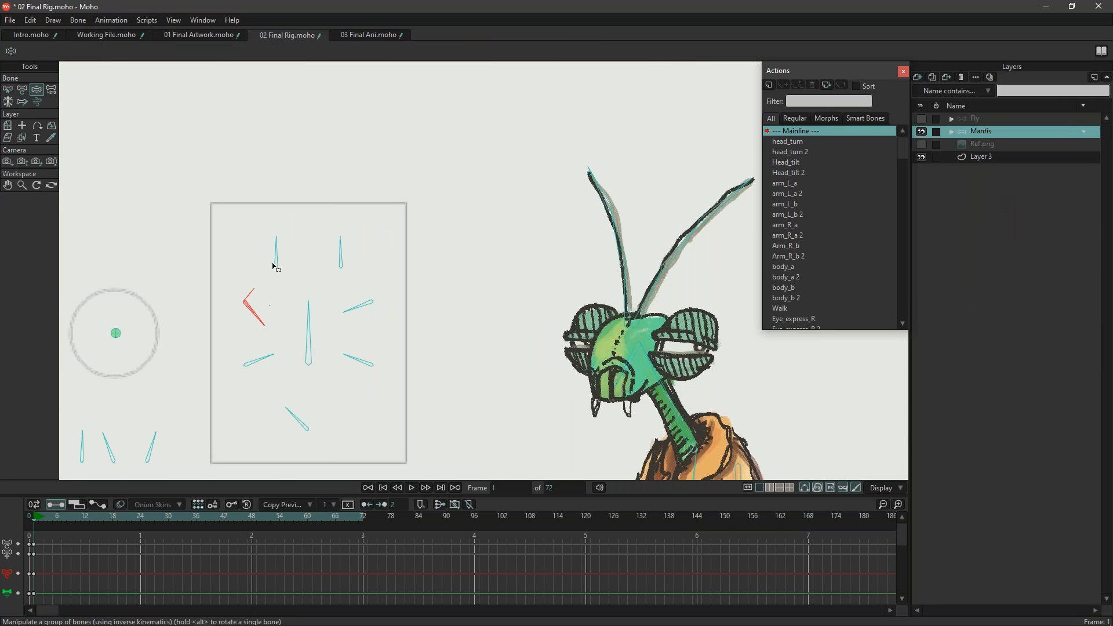
drag(259, 325, 276, 299)
mouse_move(348, 311)
mouse_down()
mouse_move(339, 277)
mouse_move(343, 314)
mouse_up()
drag(347, 355, 346, 375)
click(184, 35)
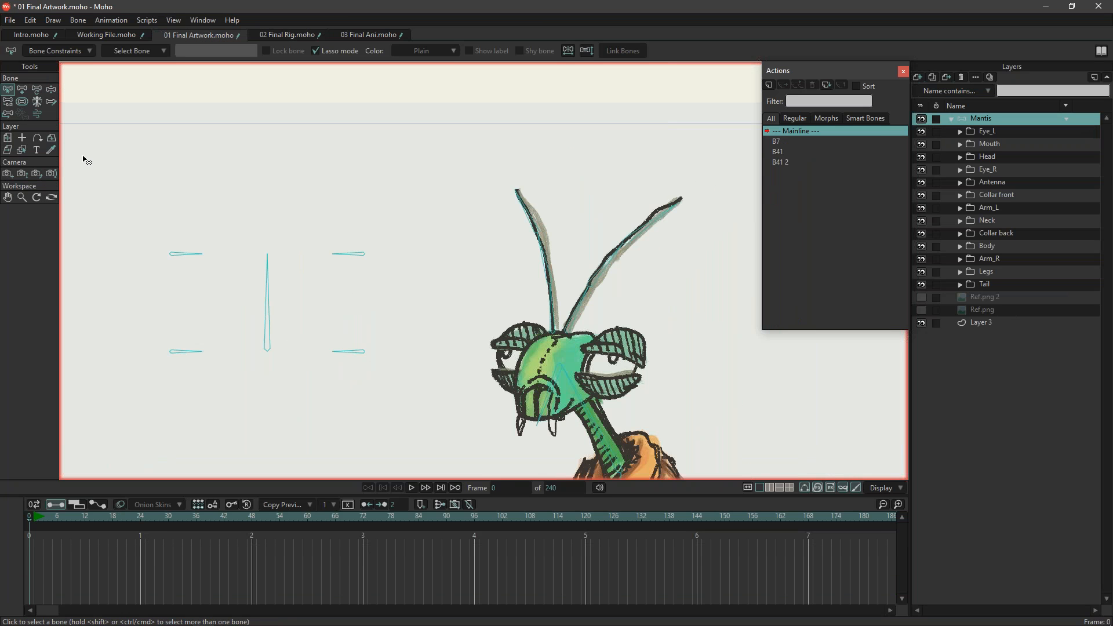
click(269, 310)
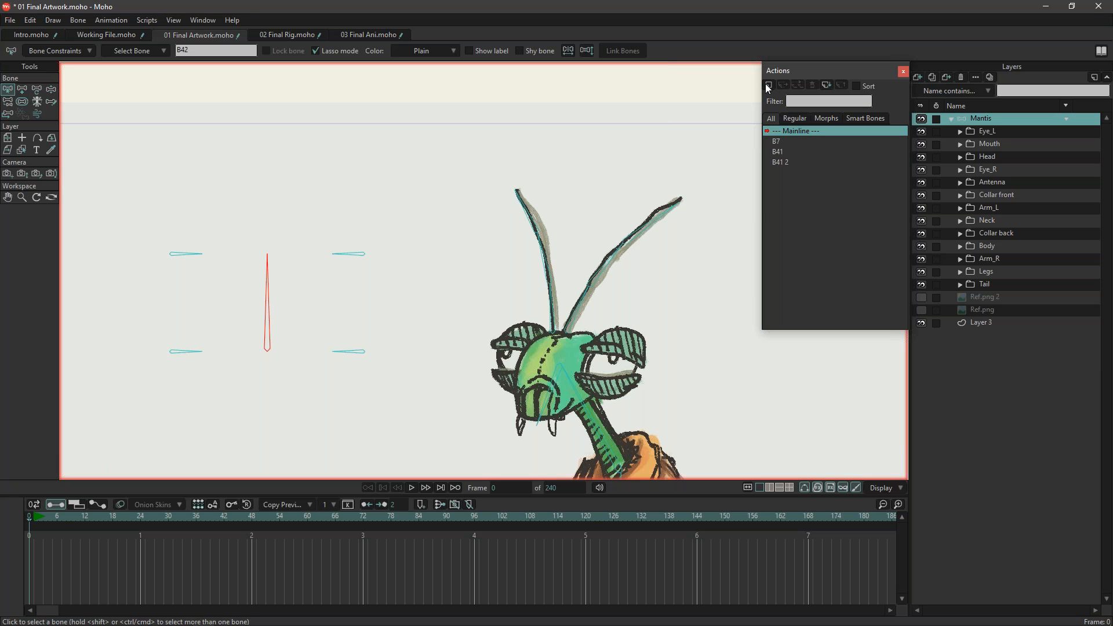
click(768, 85)
click(559, 358)
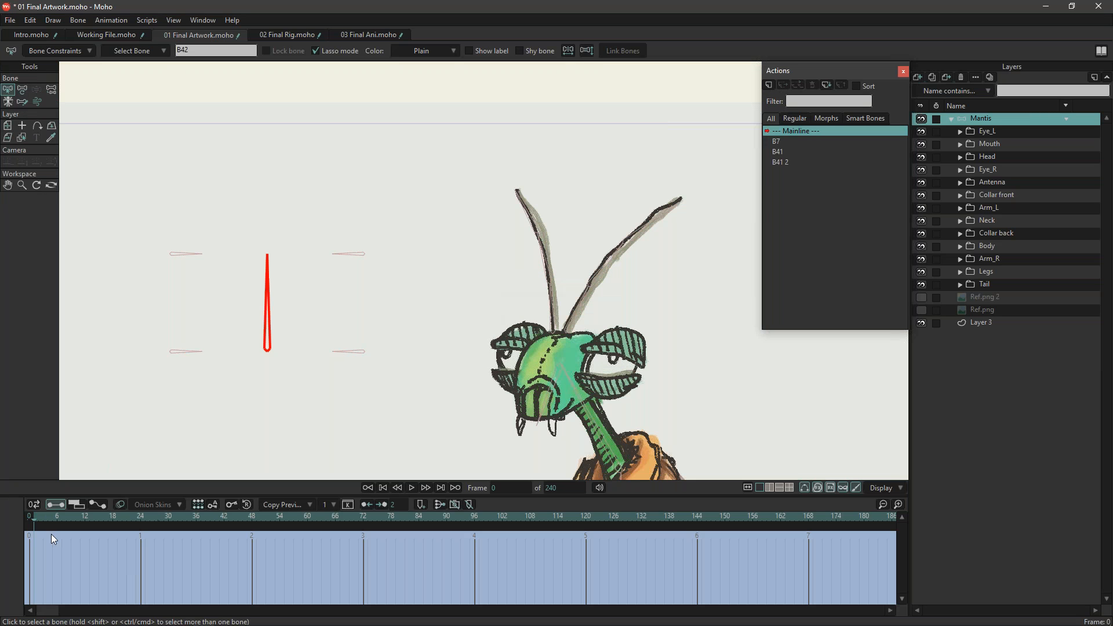
click(26, 88)
drag(194, 260, 139, 365)
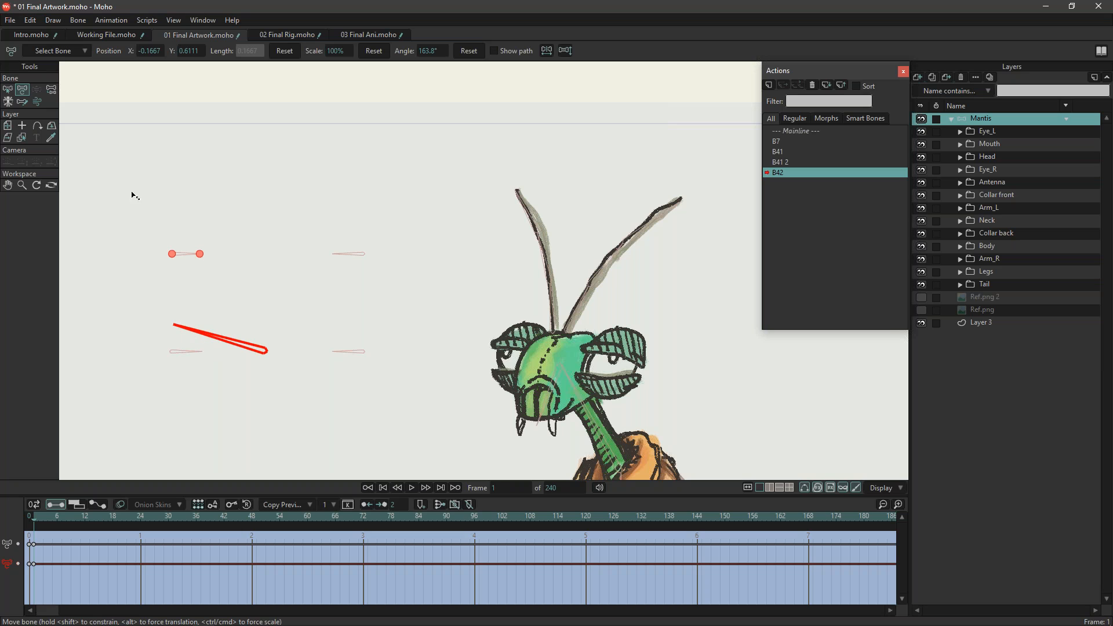
key(ctrl+z)
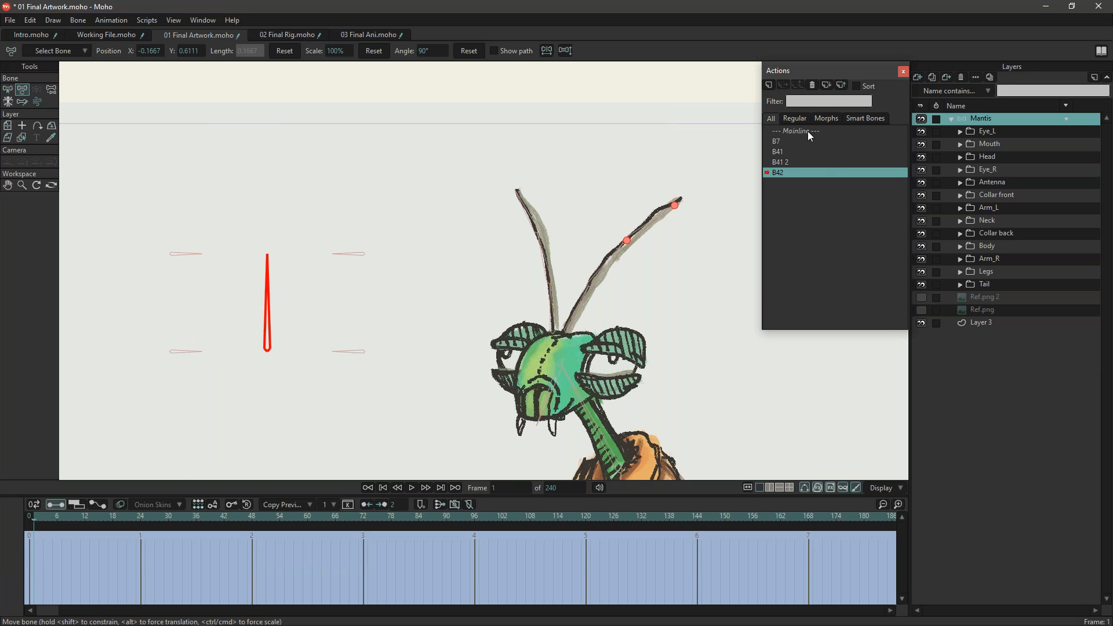
click(808, 131)
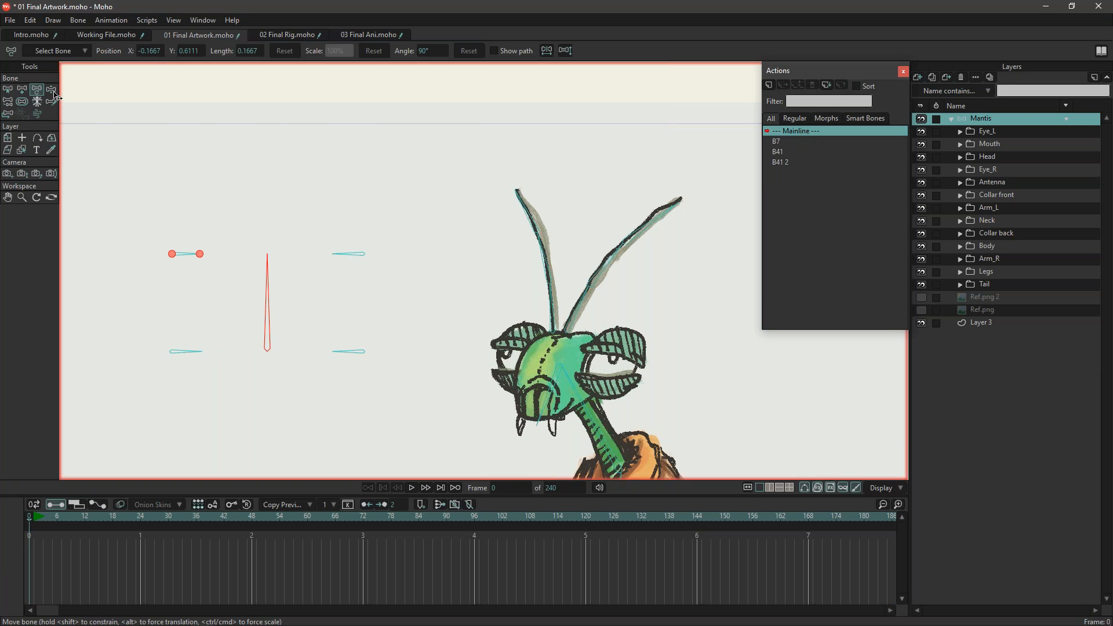
Enable angle constraints from -45° to 45° on all five new control bones.
click(14, 91)
mouse_move(367, 209)
mouse_down()
mouse_move(390, 311)
mouse_move(364, 230)
mouse_up()
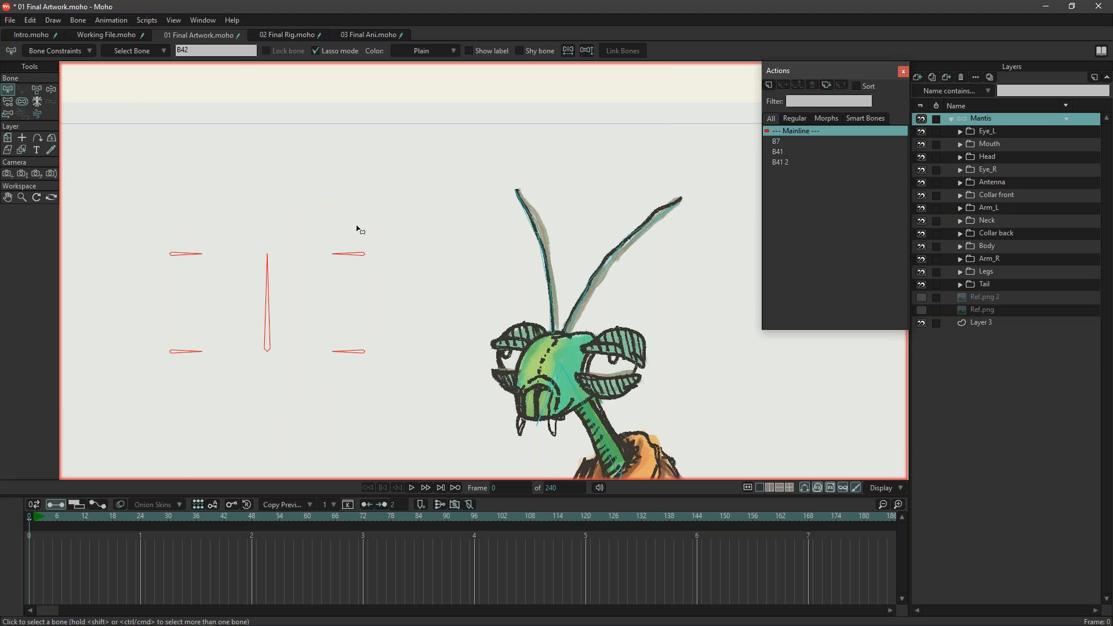
click(24, 51)
click(32, 86)
click(174, 85)
key(Tab)
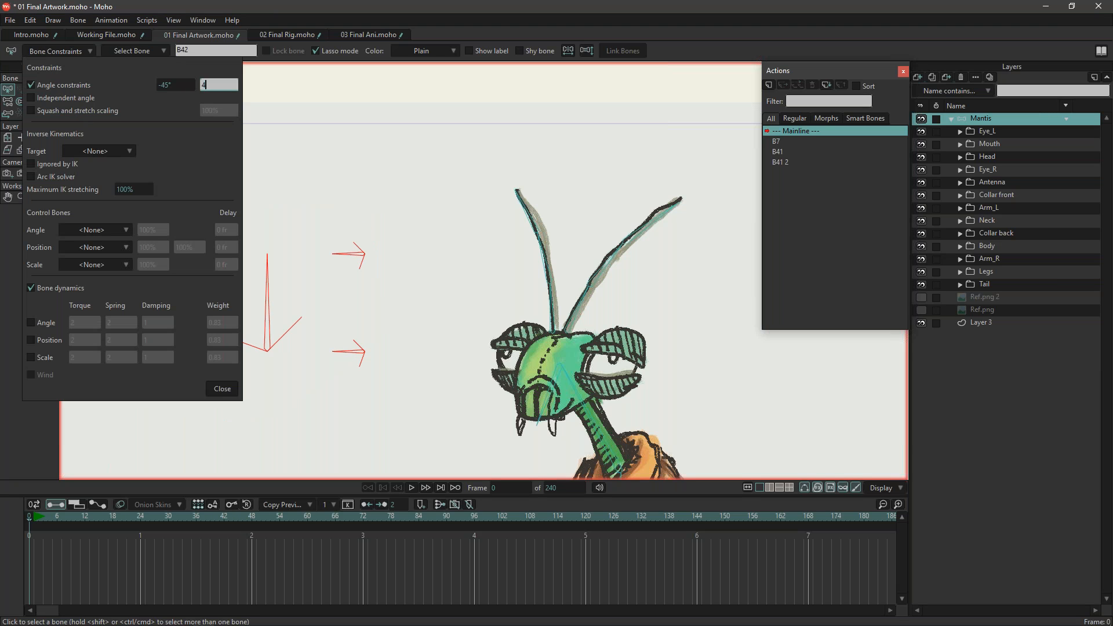
click(217, 388)
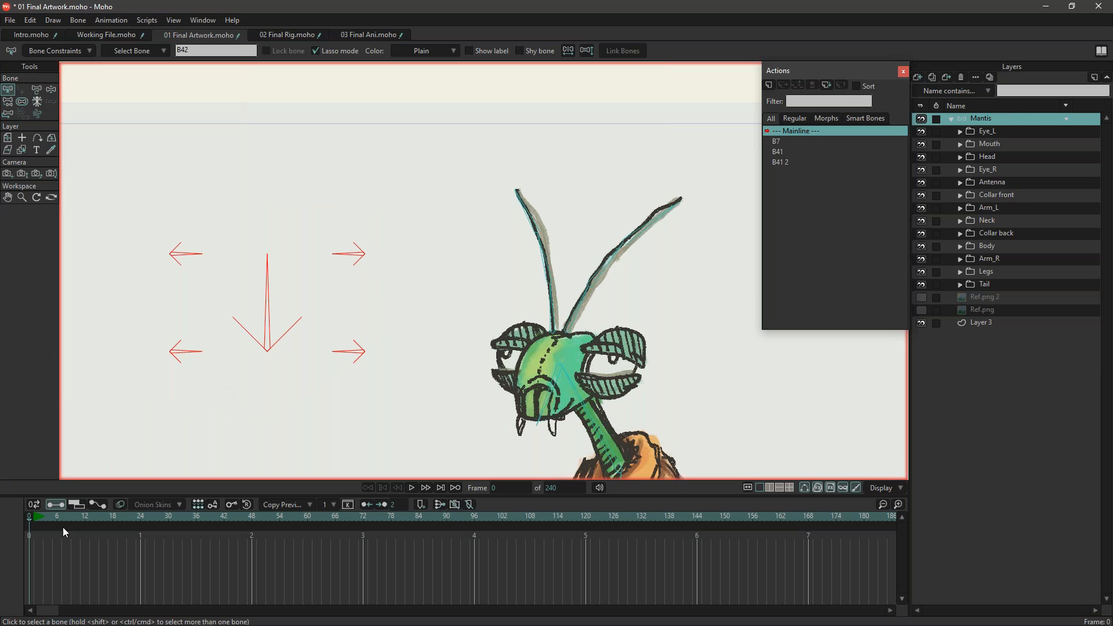
drag(37, 517, 23, 517)
click(321, 342)
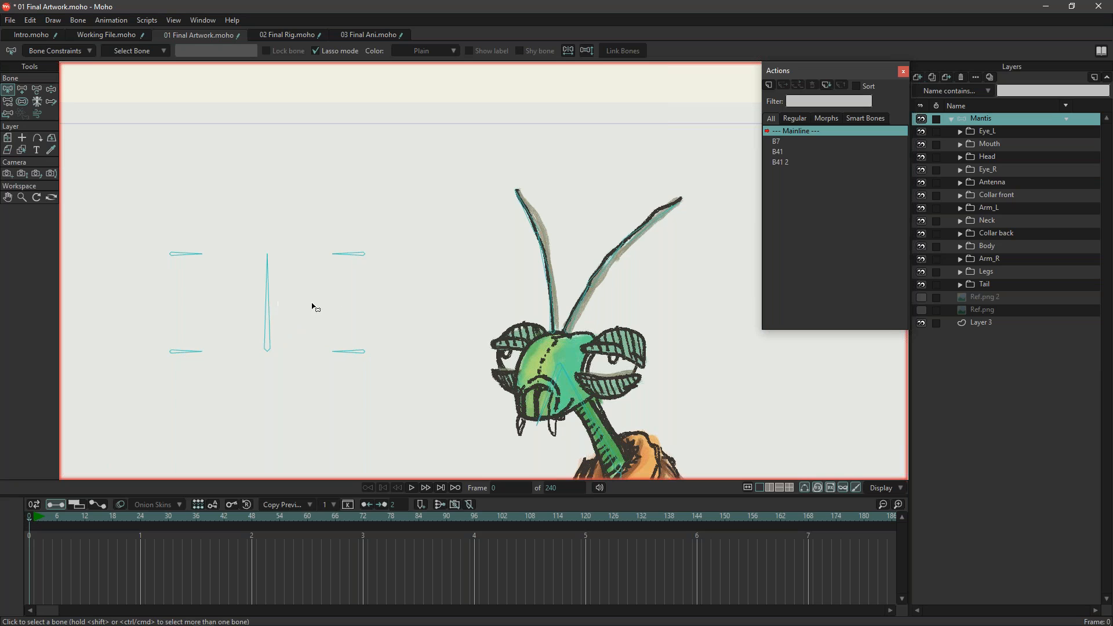
Create a new B42 action for the vertical centre bone.
click(264, 334)
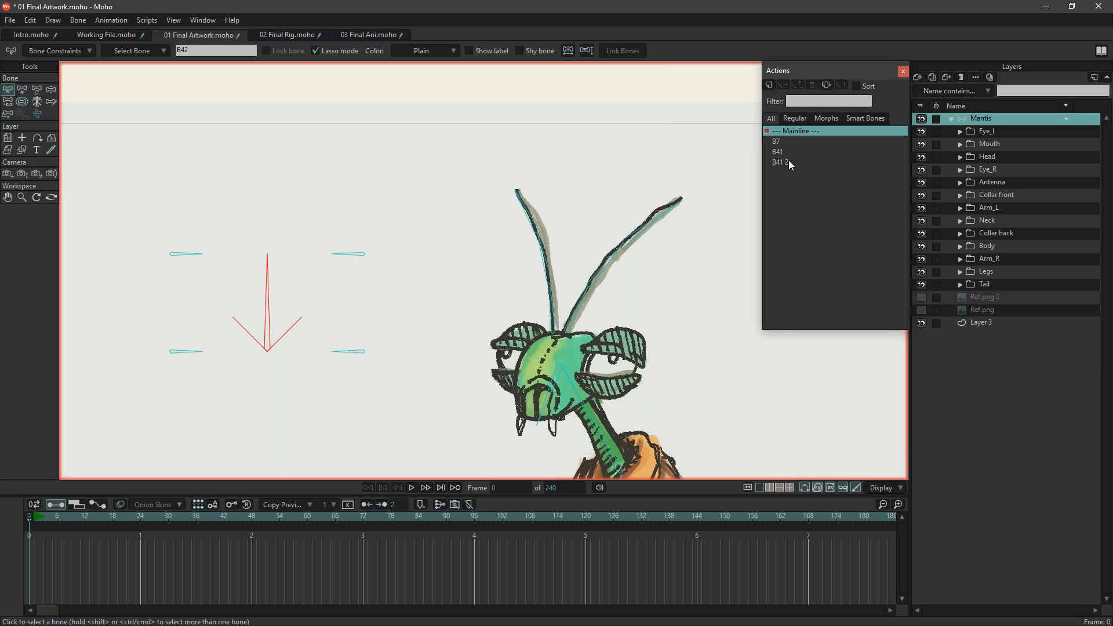
click(771, 85)
click(560, 356)
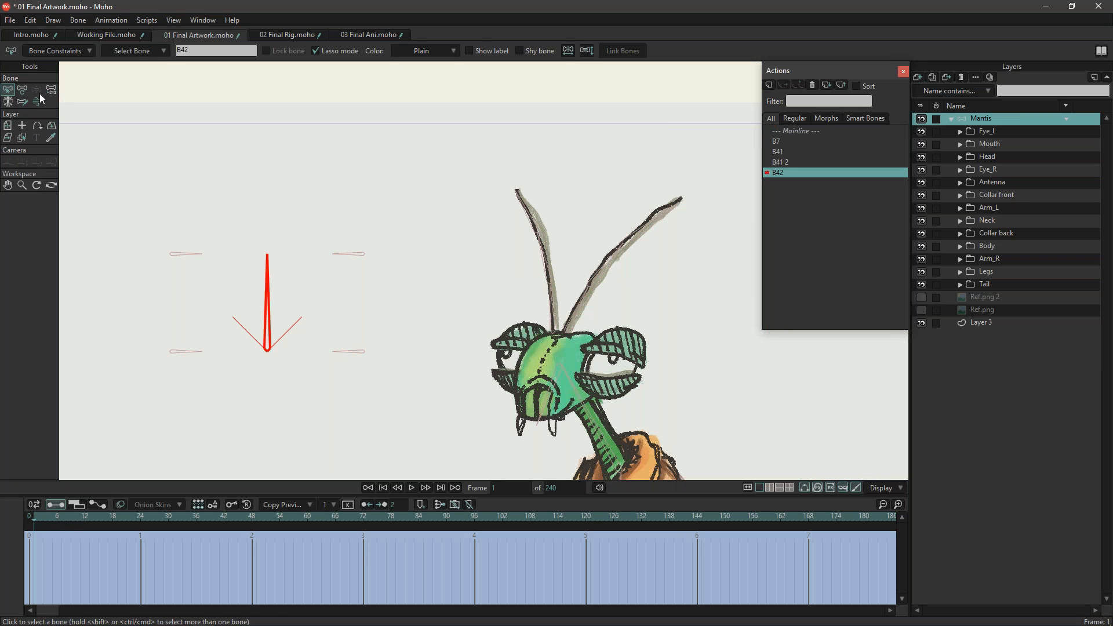
Rotate the centre bone in the action to its left limit of 135° on frame 1 and to its right limit on frame 48.
key(t)
drag(281, 299, 191, 283)
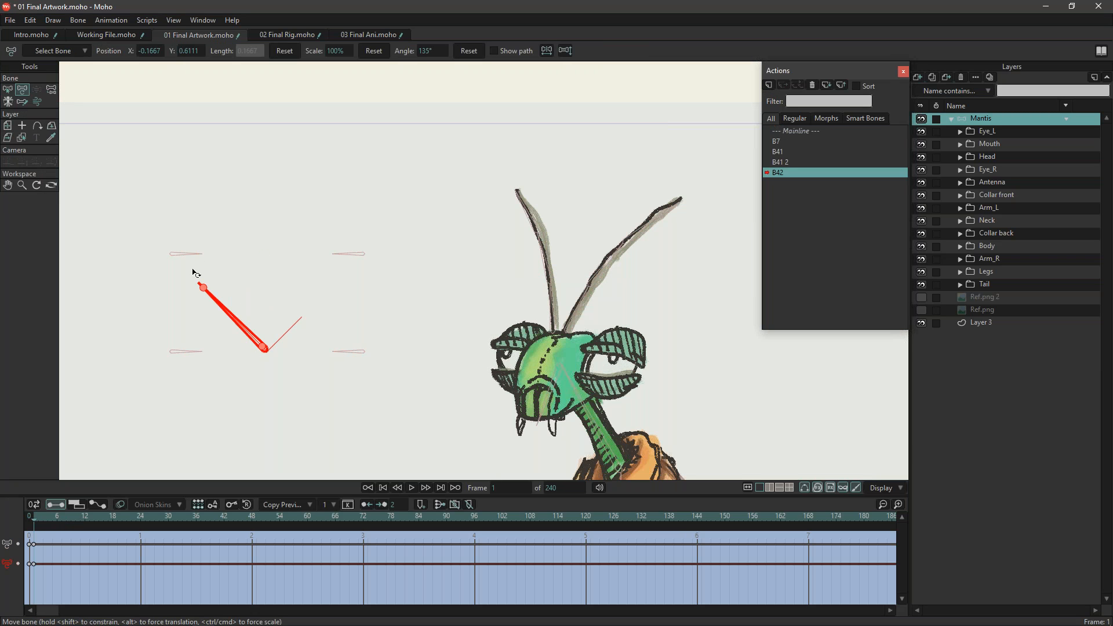
drag(106, 525, 253, 525)
drag(204, 287, 423, 279)
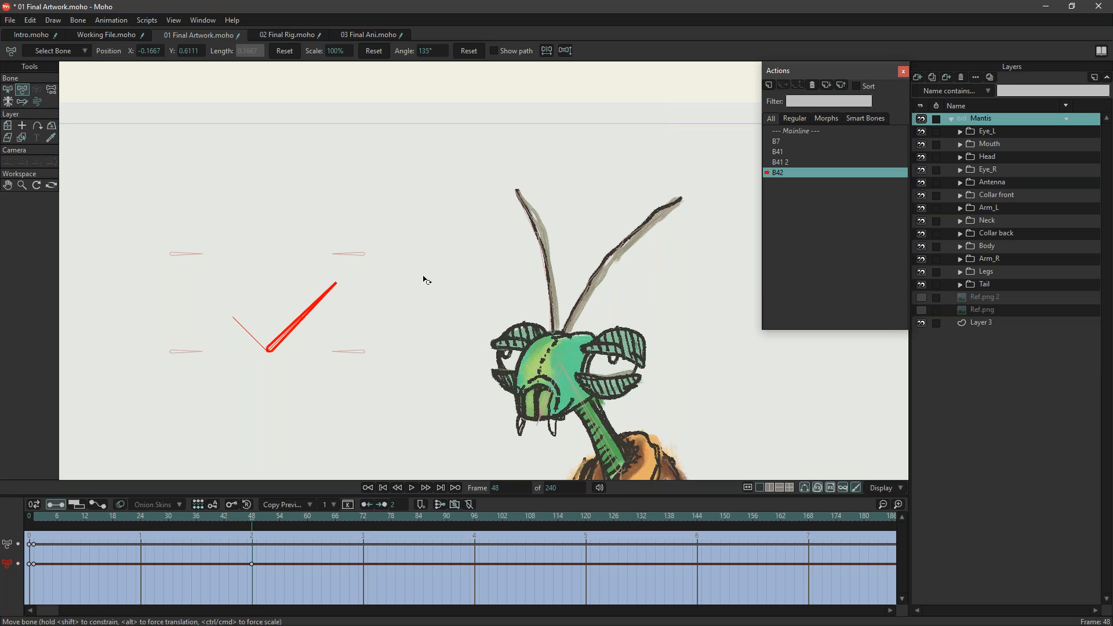
On frame 1 of the action, rotate the four corner bones to their 45° limits so they point diagonally toward the centre.
click(37, 516)
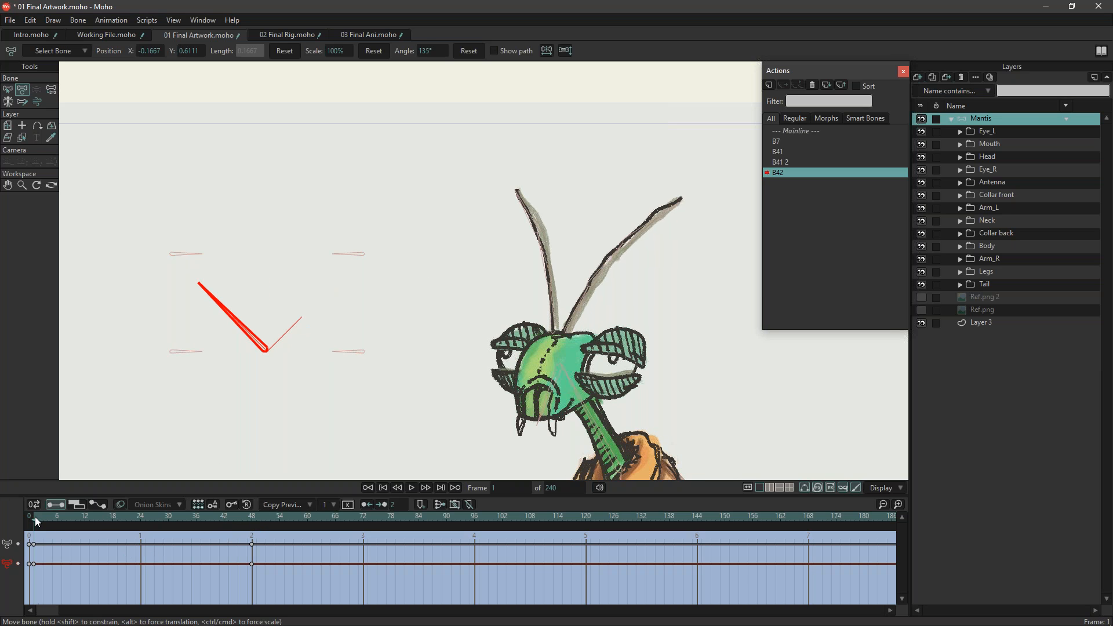
drag(189, 252, 181, 287)
drag(191, 353, 177, 302)
drag(340, 356, 343, 280)
drag(341, 251, 348, 305)
click(181, 340)
drag(37, 524, 252, 527)
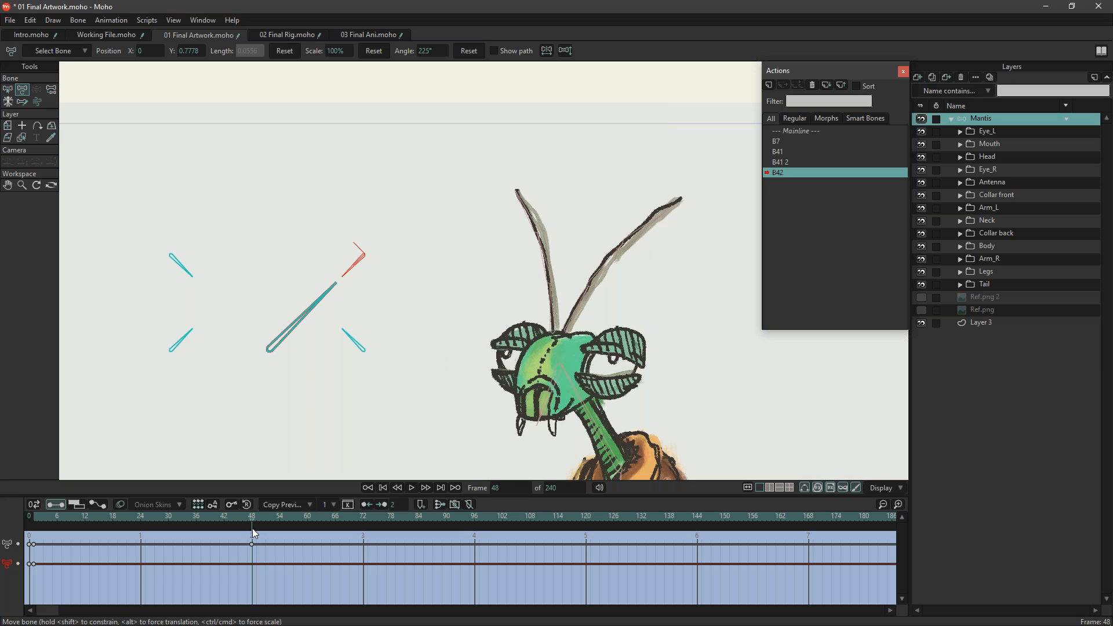
On frame 48 of the B42 action, rotate the four corner bones to their opposite 45° limits so they point diagonally outward.
drag(359, 274, 320, 196)
drag(356, 338, 328, 407)
drag(179, 338, 206, 422)
drag(180, 269, 217, 188)
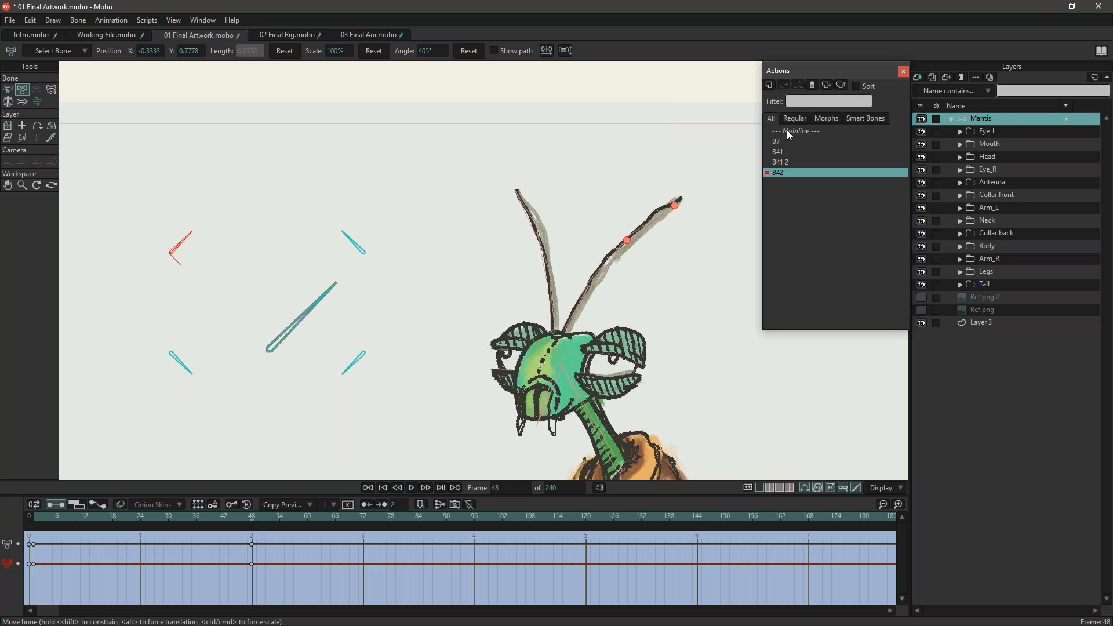
Return to the mainline, test the centre bone, and create a new B43 action for the upper corner bone nearest the mantis.
click(819, 130)
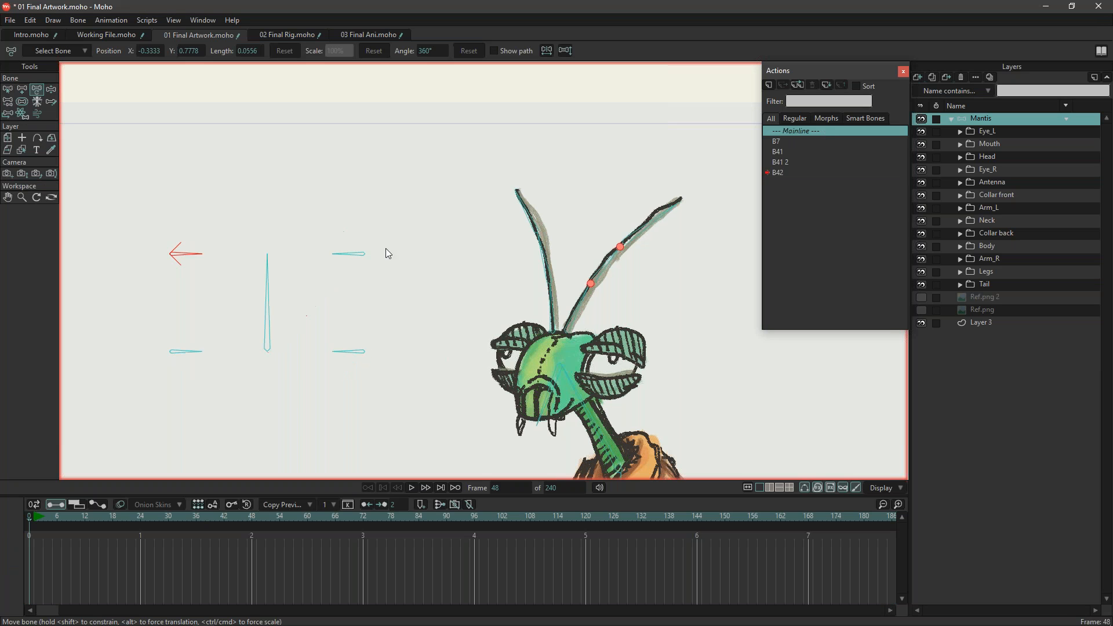
drag(268, 288, 296, 252)
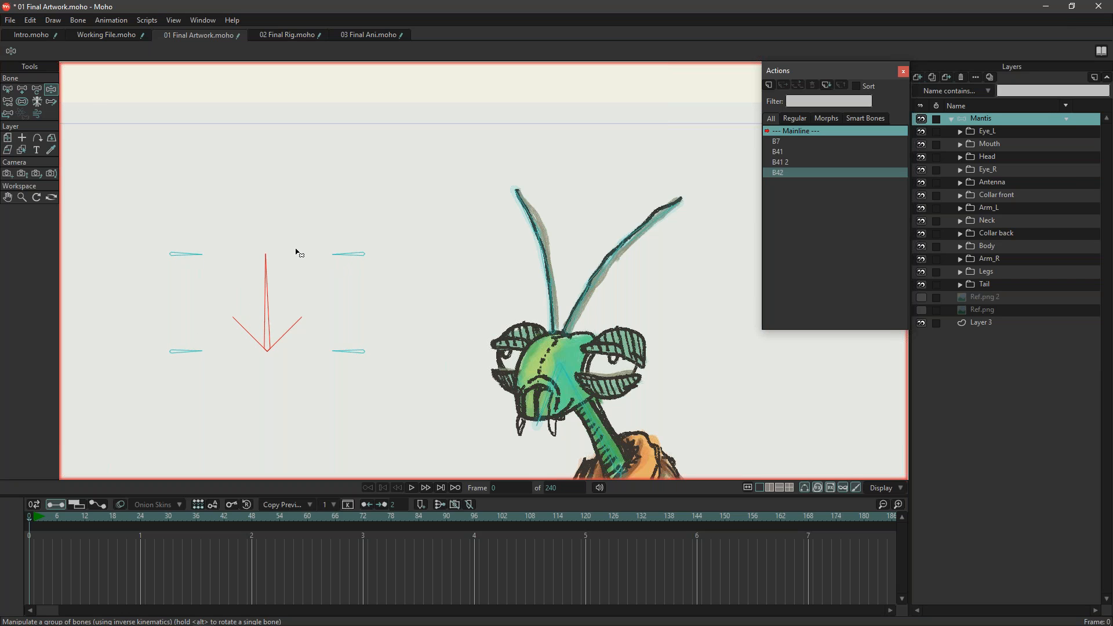
click(350, 255)
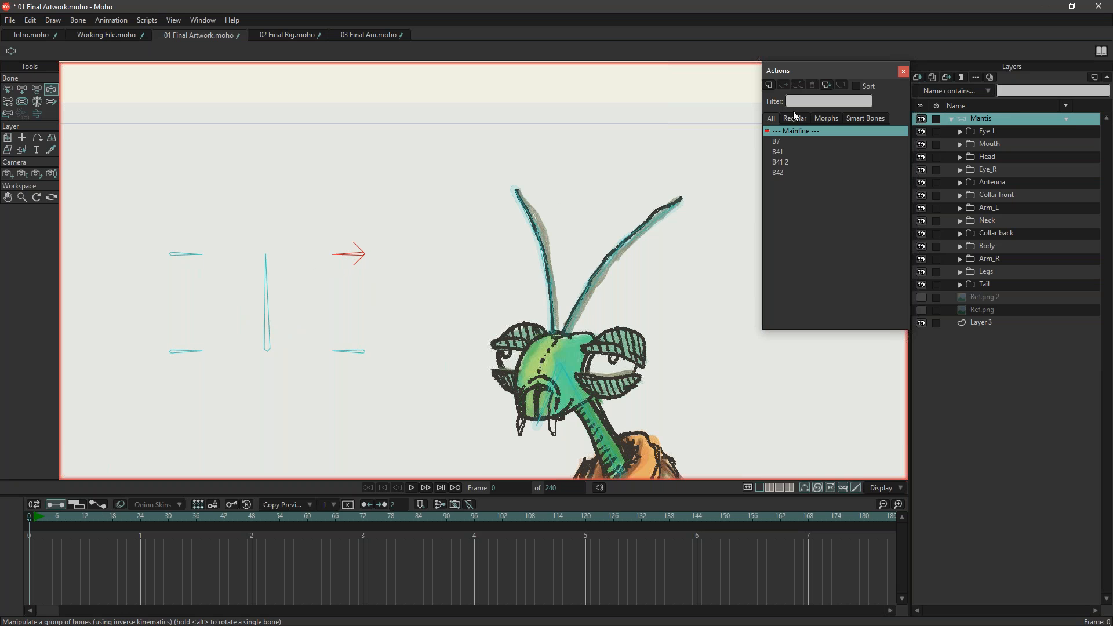
click(770, 86)
click(559, 359)
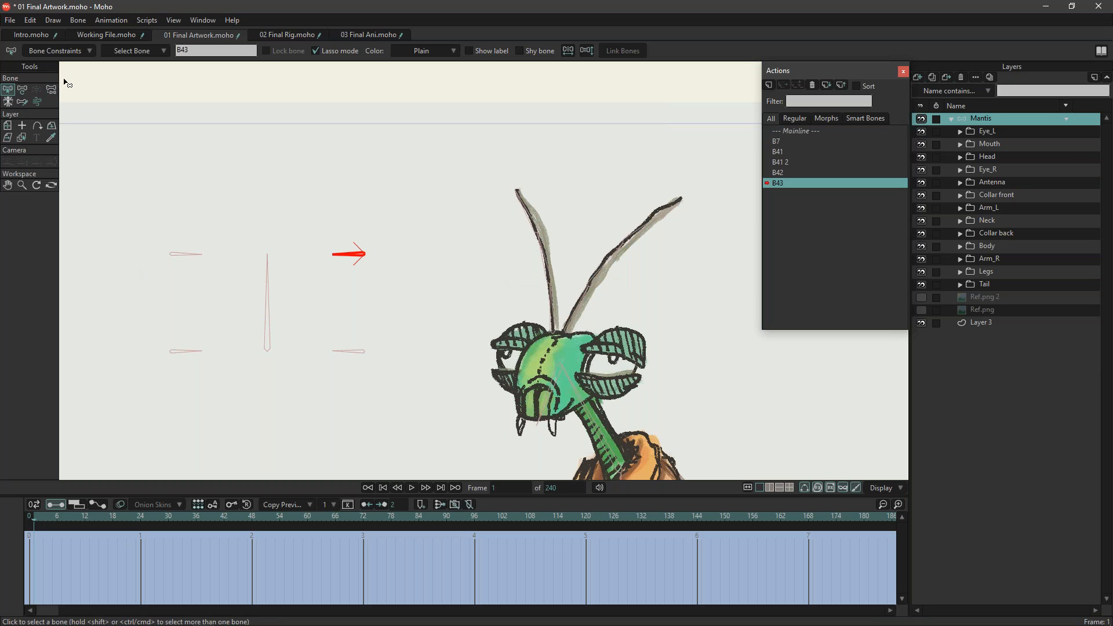
In the B43 action, rotate its bone to 225° on frame 1 and to about 136° on frame 48.
click(22, 92)
drag(338, 261, 354, 324)
drag(47, 520, 252, 524)
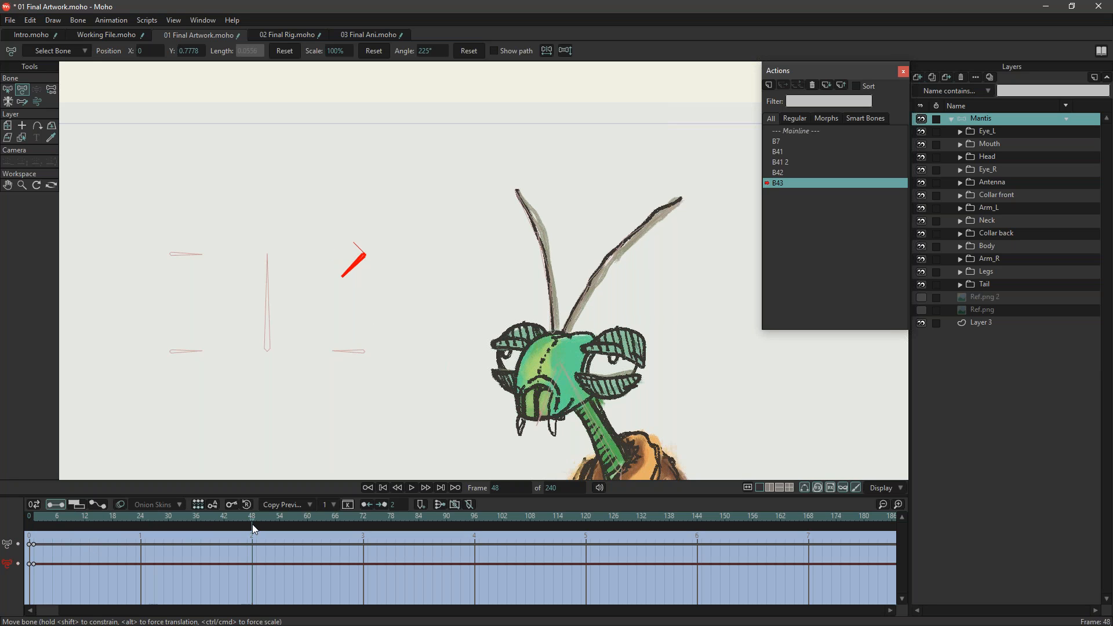
drag(329, 206, 328, 190)
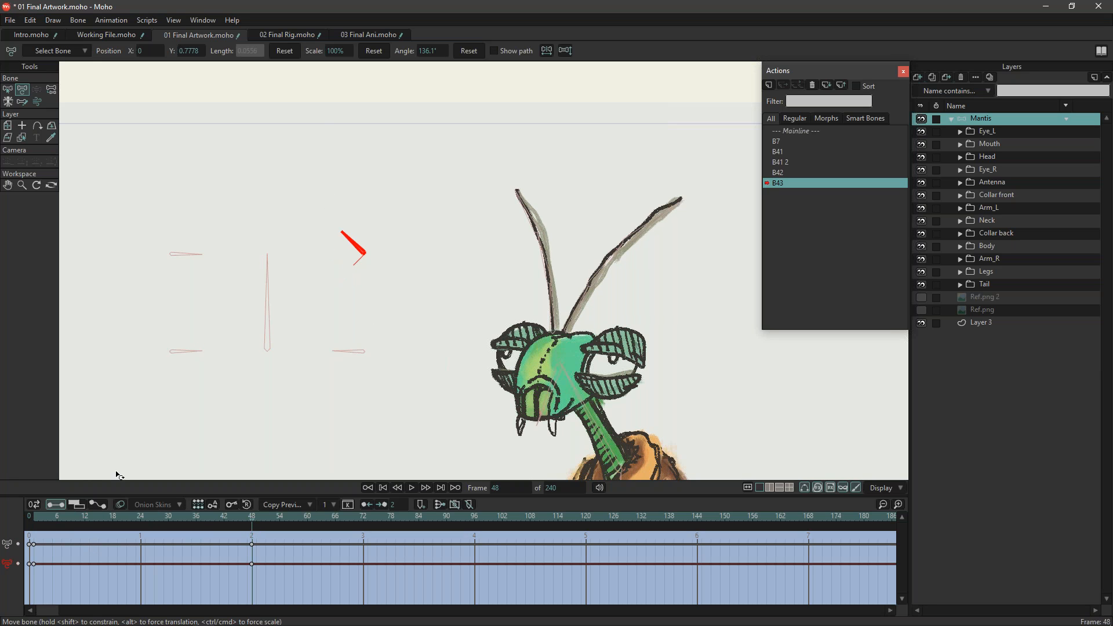
On frame 1 of the B43 action, reshape the Eye_L_lid line points with the Magnet tool.
click(34, 514)
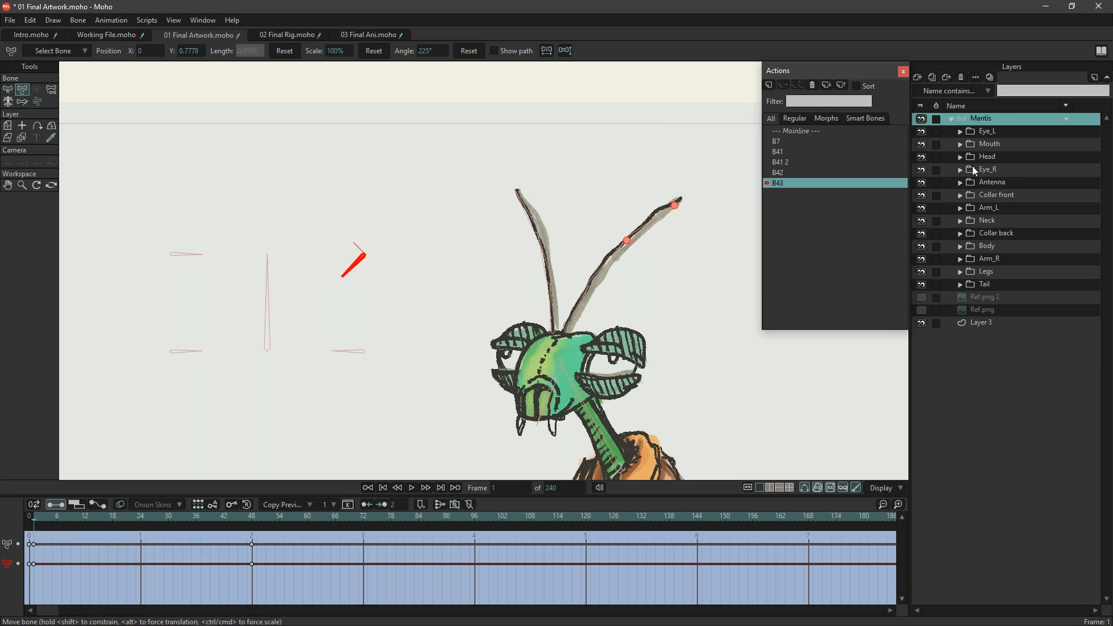
click(922, 169)
click(922, 169)
click(961, 132)
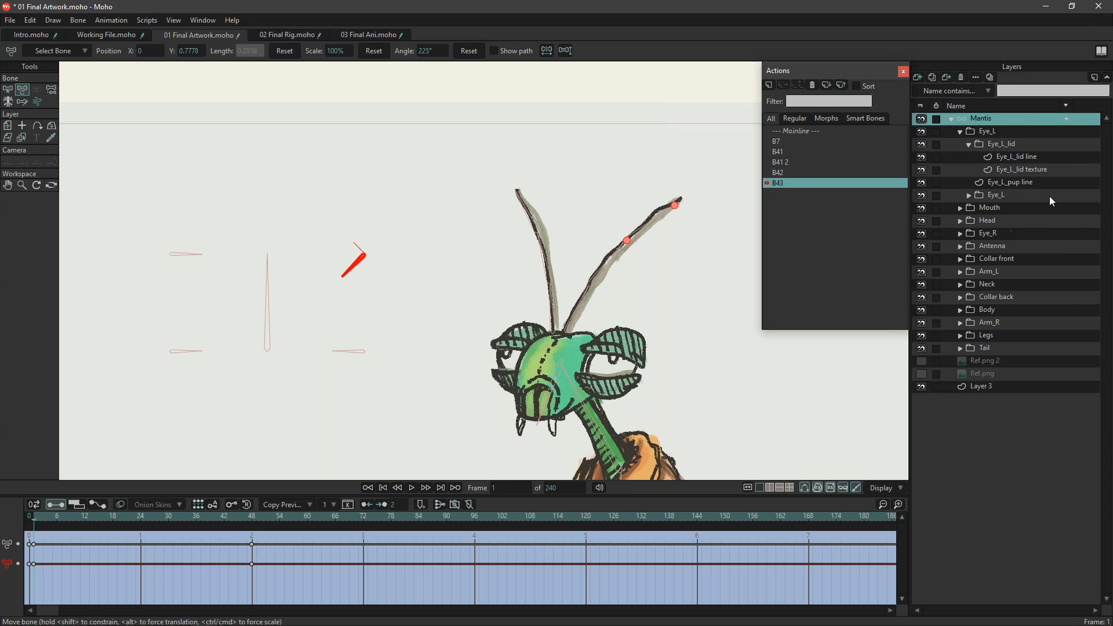
click(1016, 160)
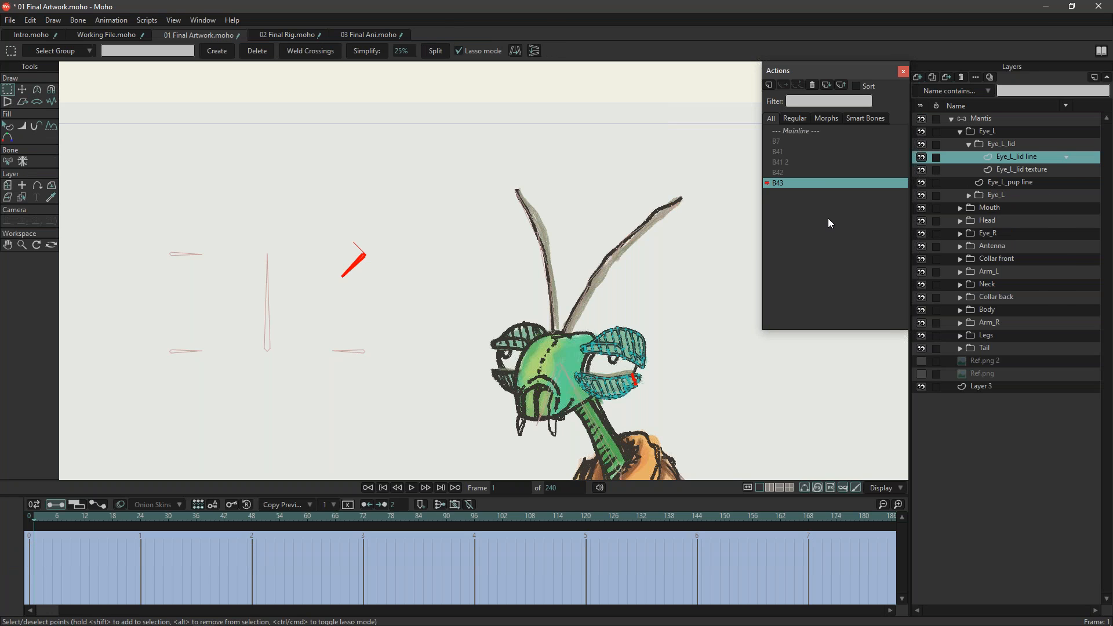
click(51, 90)
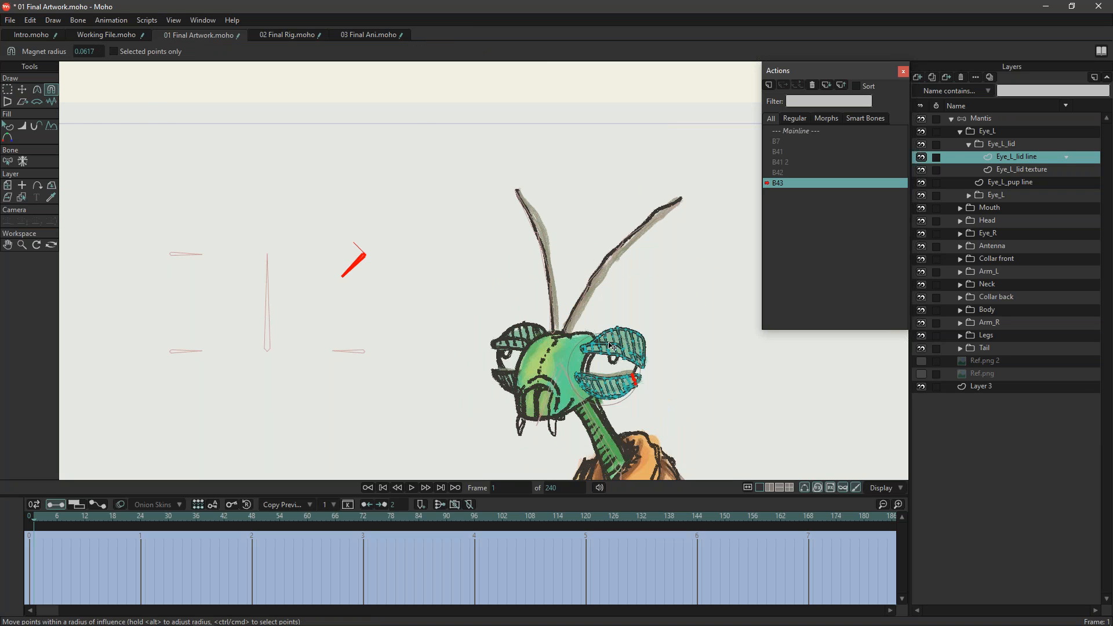
drag(613, 347, 582, 353)
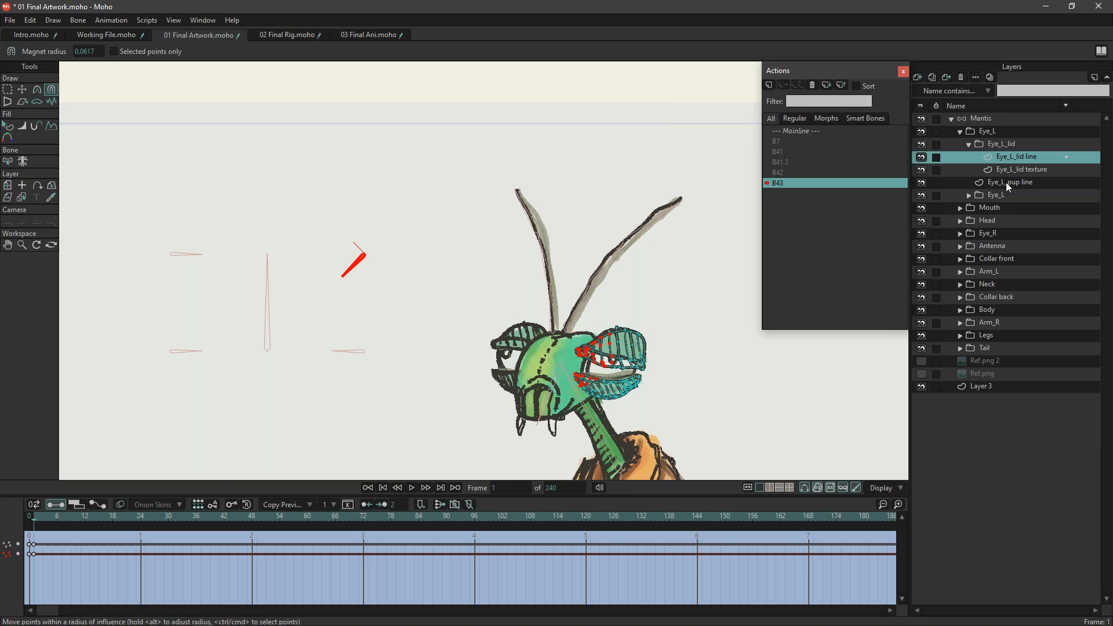
Reshape the Eye_L_lid texture and Eye_L_lid line points on frame 48 of the B43 action with the Magnet tool.
click(1020, 169)
drag(43, 521, 253, 523)
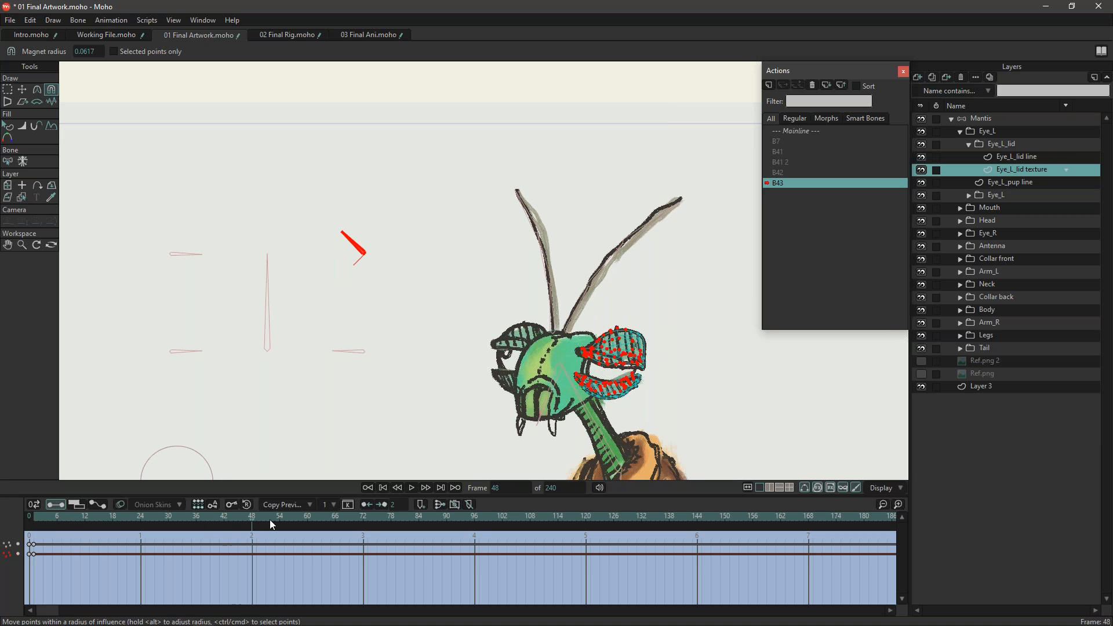
drag(645, 348, 601, 348)
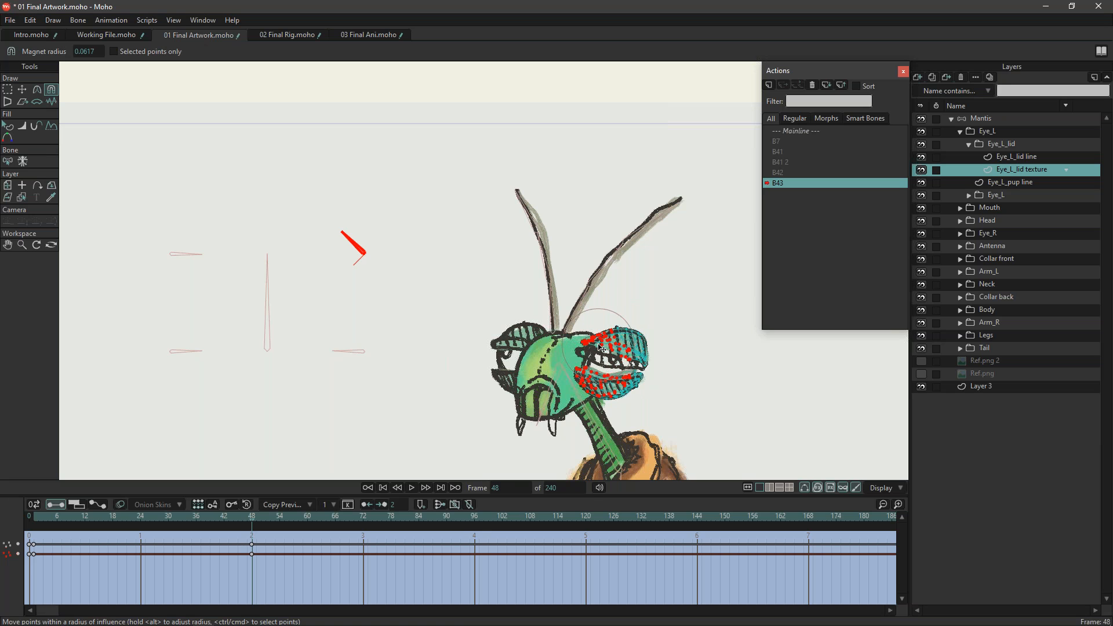
click(993, 156)
drag(594, 386, 612, 325)
drag(231, 524, 62, 539)
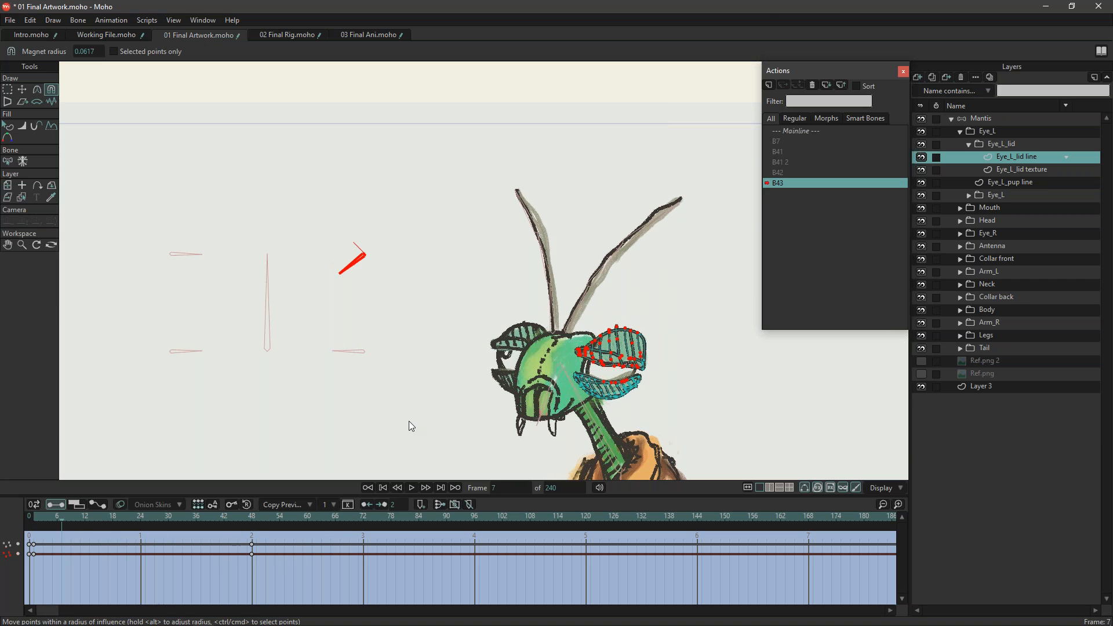
Return to the mainline and swing the centre bone to both limits at frame 0 to check the eyelid control.
double_click(817, 131)
key(z)
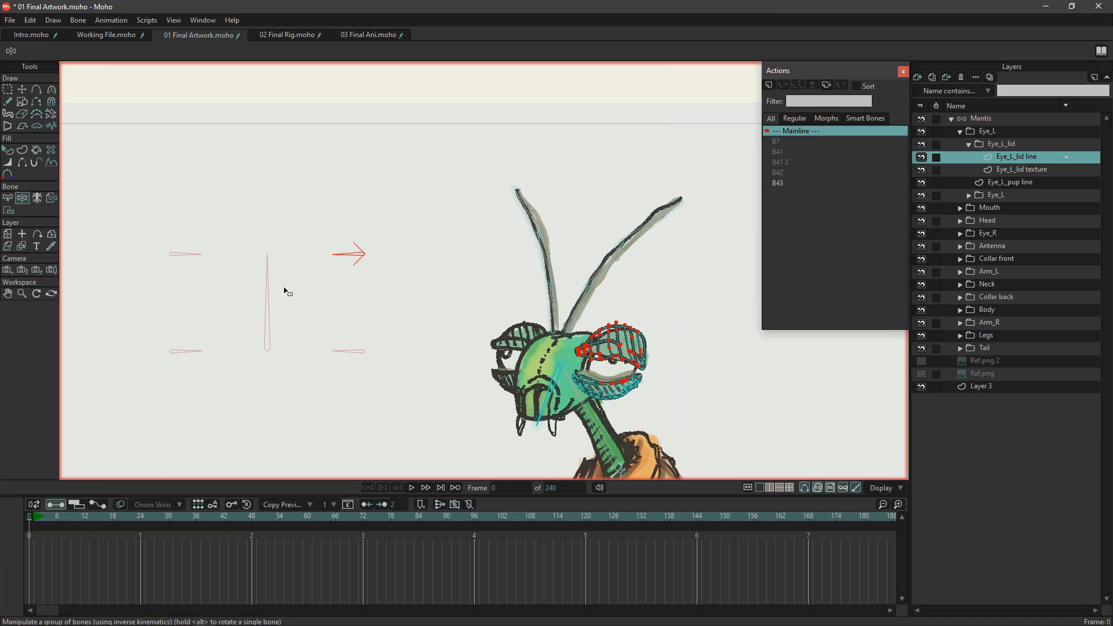
drag(269, 298, 733, 168)
click(778, 183)
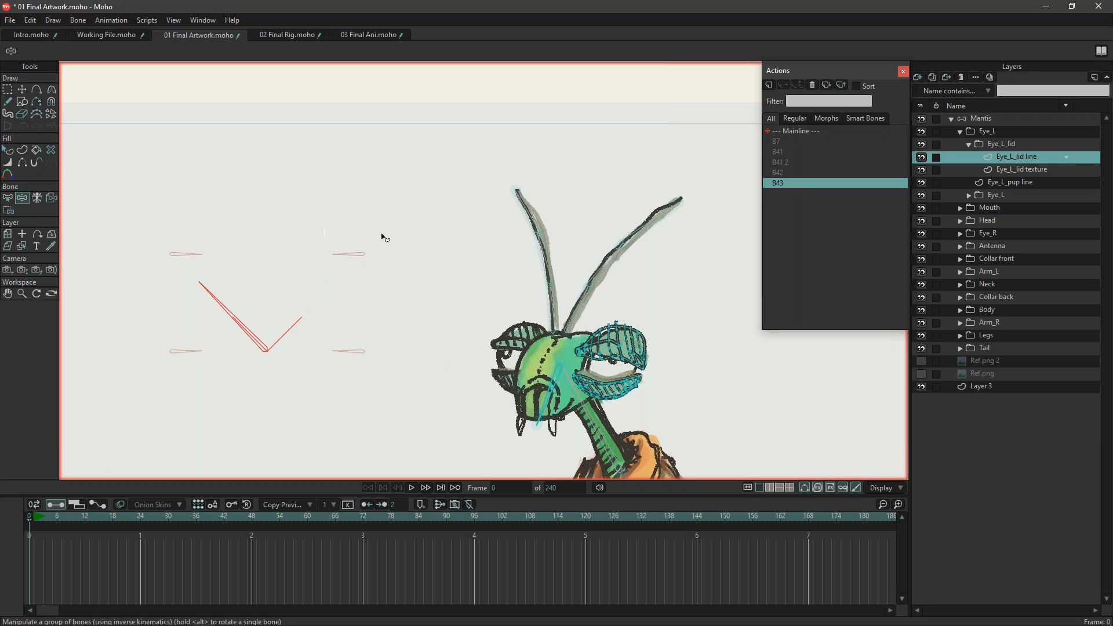
drag(230, 315, 313, 273)
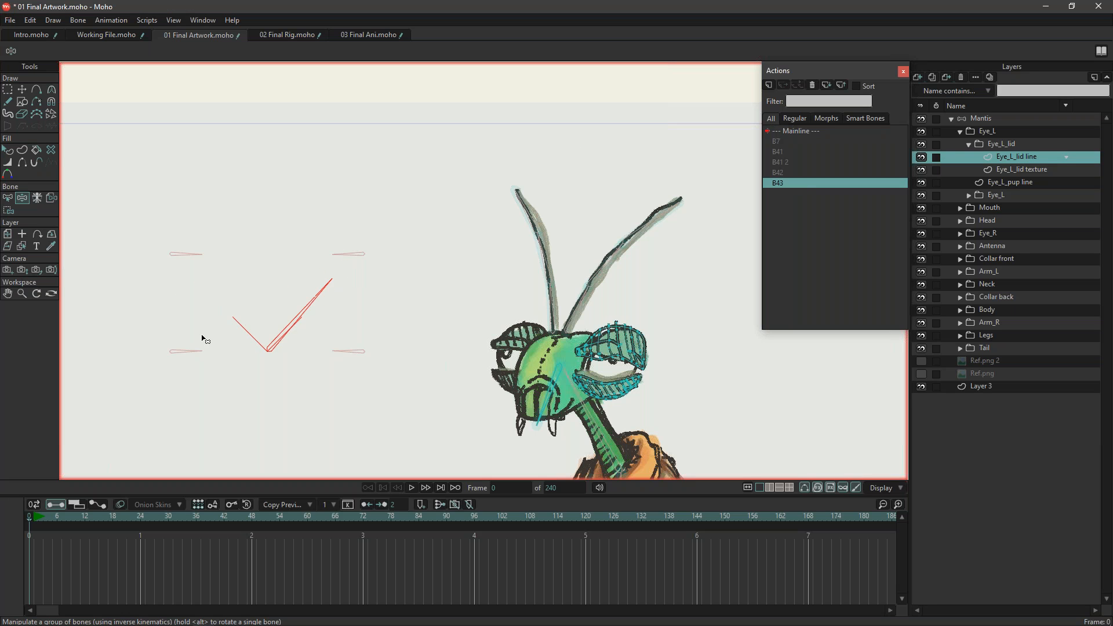
On mainline frame 1, swing the Mantis layer's centre bone both ways to test the eyelid, and delete the test keyframes.
click(34, 520)
key(g)
mouse_move(264, 300)
mouse_down()
mouse_move(356, 286)
mouse_move(263, 308)
mouse_up()
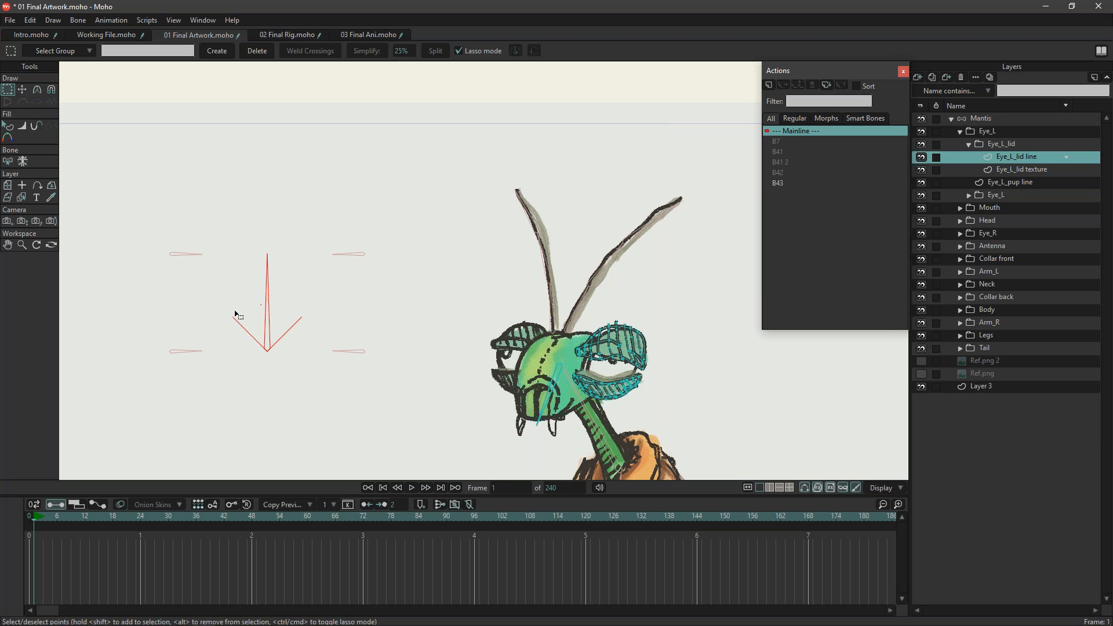
drag(172, 317, 171, 317)
click(962, 121)
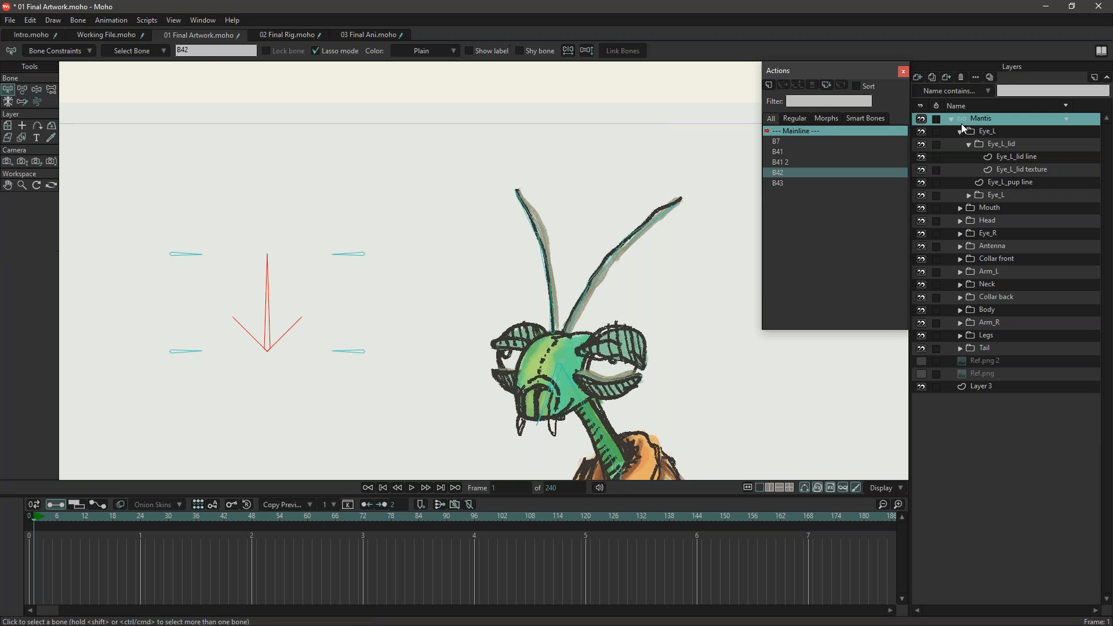
key(z)
drag(247, 304, 347, 239)
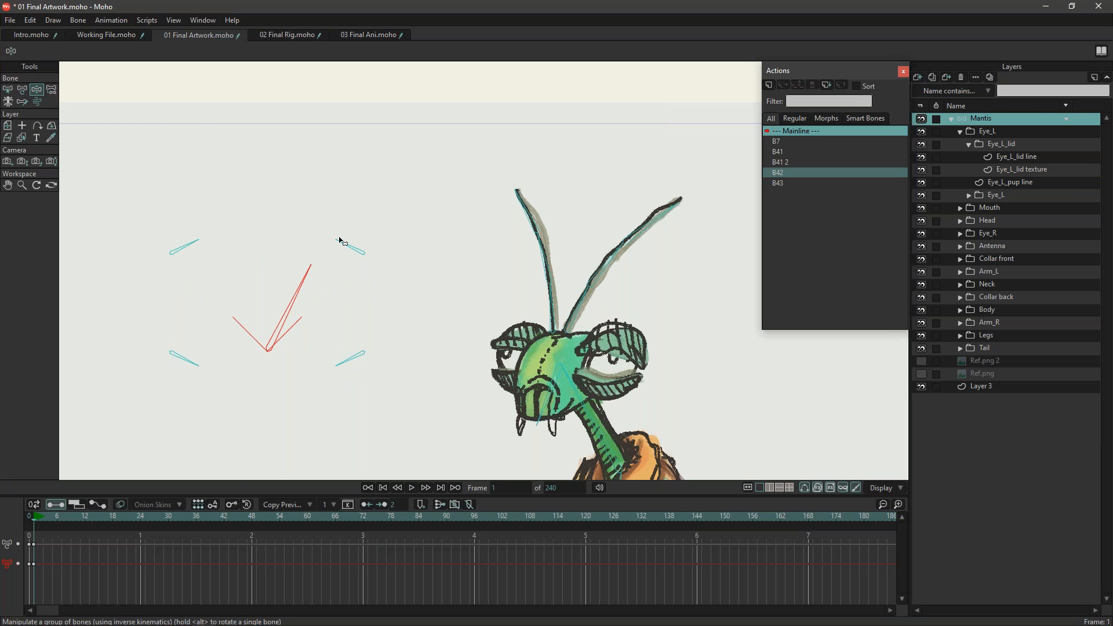
drag(296, 286, 163, 277)
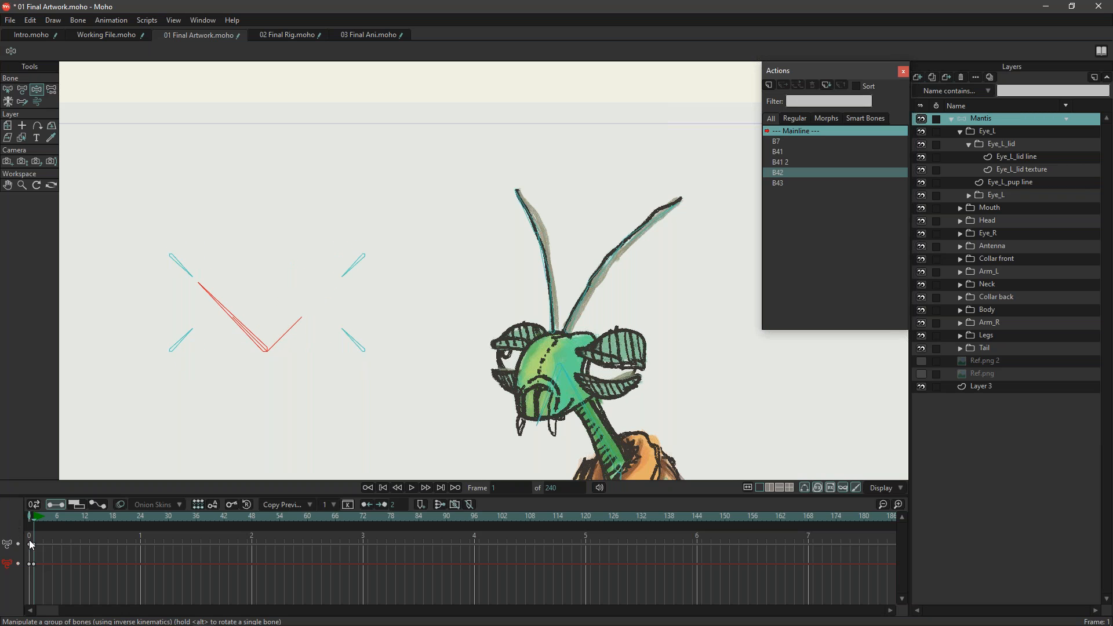
drag(35, 563, 34, 565)
key(Delete)
drag(345, 394, 360, 374)
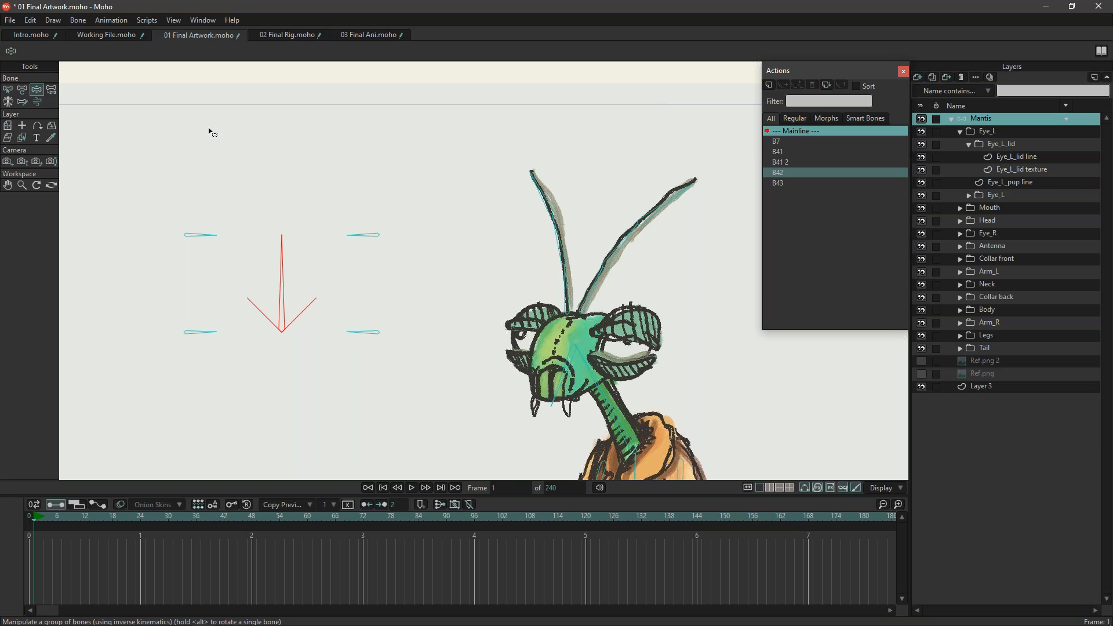
Switch to the 02 Final Rig document and rotate the framed eyelid and mouth control bones to examine what they drive.
click(293, 39)
scroll(408, 123, up, 10)
scroll(371, 227, down, 1)
drag(370, 227, 341, 275)
drag(400, 310, 370, 253)
mouse_move(253, 251)
mouse_down()
mouse_move(250, 241)
mouse_move(321, 251)
mouse_move(227, 241)
mouse_move(342, 231)
mouse_move(224, 219)
mouse_move(259, 236)
mouse_move(231, 219)
mouse_move(287, 226)
mouse_move(271, 223)
mouse_move(280, 241)
mouse_move(259, 238)
mouse_move(266, 231)
mouse_move(273, 244)
mouse_up()
drag(316, 319, 359, 298)
drag(246, 401, 282, 394)
drag(382, 307, 425, 202)
drag(301, 300, 500, 333)
drag(348, 307, 211, 270)
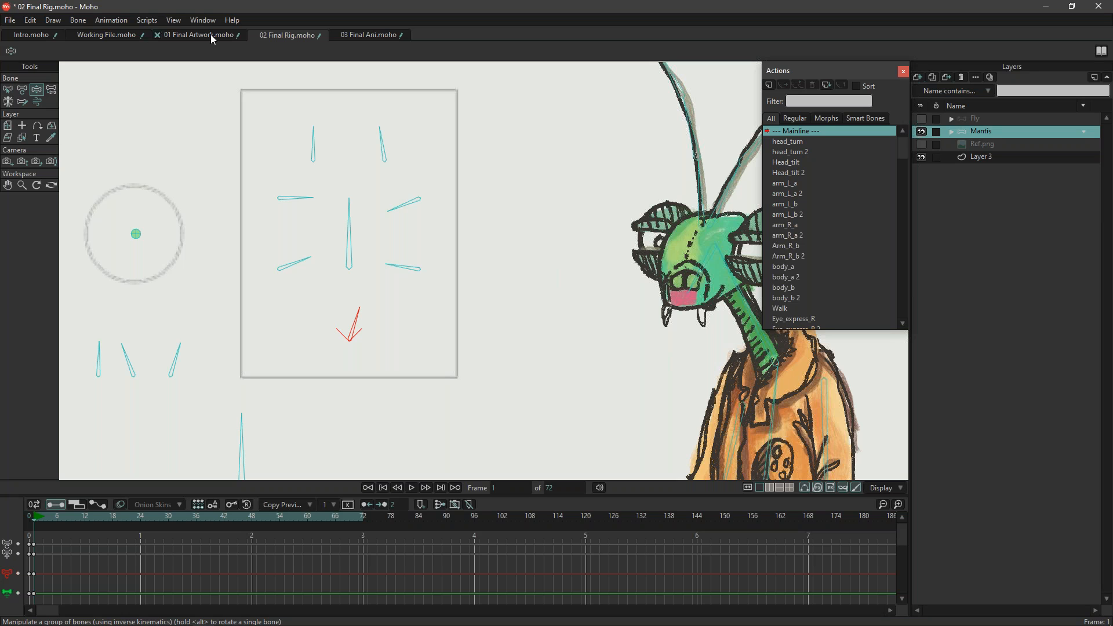
Rotate the small control bones below the circular head control to examine how they affect the mantis.
drag(190, 352, 168, 343)
scroll(113, 364, down, 1)
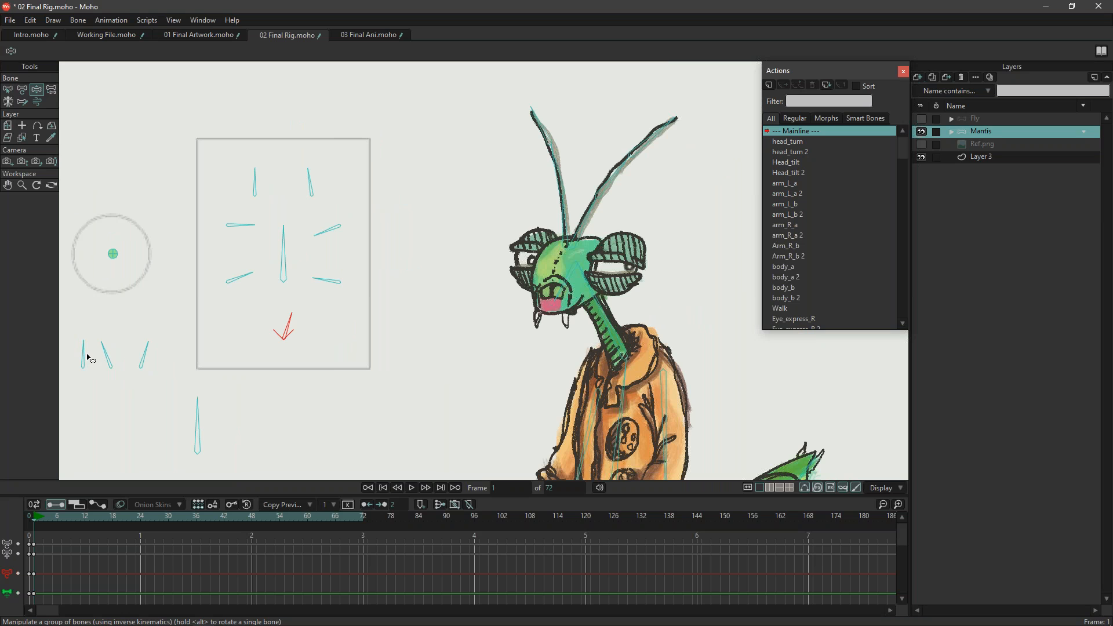
drag(83, 360, 107, 342)
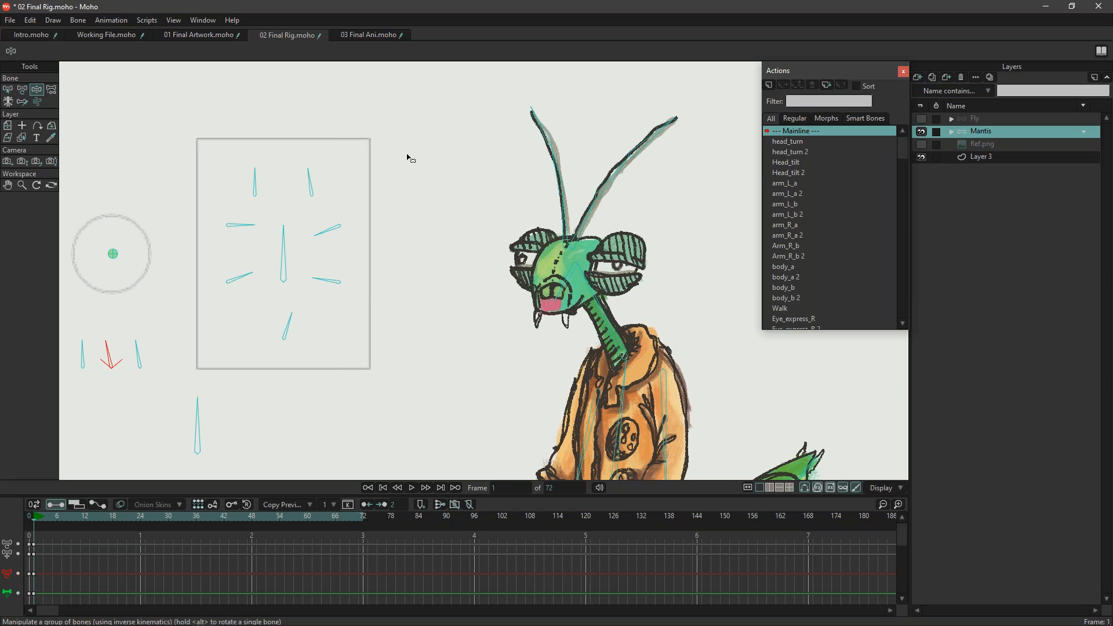
Compare with the 01 Final Artwork document, and move the round head control in 02 Final Rig to test the head turn.
click(197, 36)
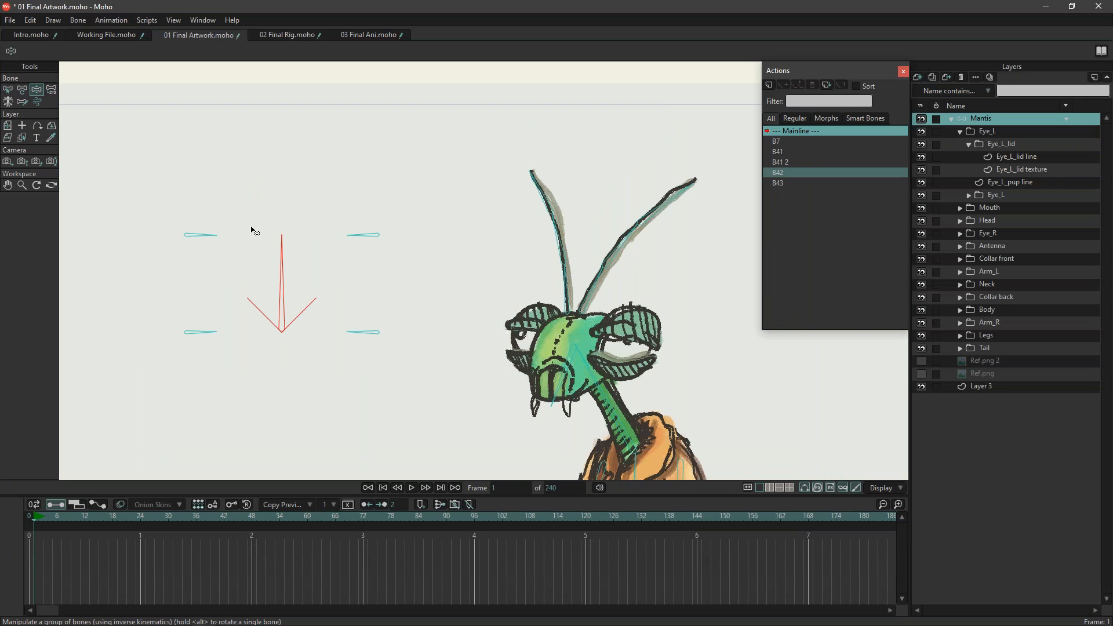
click(290, 33)
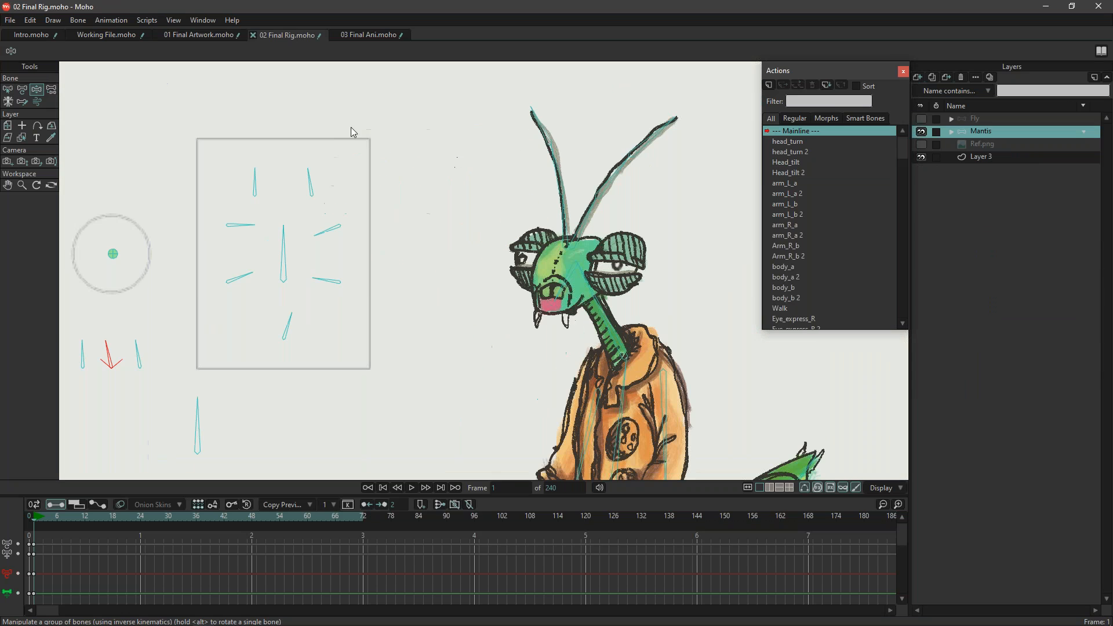
click(23, 91)
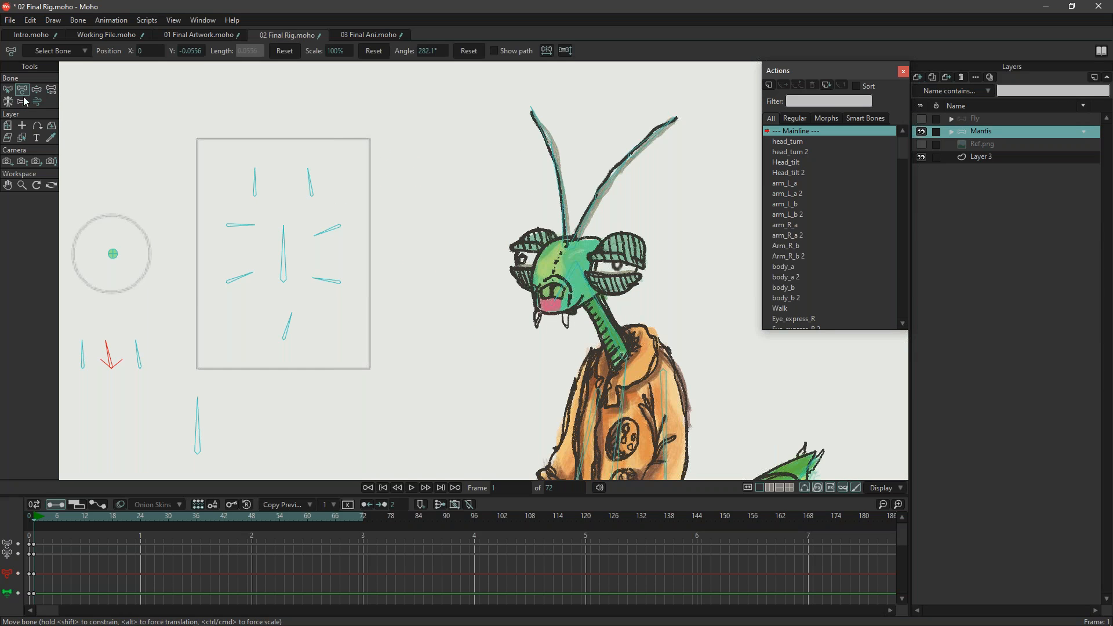
mouse_move(115, 258)
mouse_down()
mouse_move(102, 239)
mouse_move(132, 252)
mouse_move(139, 288)
mouse_move(157, 280)
mouse_move(77, 261)
mouse_move(104, 228)
mouse_move(106, 248)
mouse_move(135, 256)
mouse_move(119, 245)
mouse_up()
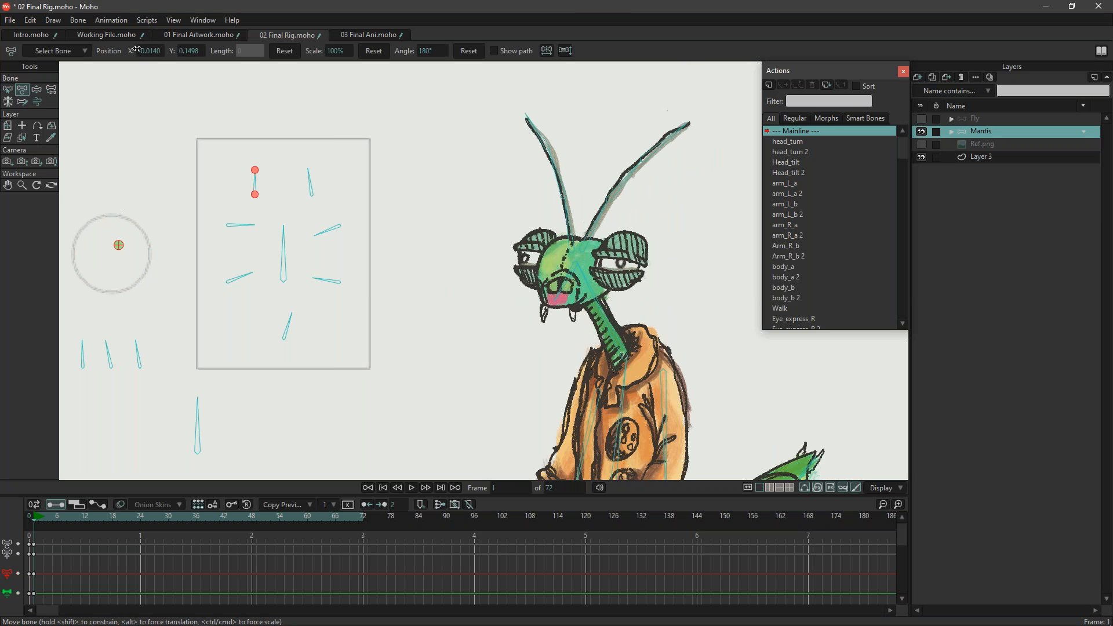
Compare the two rig documents again and show the shy bones in 02 Final Rig to examine the bones behind the head control.
click(185, 33)
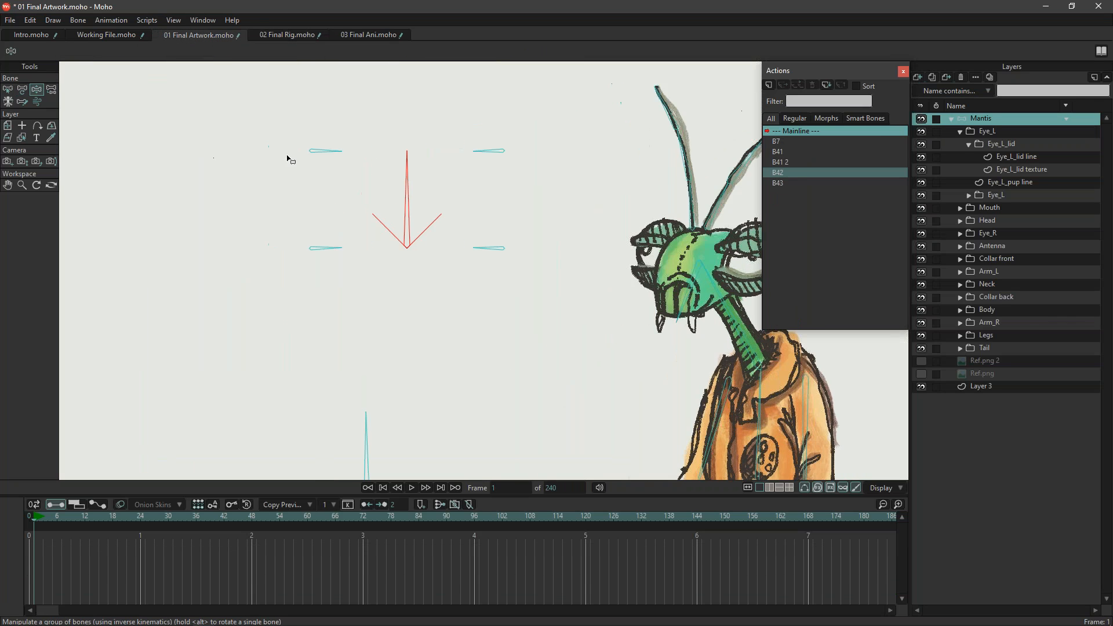
click(284, 34)
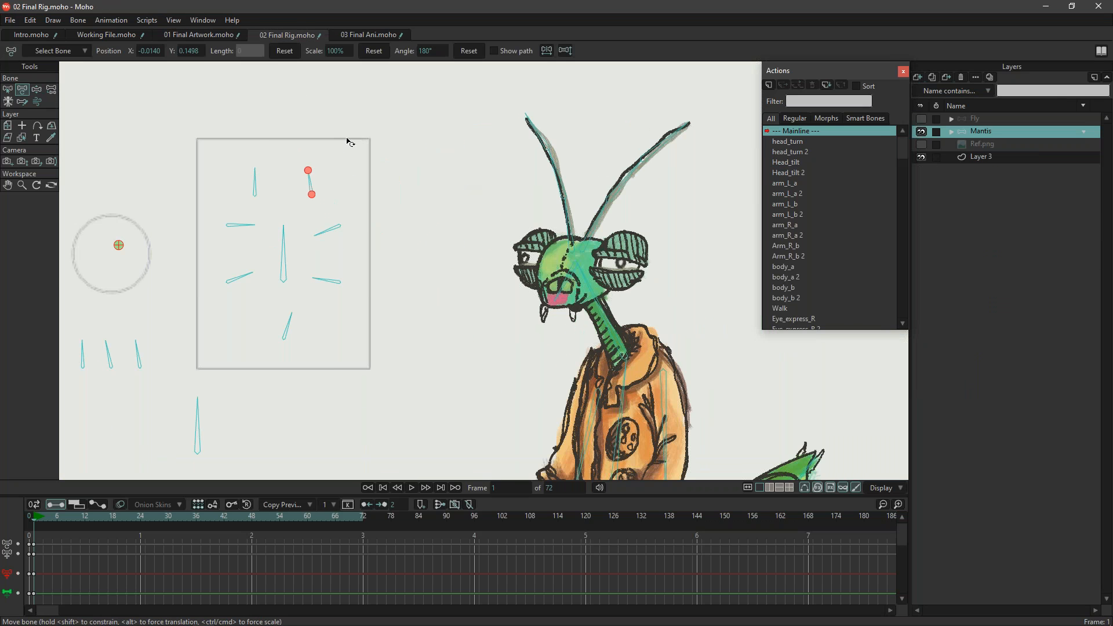
scroll(319, 147, down, 2)
click(8, 90)
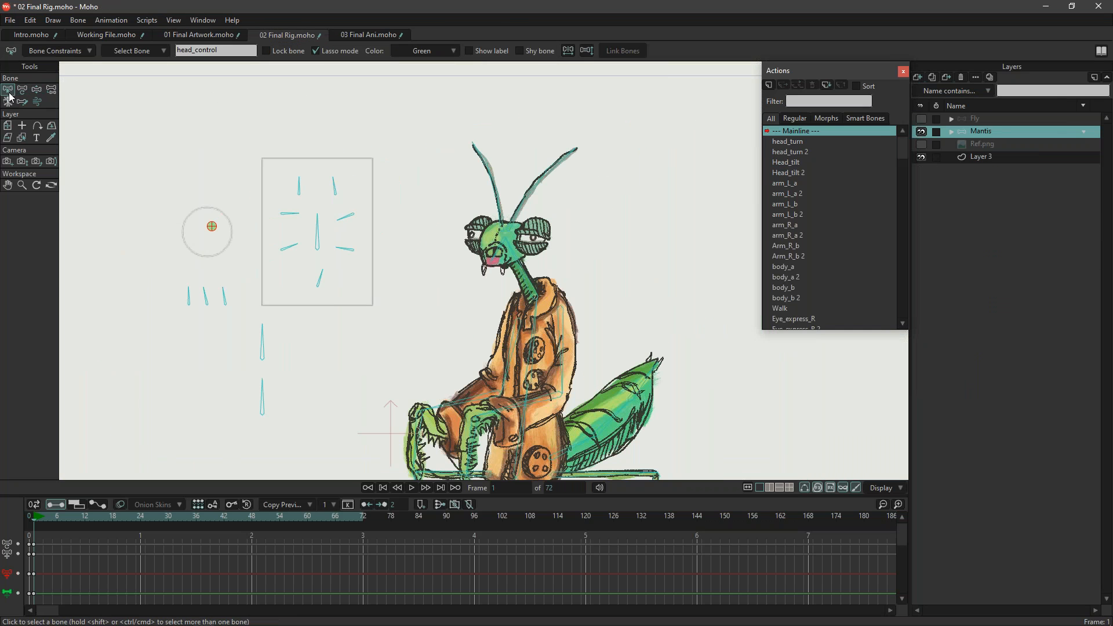
click(79, 20)
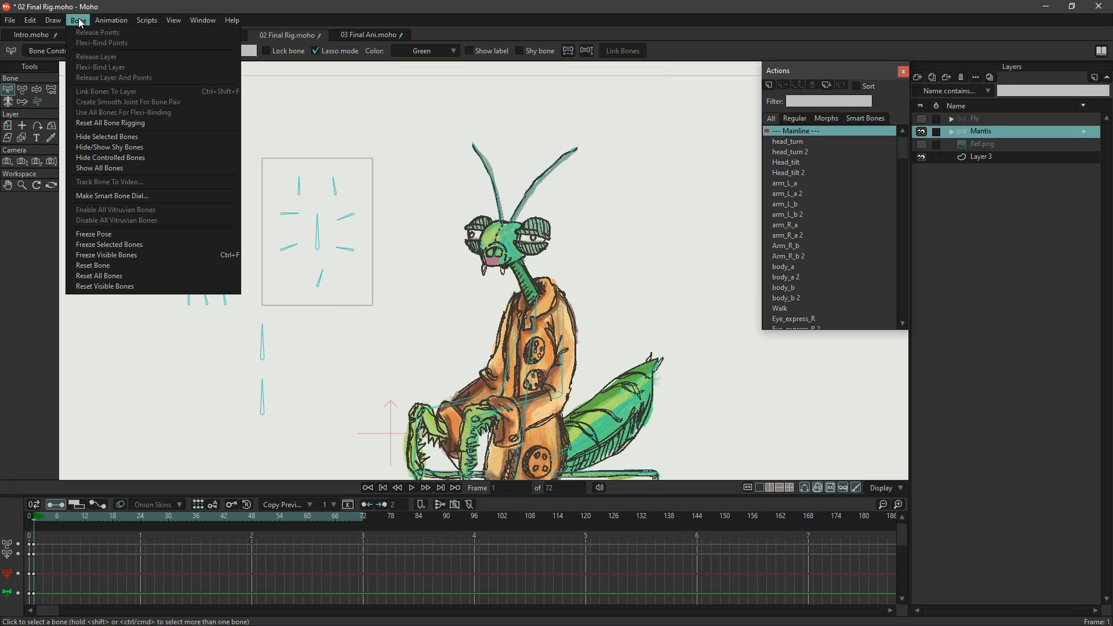
click(93, 147)
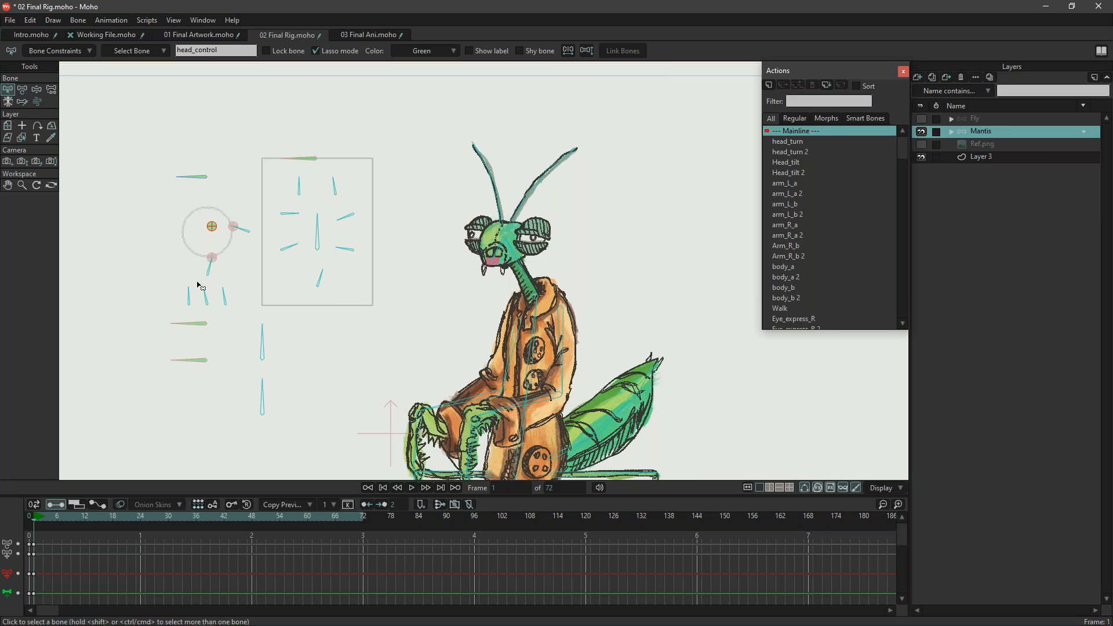
Move the round head control and the framed control bone in 02 Final Rig to examine how its satellite pins and bones follow.
scroll(255, 335, up, 1)
scroll(140, 204, up, 2)
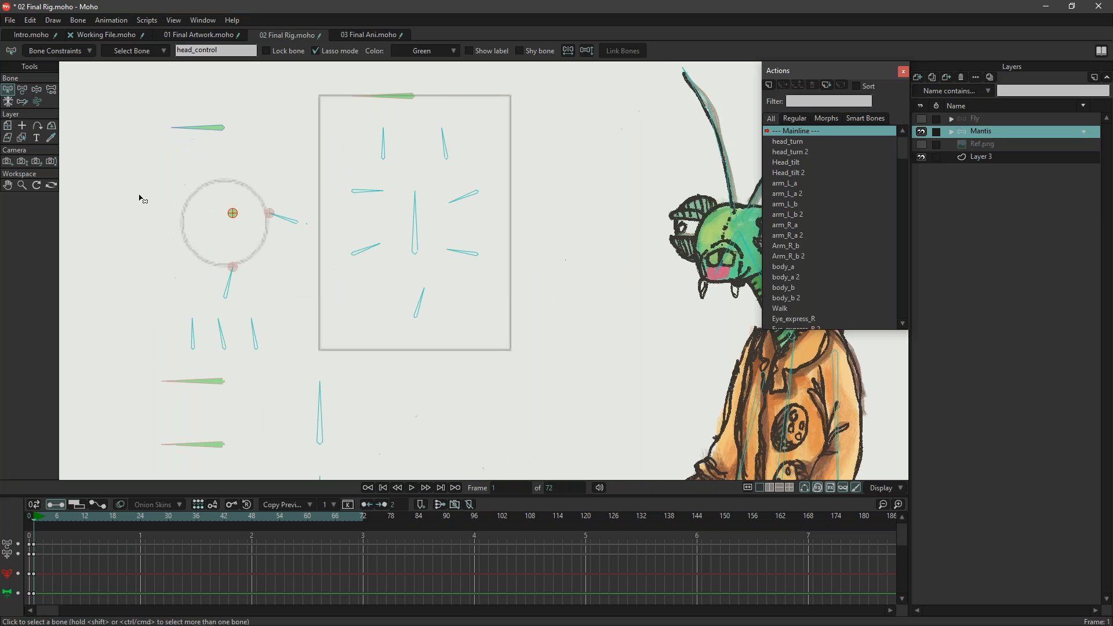
click(22, 89)
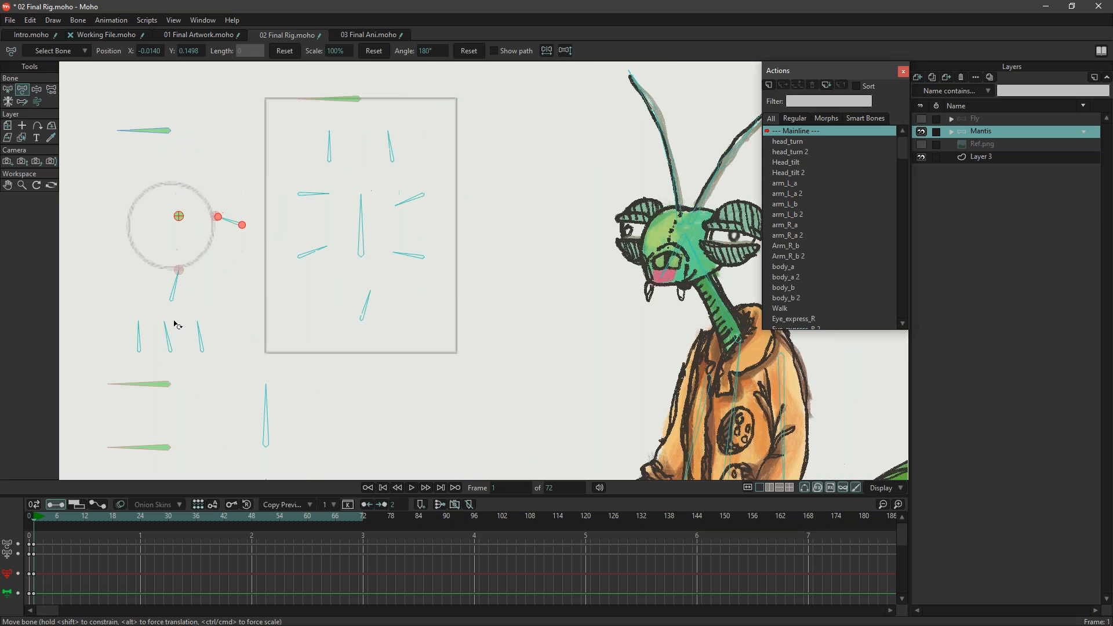
mouse_move(181, 219)
mouse_down()
mouse_move(154, 231)
mouse_move(183, 238)
mouse_move(154, 238)
mouse_move(172, 219)
mouse_move(163, 213)
mouse_up()
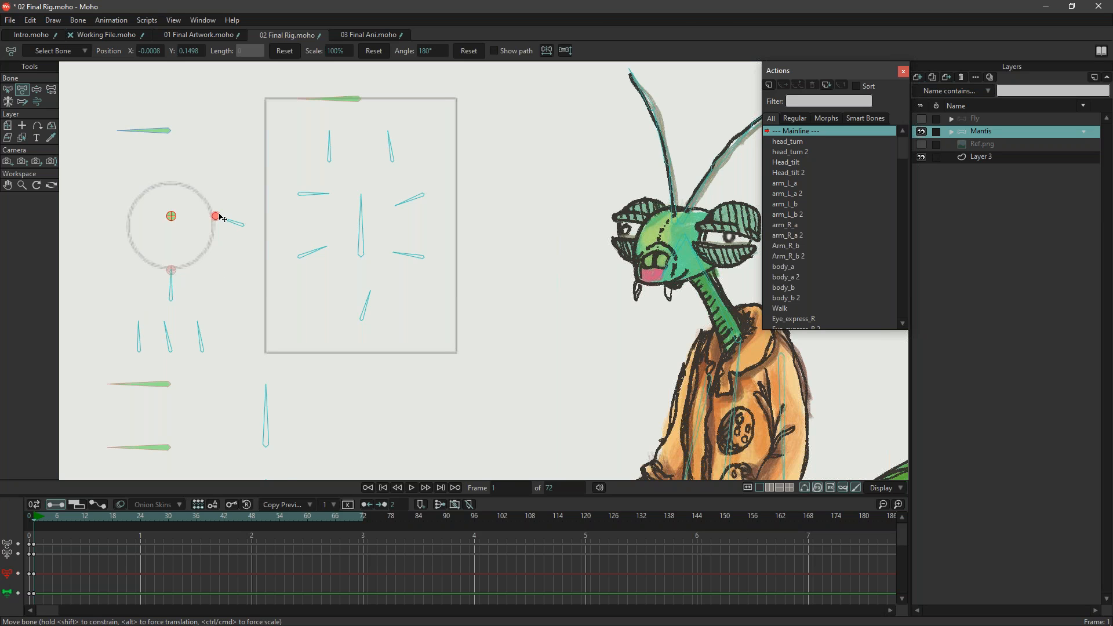
scroll(221, 217, up, 3)
scroll(174, 252, down, 2)
mouse_move(163, 237)
mouse_down()
mouse_move(144, 233)
mouse_move(182, 247)
mouse_move(151, 207)
mouse_move(167, 226)
mouse_move(125, 274)
mouse_move(192, 265)
mouse_move(116, 243)
mouse_move(145, 210)
mouse_move(142, 228)
mouse_move(193, 255)
mouse_move(122, 220)
mouse_move(172, 228)
mouse_move(176, 208)
mouse_move(156, 206)
mouse_move(151, 270)
mouse_move(153, 196)
mouse_move(130, 210)
mouse_move(135, 256)
mouse_move(173, 243)
mouse_move(145, 252)
mouse_move(154, 232)
mouse_up()
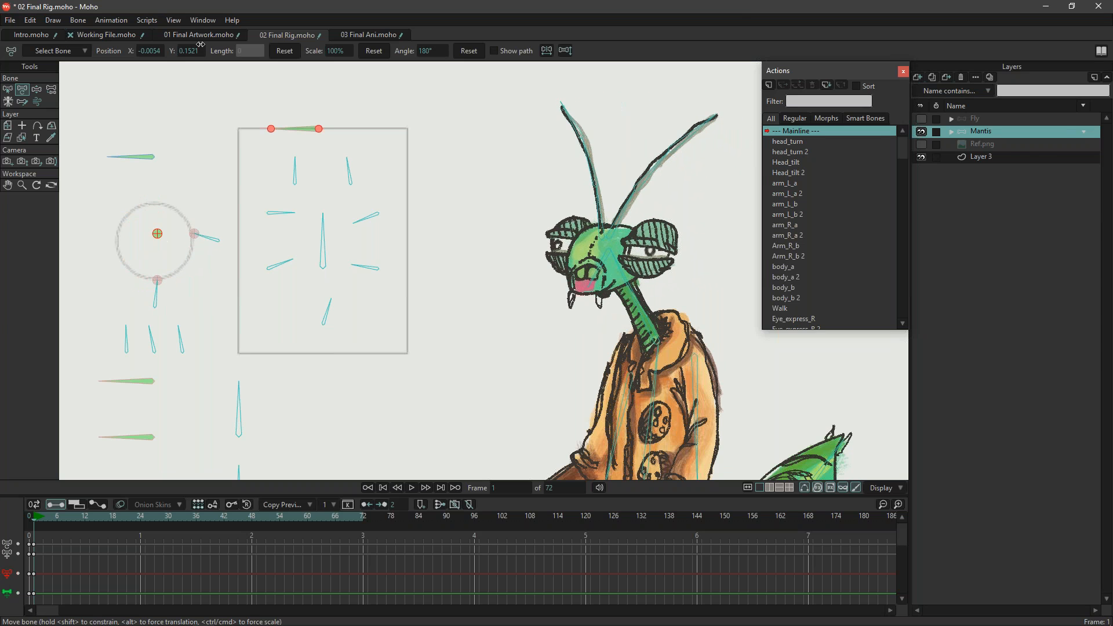
In 01 Final Artwork, show the grid at frame 0 and place a pin bone to the left of the eyelid control bones.
click(199, 35)
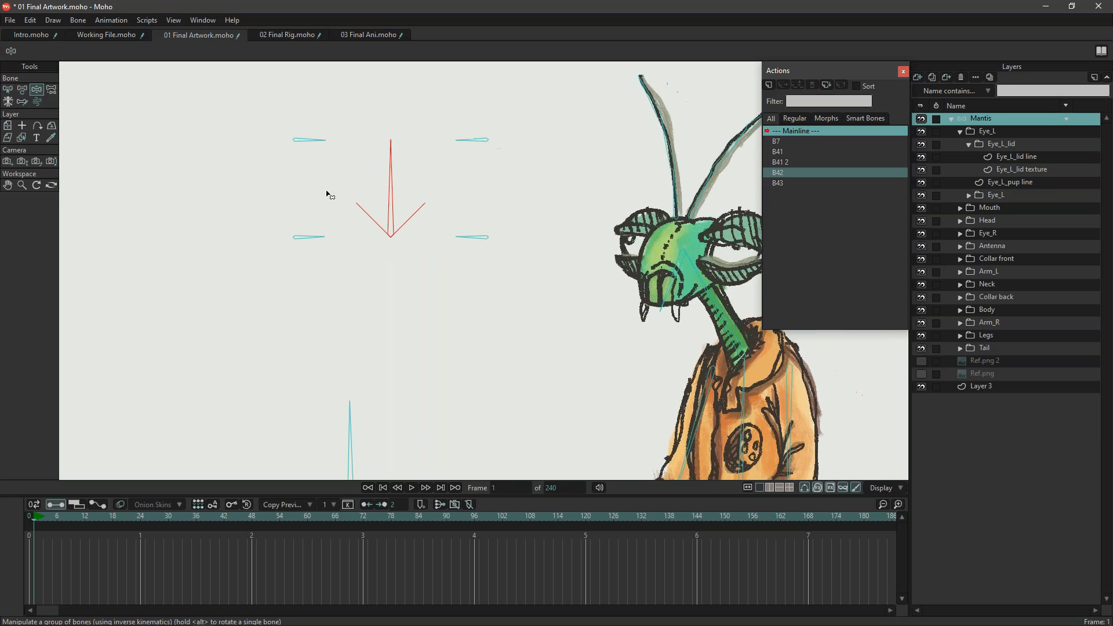
click(7, 91)
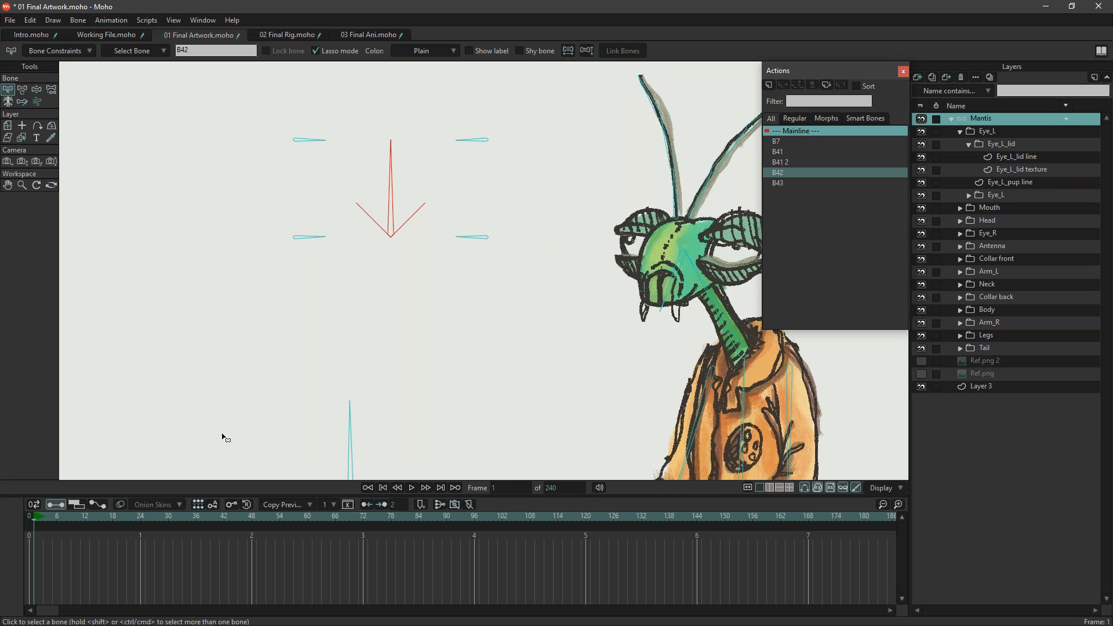
click(30, 518)
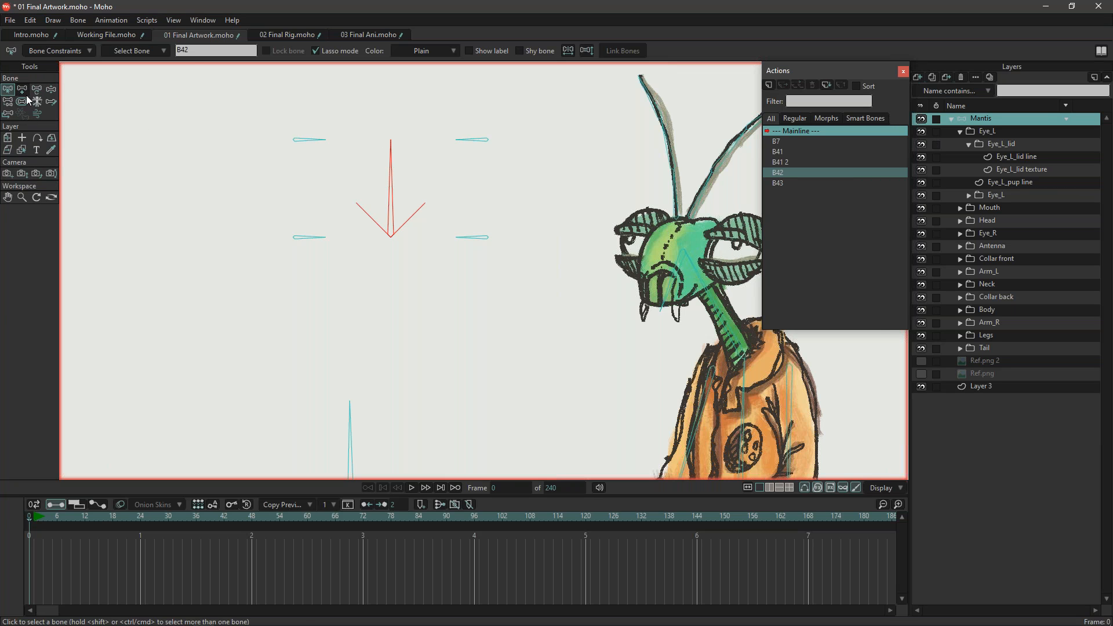
click(22, 89)
drag(205, 218, 265, 242)
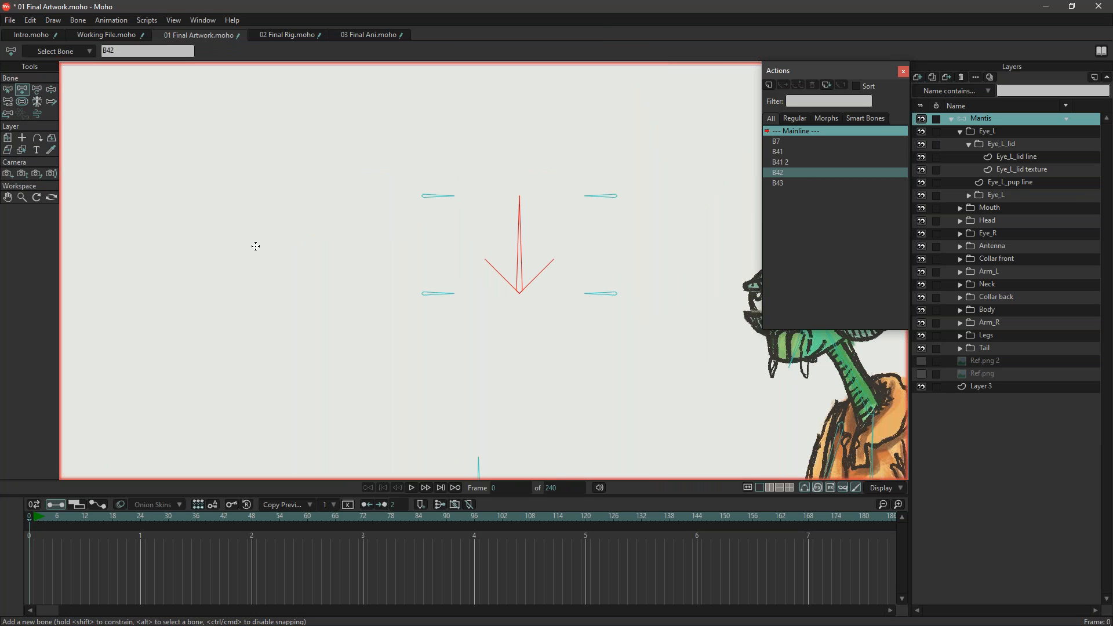
key(ctrl+g)
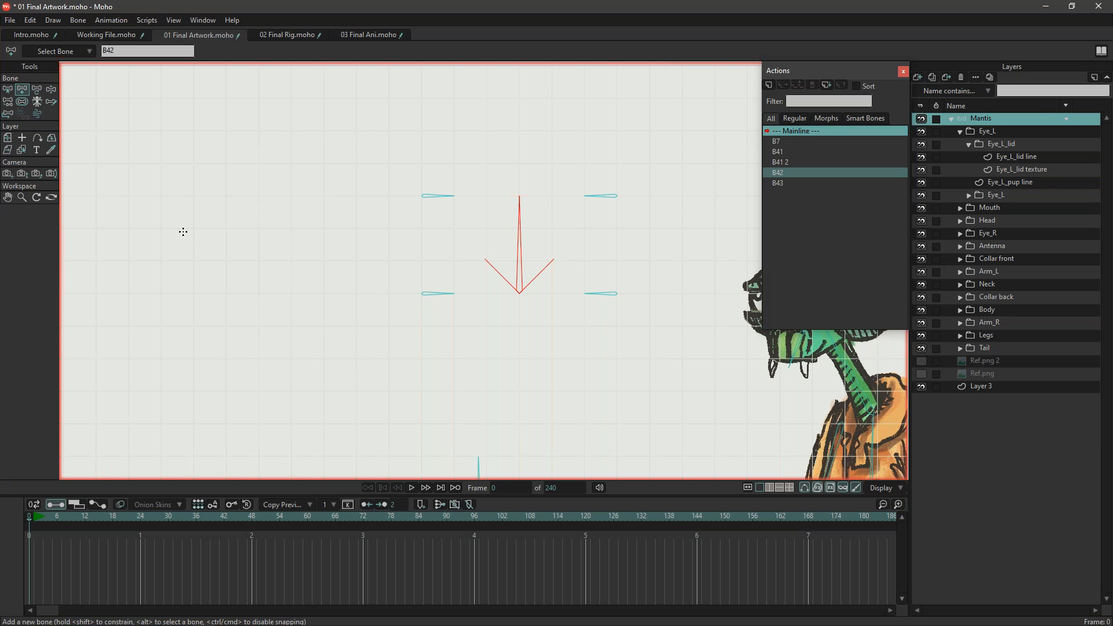
click(193, 263)
scroll(142, 269, up, 2)
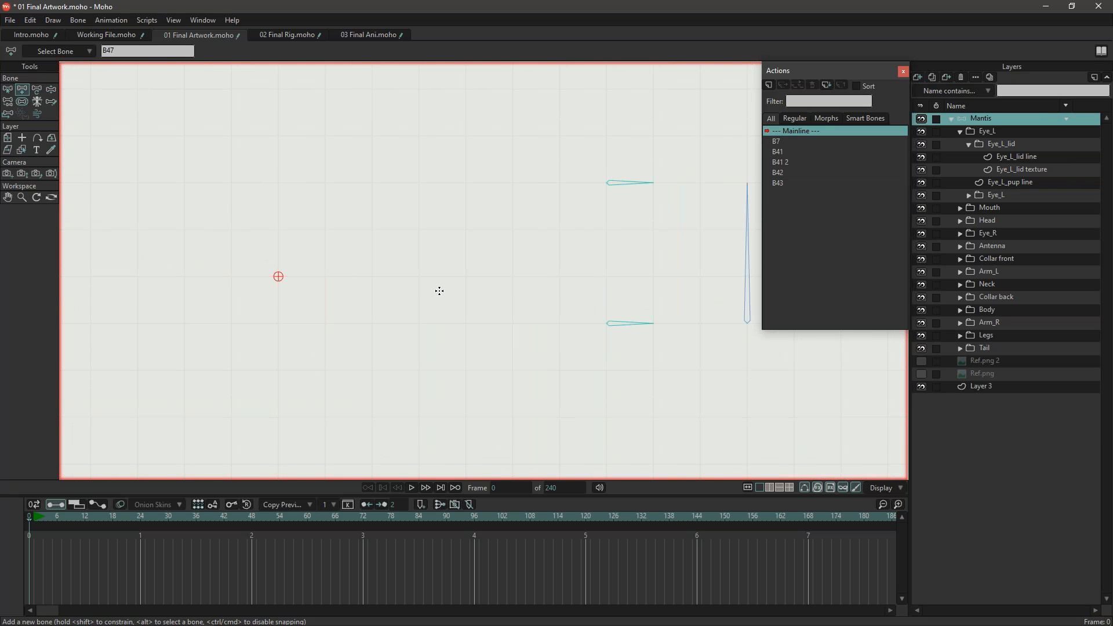
Add two short bones pointing at the pin, one to its right and one below it, and leave all three without a parent.
drag(417, 276, 377, 280)
drag(279, 419, 276, 366)
click(7, 90)
mouse_move(360, 219)
mouse_down()
mouse_move(226, 449)
mouse_move(408, 293)
mouse_up()
key(s)
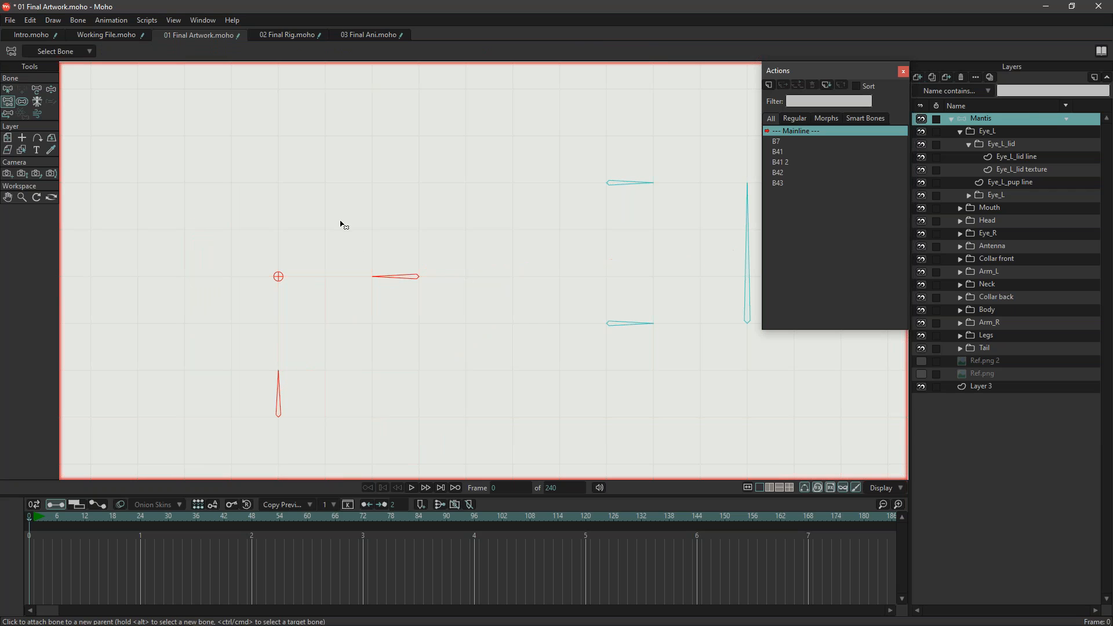
key(z)
key(Return)
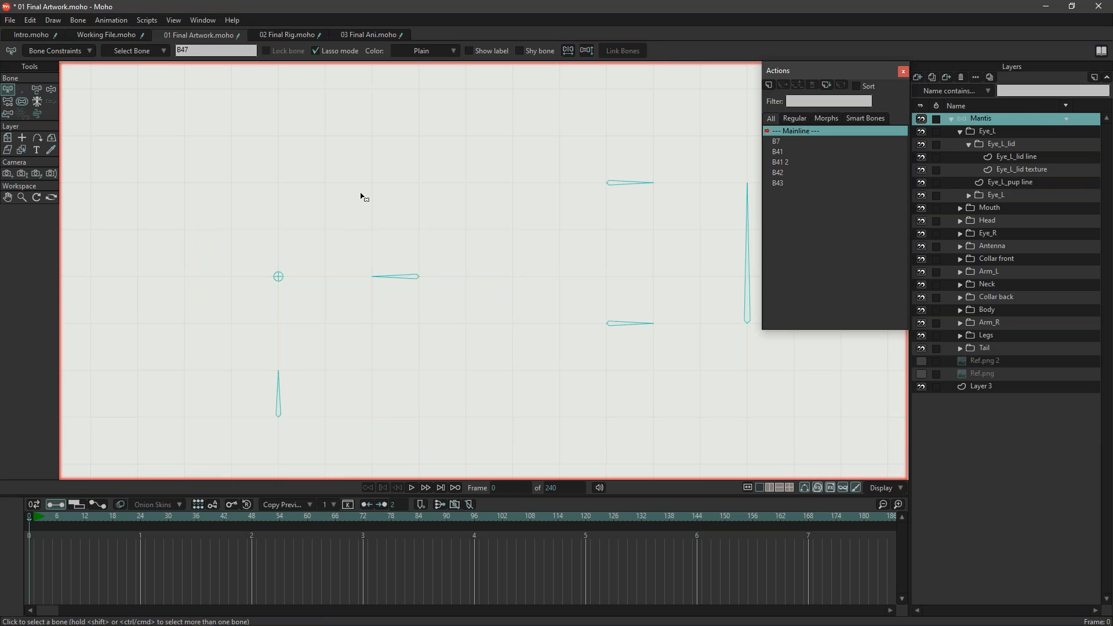
Enable angle constraints of -45° to 45° on both short bones.
click(398, 280)
mouse_move(425, 241)
mouse_down()
mouse_move(271, 395)
mouse_move(457, 318)
mouse_move(431, 250)
mouse_up()
click(58, 51)
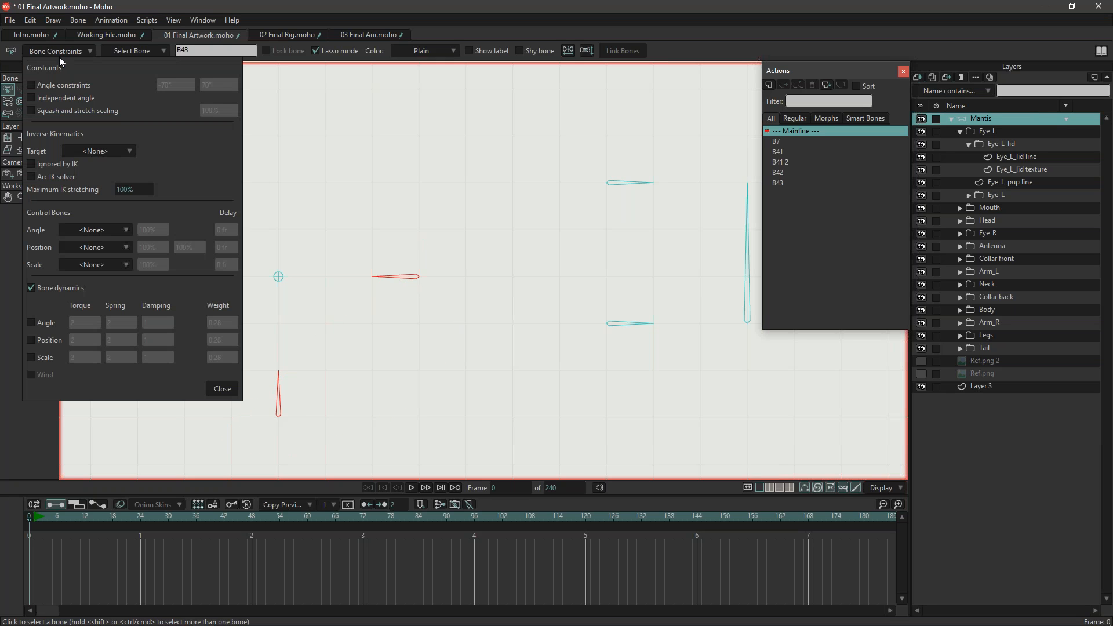
click(56, 87)
key(BackSpace)
key(BackSpace)
key(Tab)
text(45)
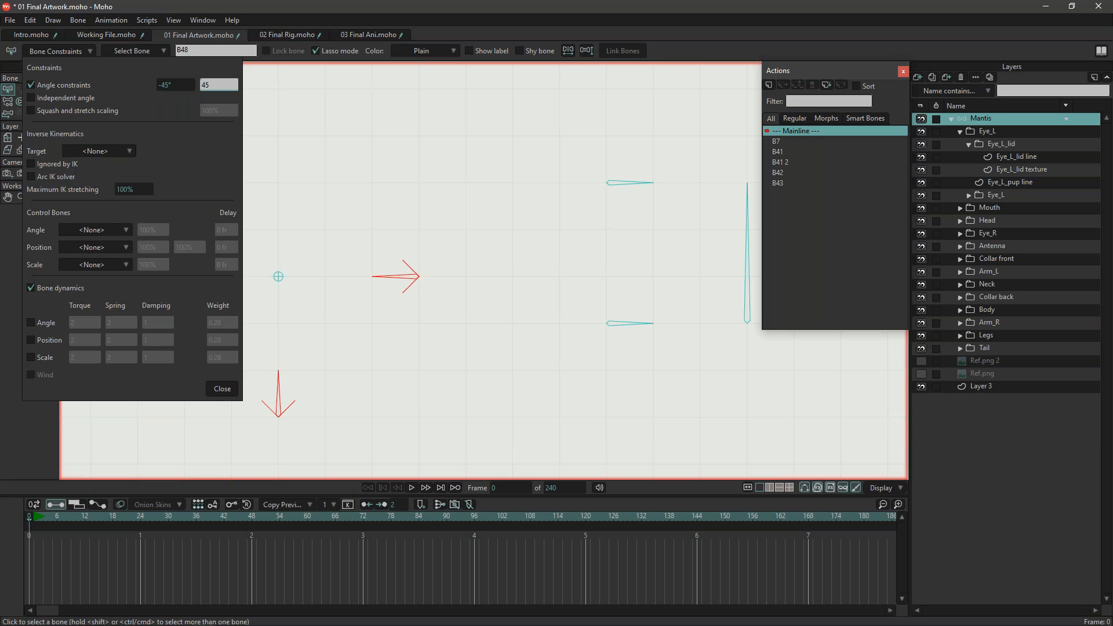
click(234, 387)
click(106, 172)
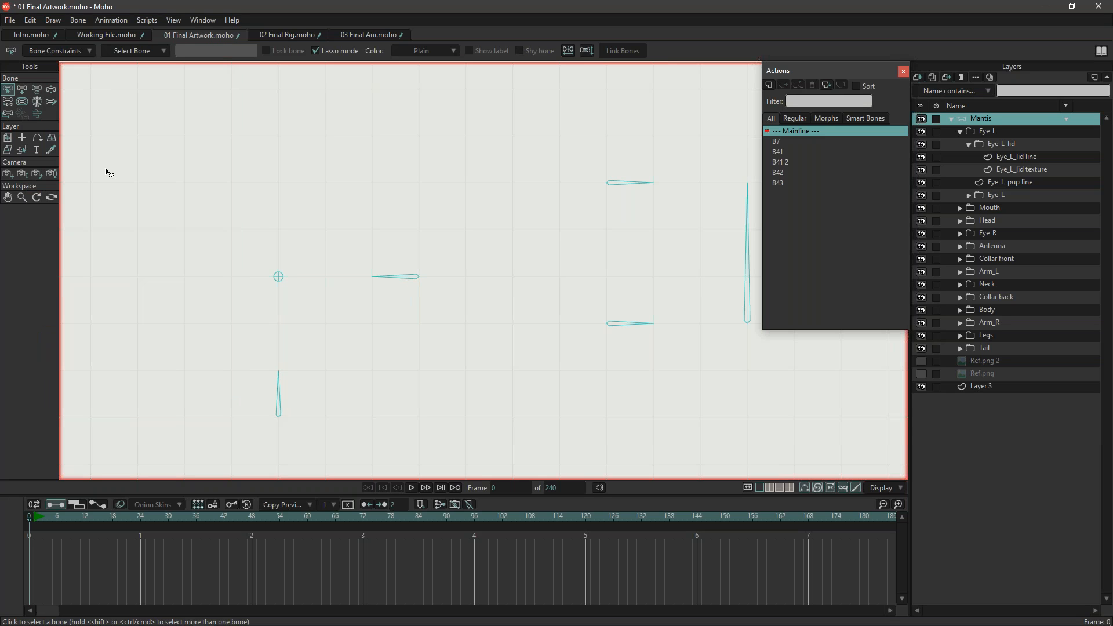
Add a pin bone at the tip of the horizontal bone and another at the tip of the vertical bone.
click(396, 278)
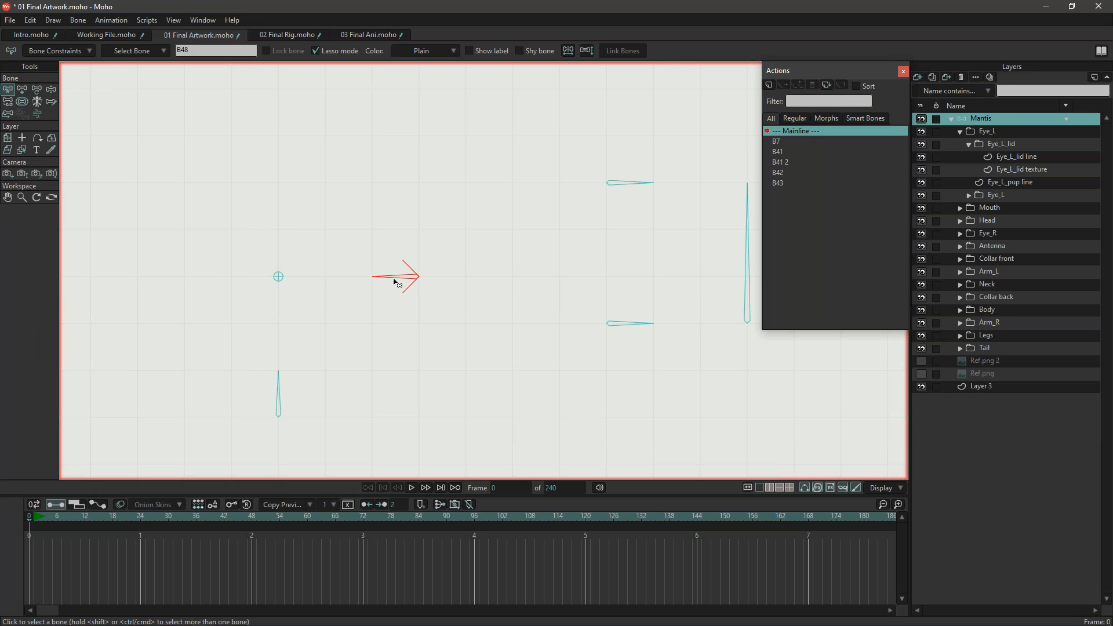
click(22, 89)
click(372, 277)
key(z)
click(279, 398)
key(a)
click(278, 370)
Select both tip pins and detach them from their parent bones.
key(z)
shift+click(372, 279)
key(p)
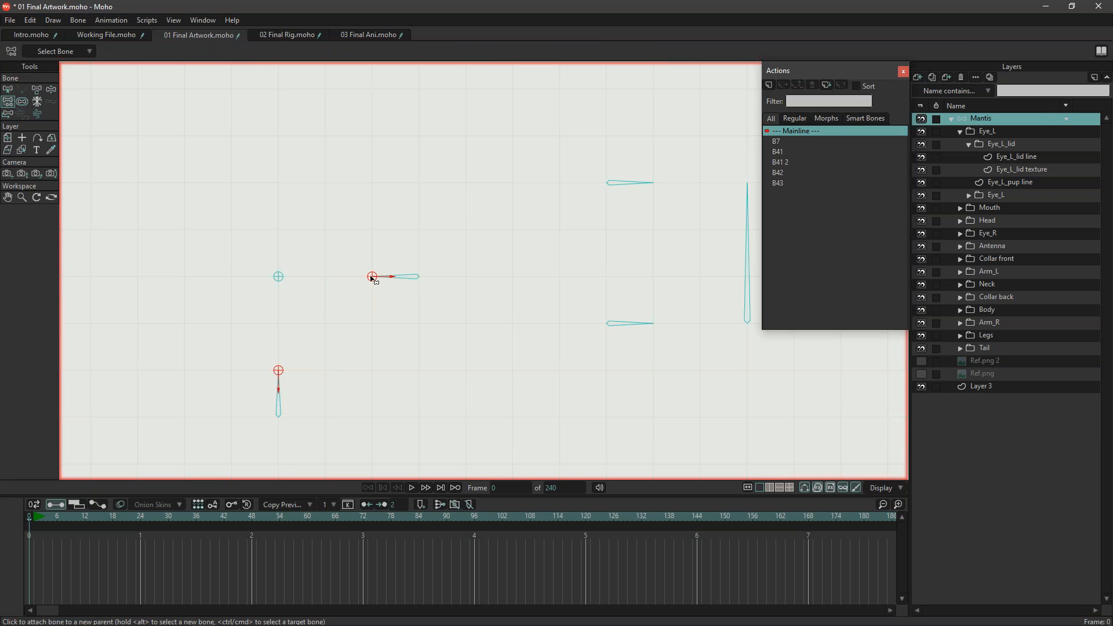
click(12, 91)
Make the pin at the tip of horizontal bone B48 that bone's target using Reparent Bone.
click(405, 281)
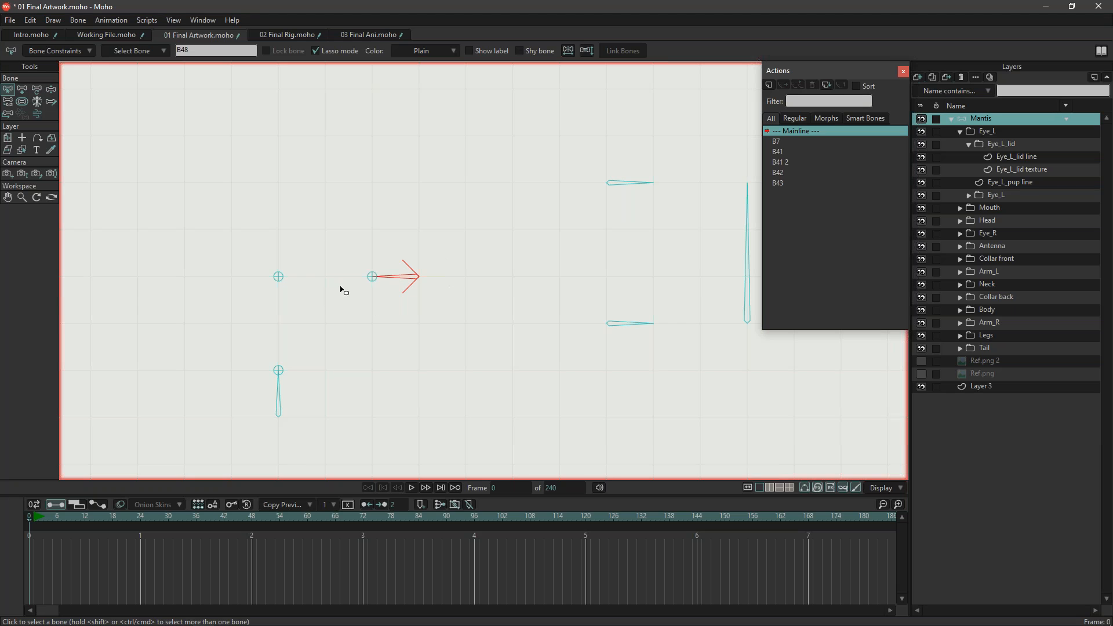
scroll(317, 296, up, 1)
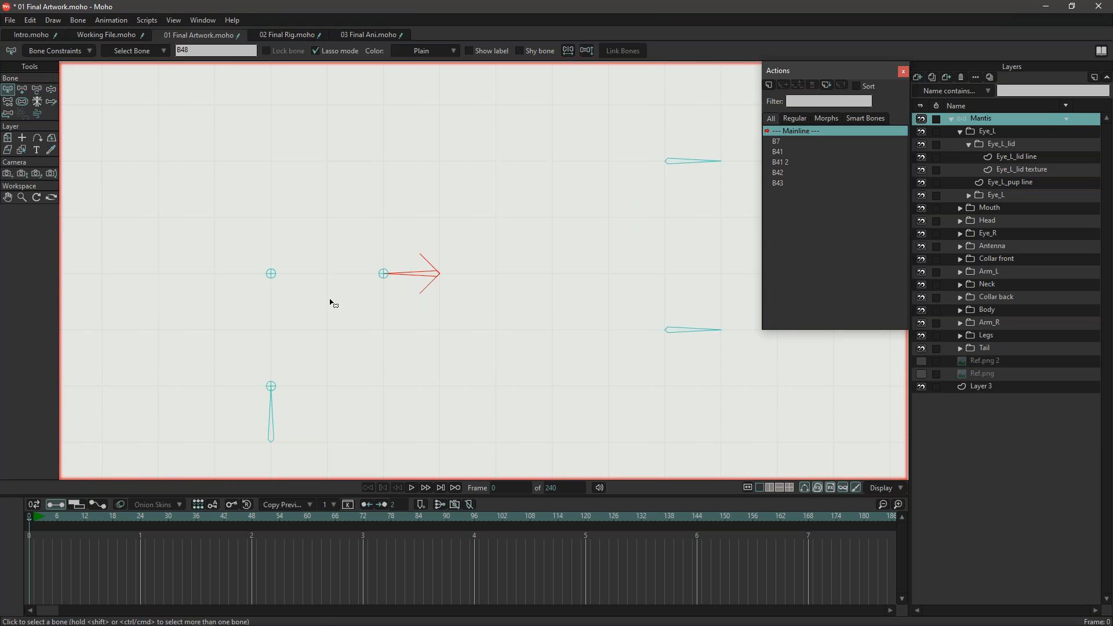
key(p)
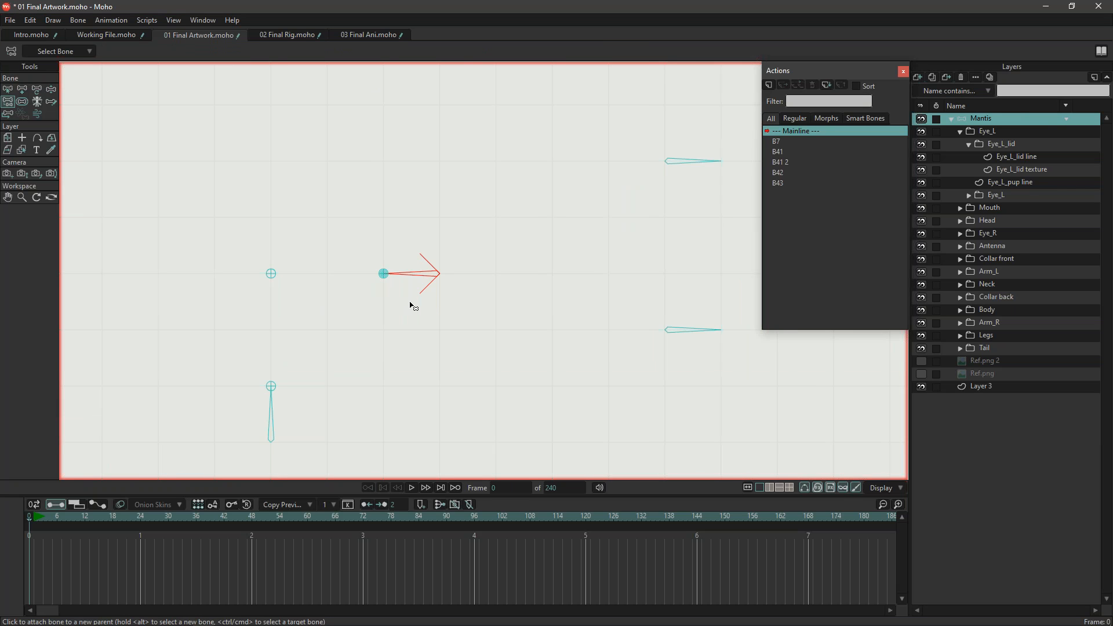
Set the inverse kinematics target of vertical bone B49 to B51 in its bone constraints.
click(8, 89)
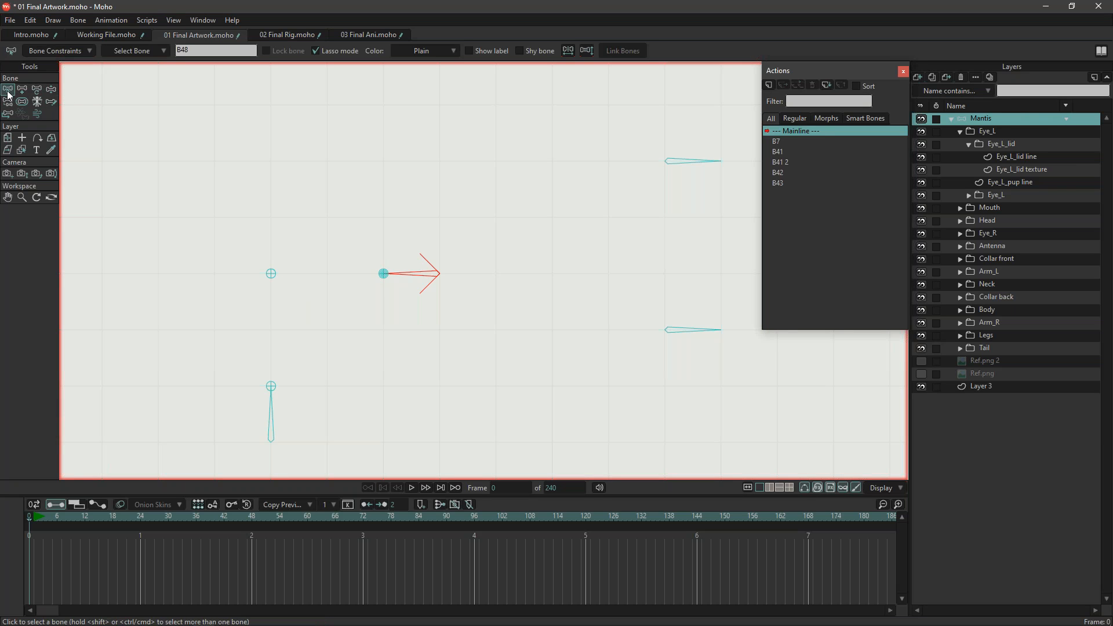
drag(331, 410, 408, 403)
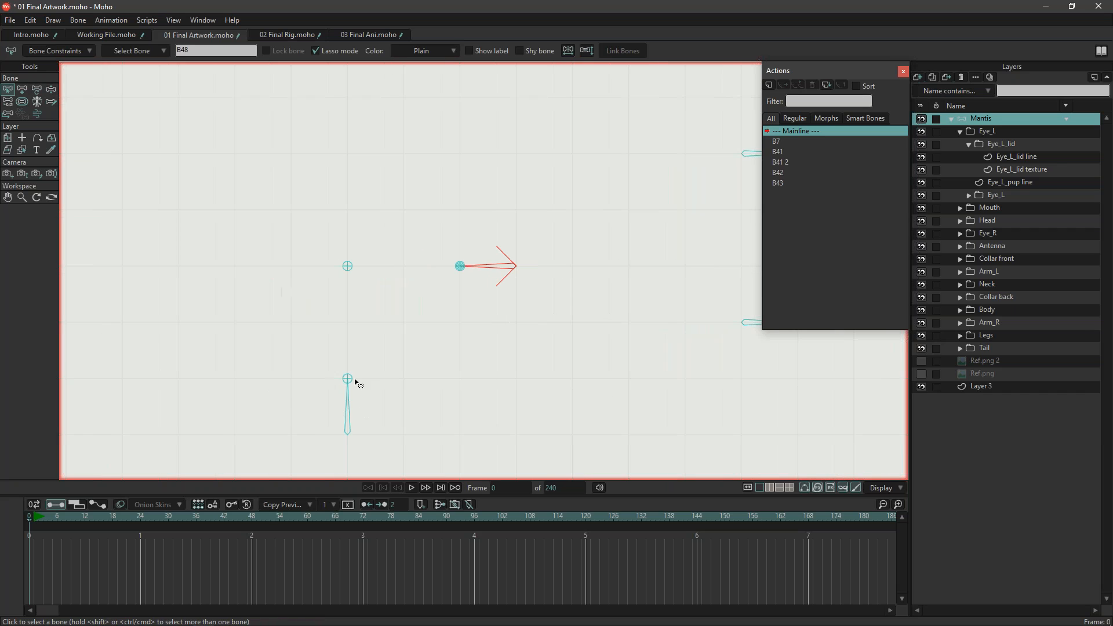
click(351, 384)
click(348, 414)
click(82, 55)
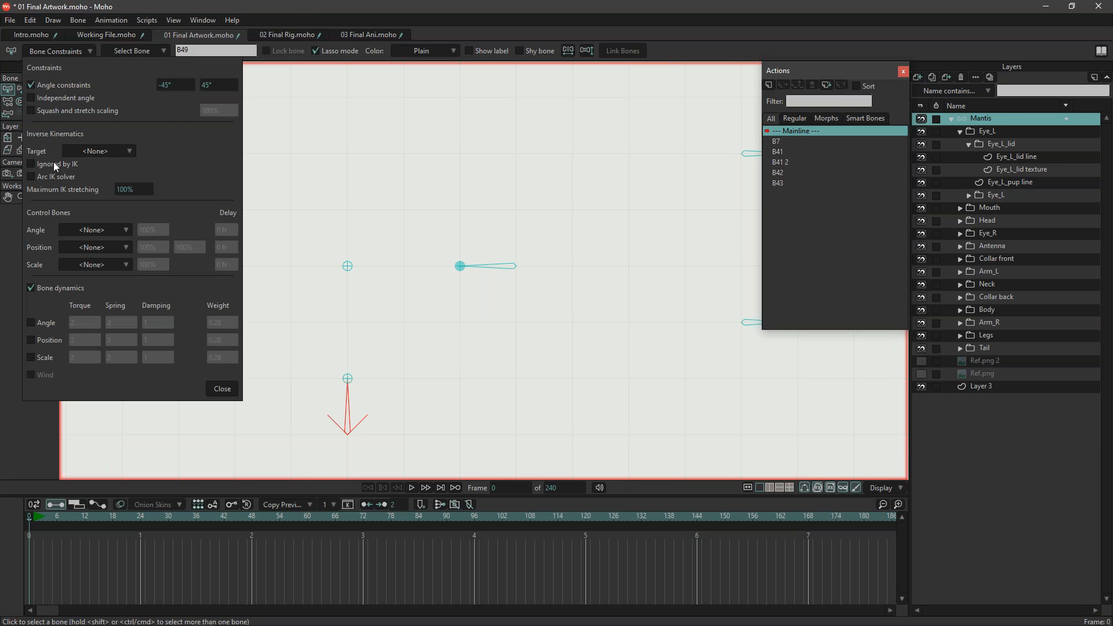
click(86, 150)
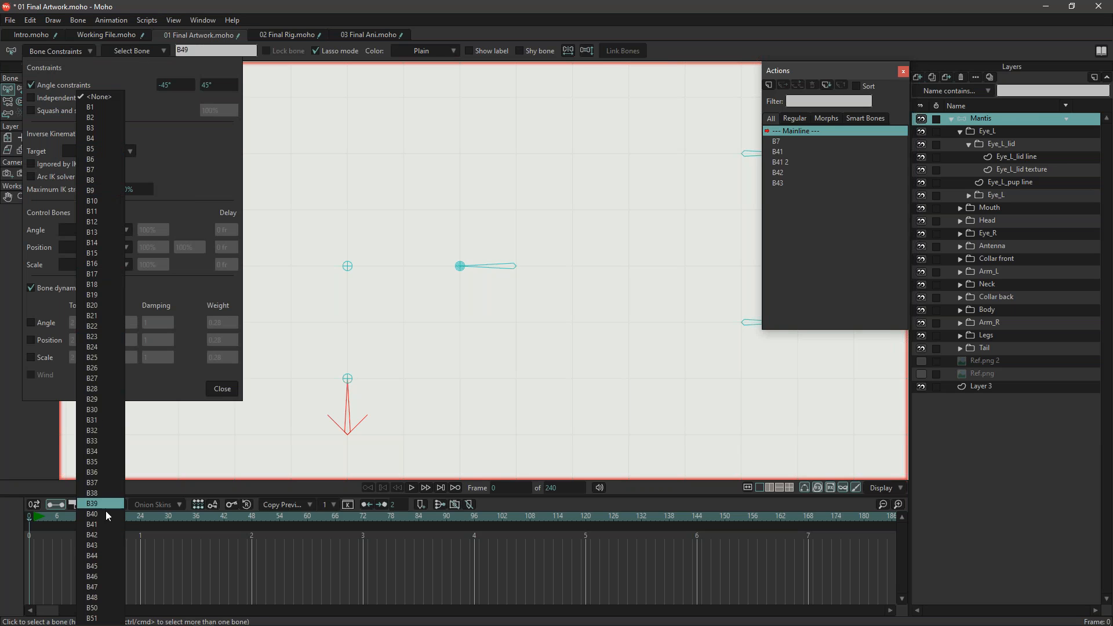
click(91, 618)
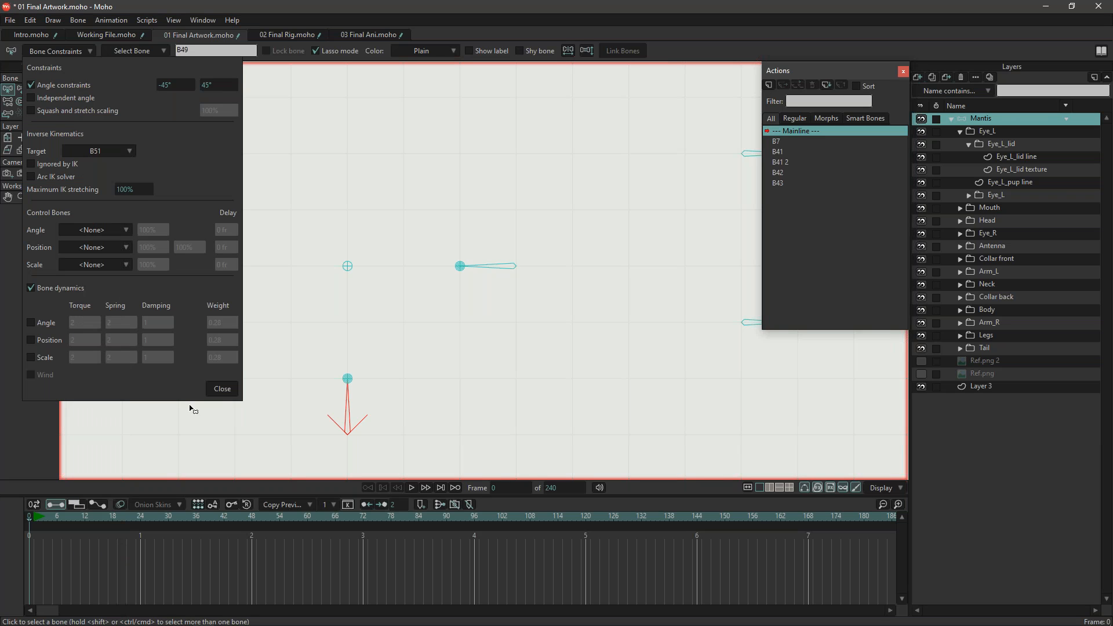
click(222, 388)
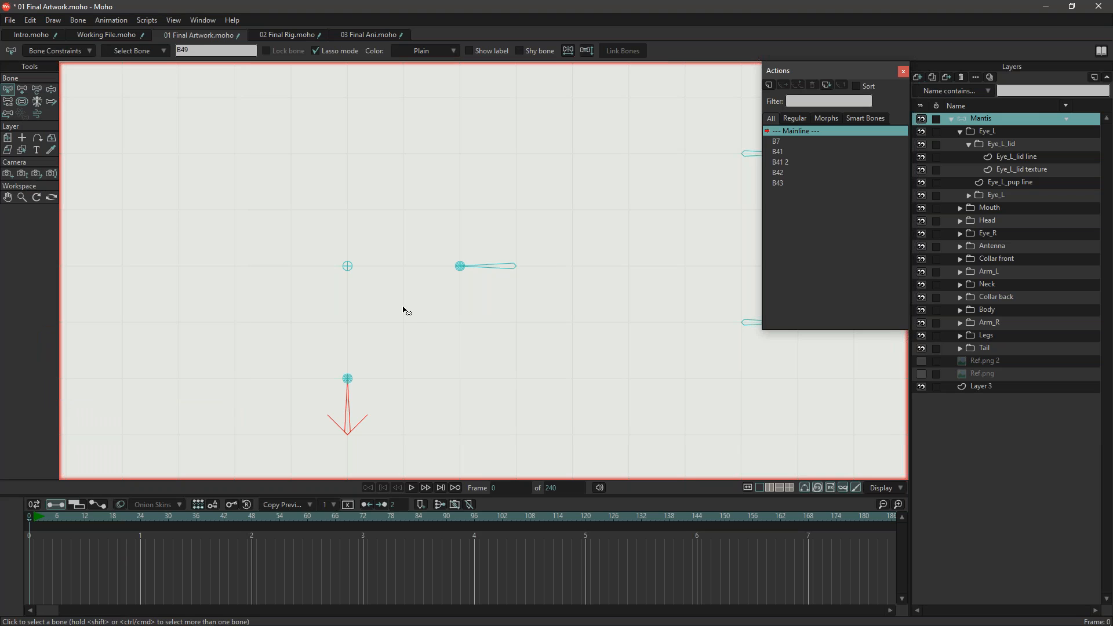
Set the position control bone of lower pin B51 to B47, with its second position influence at 0.
click(487, 267)
click(354, 421)
click(350, 381)
click(65, 51)
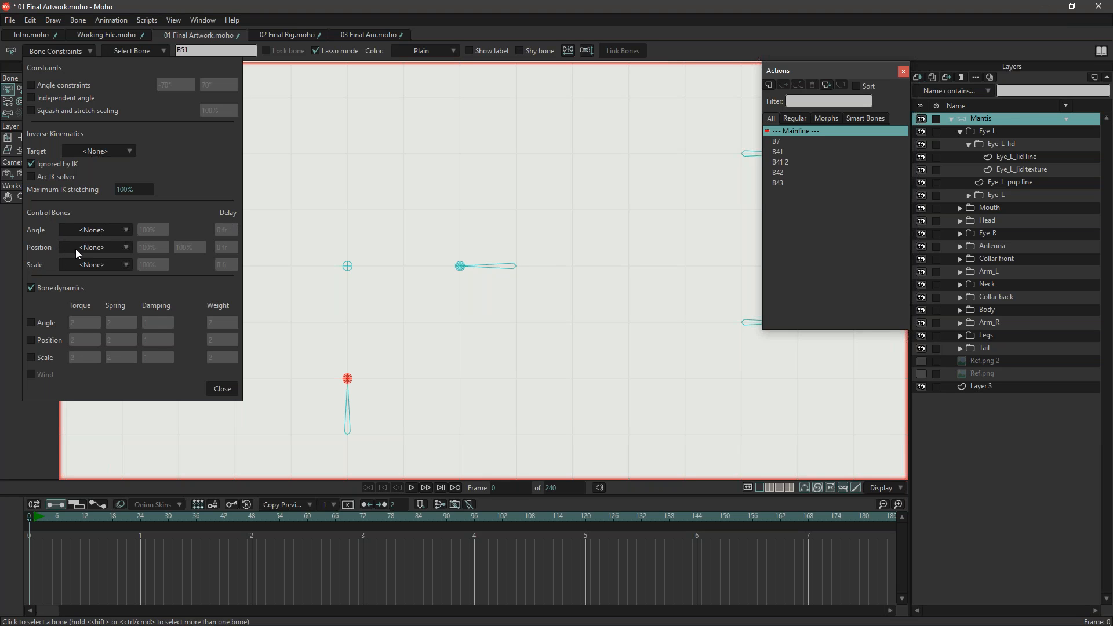
click(348, 266)
click(347, 379)
click(91, 248)
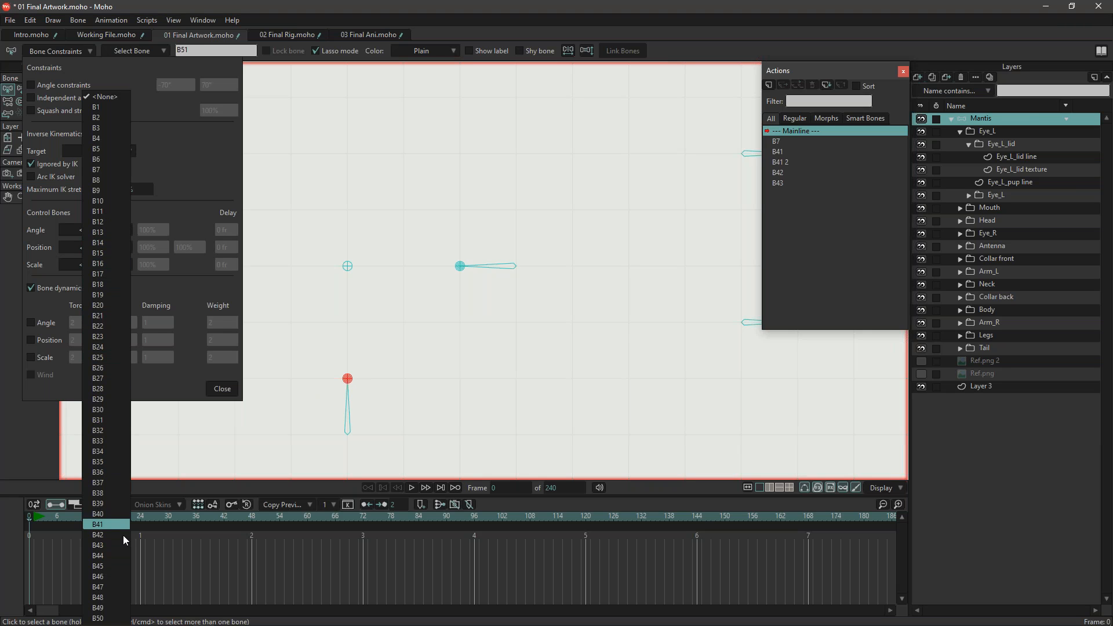
click(96, 586)
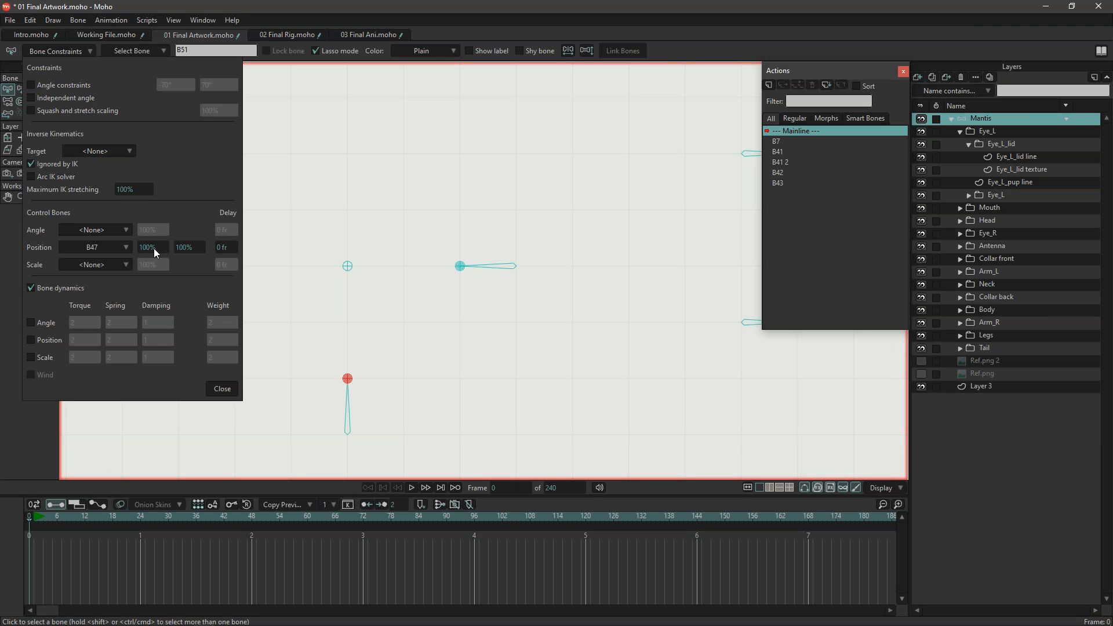
click(198, 248)
text(0)
click(227, 389)
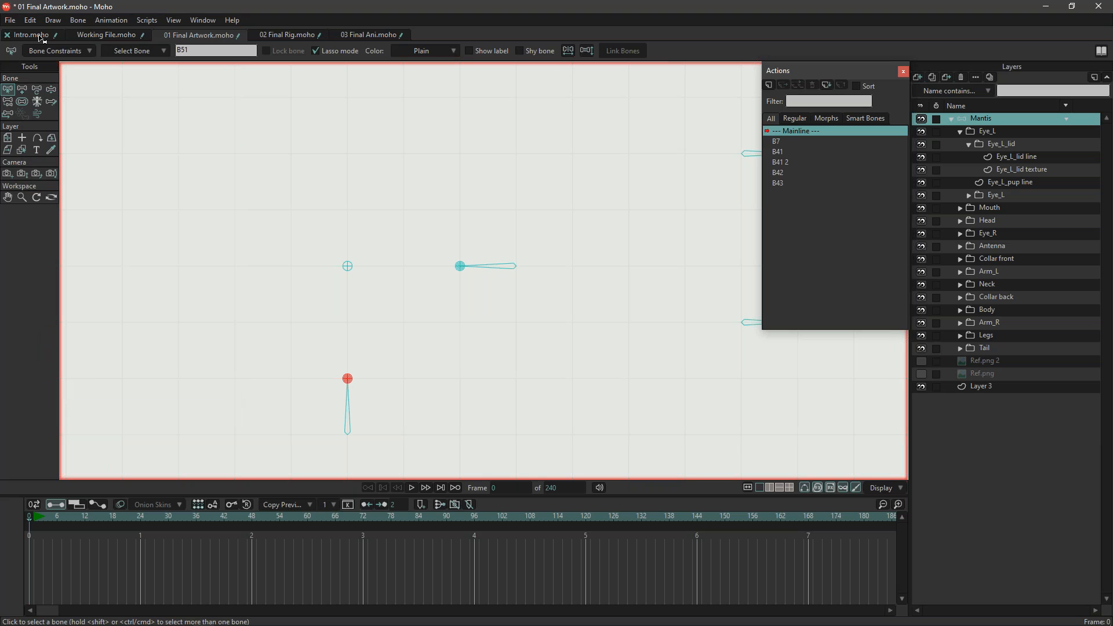
Move the centre pin at frame 1 to test how the lower pin and vertical bone follow, and return to frame 0.
click(24, 89)
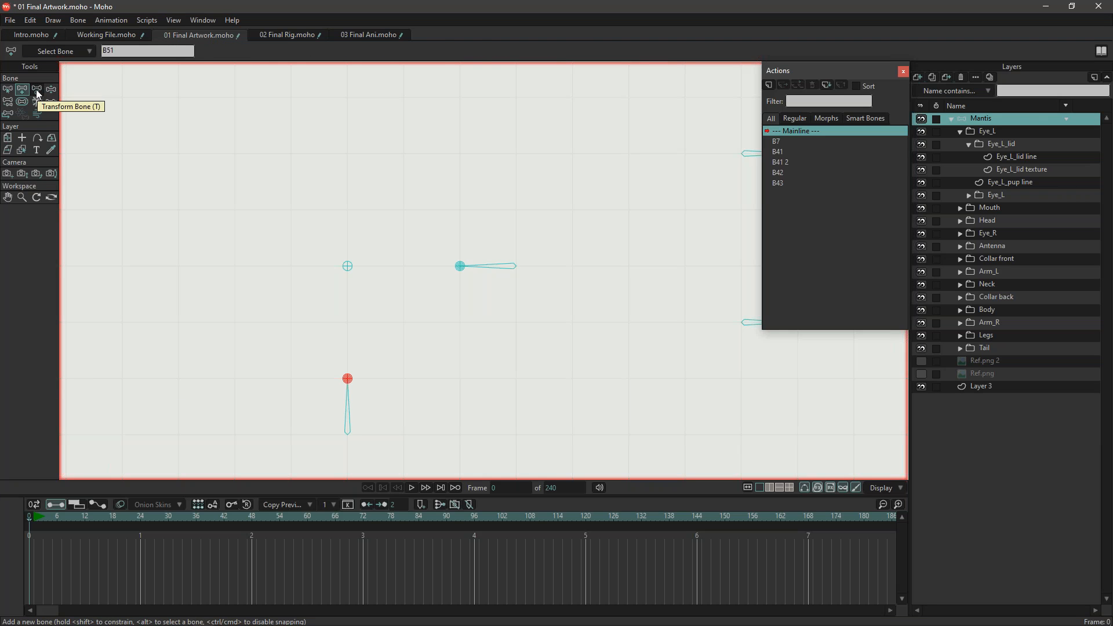
click(36, 90)
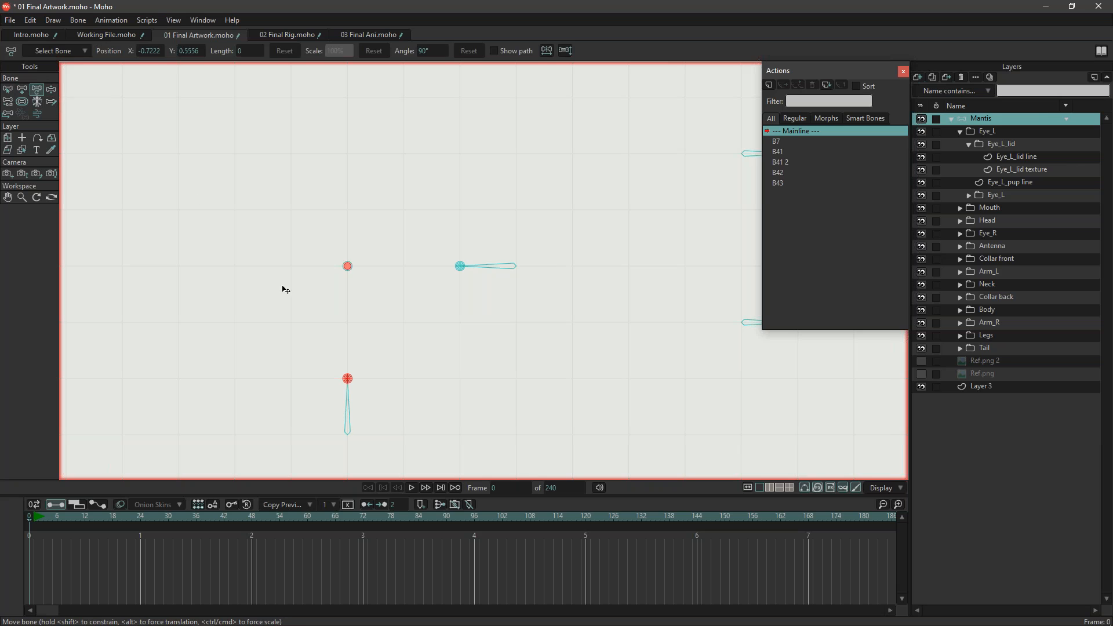
click(35, 517)
drag(349, 268, 374, 299)
click(28, 517)
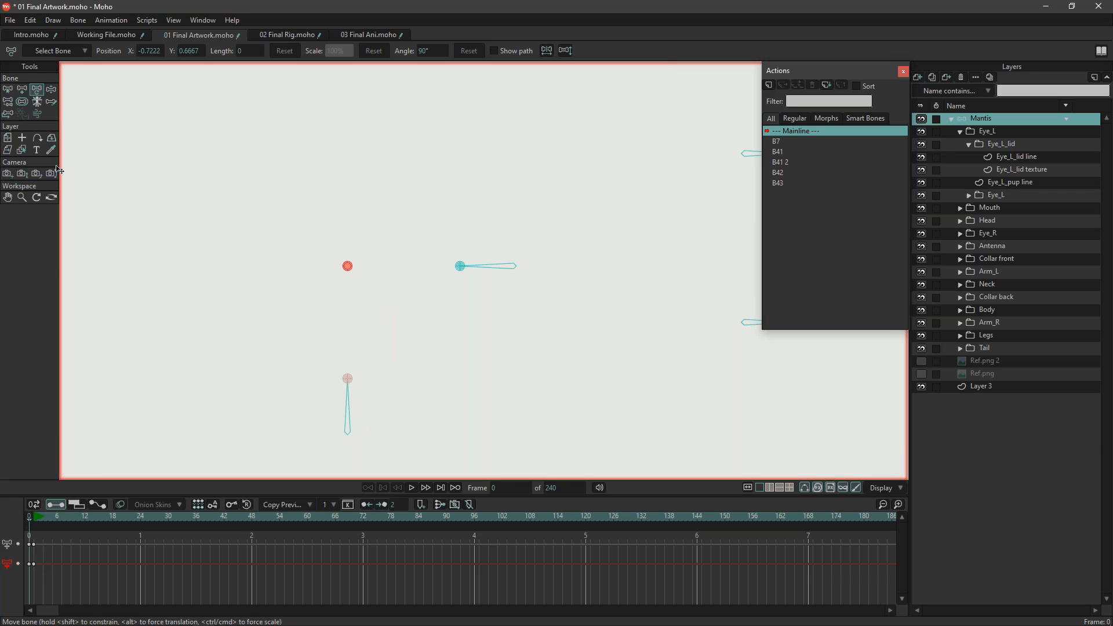
Set the position control bone of pin B50 to B47 and edit its first position influence so it follows only vertical movement.
click(7, 89)
click(458, 267)
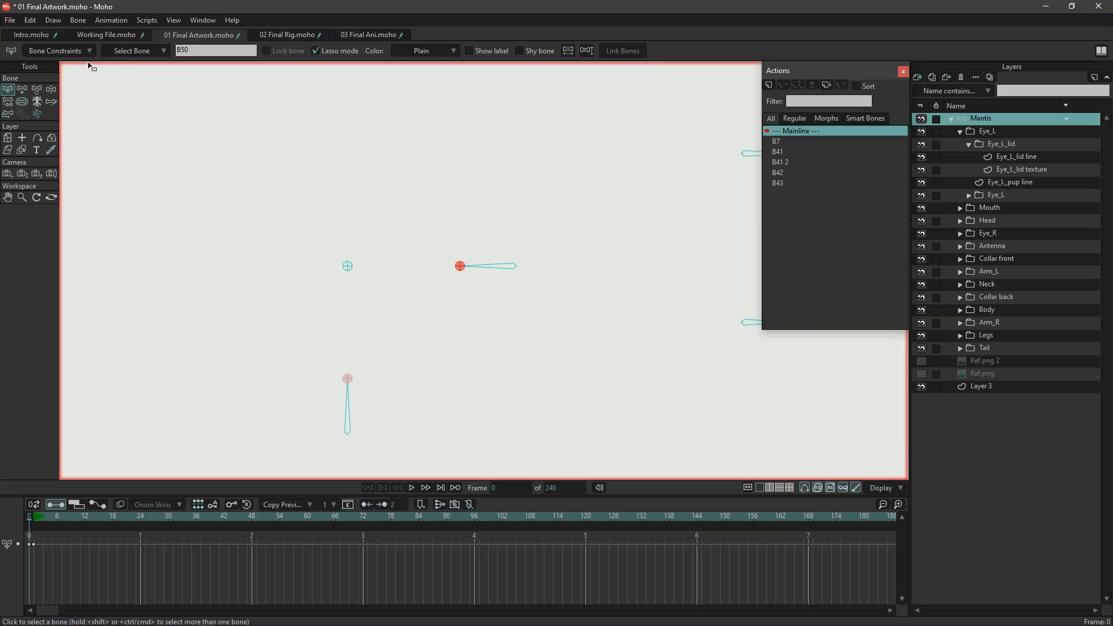
click(58, 51)
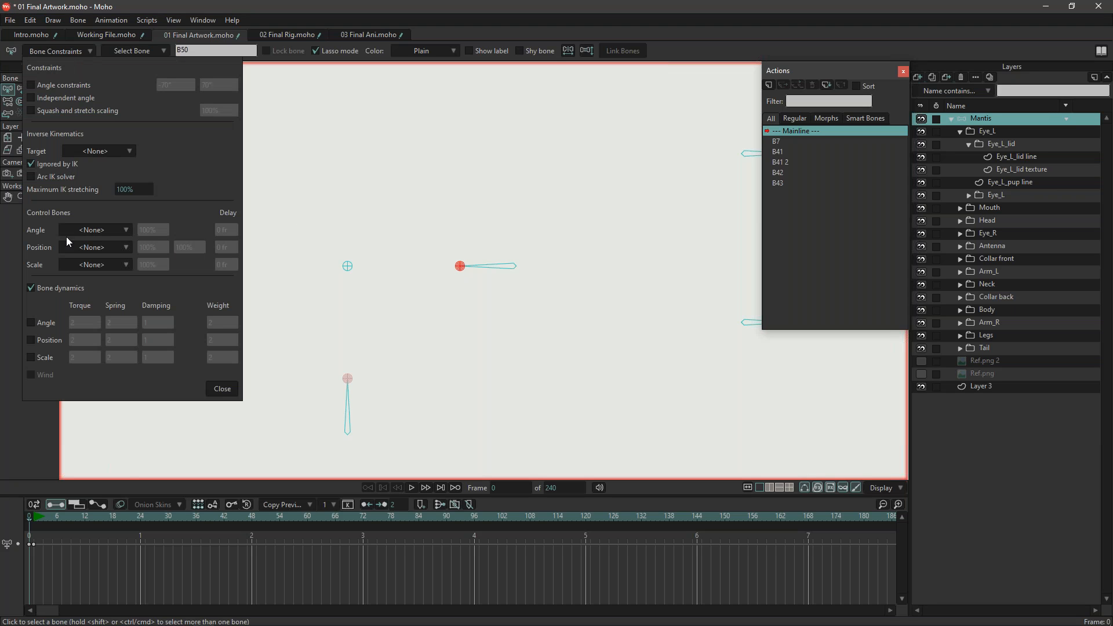
click(82, 244)
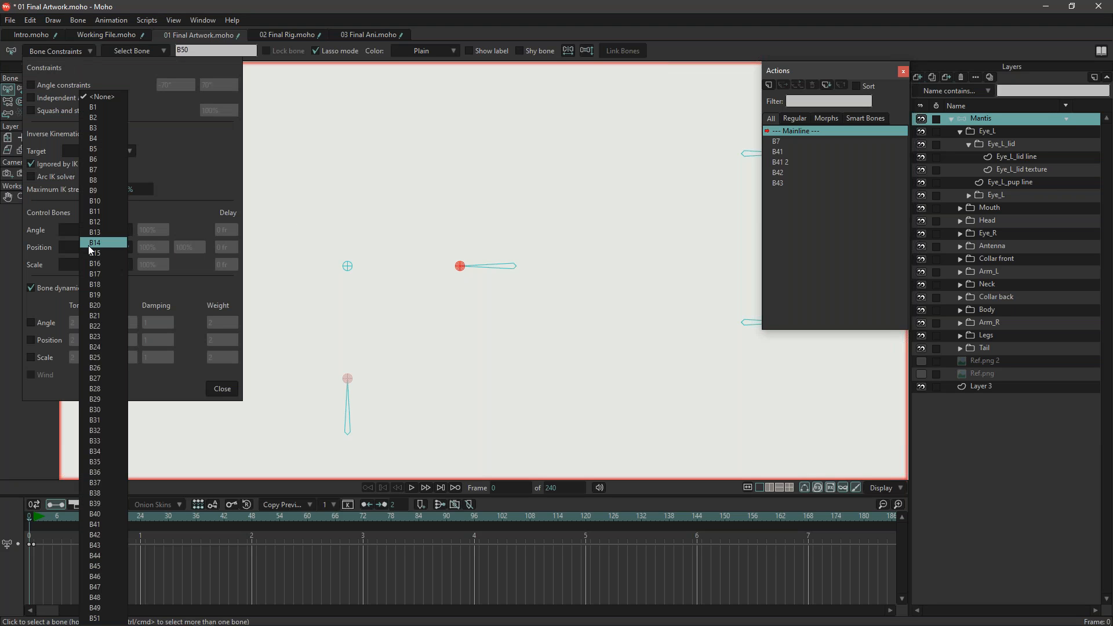
click(348, 268)
click(459, 267)
click(102, 588)
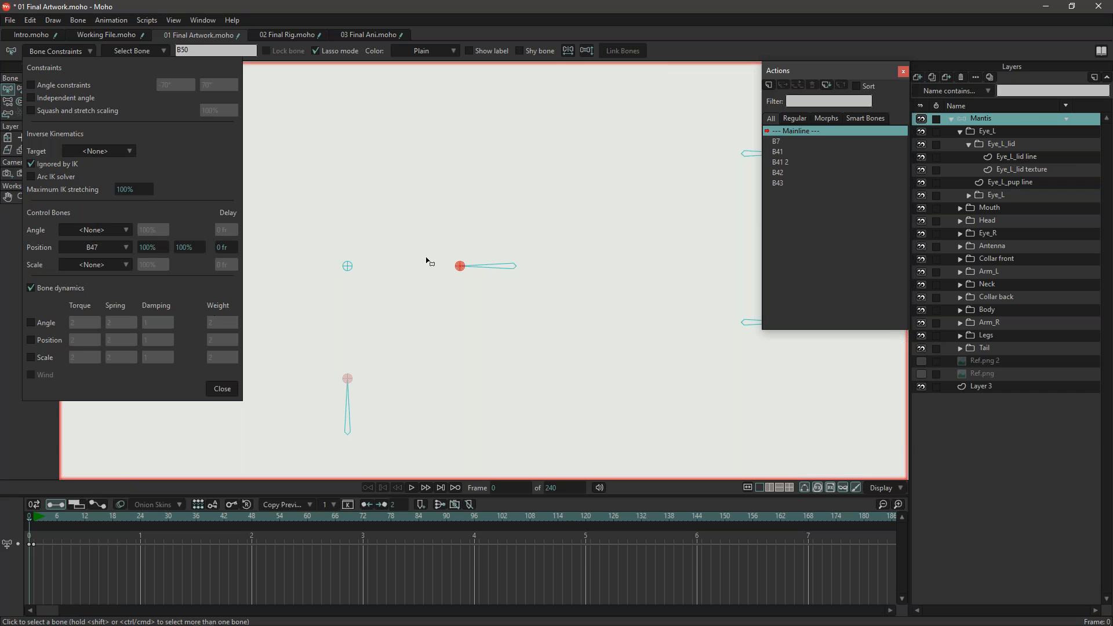
click(146, 247)
key(Return)
click(222, 389)
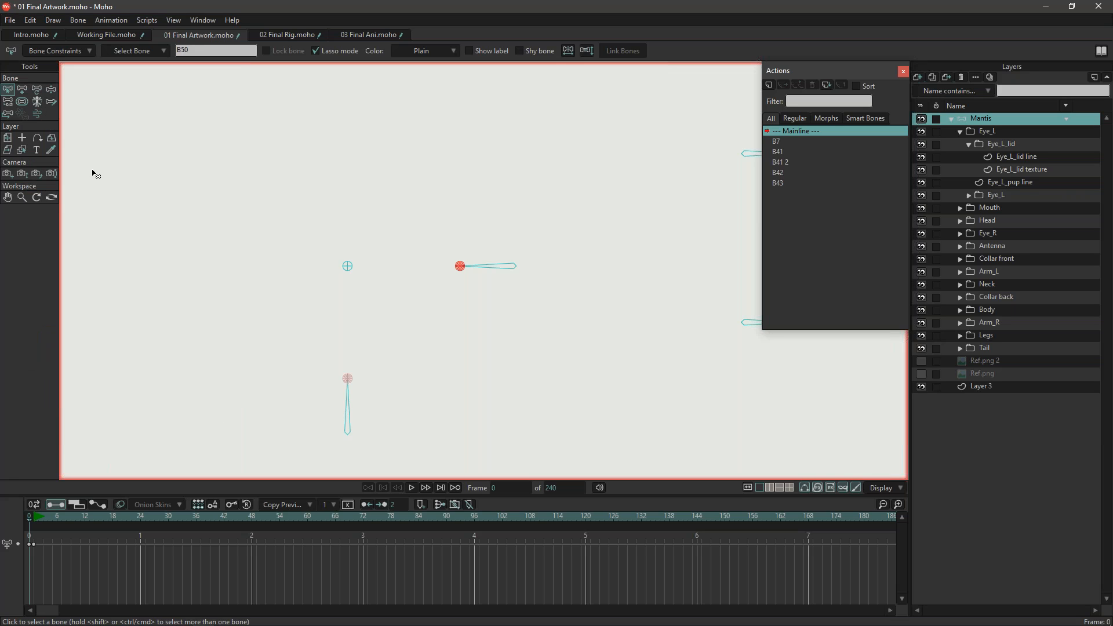
Move the centre pin at frame 1 to test how both target pins and their aimed bones follow.
click(35, 517)
key(t)
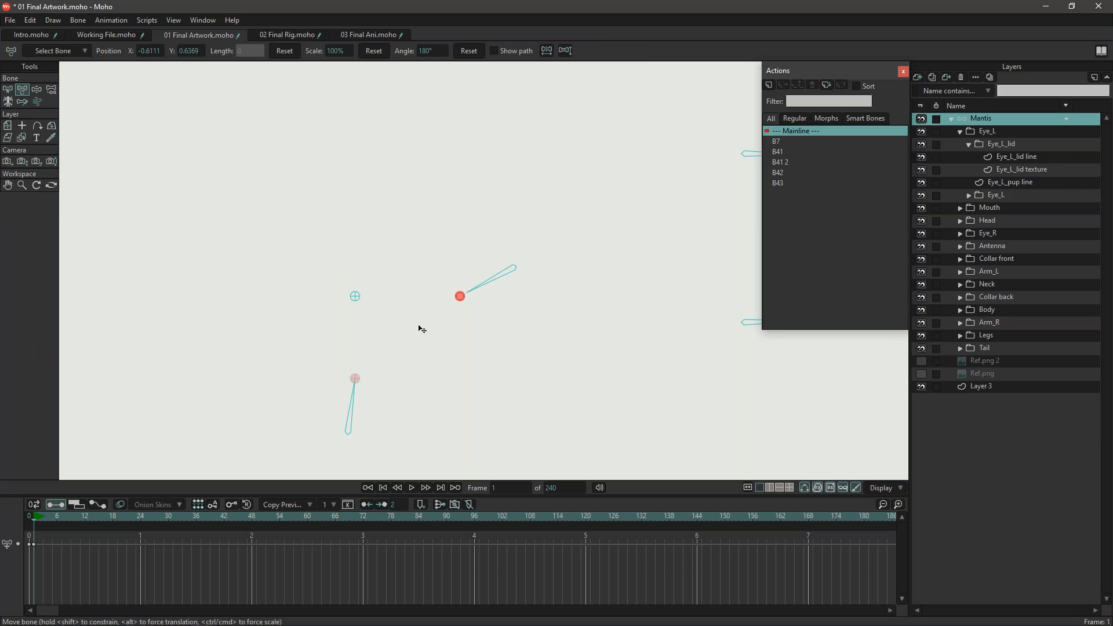
drag(362, 308, 323, 283)
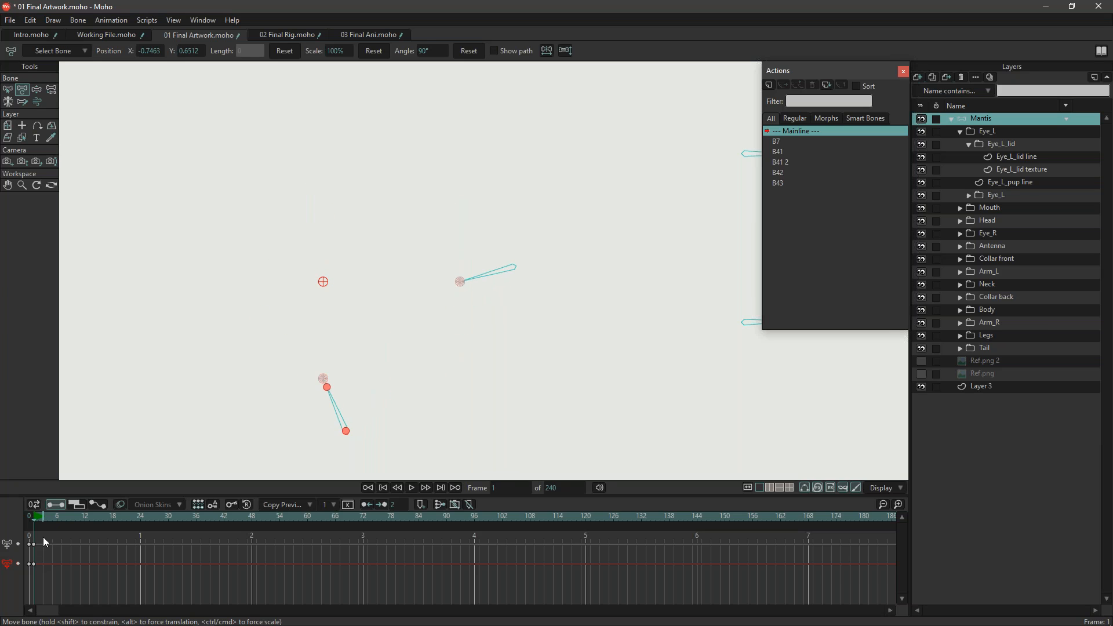
Delete the test keyframes at frame 1 and return to frame 0.
drag(42, 590, 33, 583)
key(Delete)
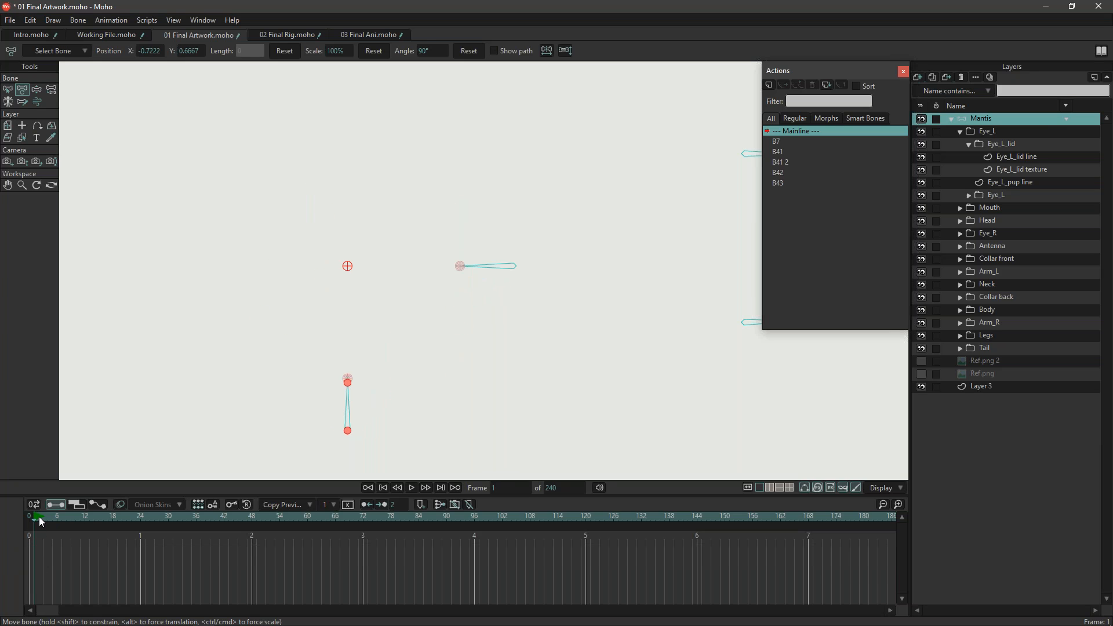
click(25, 517)
Create a new smart bone action for horizontal bone B48.
scroll(328, 364, down, 3)
drag(419, 310, 258, 297)
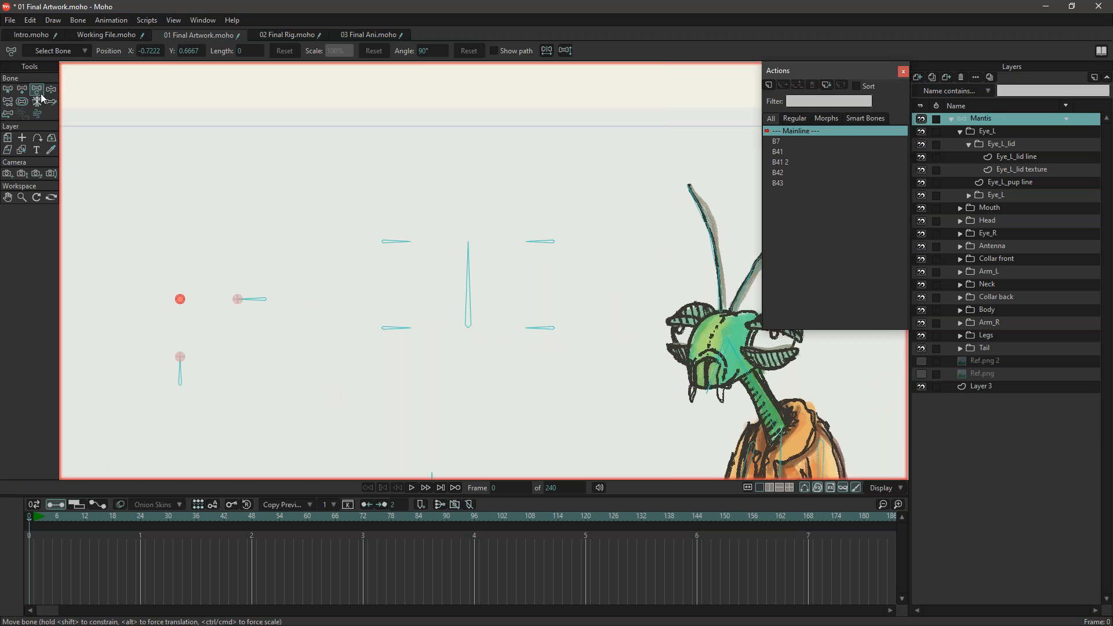
click(7, 91)
click(256, 300)
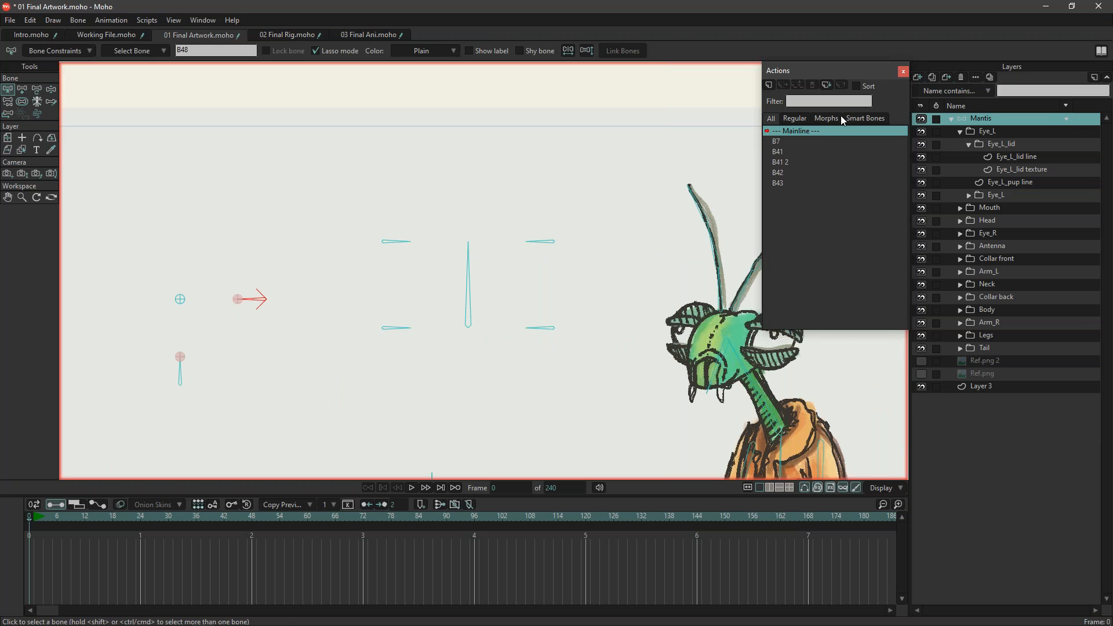
click(768, 87)
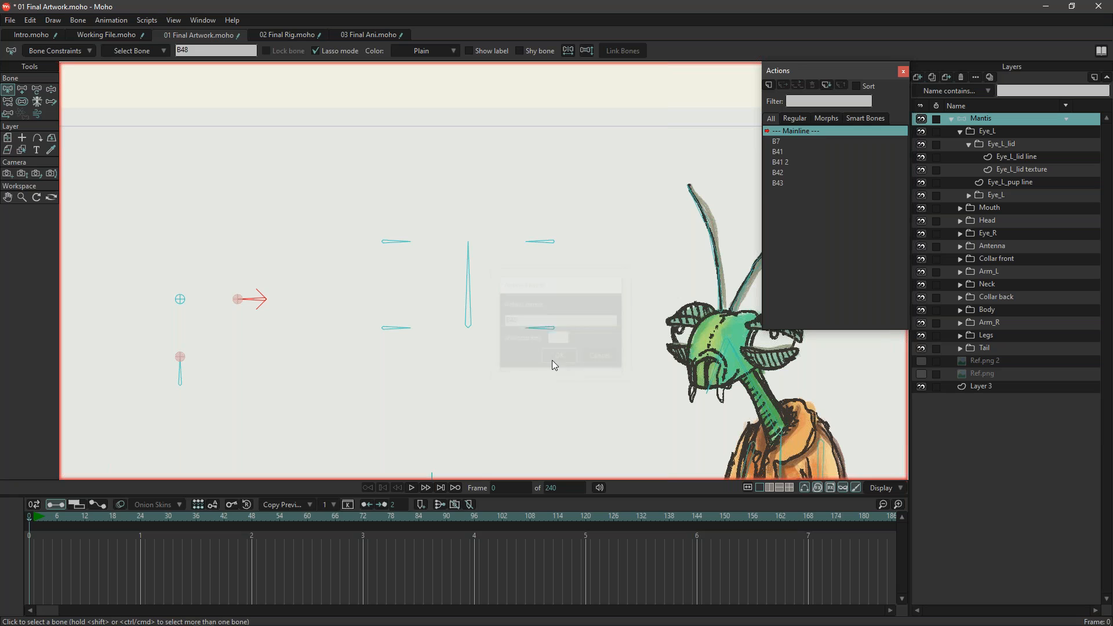
click(557, 361)
In the B48 action, key the bone rotated downward at frame 1 and upward to 135° at frame 48.
drag(326, 366, 216, 365)
click(22, 90)
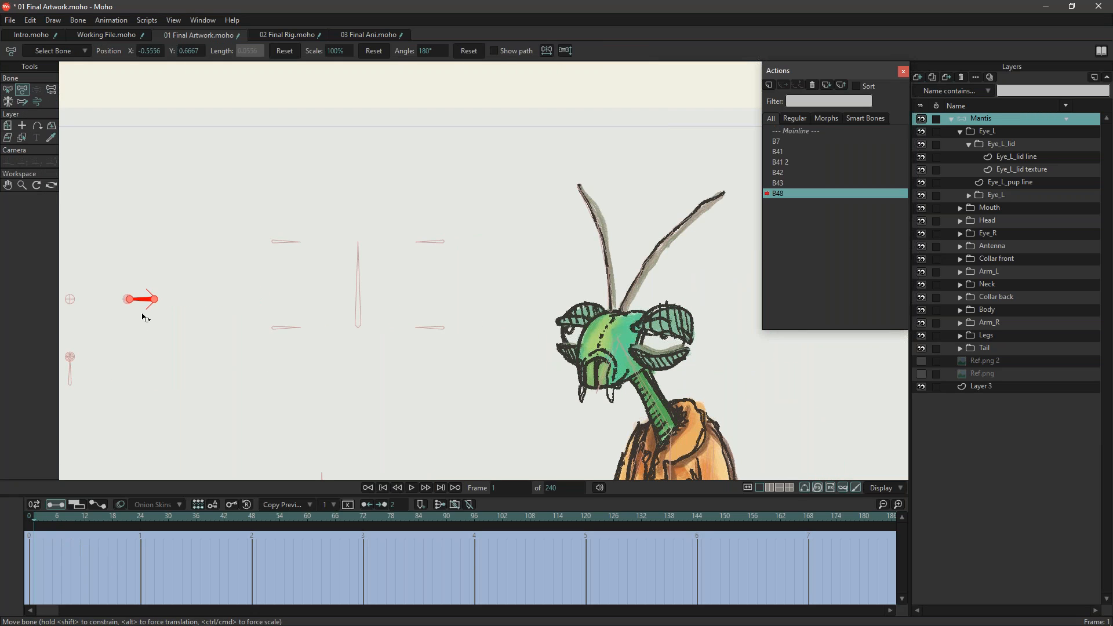
drag(148, 300, 147, 353)
drag(231, 517, 252, 520)
drag(149, 308, 124, 236)
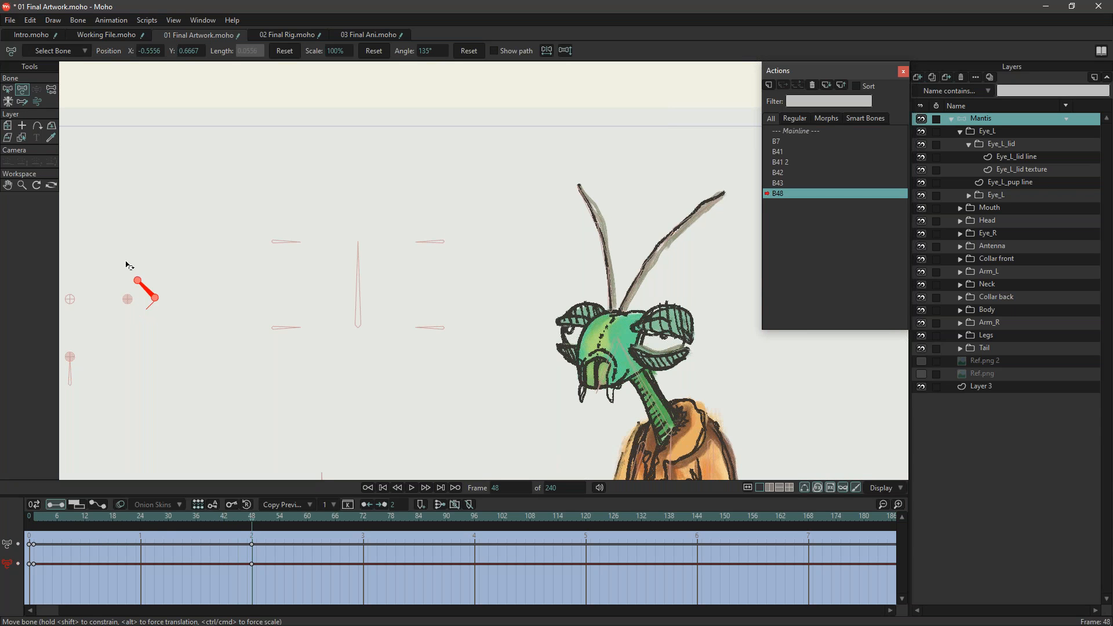
At frame 0, stretch the lower part of the Head line layer downward with the Magnet tool.
drag(154, 531, 52, 519)
click(30, 530)
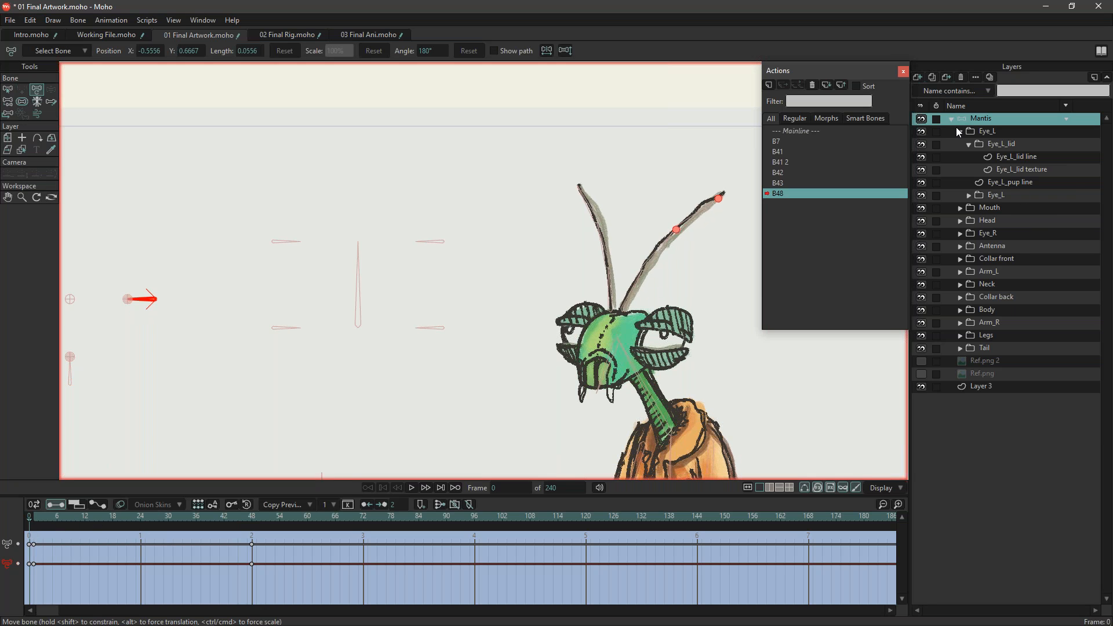
click(959, 132)
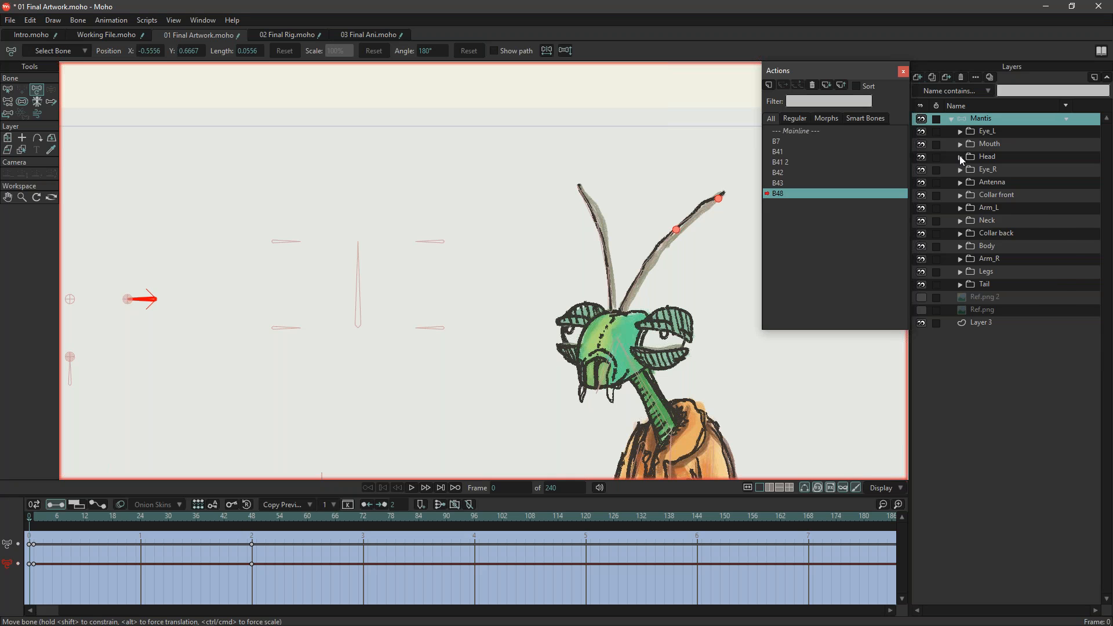
click(960, 157)
click(1006, 170)
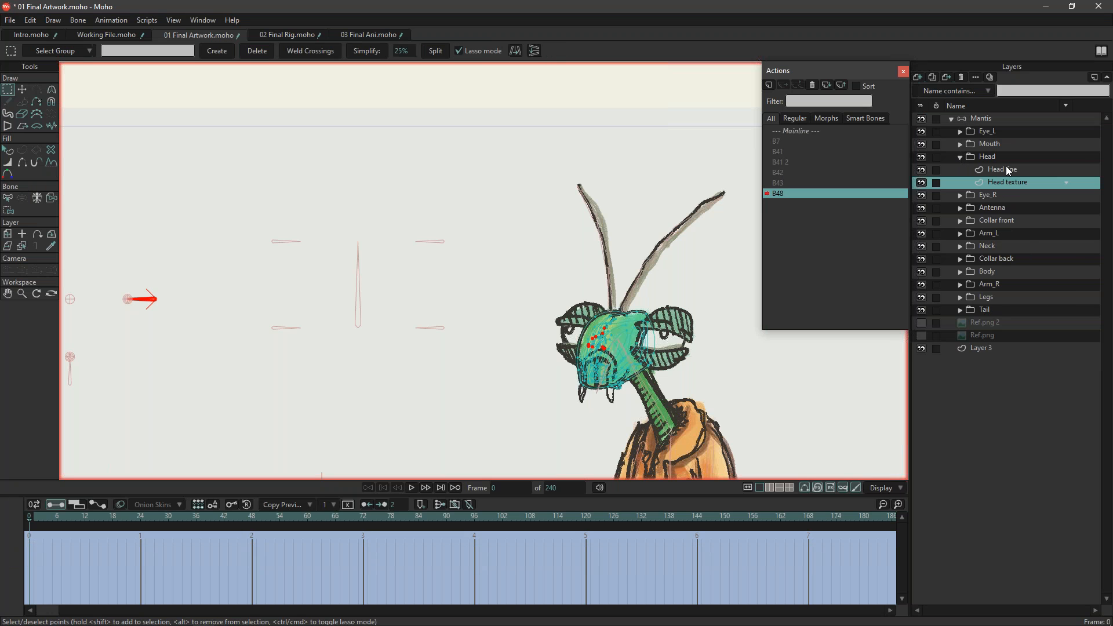
click(55, 108)
drag(526, 376, 592, 404)
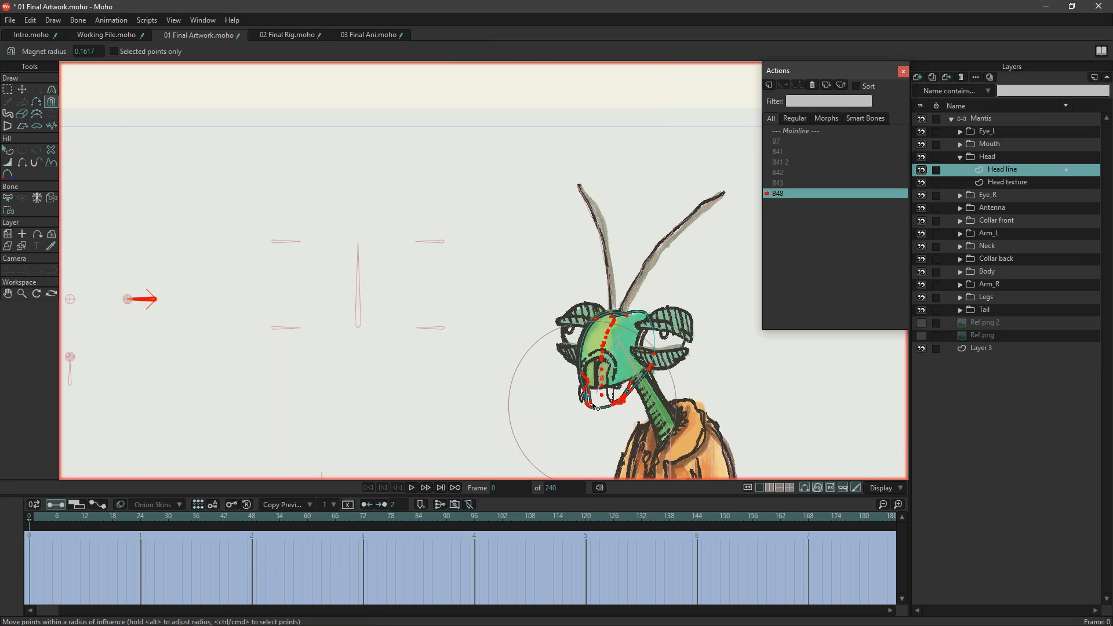
Reshape the Head texture layer with the Magnet tool to match the lengthened head outline.
click(1037, 182)
drag(600, 354, 597, 376)
drag(613, 302, 611, 275)
drag(587, 396, 583, 407)
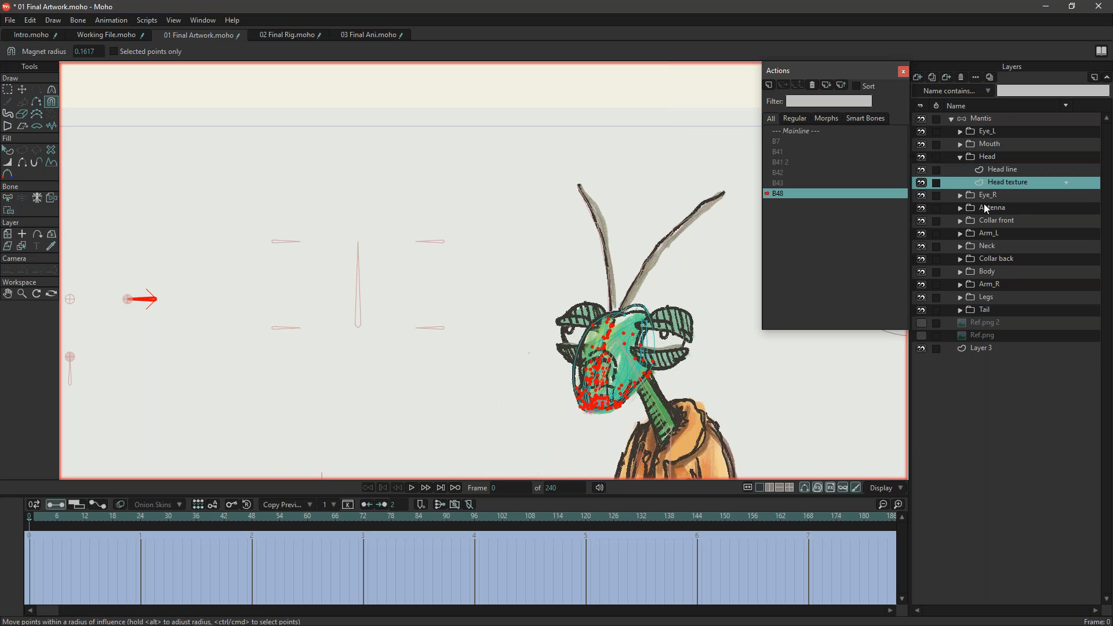
At frame 48 of the B48 action, pull the Head line and Head texture points upward with the Magnet tool.
click(987, 195)
drag(81, 532, 252, 531)
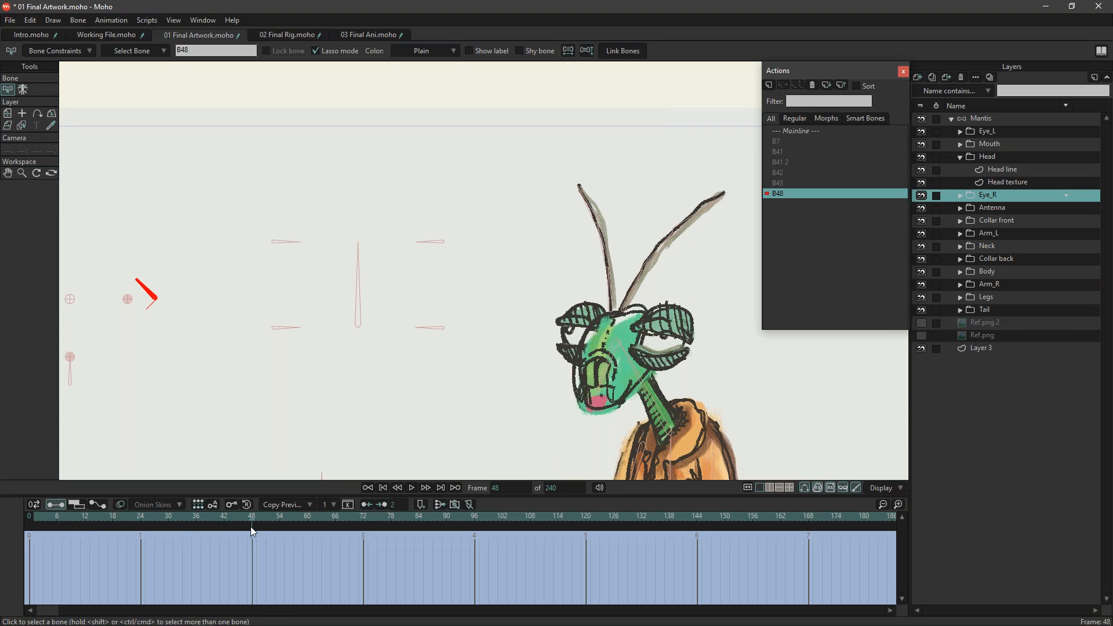
click(1001, 170)
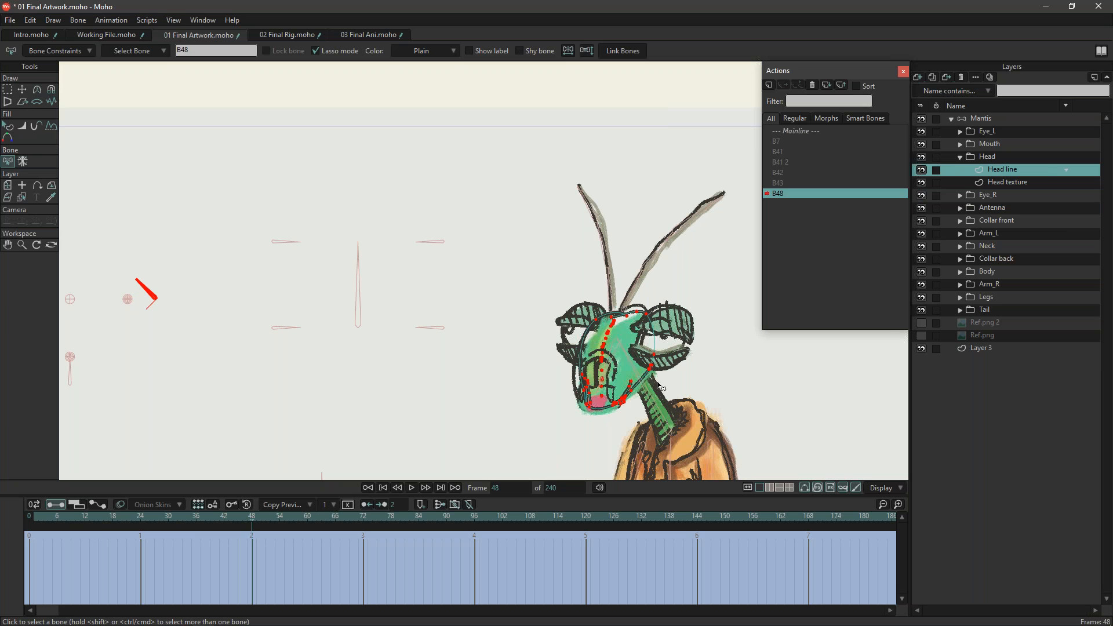
click(52, 90)
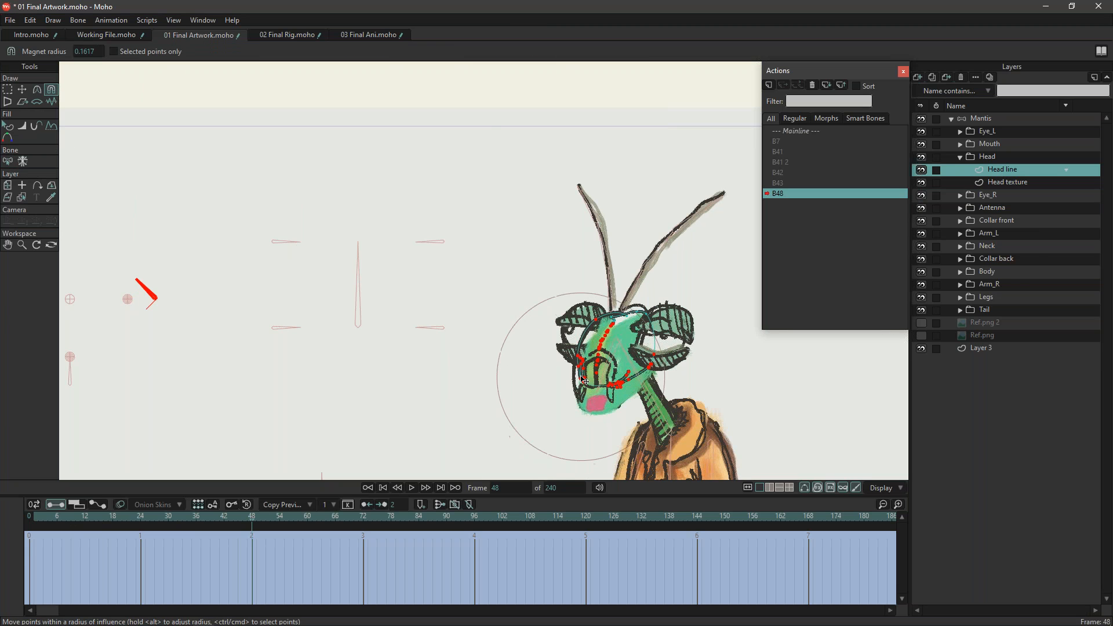
drag(590, 355, 579, 344)
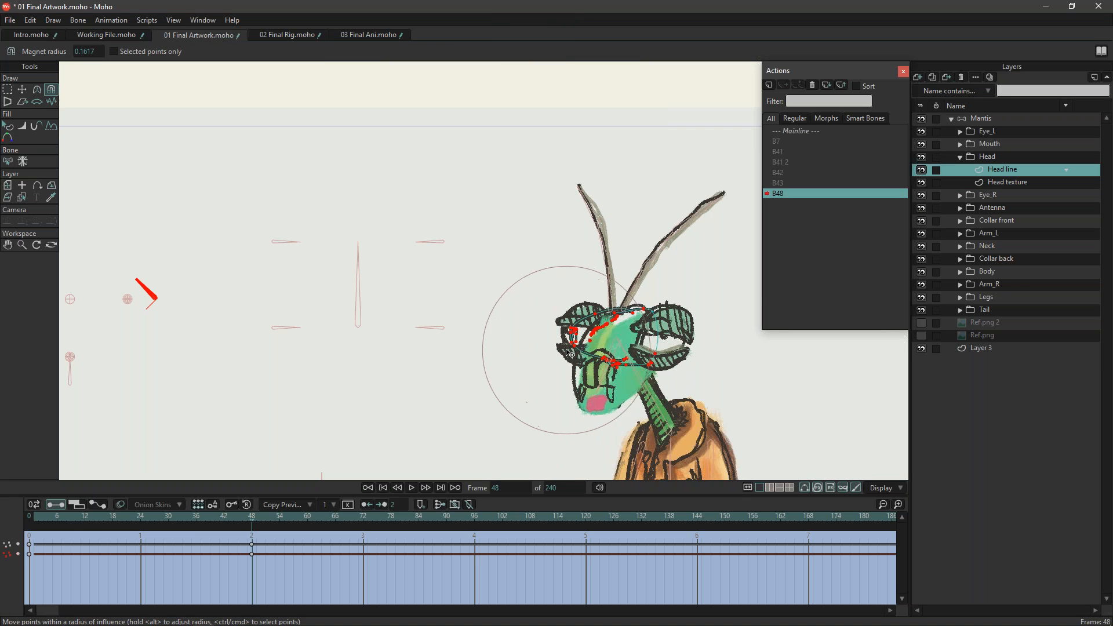
click(998, 182)
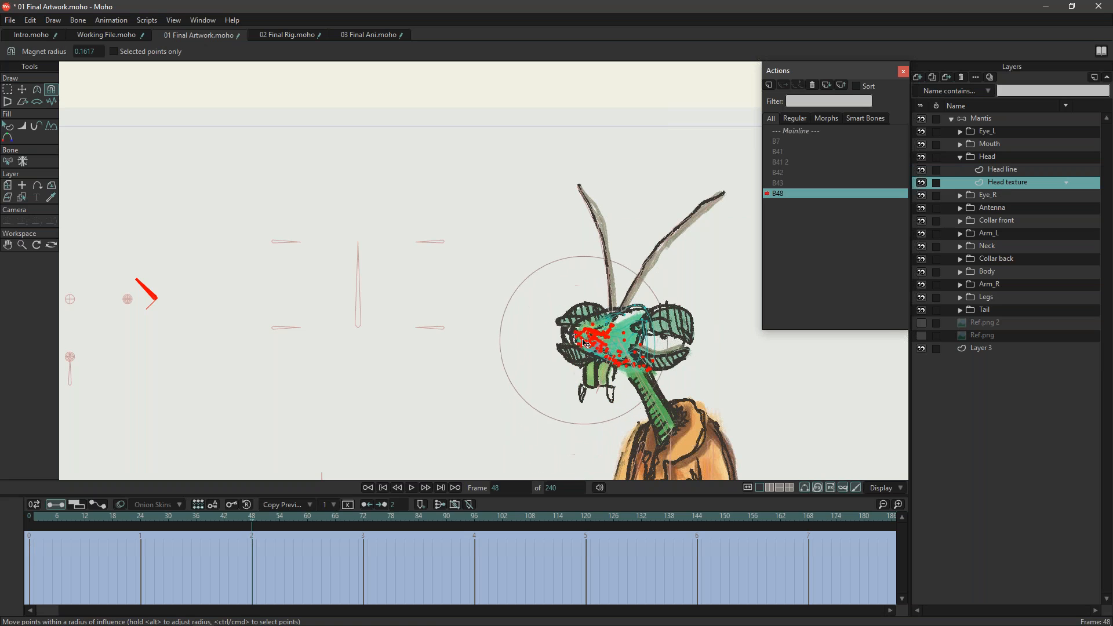
drag(630, 310, 634, 303)
Scrub the B48 action back to frame 0 and reactivate the Mainline.
drag(220, 524, 29, 524)
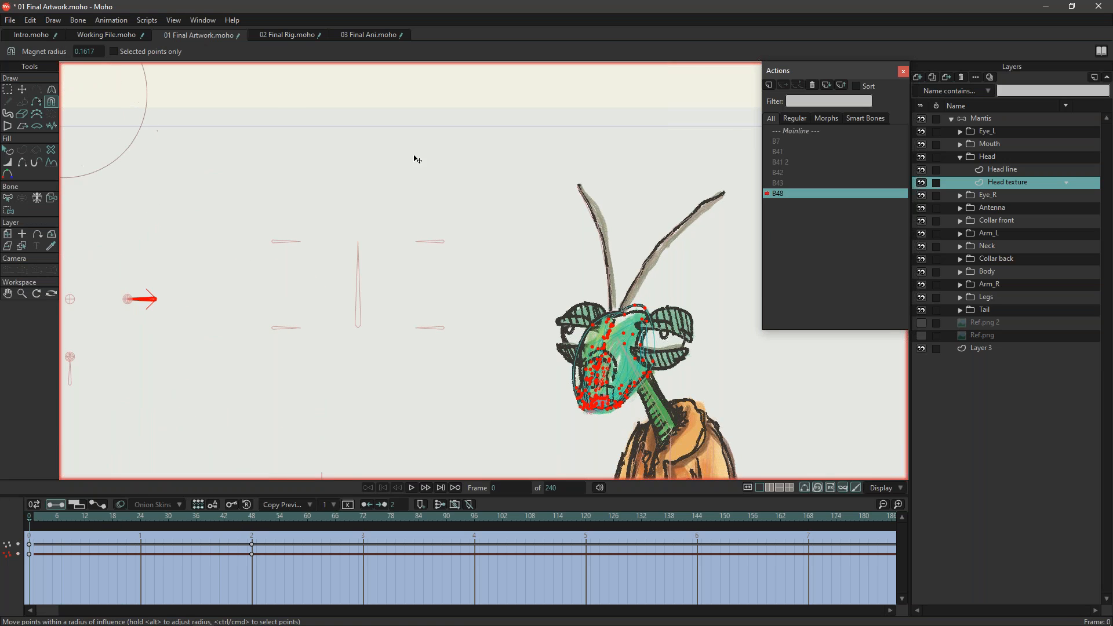
click(798, 133)
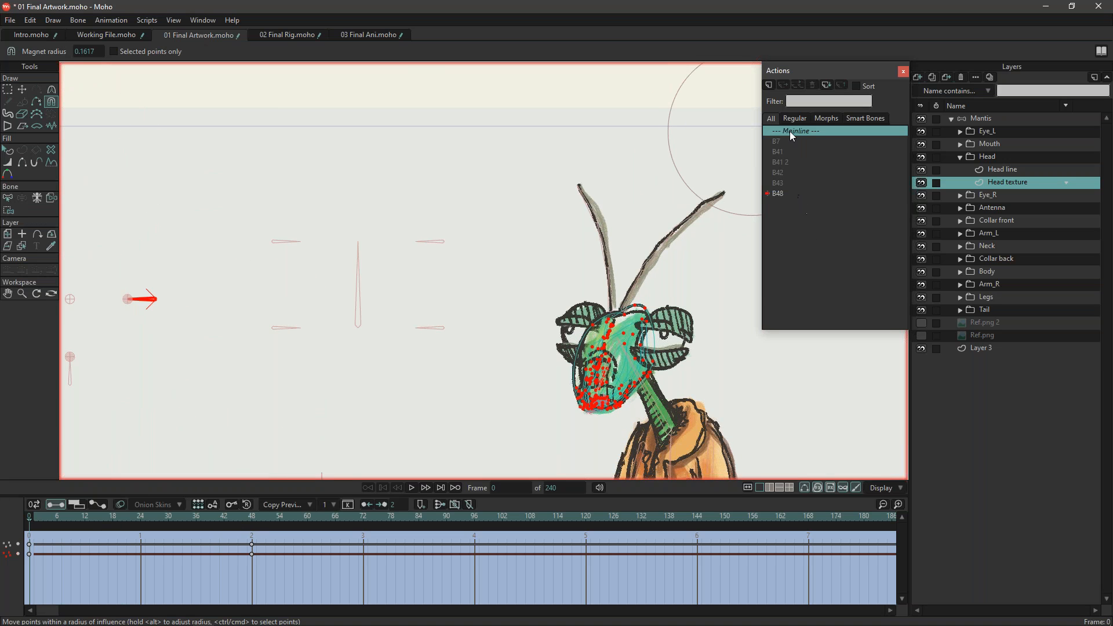
double_click(790, 128)
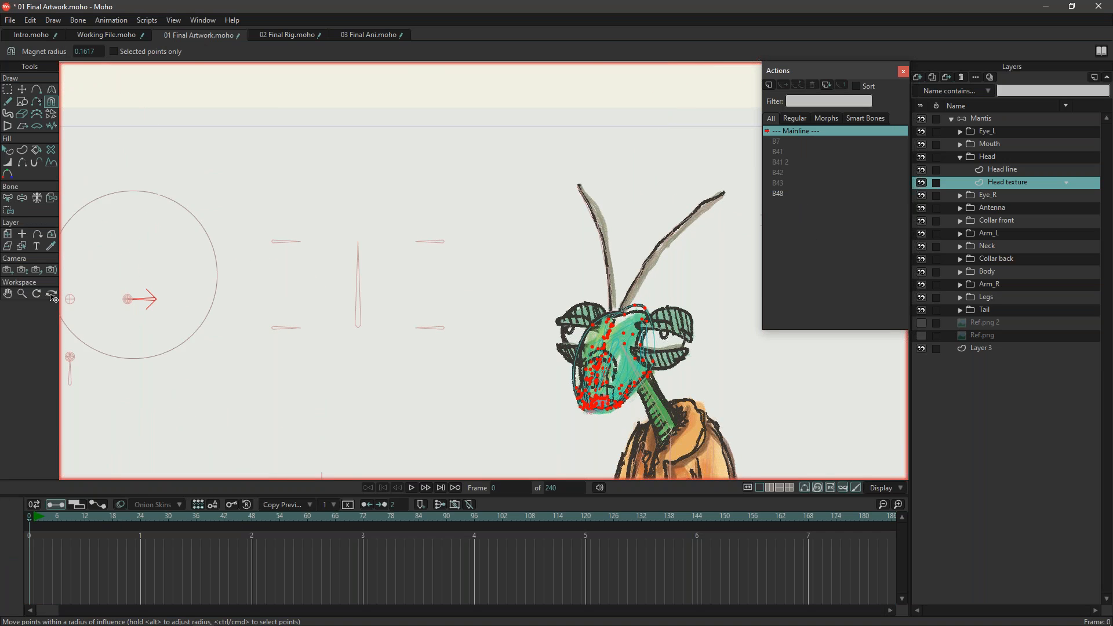
Switch to 02 Final Rig and move the head control's centre pin at frame 1 to examine how the head tilts and turns.
click(22, 90)
click(283, 32)
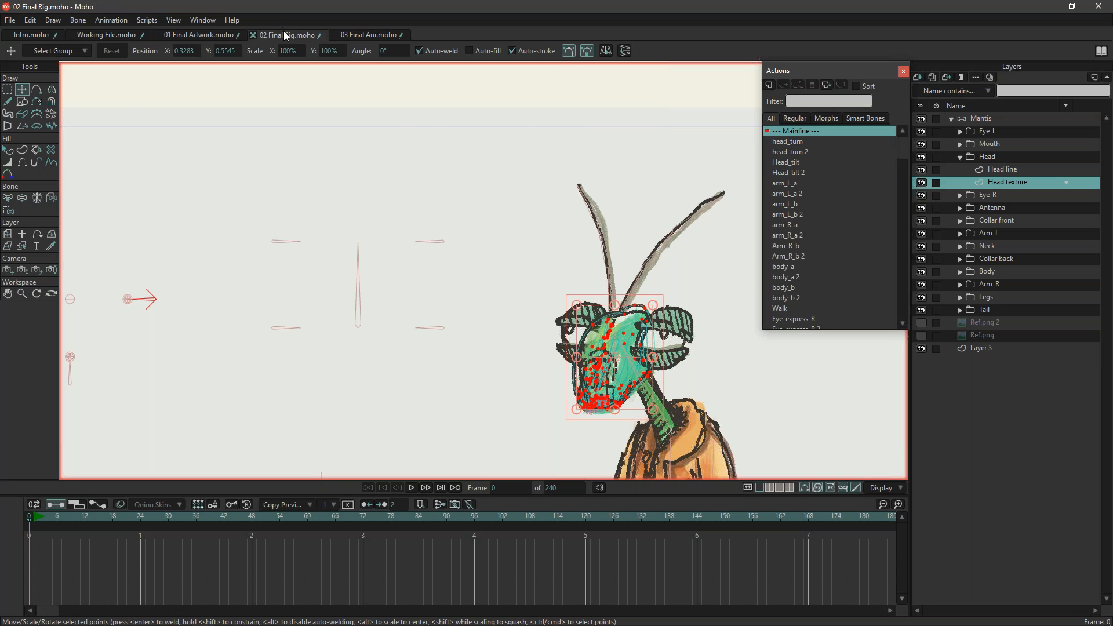
scroll(404, 162, up, 5)
scroll(276, 196, down, 2)
drag(137, 282, 191, 269)
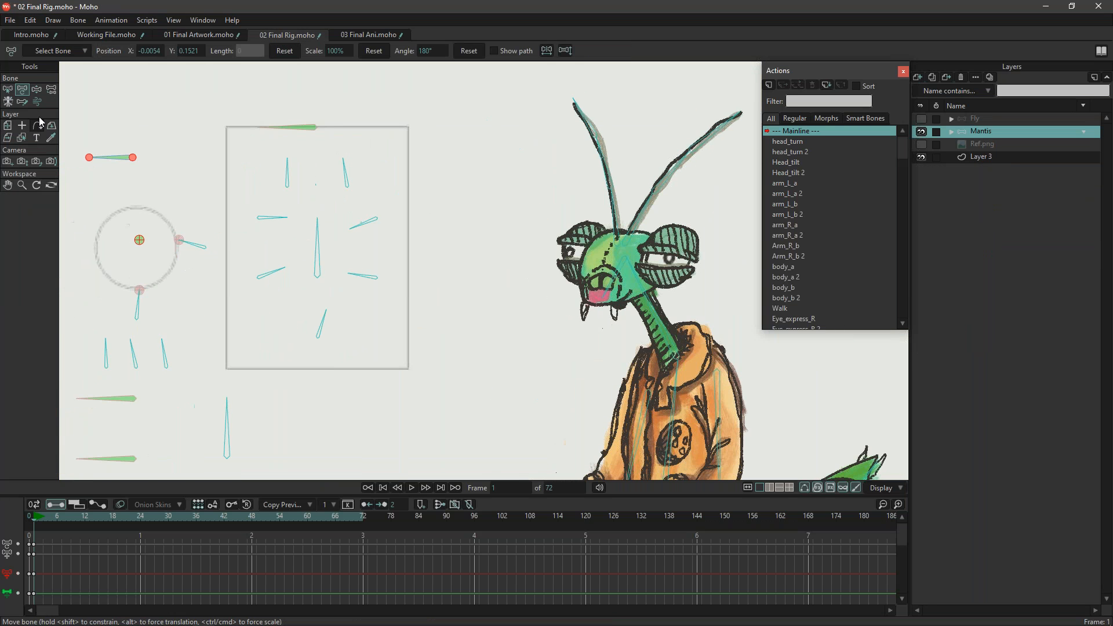
mouse_move(139, 240)
mouse_down()
mouse_move(128, 200)
mouse_move(129, 293)
mouse_move(127, 225)
mouse_move(110, 226)
mouse_move(170, 244)
mouse_move(146, 214)
mouse_move(176, 236)
mouse_move(169, 276)
mouse_move(113, 298)
mouse_move(116, 277)
mouse_move(136, 268)
mouse_move(96, 232)
mouse_move(122, 239)
mouse_move(146, 226)
mouse_move(121, 227)
mouse_move(139, 284)
mouse_move(142, 250)
mouse_up()
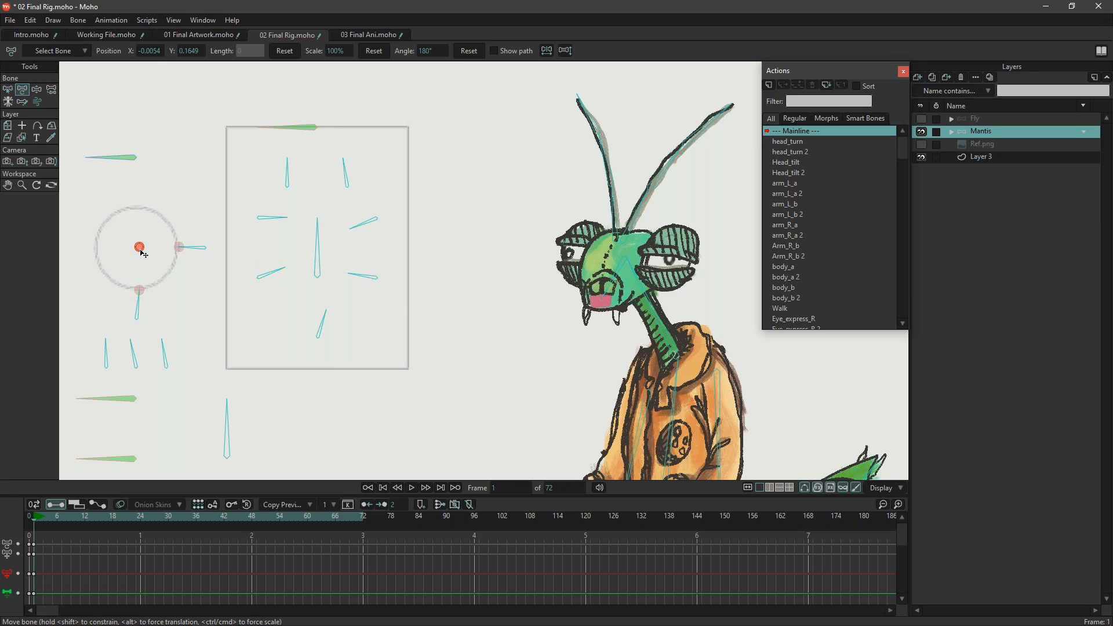
drag(140, 250, 153, 276)
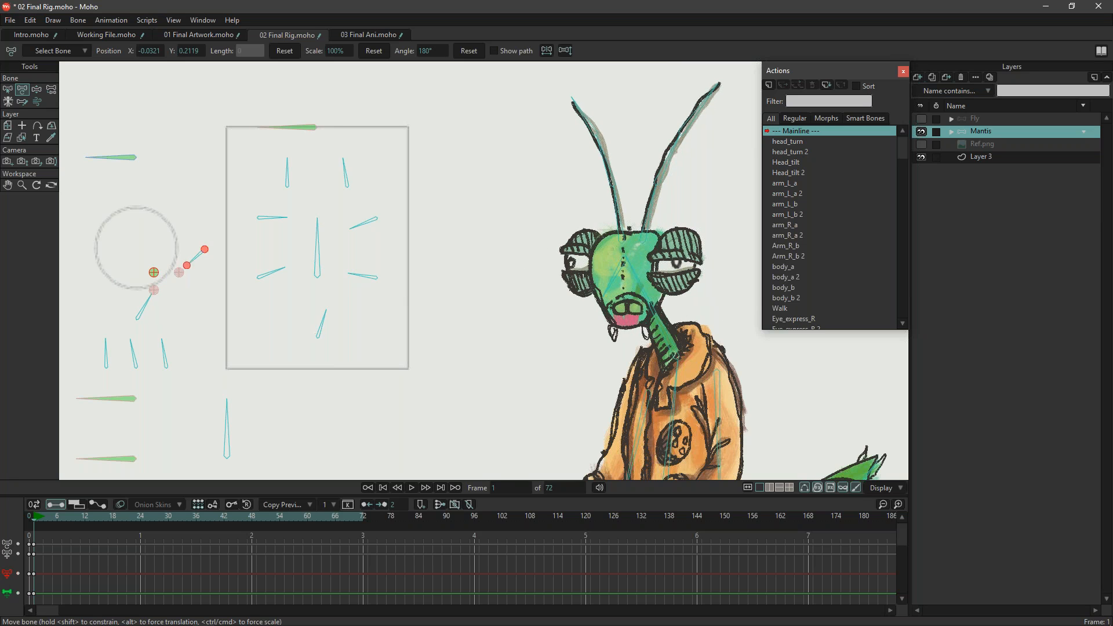
drag(155, 279, 137, 247)
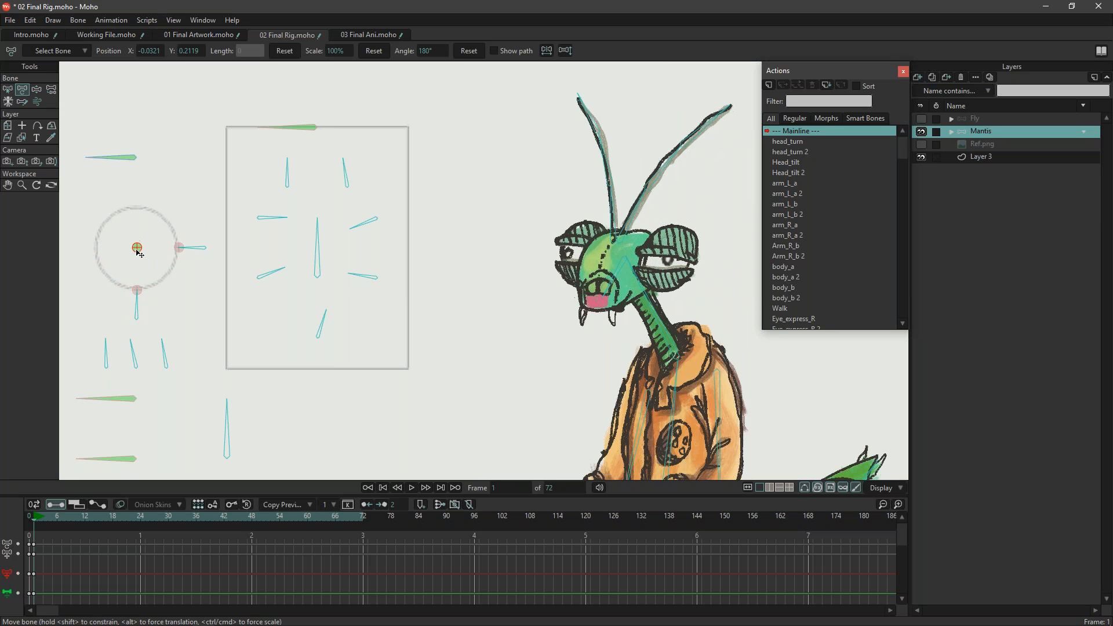
Nudge the final rig's centre pin to recheck the head response, and return to the 01 Final Artwork document.
click(133, 355)
mouse_move(139, 248)
mouse_down()
mouse_move(122, 246)
mouse_move(130, 268)
mouse_move(152, 243)
mouse_move(124, 255)
mouse_move(149, 247)
mouse_move(137, 244)
mouse_up()
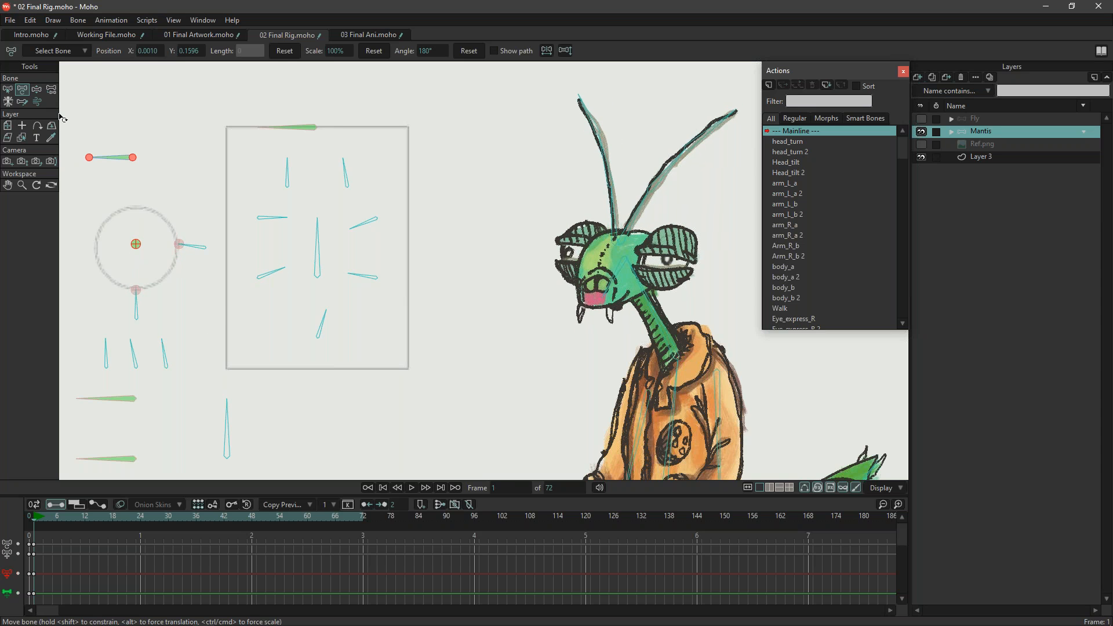
scroll(126, 208, down, 1)
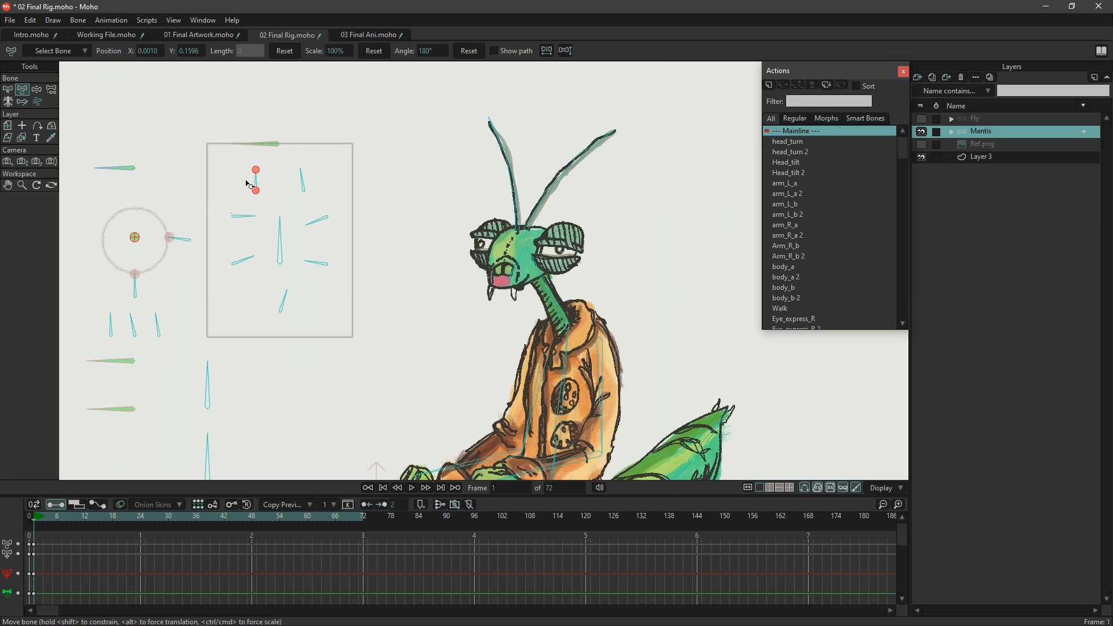
drag(221, 164, 280, 159)
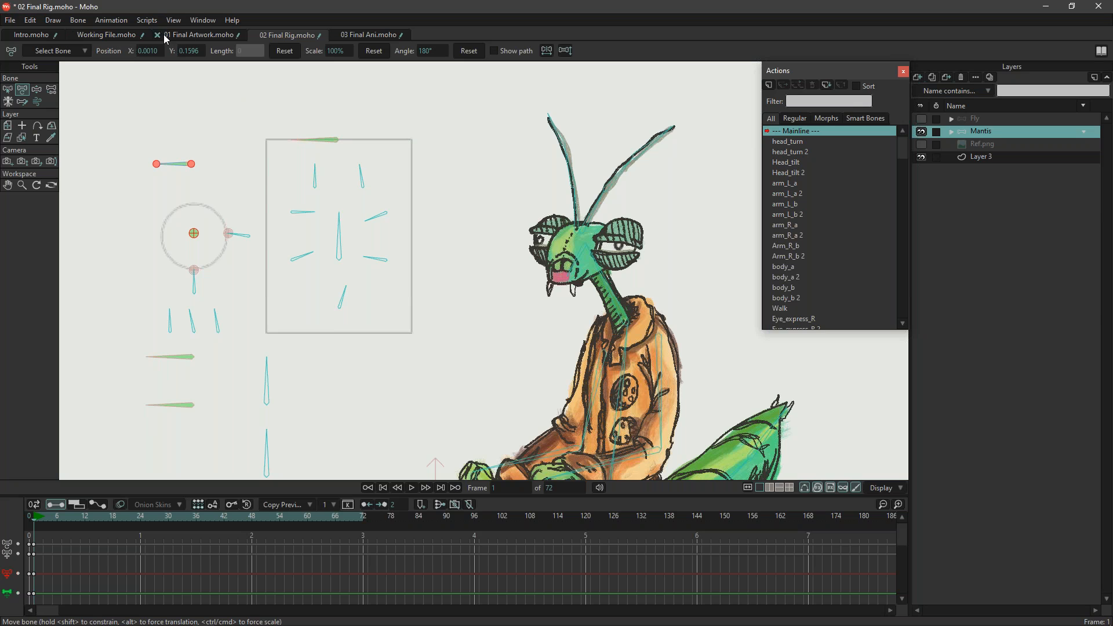
click(204, 39)
click(12, 96)
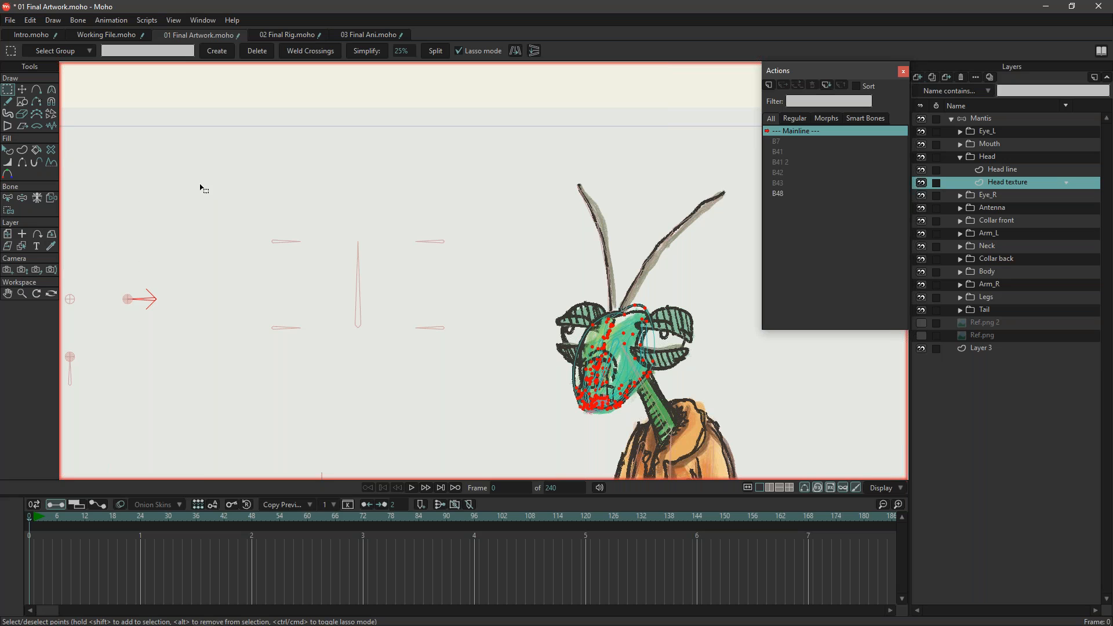
On the Mantis layer, draw three horizontal bones: one above the pin controls, one above the five-bone control group, one above the lower vertical control bone.
click(995, 118)
scroll(399, 231, down, 2)
drag(359, 269, 346, 226)
click(351, 364)
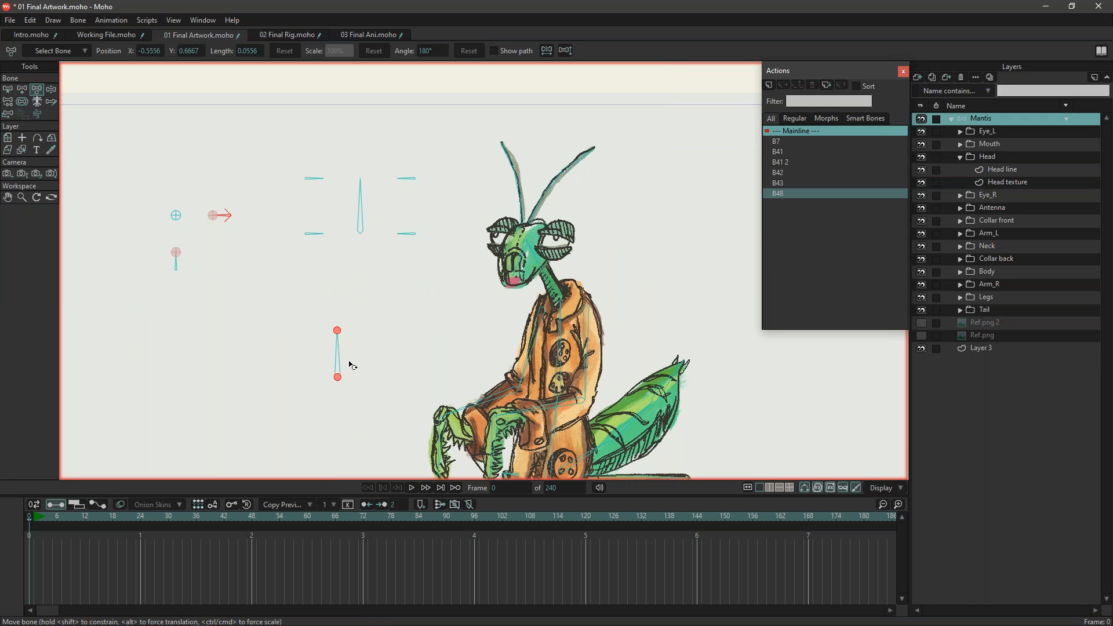
click(176, 215)
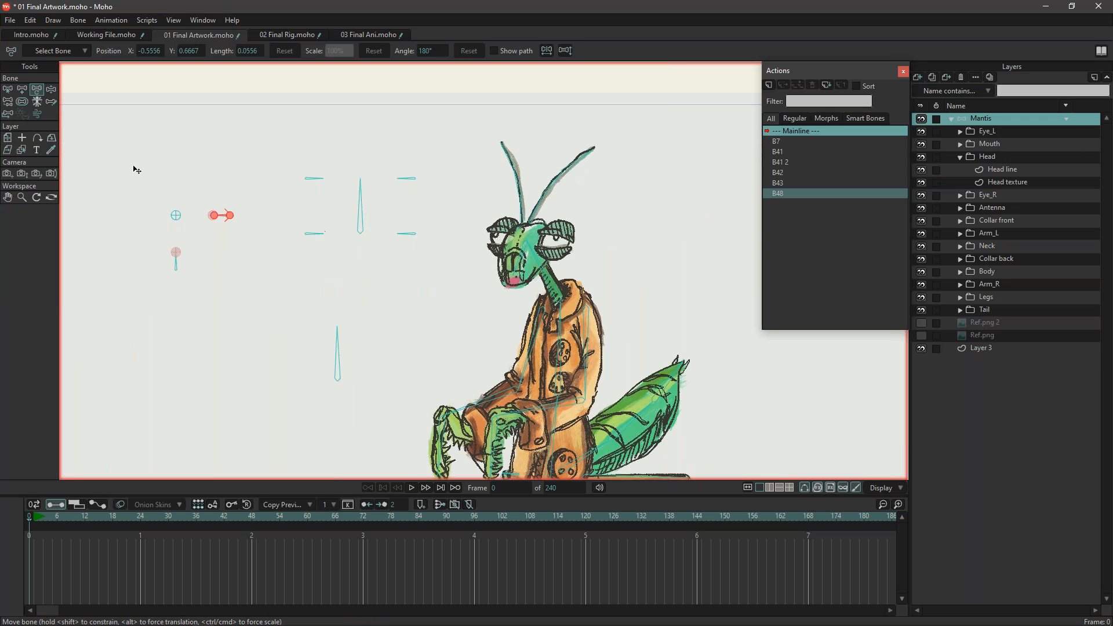
click(23, 91)
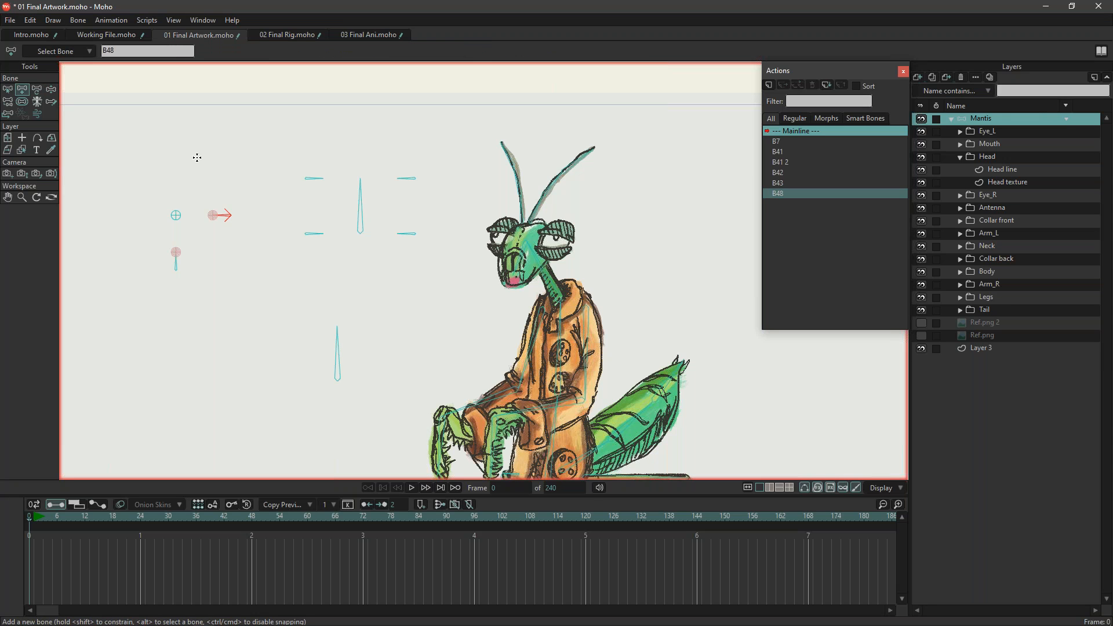
drag(176, 166, 136, 167)
drag(361, 136, 322, 136)
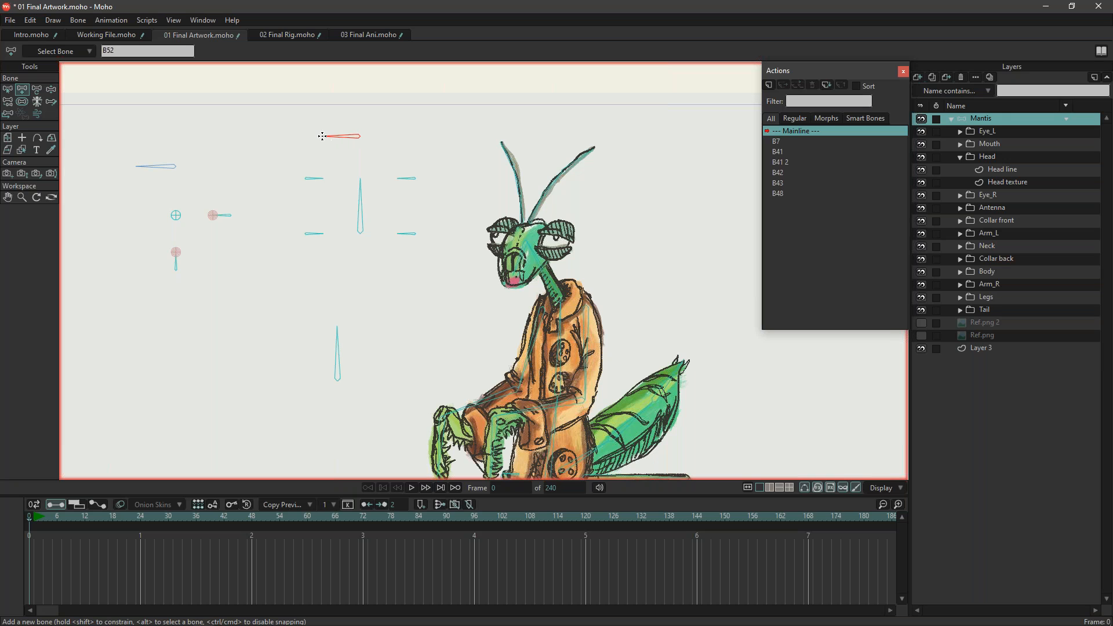
drag(336, 295, 289, 295)
Select the three new horizontal bones and detach them from any parent bone.
click(7, 90)
click(170, 168)
shift+click(333, 138)
shift+click(319, 296)
key(p)
click(223, 294)
Reduce the bone strength of the three new bones to 0, and remove the strength of the three pin-control bones.
key(s)
drag(324, 298, 14, 313)
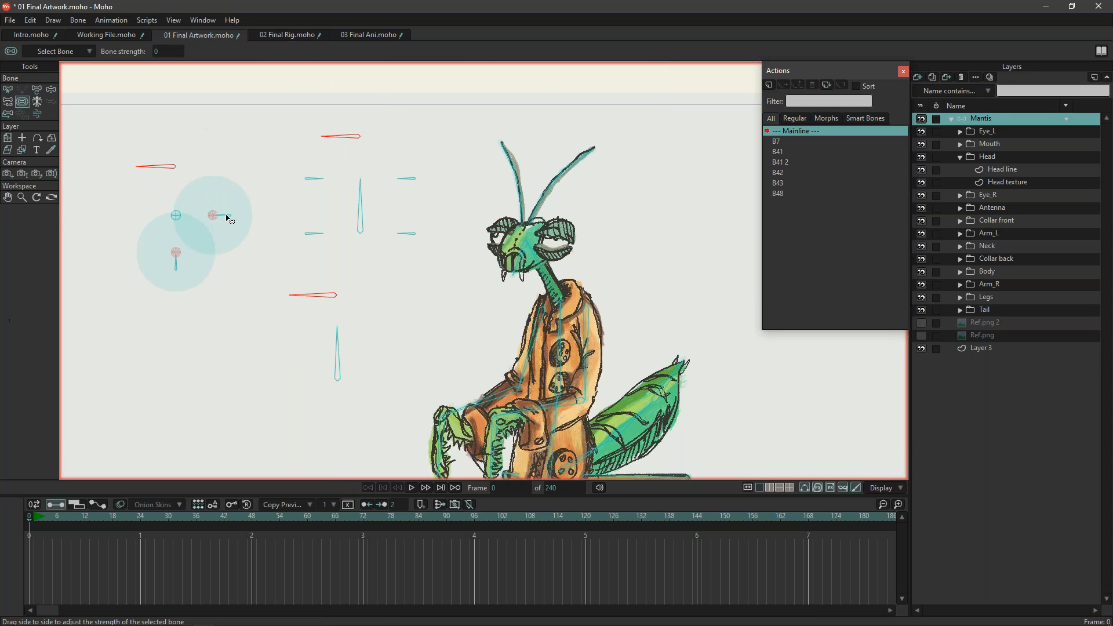
mouse_move(244, 187)
mouse_down()
mouse_move(107, 266)
mouse_move(258, 191)
mouse_move(12, 234)
mouse_up()
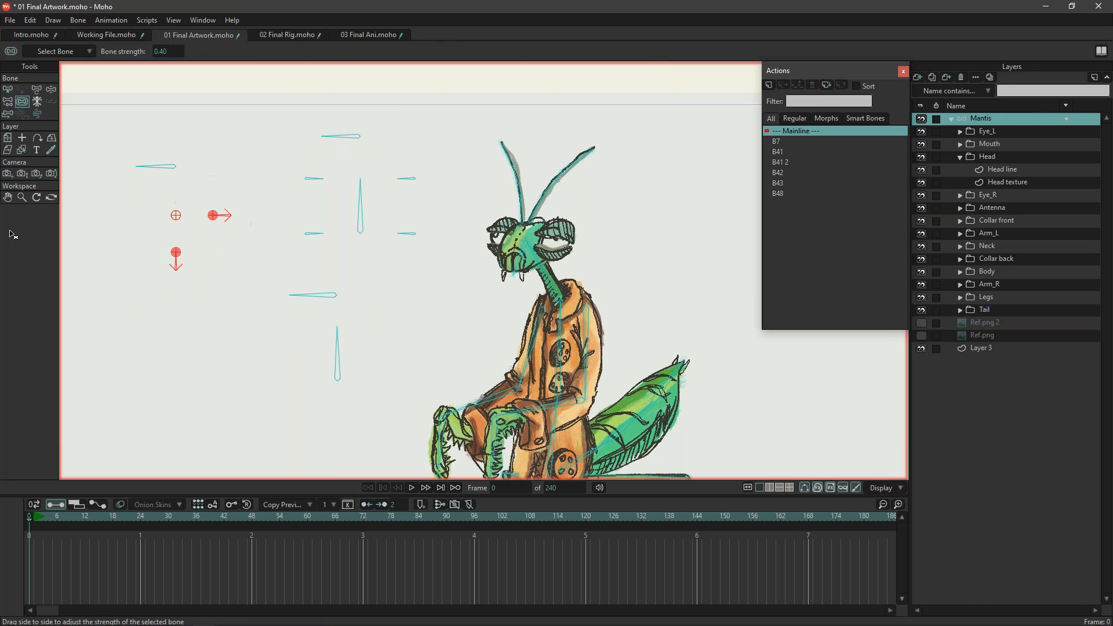
click(7, 90)
click(294, 162)
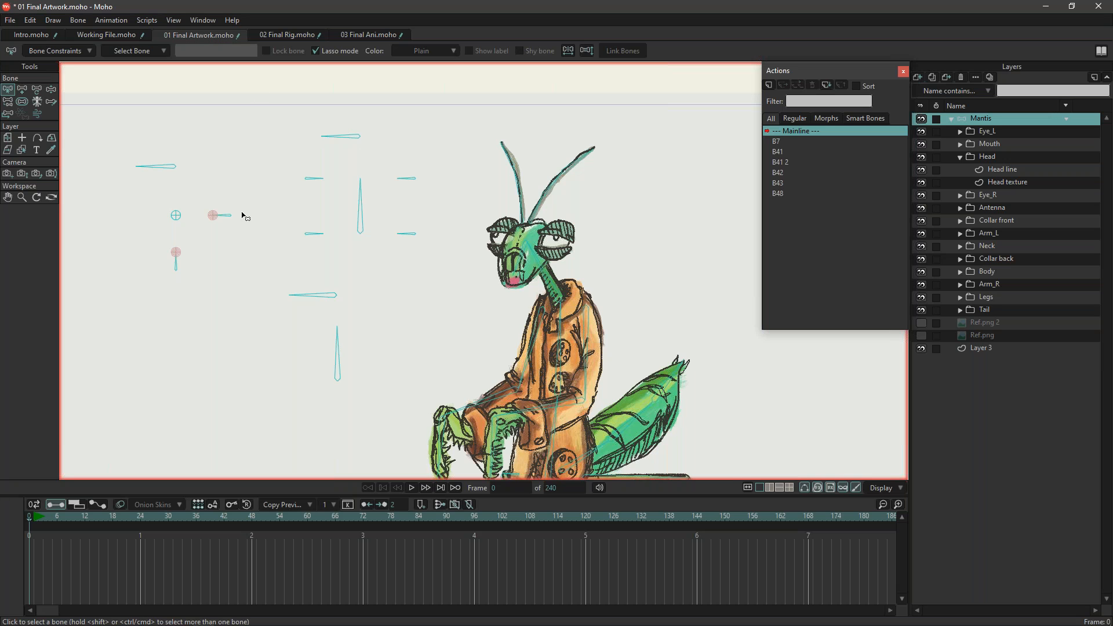
Parent the vertical control bone B41 to the new horizontal bone above it.
scroll(245, 216, up, 1)
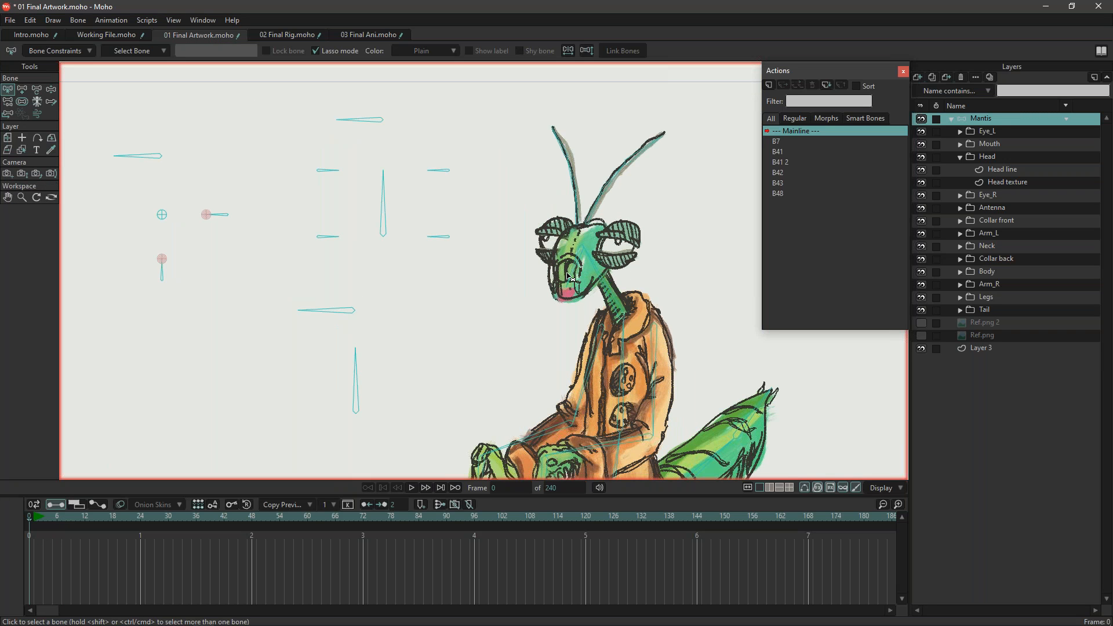
scroll(287, 331, down, 1)
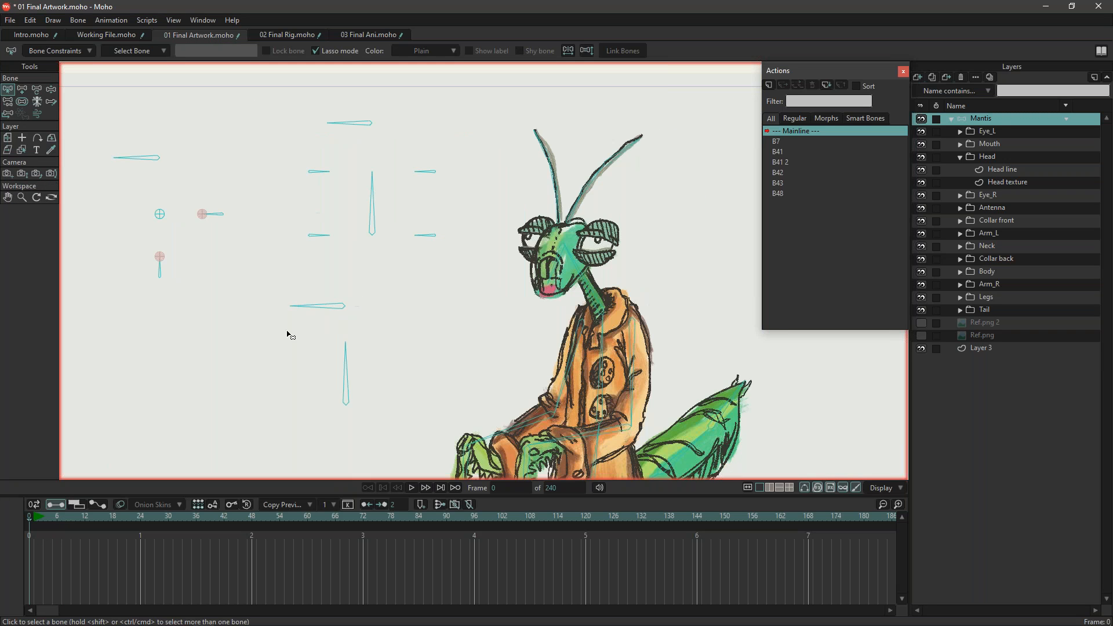
click(350, 396)
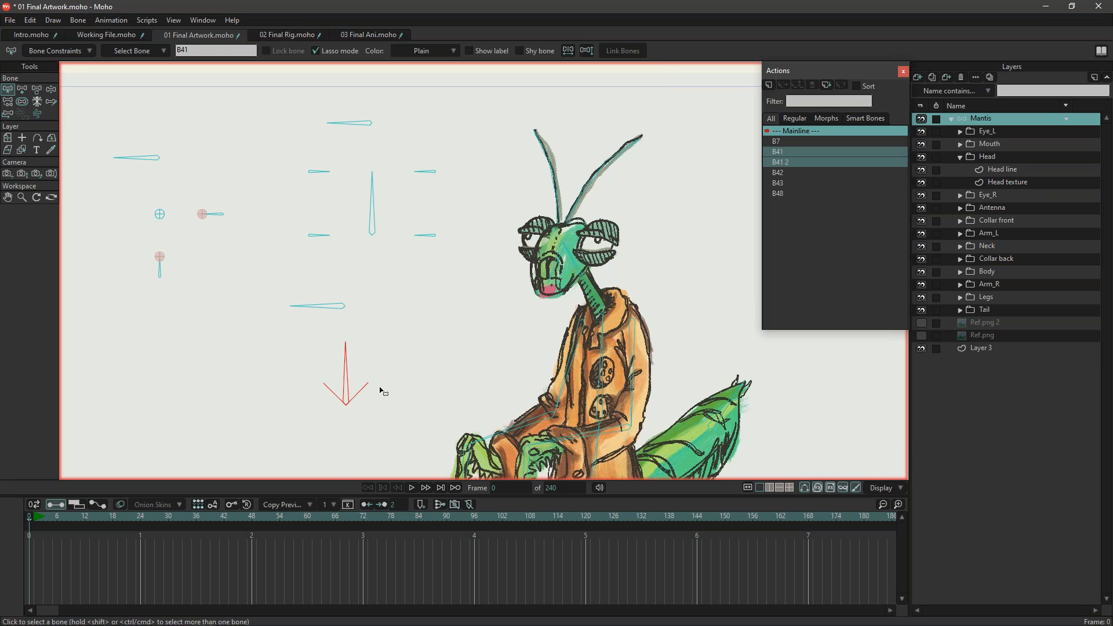
key(p)
click(336, 307)
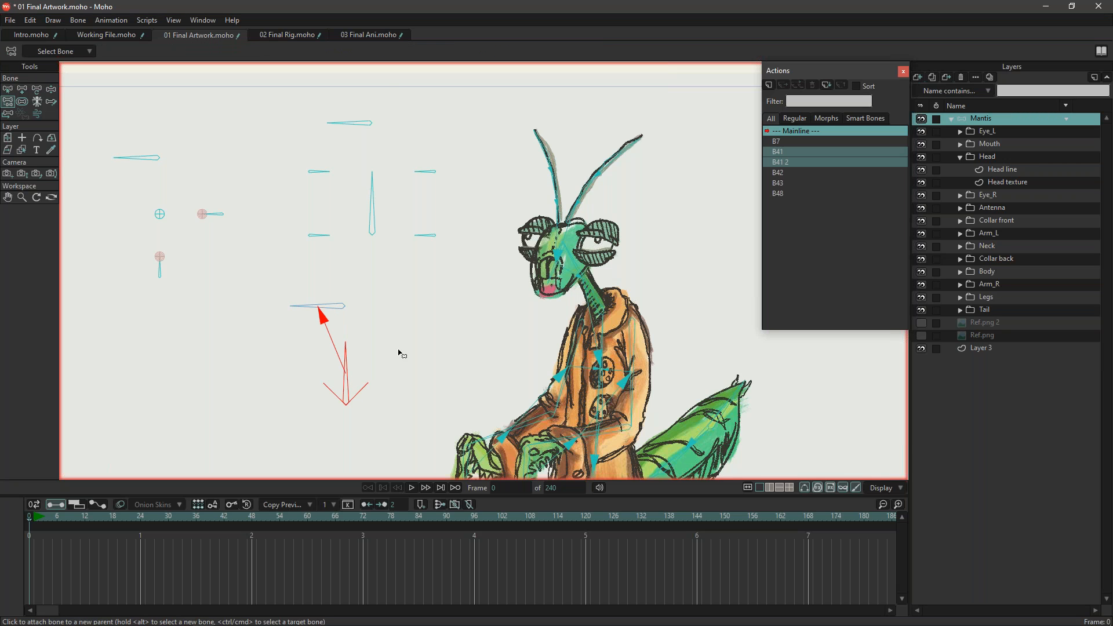
Open the constraints of bone B54 and check the name of the root bone at the base of the mantis's body.
key(b)
click(330, 306)
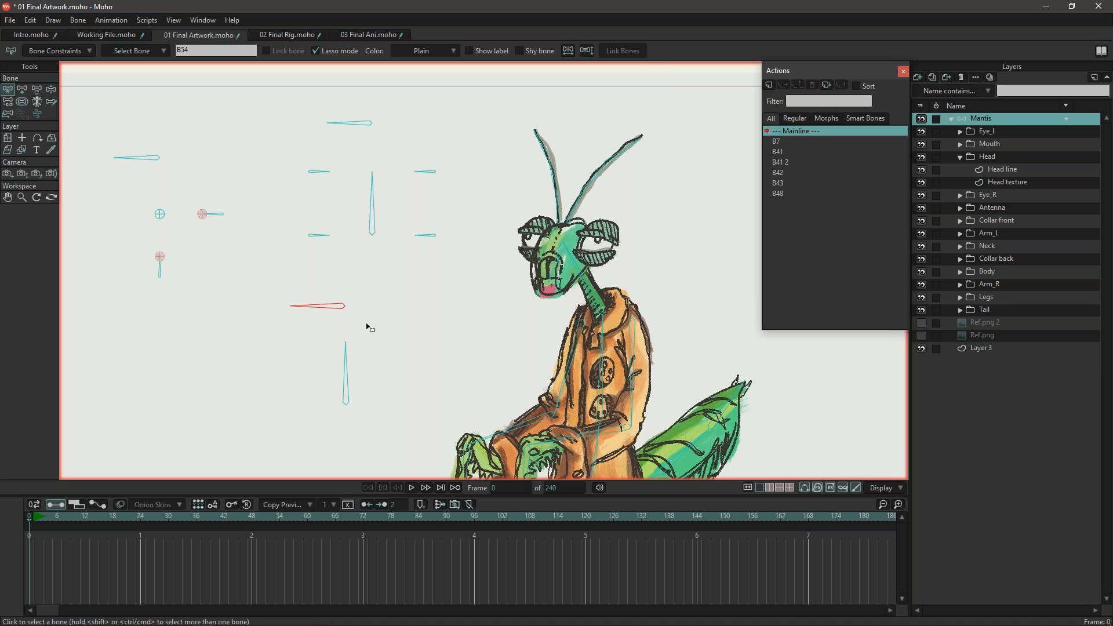
scroll(413, 336, down, 2)
click(60, 51)
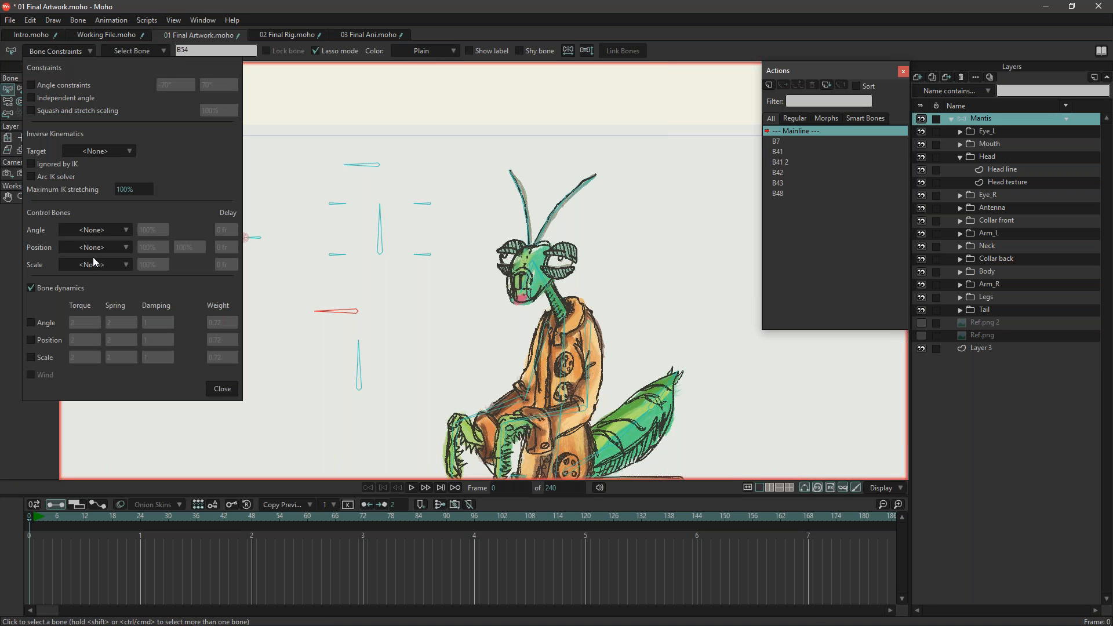
drag(425, 276, 478, 286)
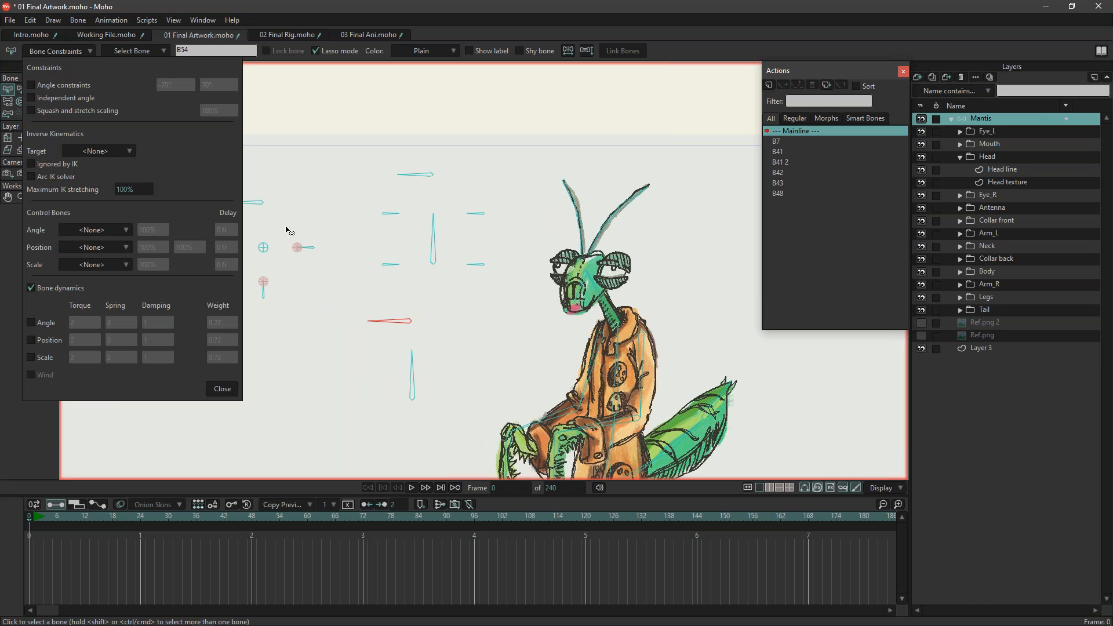
drag(346, 283, 287, 235)
click(115, 246)
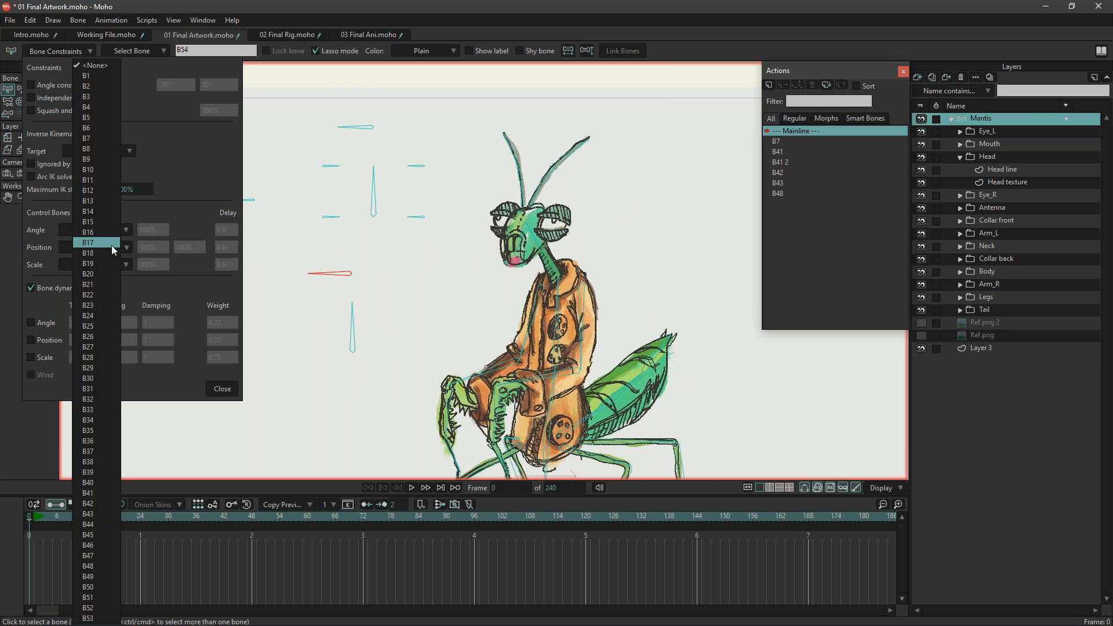
click(129, 249)
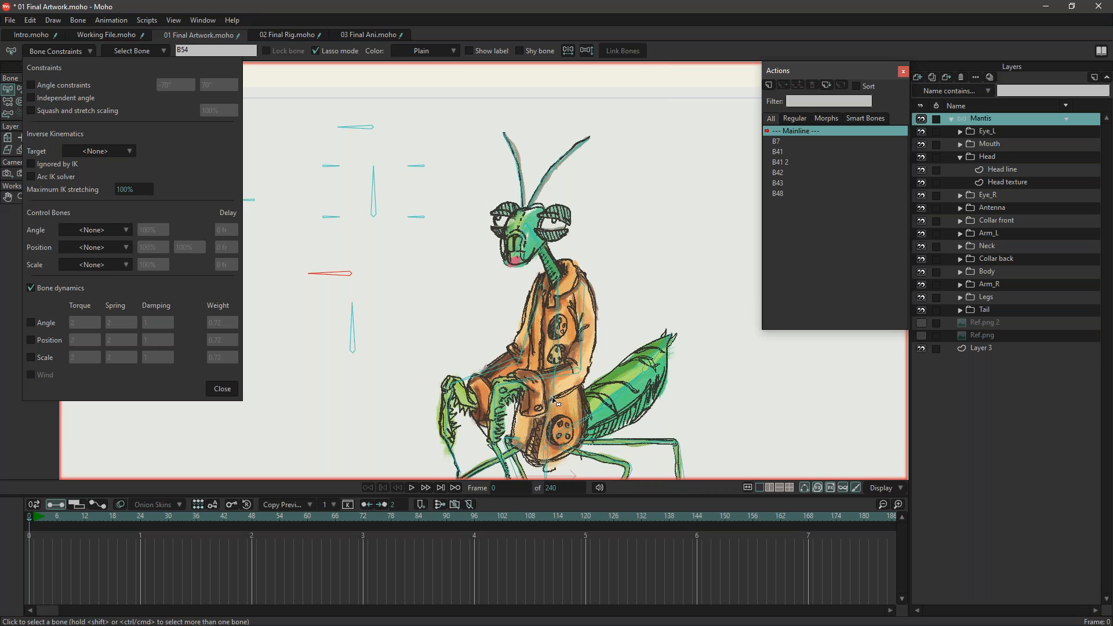
drag(552, 400, 539, 355)
click(533, 433)
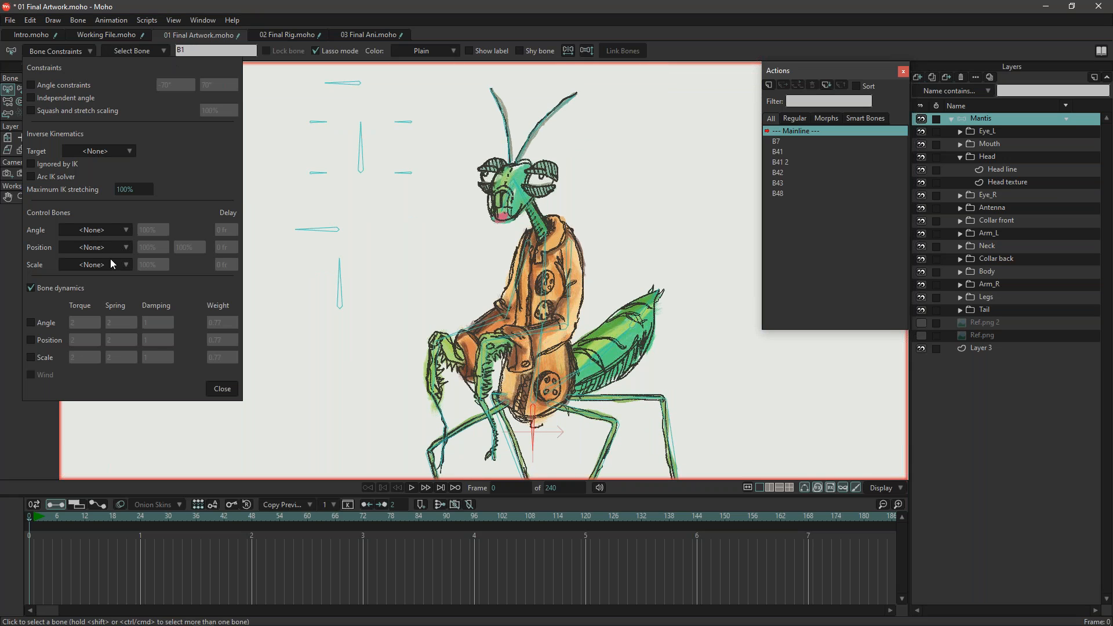
Make B1 the position control bone of B54 with 0 for the second percentage, and test it by moving the root bone.
click(331, 235)
click(90, 259)
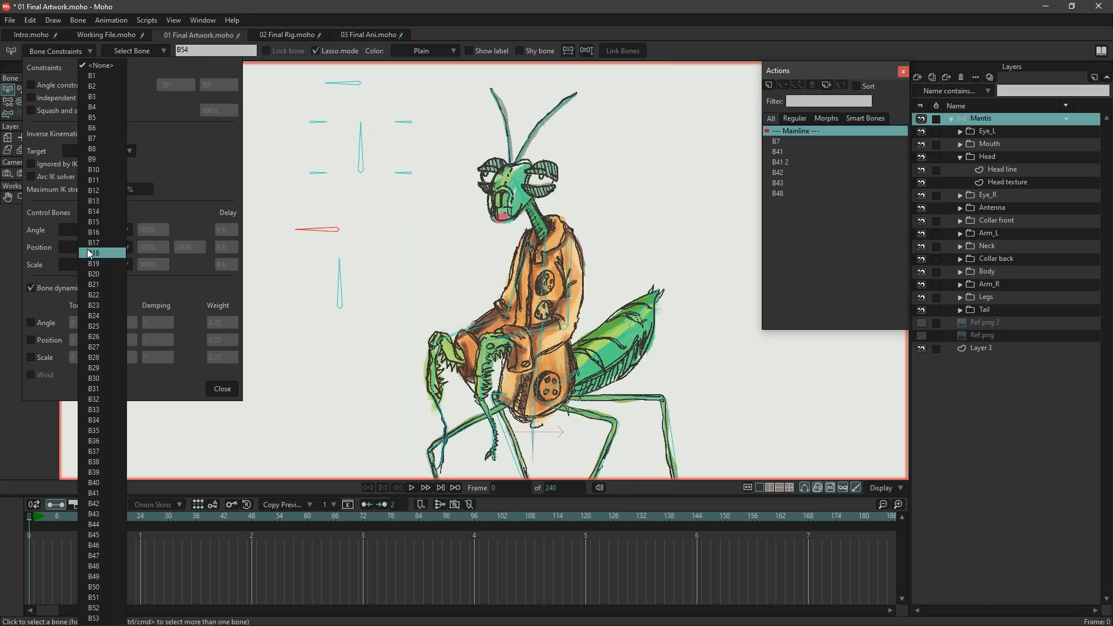
click(107, 76)
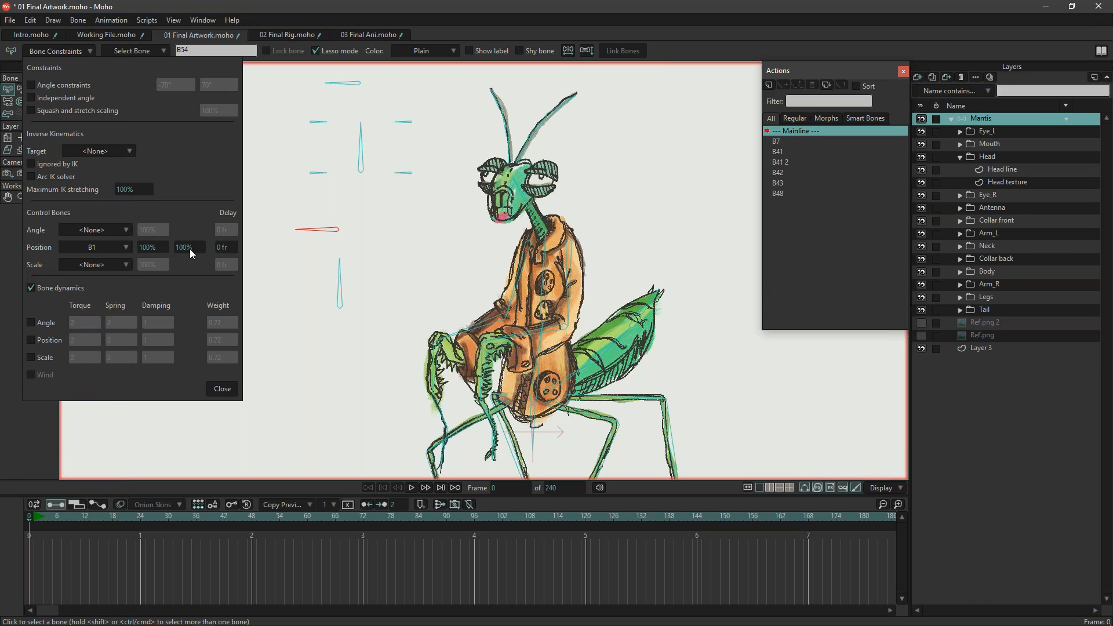
click(187, 248)
text(0)
click(222, 389)
drag(536, 445, 519, 422)
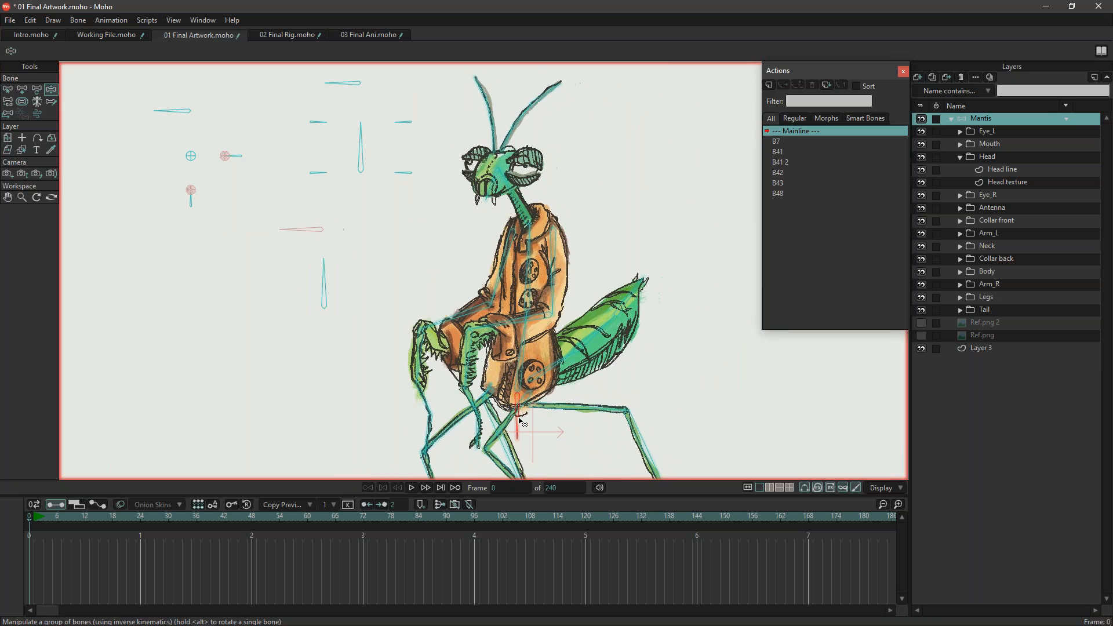
drag(40, 520, 17, 522)
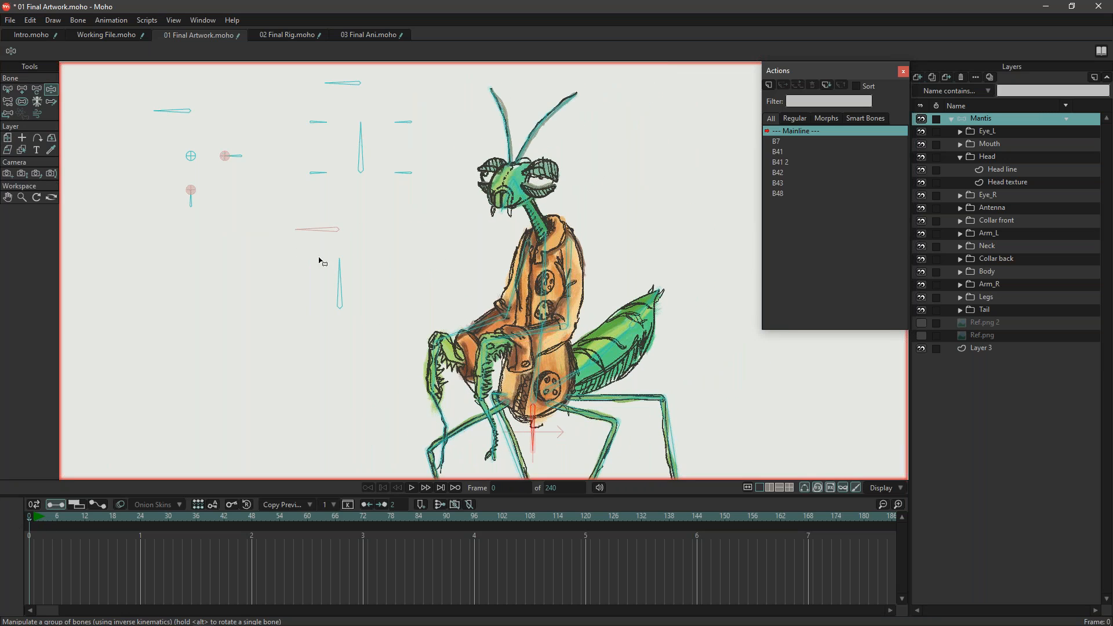
Mark bone B54 as a shy bone and hide the shy bones.
click(7, 89)
click(319, 231)
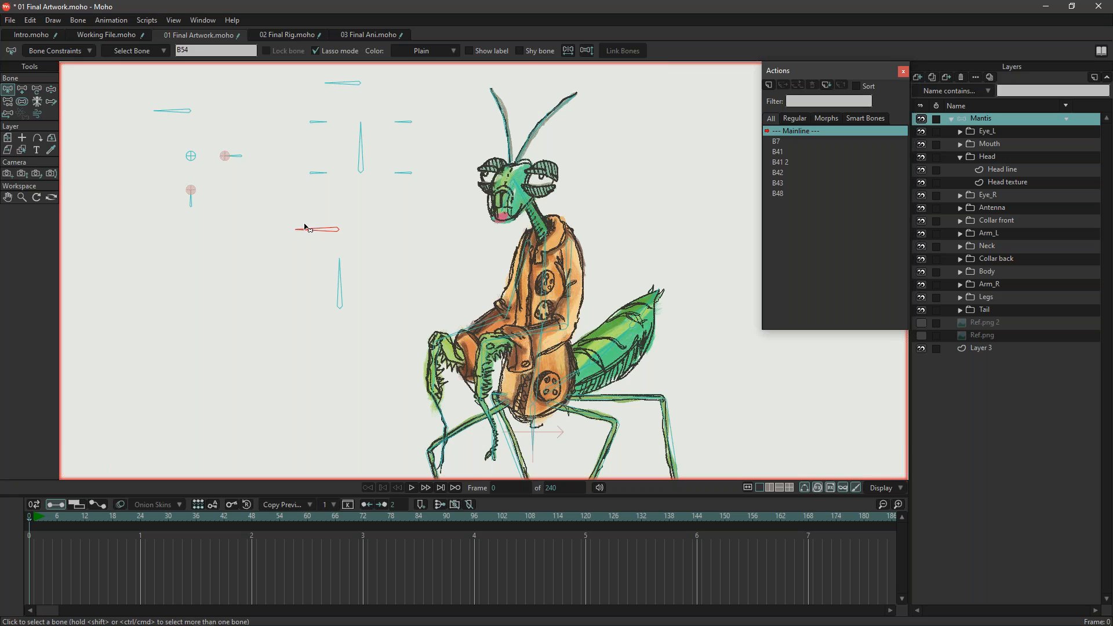
click(520, 51)
click(79, 21)
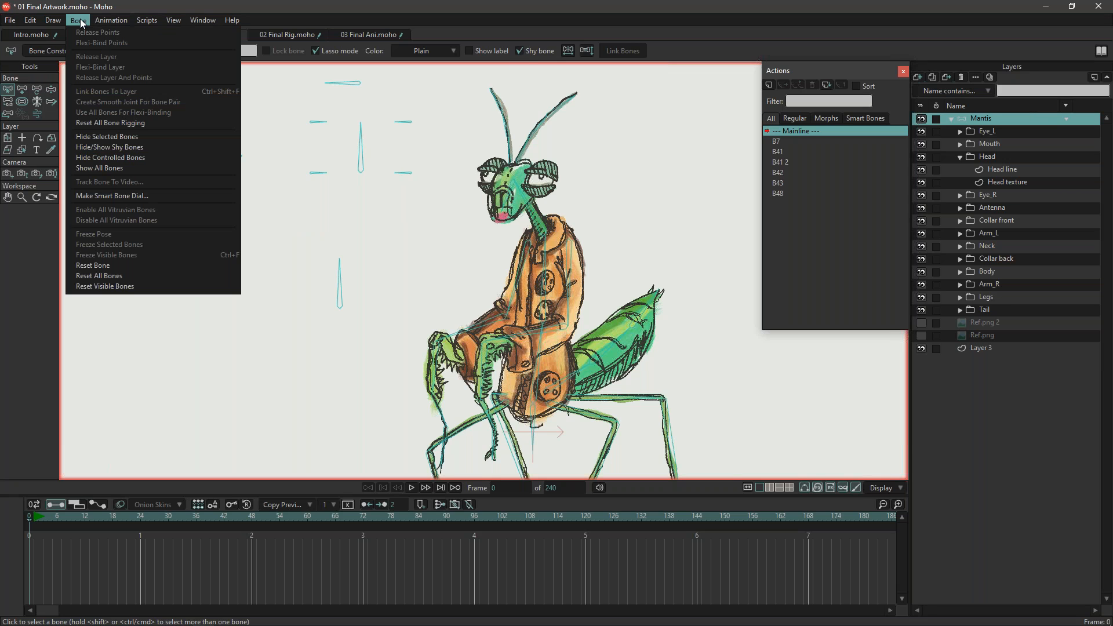
click(116, 147)
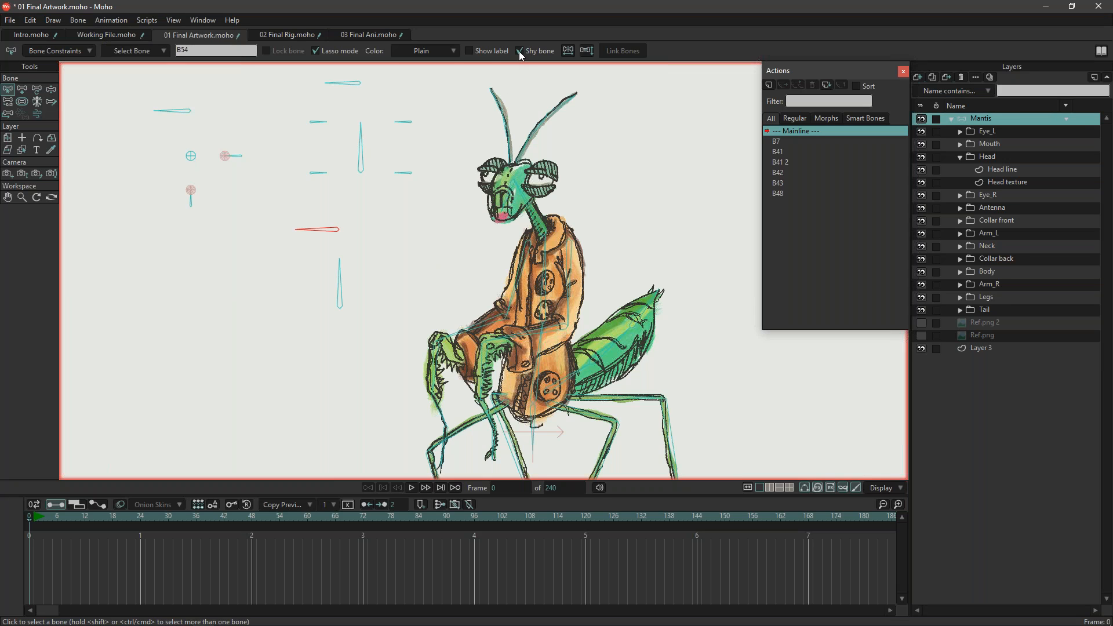
click(81, 21)
click(119, 149)
Show the shy bones again.
scroll(351, 277, up, 1)
scroll(252, 262, up, 2)
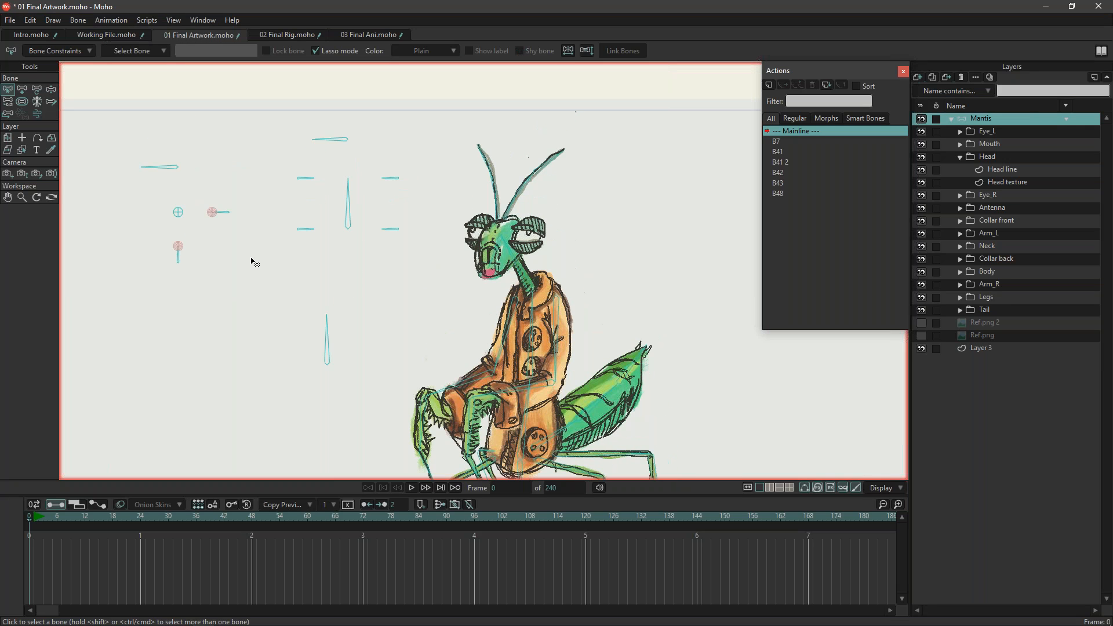
click(78, 21)
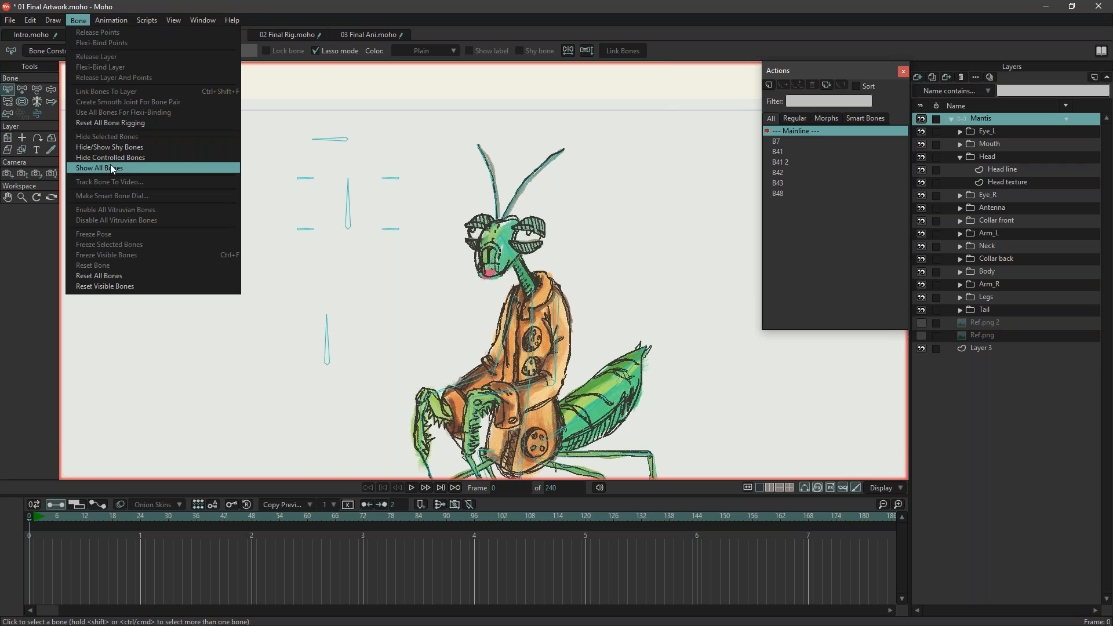
click(117, 149)
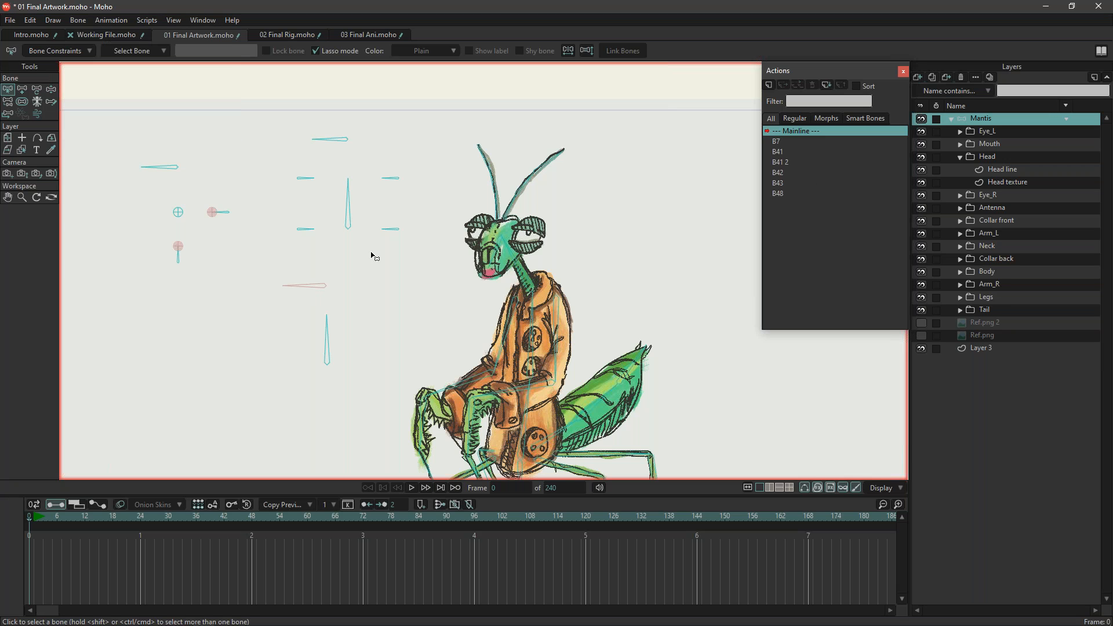
Move bone B54 together with its child control to about X -0.31, Y 0.28, trying a spot beside the mantis first.
click(36, 89)
click(323, 286)
drag(322, 286, 671, 208)
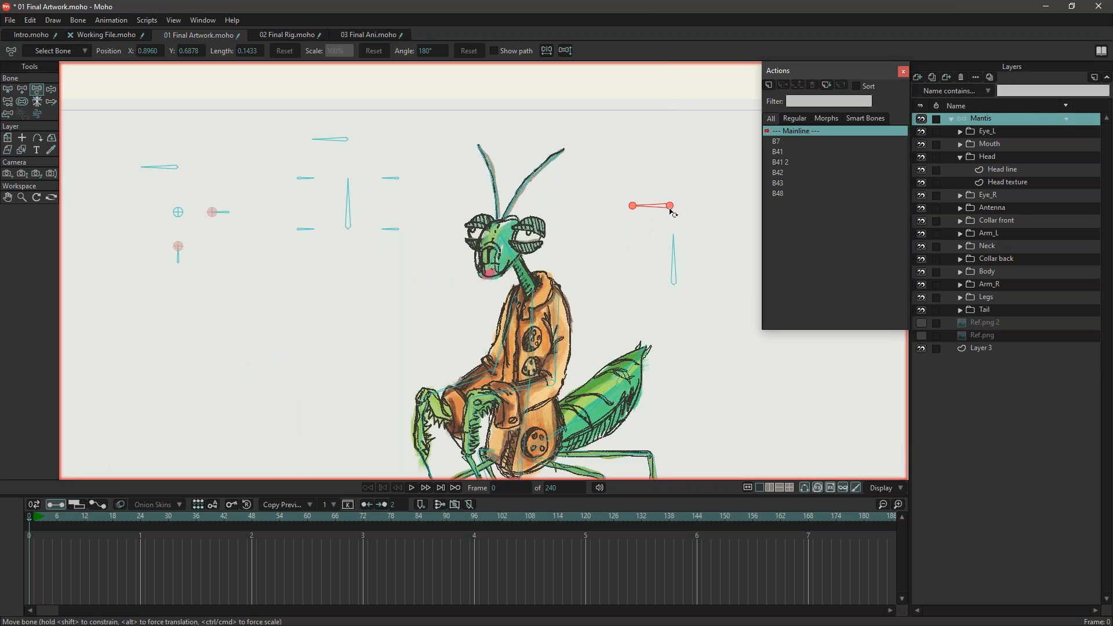
drag(671, 212, 301, 332)
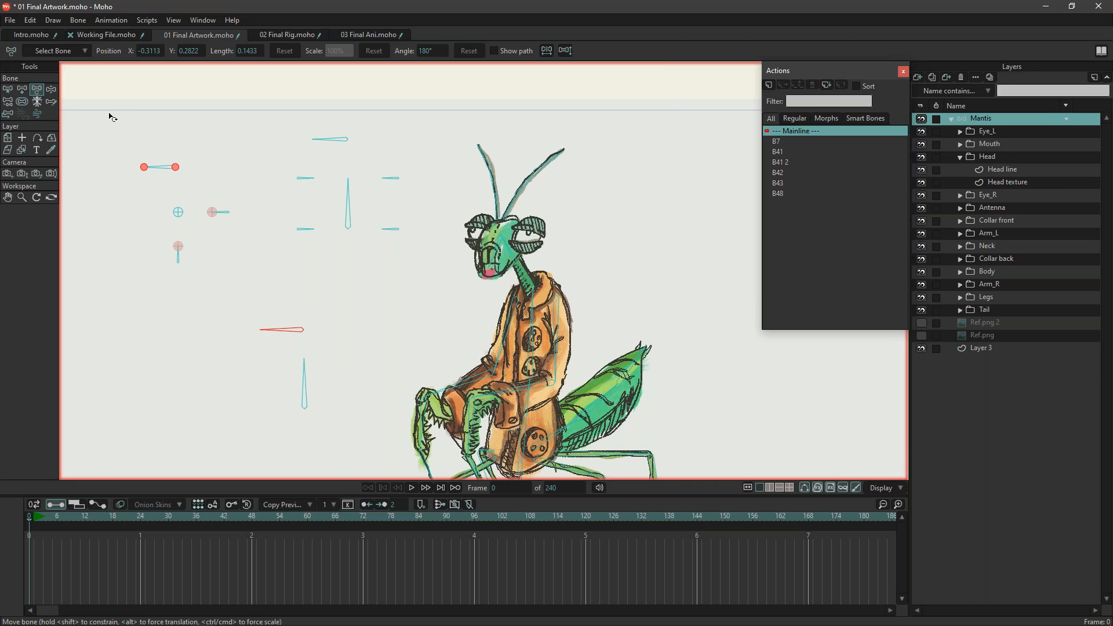
Parent the group of five control bones, including B42, to the horizontal bone B53 above them.
click(7, 91)
click(342, 140)
mouse_move(401, 166)
mouse_down()
mouse_move(354, 265)
mouse_move(415, 224)
mouse_up()
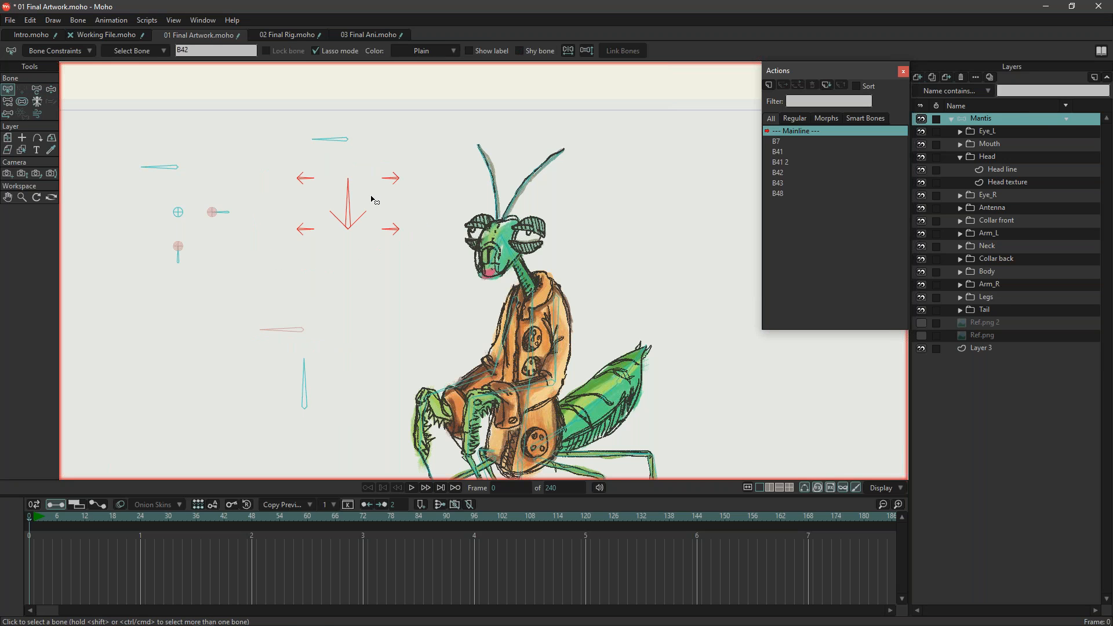
click(352, 142)
Make B1 the position control bone of B53, with 0 for the second percentage.
click(55, 51)
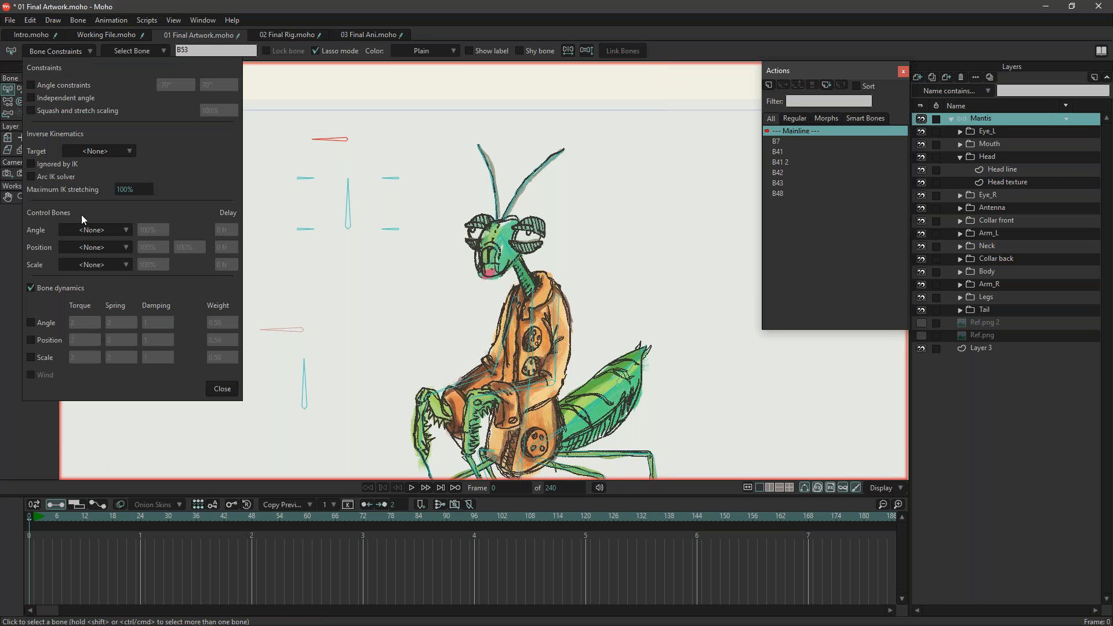
click(97, 252)
click(110, 78)
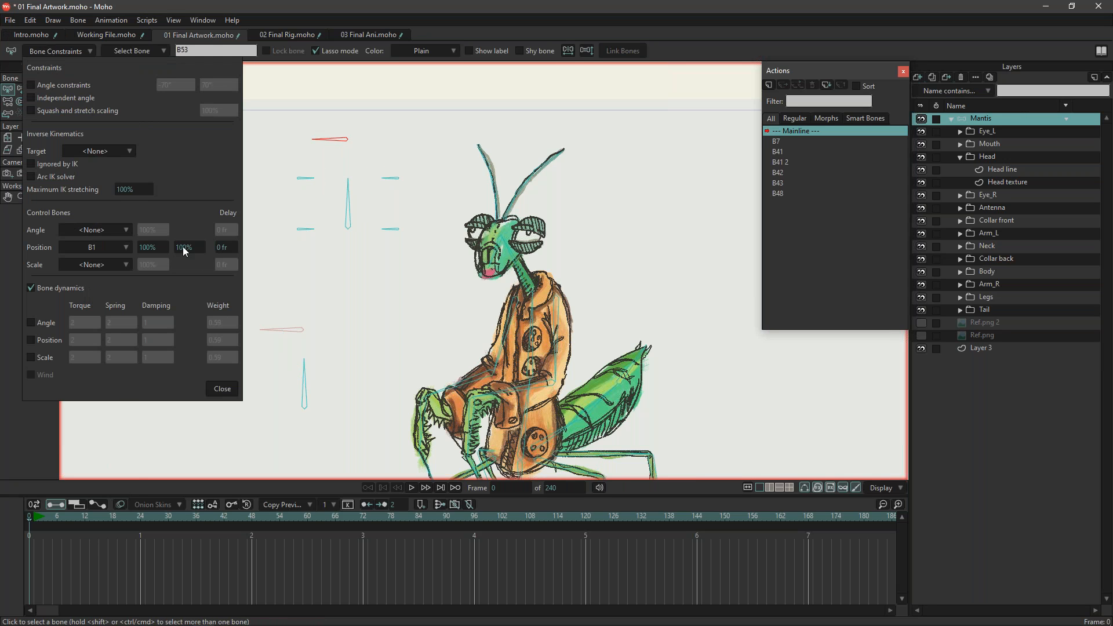
click(190, 247)
text(0)
click(223, 388)
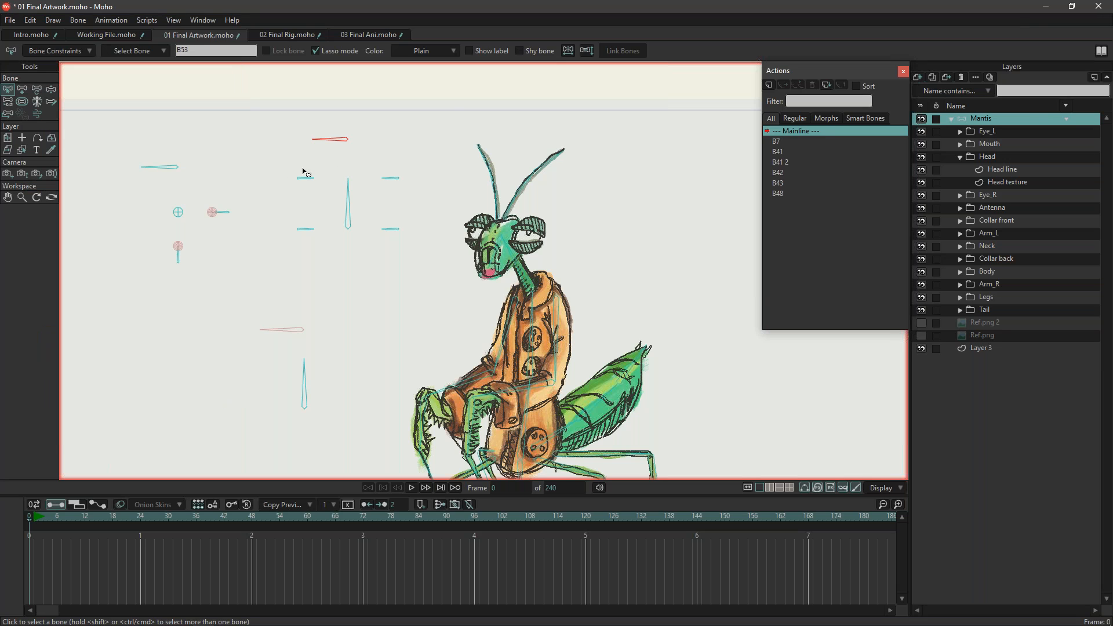
Mark the two position-controlled parent bones, B53 and B54, as shy bones.
click(519, 51)
click(293, 330)
click(520, 51)
Parent the three pin-control bones to the horizontal bone B52 above them.
mouse_move(192, 200)
mouse_down()
mouse_move(189, 305)
mouse_move(251, 235)
mouse_up()
key(p)
click(150, 167)
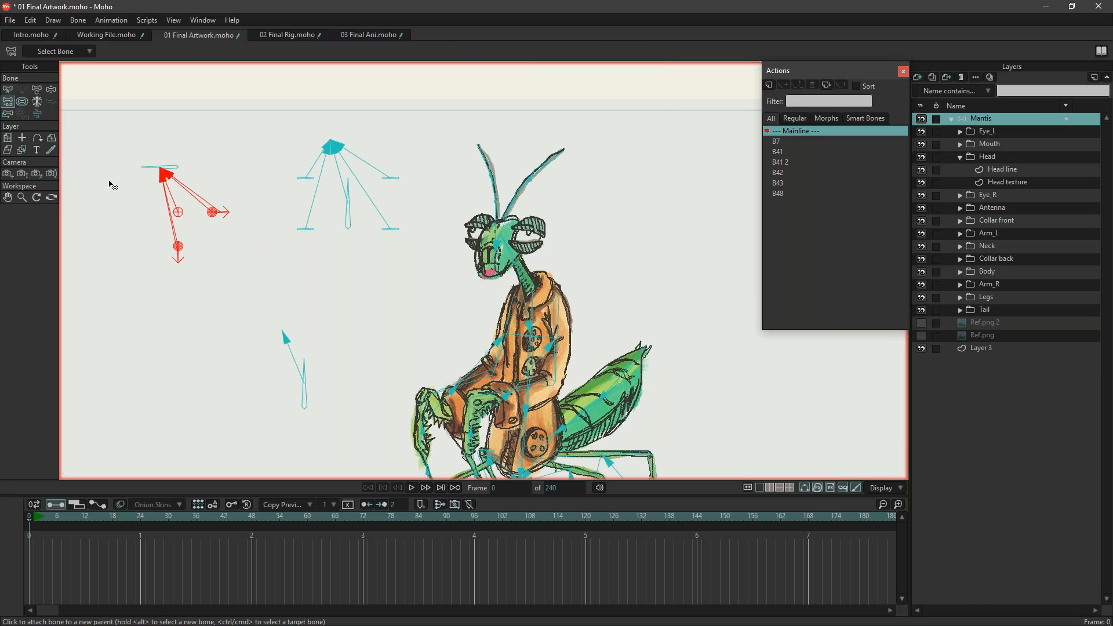
Make B1 the position control bone of the horizontal bone B52, with 0 for the second percentage.
click(8, 89)
click(165, 168)
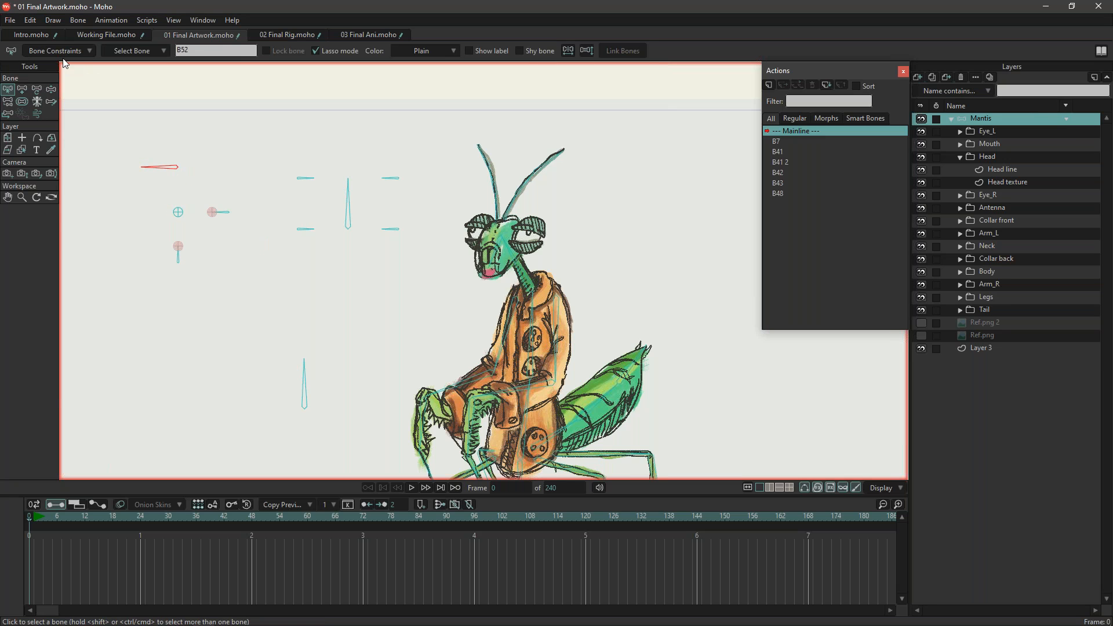
click(62, 51)
click(89, 253)
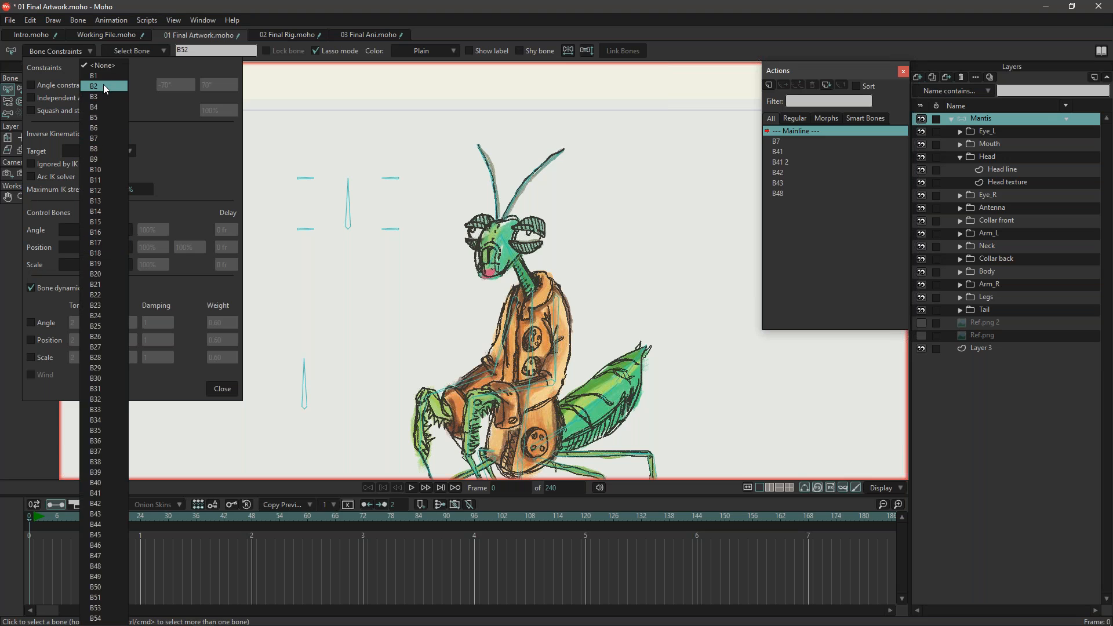
click(105, 81)
click(185, 246)
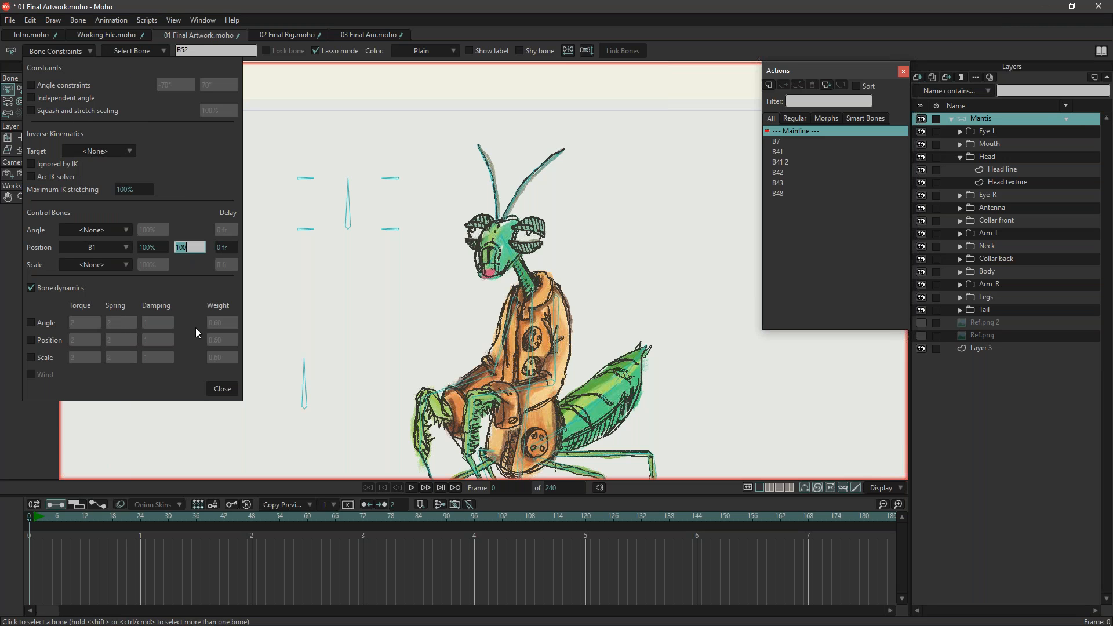
text(0)
click(223, 389)
Mark B52 as a shy bone and show the shy bones on the canvas.
click(525, 54)
click(111, 20)
click(97, 7)
click(78, 20)
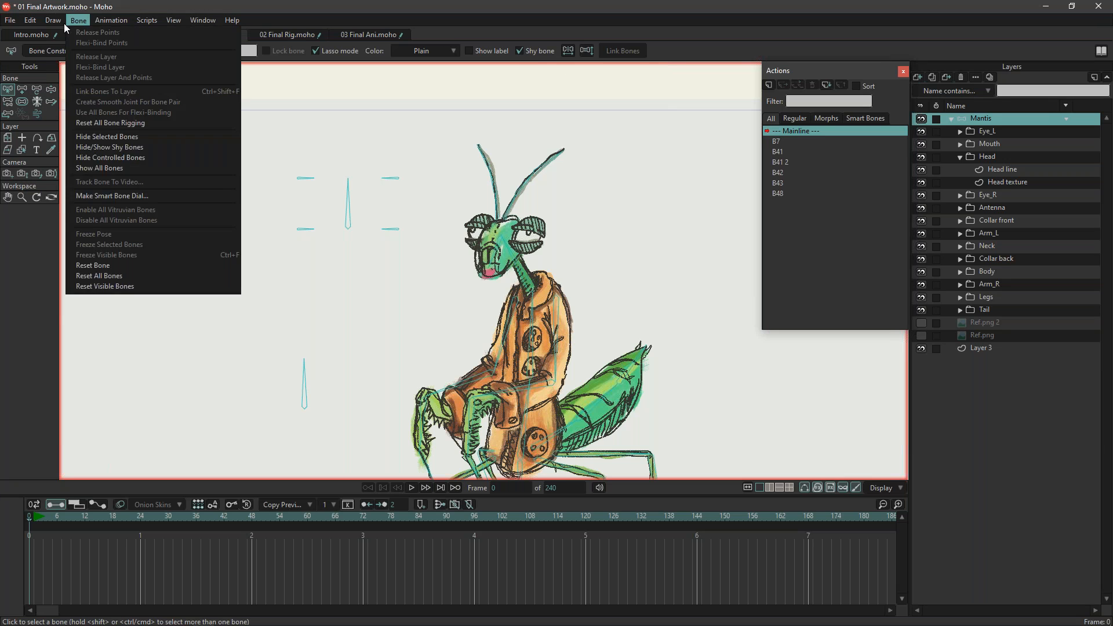
click(102, 148)
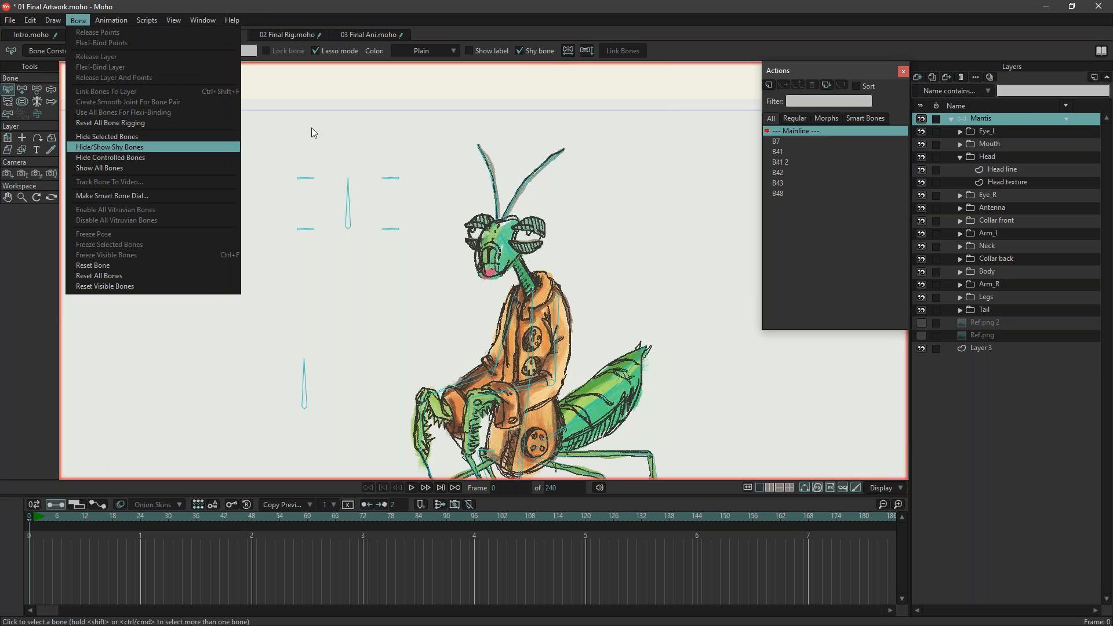
click(306, 36)
click(243, 35)
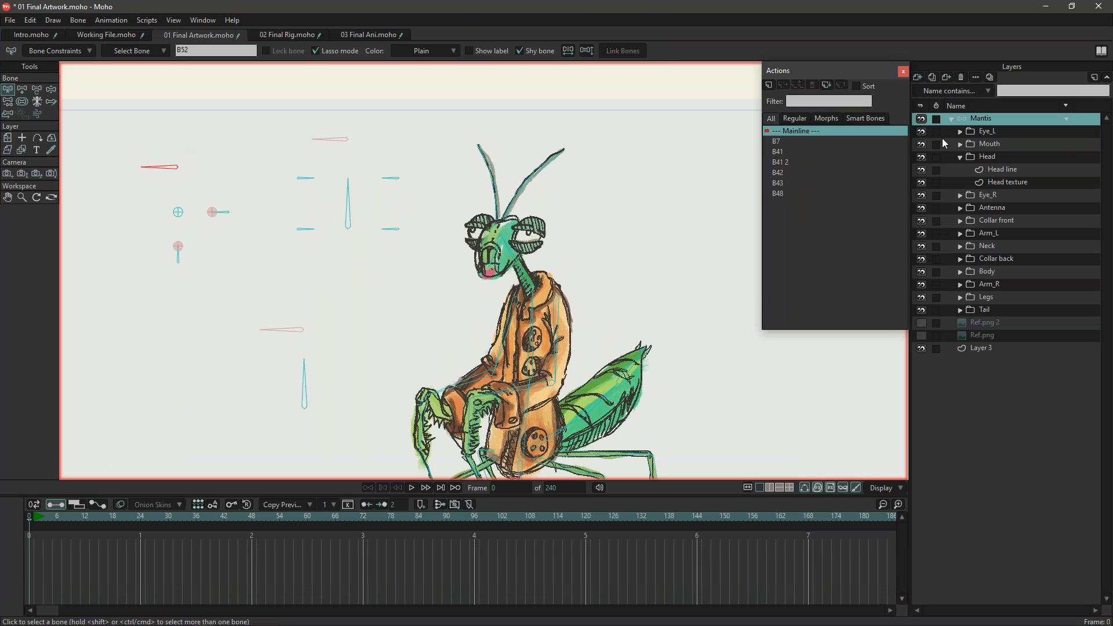
Add a vector layer above Eye_L inside Mantis and draw a filled circle around the central pin bone.
click(993, 134)
click(918, 77)
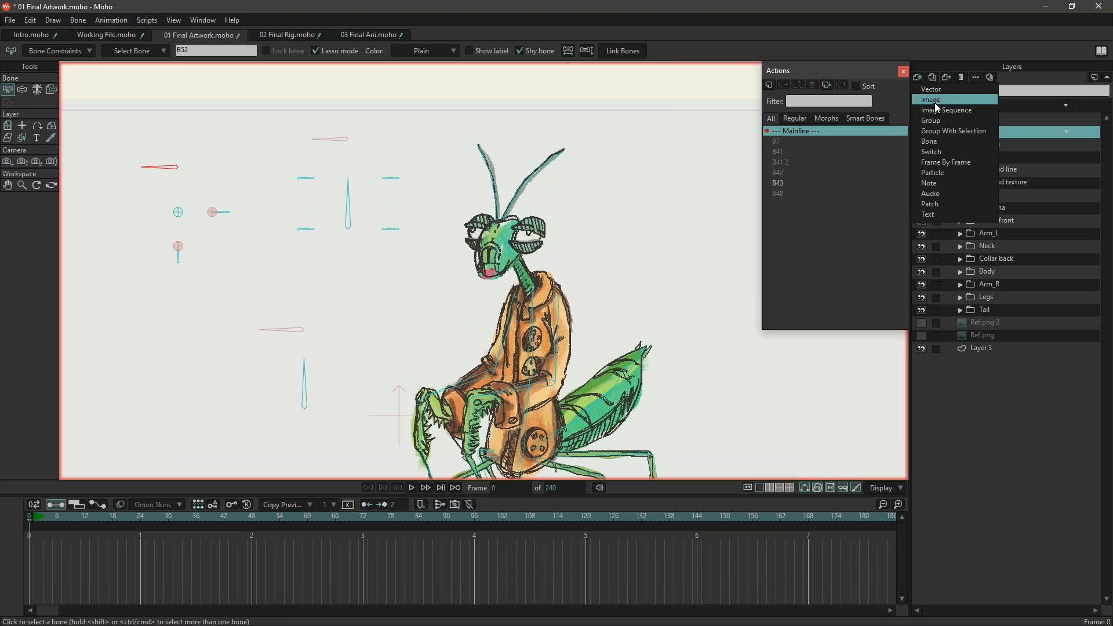
click(940, 89)
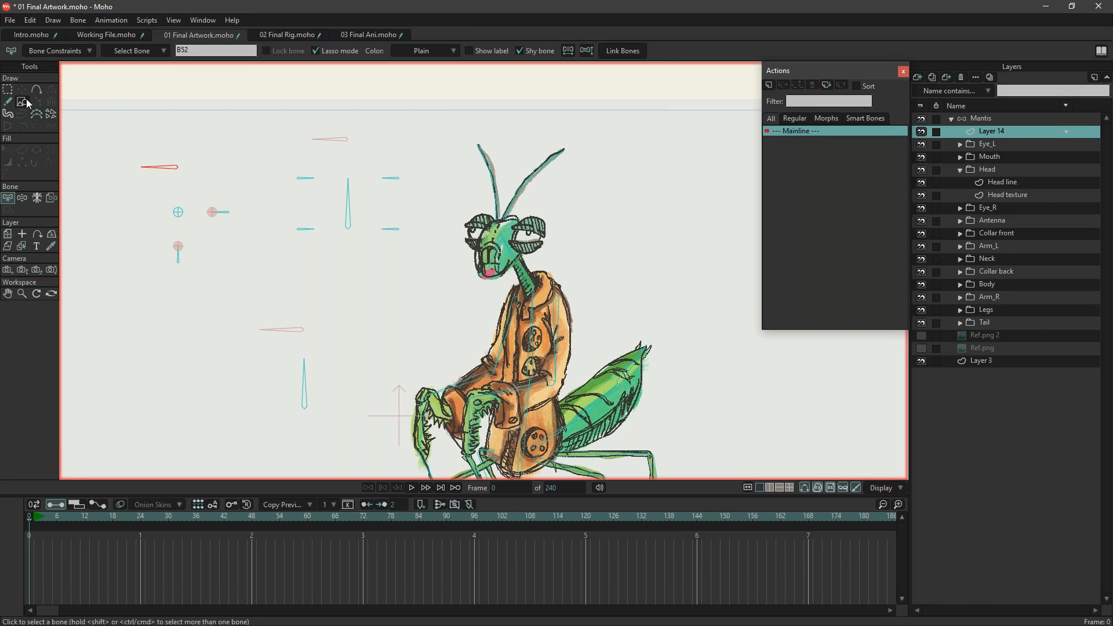
click(29, 105)
click(140, 51)
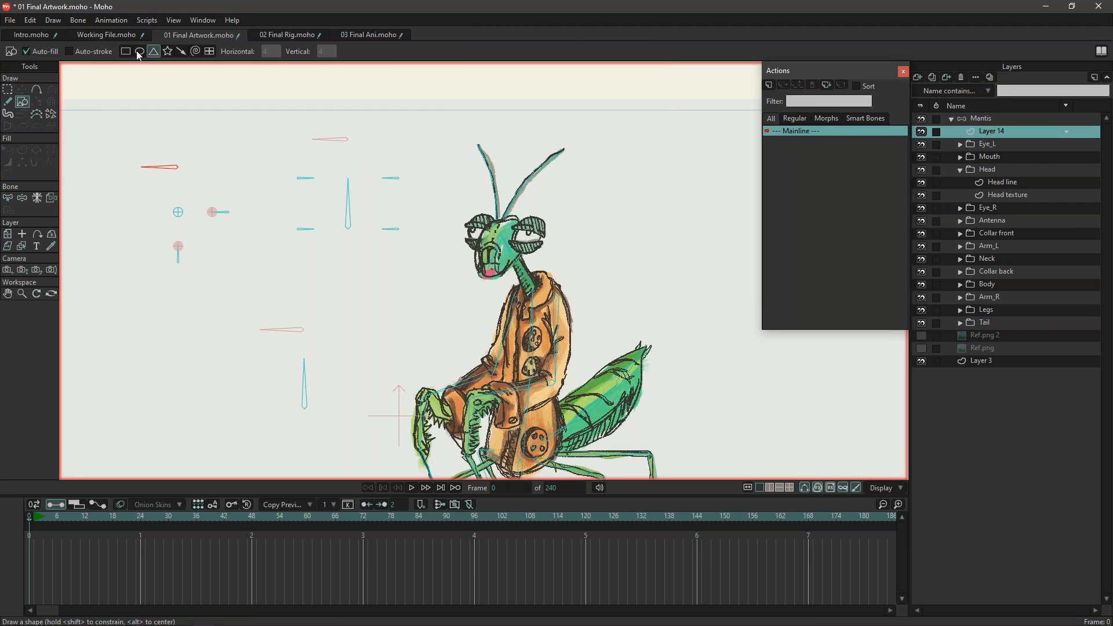
scroll(142, 186, up, 3)
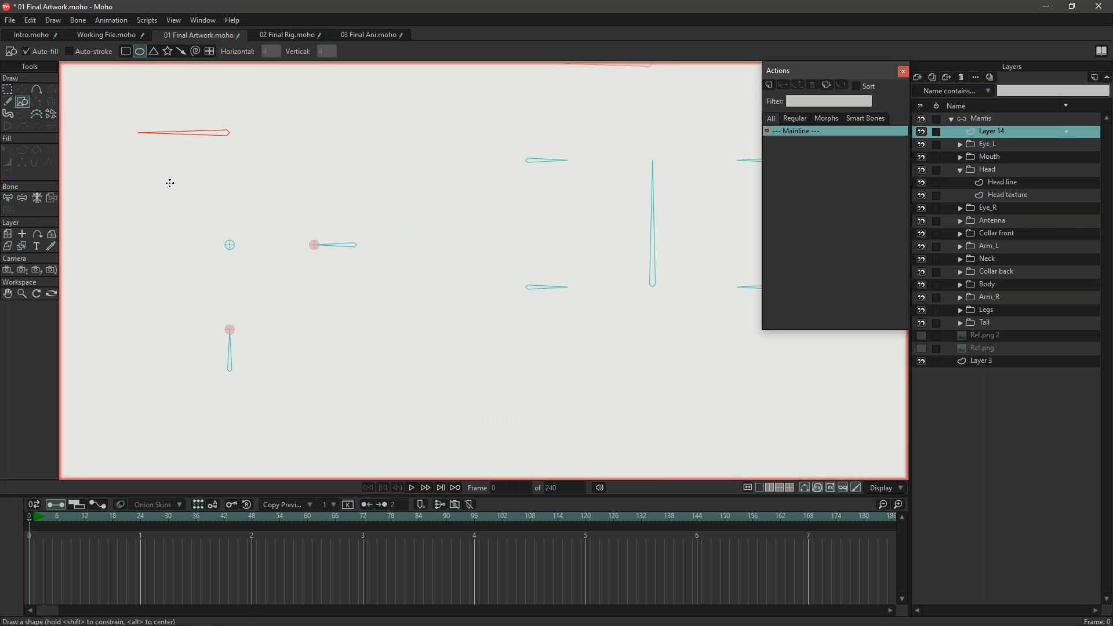
mouse_move(164, 174)
mouse_down()
mouse_move(239, 276)
mouse_move(306, 319)
mouse_up()
key(ctrl+z)
drag(174, 179, 306, 311)
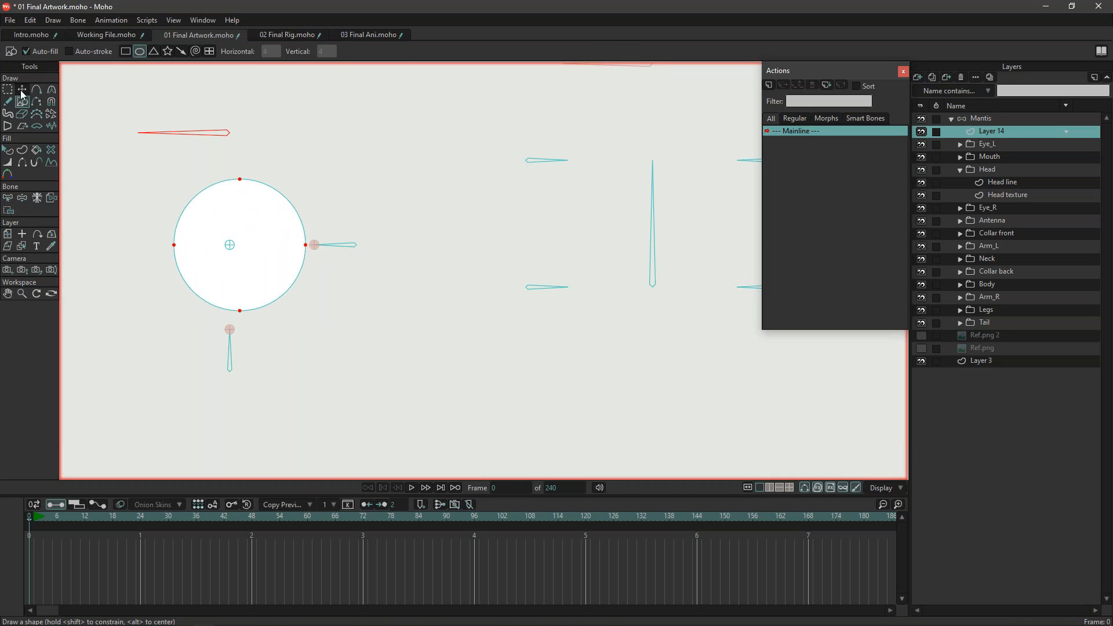
Move the circle so that it is centred on the pin bone inside it.
click(22, 89)
drag(245, 265, 234, 265)
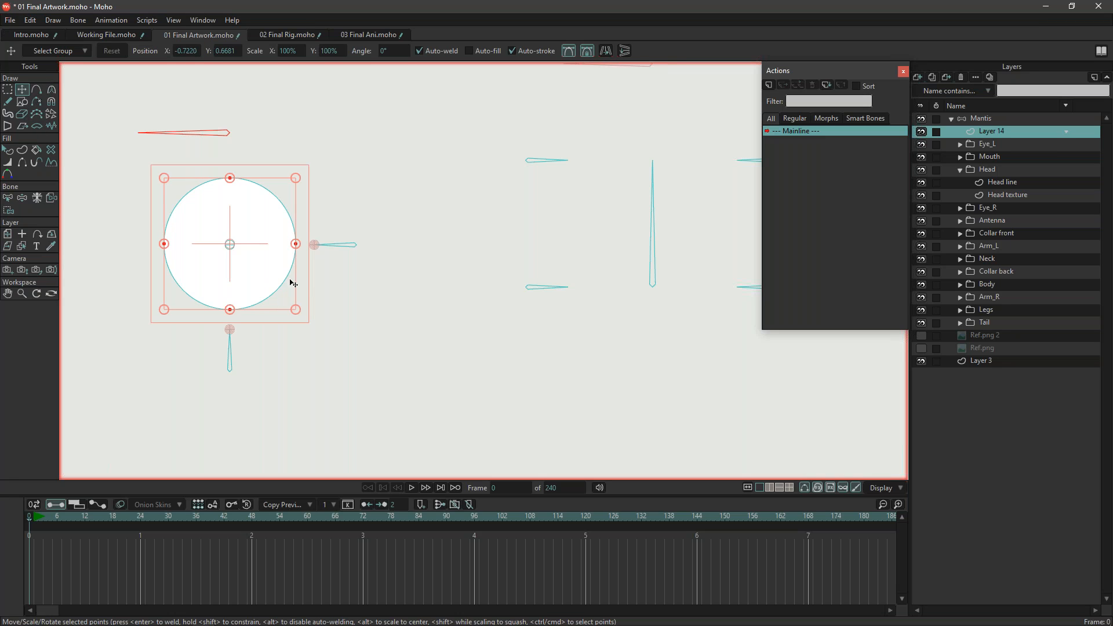
drag(224, 295, 221, 298)
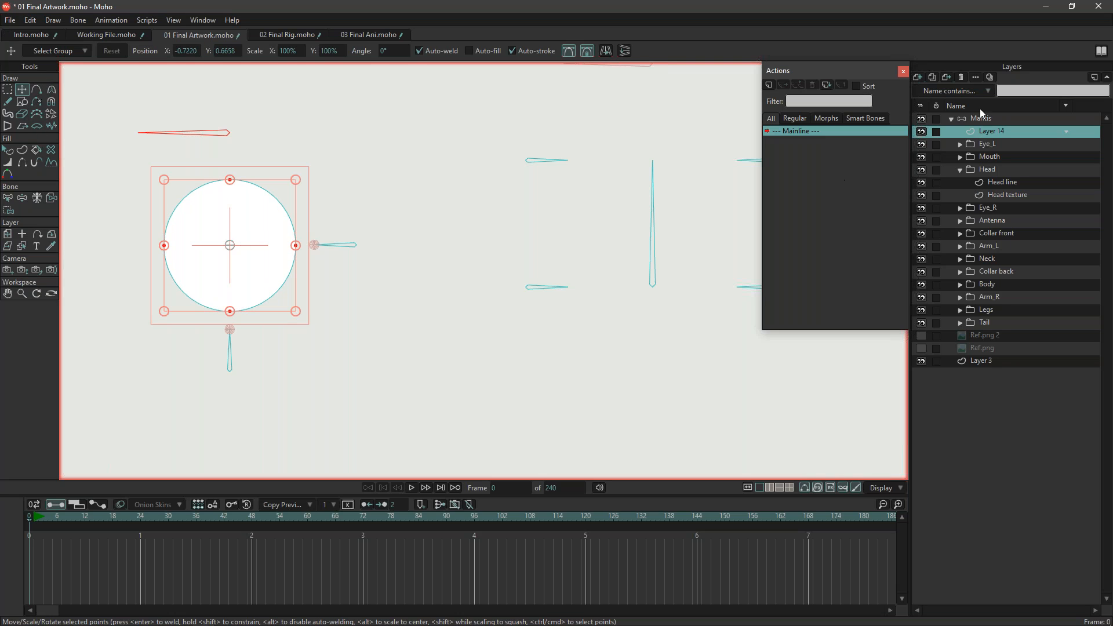
Remove the circle's fill and give it a black stroke 2 px wide.
click(8, 150)
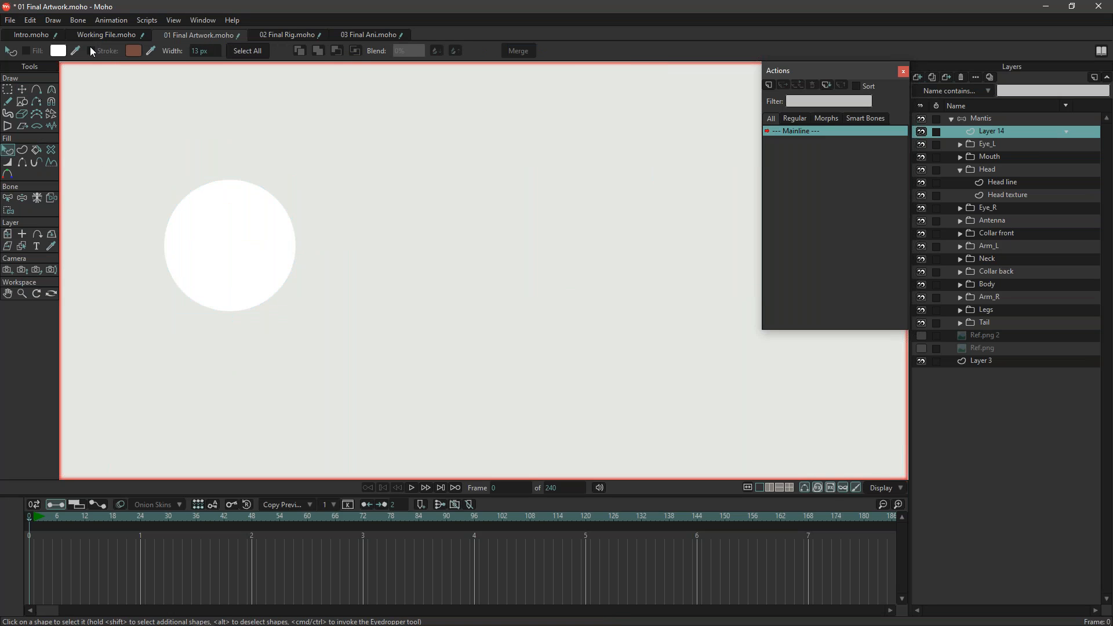
click(253, 246)
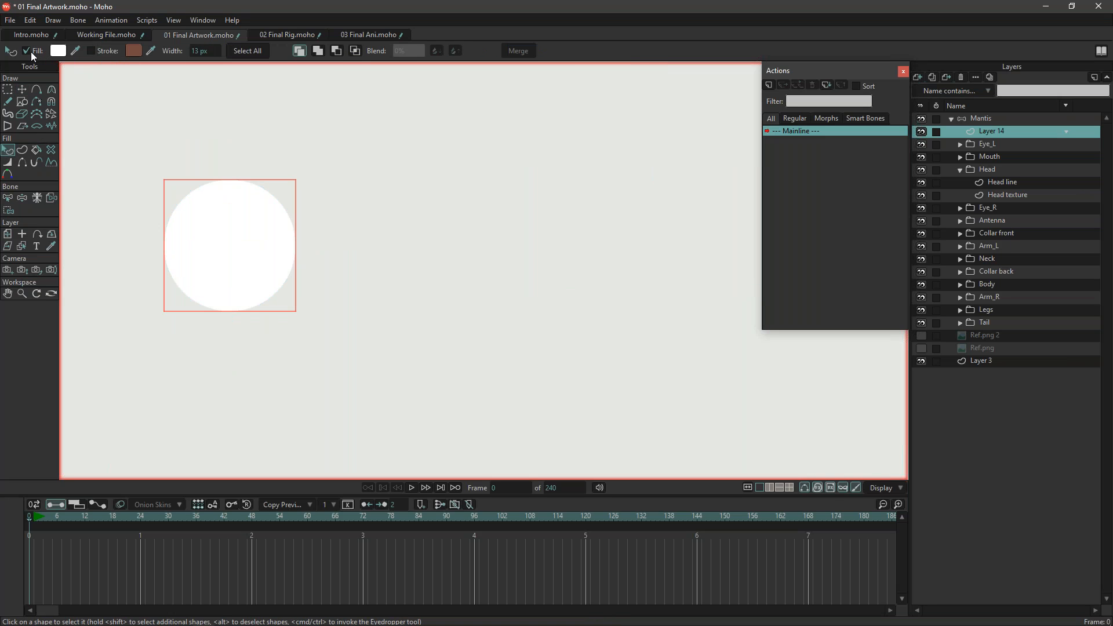
click(27, 51)
click(91, 51)
mouse_move(174, 56)
mouse_down()
mouse_move(138, 70)
mouse_move(148, 76)
mouse_up()
click(134, 54)
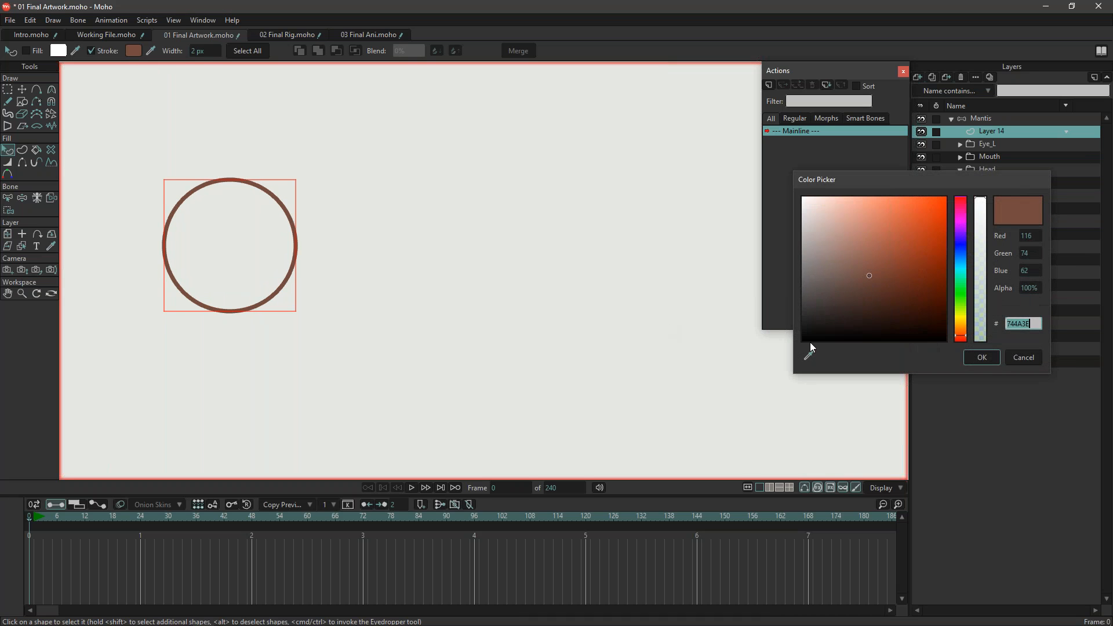
click(993, 369)
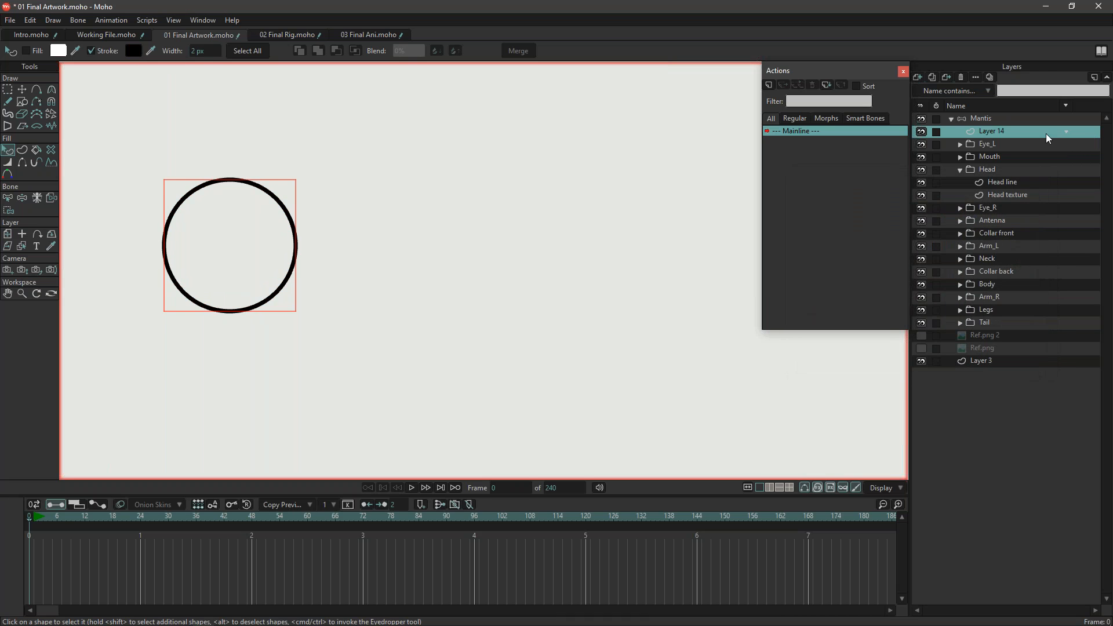
Link the circle's layer, Layer 14, to bone B52.
click(983, 120)
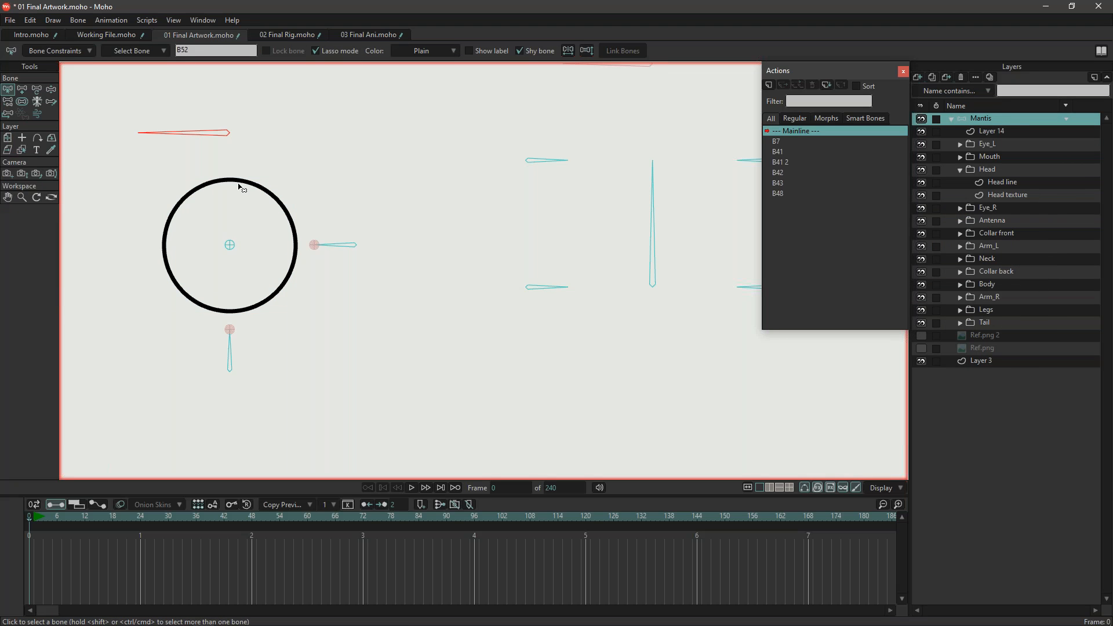
click(1003, 132)
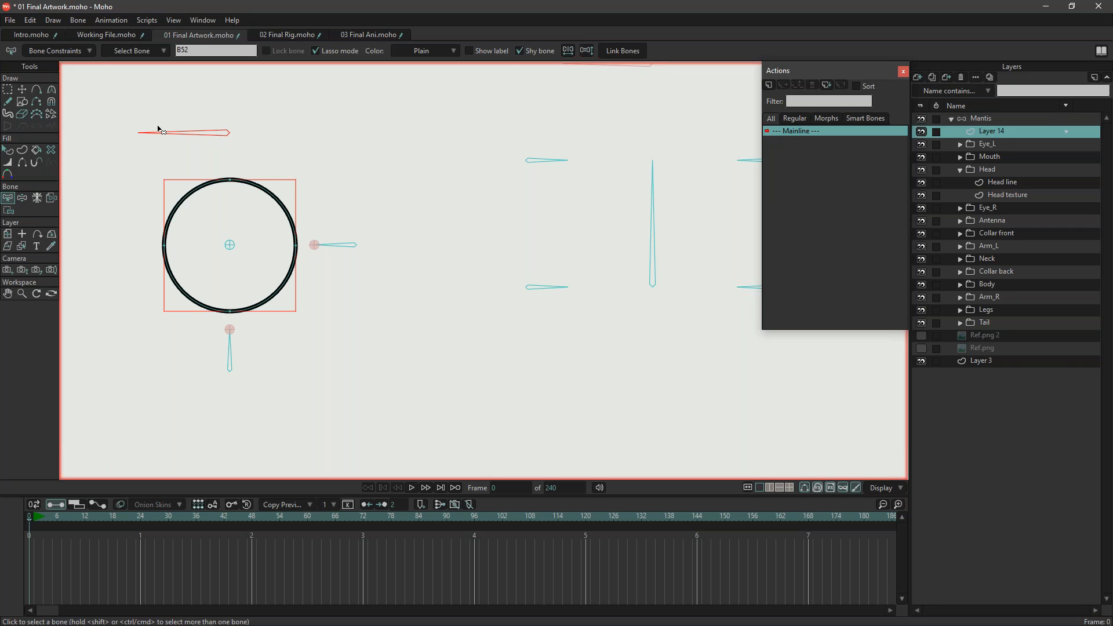
click(628, 55)
click(1016, 119)
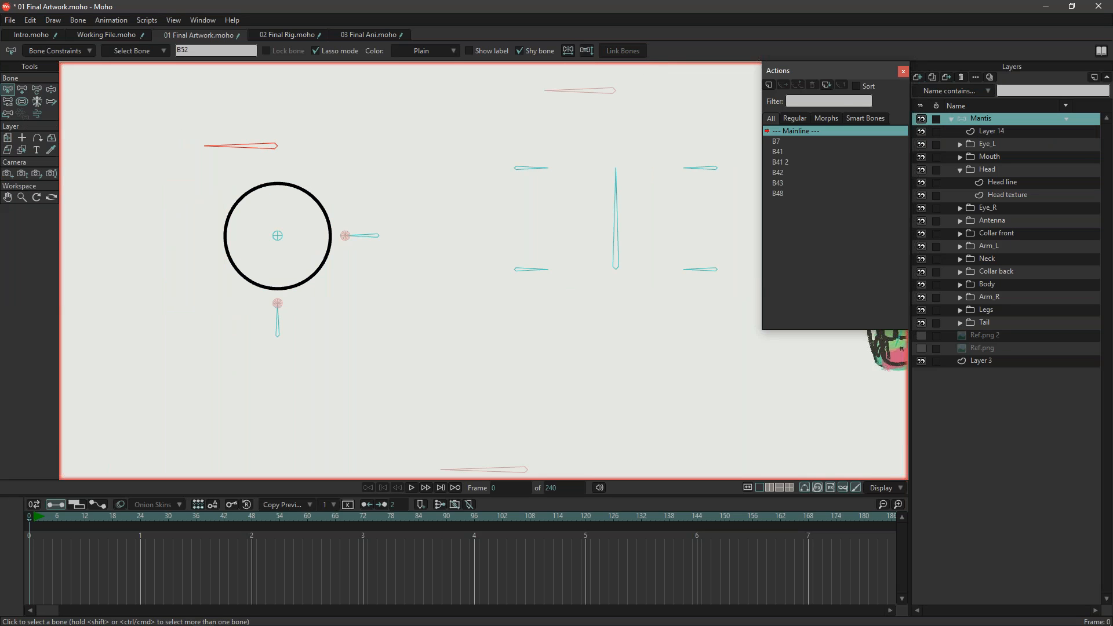
Try moving bone B52 to test whether the circle follows it, and undo the move.
click(36, 89)
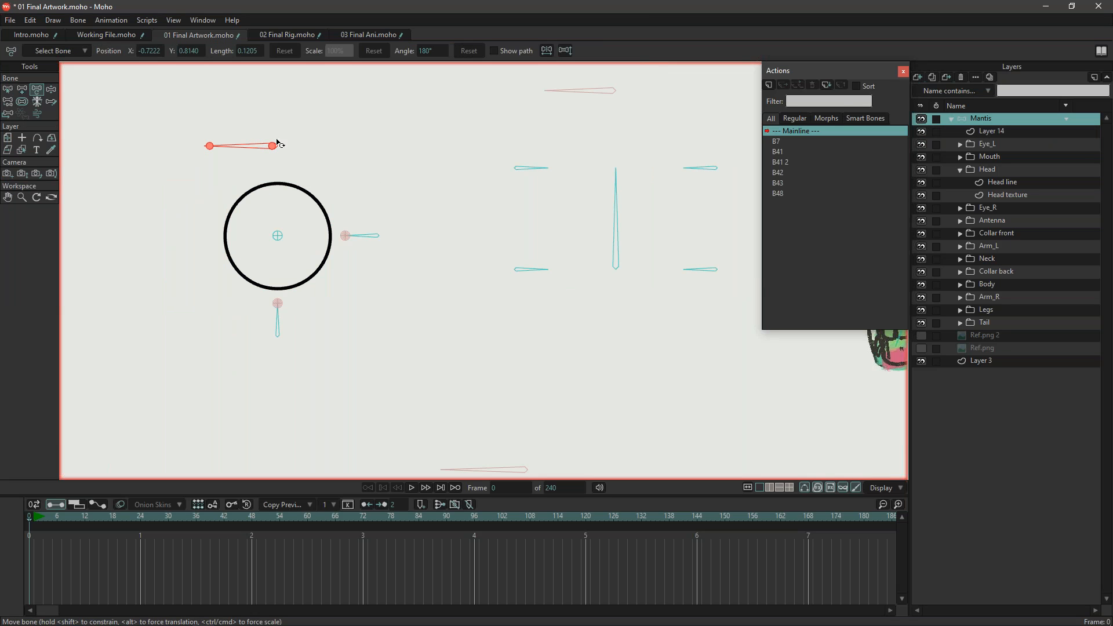
drag(268, 149, 229, 155)
key(ctrl+z)
Check which bone the circle layer Layer 14 is linked to.
click(998, 132)
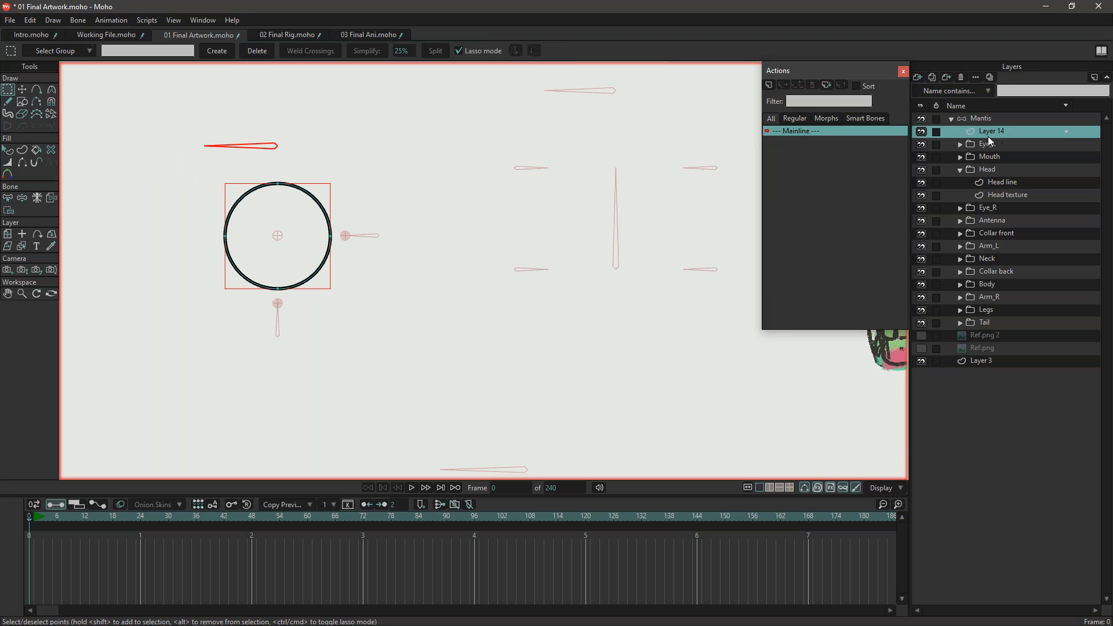
click(12, 199)
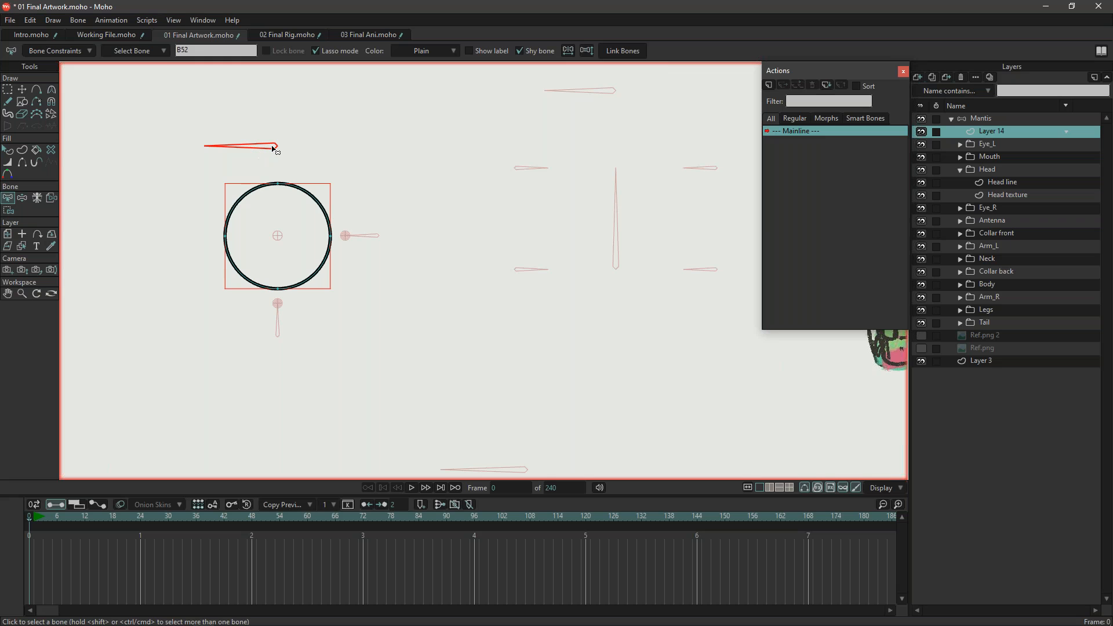
scroll(275, 150, down, 3)
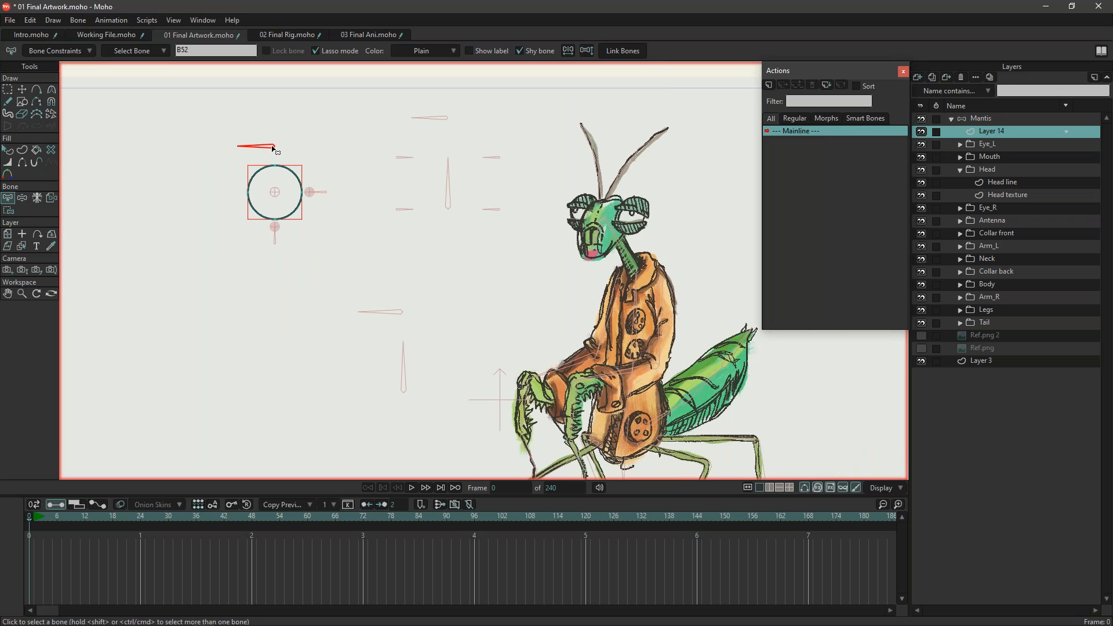
drag(317, 153, 294, 153)
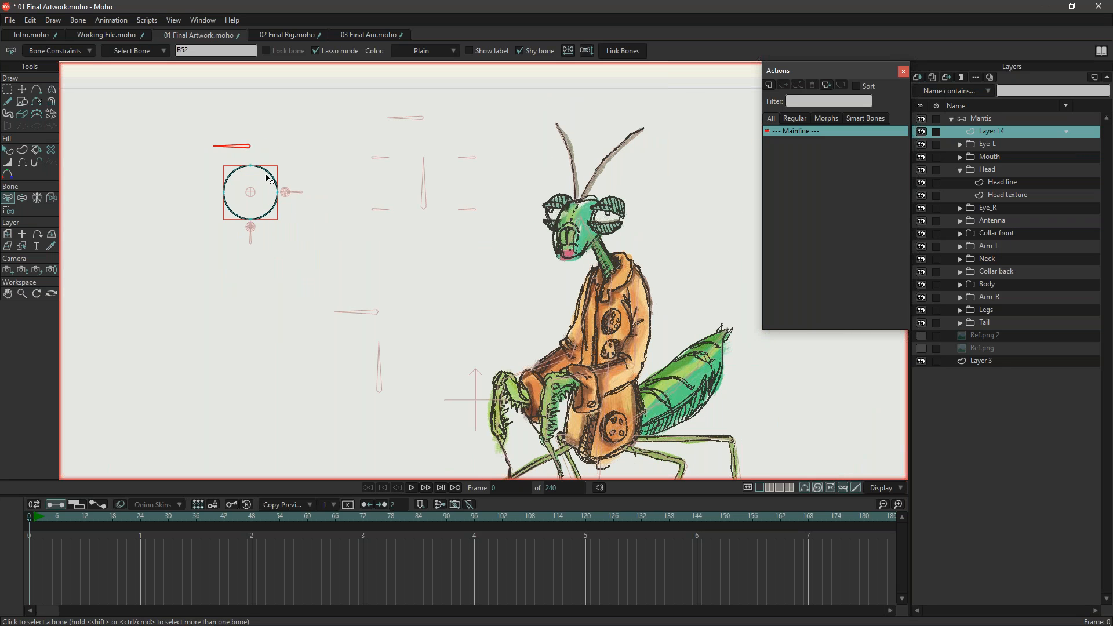
click(998, 119)
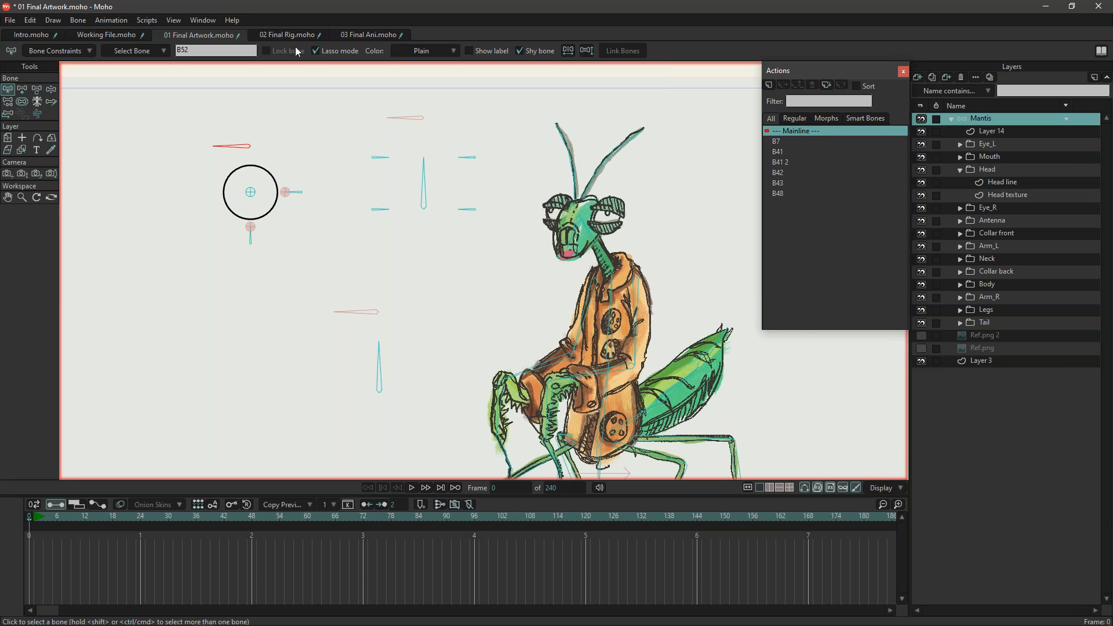
In 02 Final Rig.moho, test-move the parent bones above the control circle and face panel at frame 0, undoing each move.
click(281, 34)
scroll(238, 176, up, 4)
scroll(203, 215, down, 2)
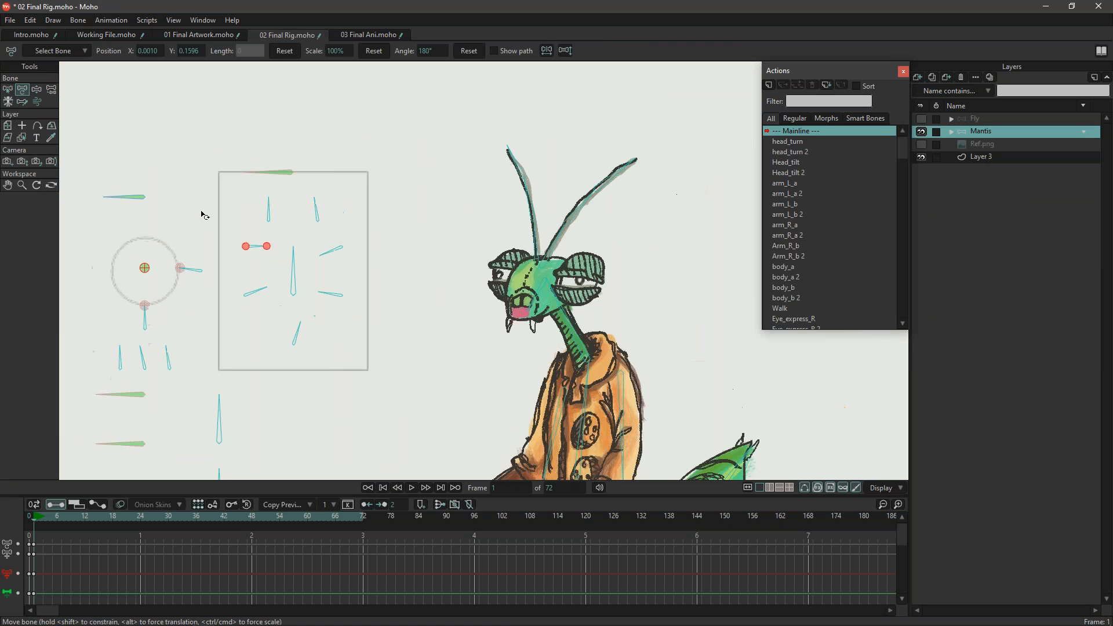
click(142, 198)
click(120, 444)
click(29, 517)
mouse_move(133, 200)
mouse_down()
mouse_move(131, 162)
mouse_move(128, 198)
mouse_up()
key(ctrl+z)
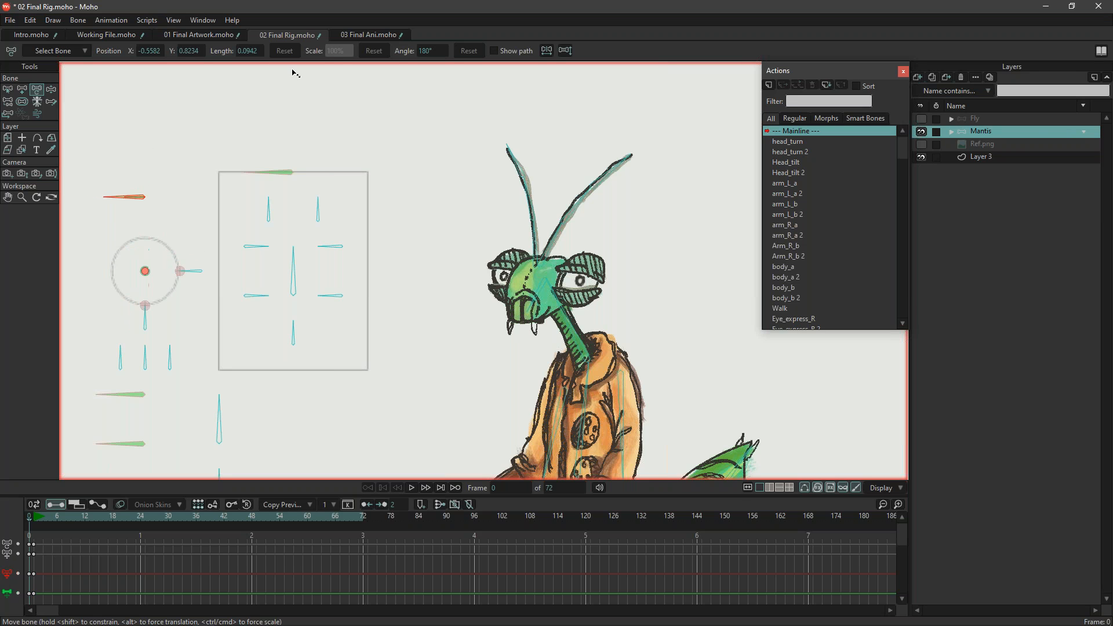
drag(292, 174, 335, 137)
key(ctrl+z)
Return to 01 Final Artwork.moho and hide the rig's shy bones.
click(218, 35)
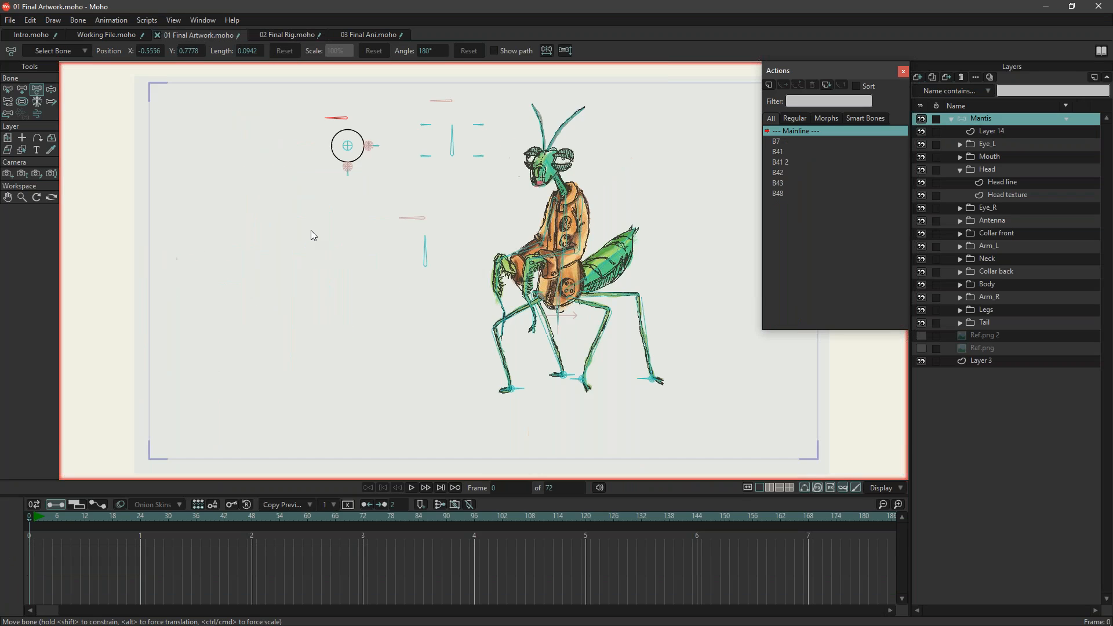
scroll(313, 233, up, 4)
key(b)
drag(304, 216, 187, 216)
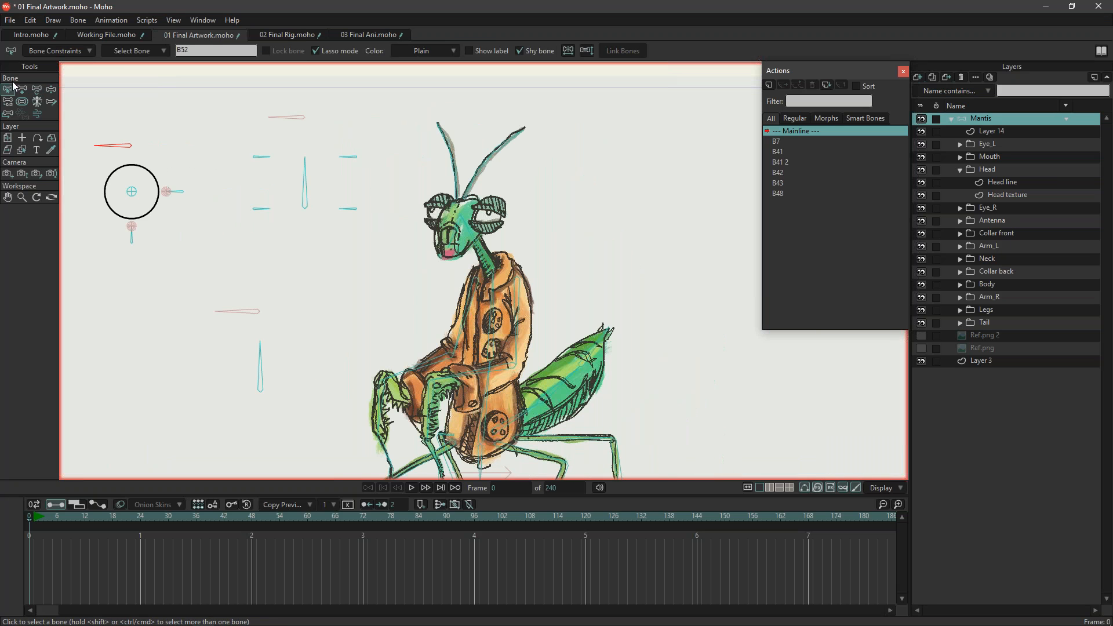
mouse_move(327, 103)
mouse_down()
mouse_move(91, 146)
mouse_move(140, 152)
mouse_move(329, 110)
mouse_up()
click(145, 69)
click(79, 21)
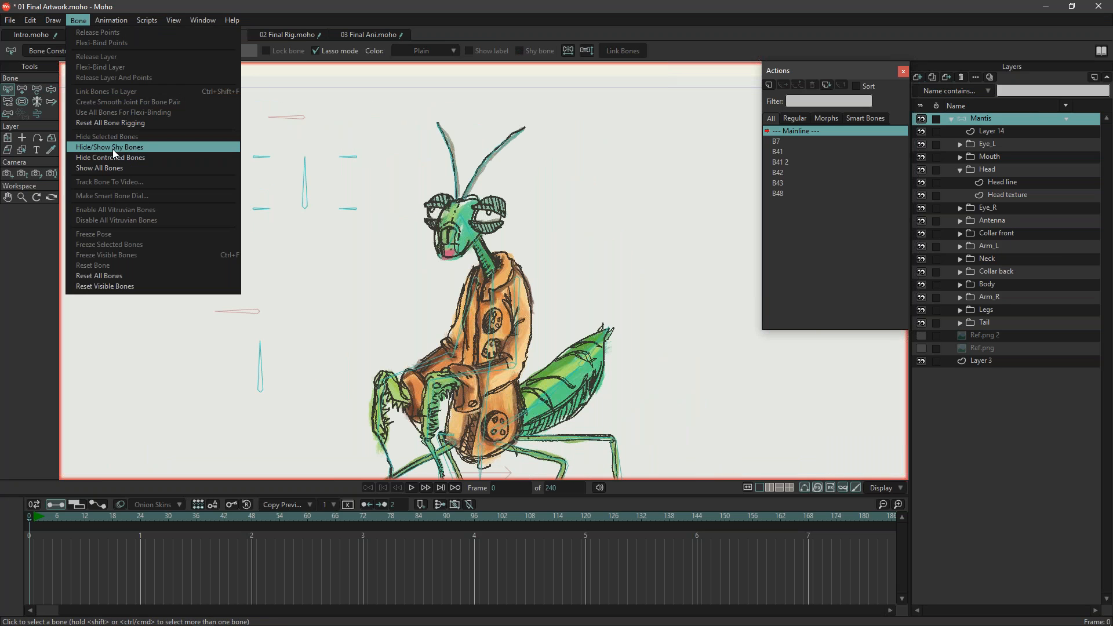
click(112, 148)
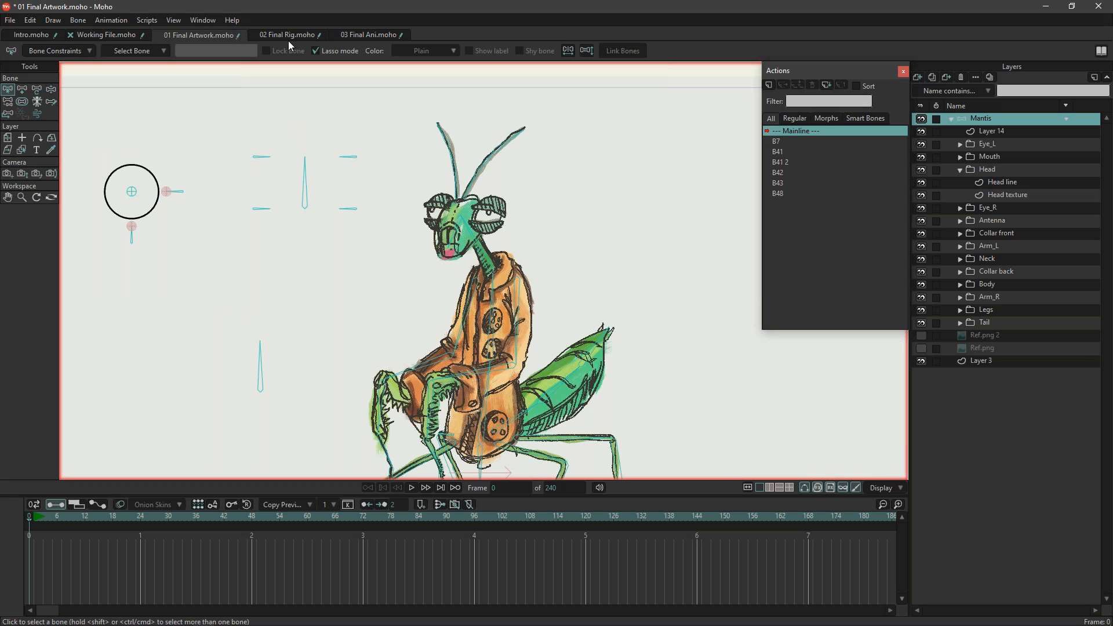
Mark bones B48 and B51 beside the control circle as shy bones.
scroll(130, 214, up, 3)
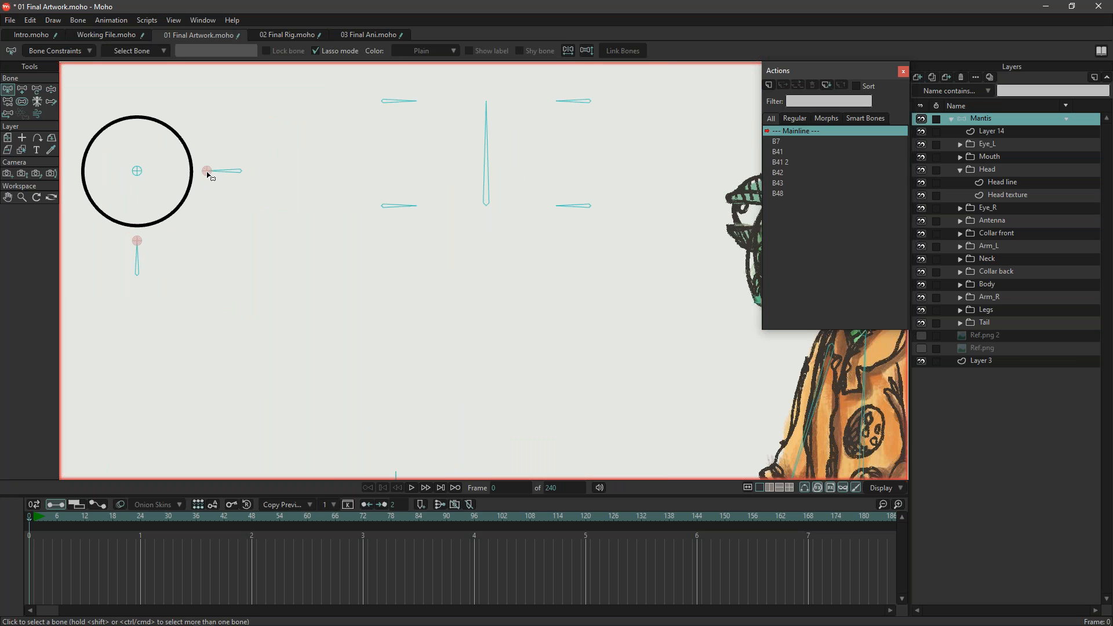
click(206, 173)
drag(232, 142, 301, 174)
click(519, 51)
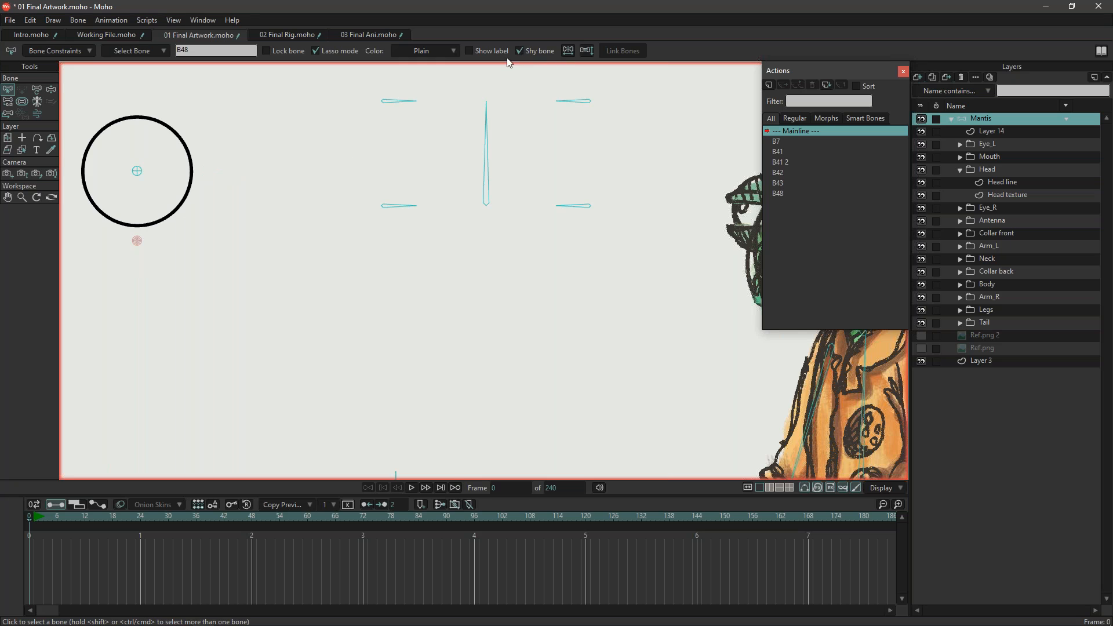
scroll(231, 219, down, 3)
scroll(240, 225, up, 2)
mouse_move(239, 225)
mouse_down()
mouse_move(198, 229)
mouse_move(241, 227)
mouse_up()
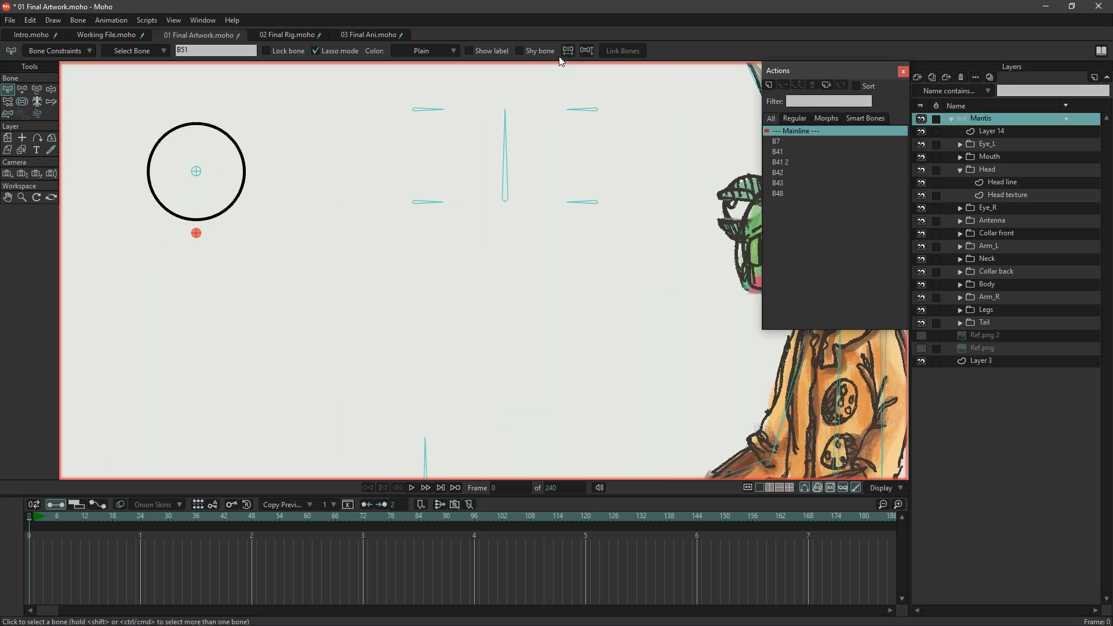
scroll(179, 134, down, 1)
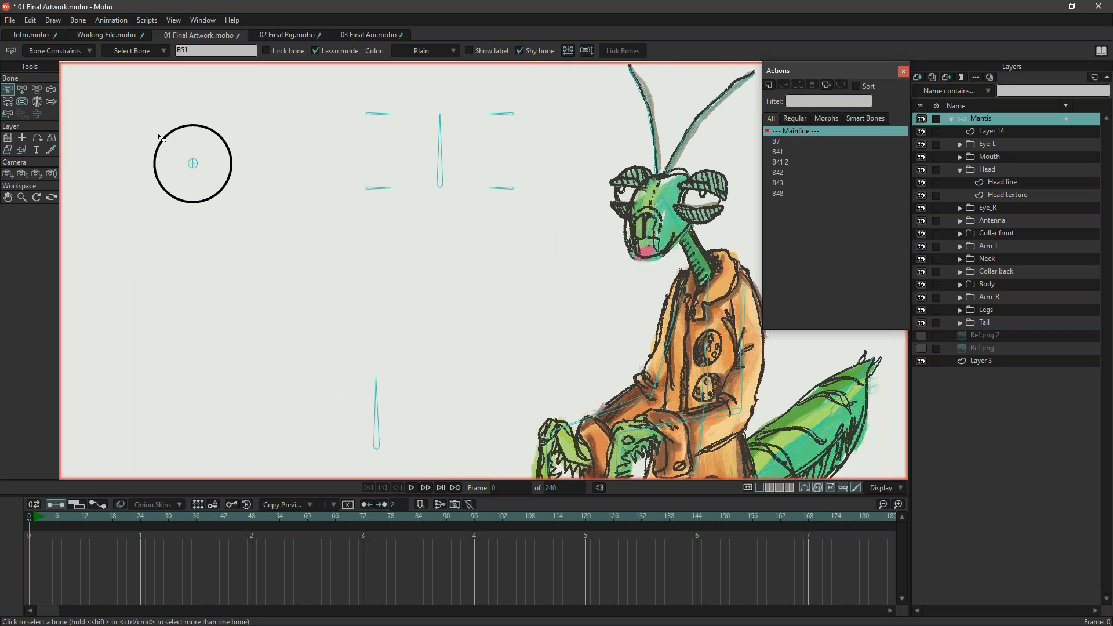
In 02 Final Rig.moho, examine the arrangement of the mantis rig's control bones, circle guide and face panel.
click(290, 35)
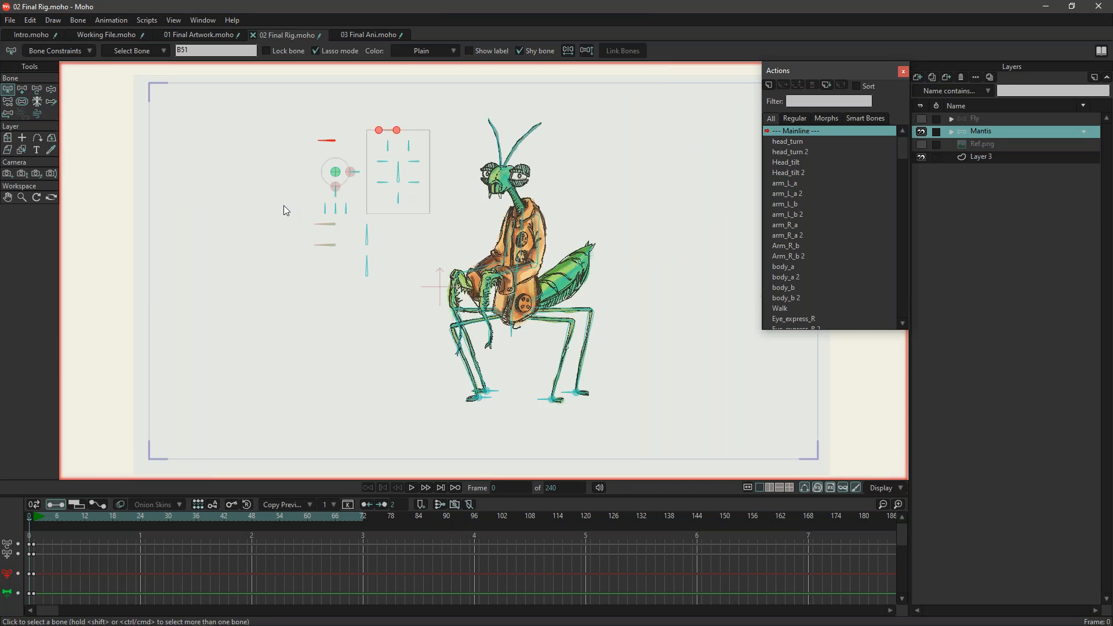
scroll(348, 236, up, 3)
scroll(382, 365, down, 2)
drag(400, 383, 361, 266)
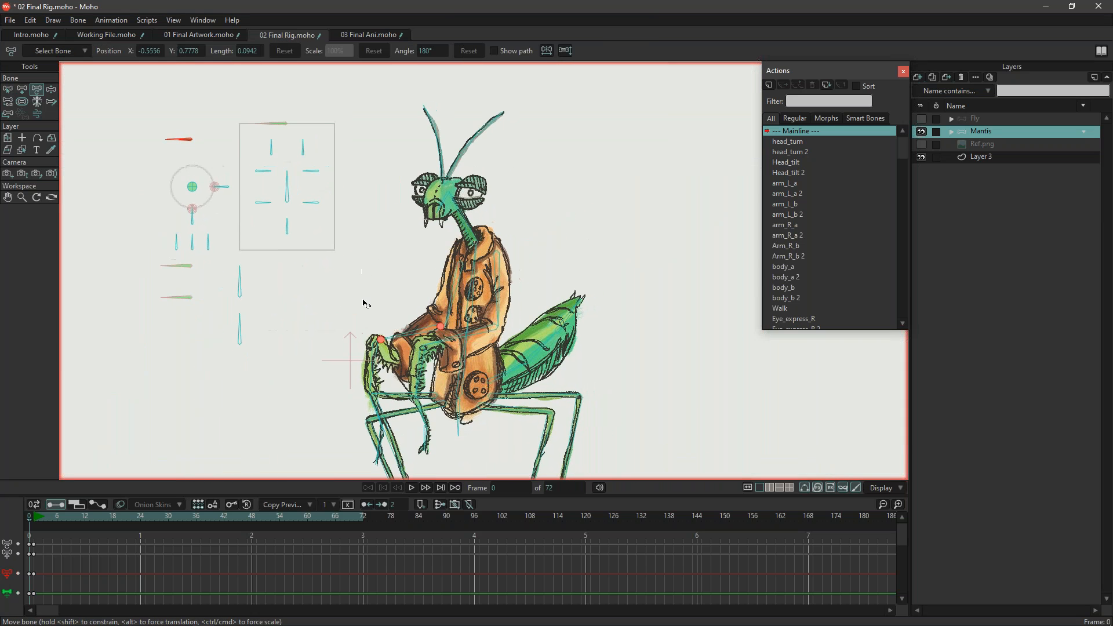
scroll(290, 285, down, 1)
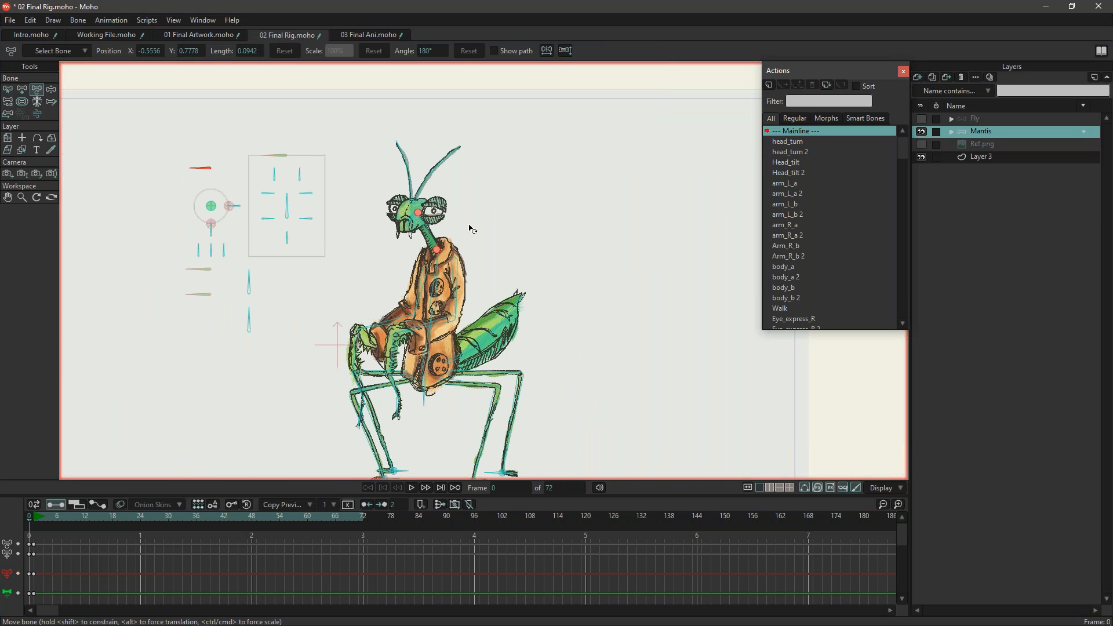
scroll(352, 334, down, 1)
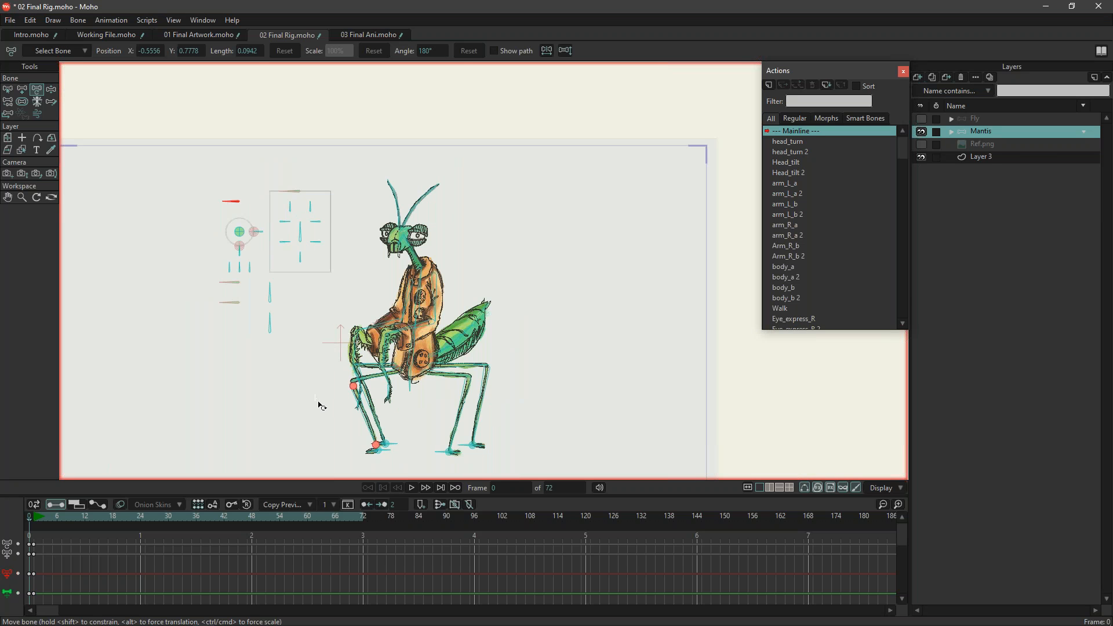
scroll(319, 404, up, 1)
drag(319, 408, 345, 371)
click(8, 91)
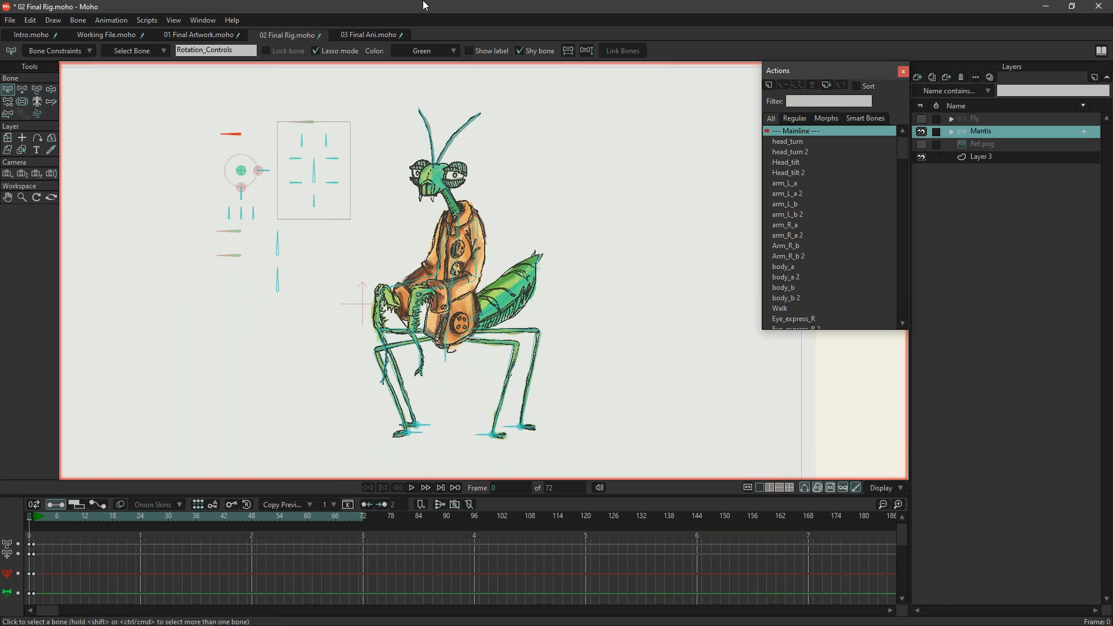
In 03 Final Ani.moho, select the Fly 2 layer and compare its rig at frames 0 and 1.
click(363, 34)
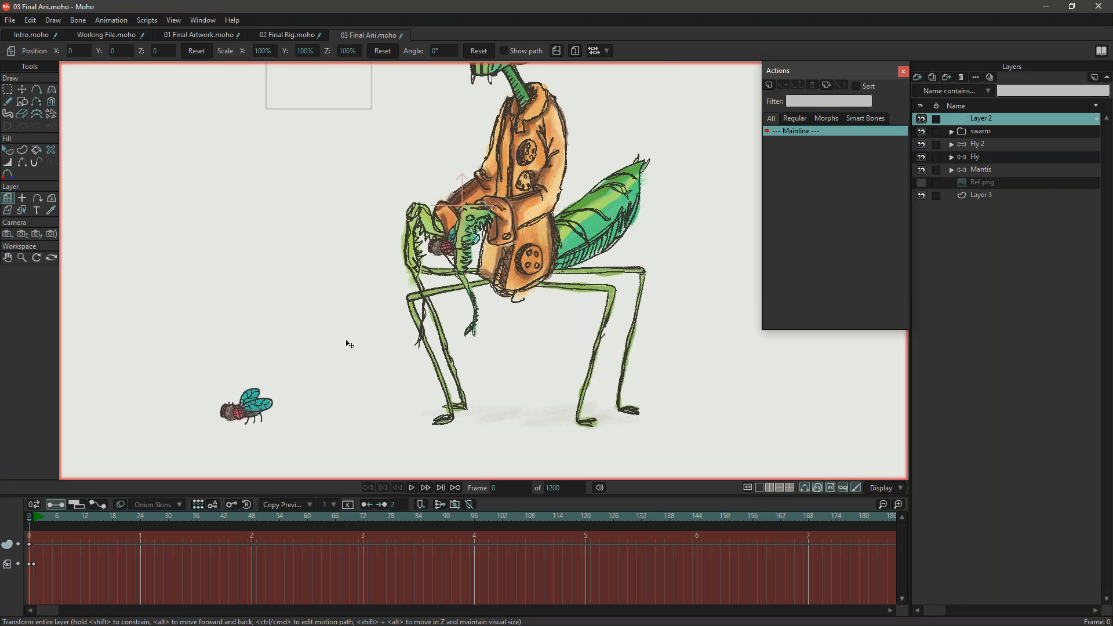
scroll(350, 345, down, 1)
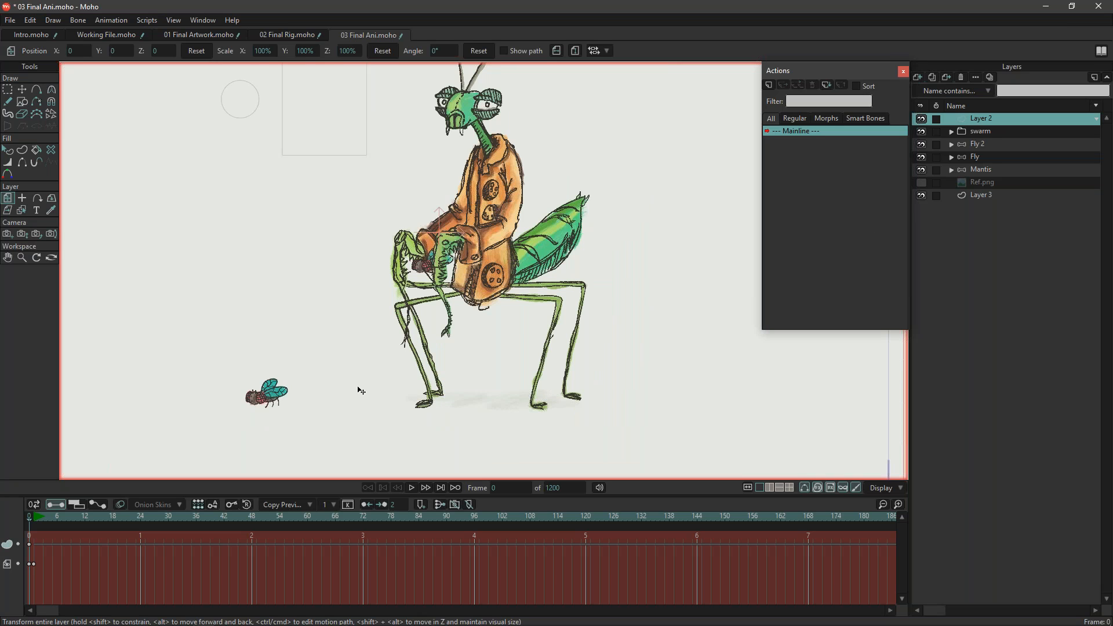
click(993, 145)
scroll(275, 367, up, 4)
scroll(275, 367, up, 3)
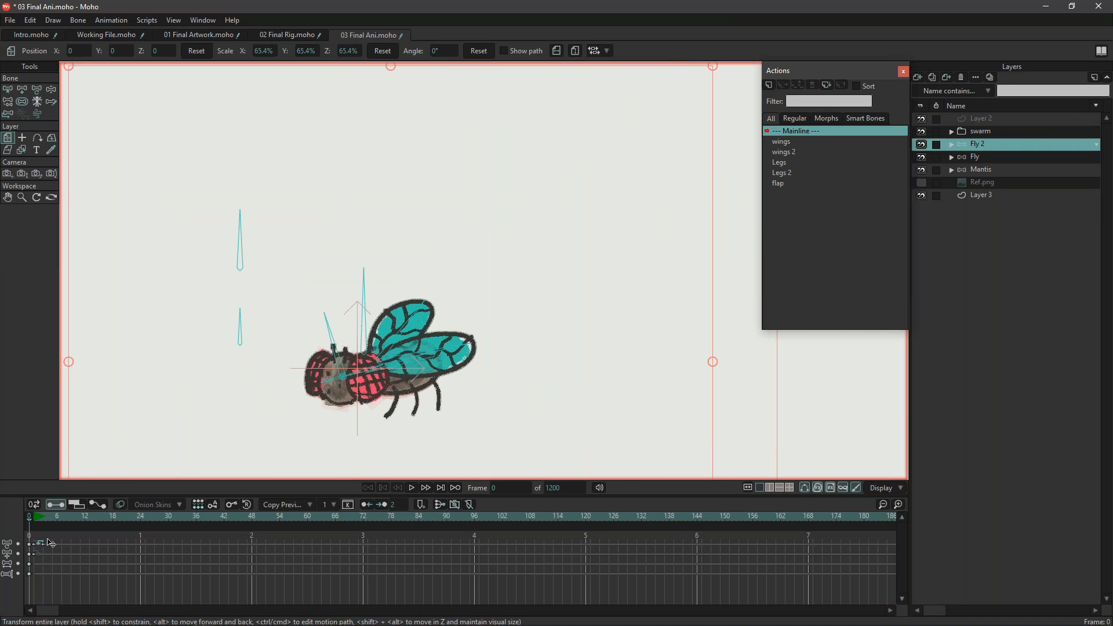
click(33, 515)
scroll(324, 407, down, 6)
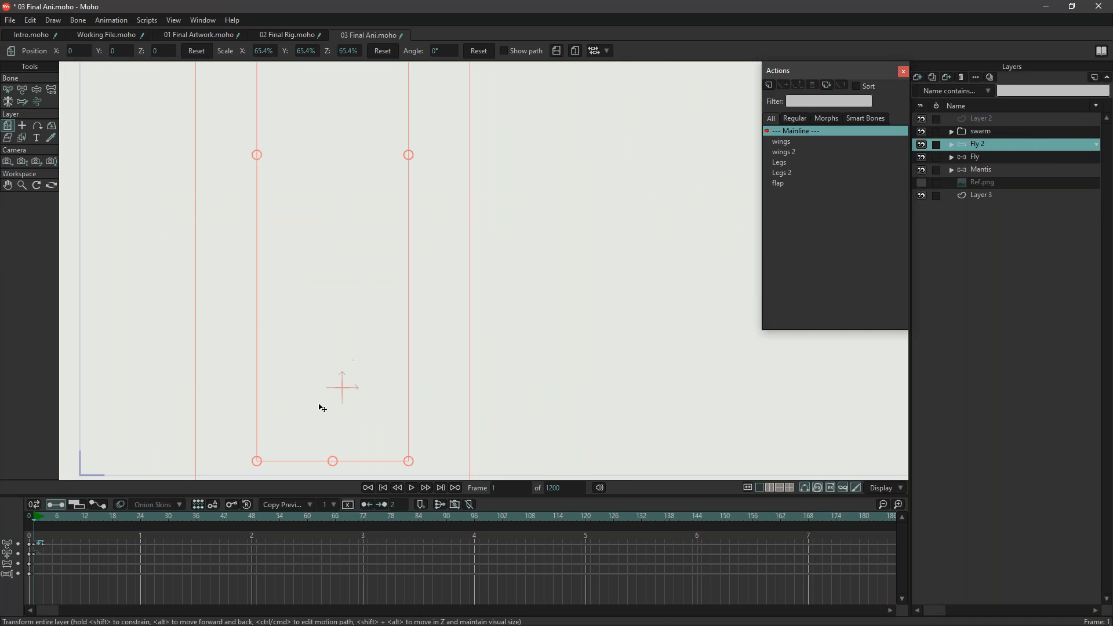
scroll(312, 202, up, 6)
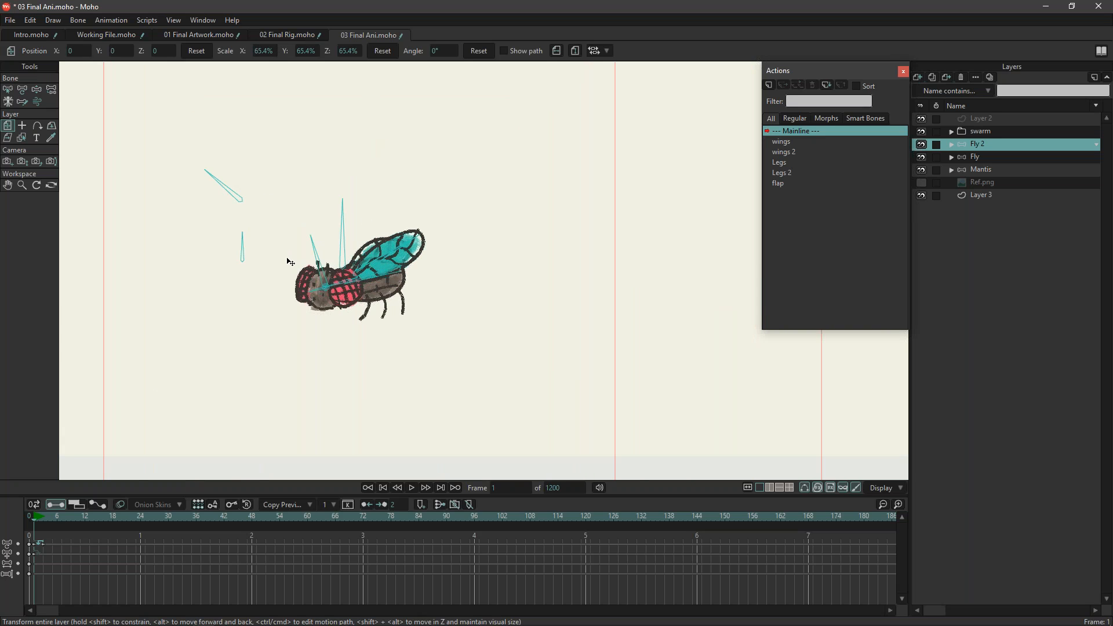
click(32, 518)
scroll(306, 420, down, 6)
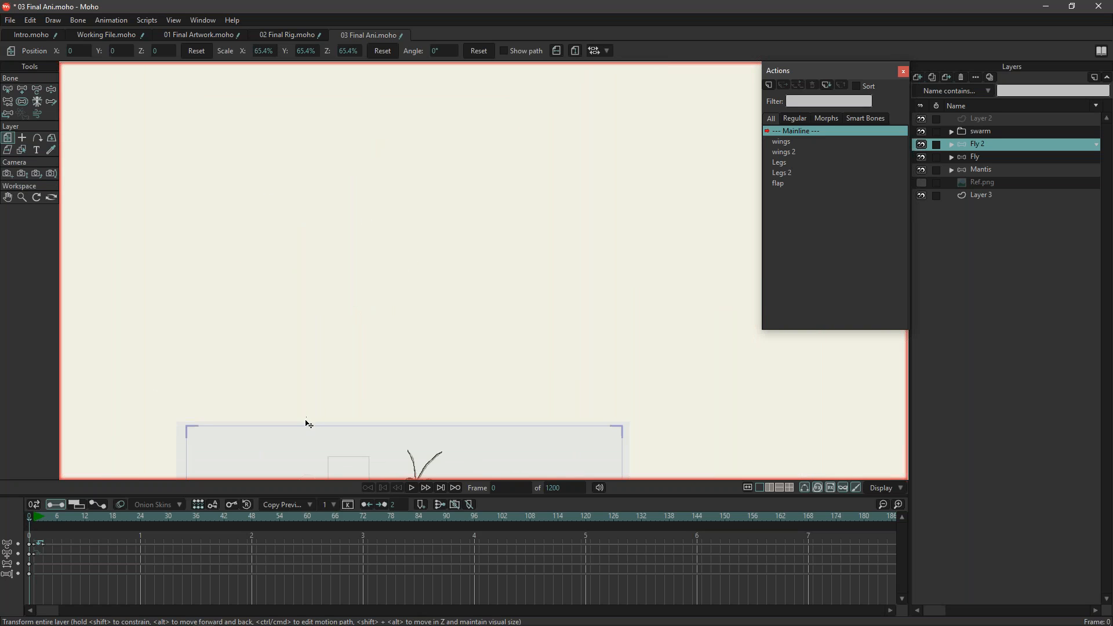
scroll(442, 350, up, 6)
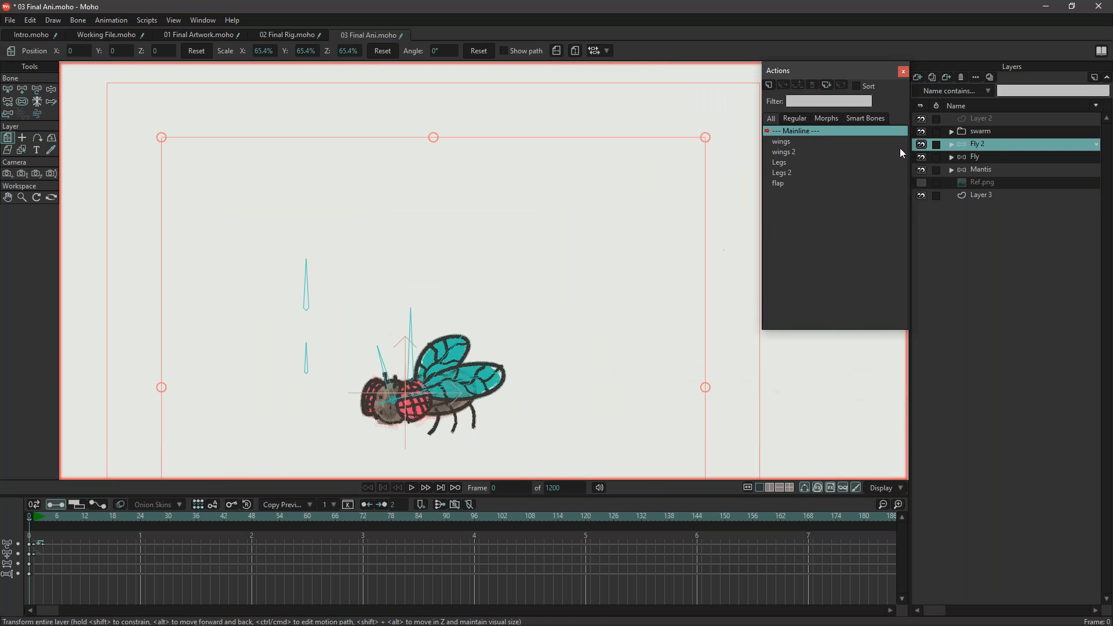
Try the control bones of Fly and Fly 2 at frame 0, and hide the Fly layer to isolate Fly 2.
click(979, 158)
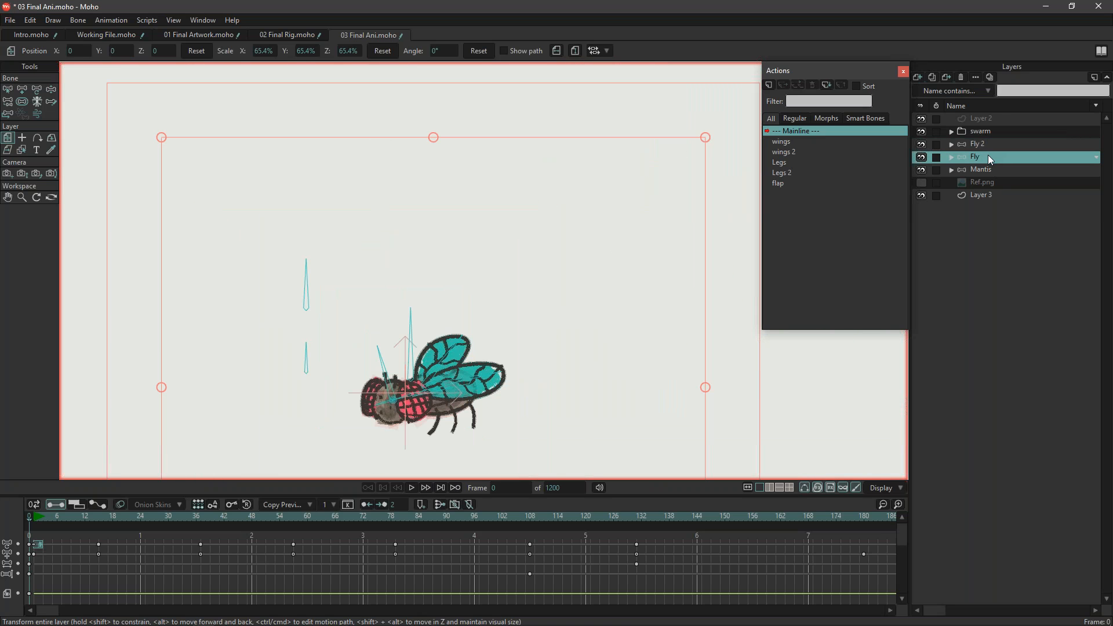
key(z)
mouse_move(306, 358)
mouse_down()
mouse_move(281, 366)
mouse_move(356, 344)
mouse_move(305, 339)
mouse_up()
mouse_move(306, 280)
mouse_down()
mouse_move(273, 278)
mouse_move(318, 216)
mouse_move(331, 281)
mouse_move(302, 287)
mouse_move(333, 289)
mouse_move(313, 294)
mouse_move(306, 278)
mouse_up()
click(1005, 147)
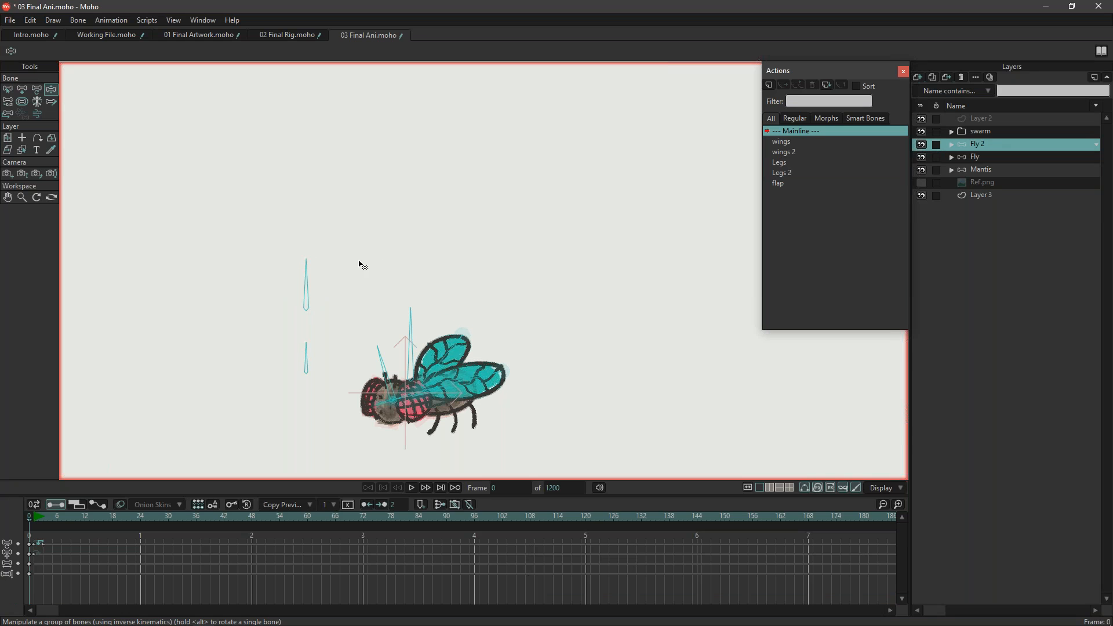
click(299, 290)
click(923, 145)
drag(336, 276, 309, 277)
click(922, 157)
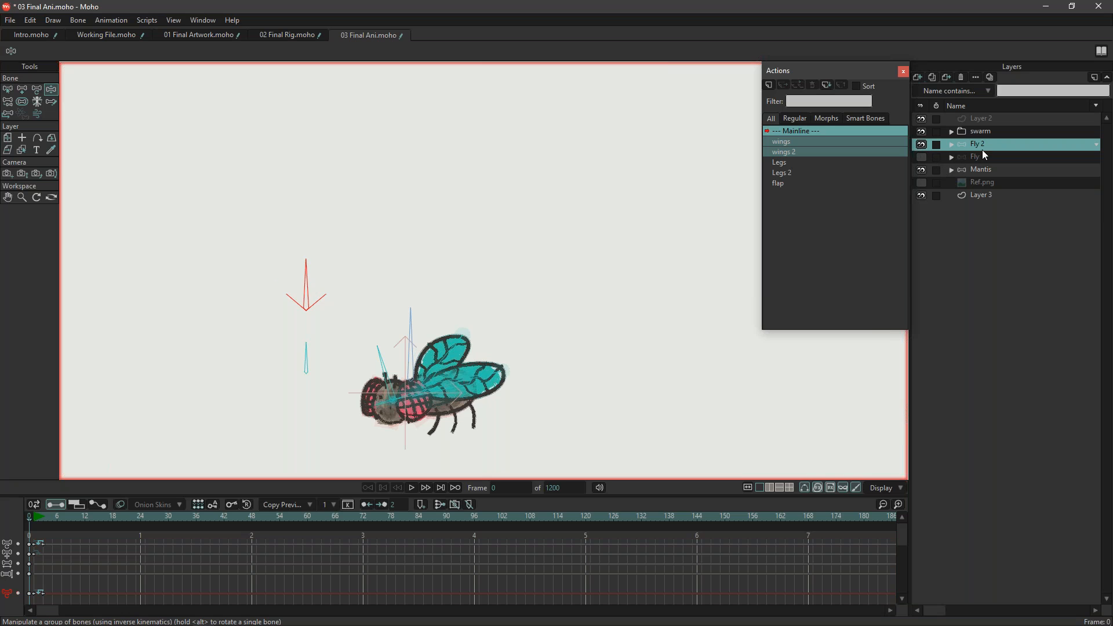
At frame 1, rotate Fly 2's two separate control bones to pose the fly's wings and legs.
scroll(368, 236, down, 8)
click(33, 516)
scroll(336, 173, down, 5)
drag(446, 160, 436, 280)
scroll(321, 167, up, 12)
scroll(402, 323, up, 3)
drag(423, 404, 397, 210)
mouse_move(379, 314)
mouse_down()
mouse_move(338, 315)
mouse_move(392, 301)
mouse_up()
drag(383, 243, 400, 181)
scroll(454, 270, up, 3)
drag(499, 347, 484, 284)
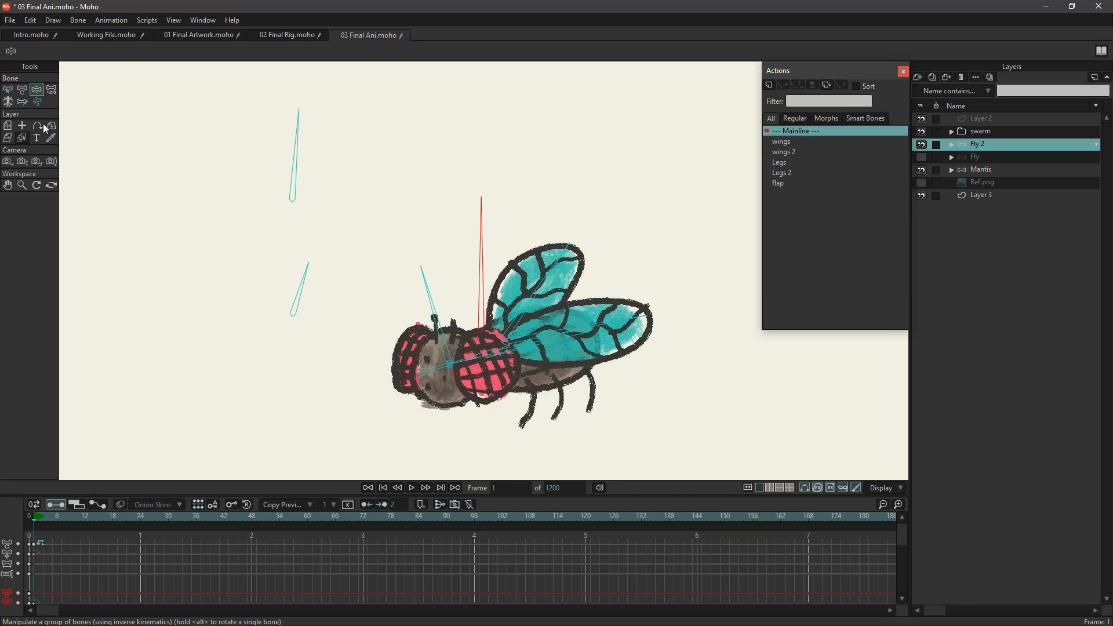
drag(450, 328, 445, 278)
Move Fly 2's head bone B10 far away from the body with Transform Bone to stretch the neck area.
click(22, 90)
drag(449, 355, 379, 293)
drag(441, 364, 488, 369)
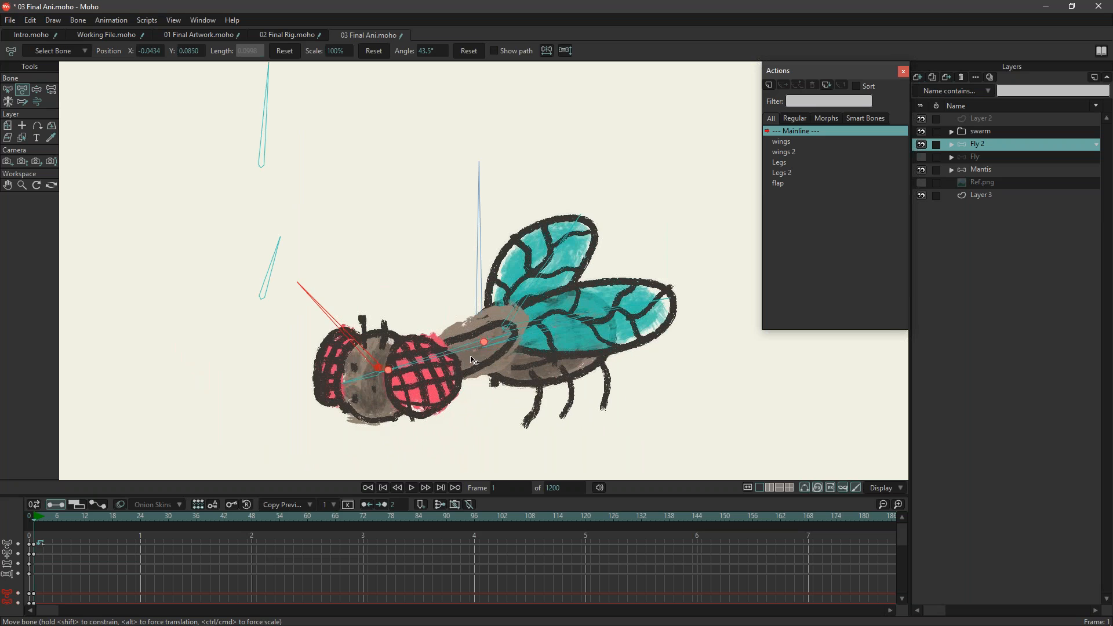
drag(373, 363, 309, 399)
Check the constraints and inverse kinematics target of the stretched bone B8.
key(z)
click(443, 357)
click(54, 50)
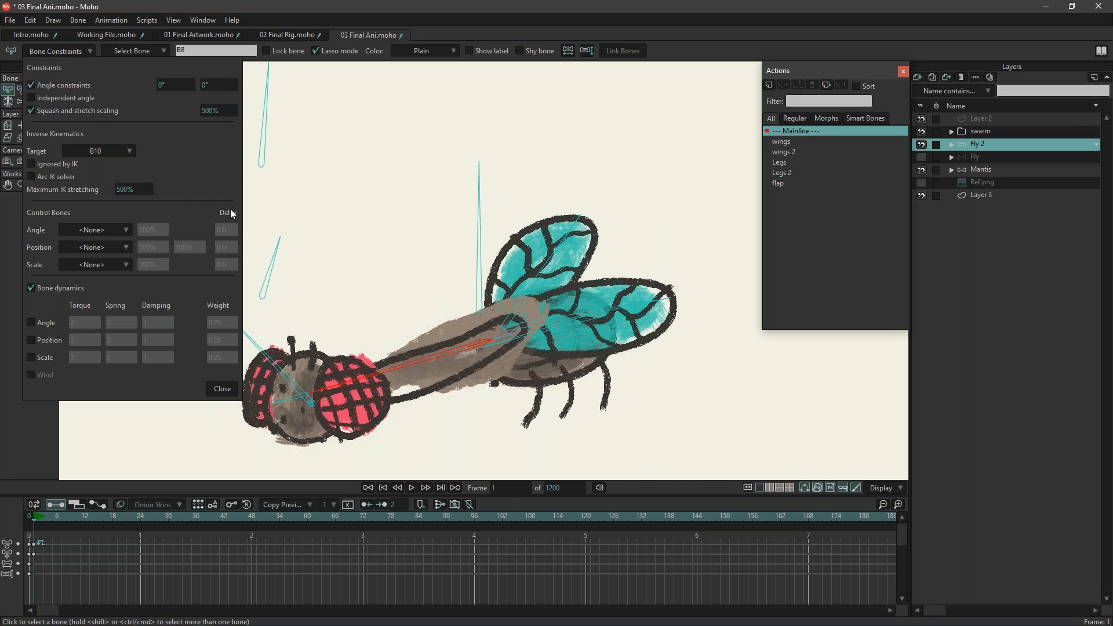
click(222, 389)
Move head bone B10 back closer to the fly's body with Transform Bone.
click(22, 90)
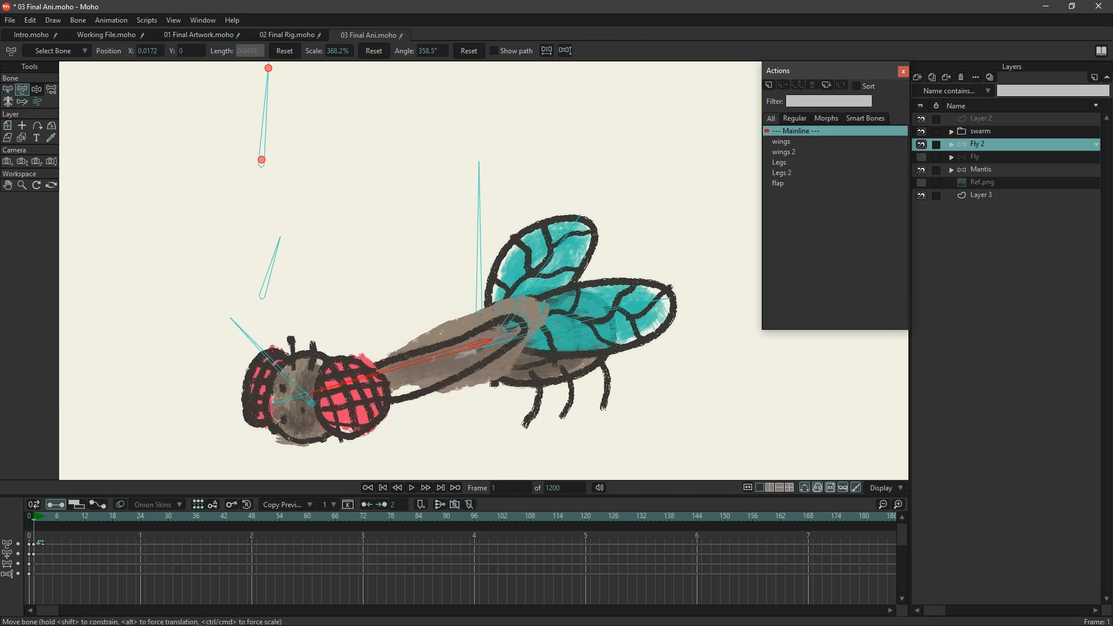
click(312, 408)
drag(306, 400, 356, 335)
Play the mantis animation from frame 89 and show a wider span of frames in the timeline.
scroll(220, 427, down, 5)
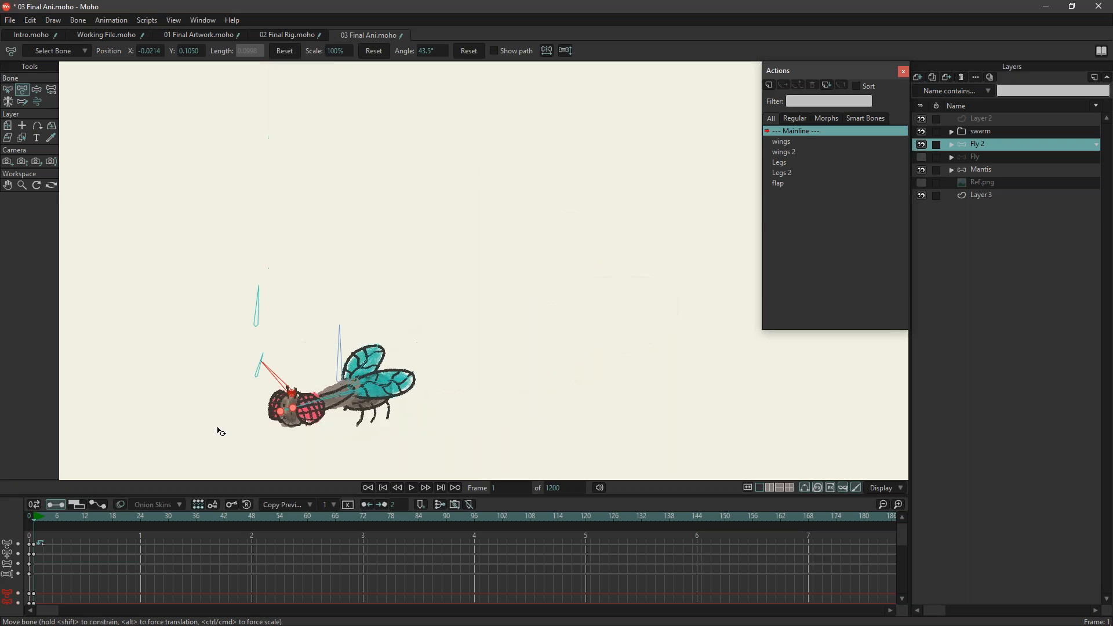
scroll(236, 407, down, 4)
drag(238, 407, 239, 136)
scroll(340, 251, down, 5)
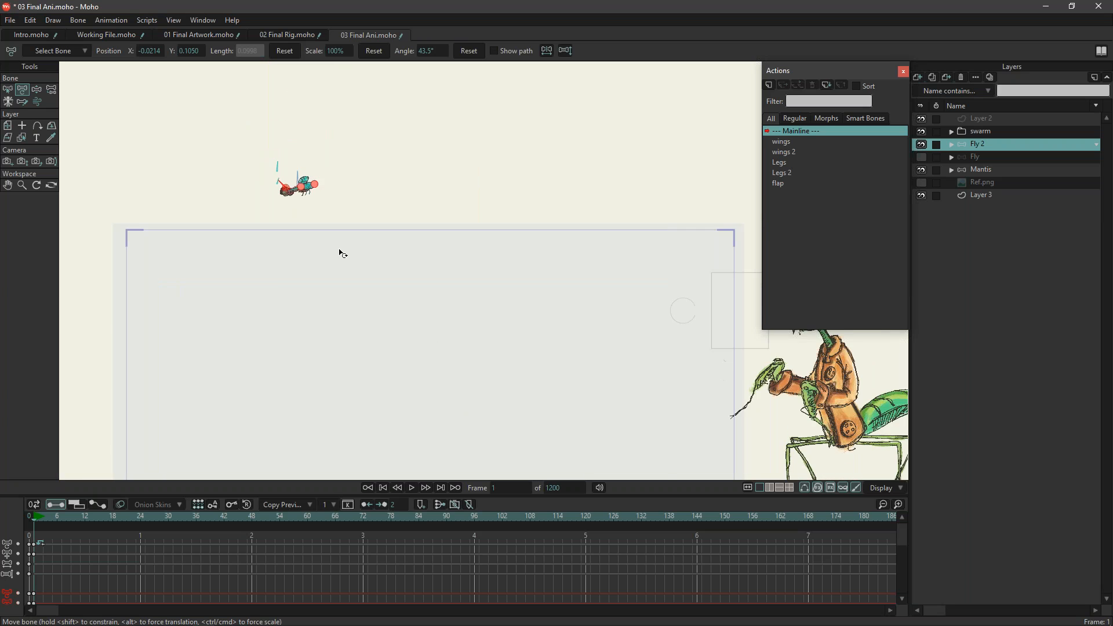
drag(340, 251, 246, 149)
click(441, 518)
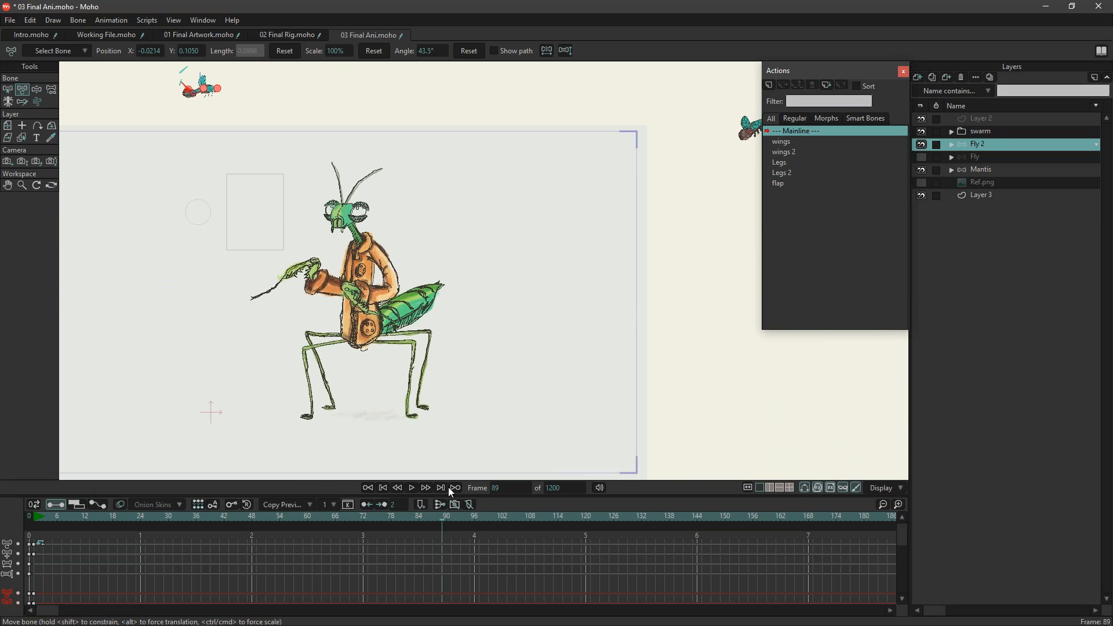
click(412, 489)
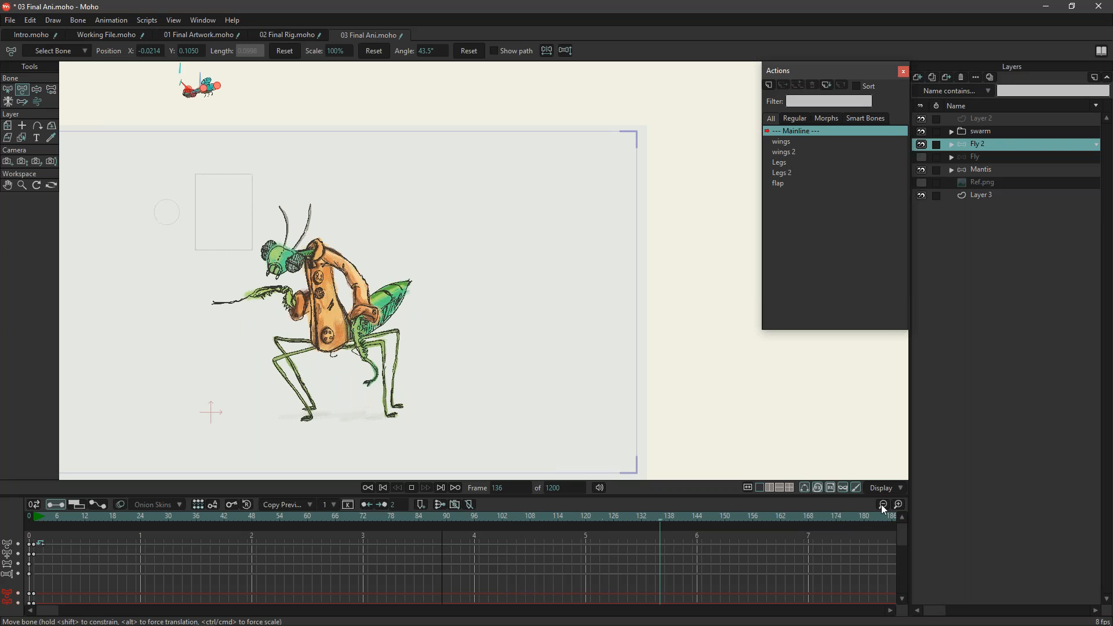
click(881, 513)
click(412, 488)
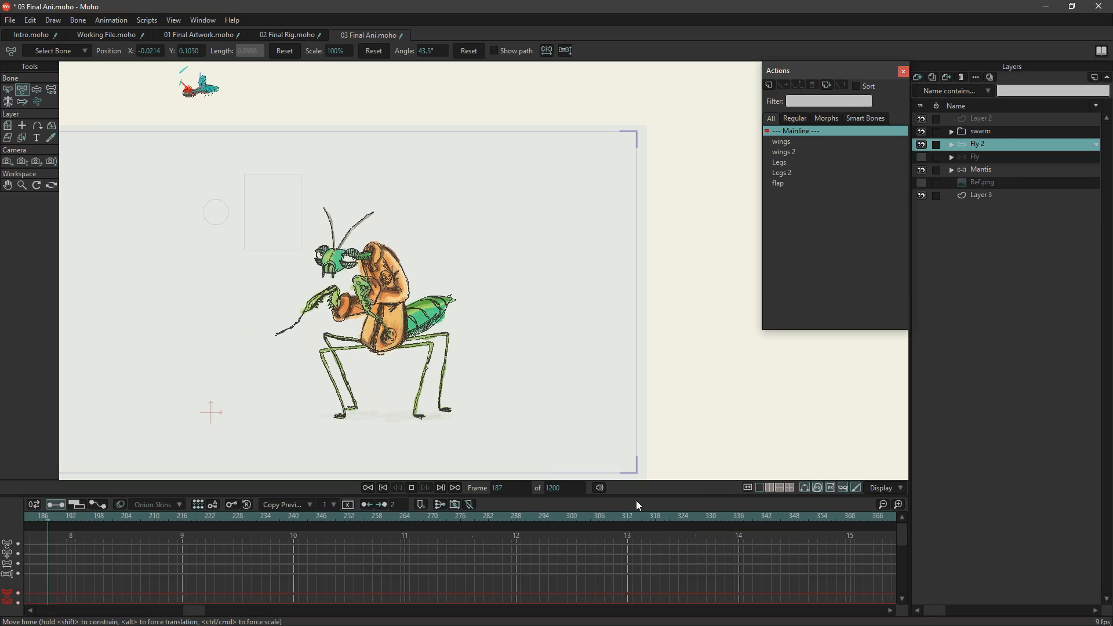
click(882, 505)
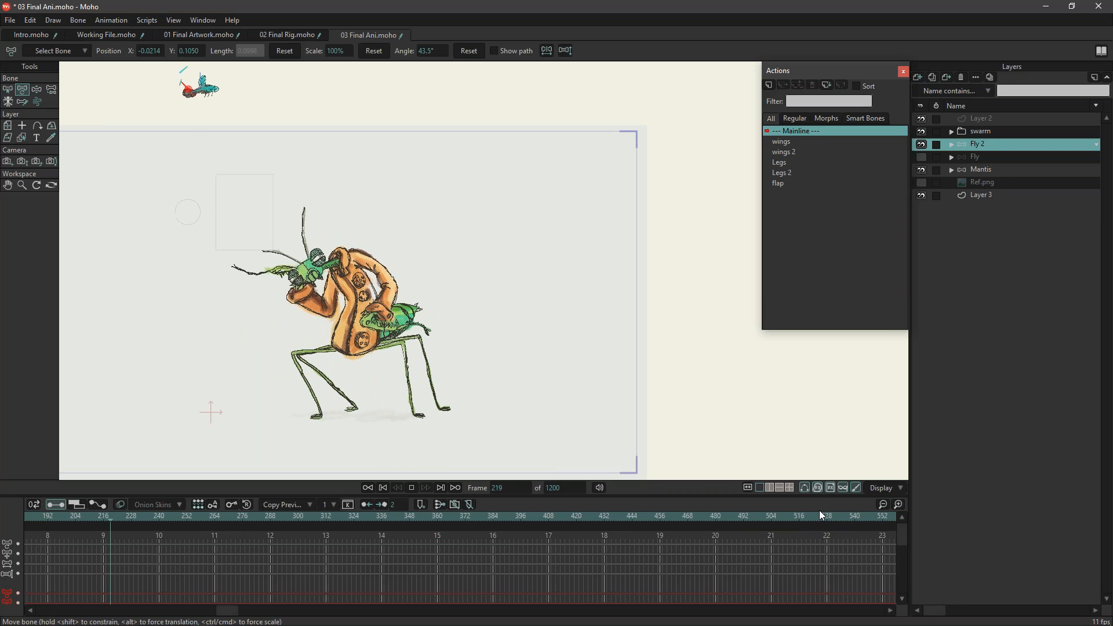
Show the Fly layer again and play the part of the animation where the mantis handles the fly.
click(499, 516)
drag(661, 517, 853, 520)
click(922, 158)
key(space)
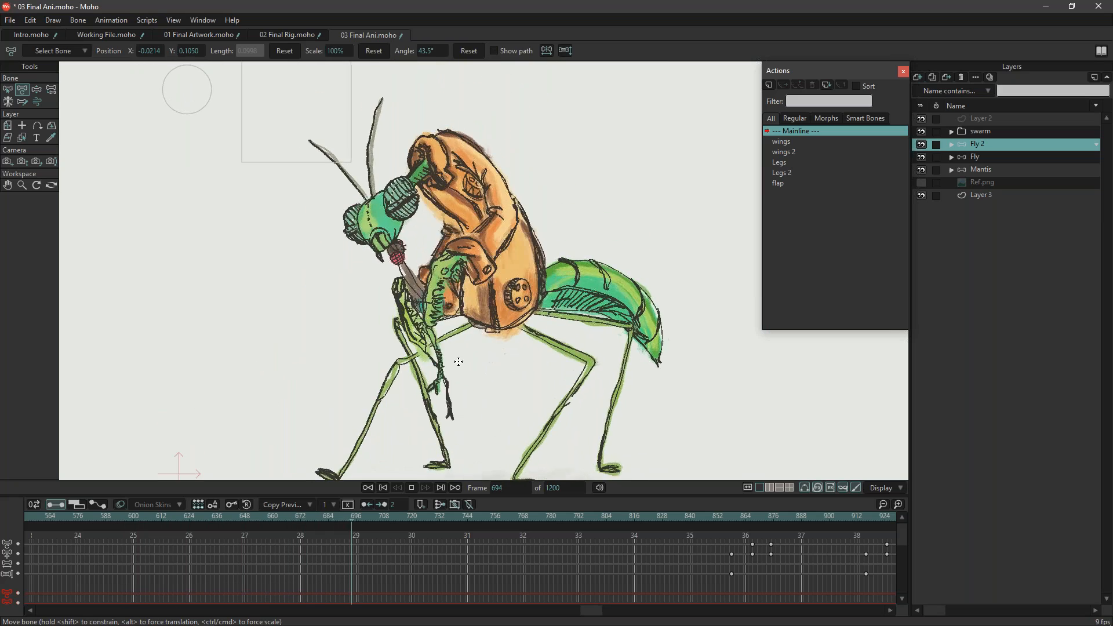
key(space)
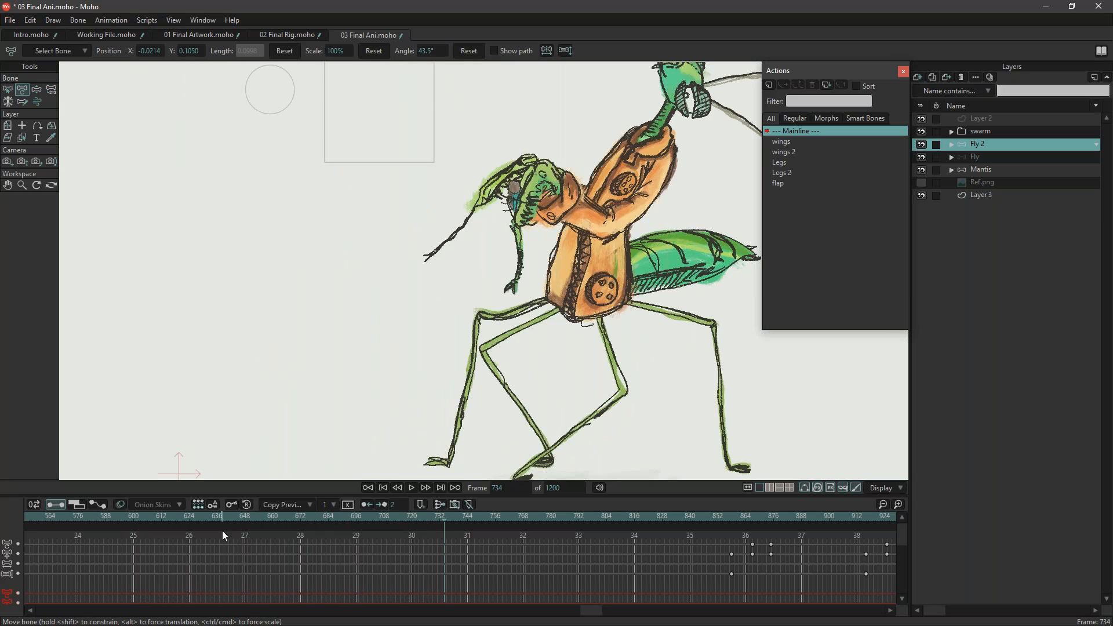
Scrub back to frame 598 and select the Fly layer to examine its bones beside the mantis's front legs.
drag(219, 514, 119, 516)
drag(385, 415, 415, 322)
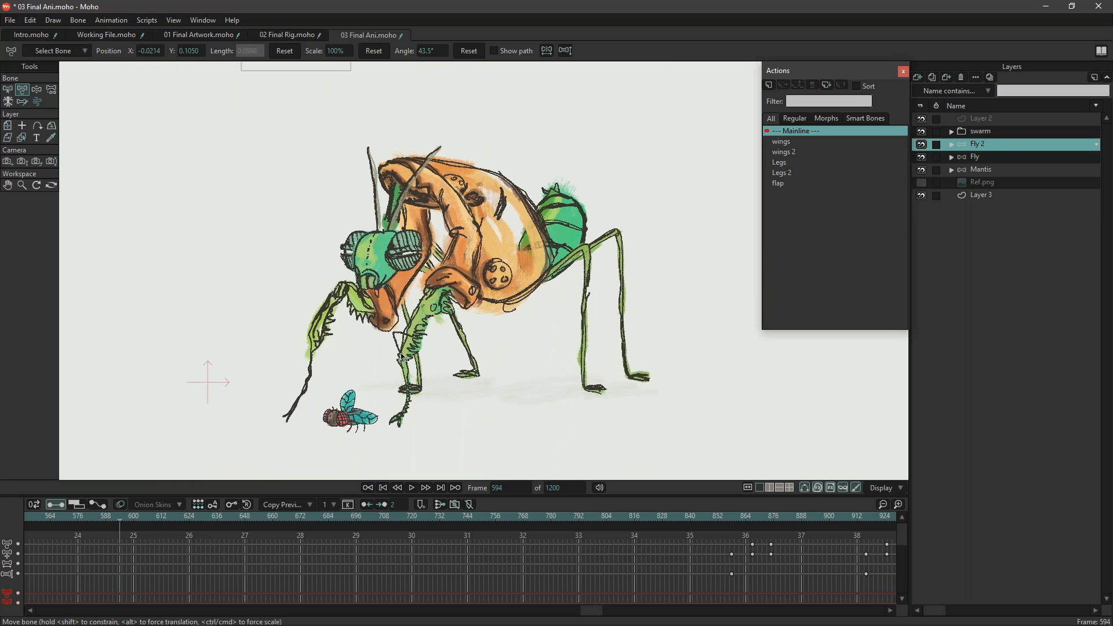
click(14, 94)
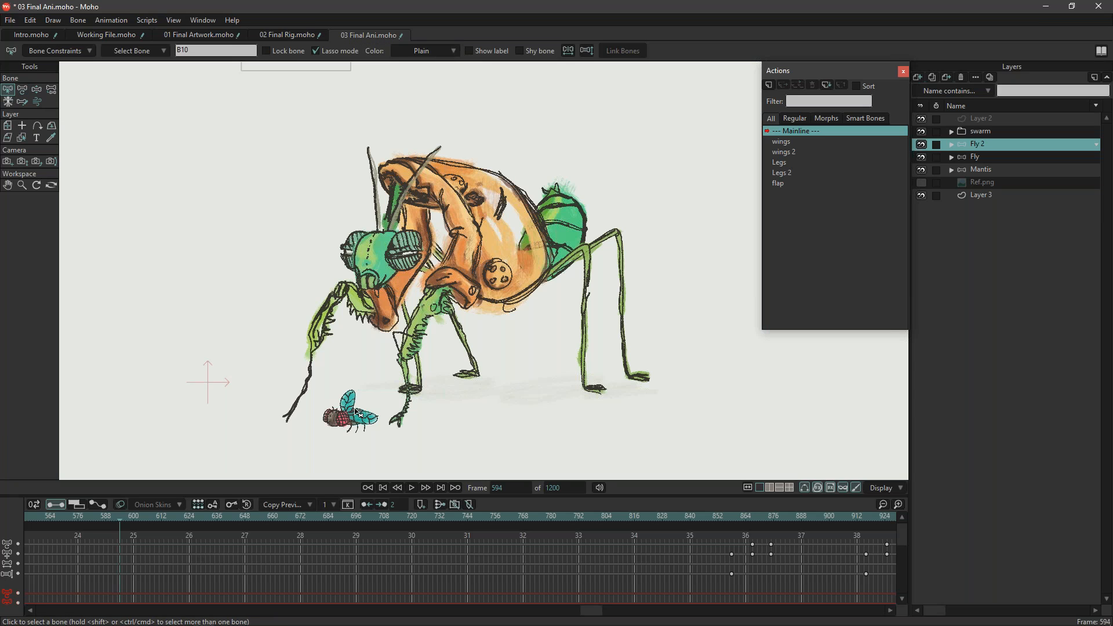
click(129, 518)
drag(128, 520, 132, 520)
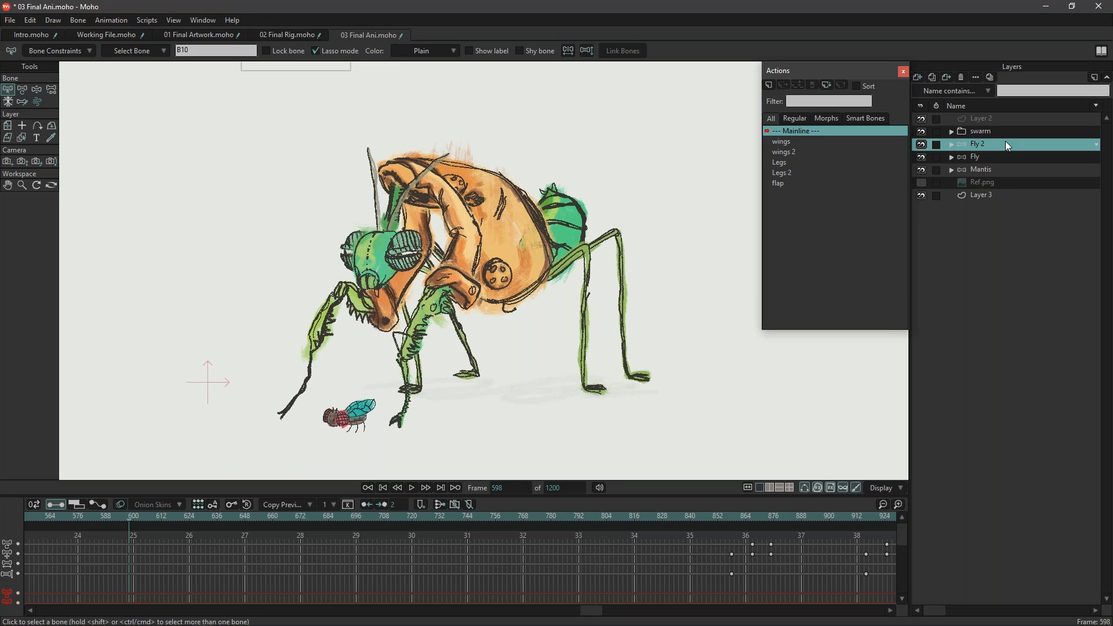
click(993, 161)
scroll(337, 401, up, 3)
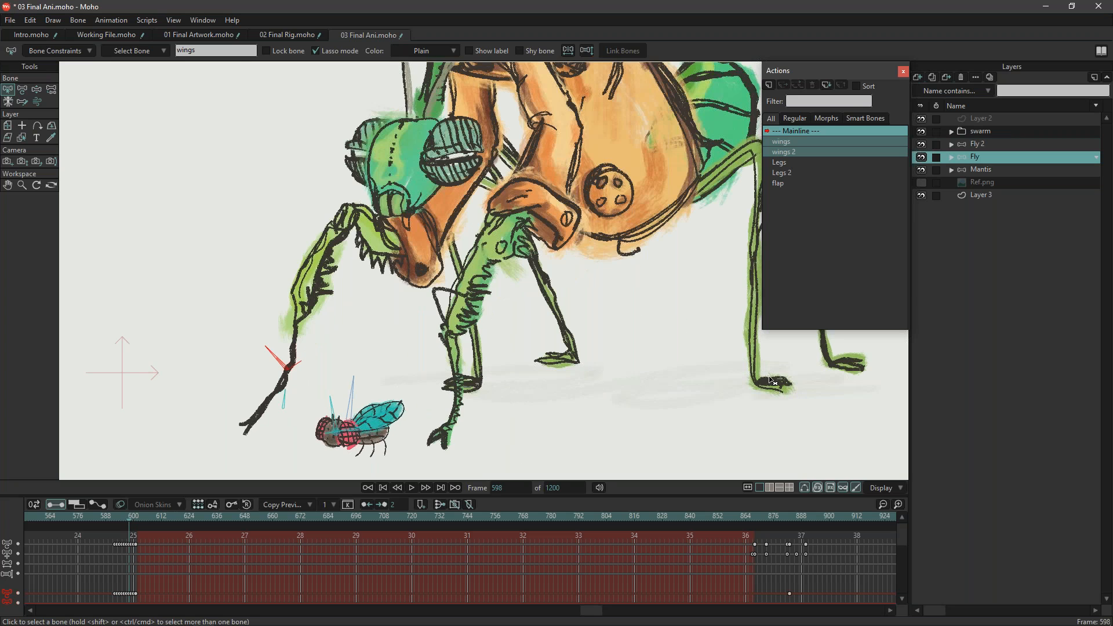
Step through frames 599 to 601 with the Fly layer selected to examine how the mantis grabs the fly.
click(995, 169)
click(992, 157)
drag(129, 518, 131, 541)
scroll(363, 361, down, 3)
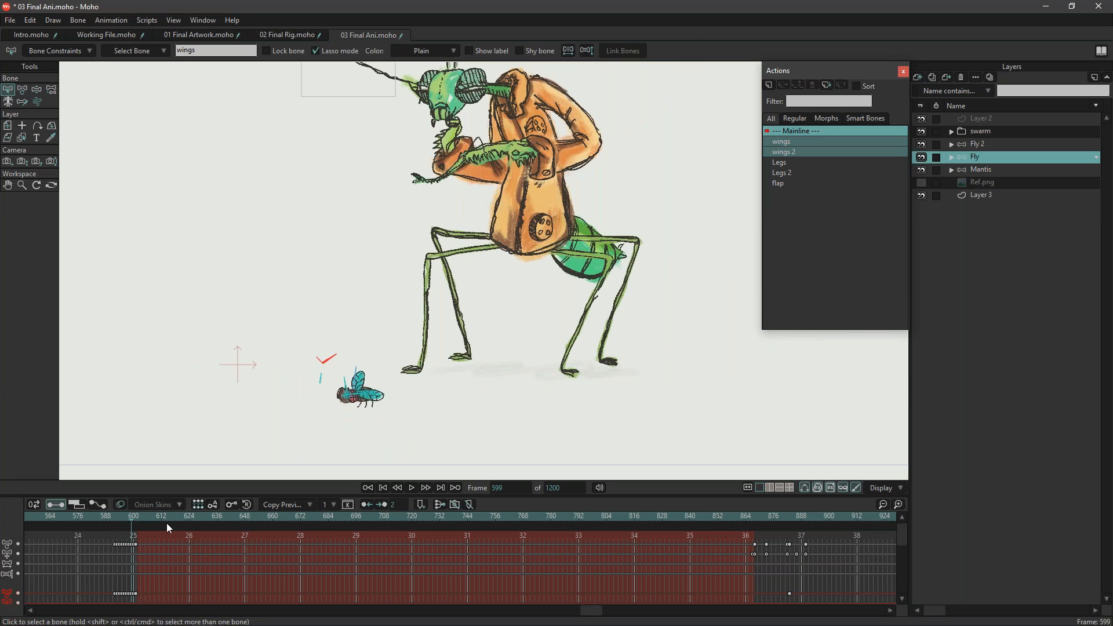
click(134, 517)
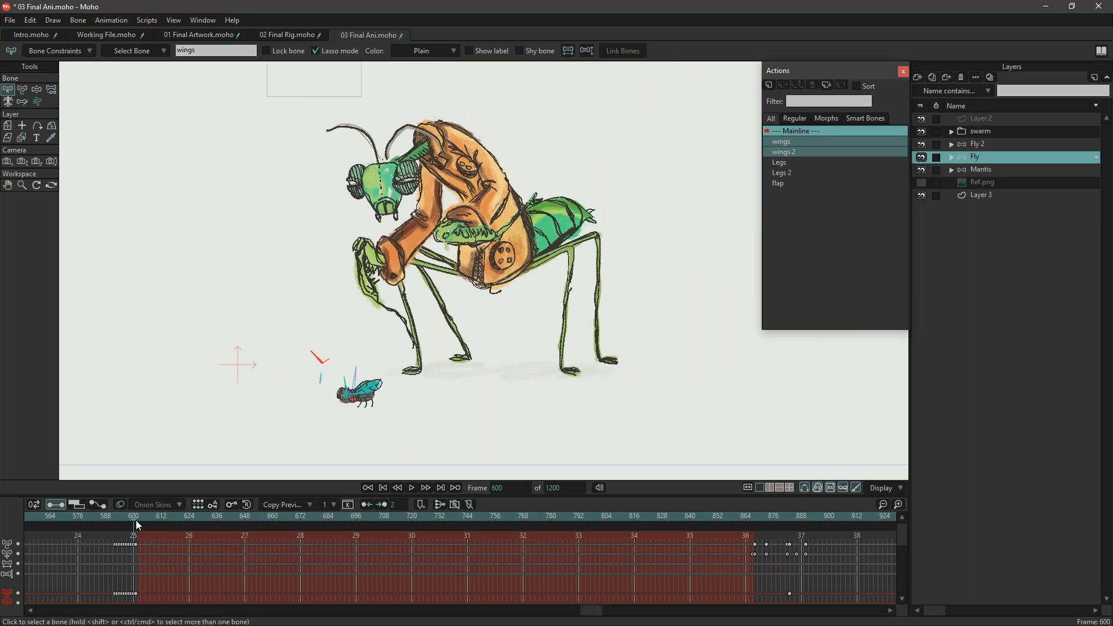
click(135, 520)
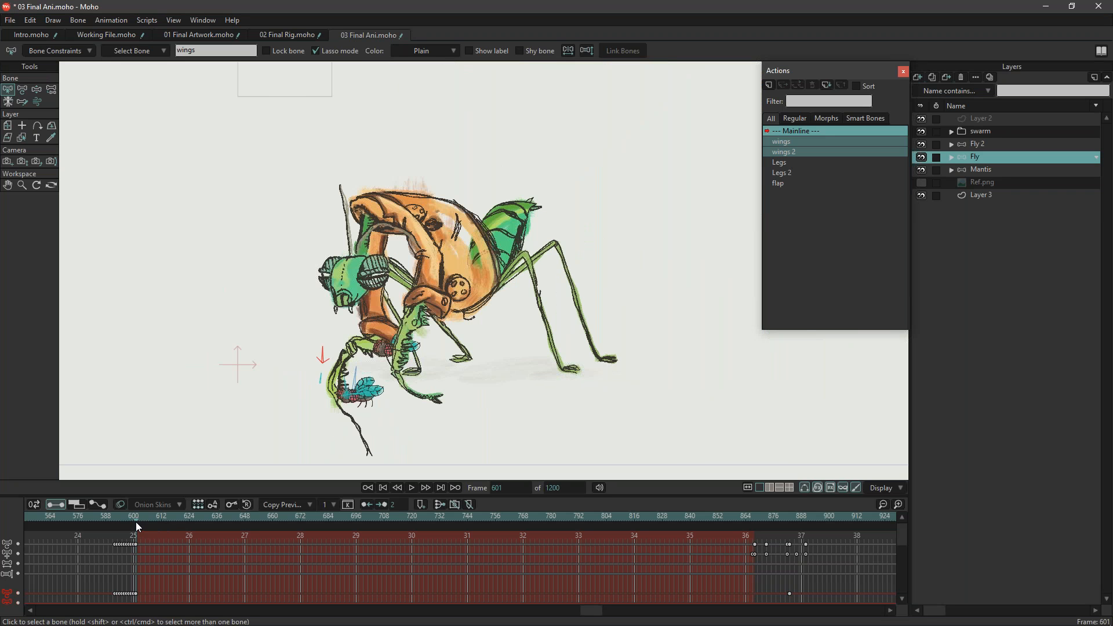
scroll(371, 227, up, 5)
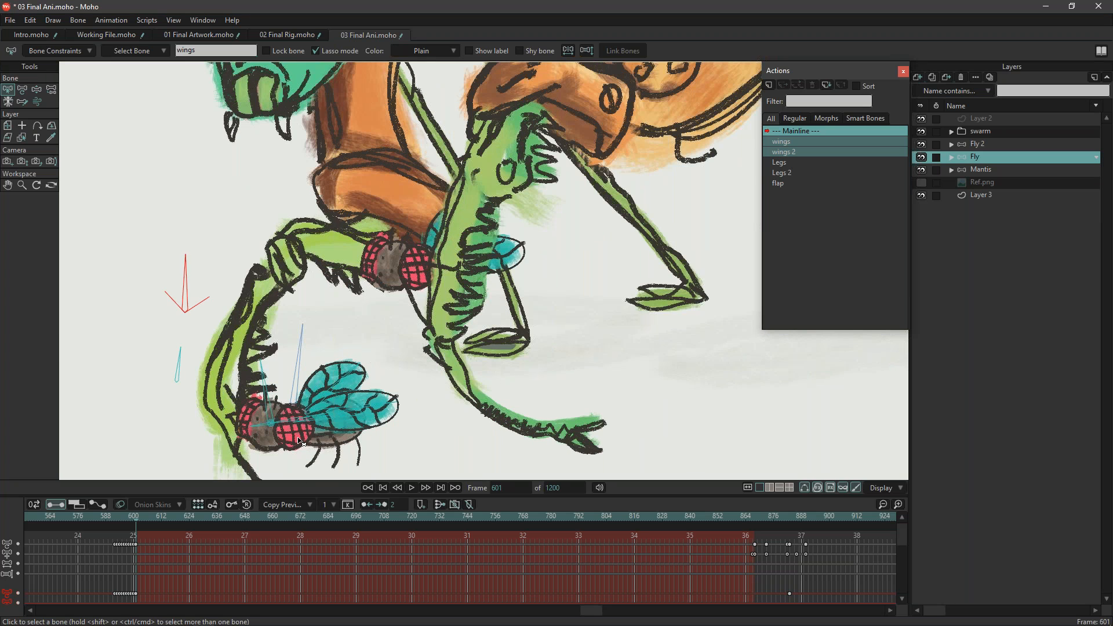
Expand the Mantis layer and its Arm_L group, and select the Fly 2 bone layer inside FlyCAUGHT.
click(951, 170)
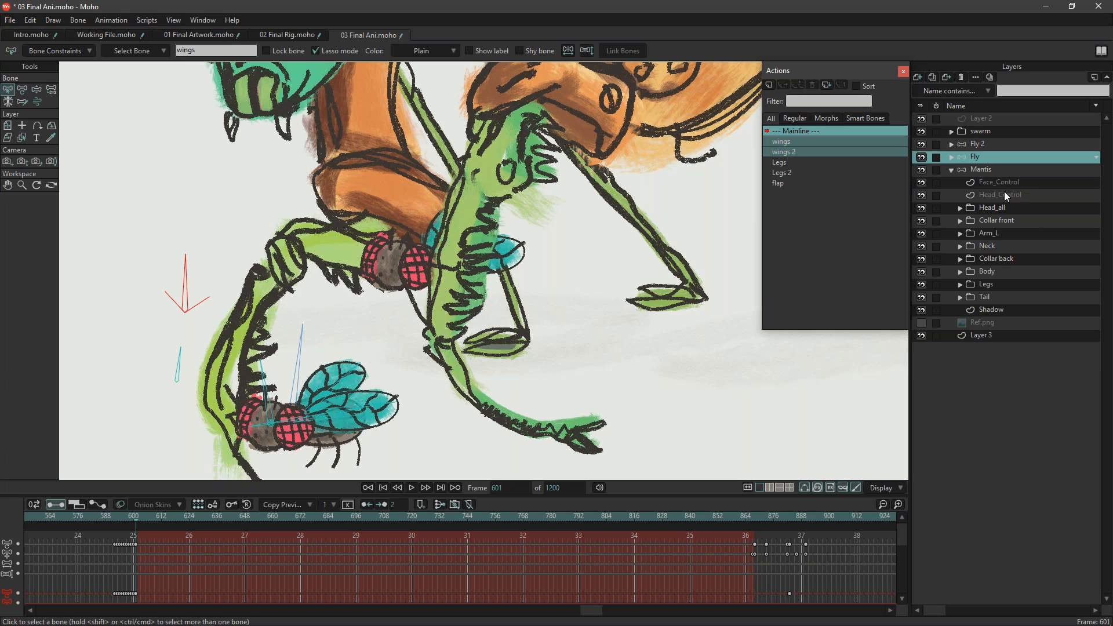
click(961, 234)
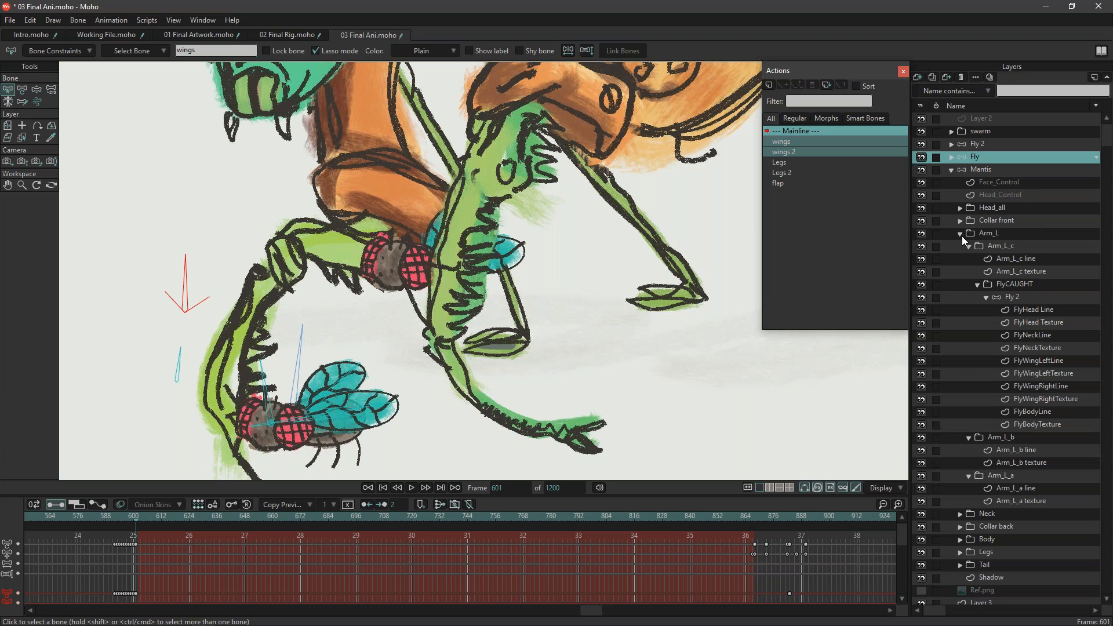
click(1016, 297)
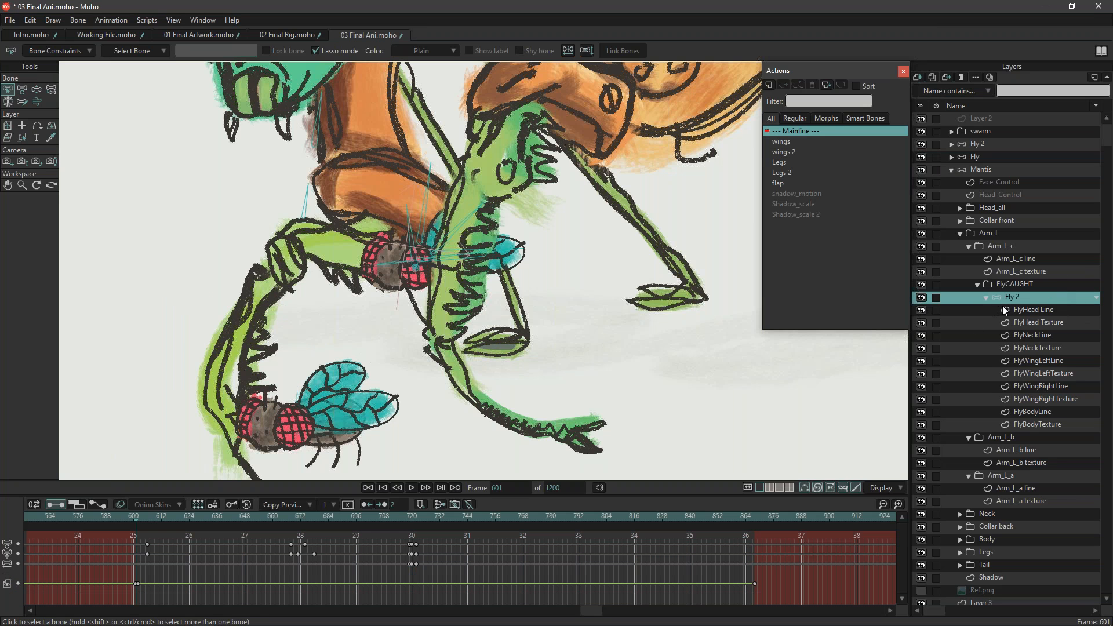
Scrub forward from frame 601 to around frame 722 to examine how the caught fly follows the mantis's arm.
drag(135, 519, 408, 520)
scroll(358, 288, up, 5)
scroll(357, 289, up, 3)
drag(420, 523, 558, 517)
click(419, 514)
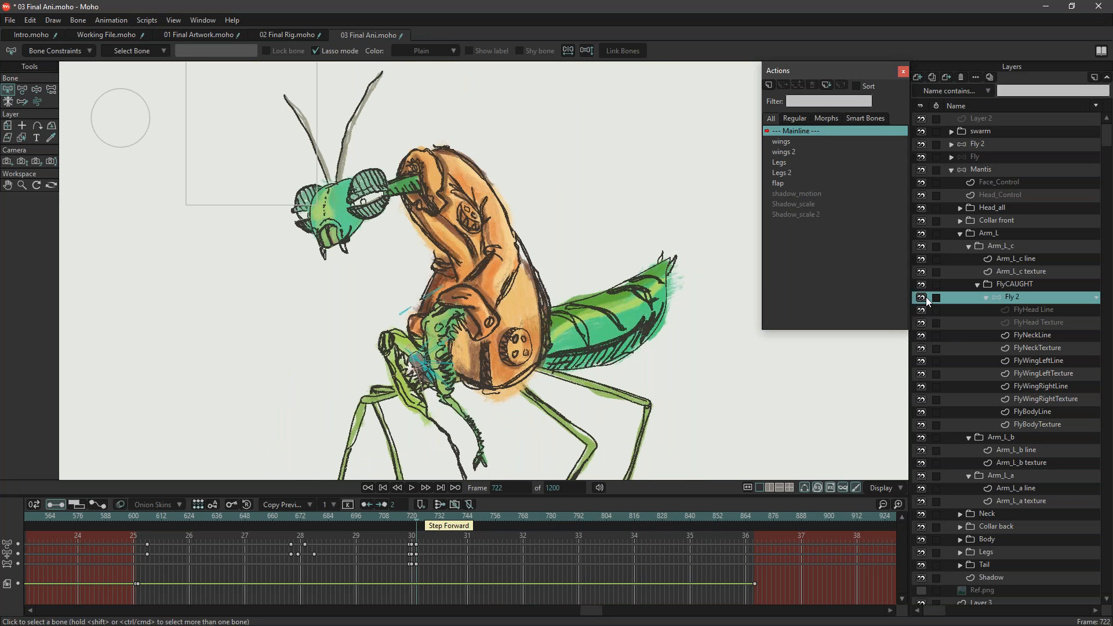
Check the 02 Final Rig file briefly, return to 03 Final Ani and rewind the animation to frame 0.
click(281, 36)
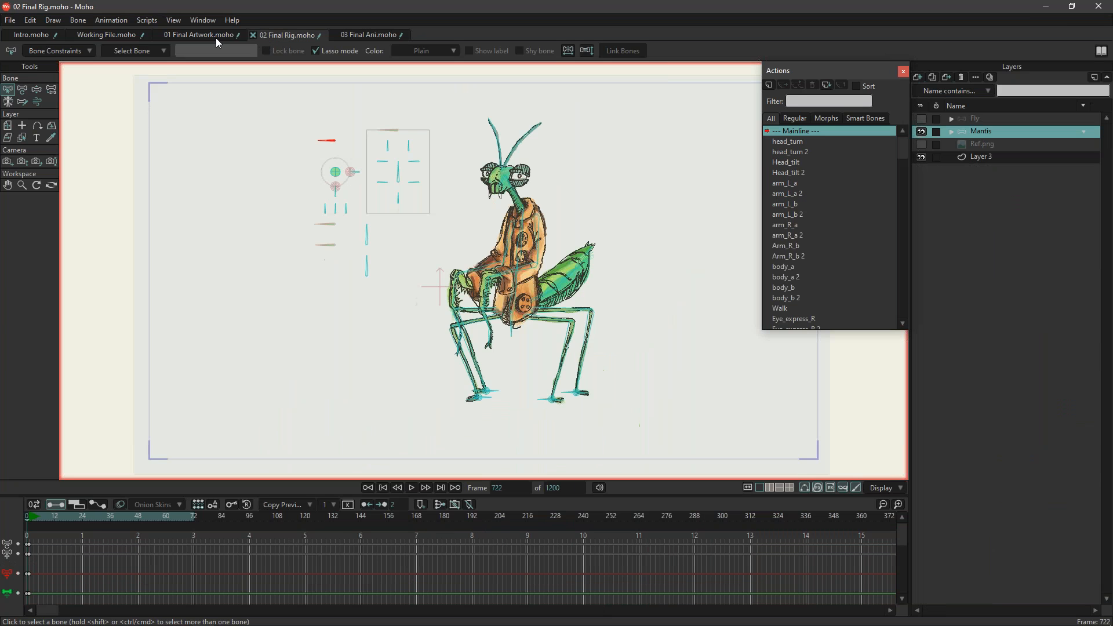
click(372, 35)
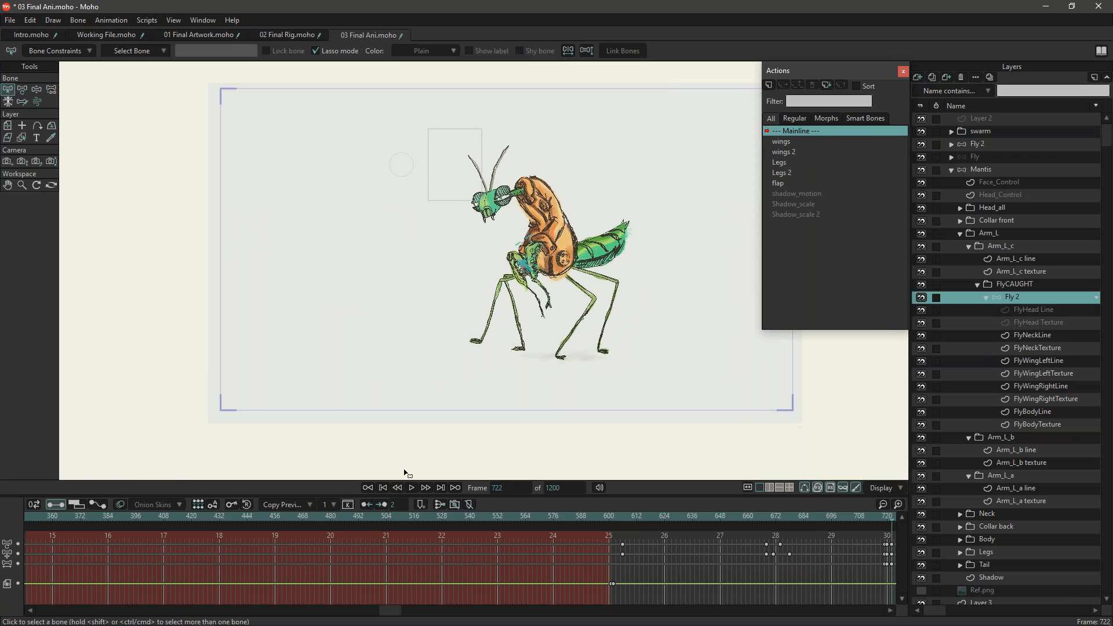
click(384, 488)
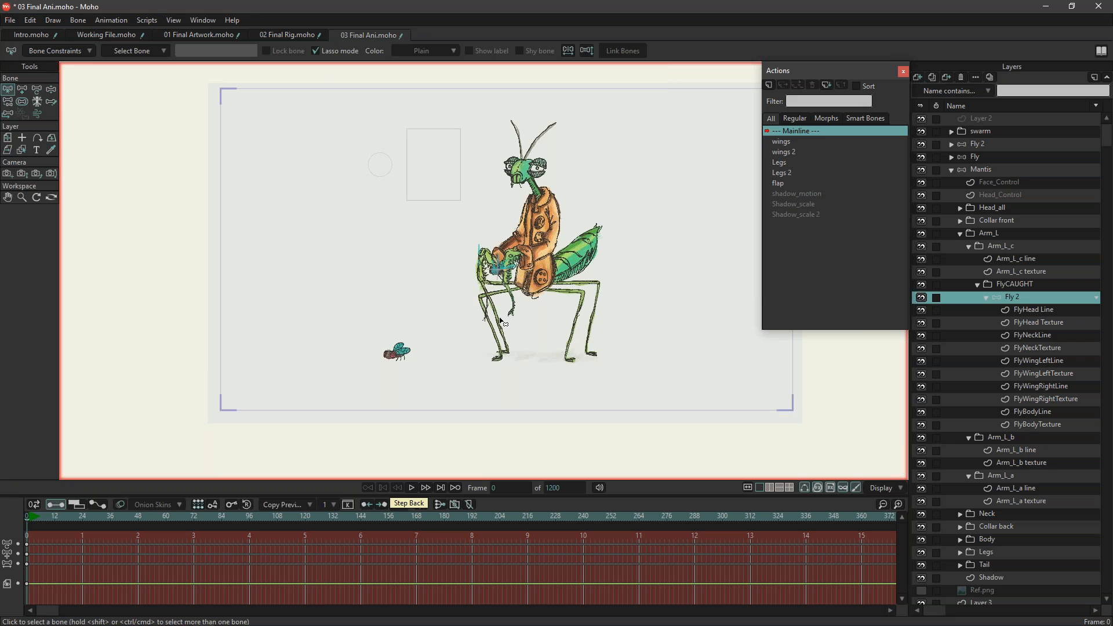
scroll(502, 319, up, 6)
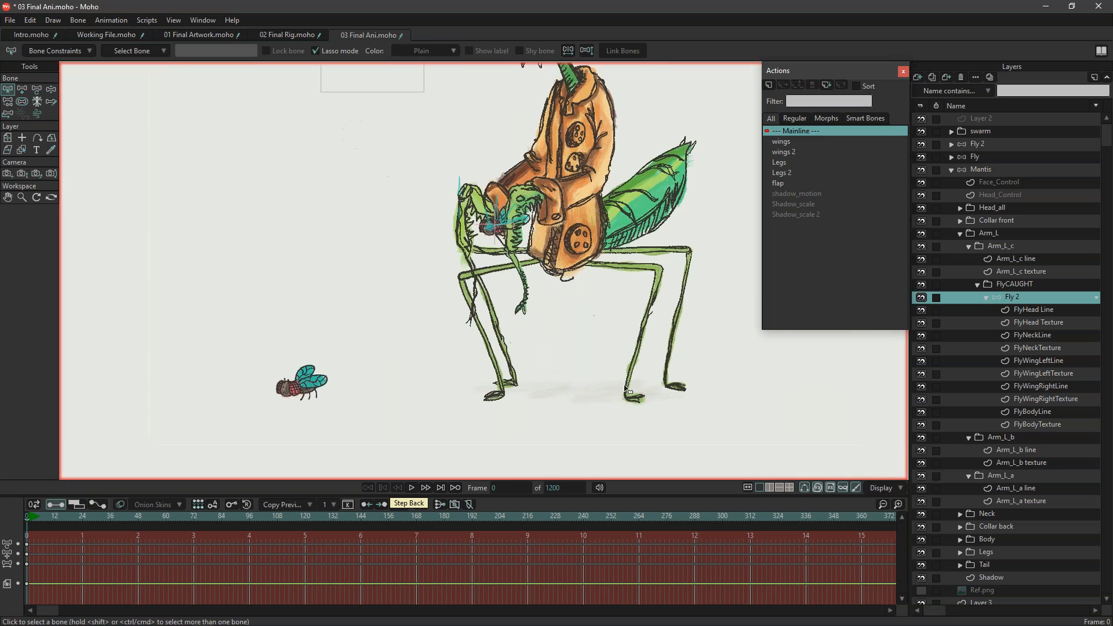
Select the Mantis layer and test the two small control bones between its legs with Manipulate Bones.
click(990, 169)
scroll(605, 392, up, 2)
scroll(496, 392, up, 5)
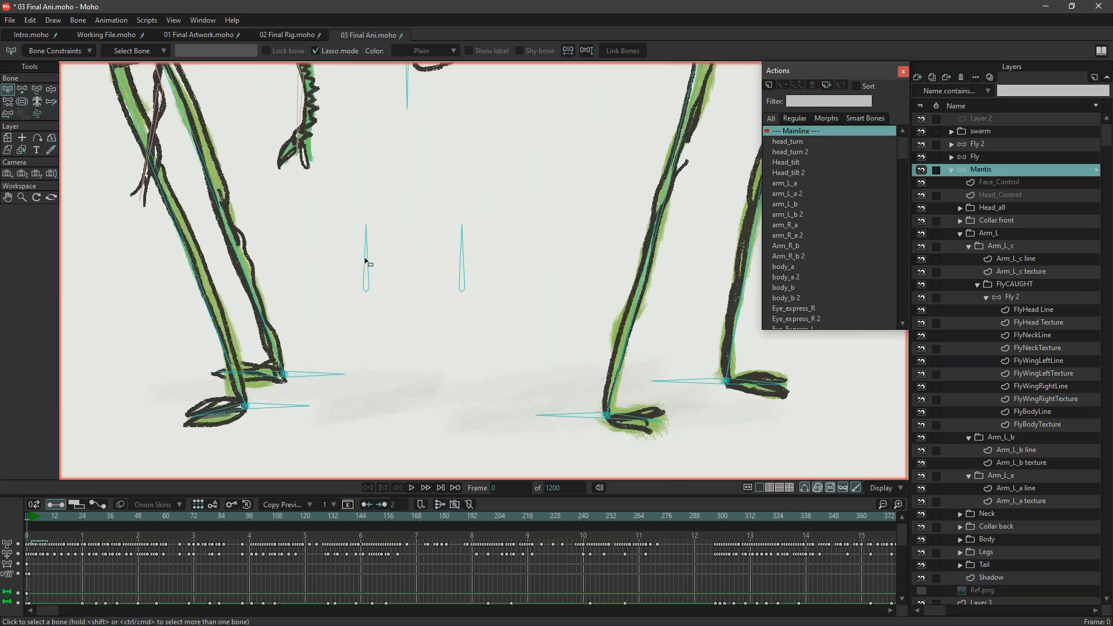
mouse_move(318, 268)
mouse_down()
mouse_move(475, 243)
mouse_move(302, 238)
mouse_move(438, 225)
mouse_move(287, 217)
mouse_move(449, 220)
mouse_move(306, 213)
mouse_move(448, 233)
mouse_move(286, 209)
mouse_move(391, 203)
mouse_move(329, 199)
mouse_move(349, 194)
mouse_move(521, 209)
mouse_move(256, 196)
mouse_move(407, 193)
mouse_move(579, 219)
mouse_move(243, 182)
mouse_move(594, 213)
mouse_move(302, 191)
mouse_move(388, 181)
mouse_move(368, 176)
mouse_move(466, 225)
mouse_move(458, 242)
mouse_move(412, 247)
mouse_move(514, 242)
mouse_move(391, 241)
mouse_move(575, 241)
mouse_move(415, 236)
mouse_move(500, 234)
mouse_move(460, 229)
mouse_move(542, 253)
mouse_up()
click(52, 89)
scroll(539, 254, down, 3)
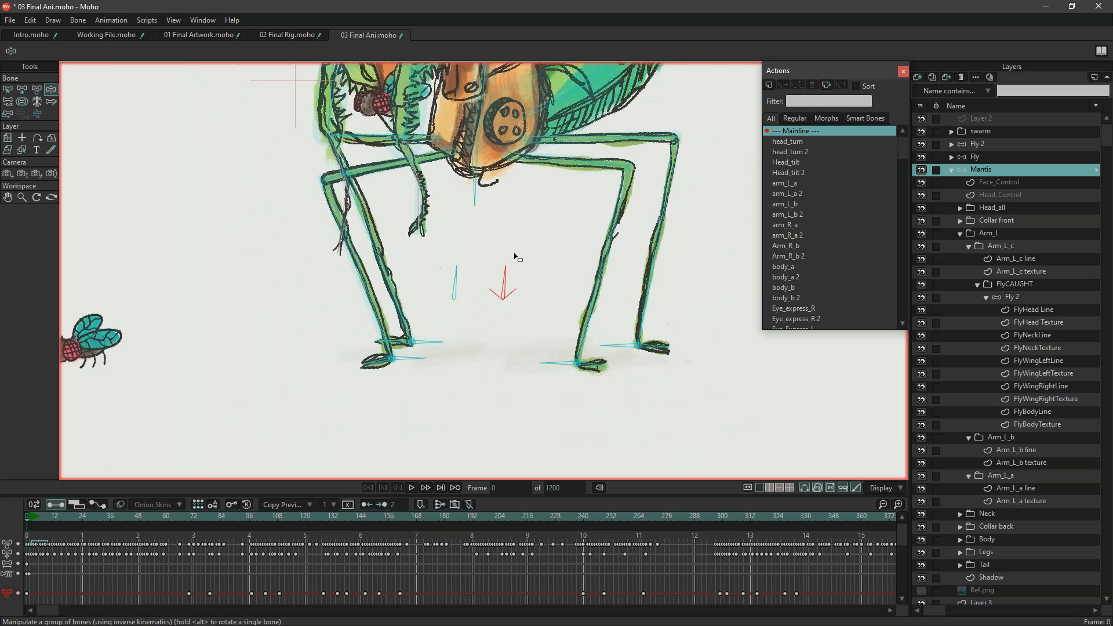
scroll(533, 279, up, 1)
drag(505, 281, 496, 279)
Test moving the mantis's body down and up with its lower body bone, and swing the control bone between the legs.
drag(469, 182, 469, 241)
drag(494, 277, 522, 289)
scroll(515, 262, down, 4)
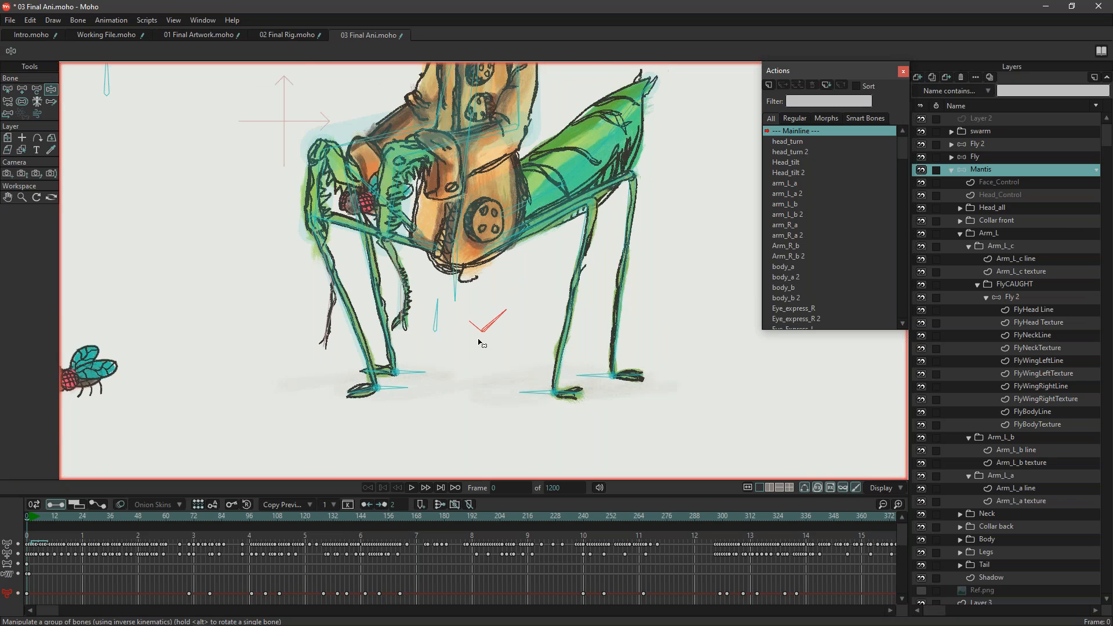
drag(455, 264, 456, 236)
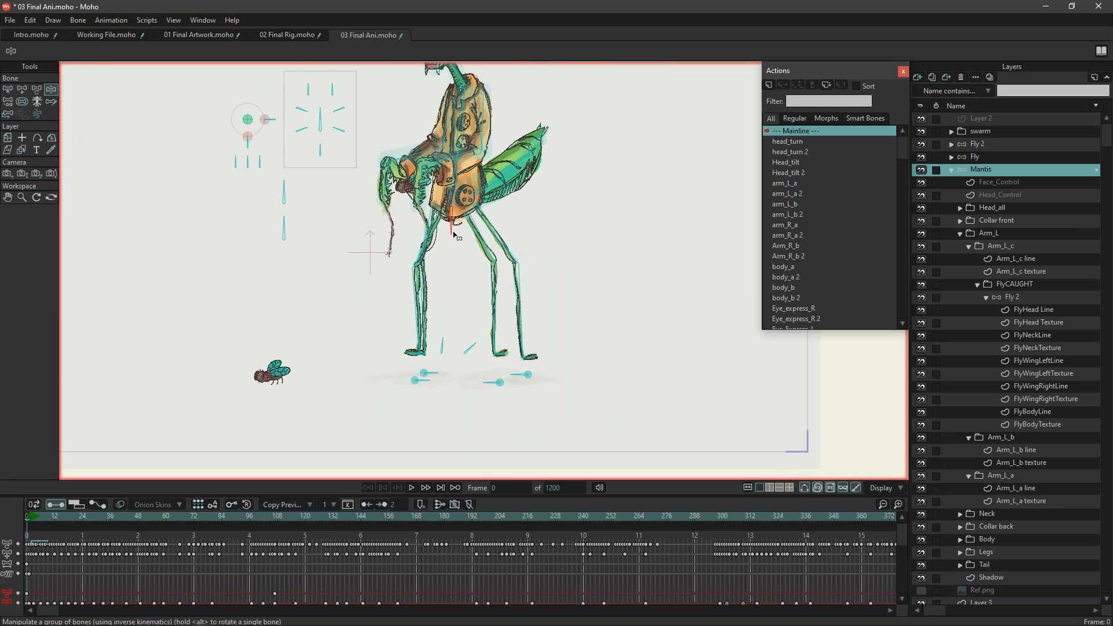
drag(476, 346, 456, 343)
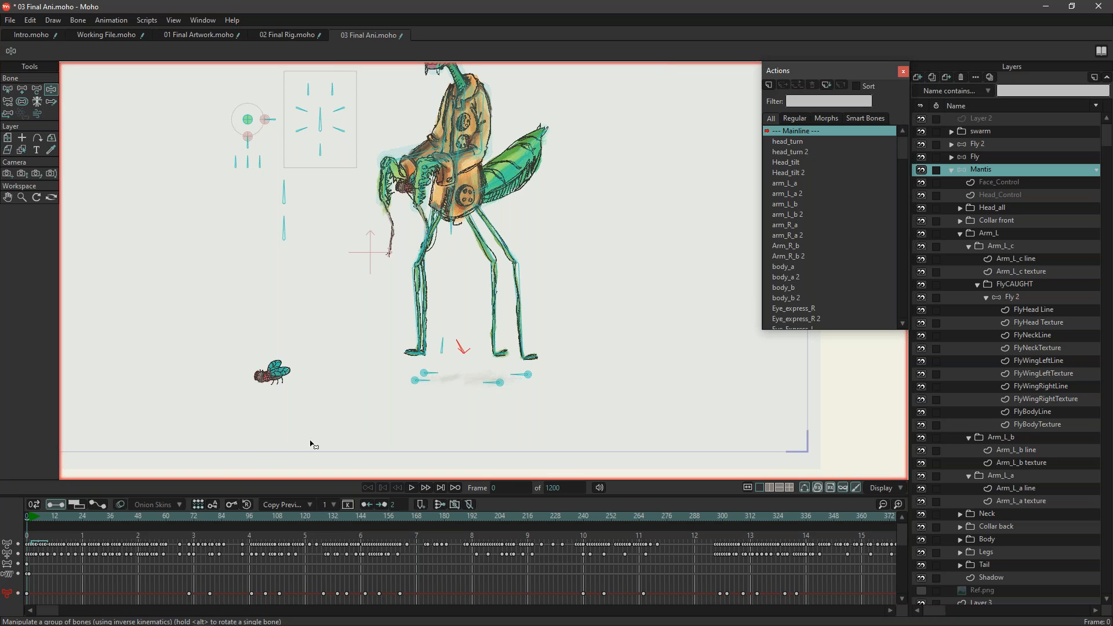
Scrub the animation to frame 341 and examine the mantis's pose beside its head and face controls.
drag(105, 520, 819, 555)
mouse_move(434, 625)
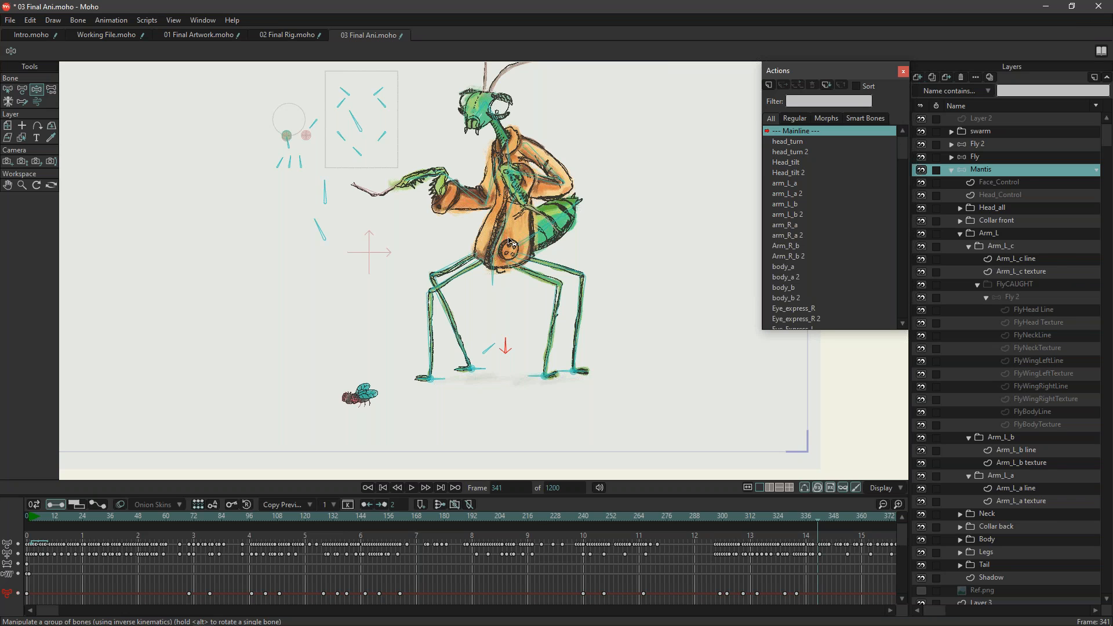
drag(320, 296, 321, 326)
scroll(431, 296, down, 1)
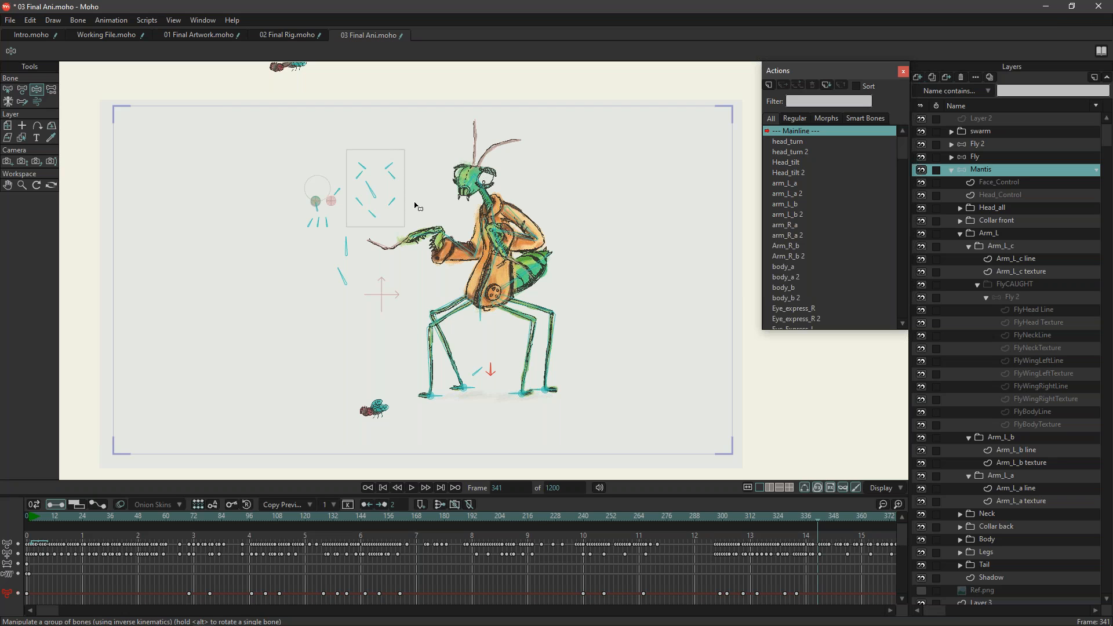
scroll(416, 206, up, 2)
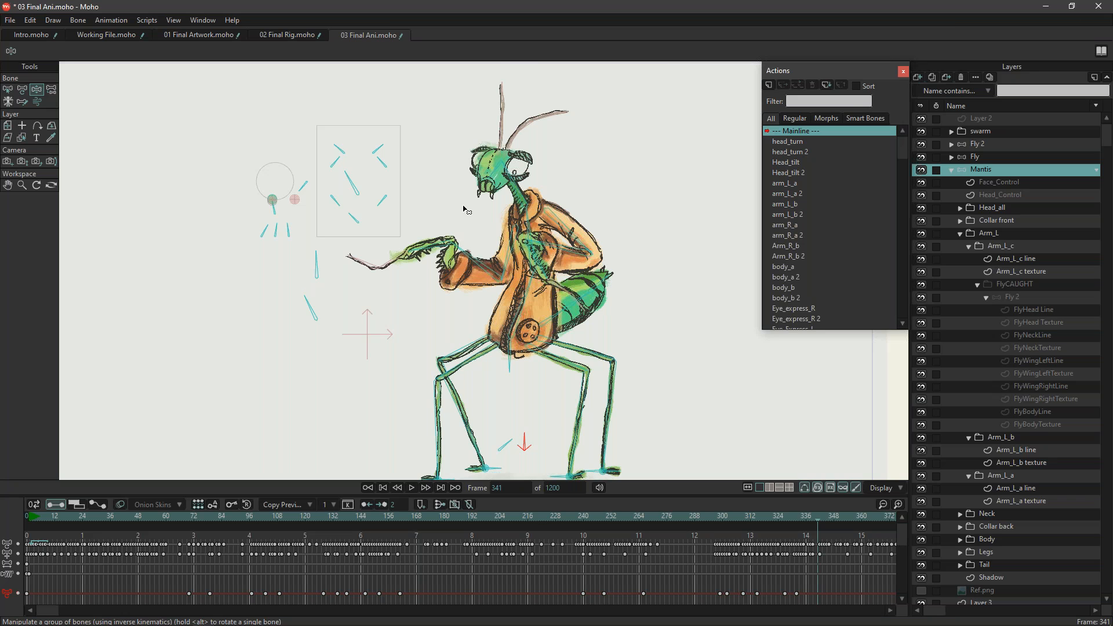
scroll(467, 208, up, 1)
scroll(446, 205, up, 1)
drag(433, 216, 412, 250)
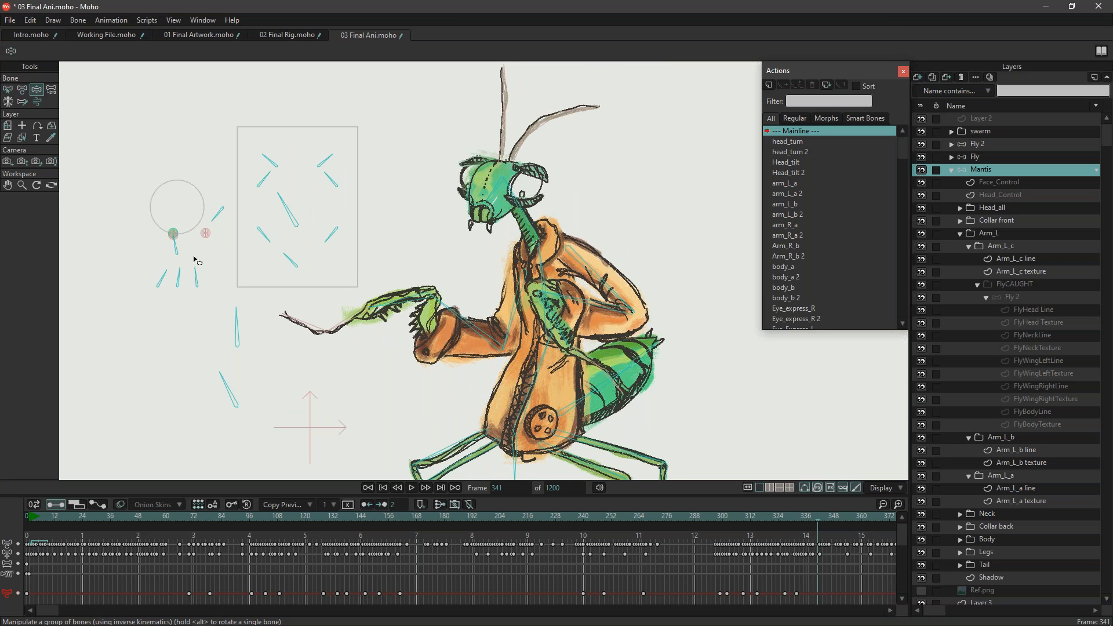
Return to frame 0 and pick the mantis's round head control with Transform Bone.
click(30, 520)
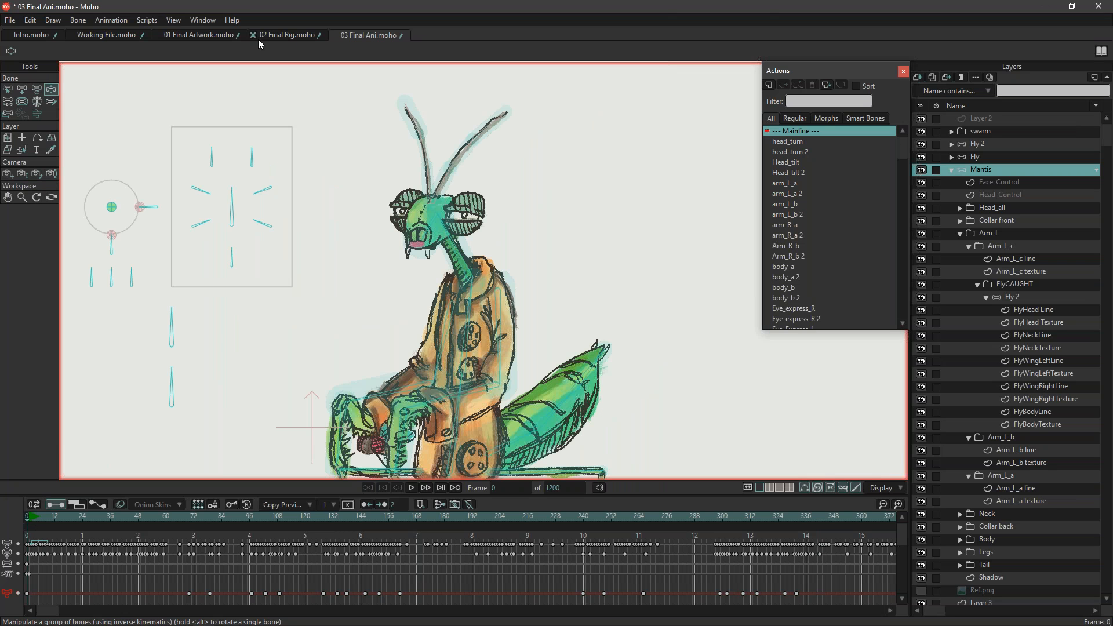
key(t)
click(111, 209)
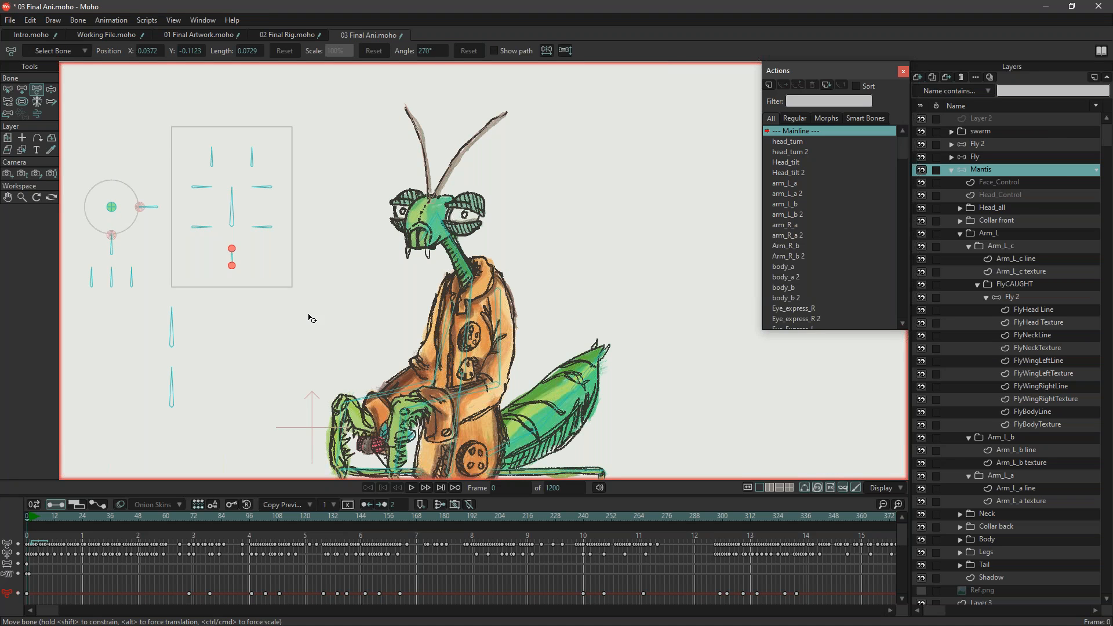
drag(549, 341, 562, 312)
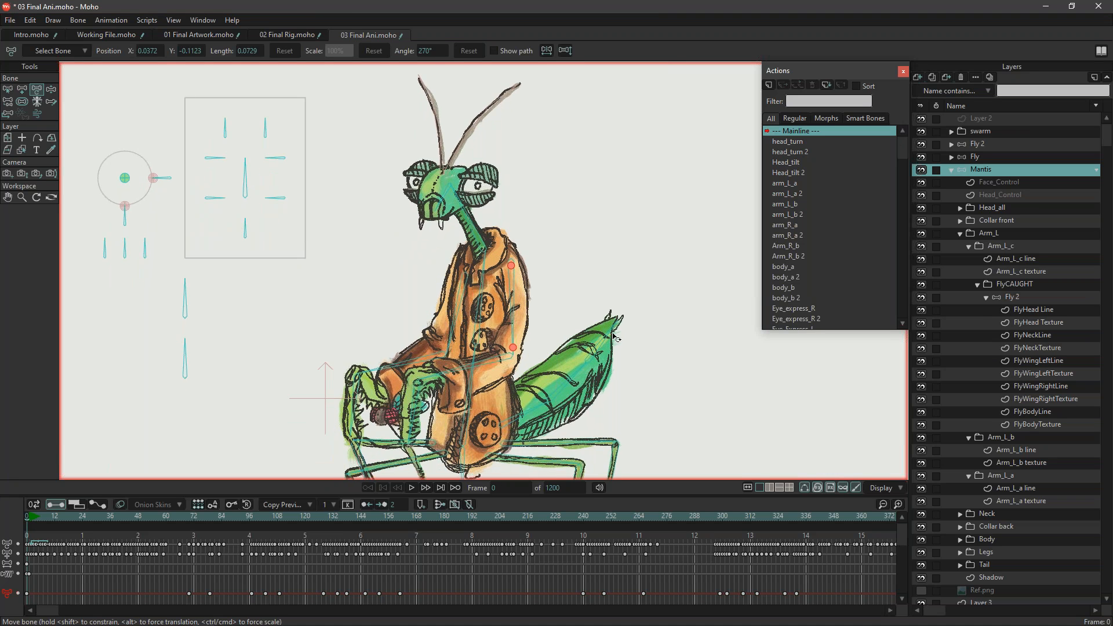
drag(534, 355, 570, 332)
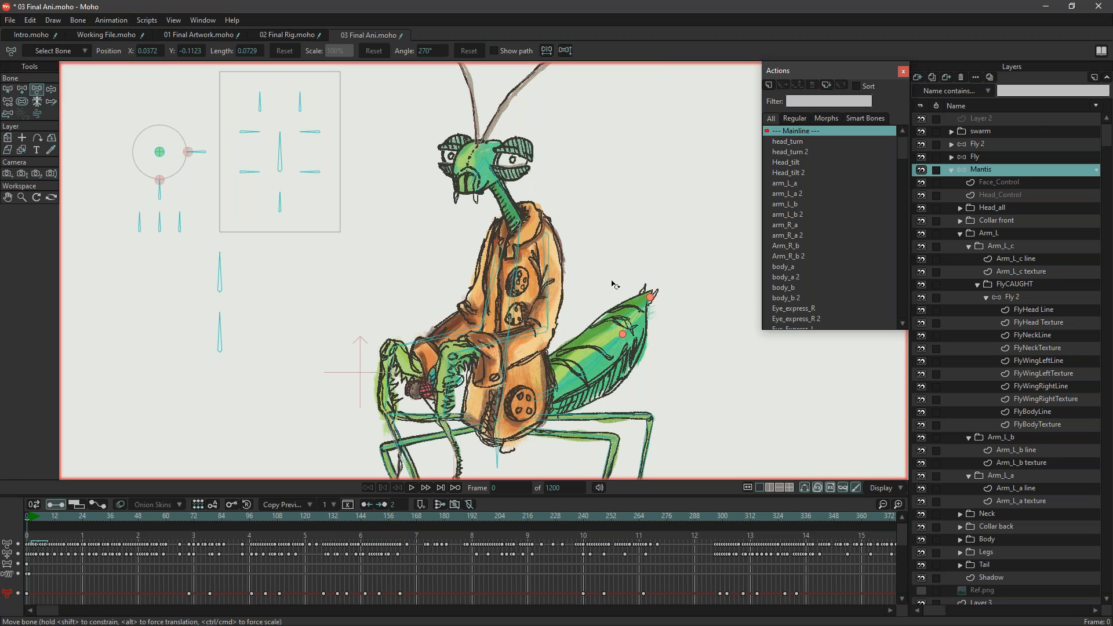
drag(598, 311, 592, 258)
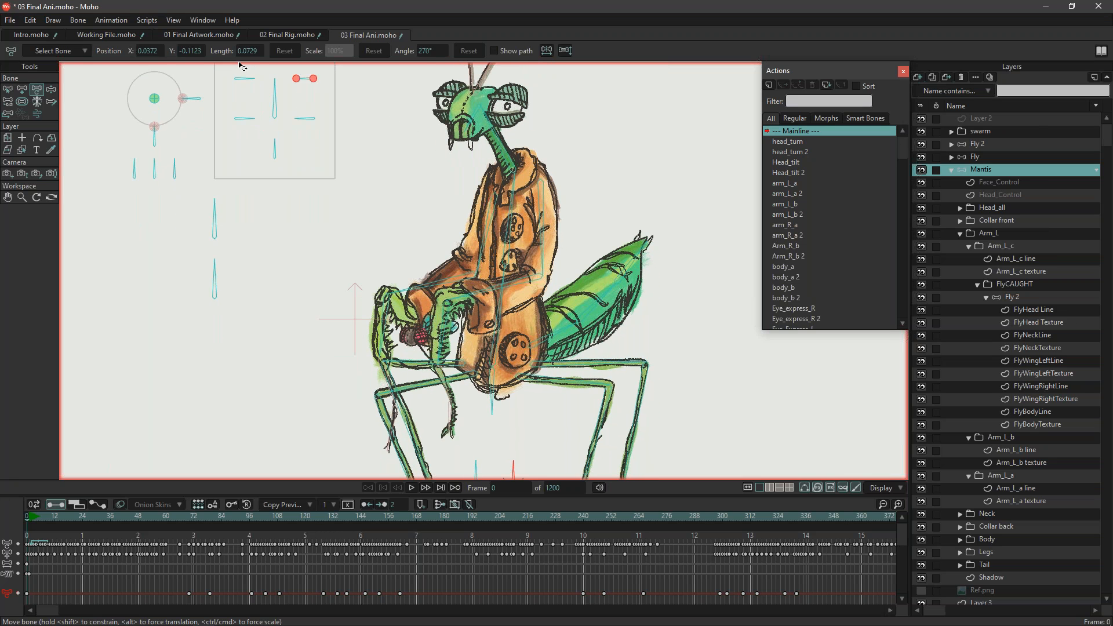
drag(386, 197, 339, 243)
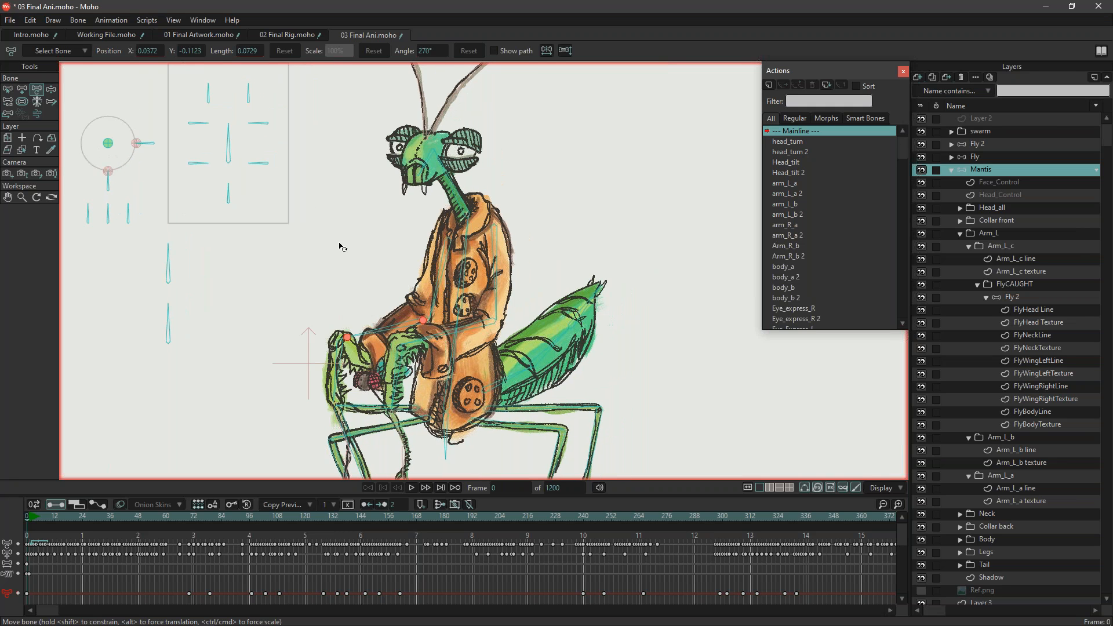
drag(316, 201, 372, 324)
scroll(226, 230, up, 4)
mouse_move(475, 279)
mouse_down()
mouse_move(481, 93)
mouse_move(448, 229)
mouse_up()
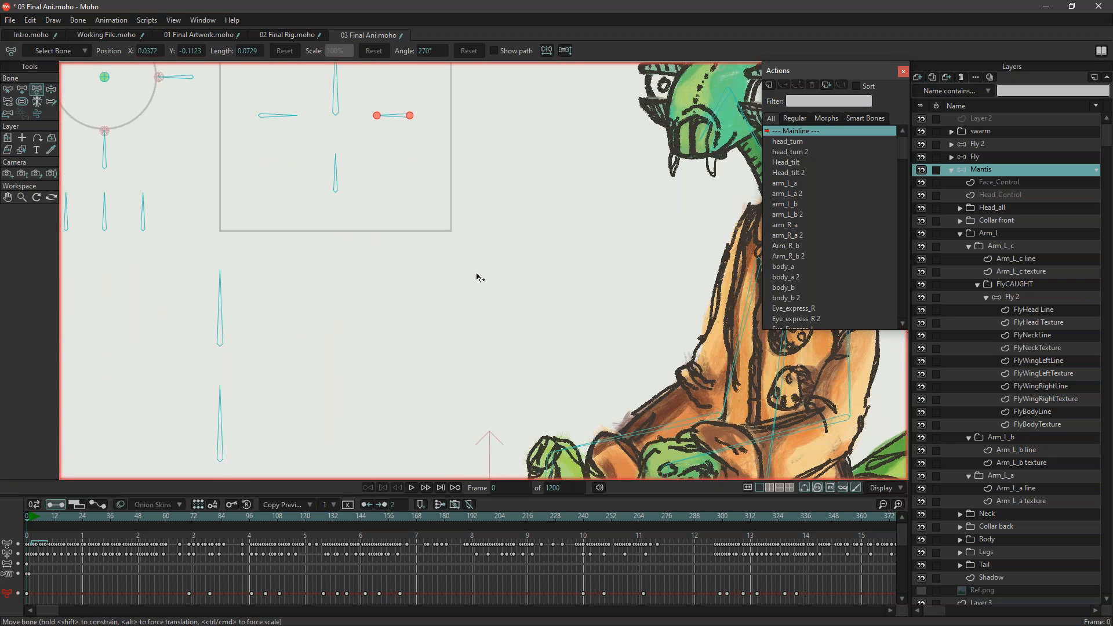
scroll(467, 331, down, 4)
mouse_move(454, 319)
mouse_down()
mouse_move(397, 291)
mouse_move(397, 253)
mouse_up()
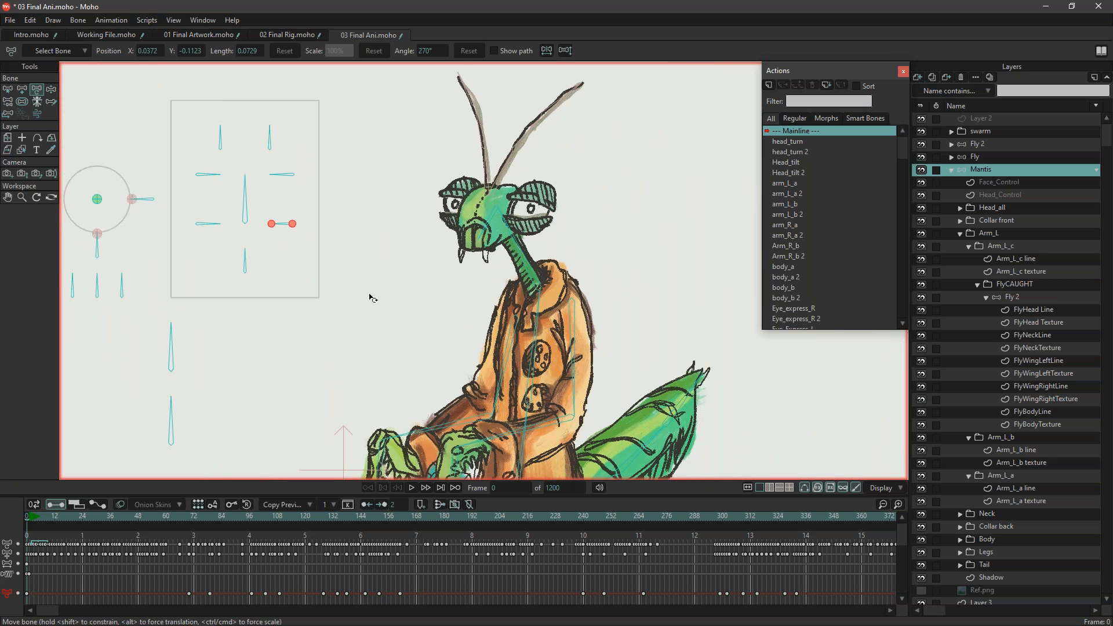
drag(371, 324, 360, 310)
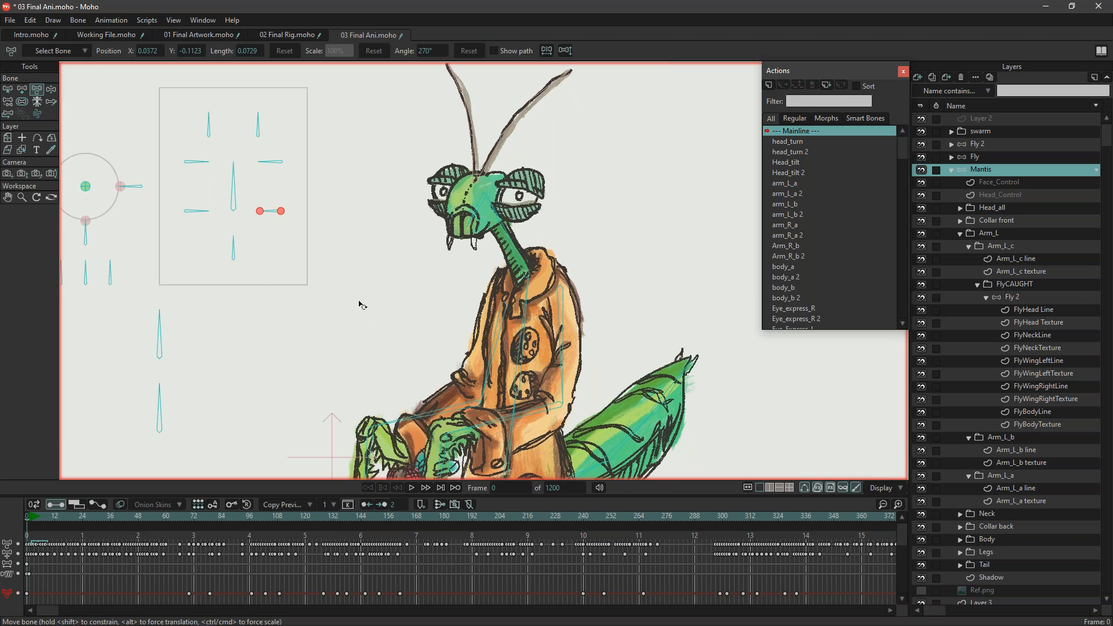
click(360, 311)
click(369, 303)
scroll(370, 303, down, 1)
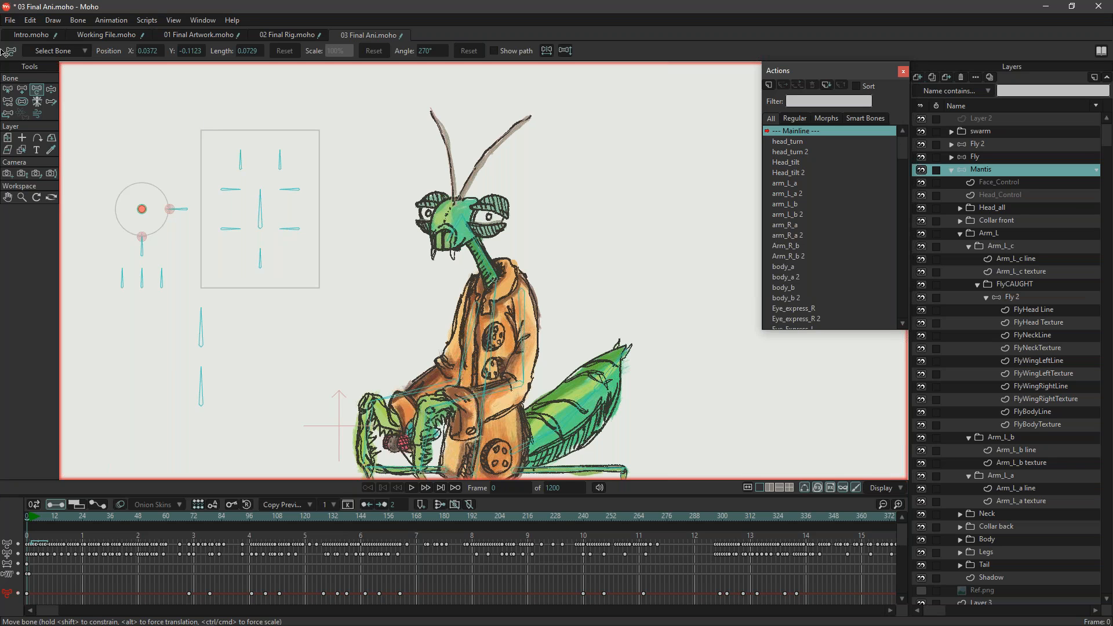
Clear the bone selection with Select Bone, play the start of the animation briefly and rewind to frame 0.
click(8, 89)
click(606, 171)
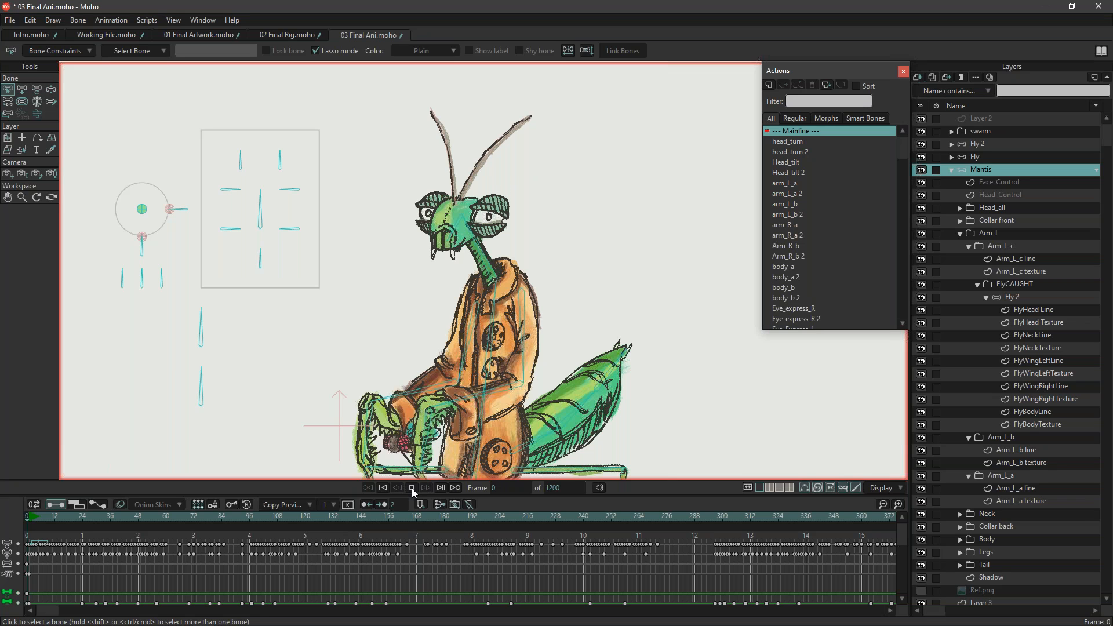
click(411, 488)
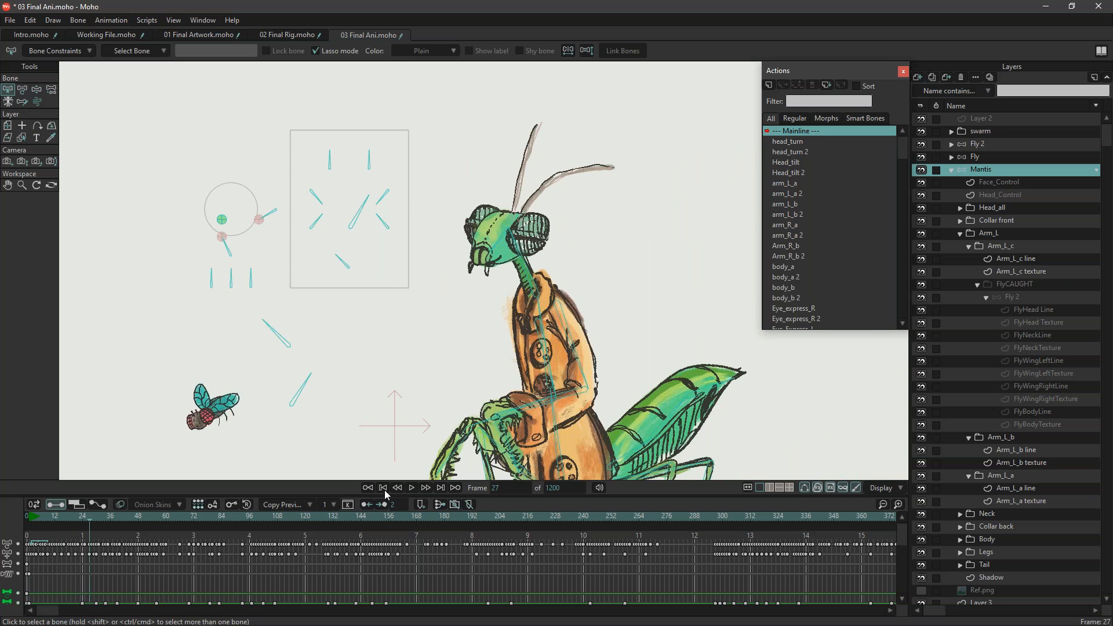
click(382, 488)
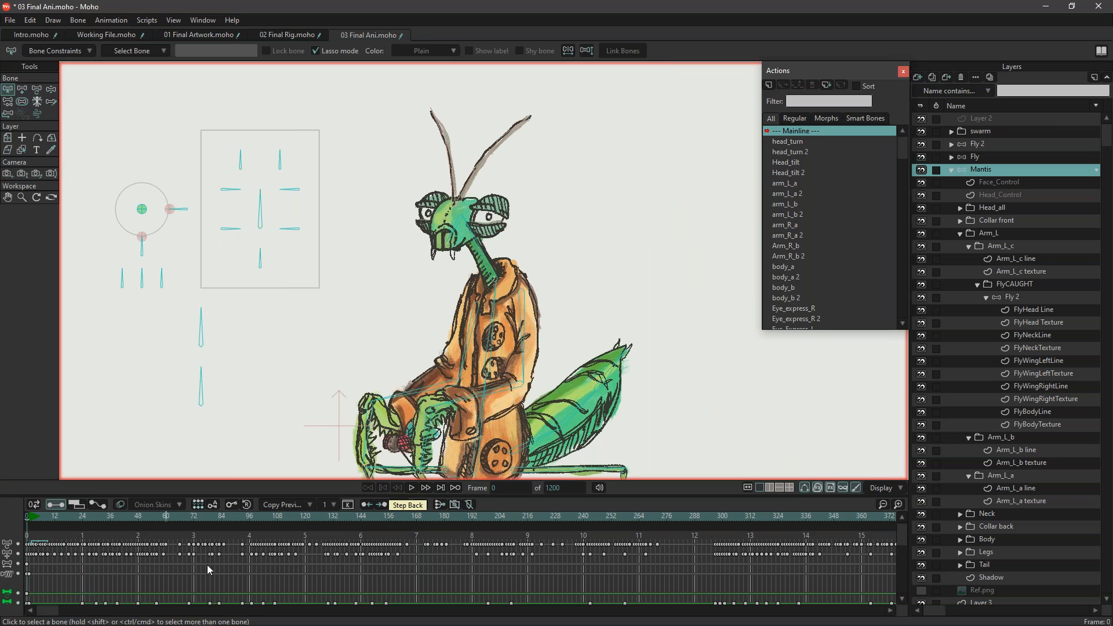
Select the antenna bones, then pick the front arm's lowest bone arm_l_d and inspect its bone dynamics settings.
mouse_move(412, 113)
mouse_down()
mouse_move(441, 179)
mouse_move(539, 184)
mouse_move(571, 149)
mouse_up()
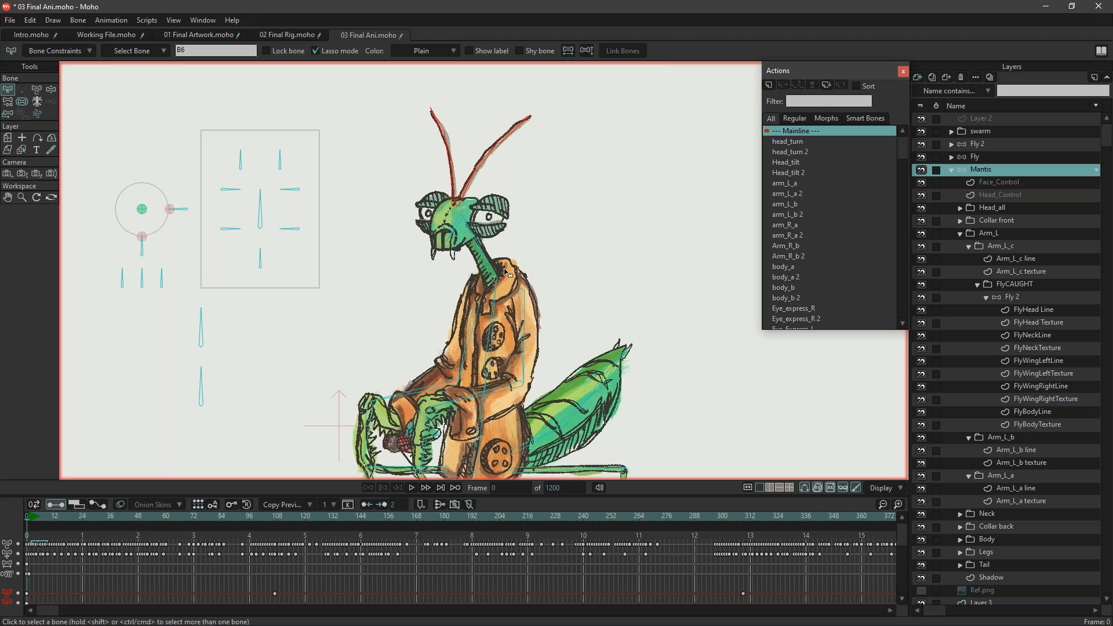
drag(584, 300, 558, 174)
scroll(385, 410, up, 3)
mouse_move(444, 341)
mouse_down()
mouse_move(388, 365)
mouse_move(464, 418)
mouse_up()
click(81, 51)
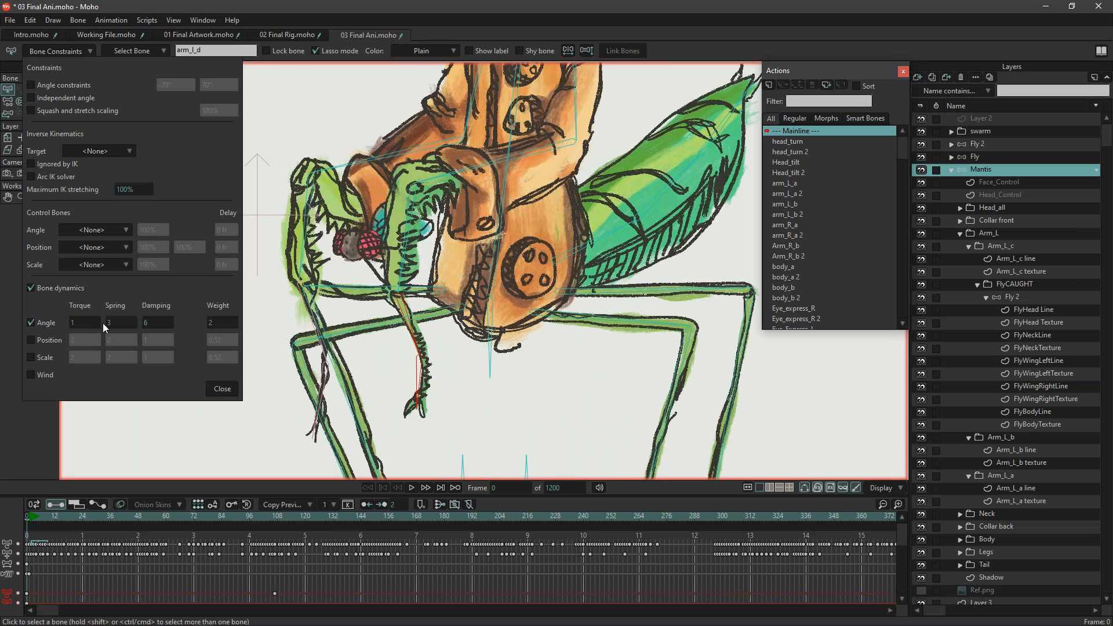
click(222, 388)
Play the animation from the start to frame 129 and rewind to frame 0.
drag(500, 241, 346, 485)
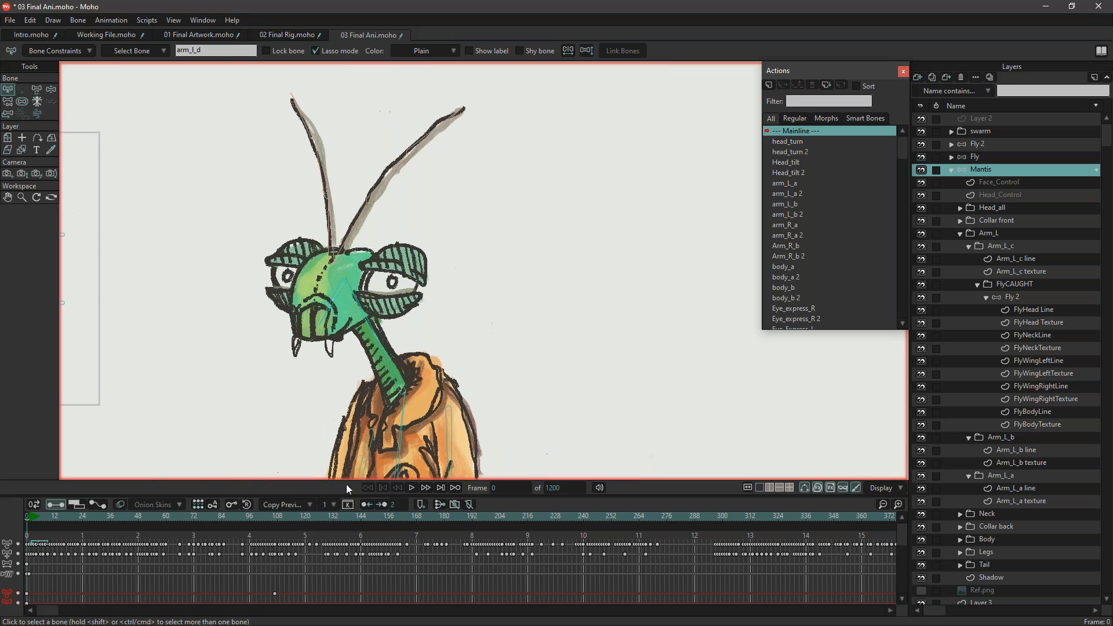
click(410, 488)
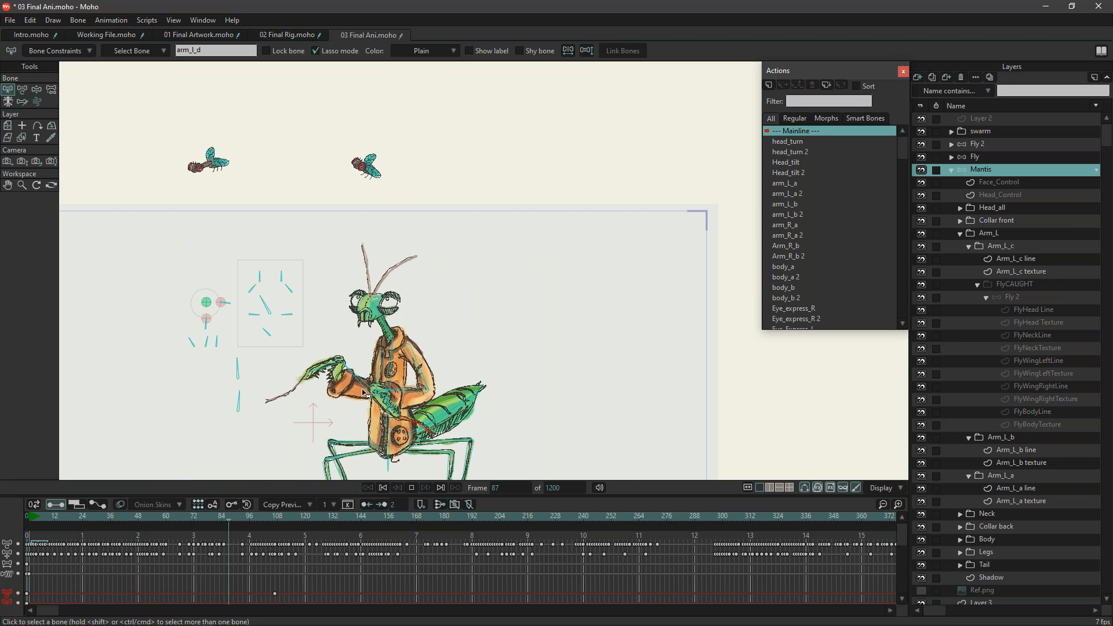
click(410, 490)
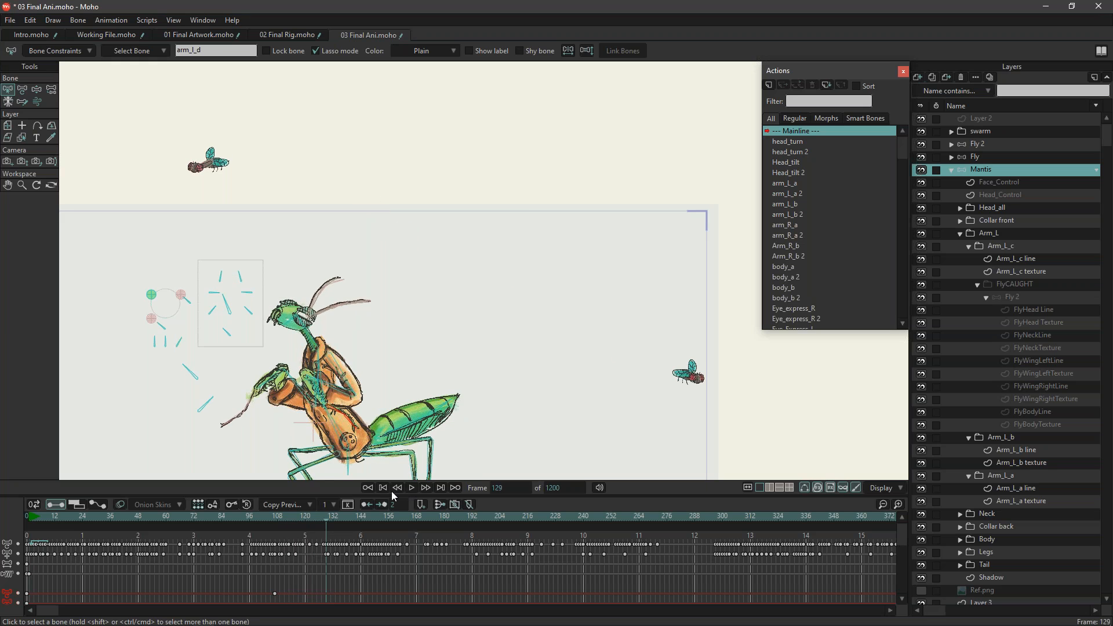
click(384, 489)
Select the bone at the base of the mantis's abdomen and examine the figure around its body and legs.
scroll(401, 279, up, 2)
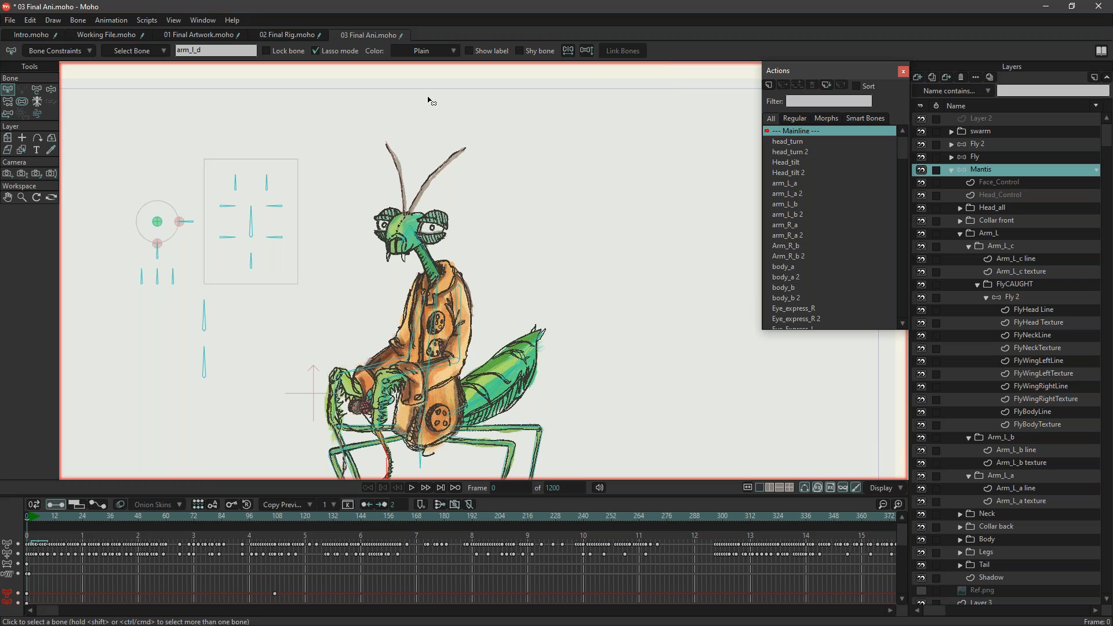
scroll(376, 393, up, 1)
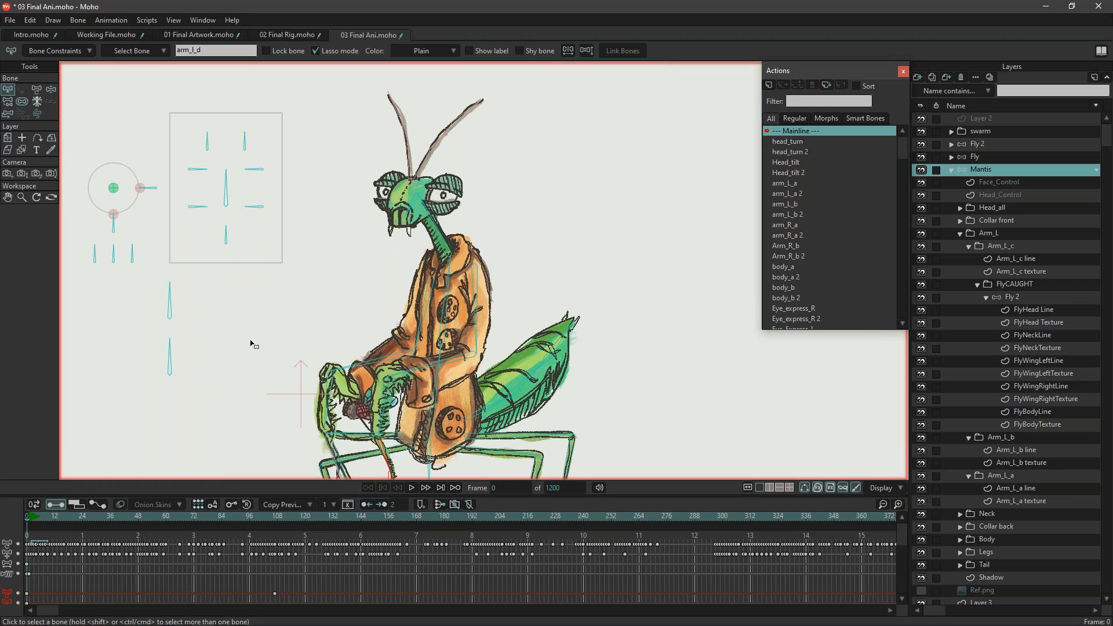
click(489, 409)
scroll(496, 273, down, 2)
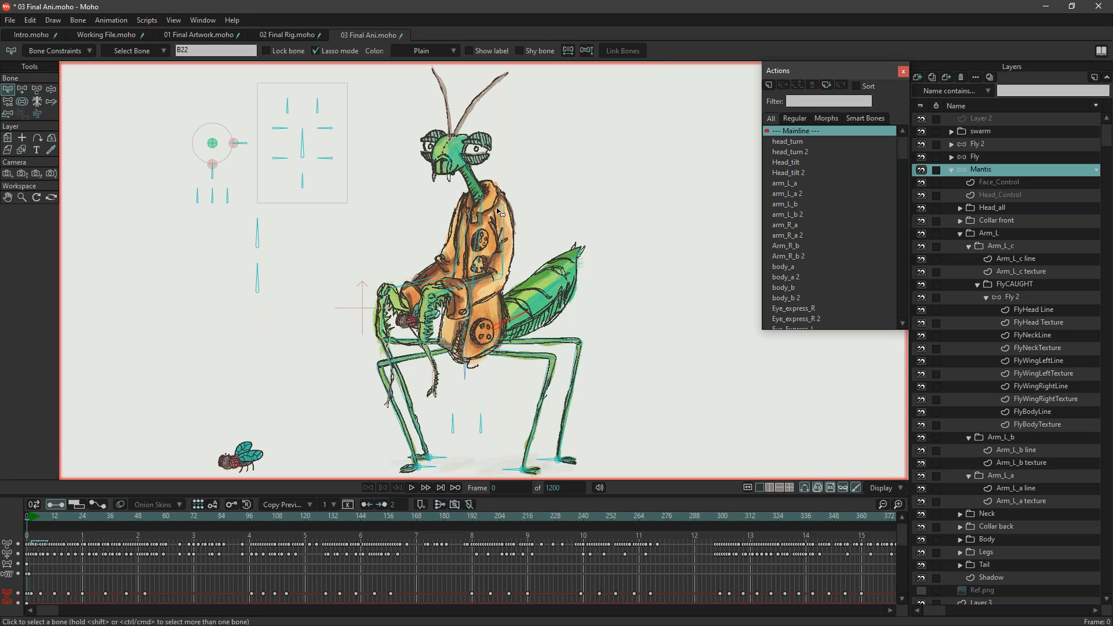
scroll(533, 164, up, 1)
scroll(533, 164, down, 2)
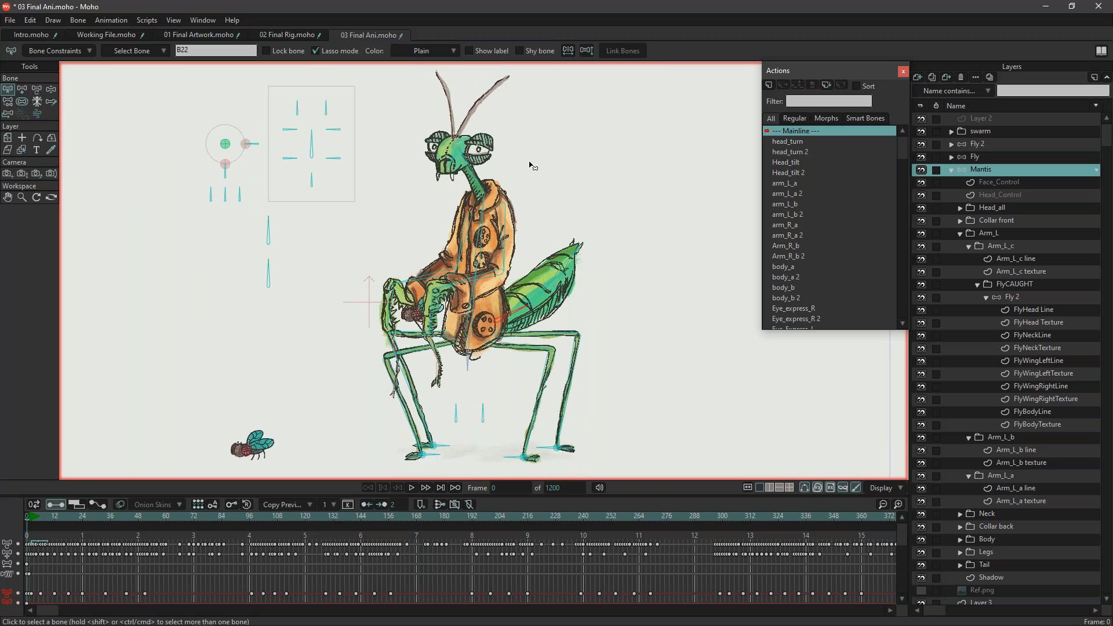
scroll(531, 171, down, 2)
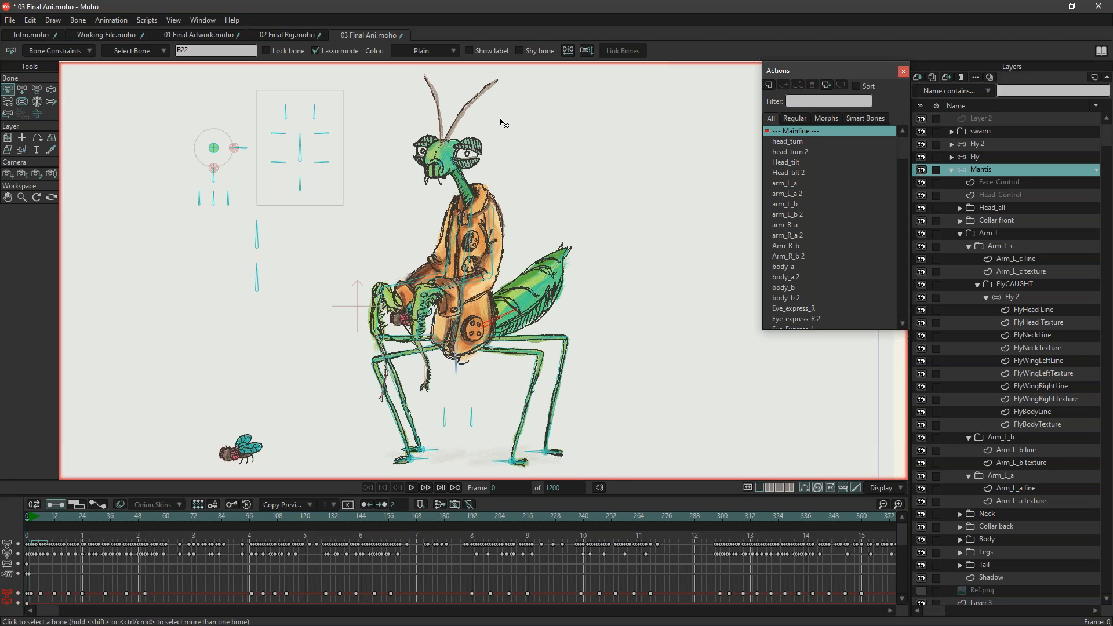
scroll(501, 120, up, 1)
scroll(470, 297, up, 1)
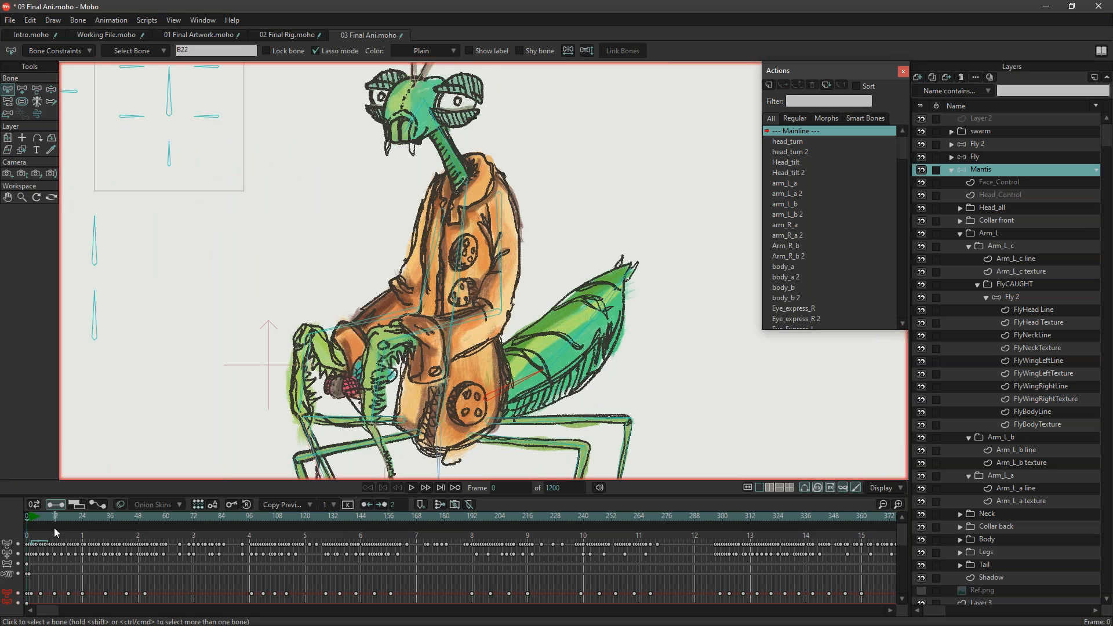
Test the upper of the two long control bones below the face controls with Manipulate Bones.
click(51, 88)
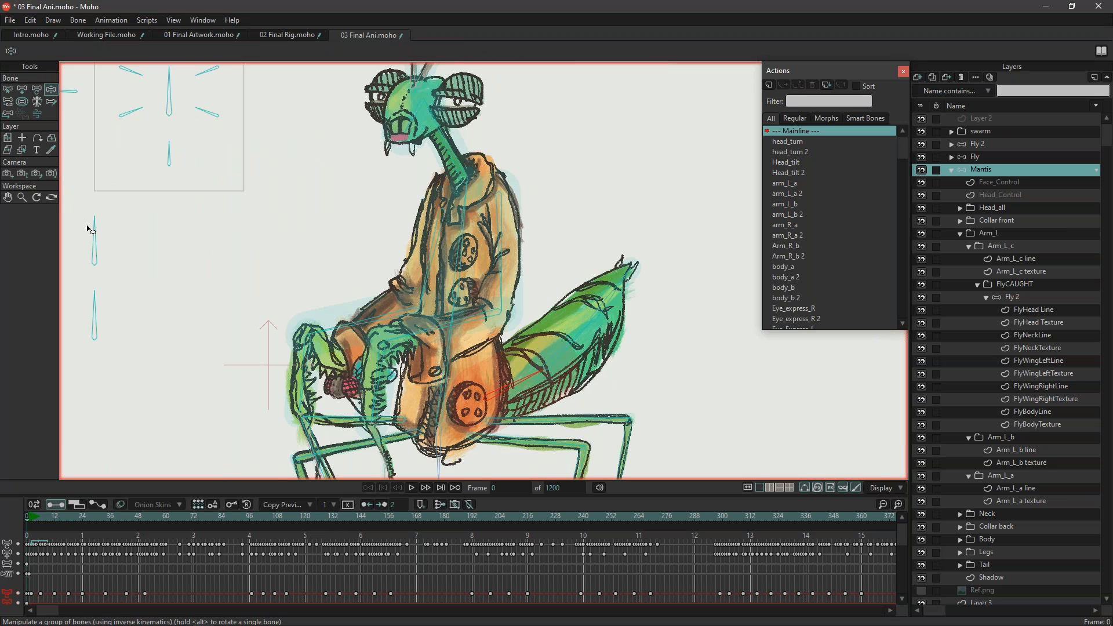
drag(94, 238, 96, 216)
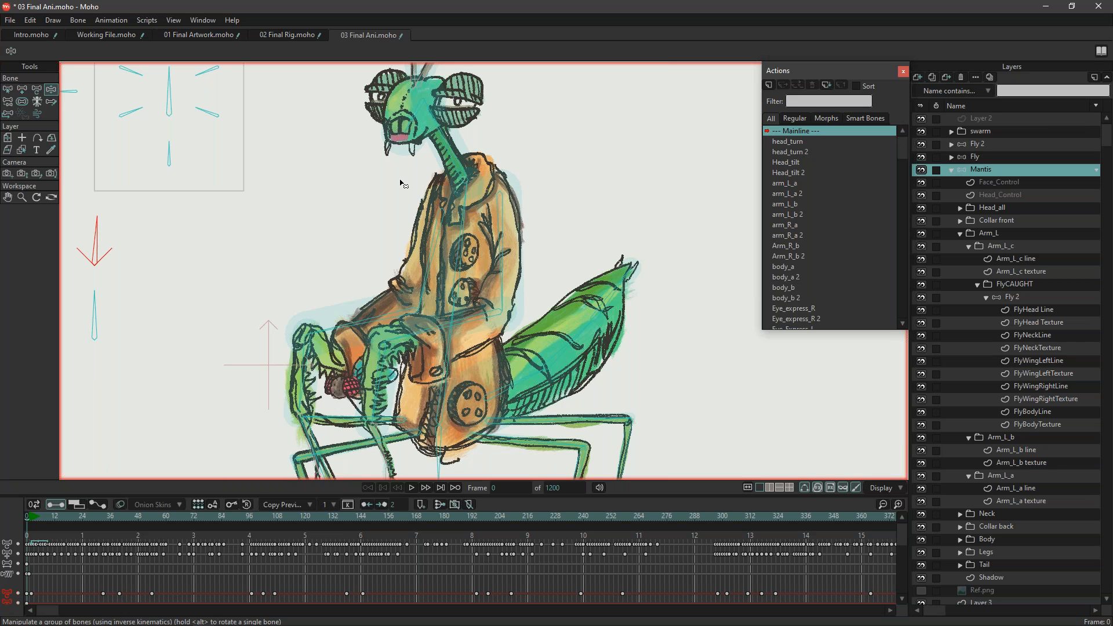
drag(96, 226, 106, 201)
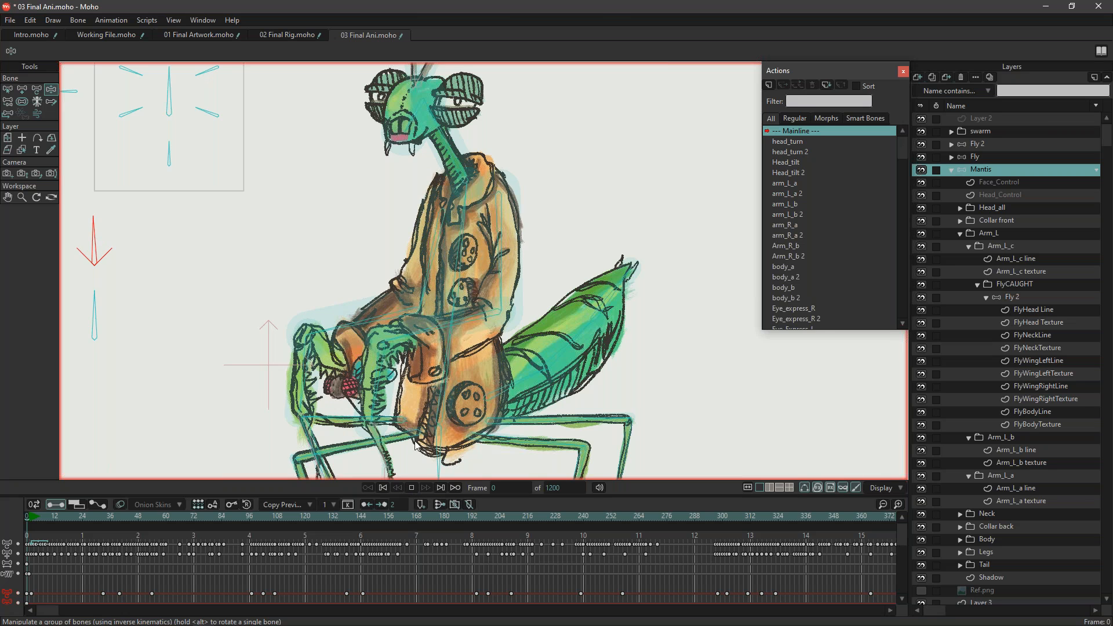
Play the animation through to frame 302 and return to frame 0.
click(412, 487)
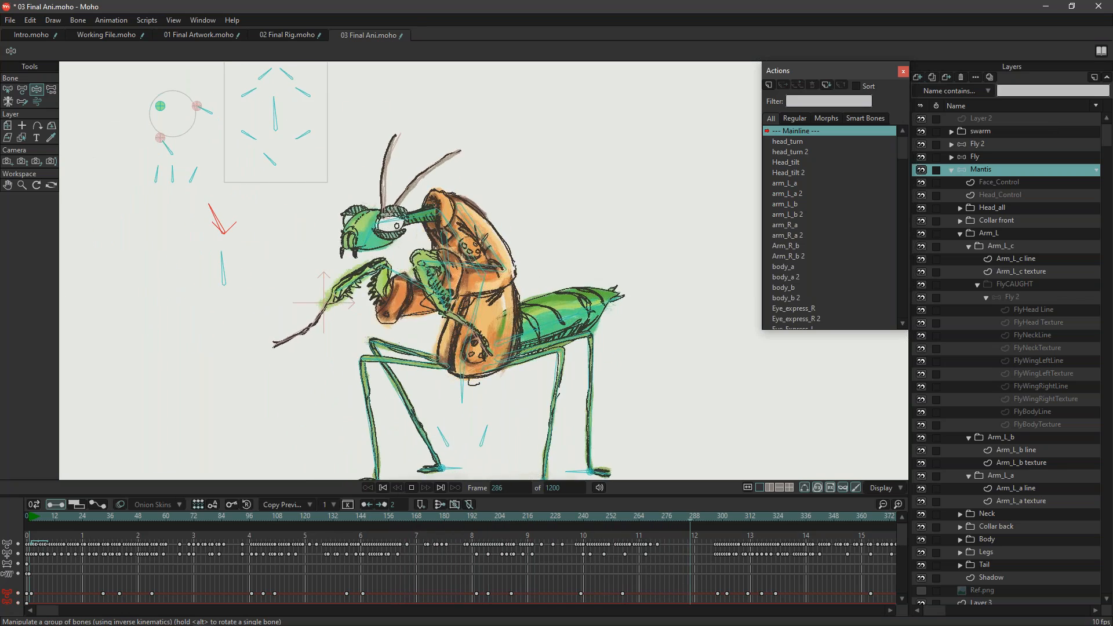
click(383, 492)
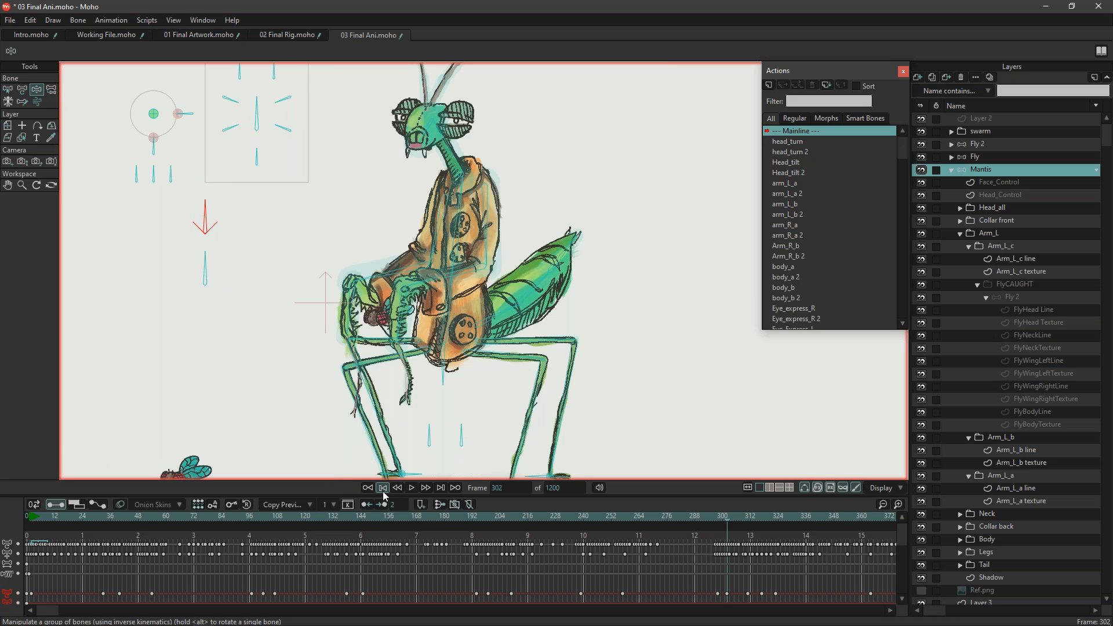
click(383, 490)
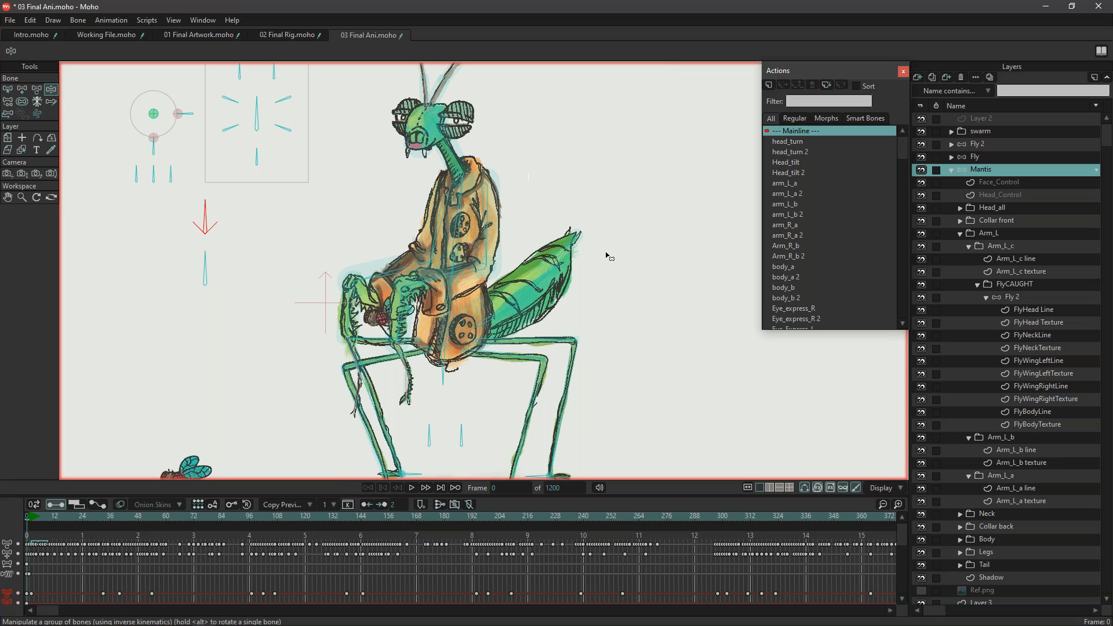
scroll(410, 288, down, 5)
scroll(413, 288, up, 3)
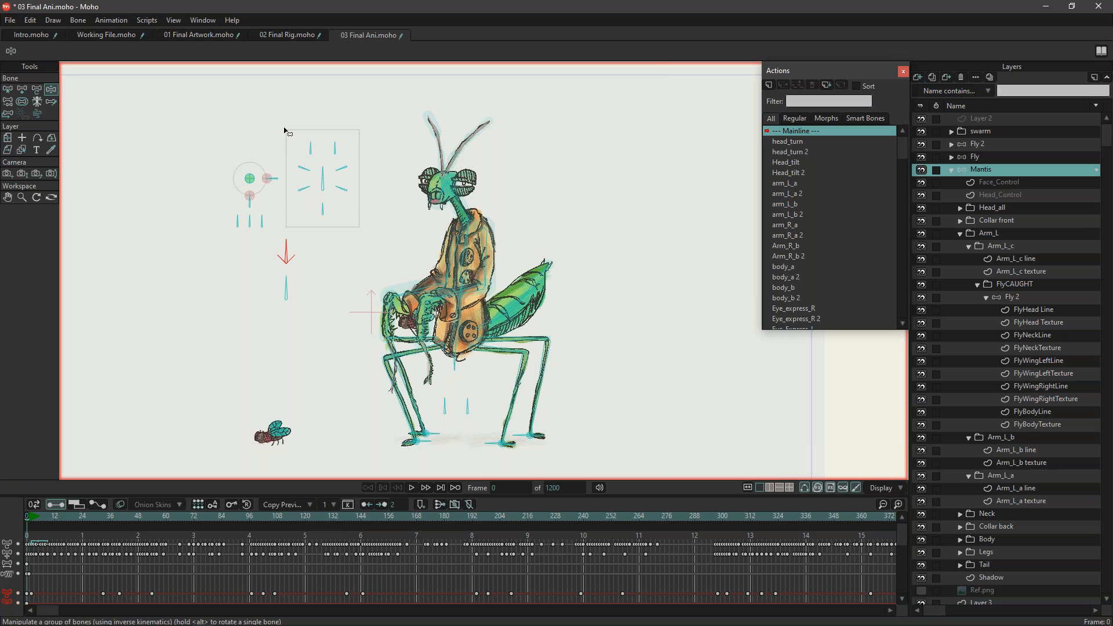
scroll(259, 195, up, 1)
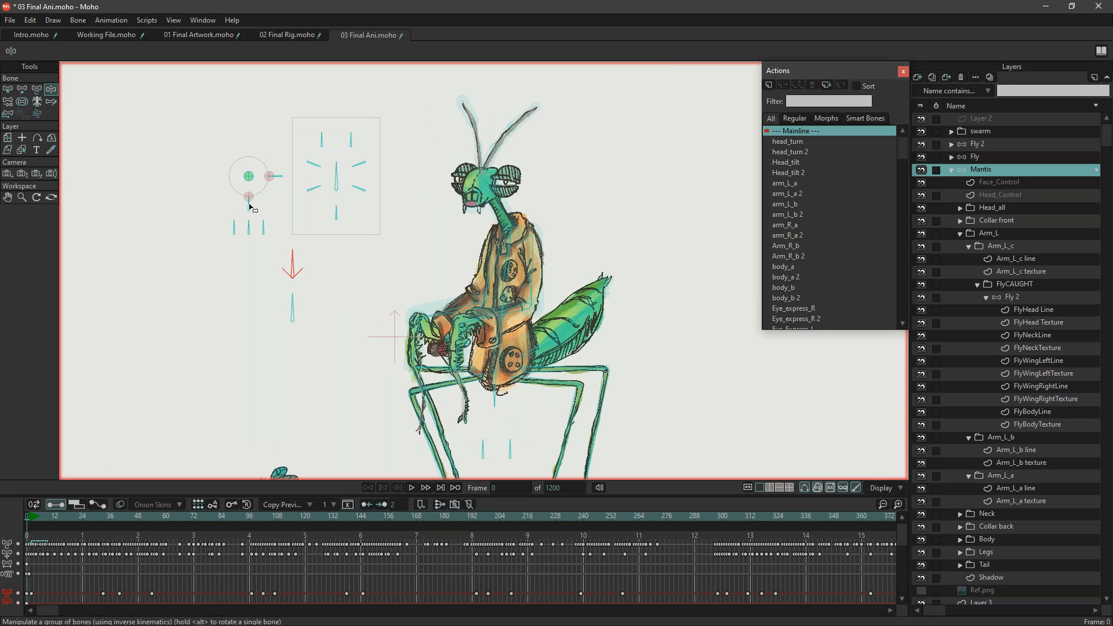
scroll(215, 224, down, 1)
scroll(216, 224, up, 1)
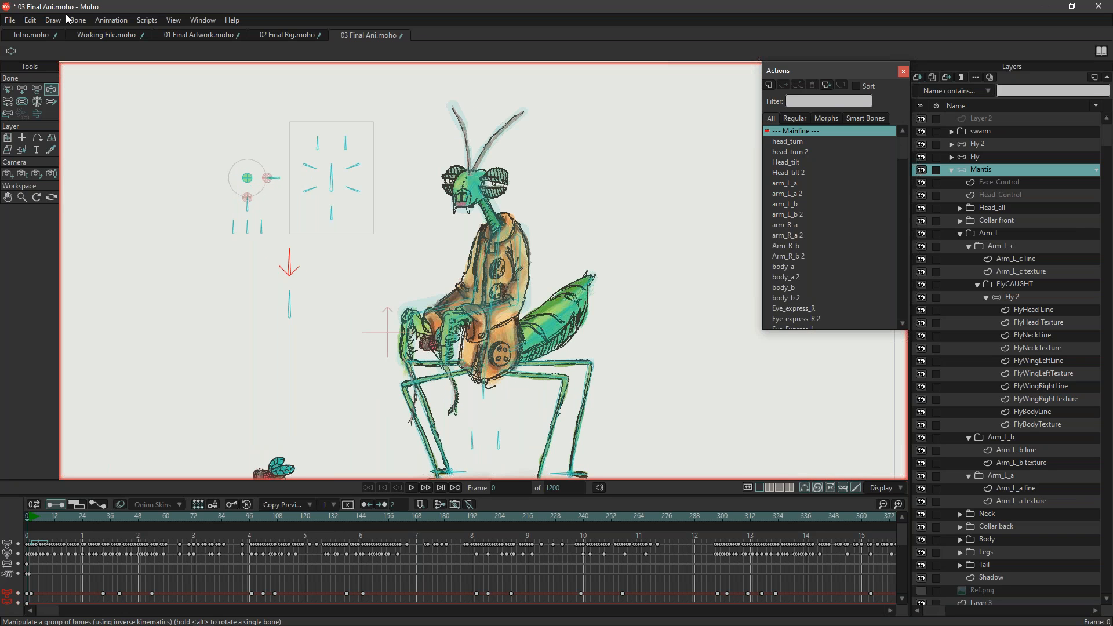
Look at the Intro document, then open Working File and examine the original mantis drawing beside the traced arm and abdomen.
click(29, 36)
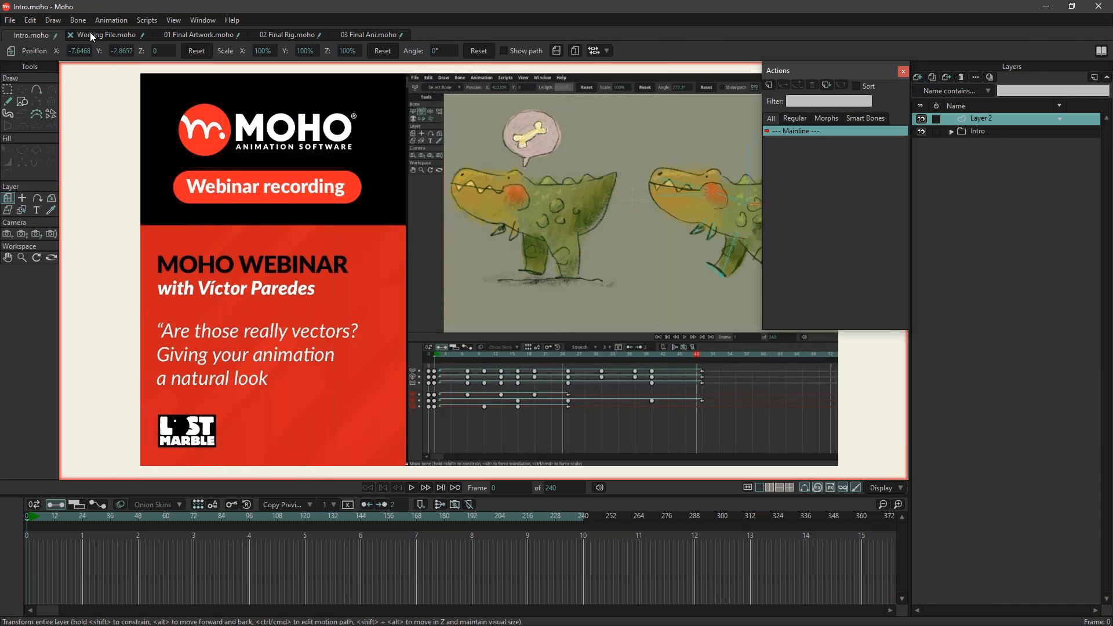
click(90, 35)
drag(246, 317, 457, 288)
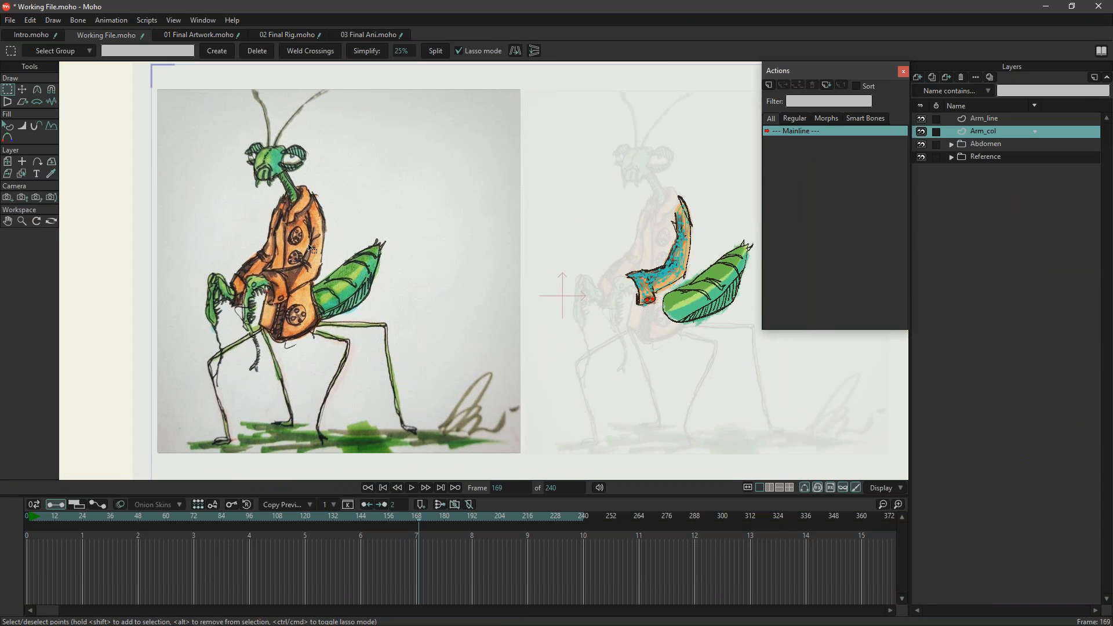
drag(513, 322, 464, 325)
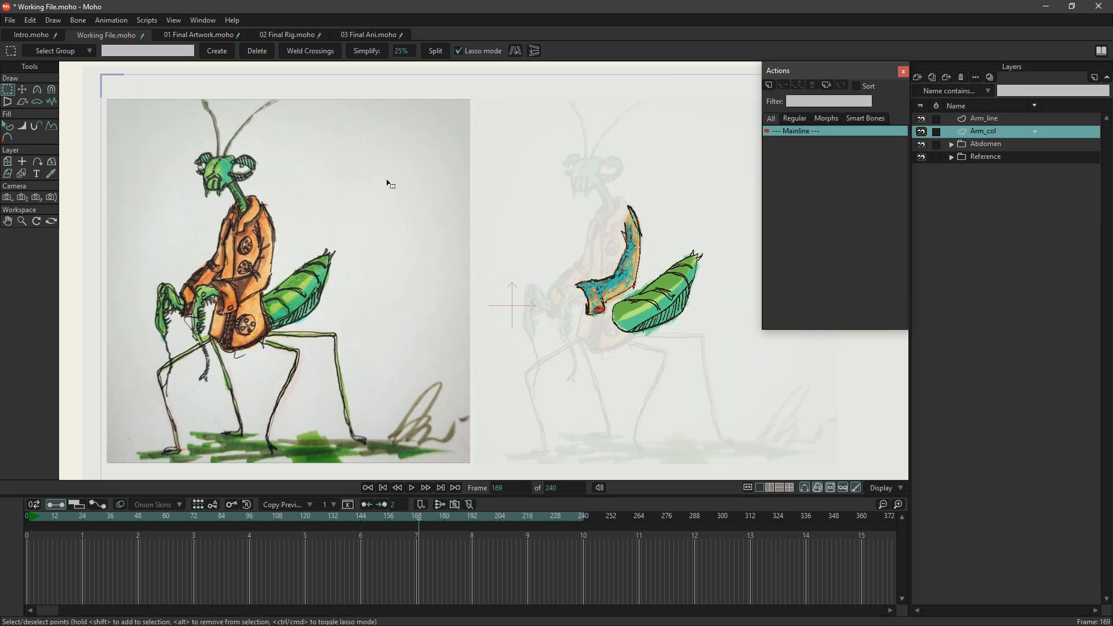
scroll(230, 309, up, 1)
scroll(230, 309, up, 2)
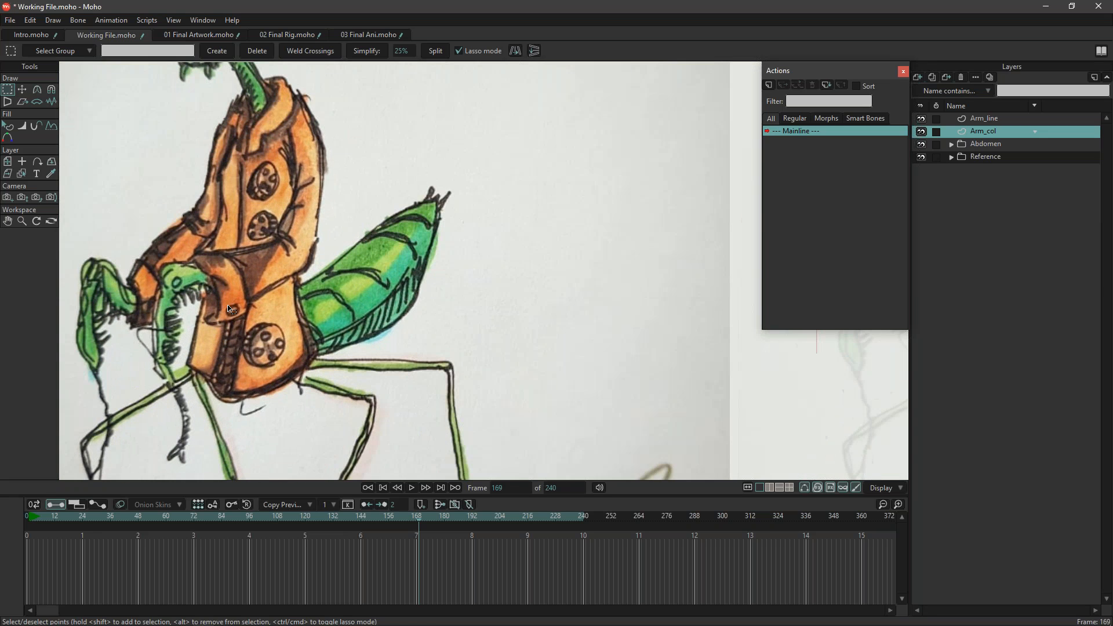
scroll(238, 365, down, 2)
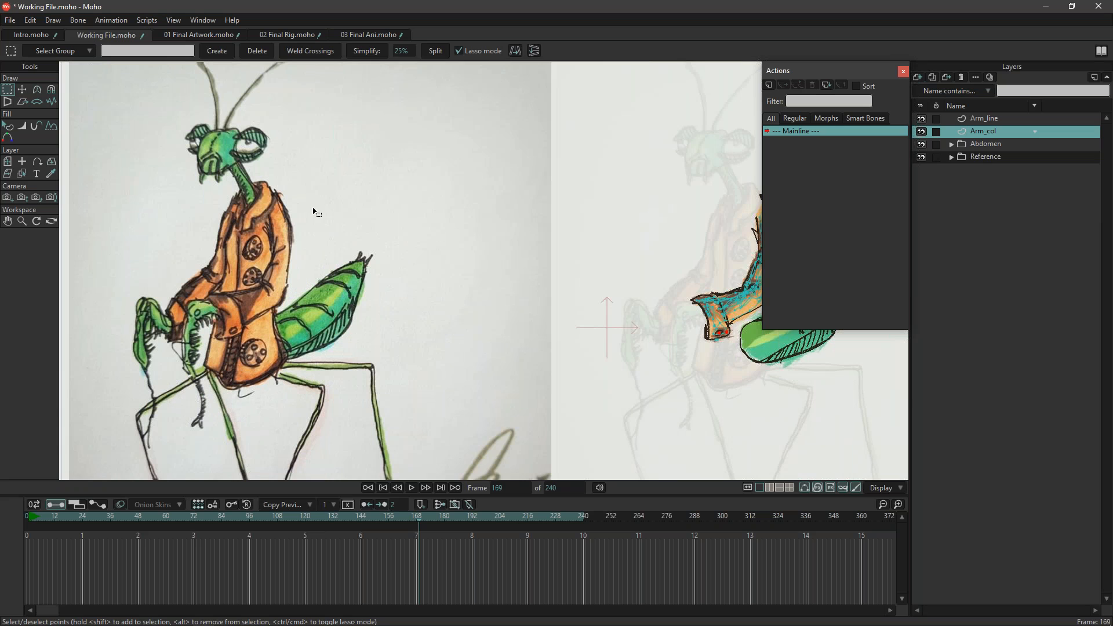
scroll(348, 243, up, 1)
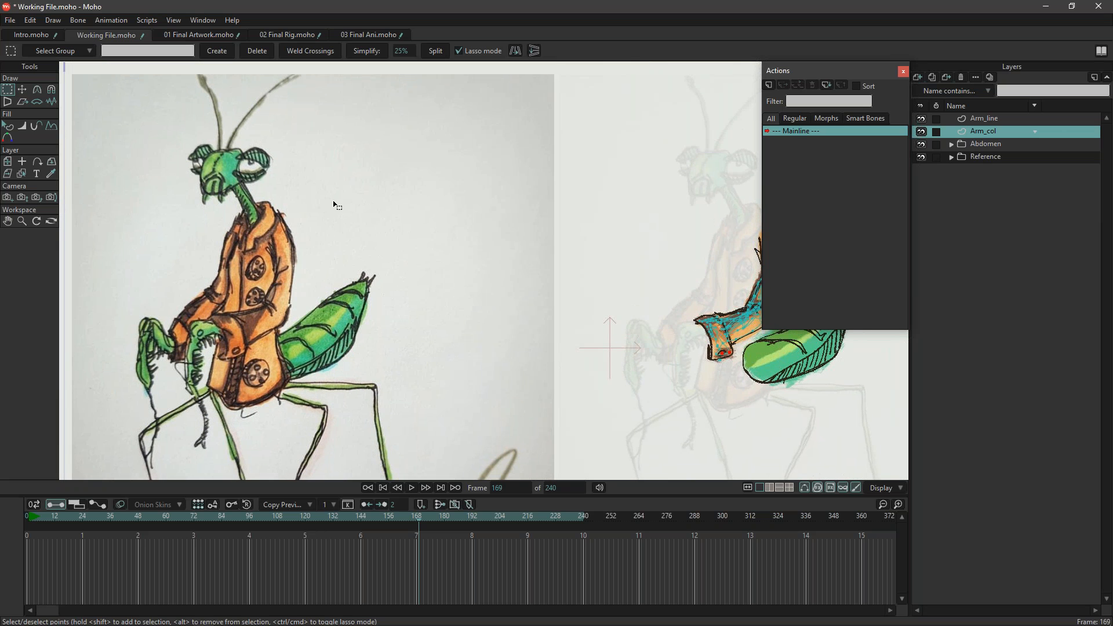
scroll(335, 203, down, 3)
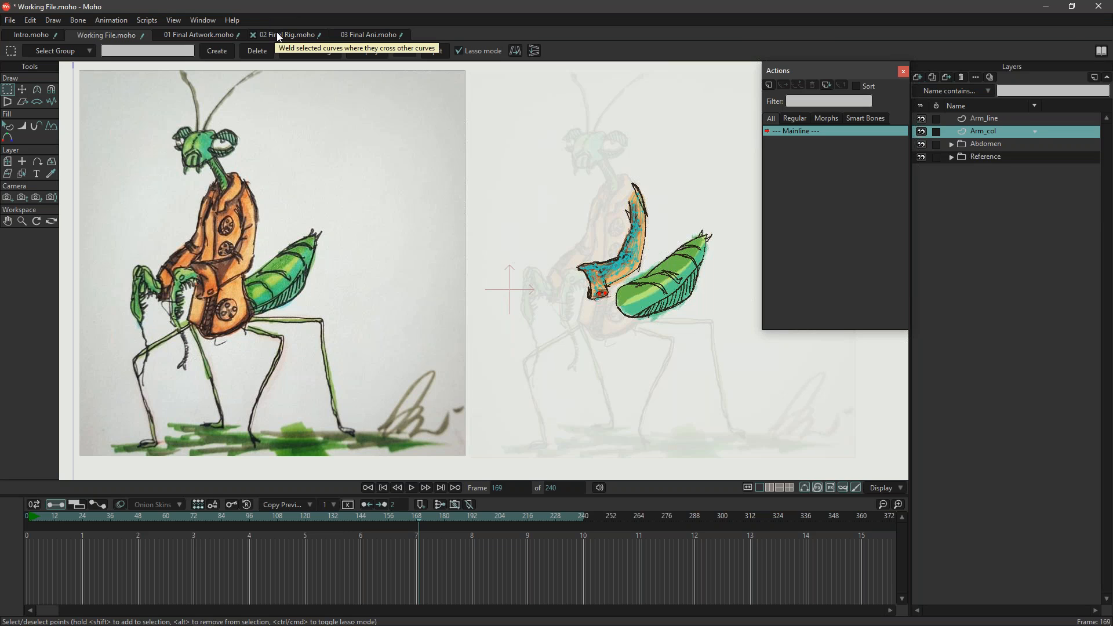
Return to the 03 Final Ani document and bring the whole mantis and the fly into view.
click(360, 36)
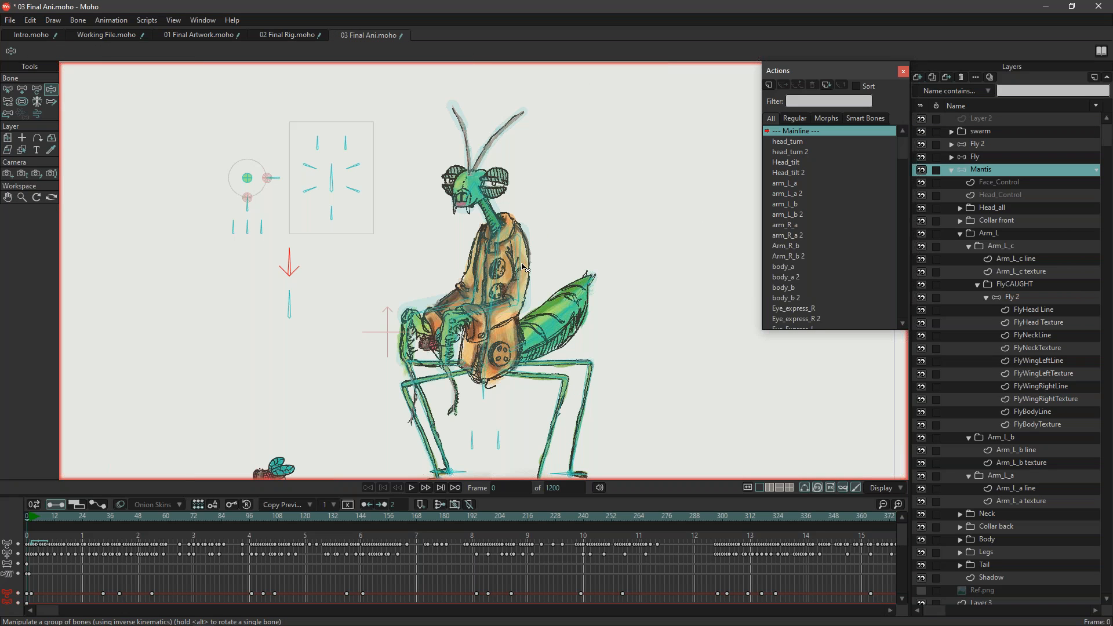
drag(600, 285, 593, 253)
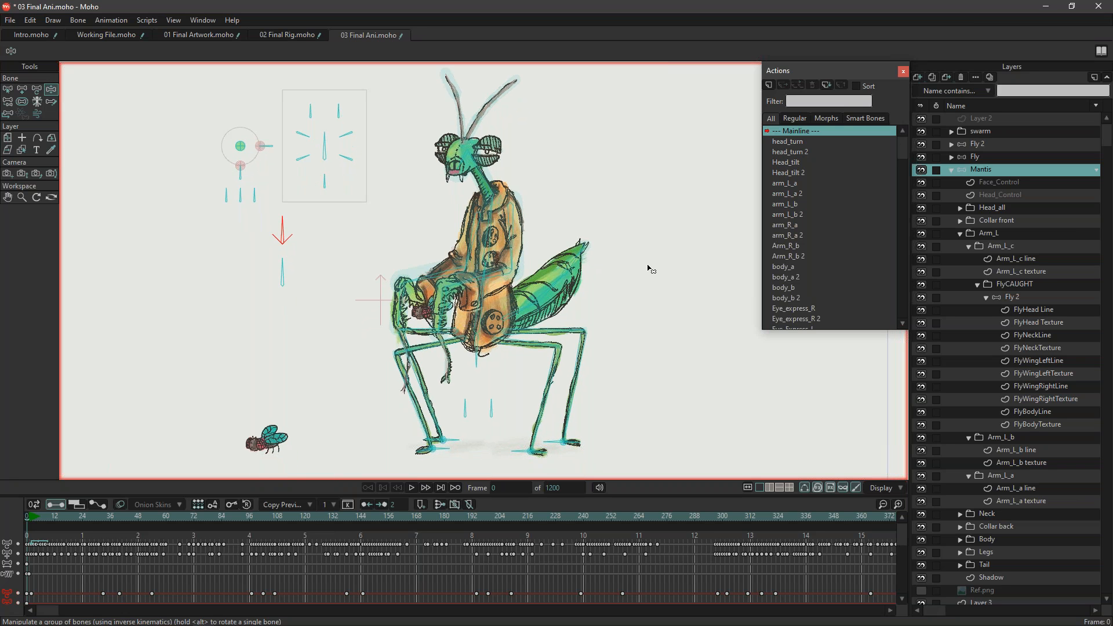